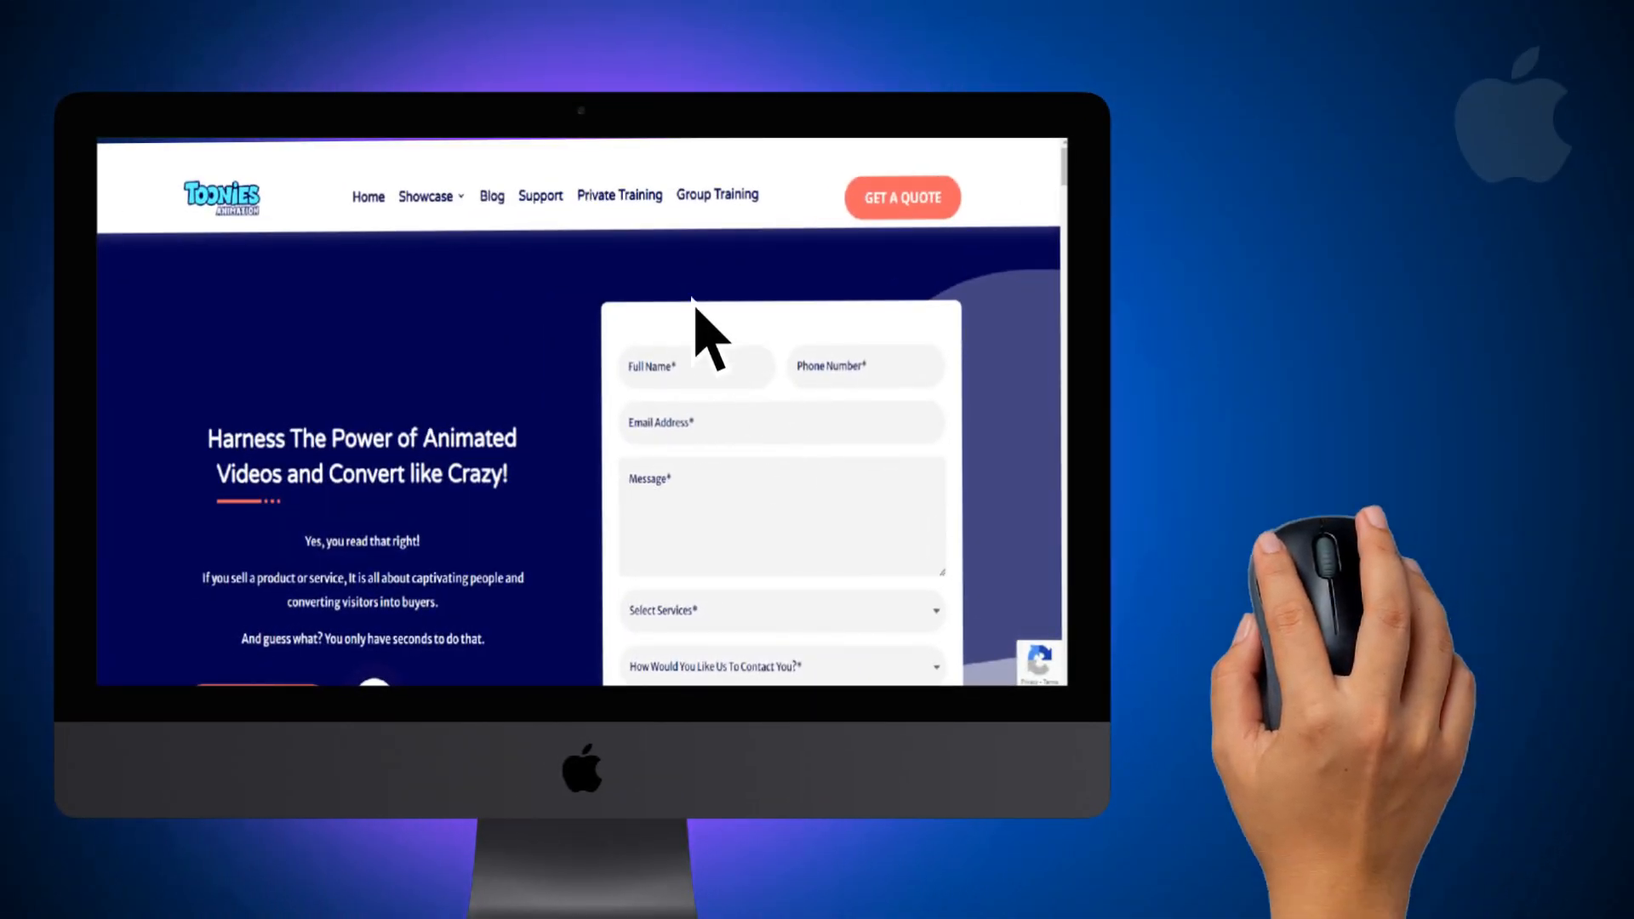
left_click(618, 201)
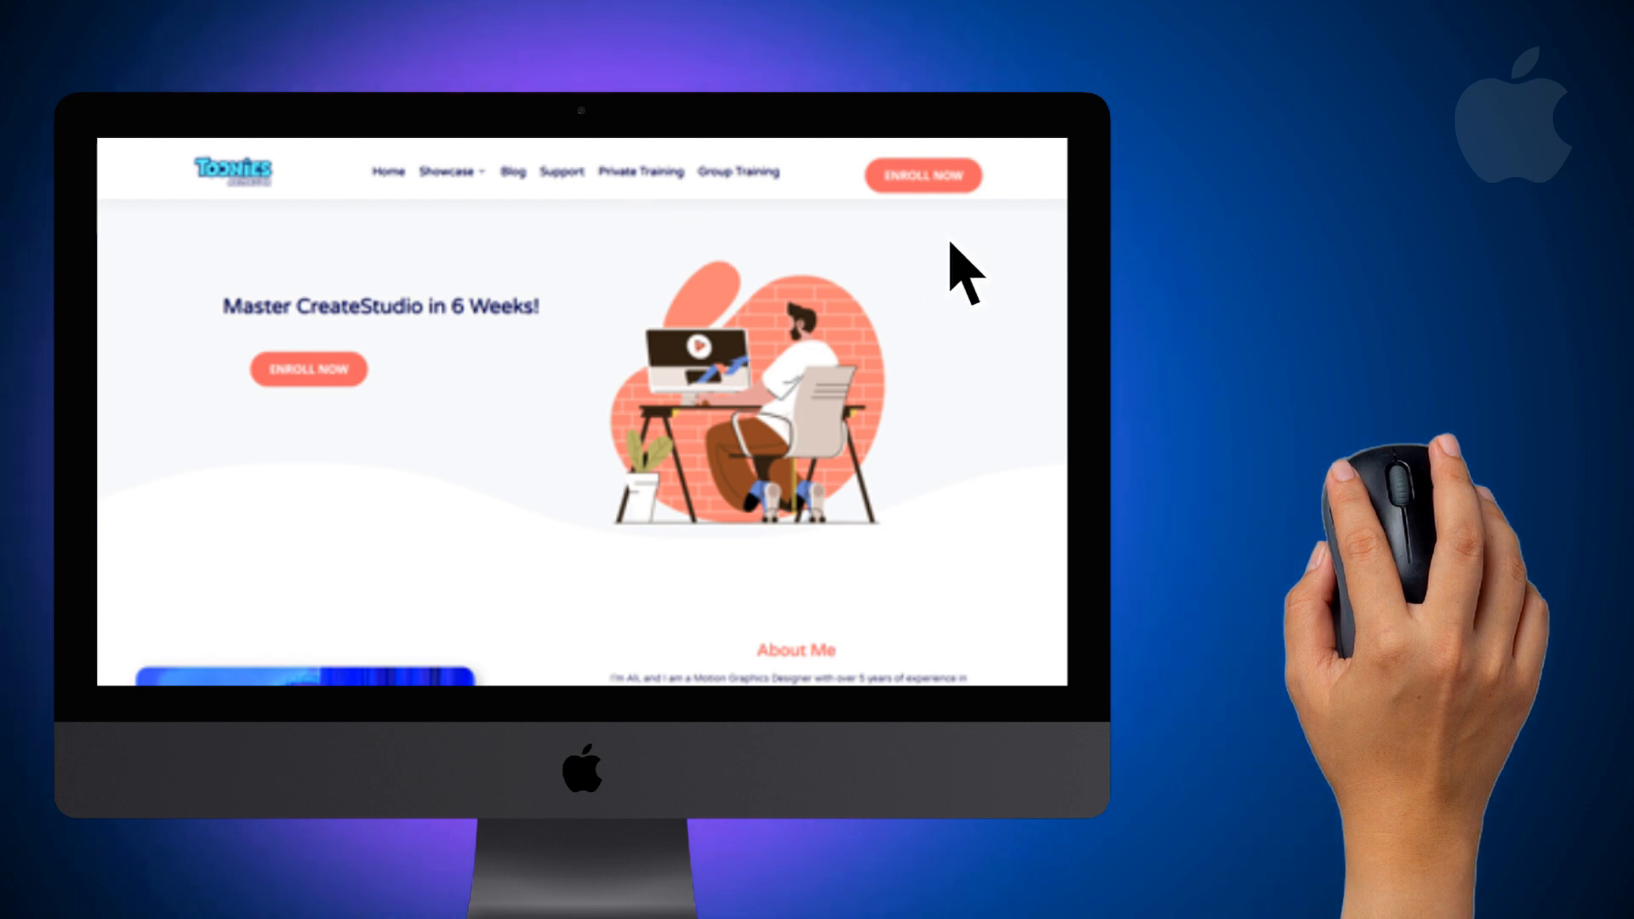
left_click_drag(1062, 256, 1061, 664)
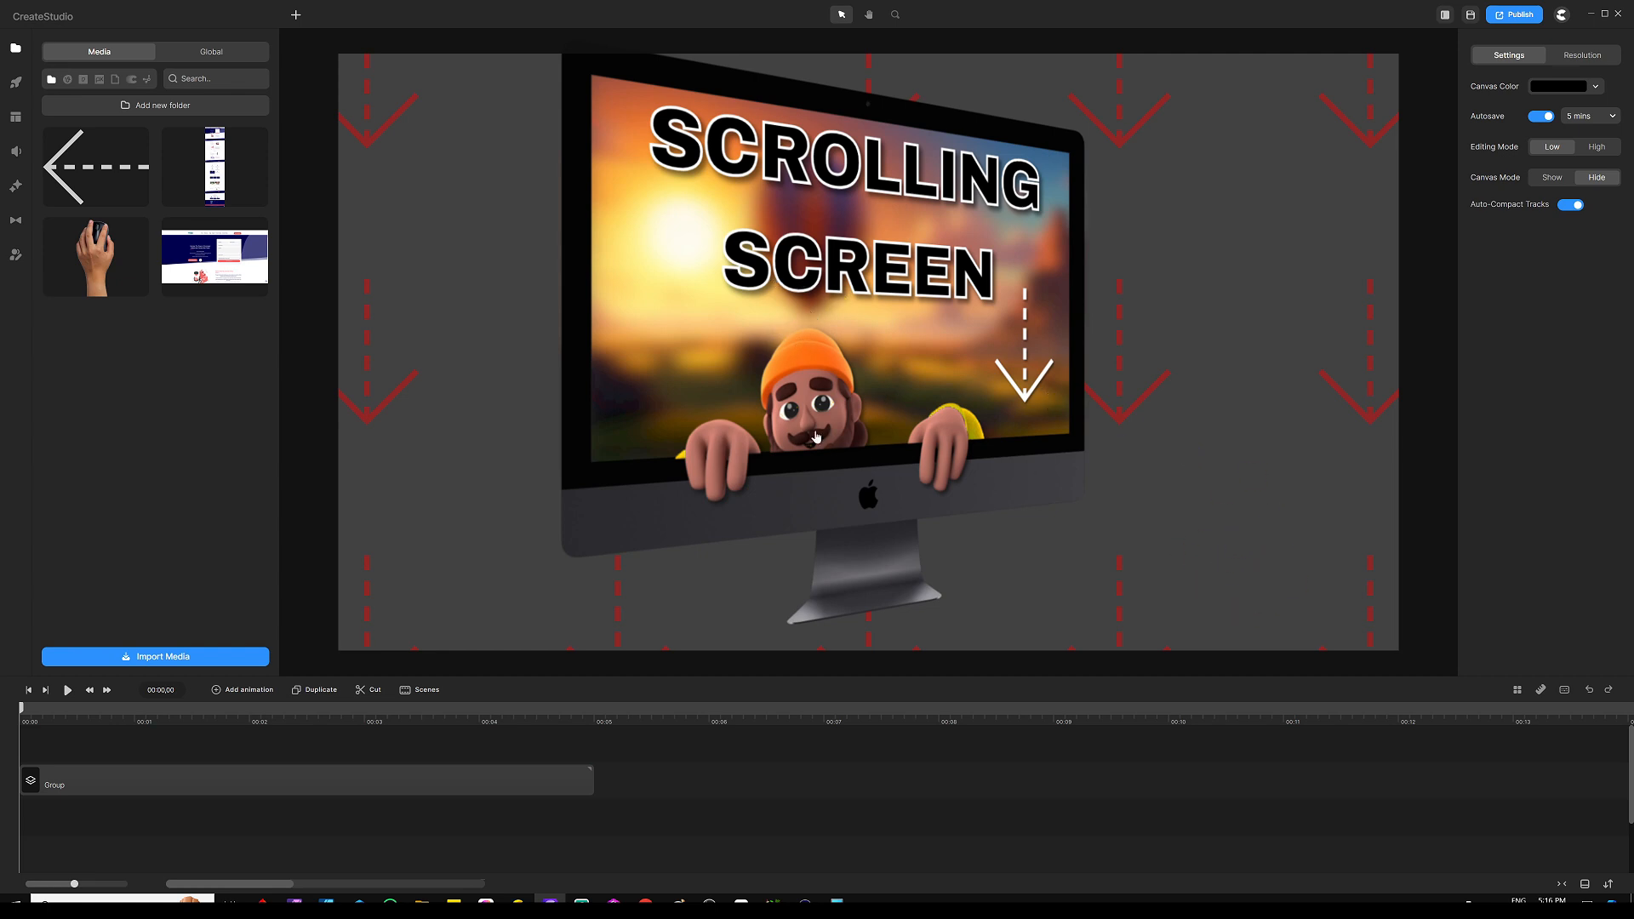
Delete the existing "Scrolling Screen" group so that the canvas and timeline are empty
left_click_drag(1185, 506, 1141, 502)
left_click(431, 787)
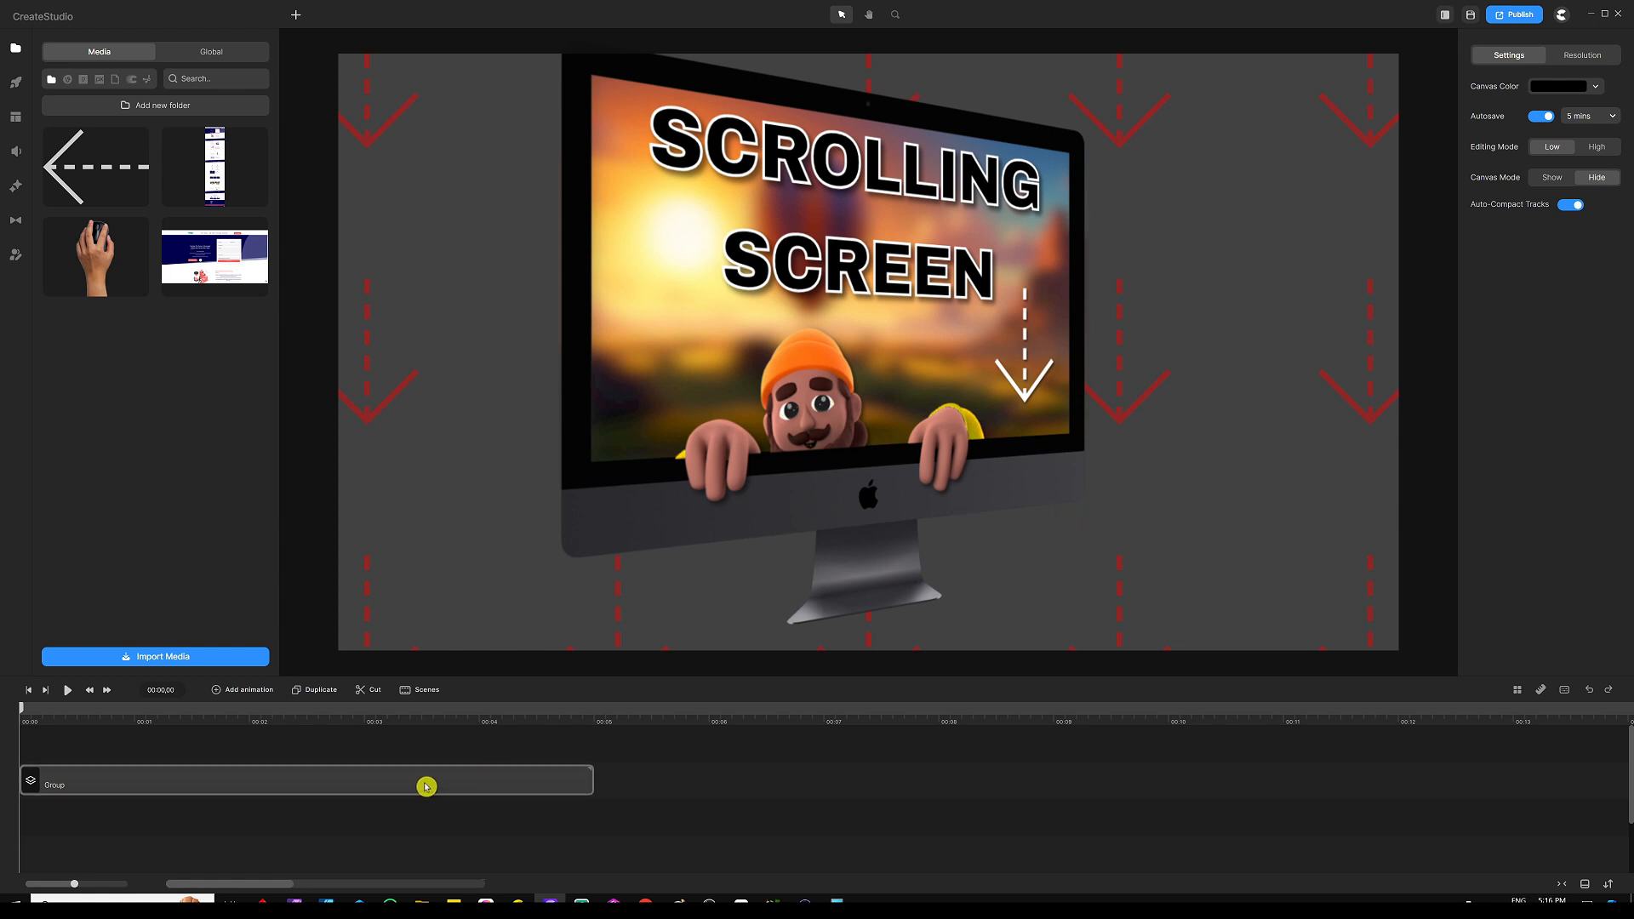
left_click(426, 787)
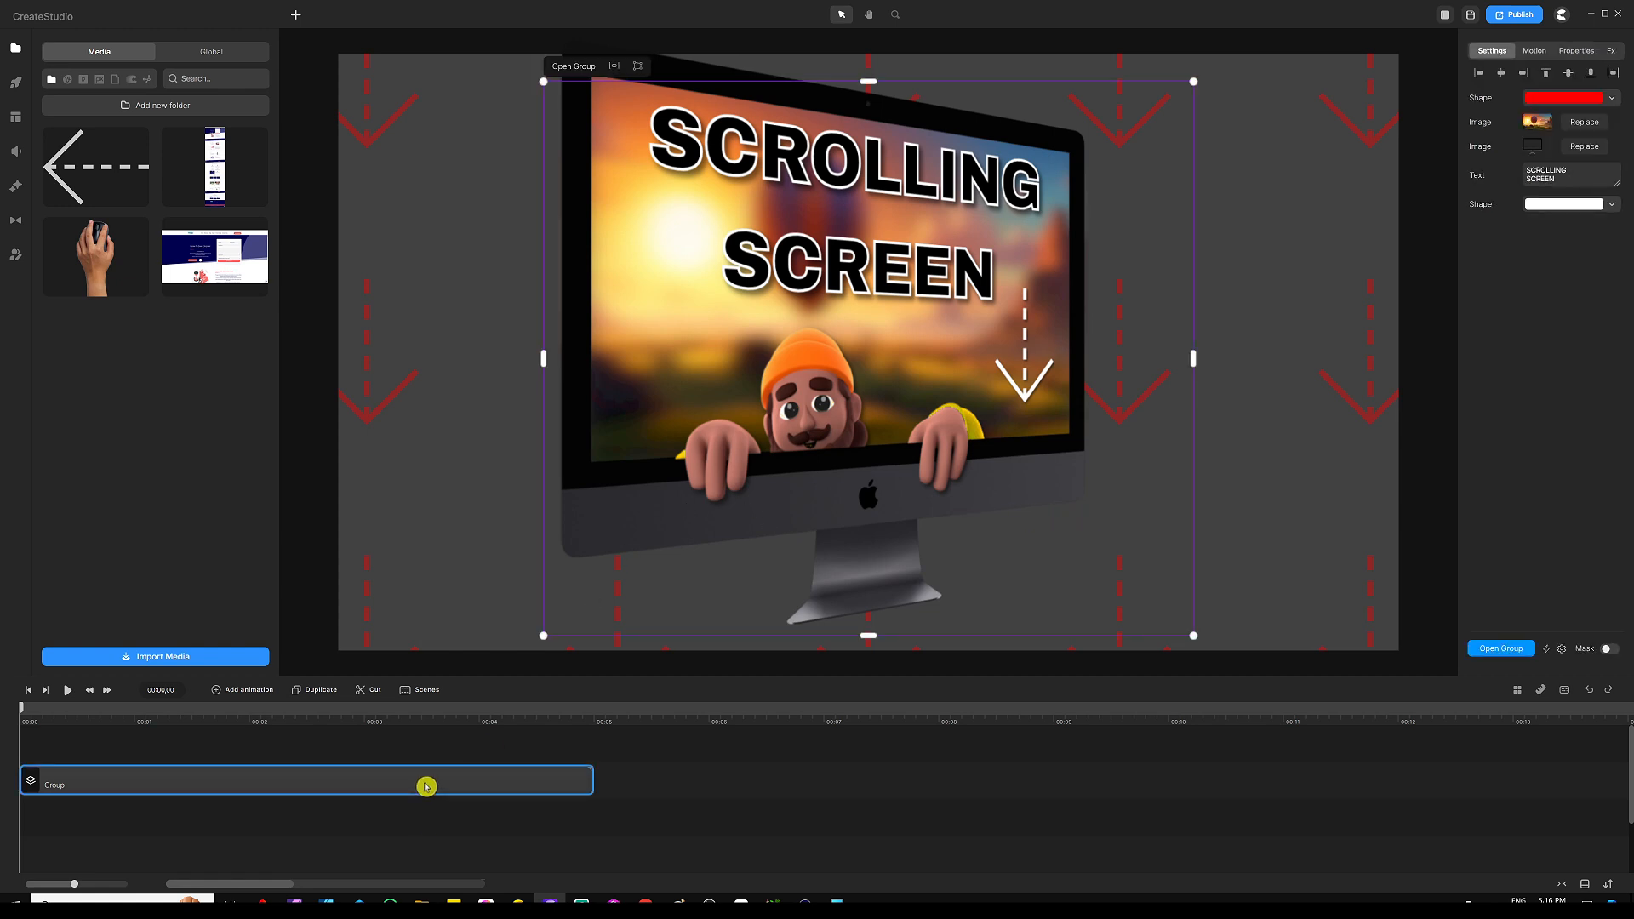
key("Delete")
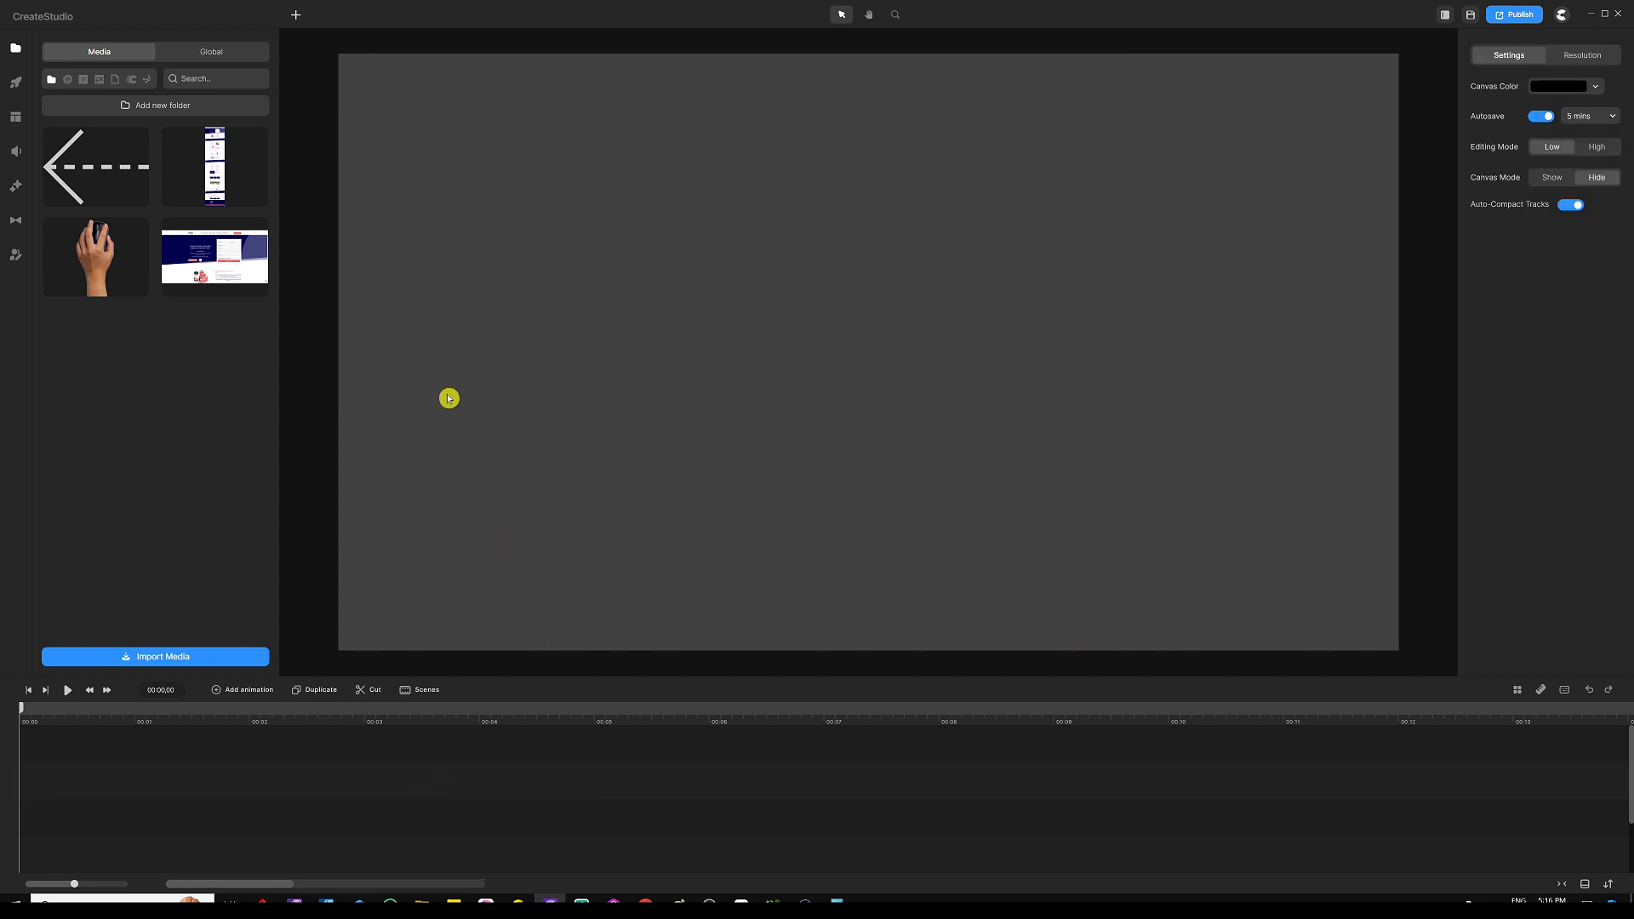
Search the elements library for "Apple" and add the Apple iMac Space mockup to the canvas
left_click(15, 83)
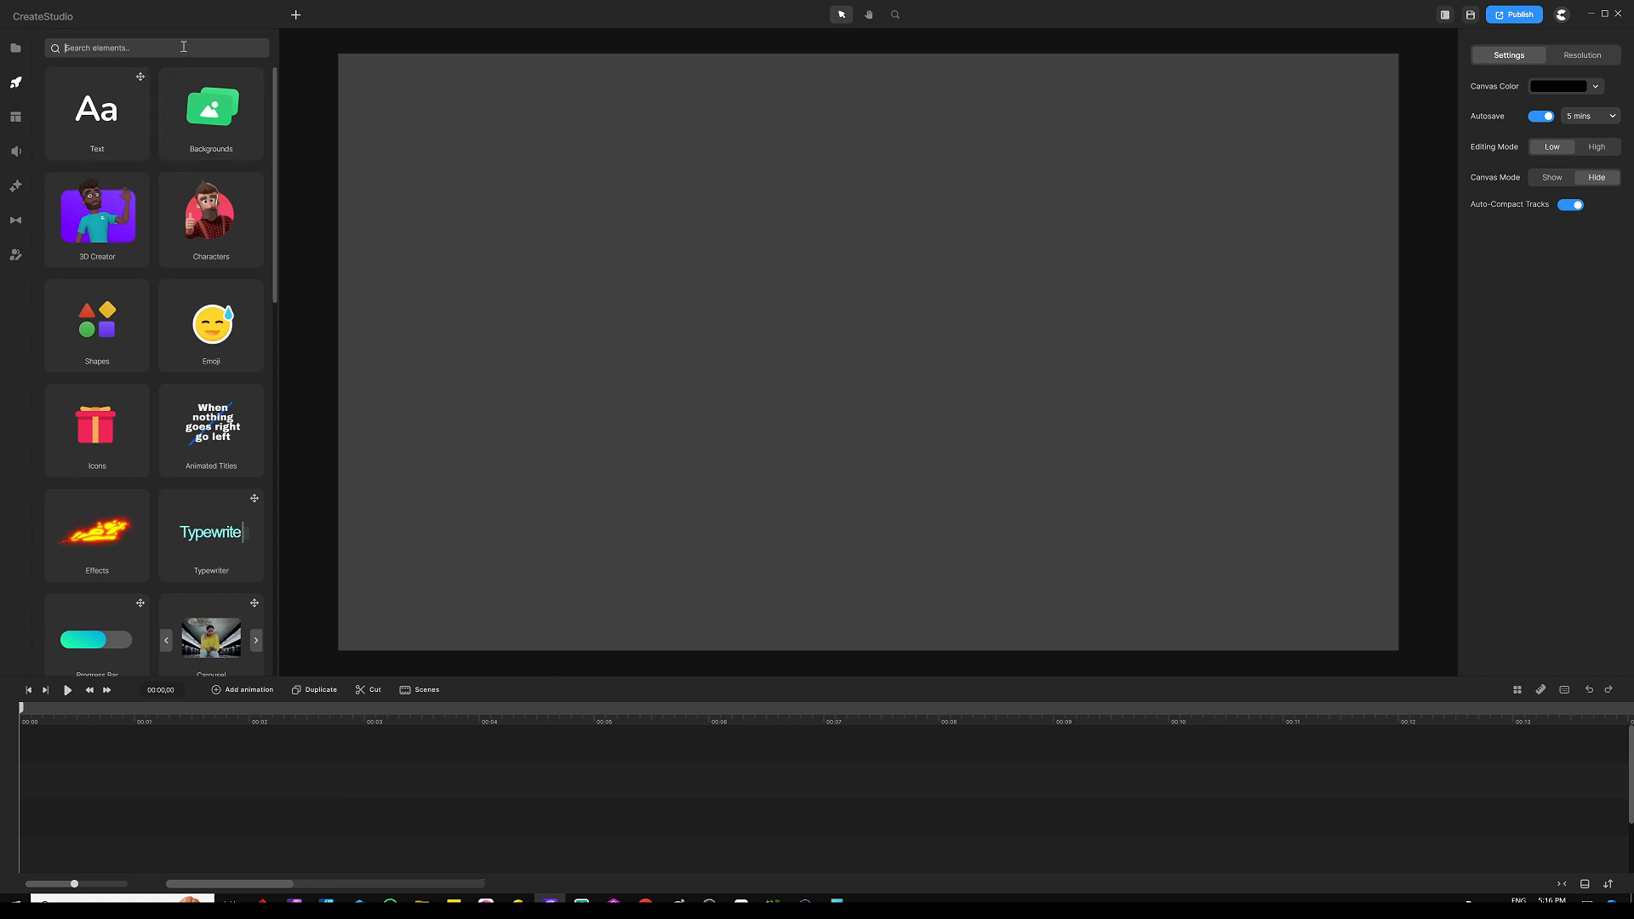
type("Apple")
key("Return")
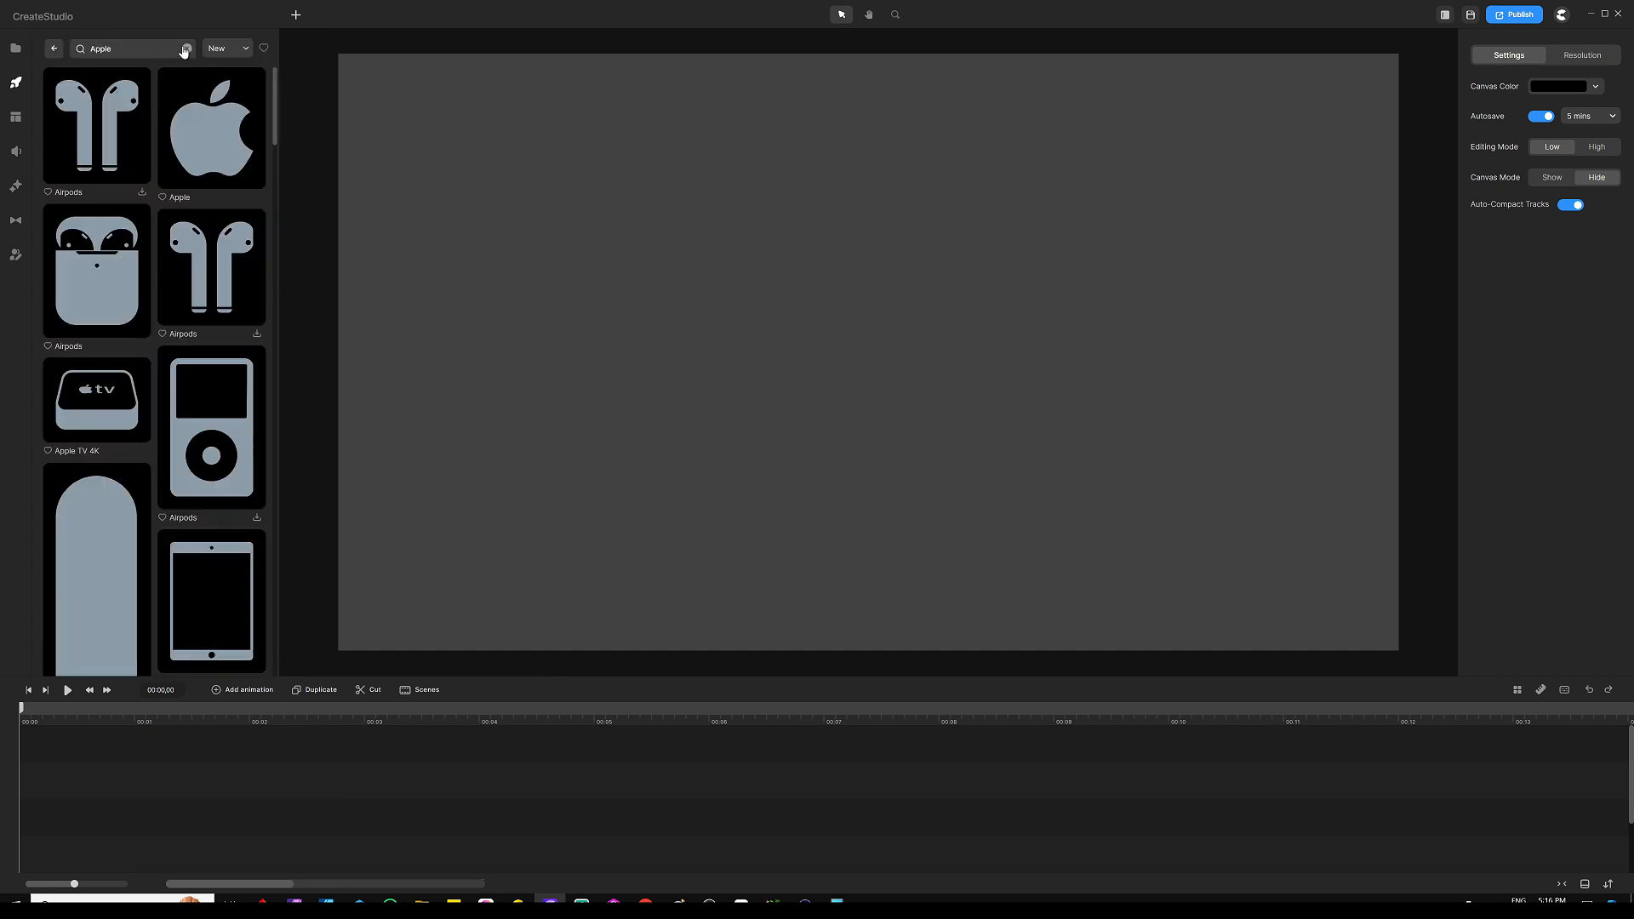
scroll(133, 316, "down", 3)
scroll(133, 316, "down", 8)
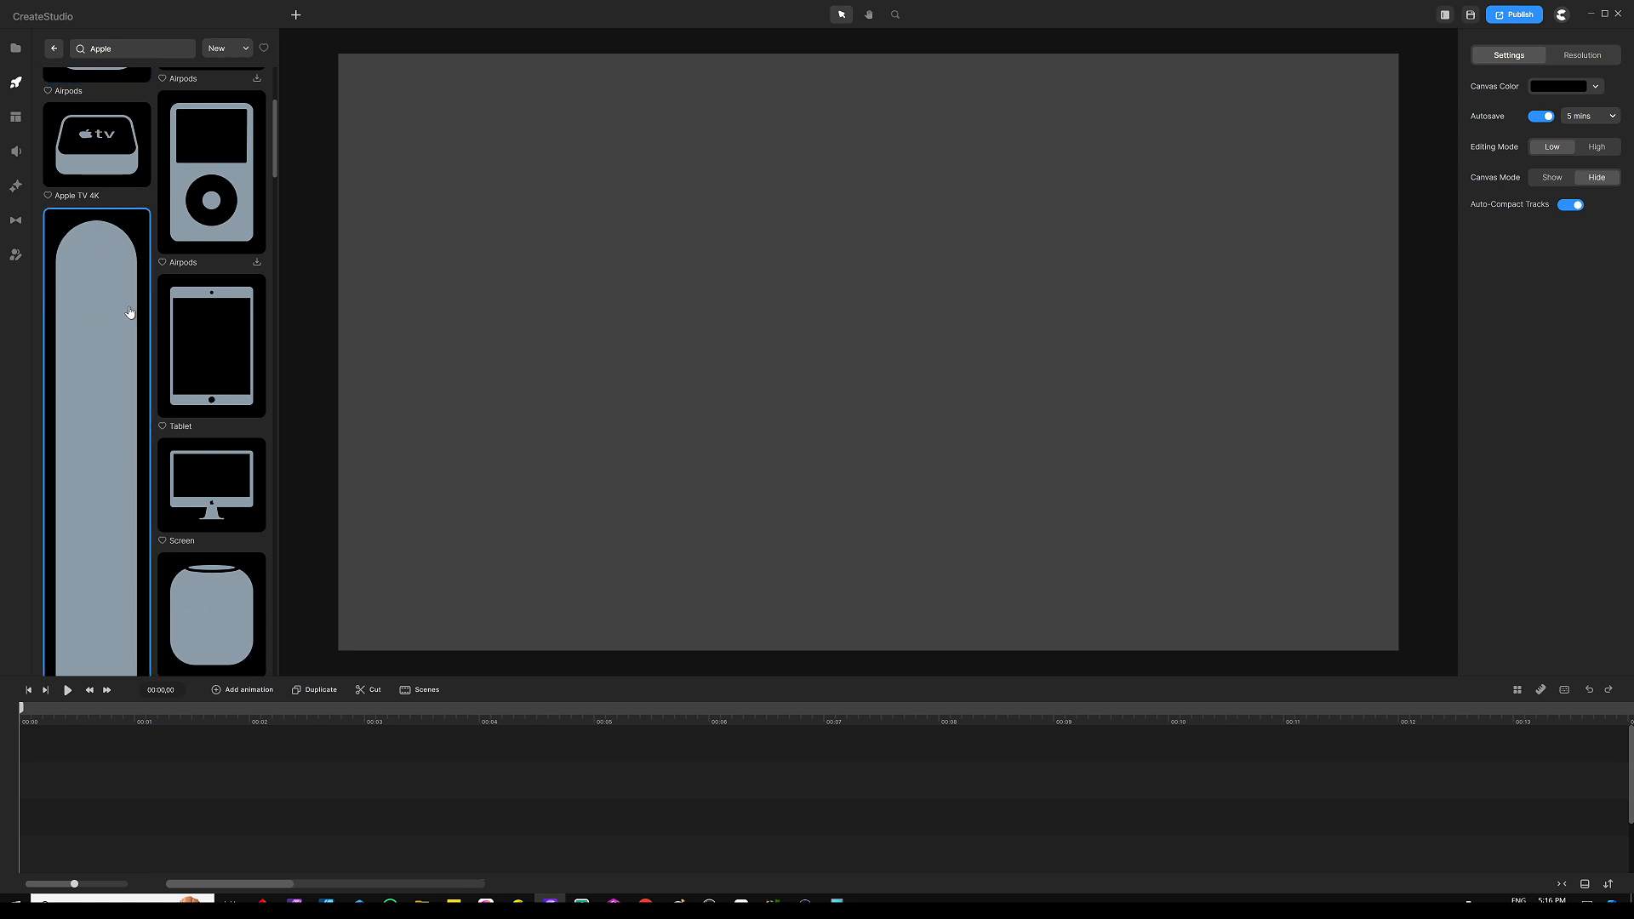
scroll(134, 308, "down", 10)
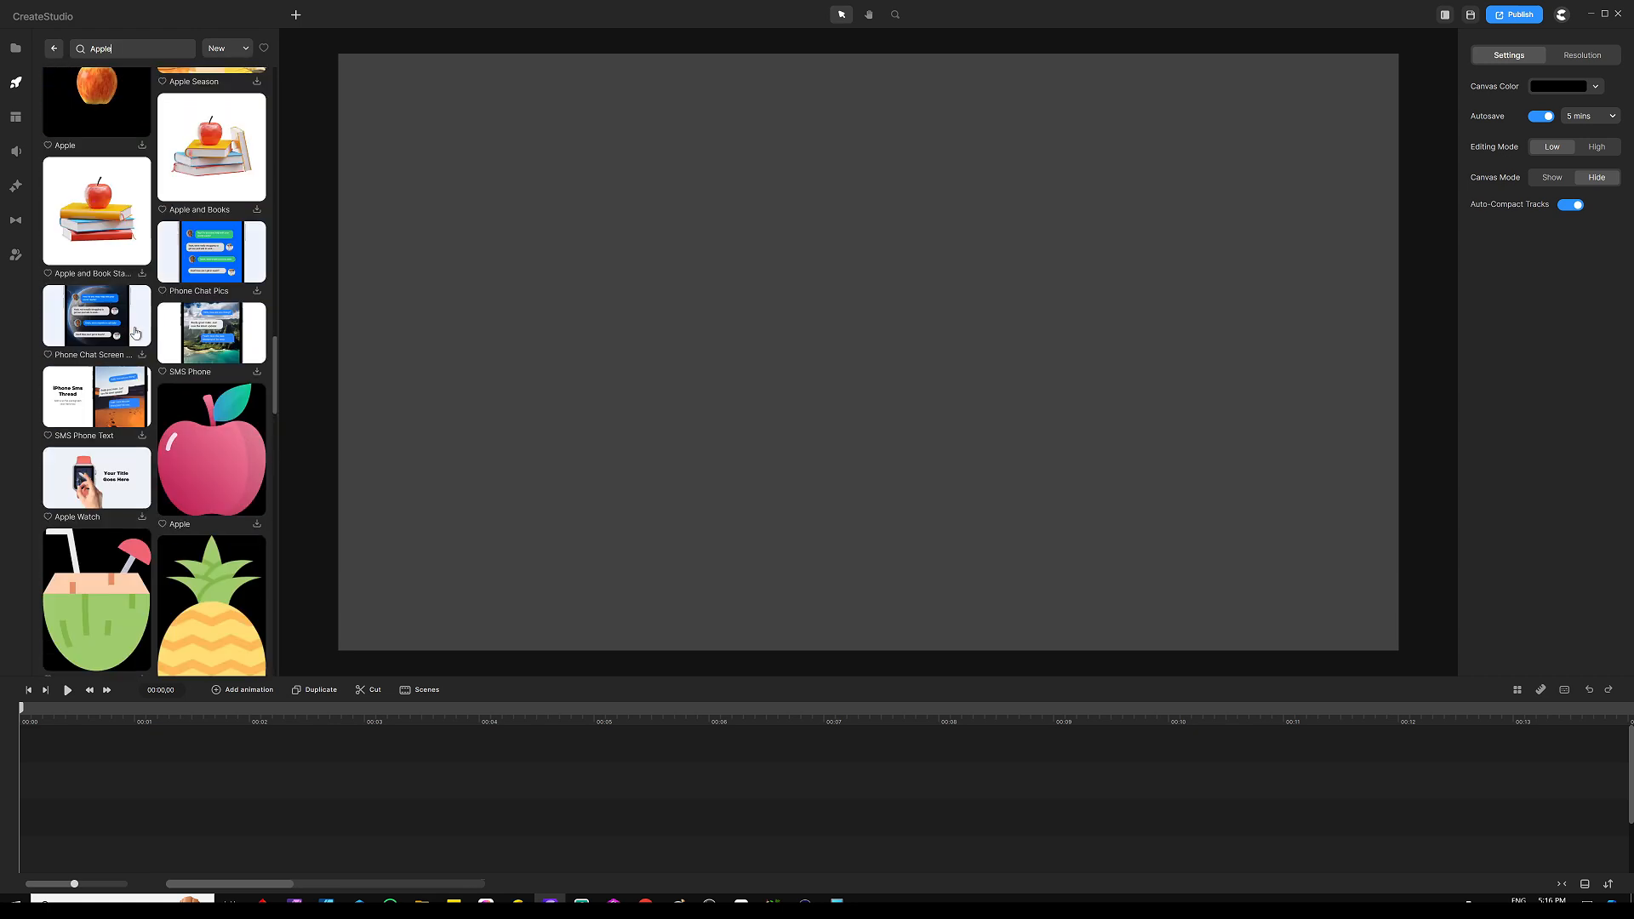
scroll(126, 347, "down", 2)
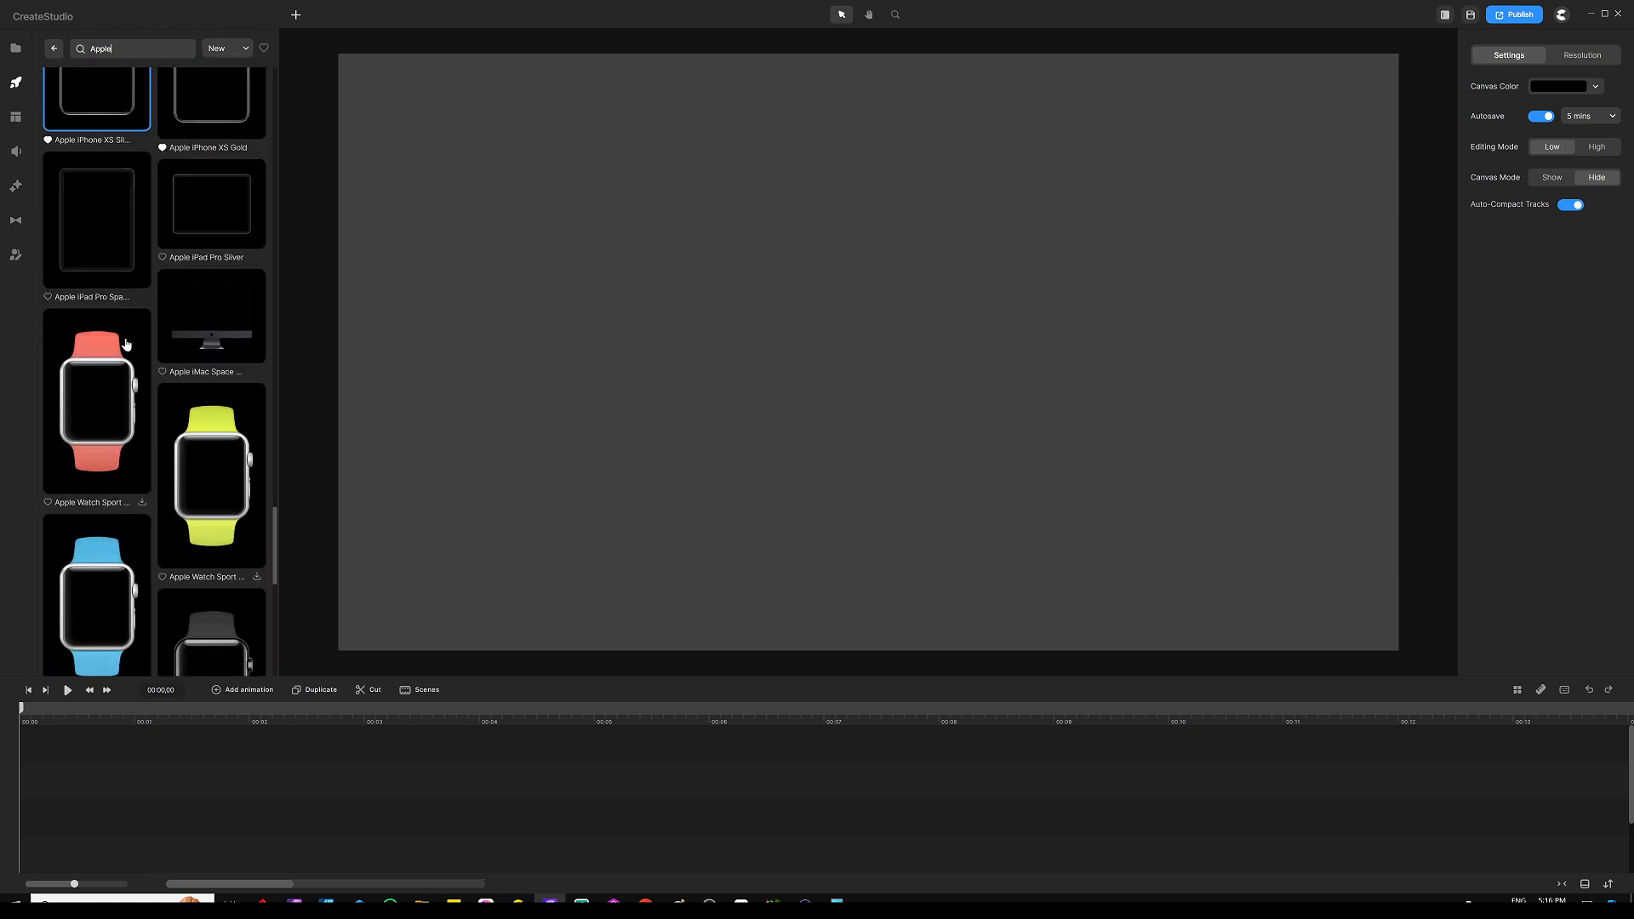
left_click_drag(216, 320, 762, 266)
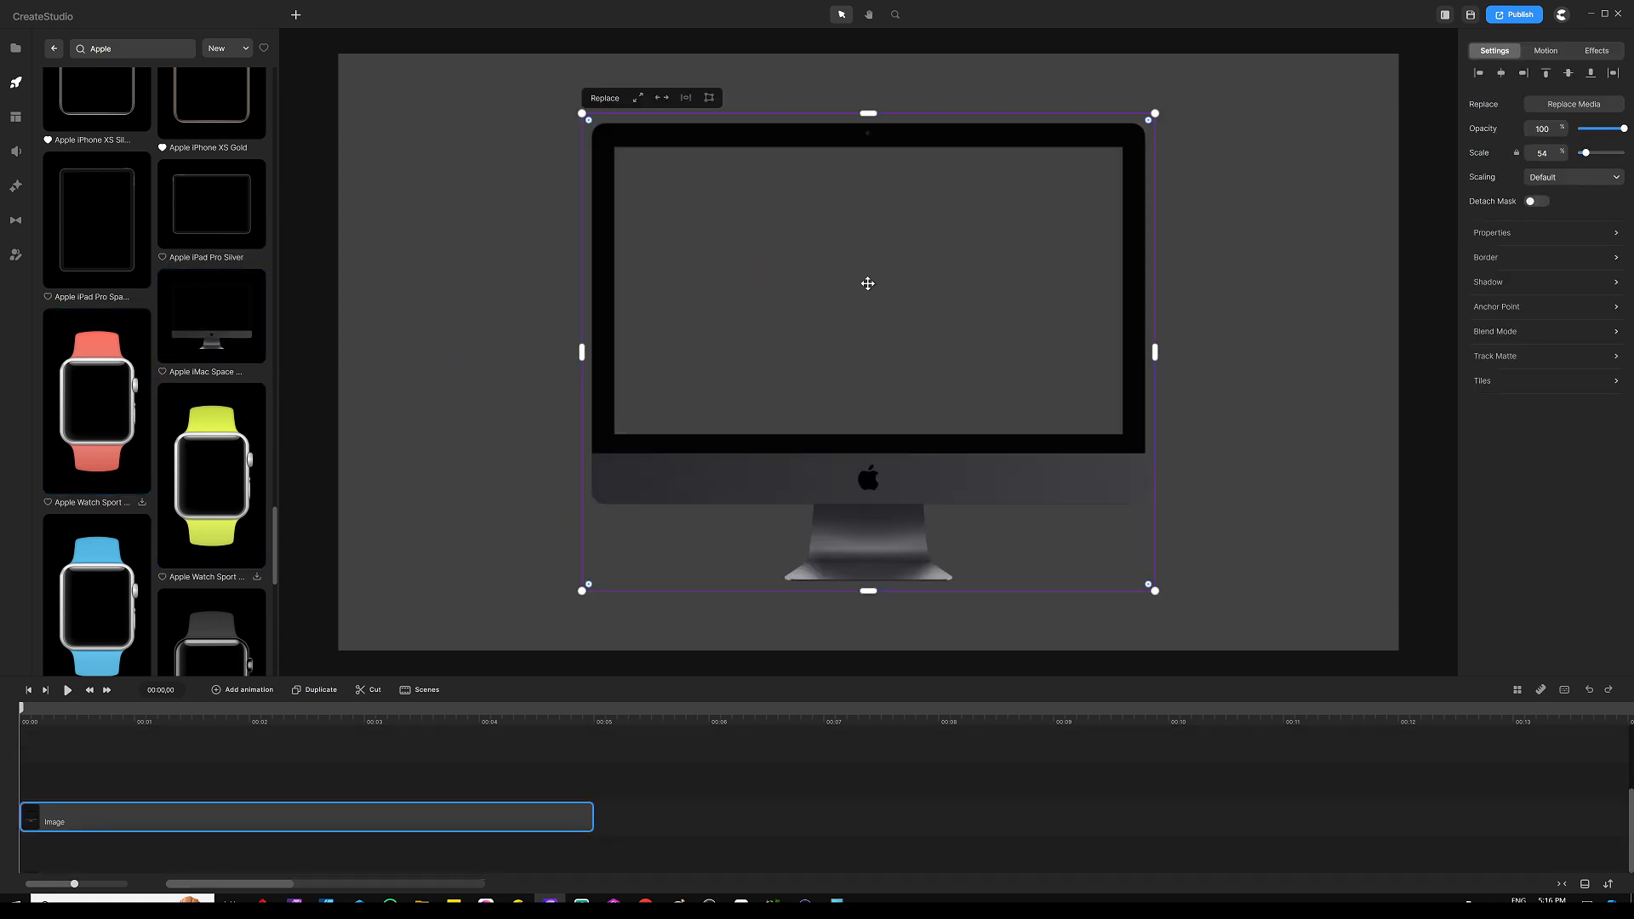
Move the iMac mockup to the left half of the canvas and deselect it
left_click_drag(835, 266, 667, 266)
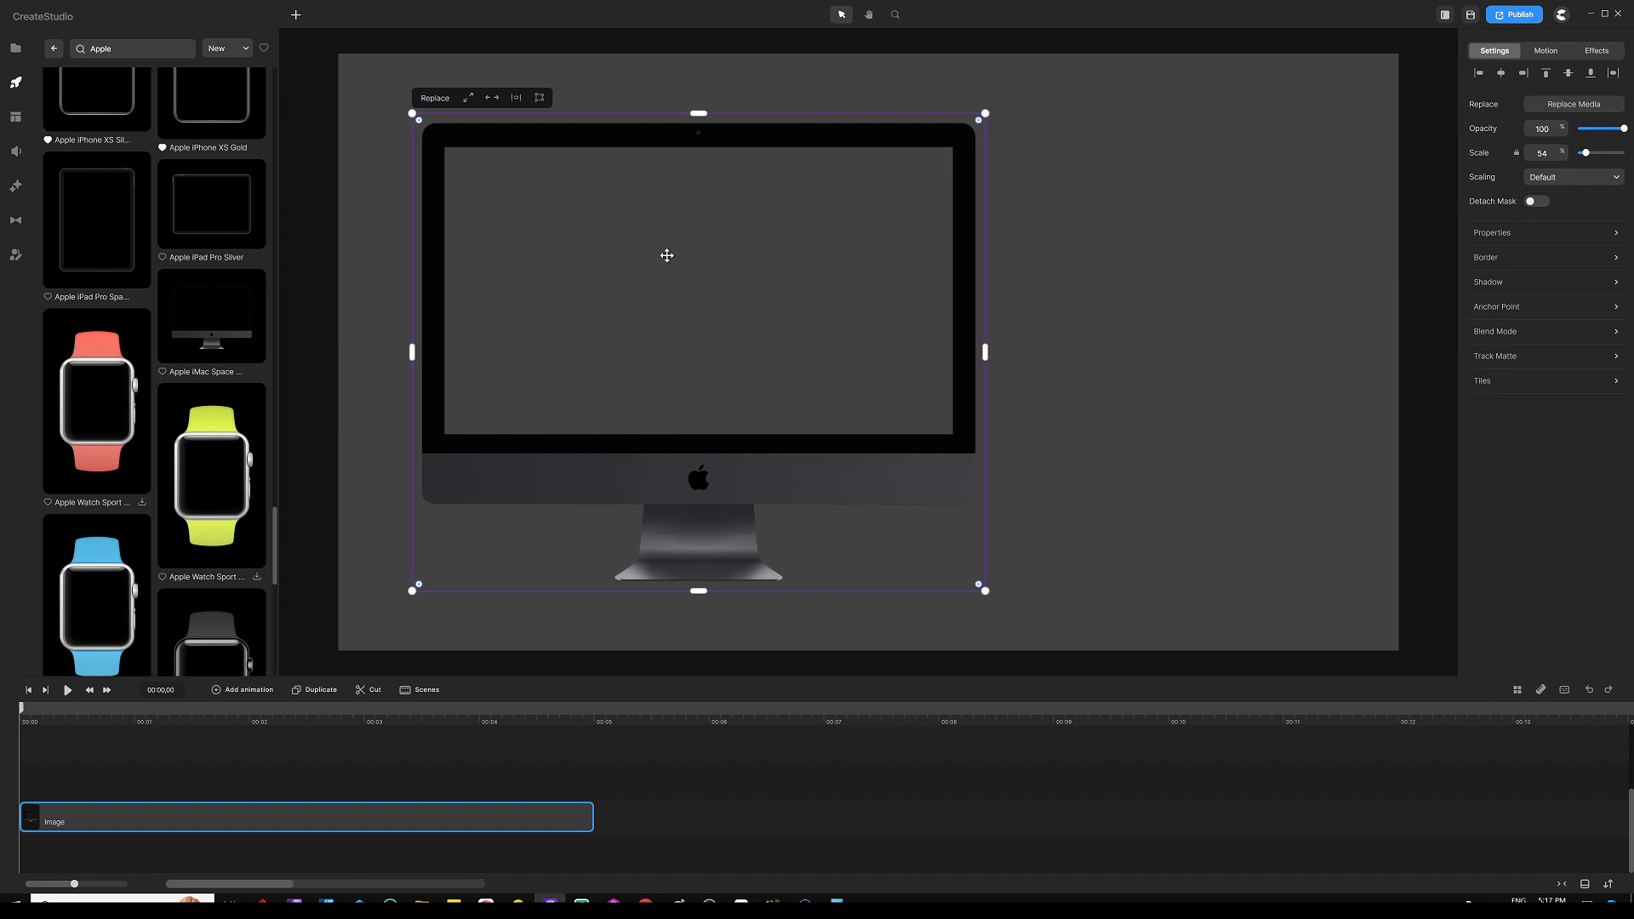
left_click_drag(660, 282, 659, 286)
left_click(1192, 267)
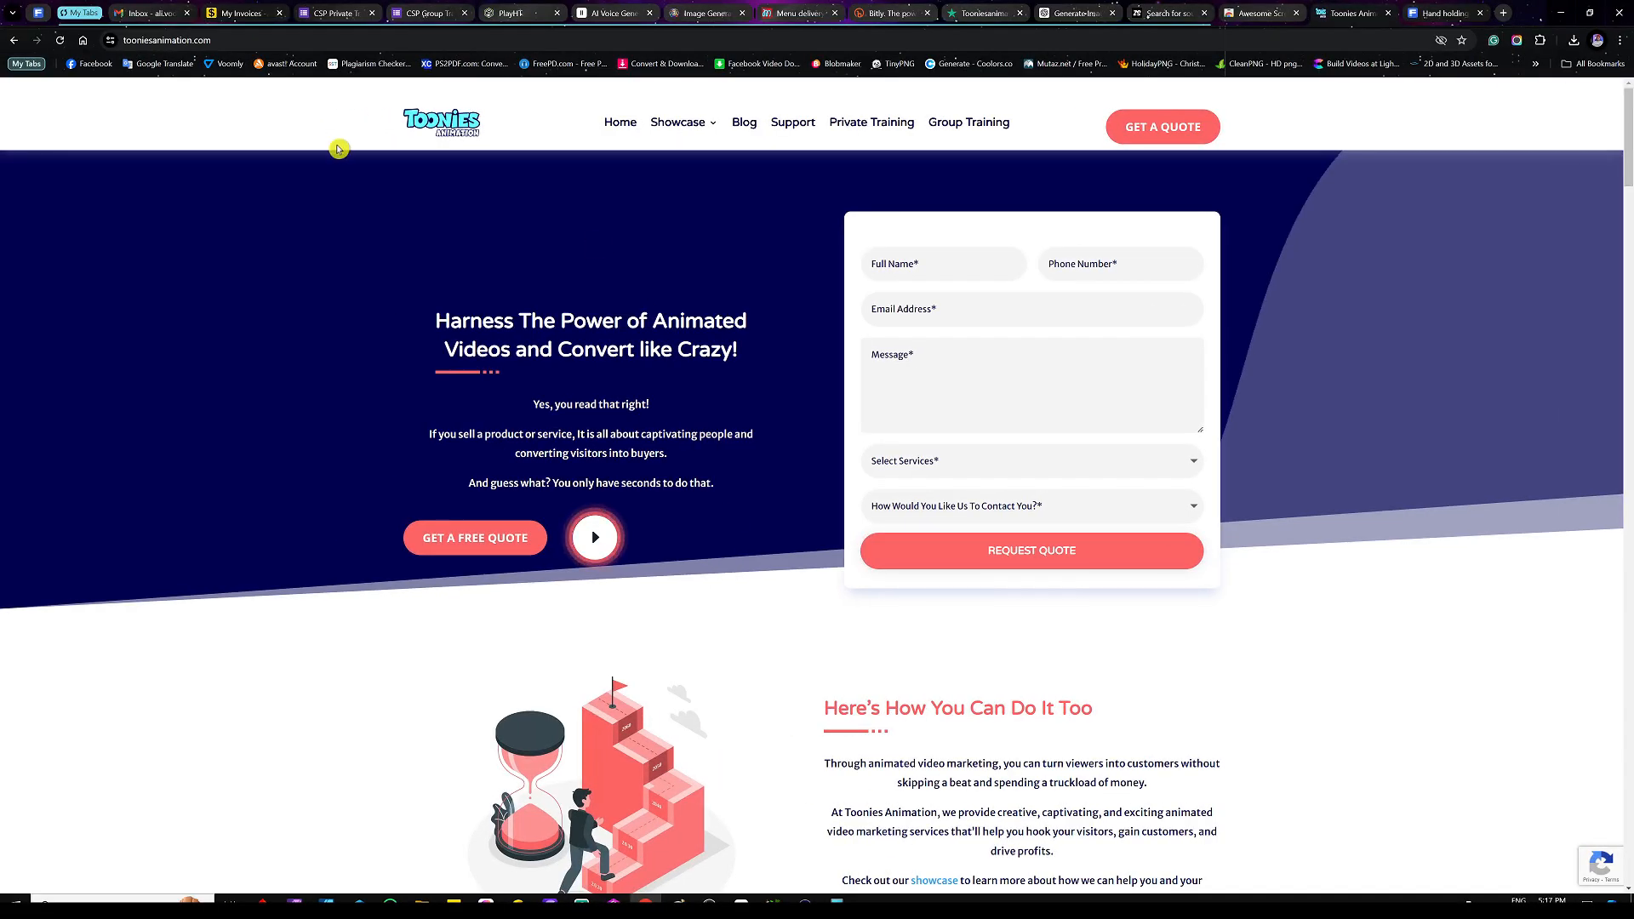
Switch to Chrome, collapse the My Tabs group and view the Awesome Screen Recorder & Screenshot extension page
left_click(55, 12)
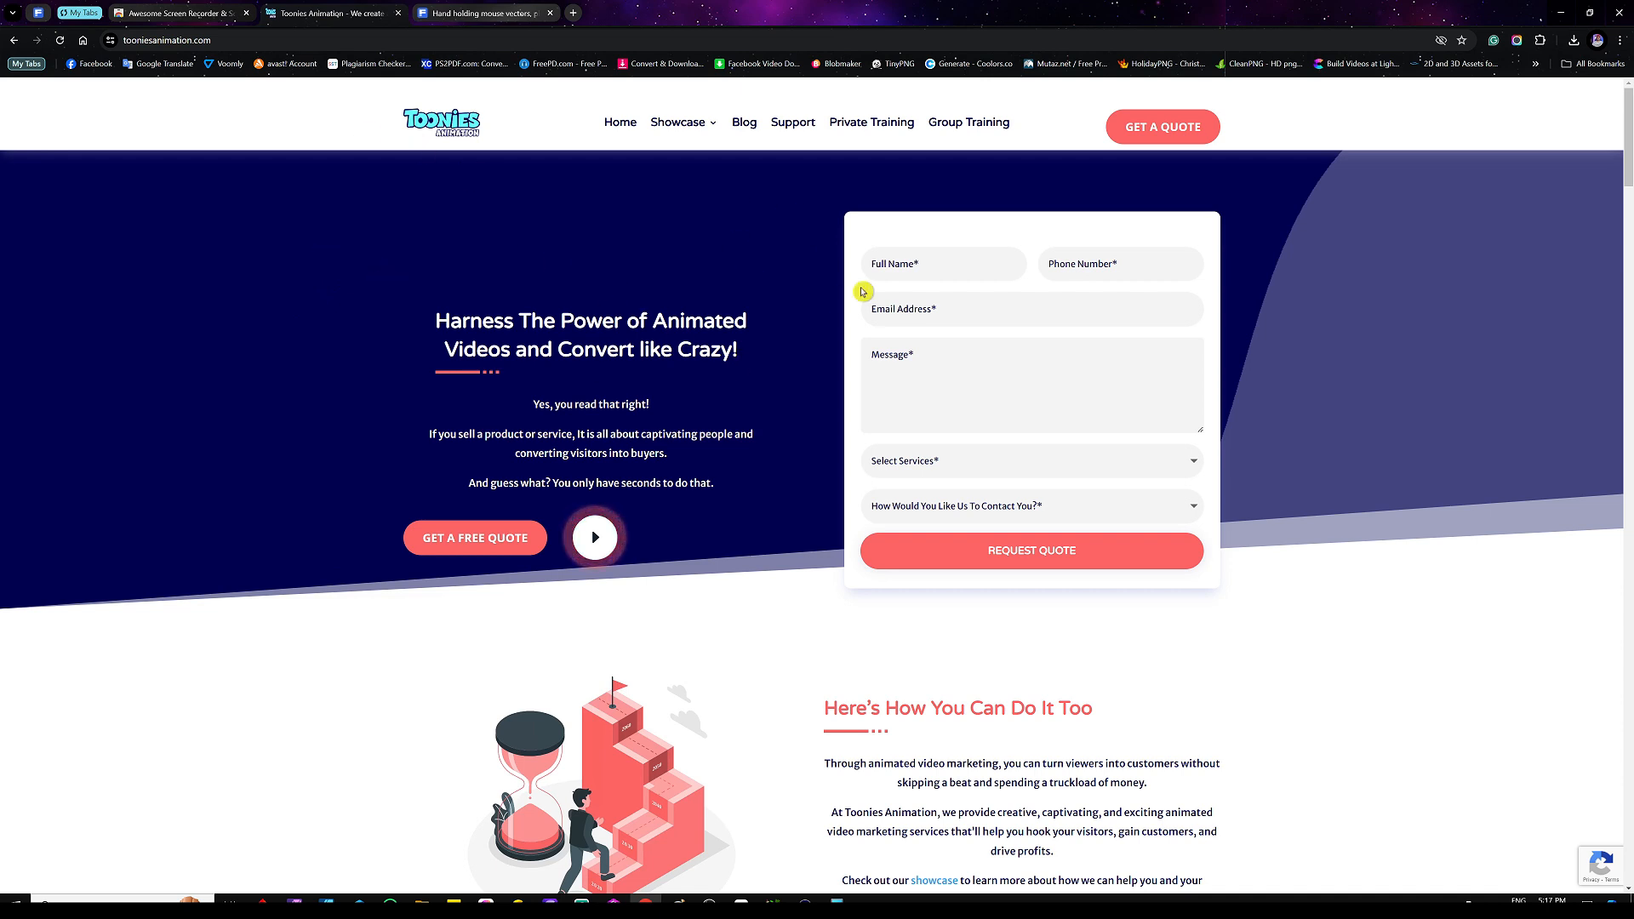
left_click(179, 13)
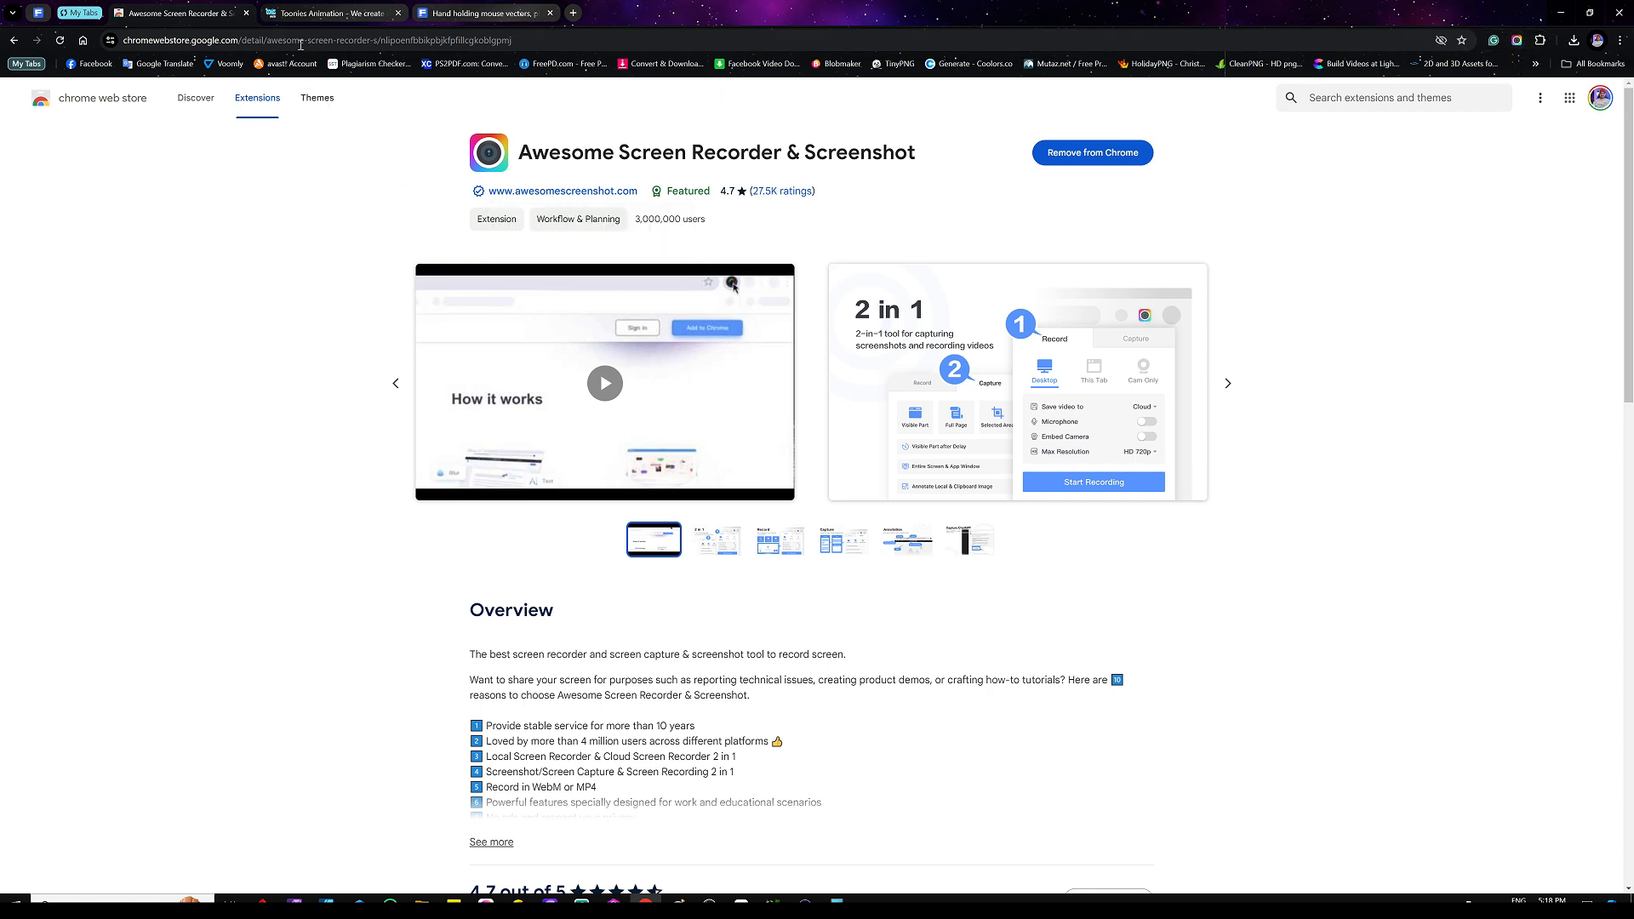
Capture a full-page screenshot of the tooniesanimation.com home page with the Awesome Screenshot extension
left_click(308, 17)
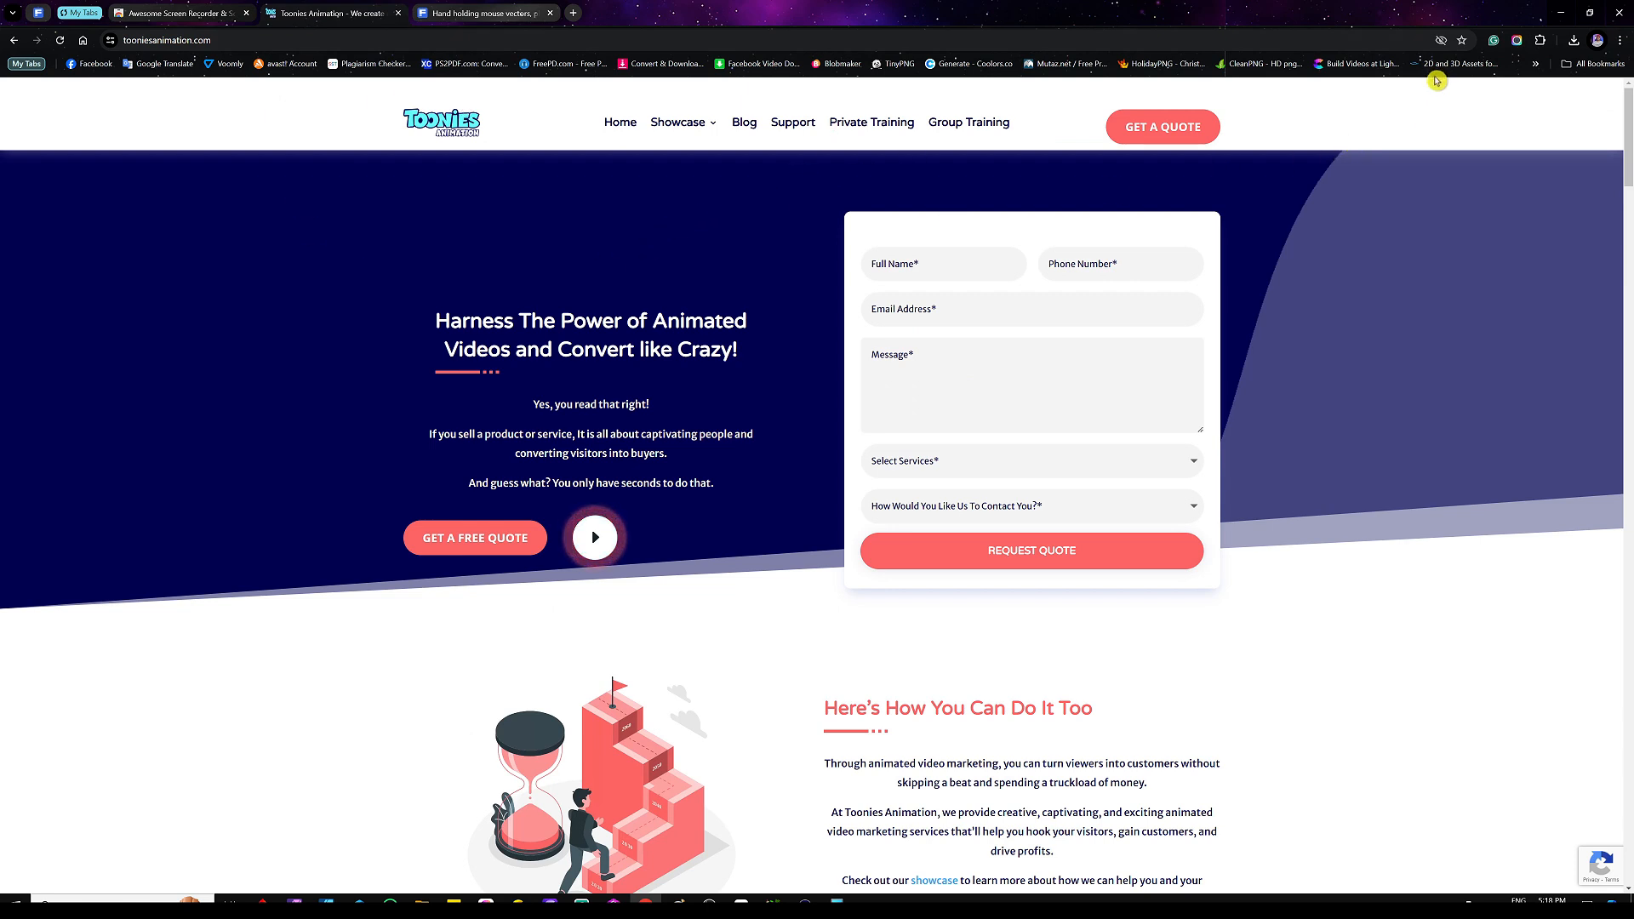
left_click(1517, 41)
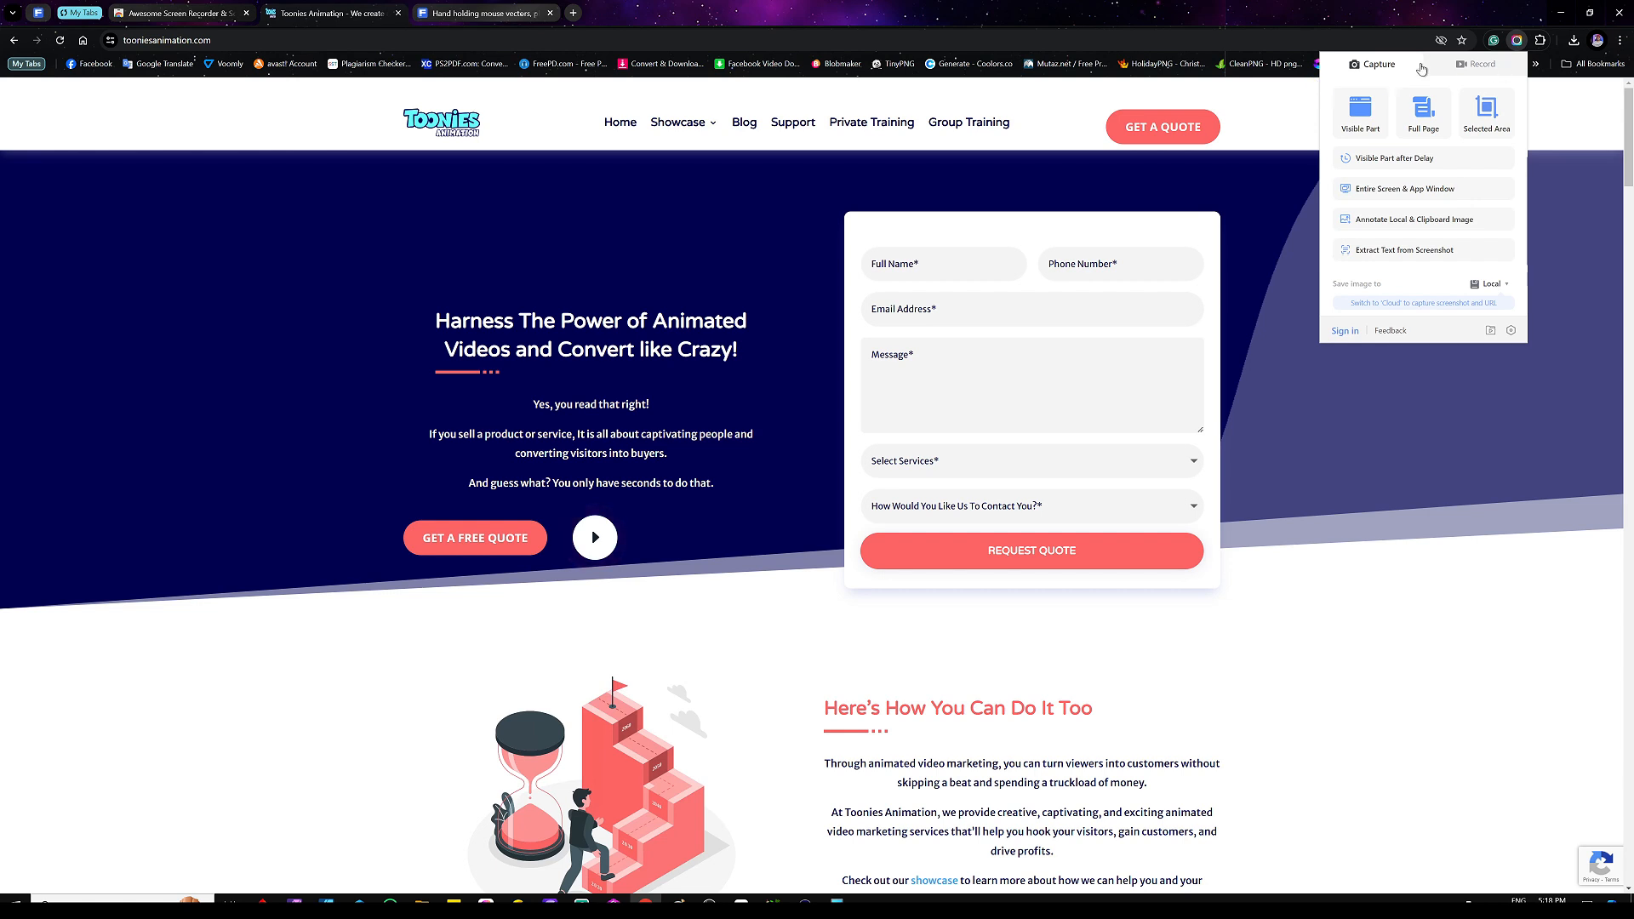
left_click(1481, 66)
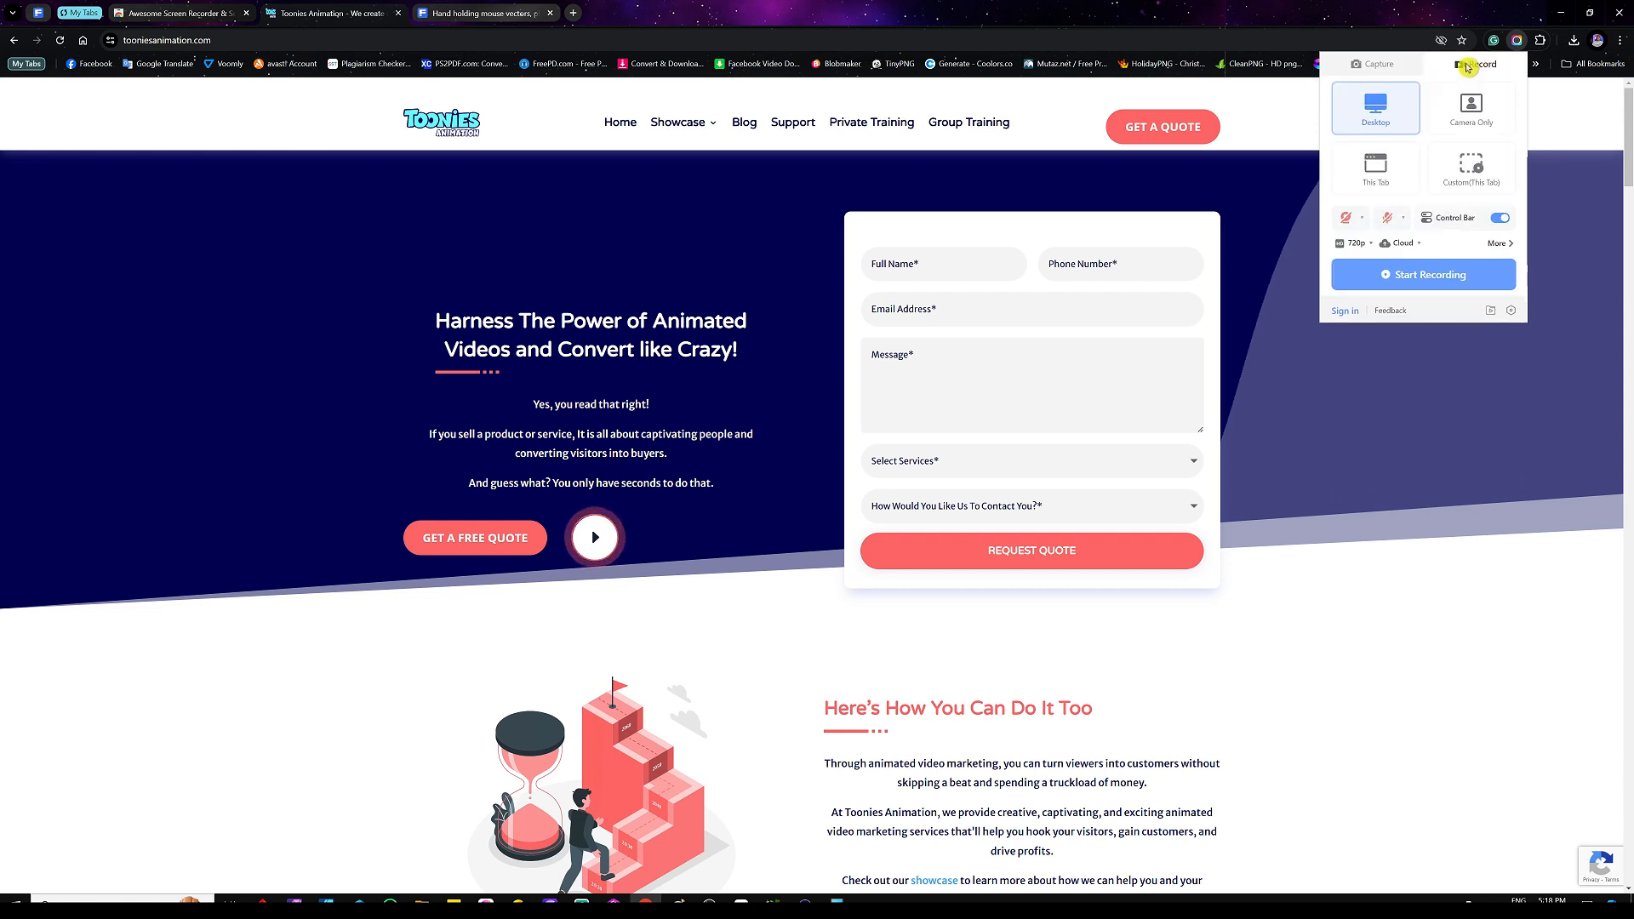
left_click(1374, 66)
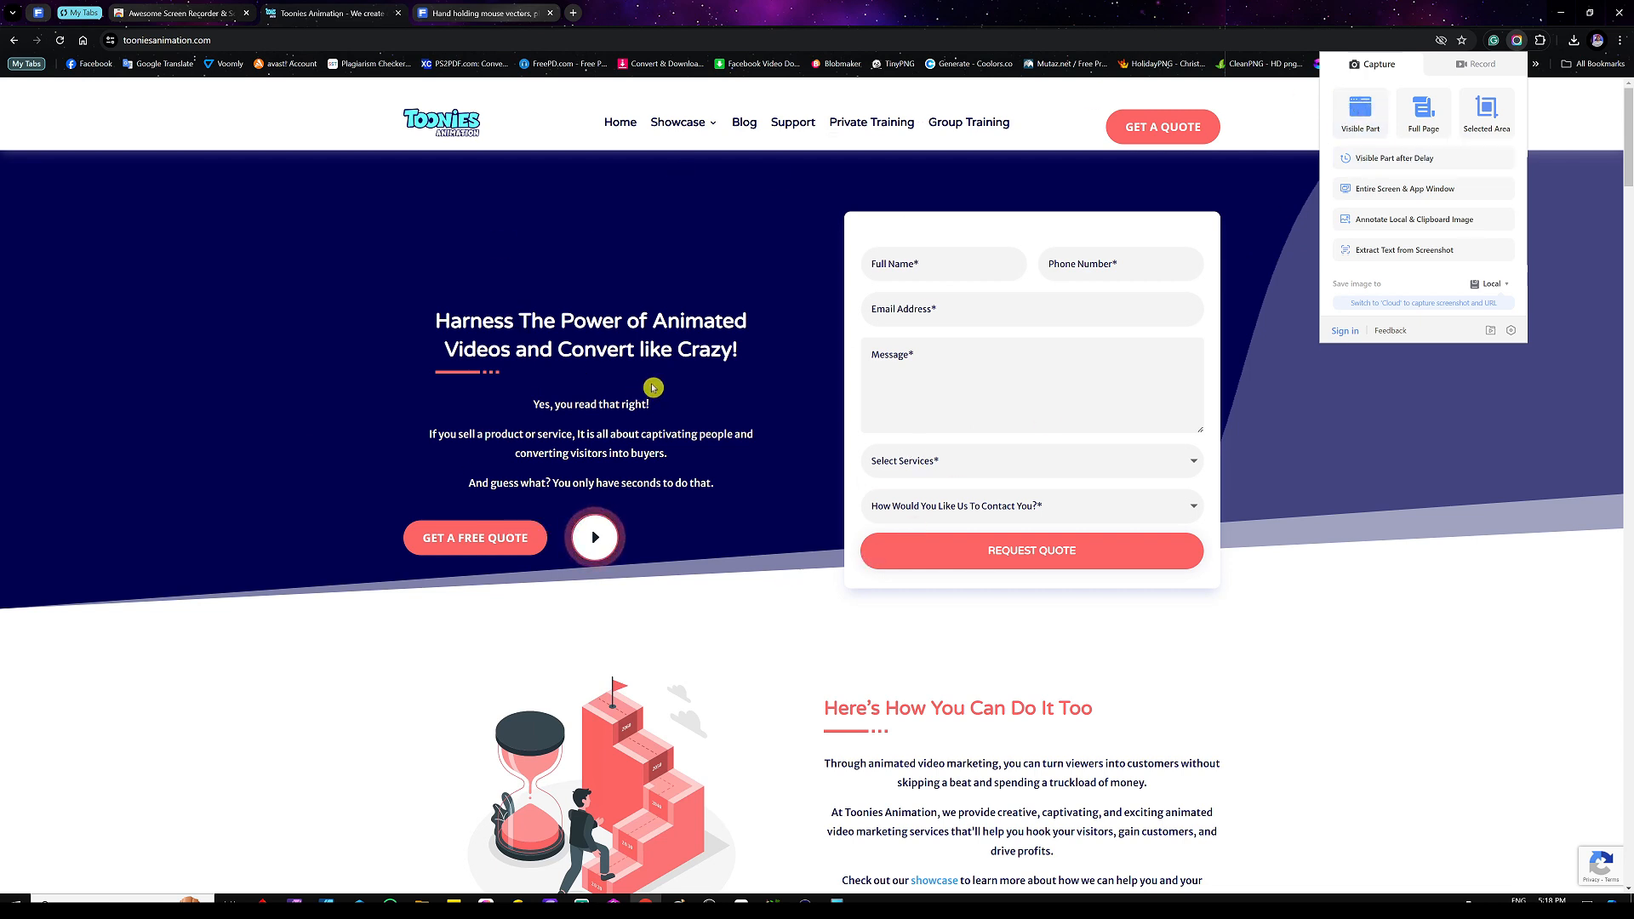
left_click(1422, 115)
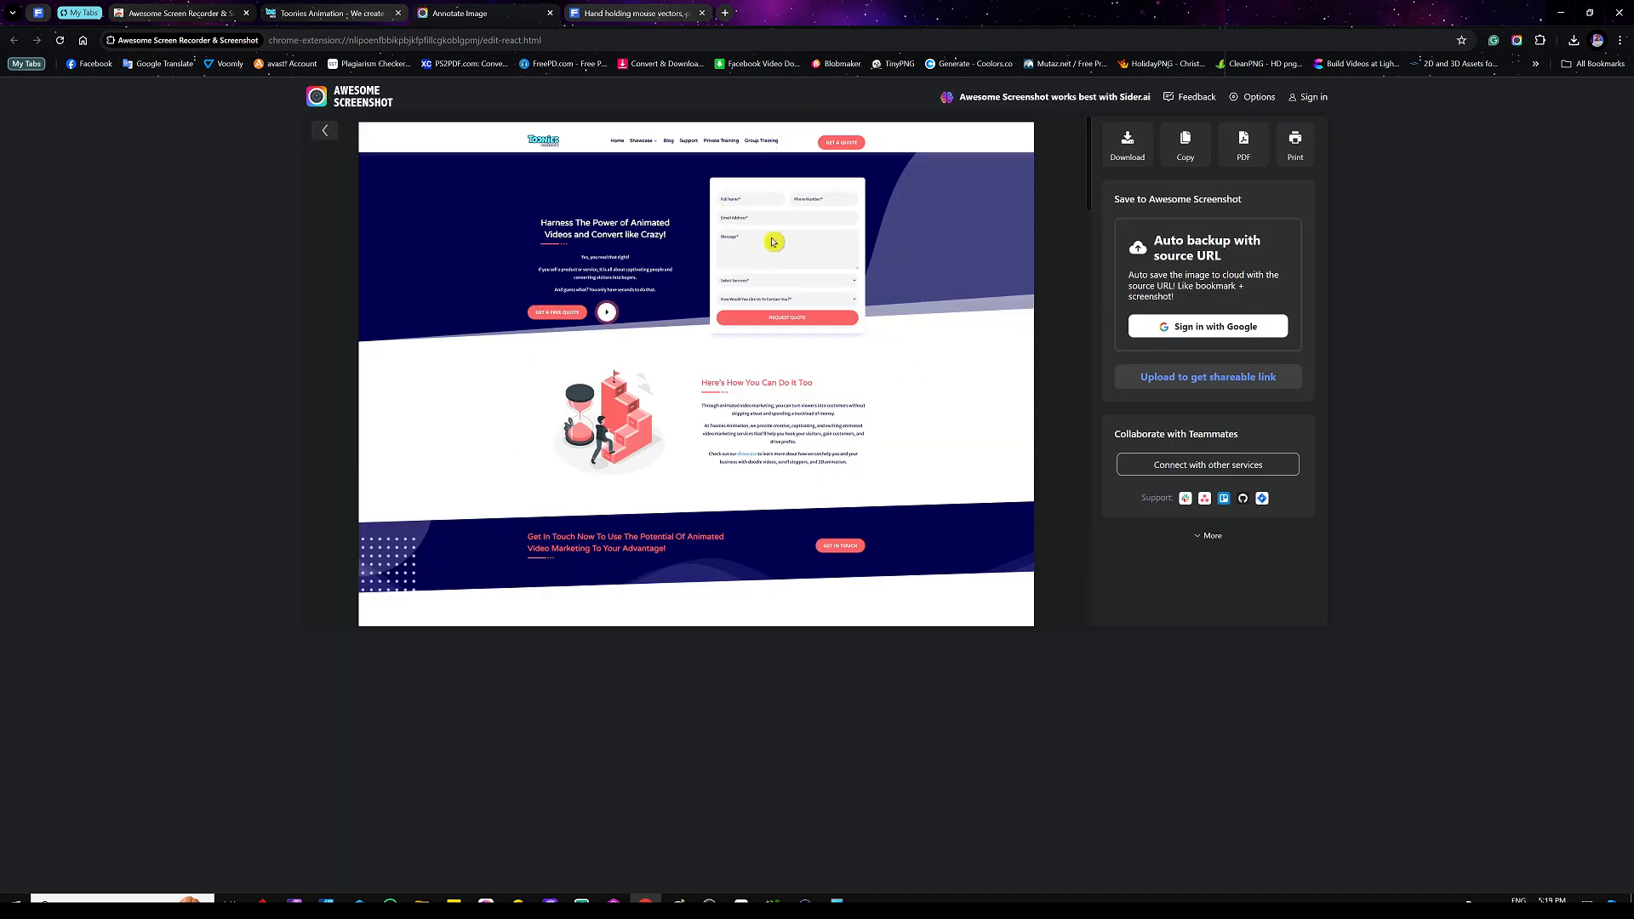
Review the captured full-page screenshot from header to footer and return to the Toonies Animation home page
scroll(766, 243, "down", 10)
scroll(697, 411, "down", 10)
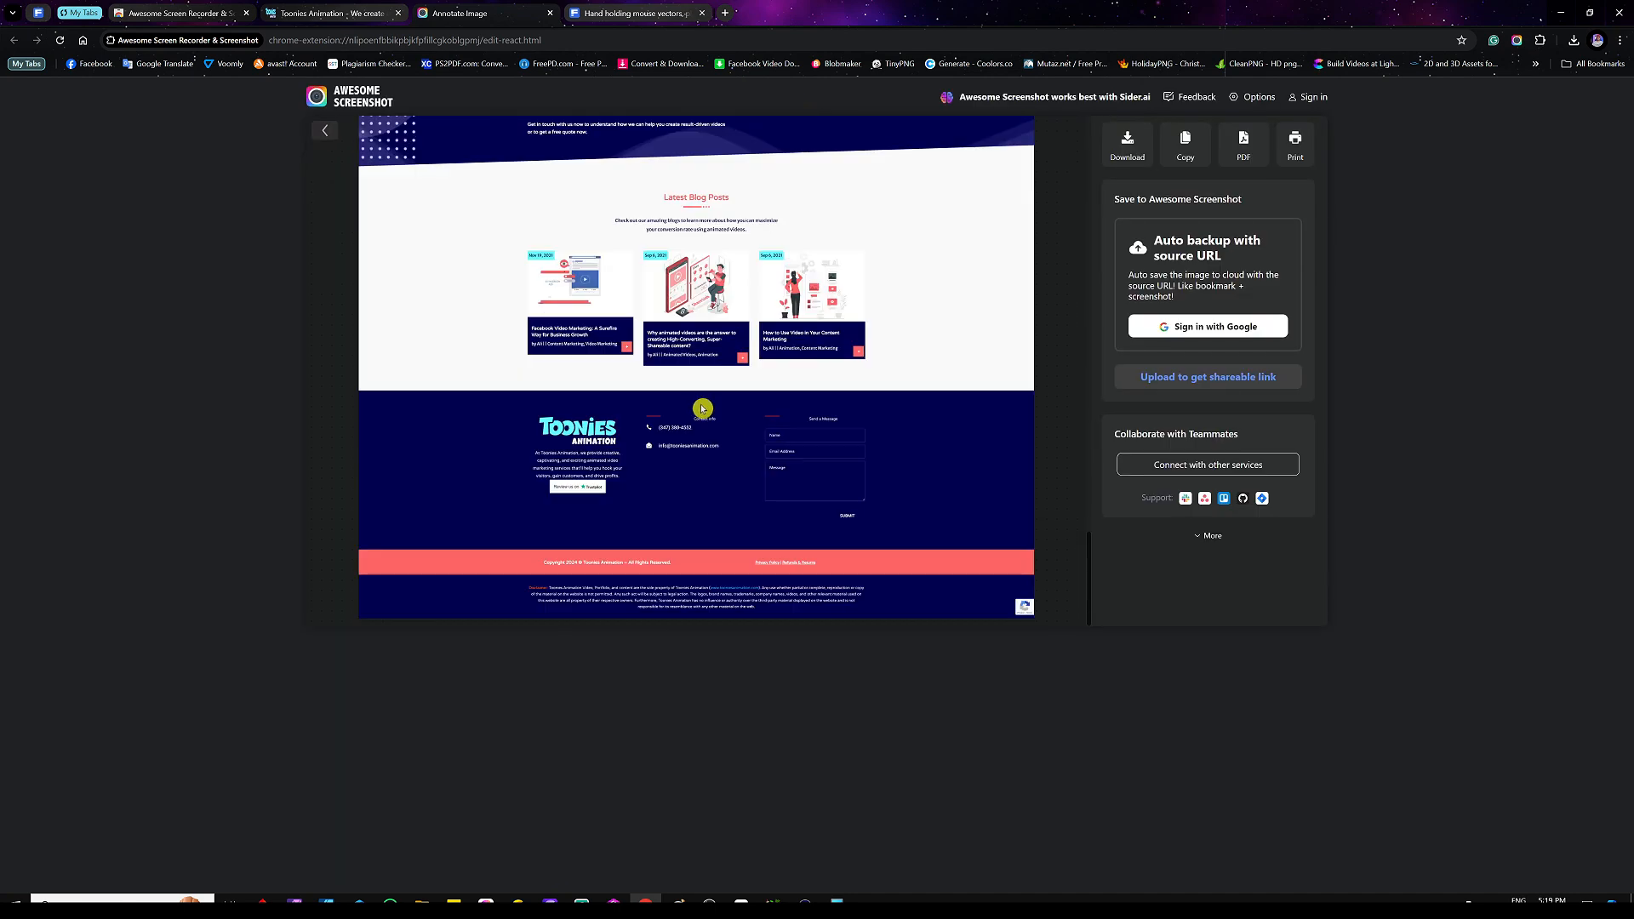
scroll(698, 408, "up", 20)
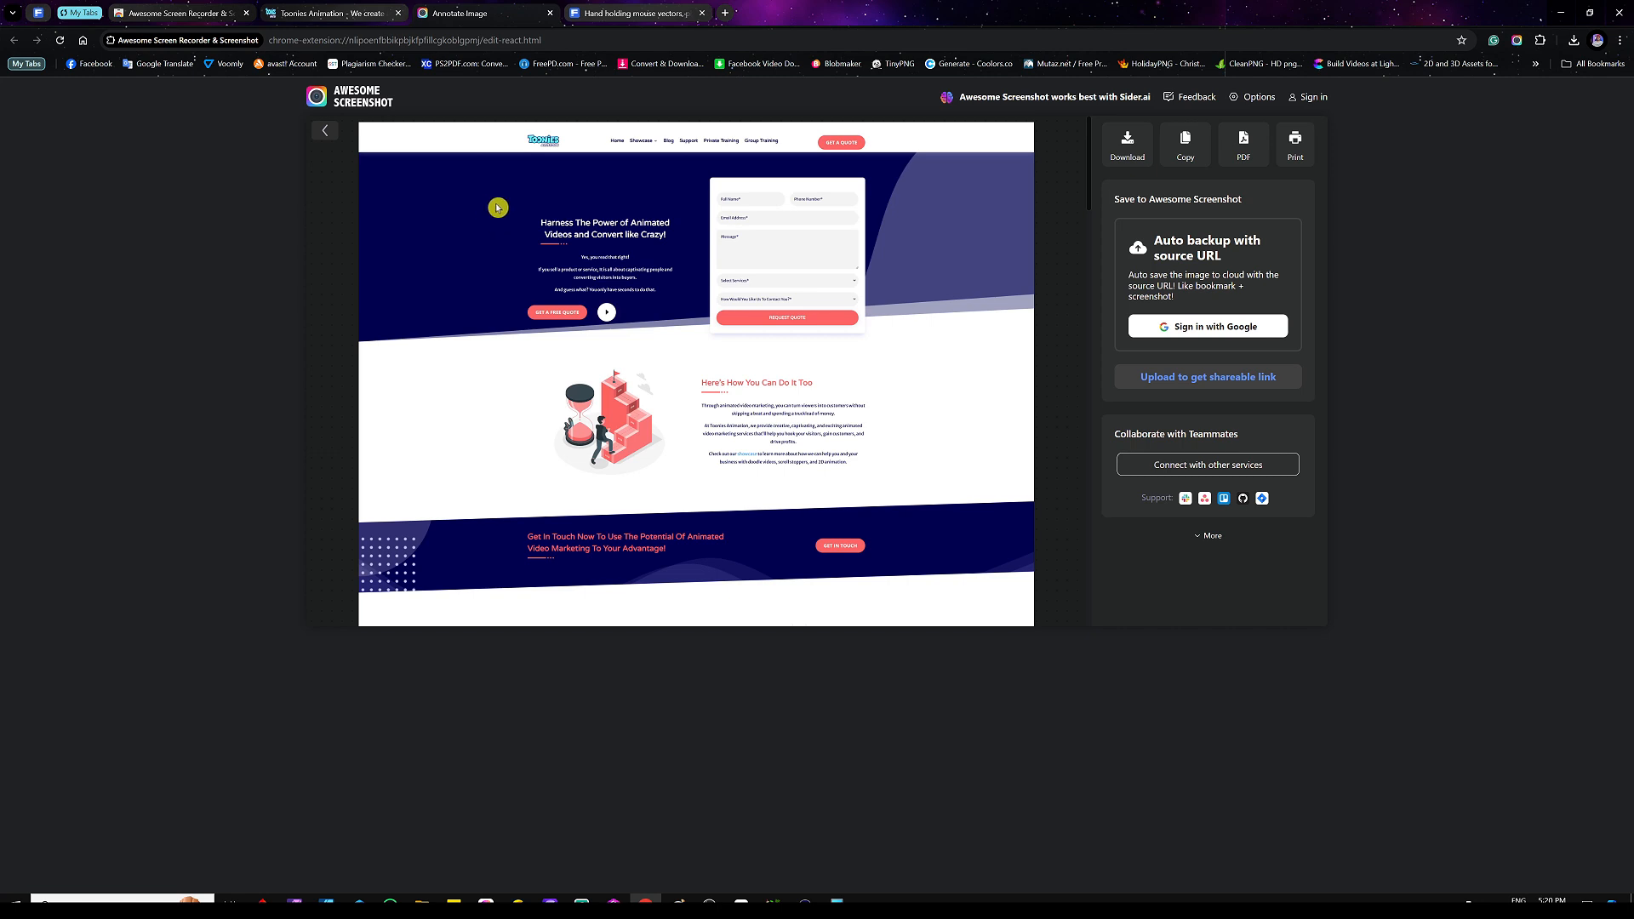
left_click(332, 12)
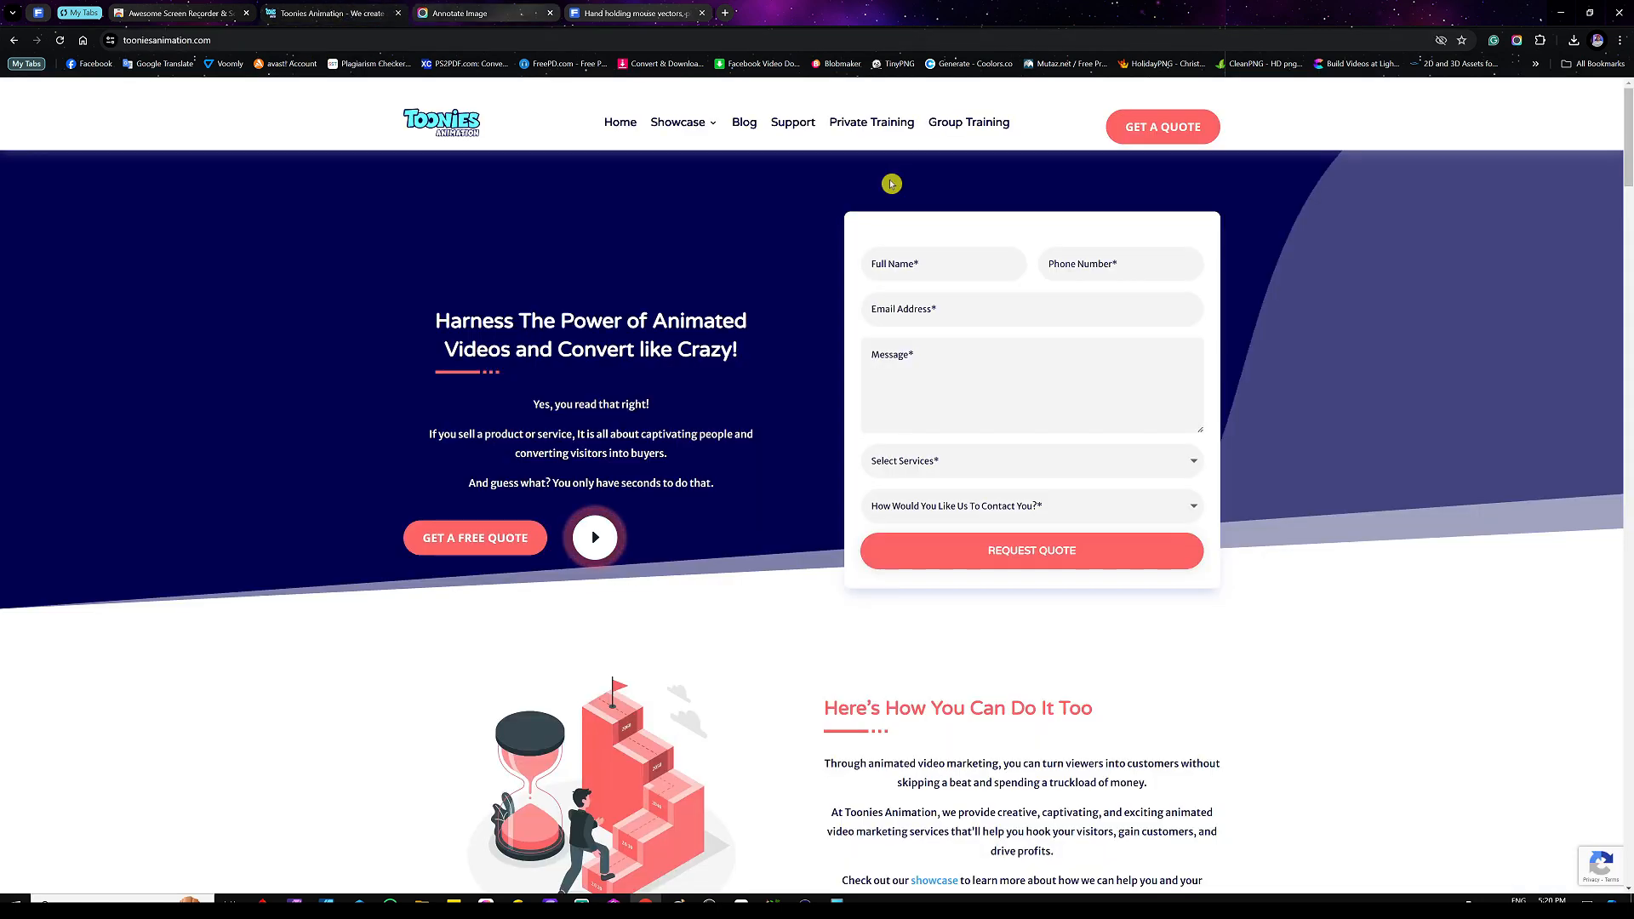
left_click(1519, 42)
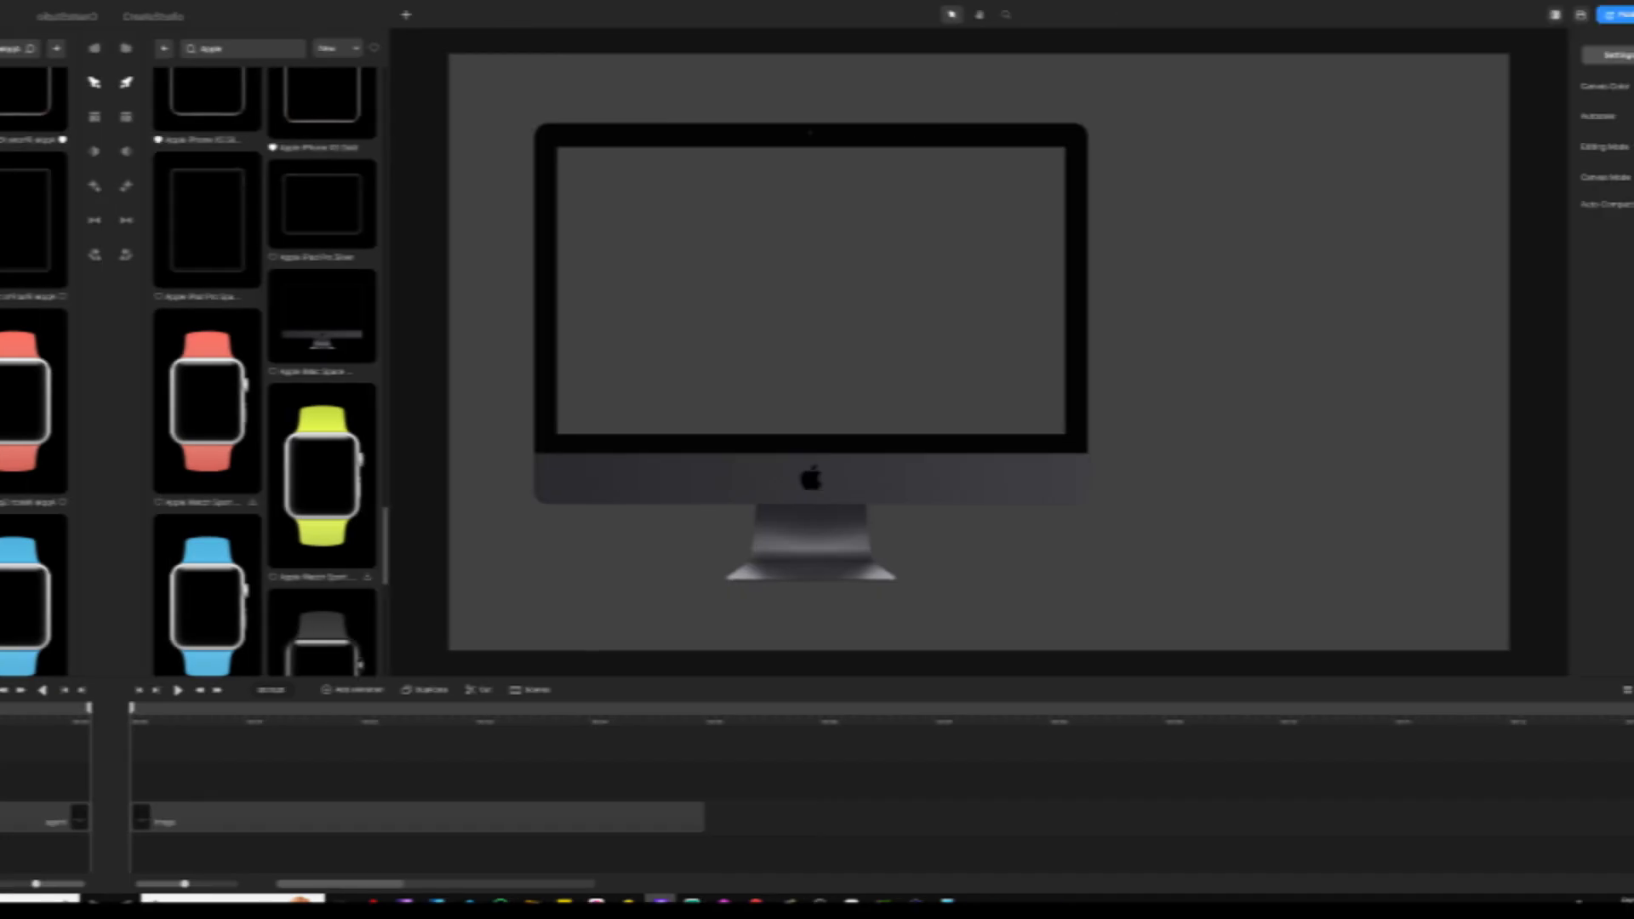
Switch to CreateStudio and preview the Website Snapshot and the full-page website screenshot on the canvas, deleting each one
left_click(634, 715)
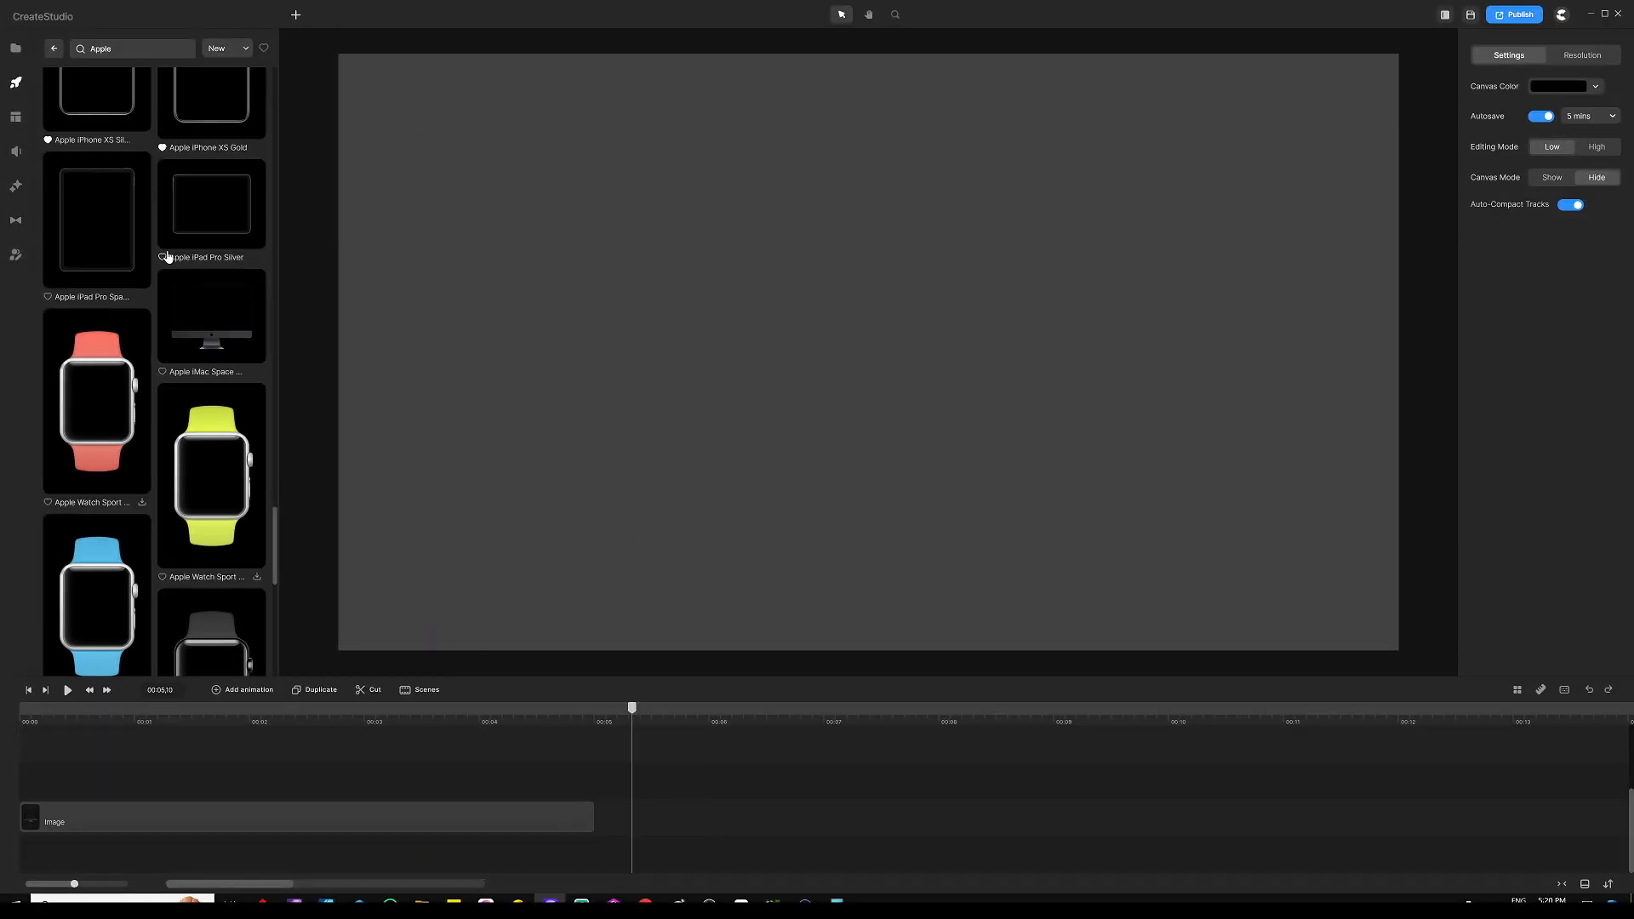
left_click(15, 47)
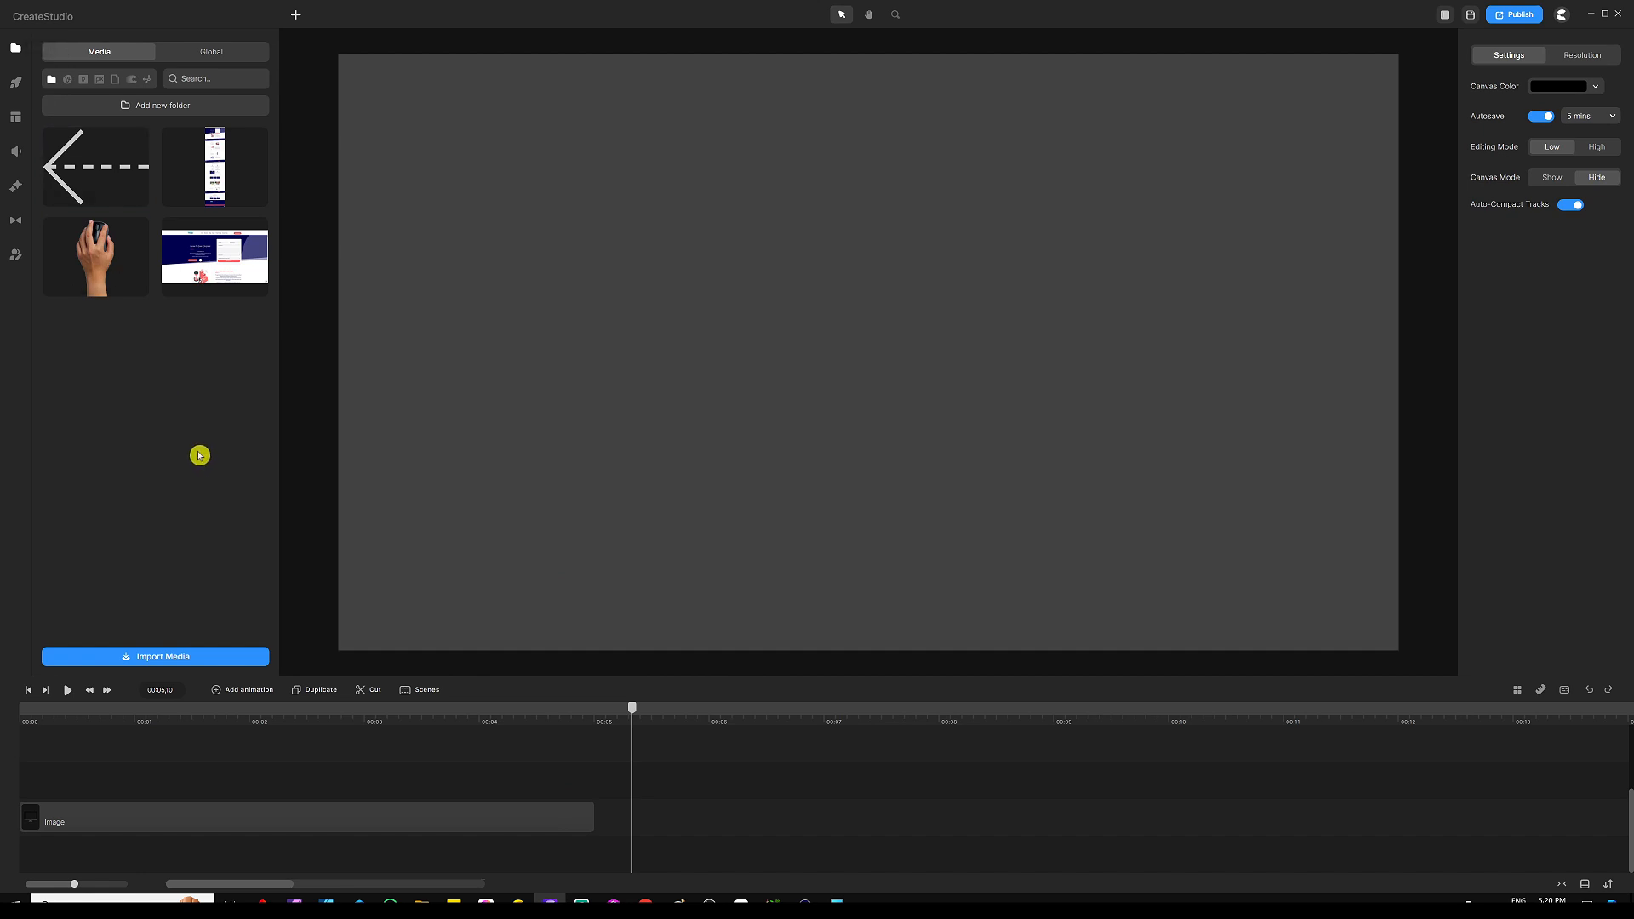
left_click_drag(244, 275, 573, 299)
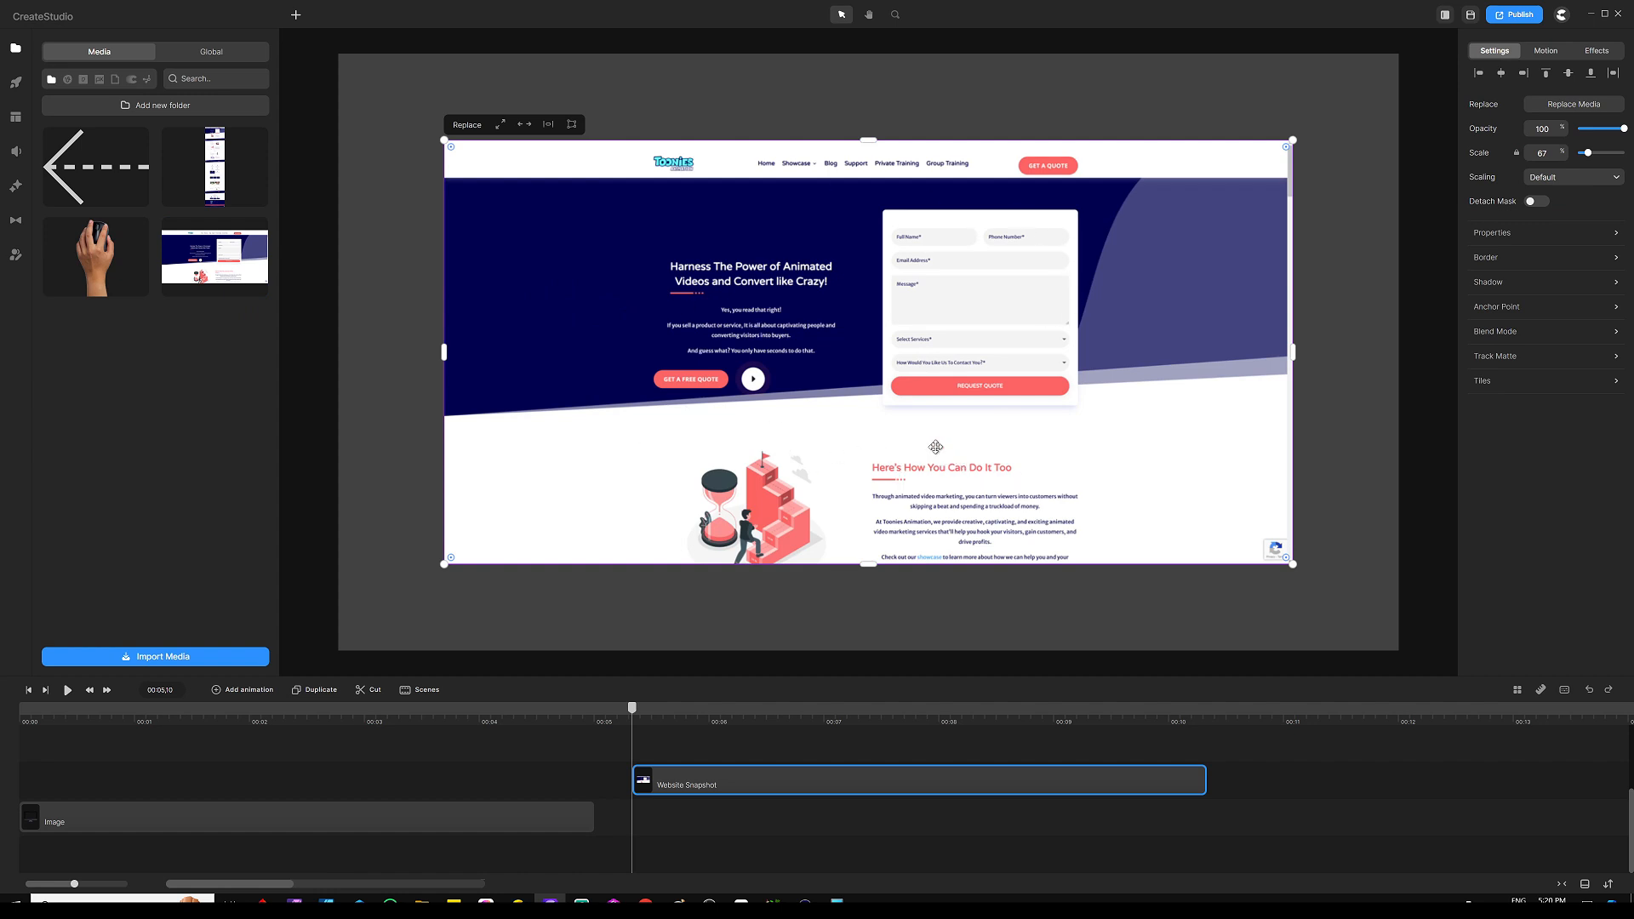
key("Delete")
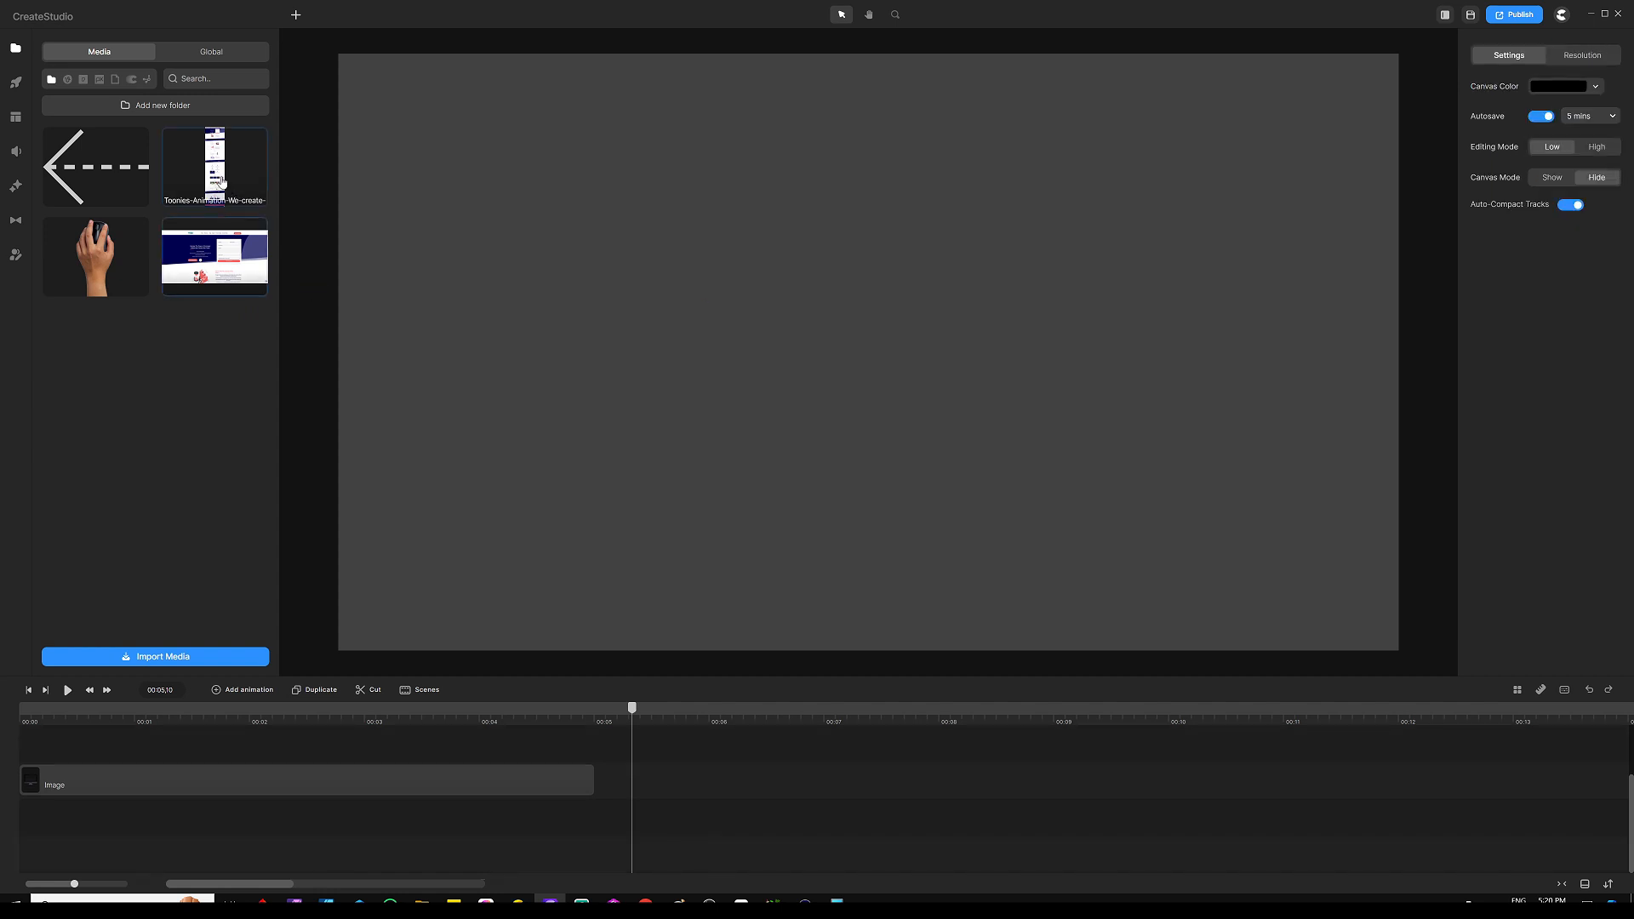
left_click_drag(221, 153, 730, 226)
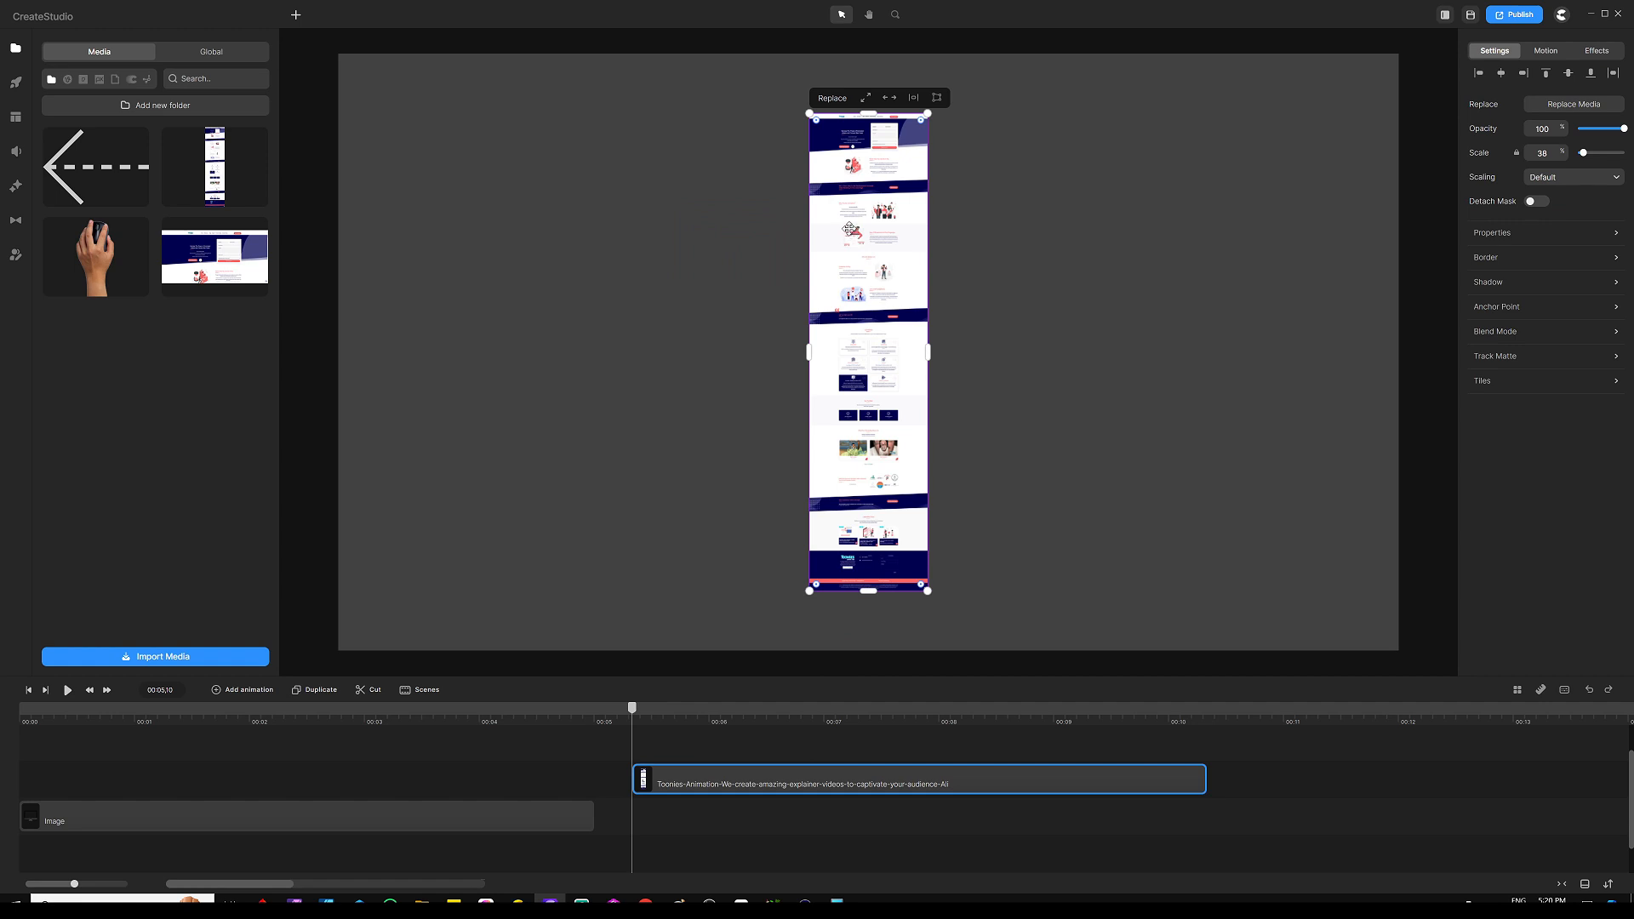
key("Delete")
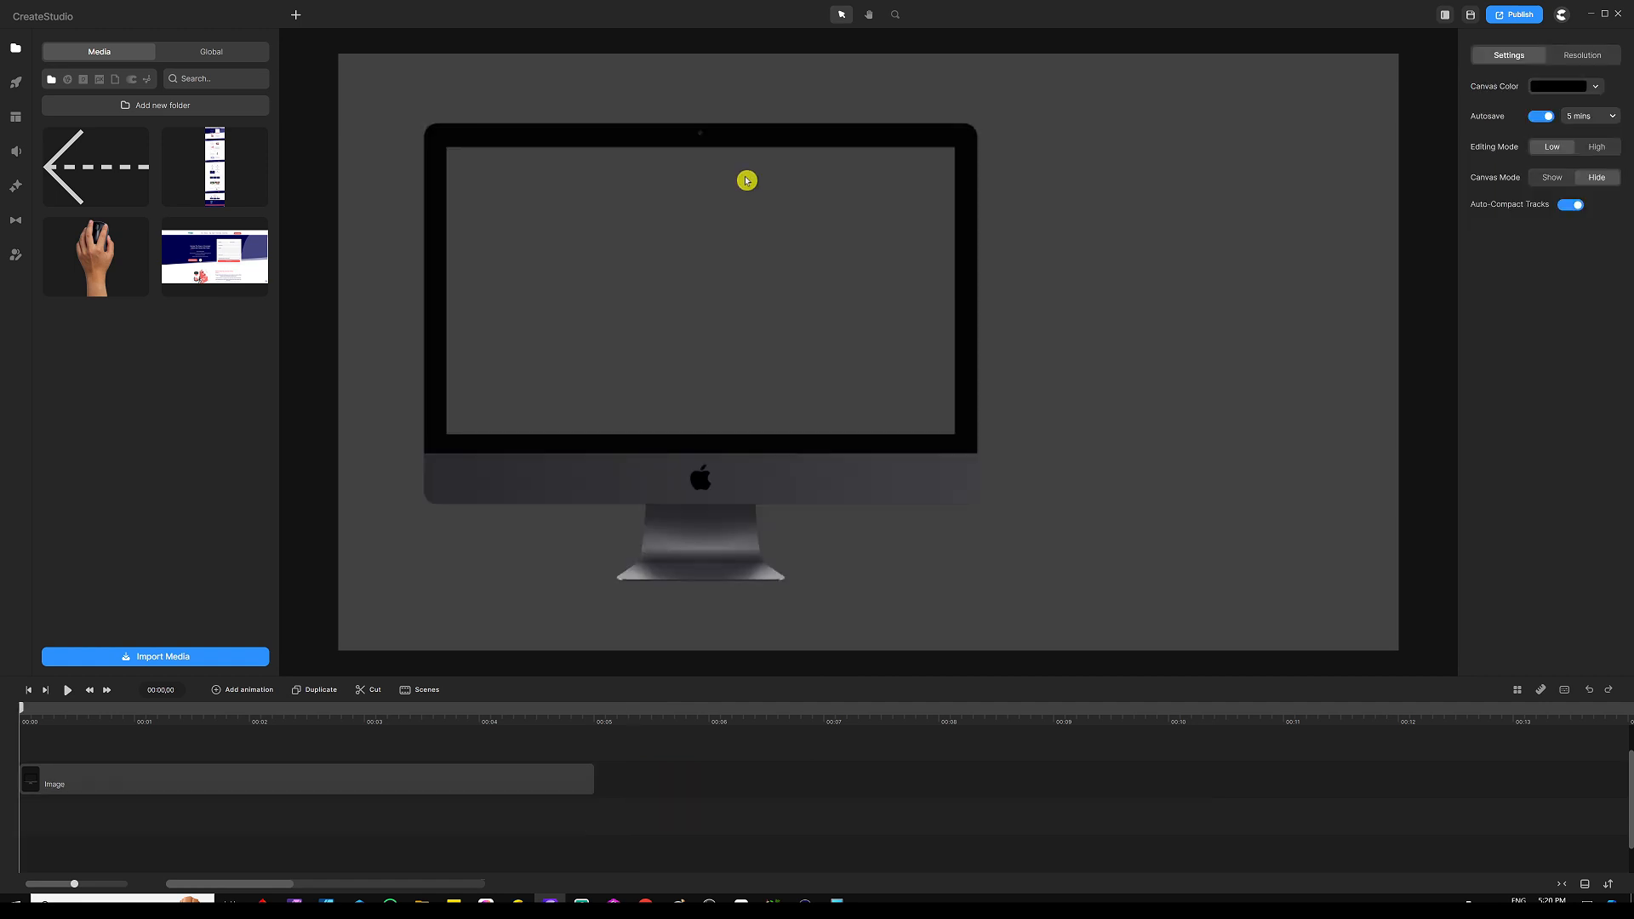
Nudge the iMac mockup slightly left, then add a blue rectangle and shift it slightly left over the mockup
left_click(724, 482)
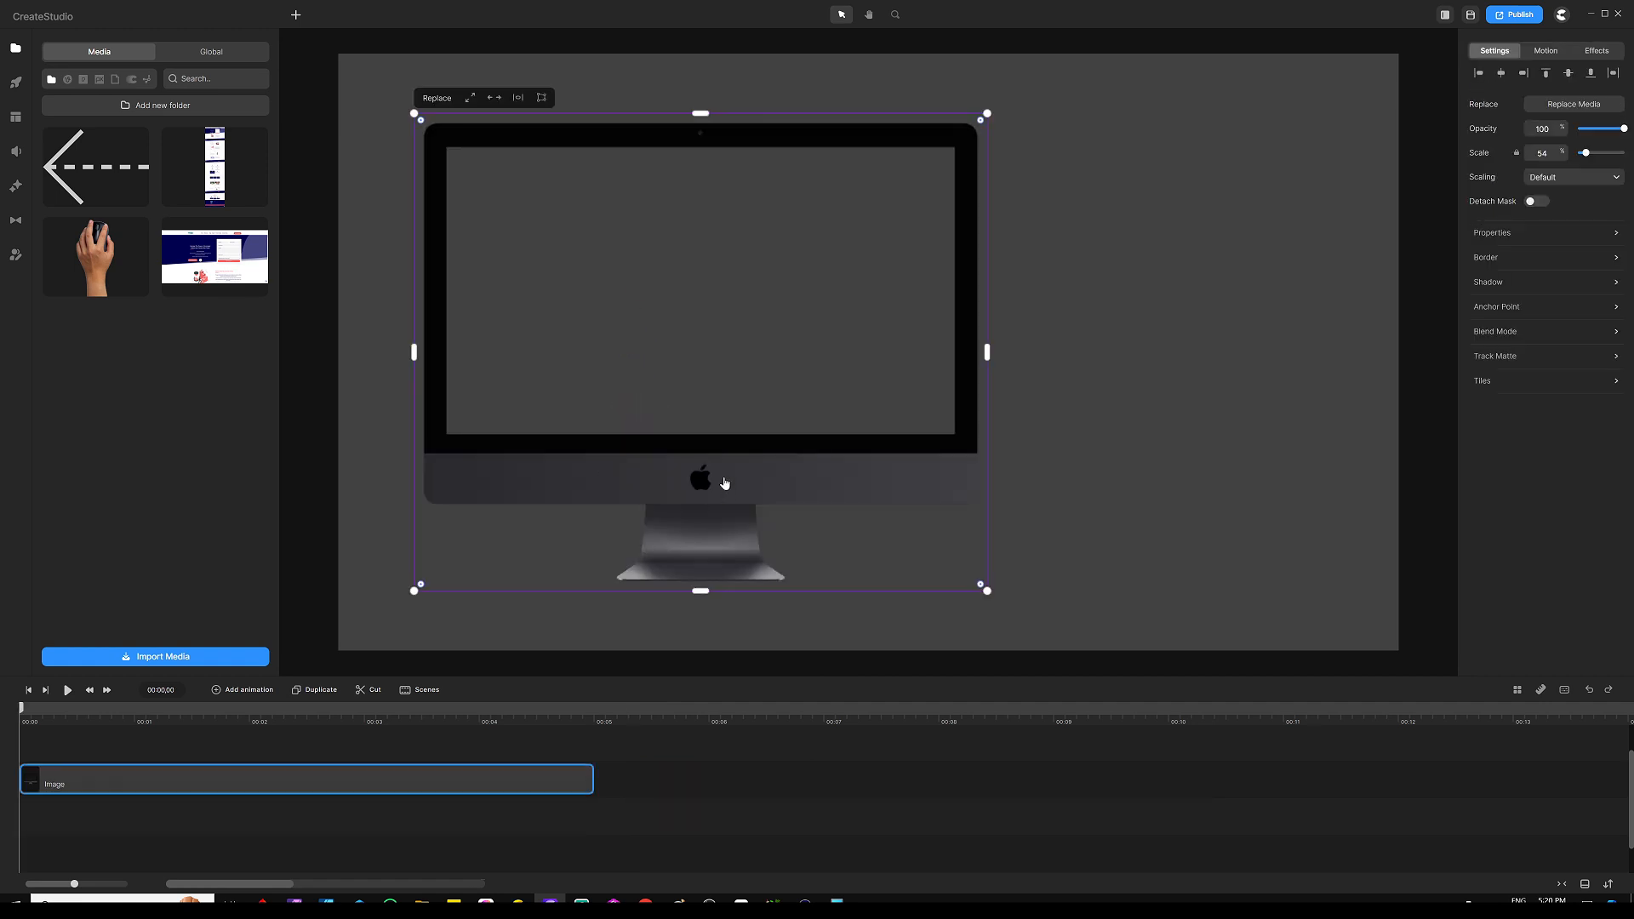
left_click_drag(724, 483, 714, 478)
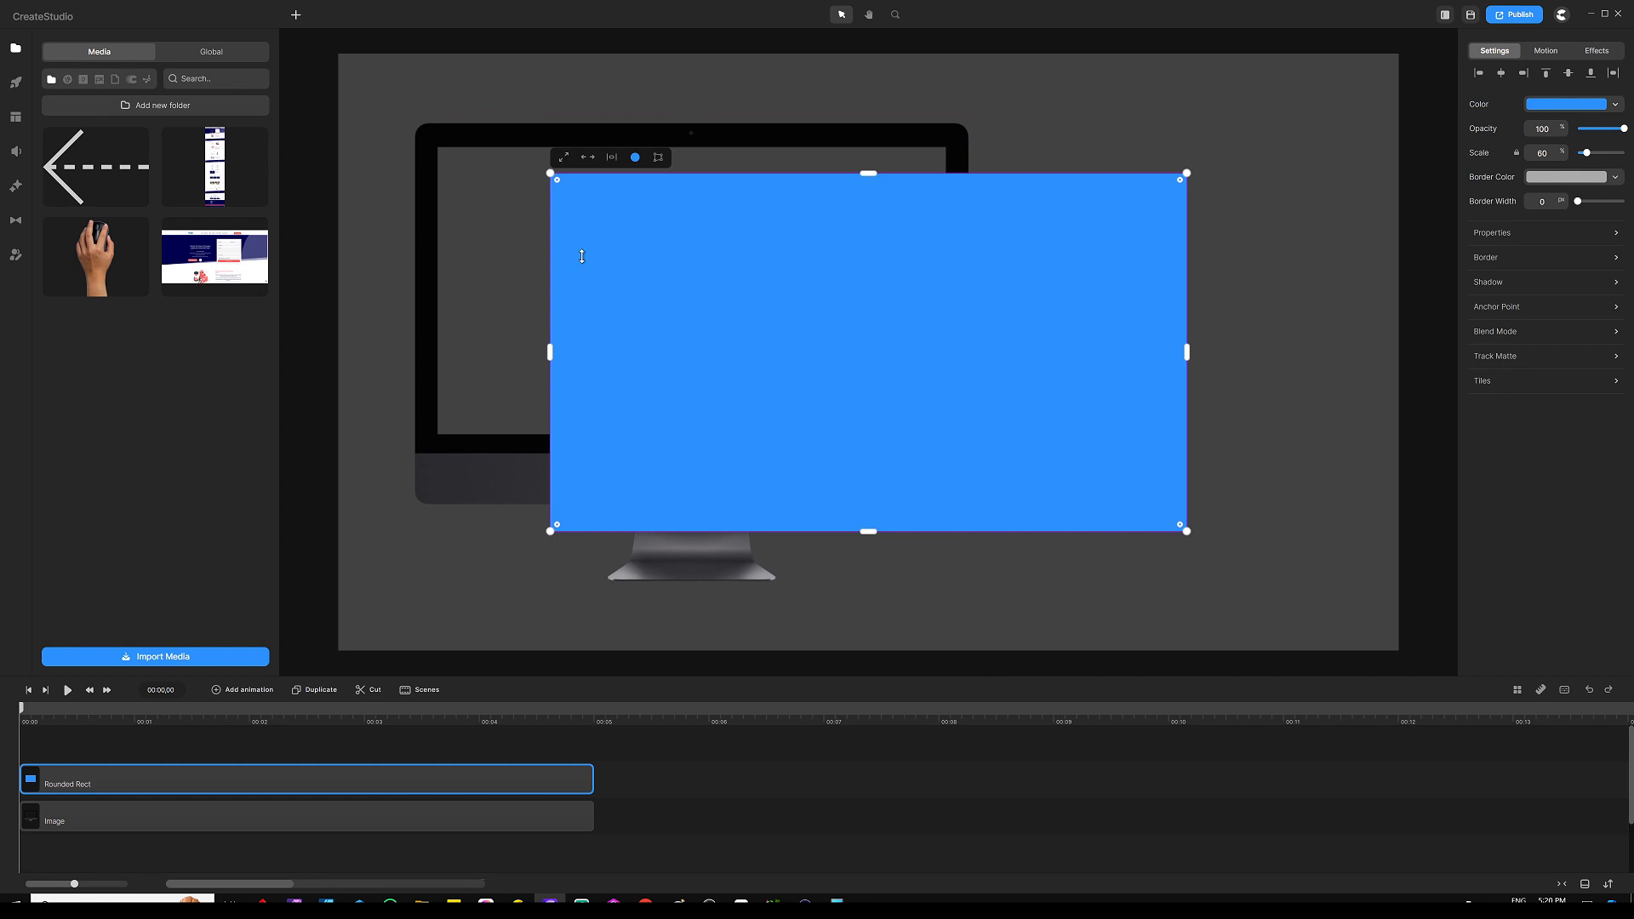
left_click_drag(687, 264, 666, 265)
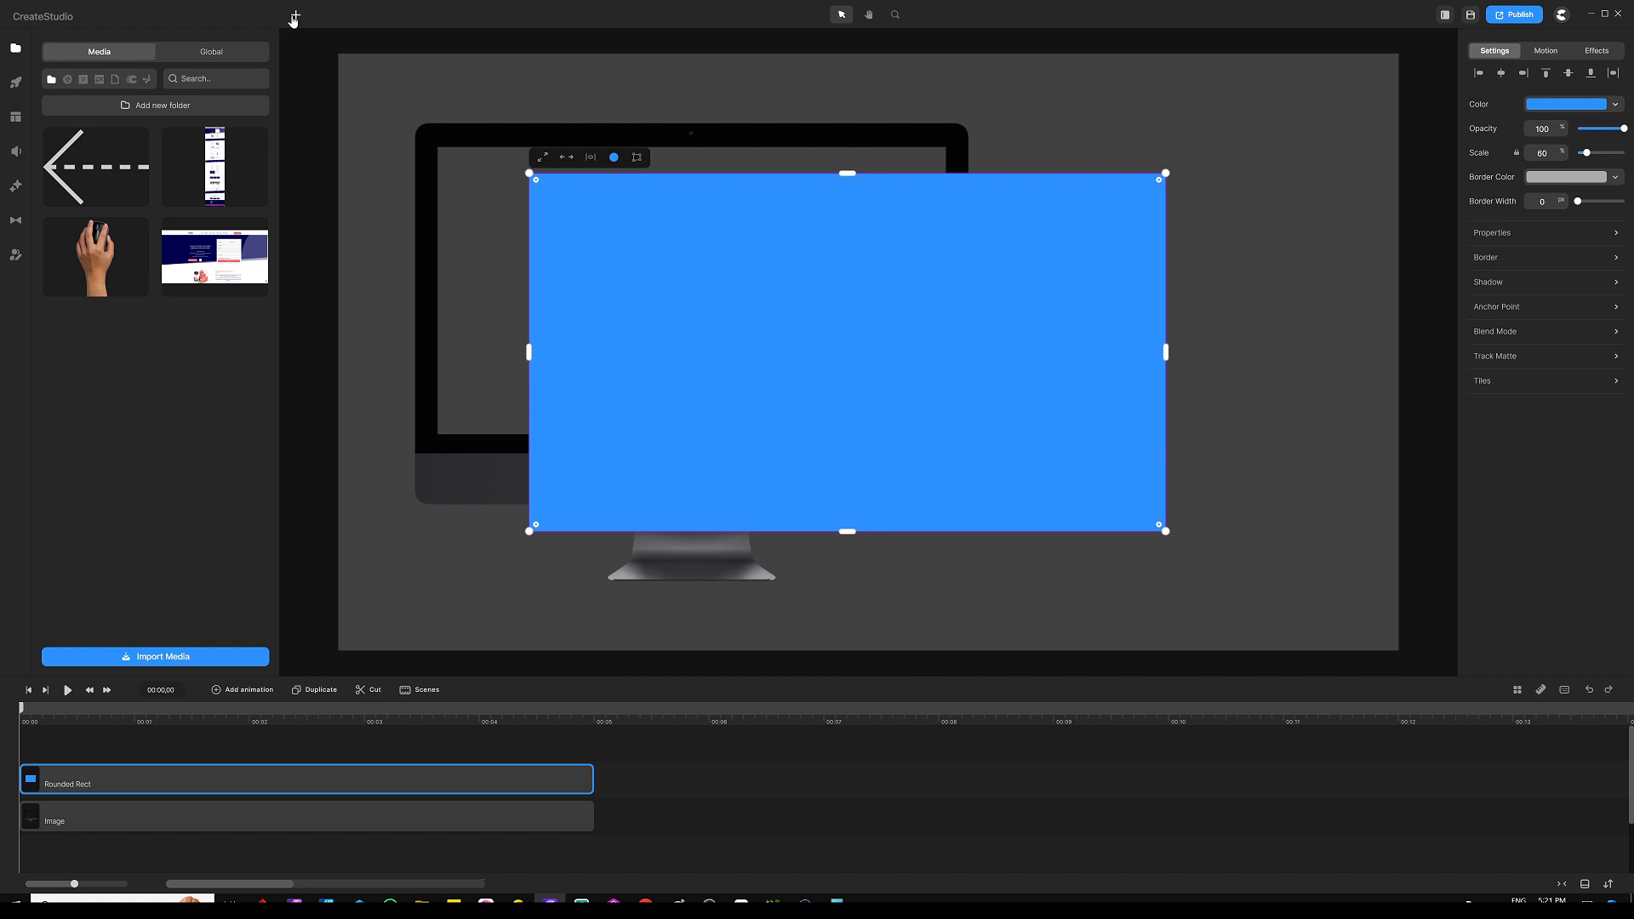
left_click(294, 17)
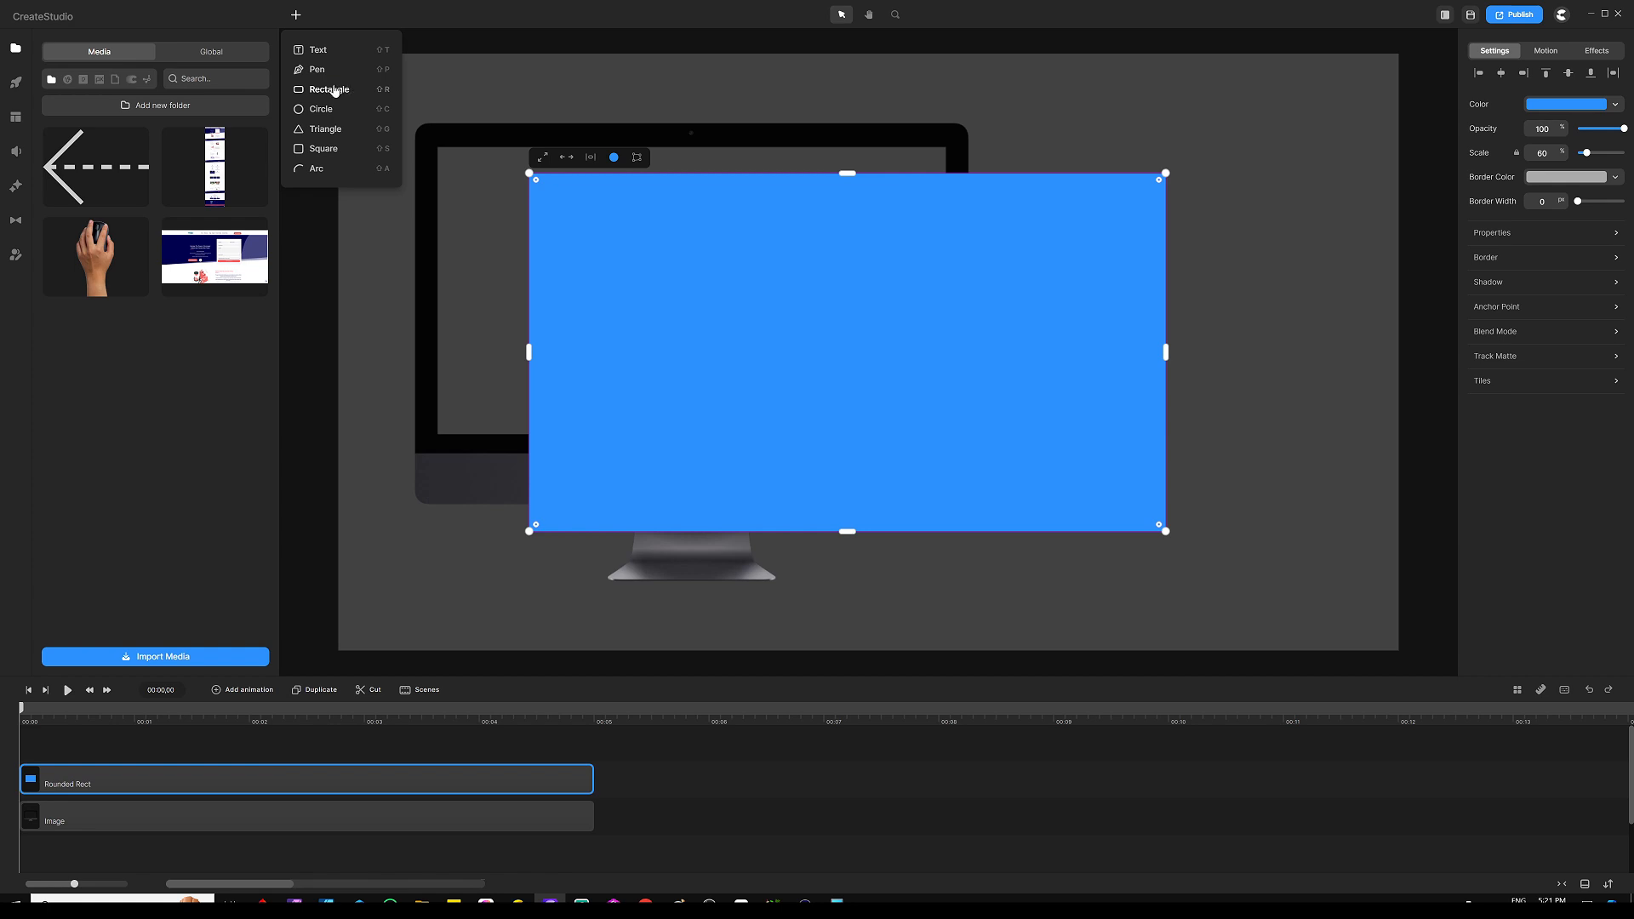
left_click(674, 223)
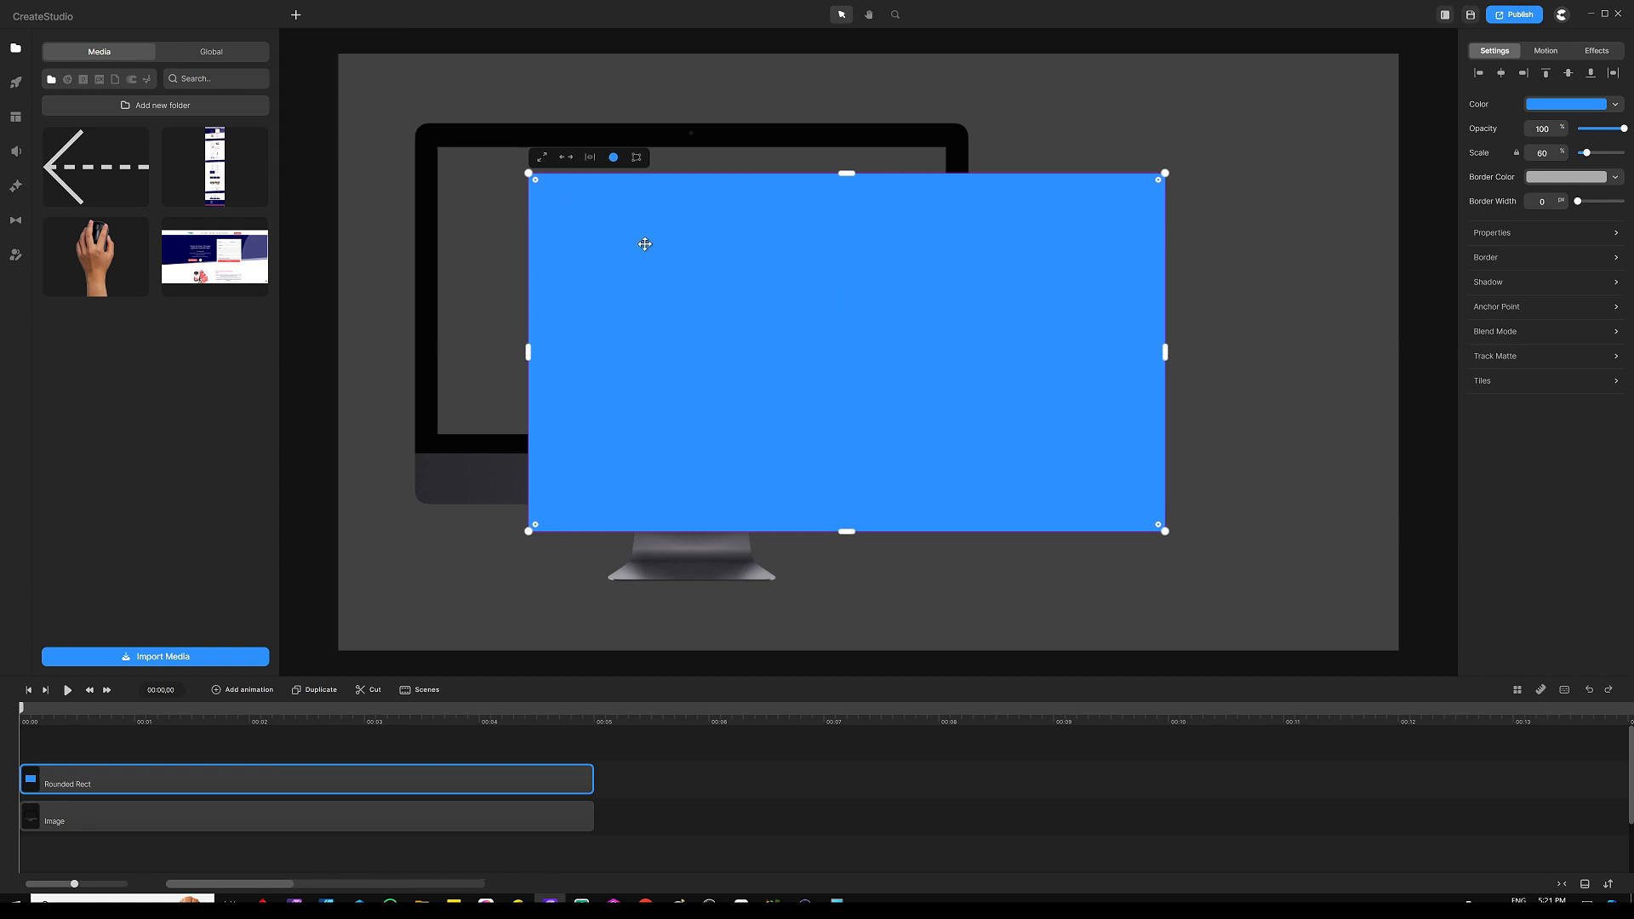
Move and resize the blue rectangle to about 51% scale so it covers the iMac's display area inside the outer bezel
left_click_drag(645, 244, 539, 208)
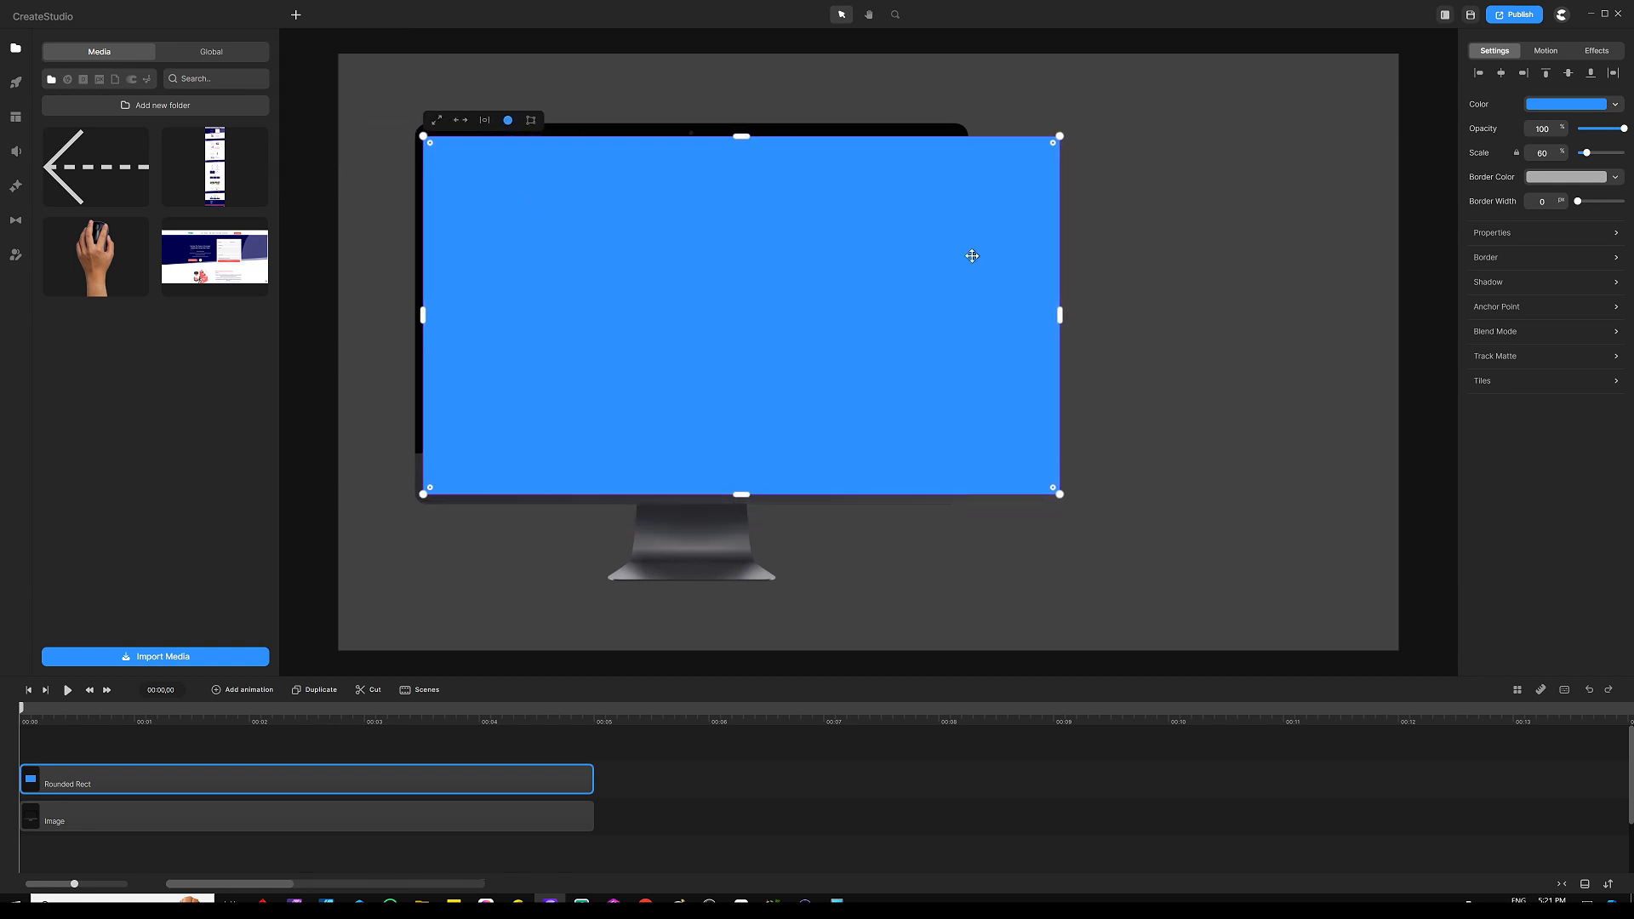
left_click_drag(1064, 310, 959, 311)
left_click_drag(694, 496, 705, 441)
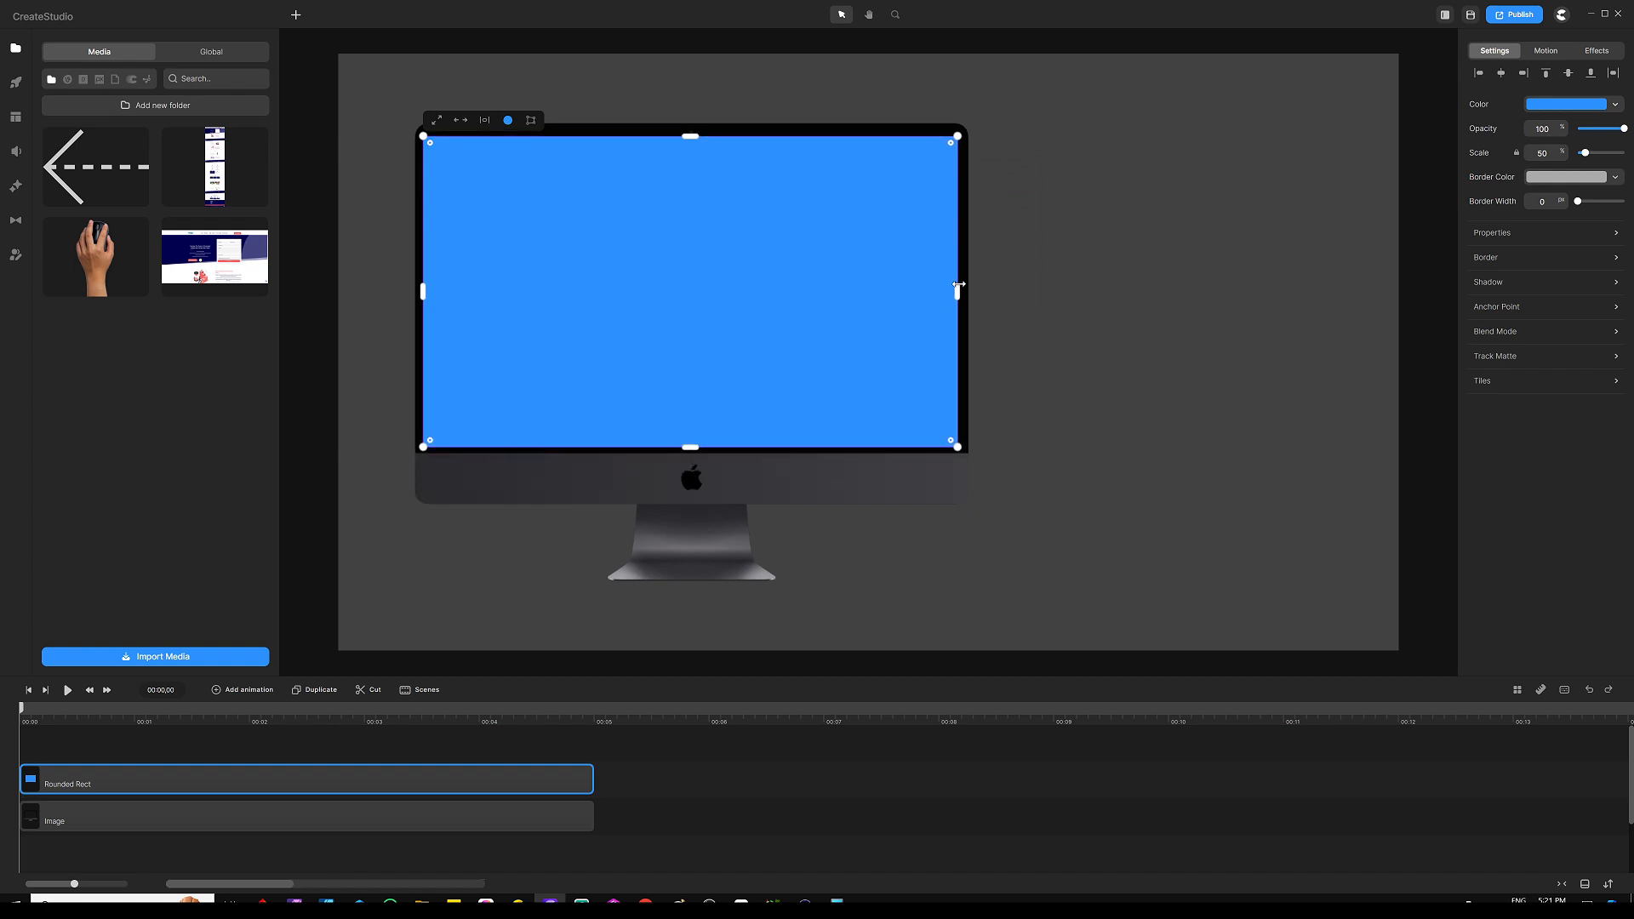
left_click_drag(959, 284, 963, 287)
left_click_drag(770, 273, 766, 267)
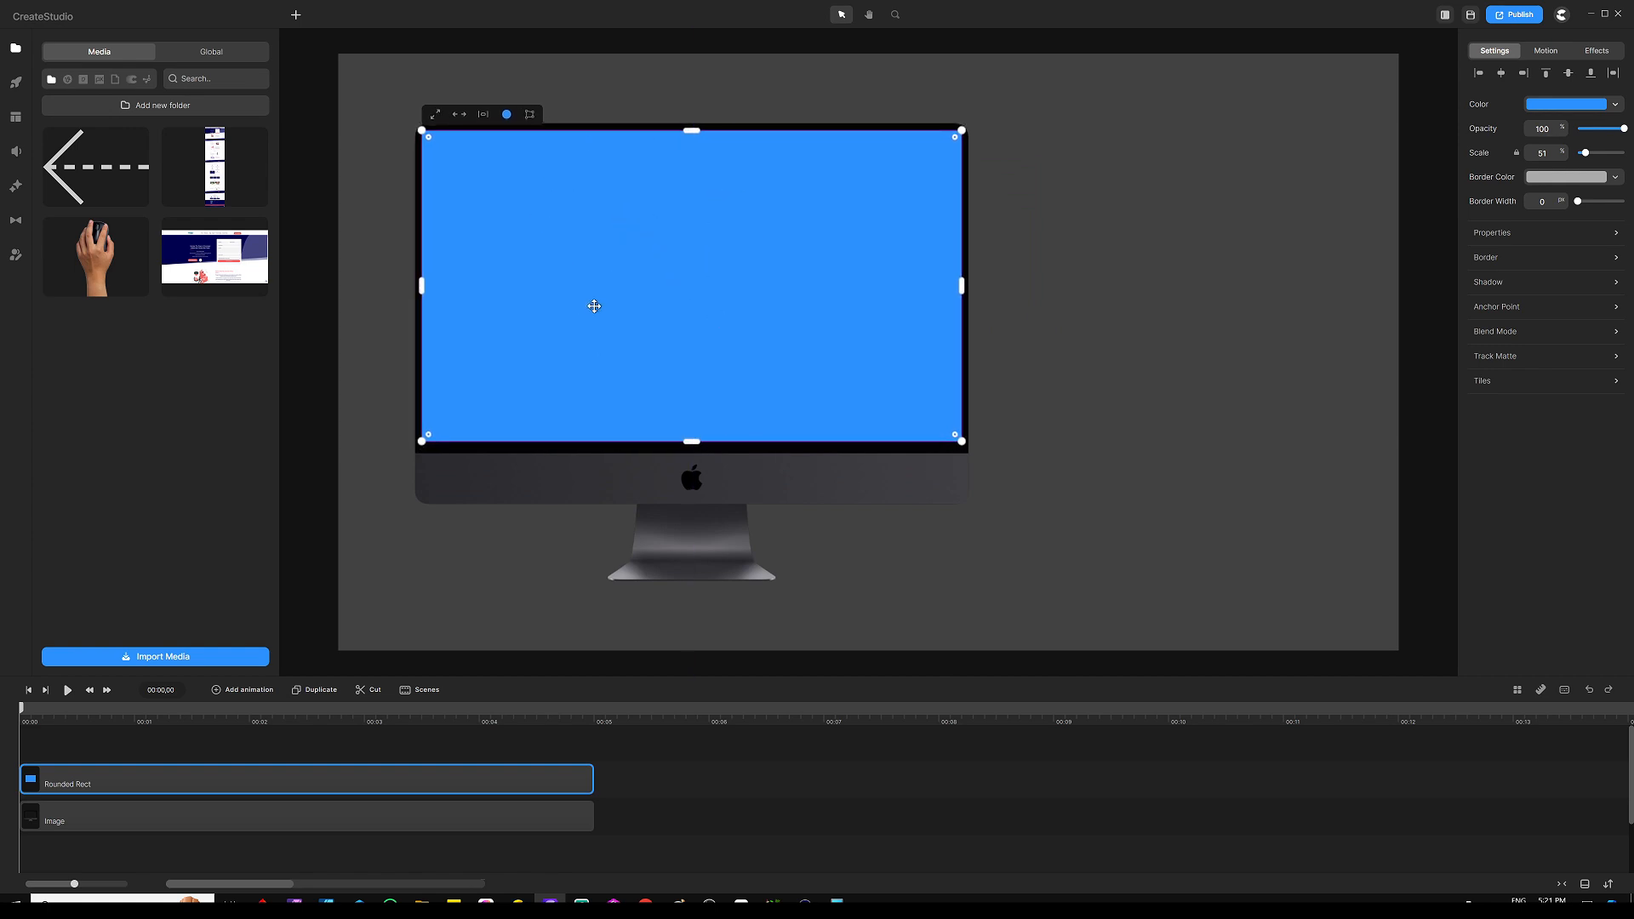
Rename the rectangle layer as Screen Mask and hide it
right_click(428, 782)
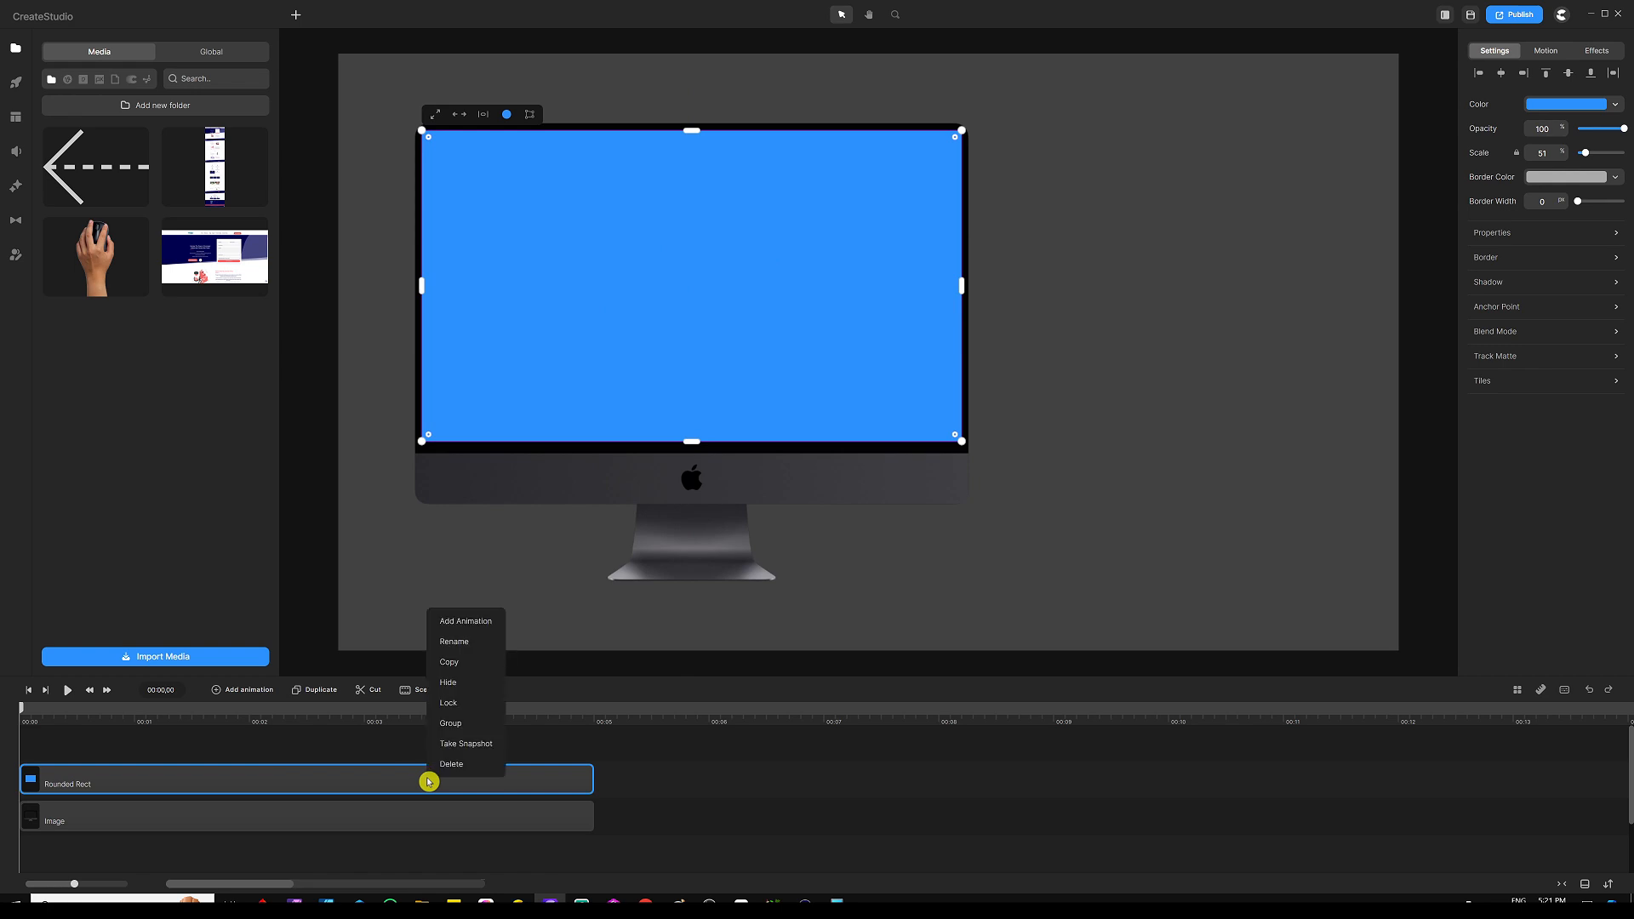
left_click(456, 647)
type("Screen")
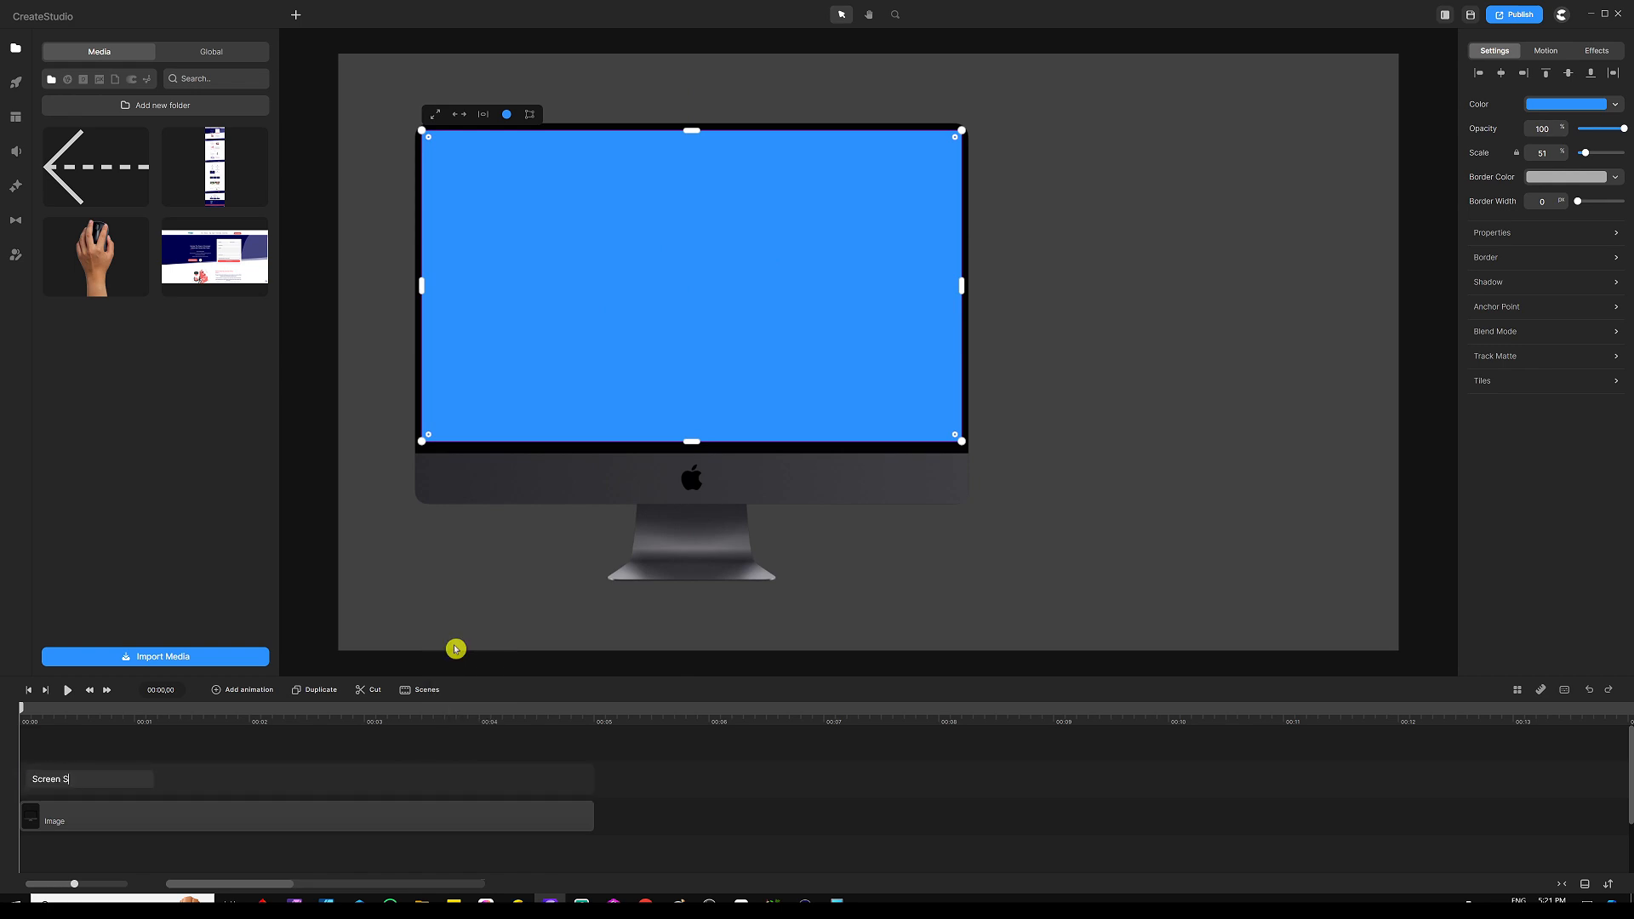
type(" Mask")
key("Return")
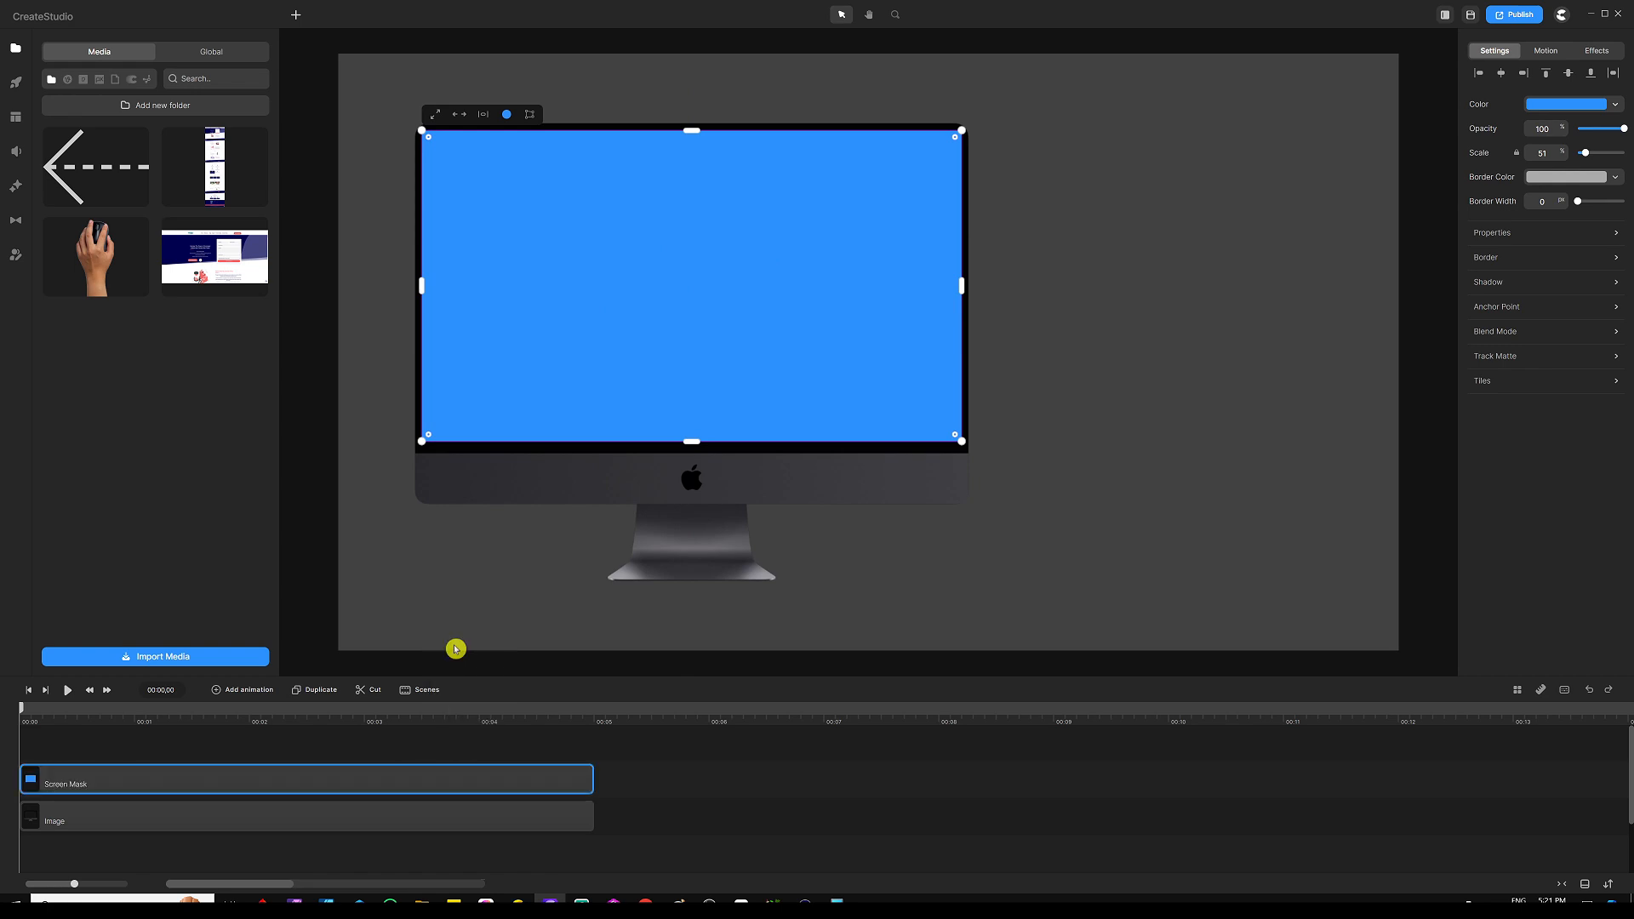
left_click(402, 754)
right_click(367, 793)
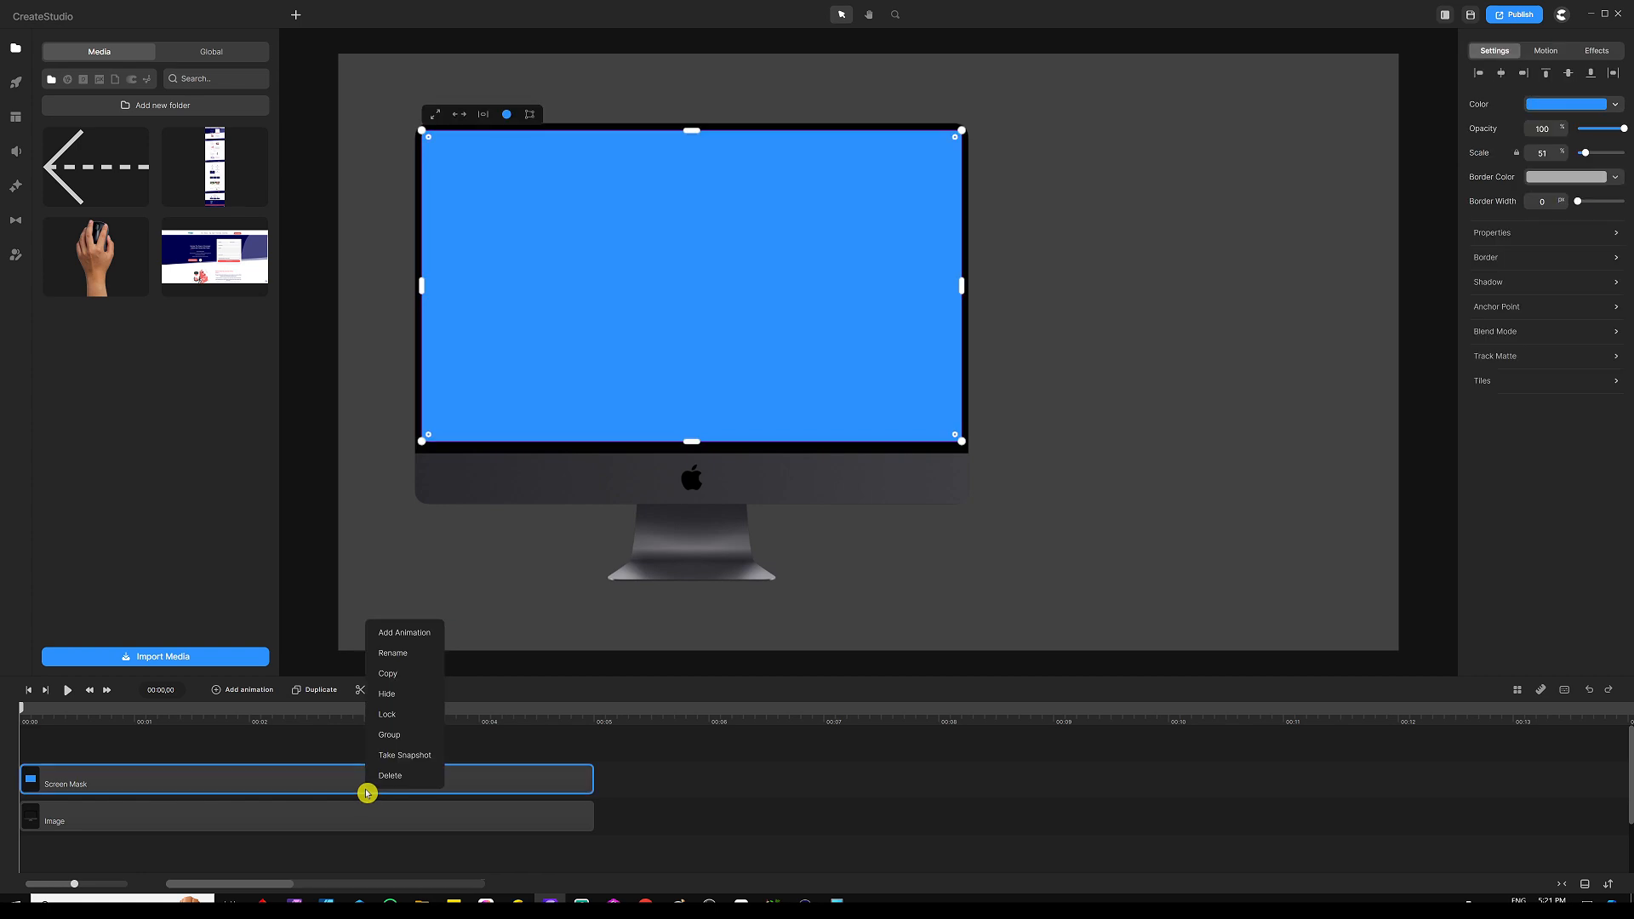
left_click(381, 696)
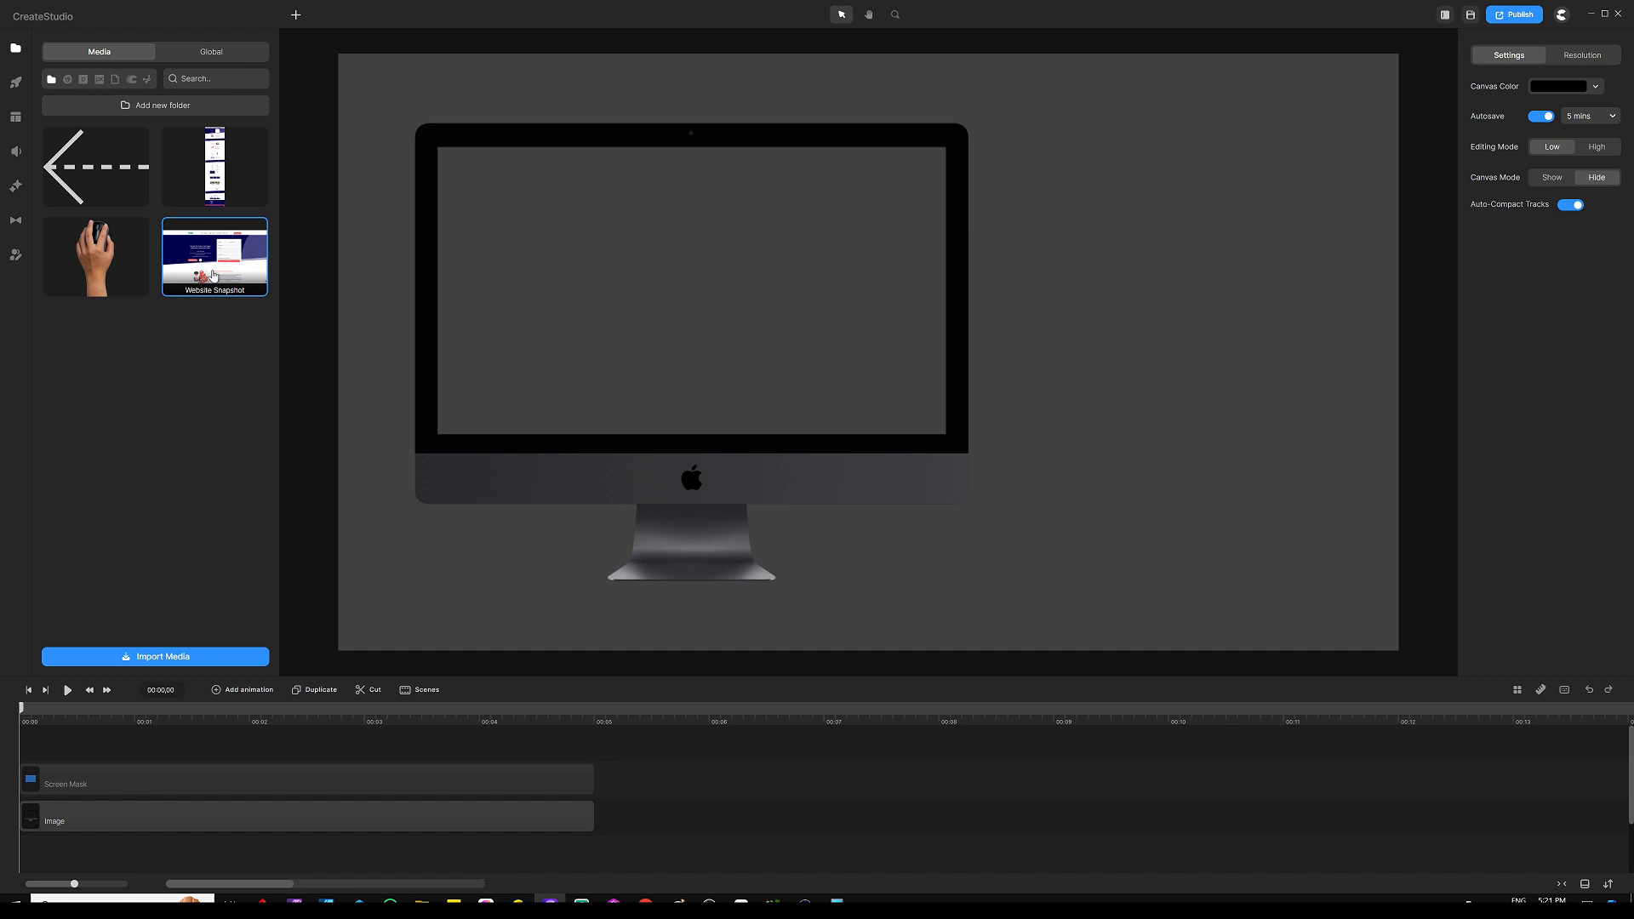
Add the Website Snapshot image over the iMac display and scale it to about 47%, aligned with the screen's upper-left corner
left_click_drag(212, 275, 645, 304)
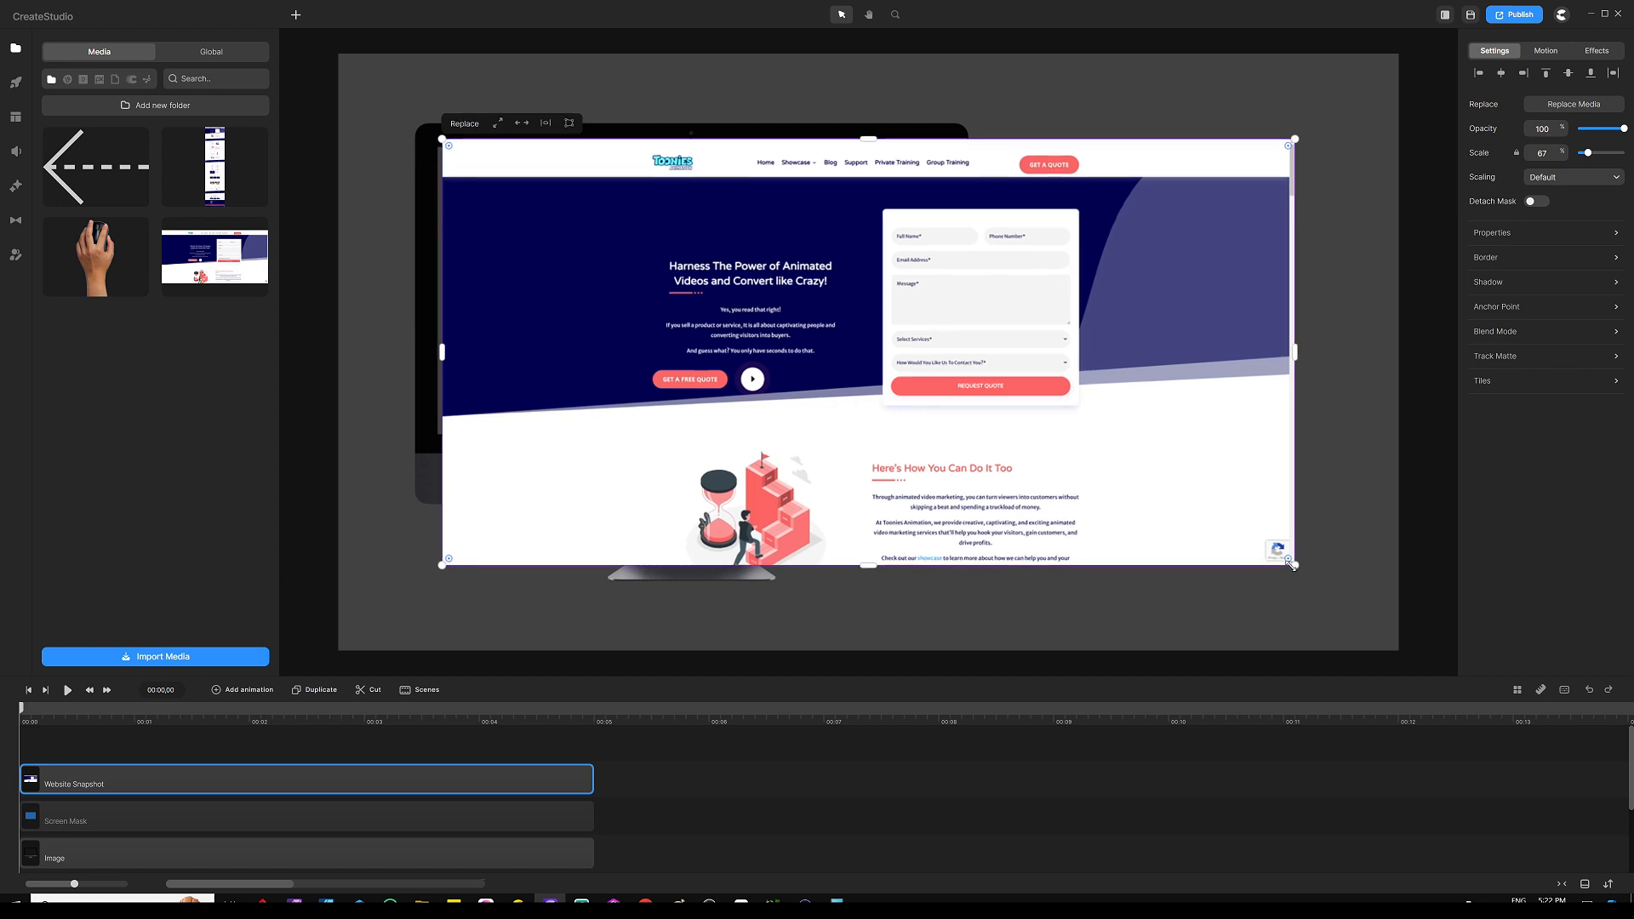
left_click_drag(1295, 567, 1120, 486)
left_click_drag(771, 387, 592, 303)
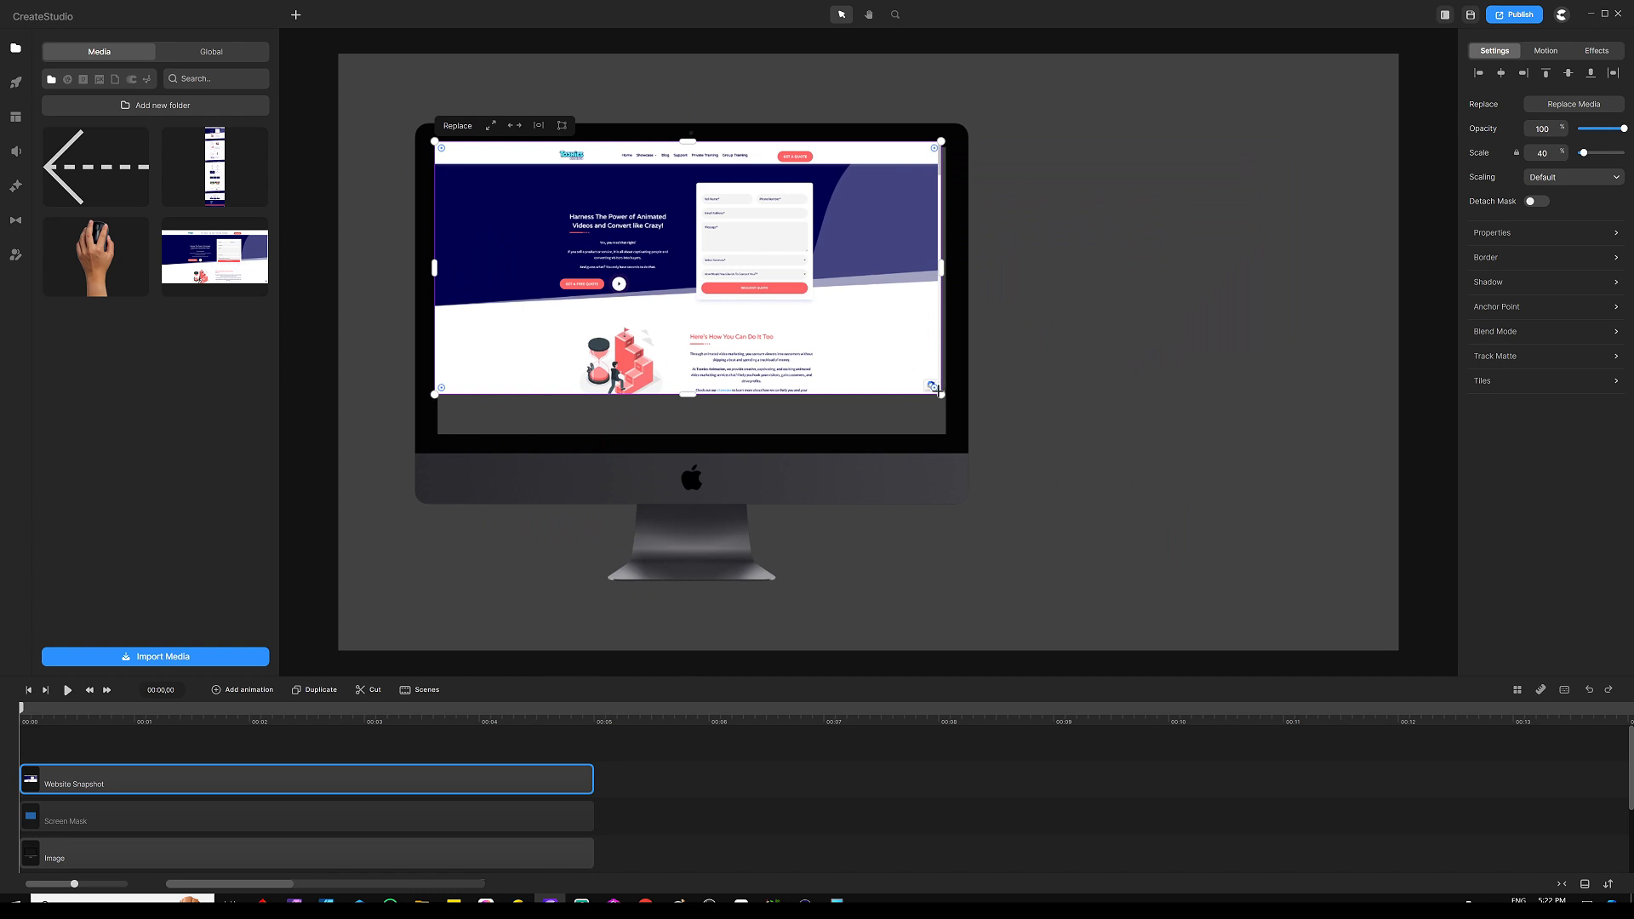
left_click_drag(938, 392, 1004, 468)
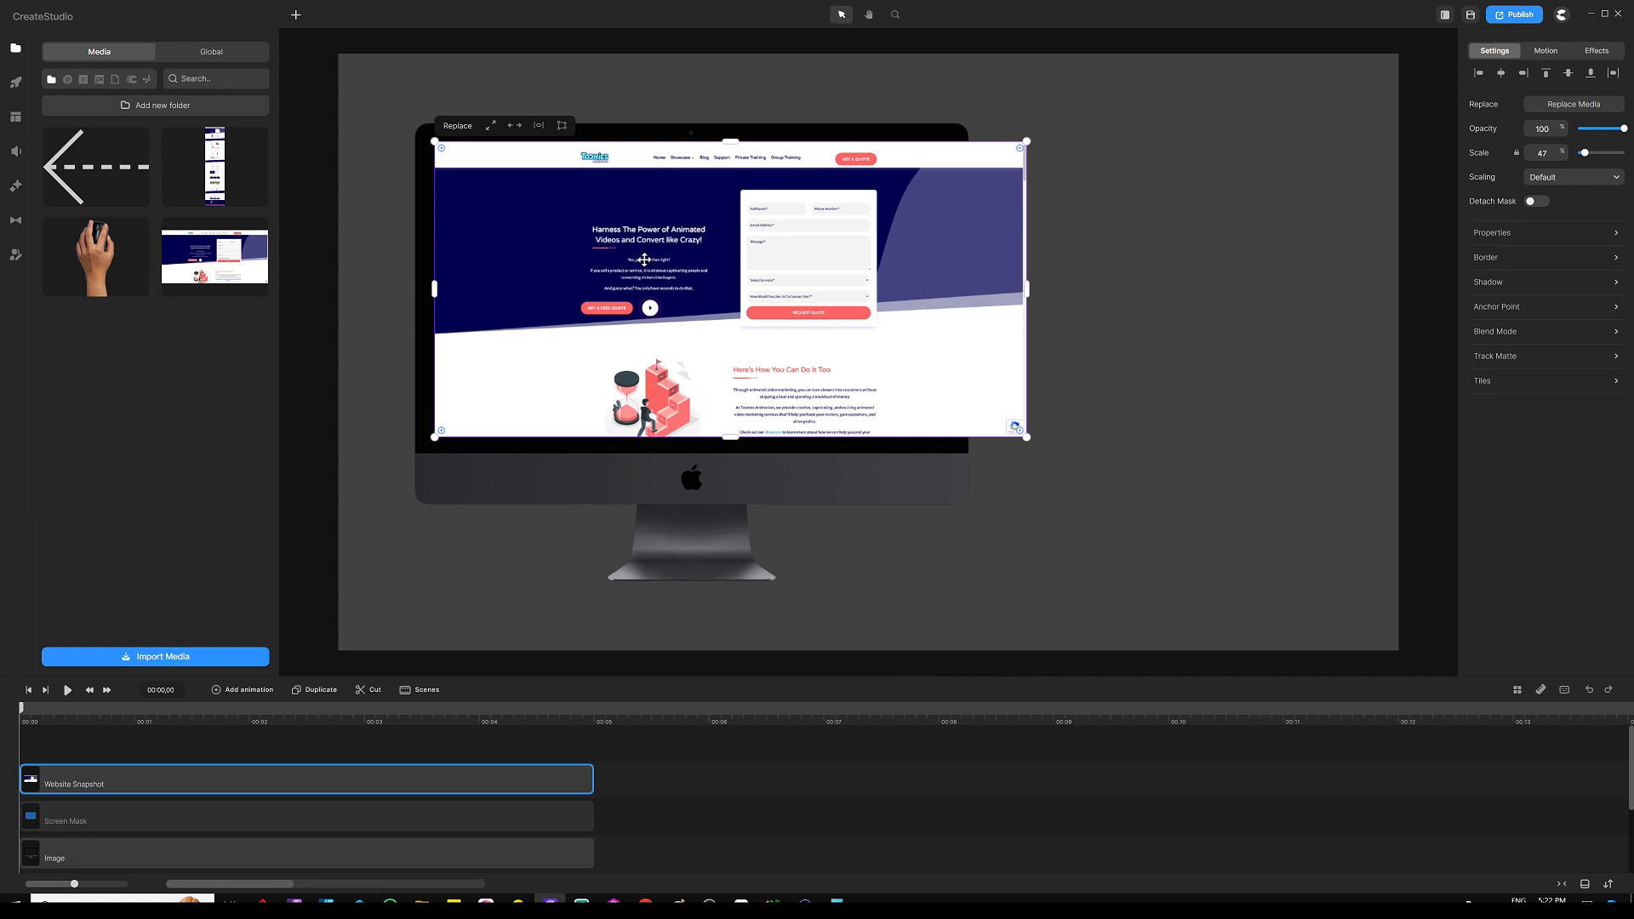
Distort the Website Snapshot by its four corners so it fits within the iMac's display
left_click(562, 127)
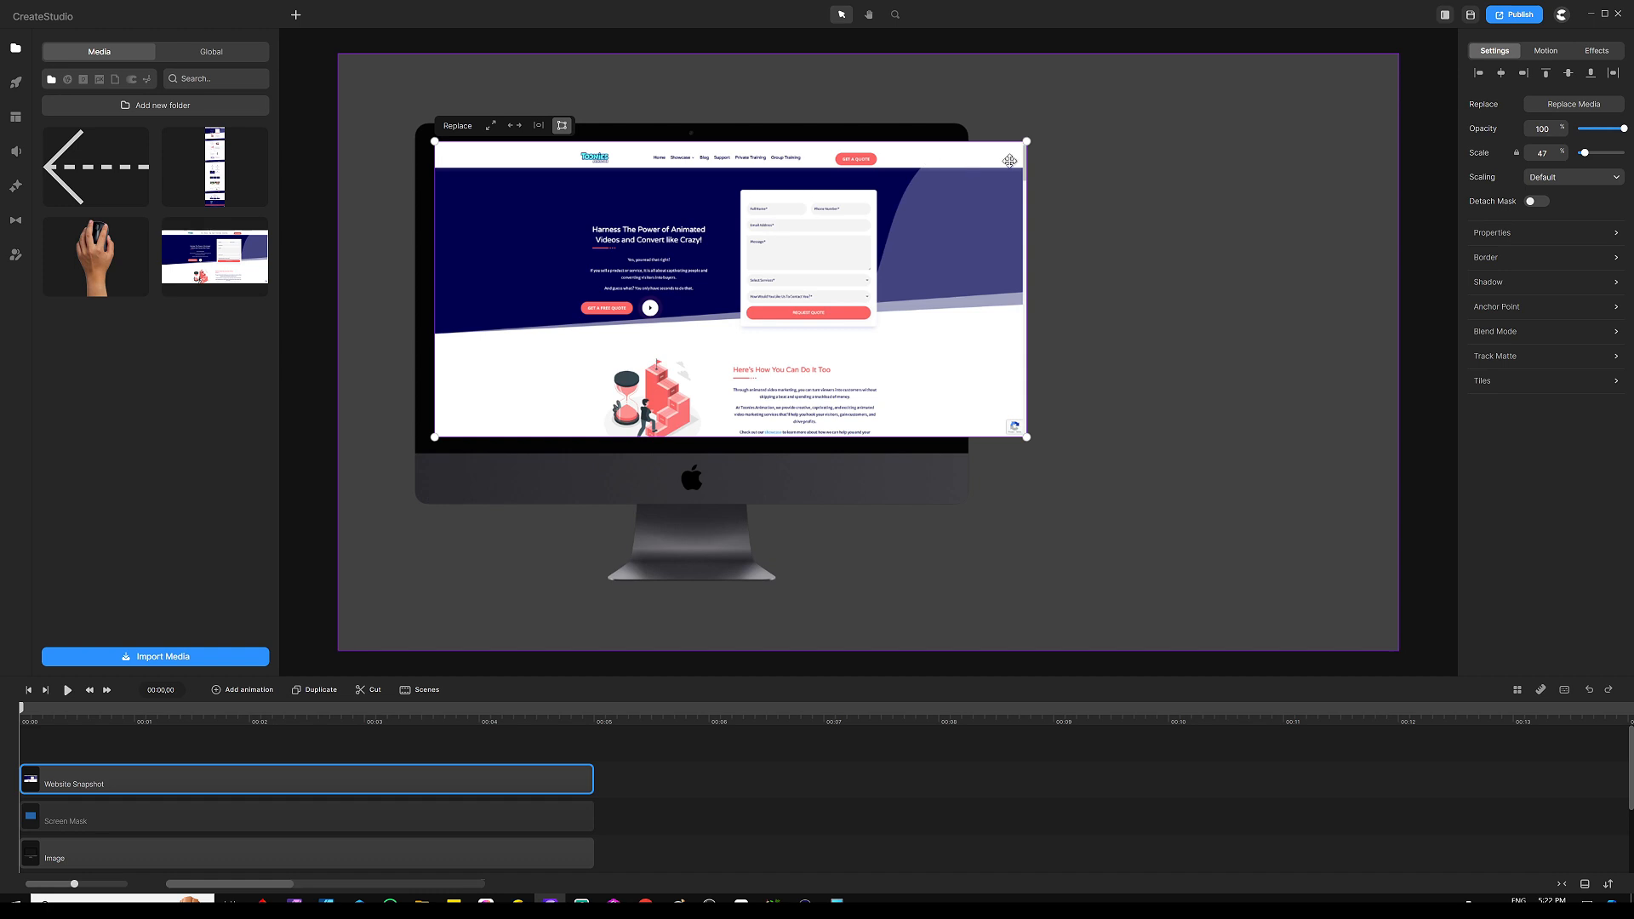
left_click_drag(1027, 142, 947, 144)
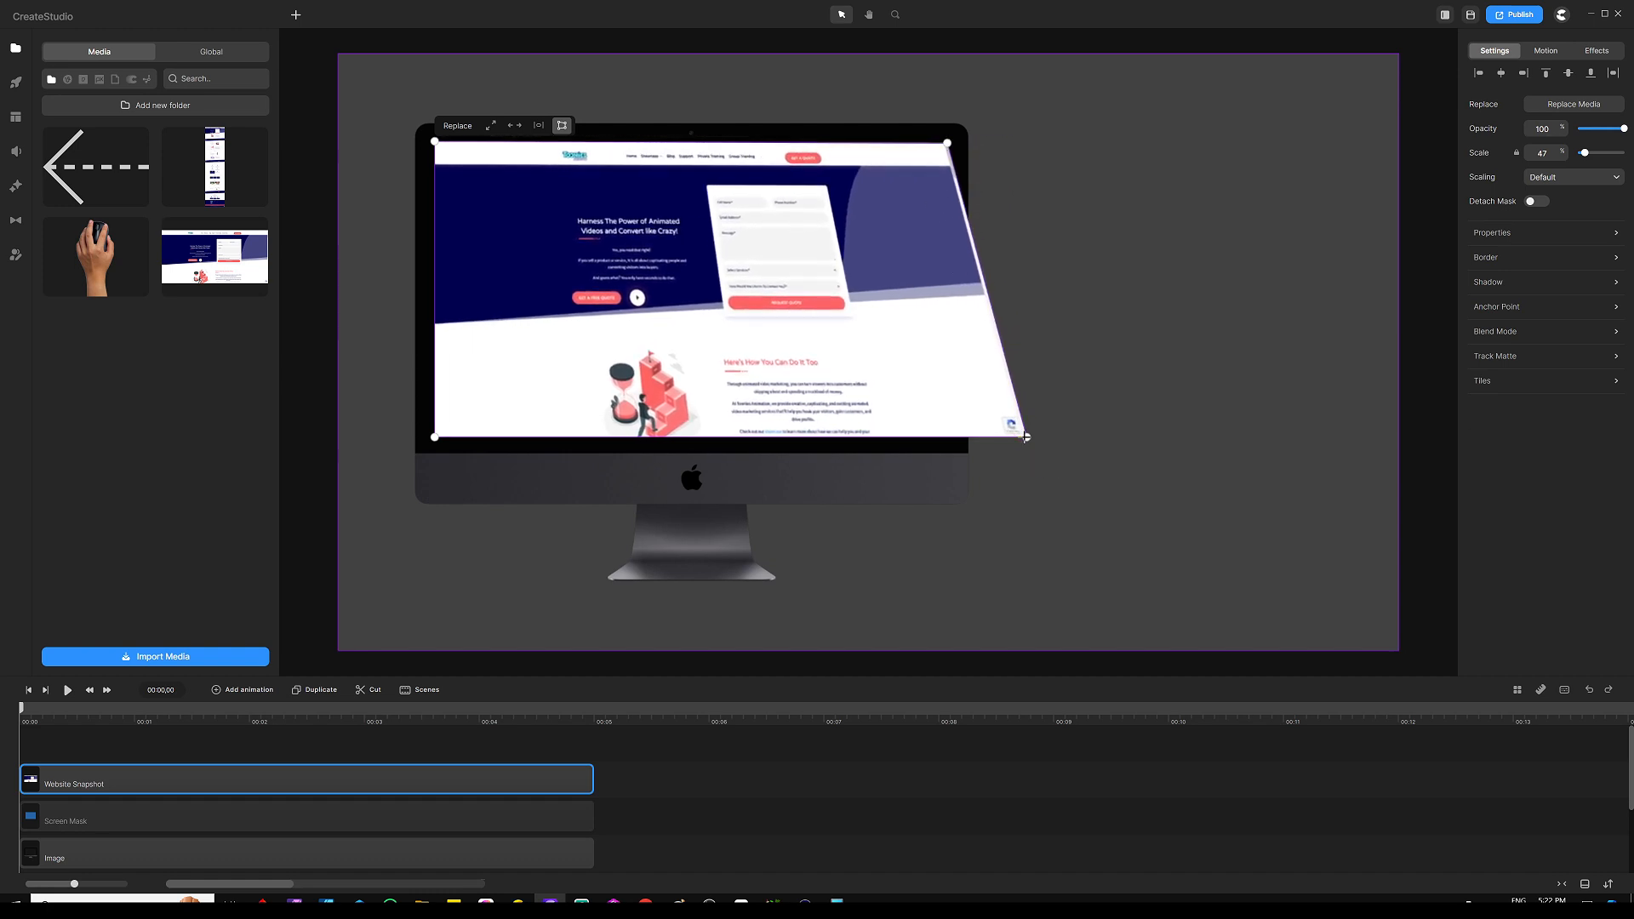
left_click_drag(1027, 437, 951, 438)
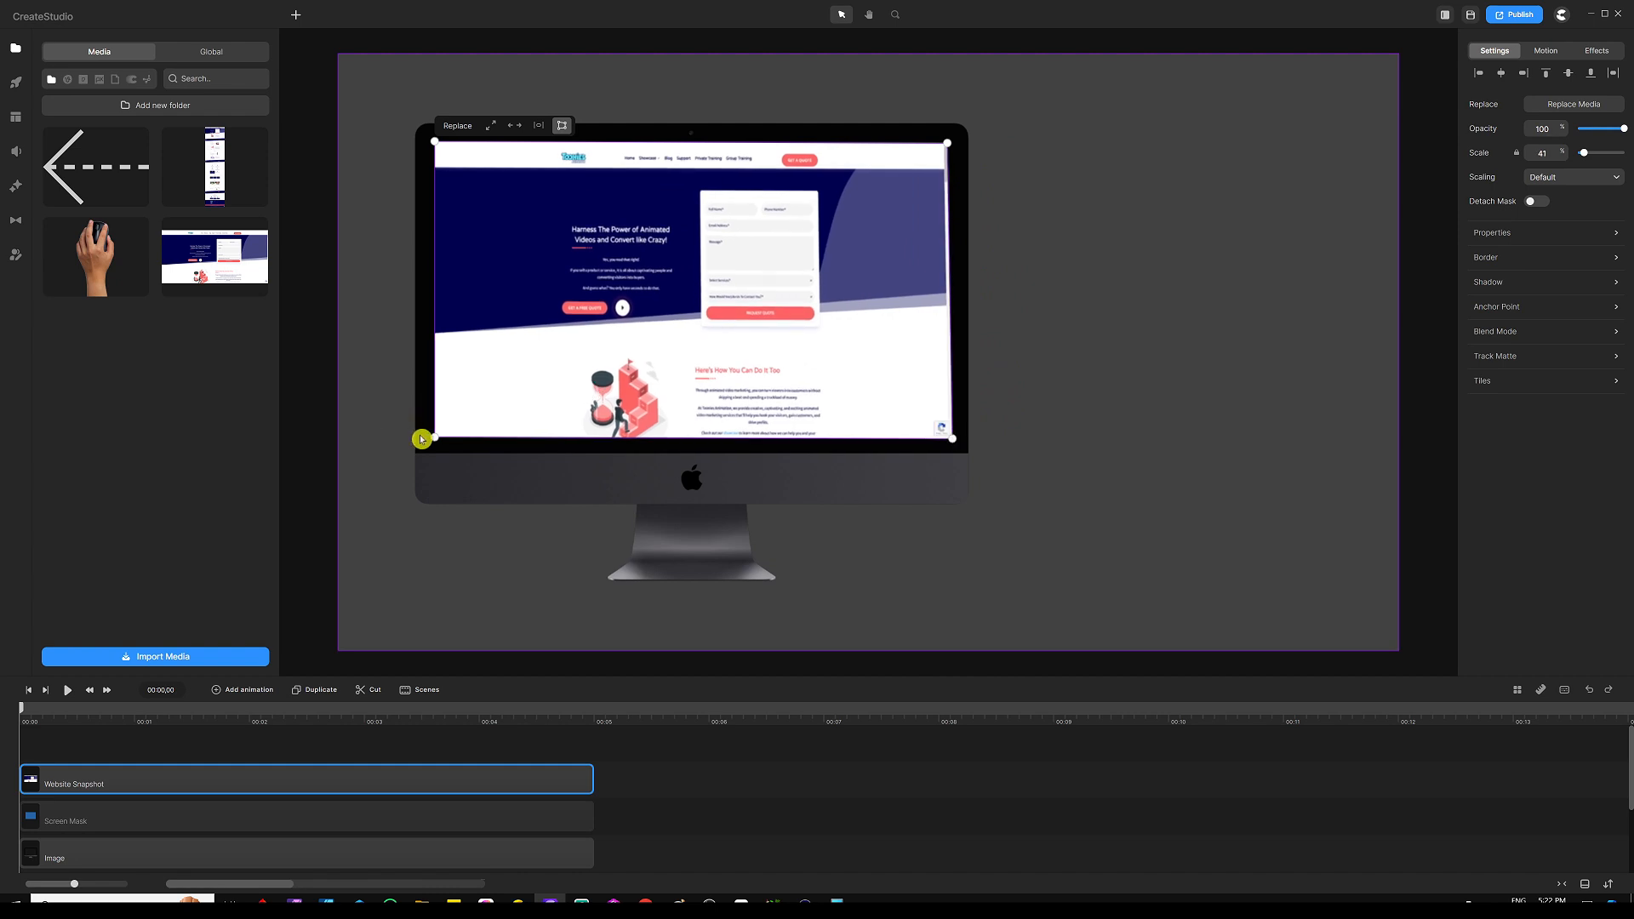
left_click_drag(435, 438, 437, 438)
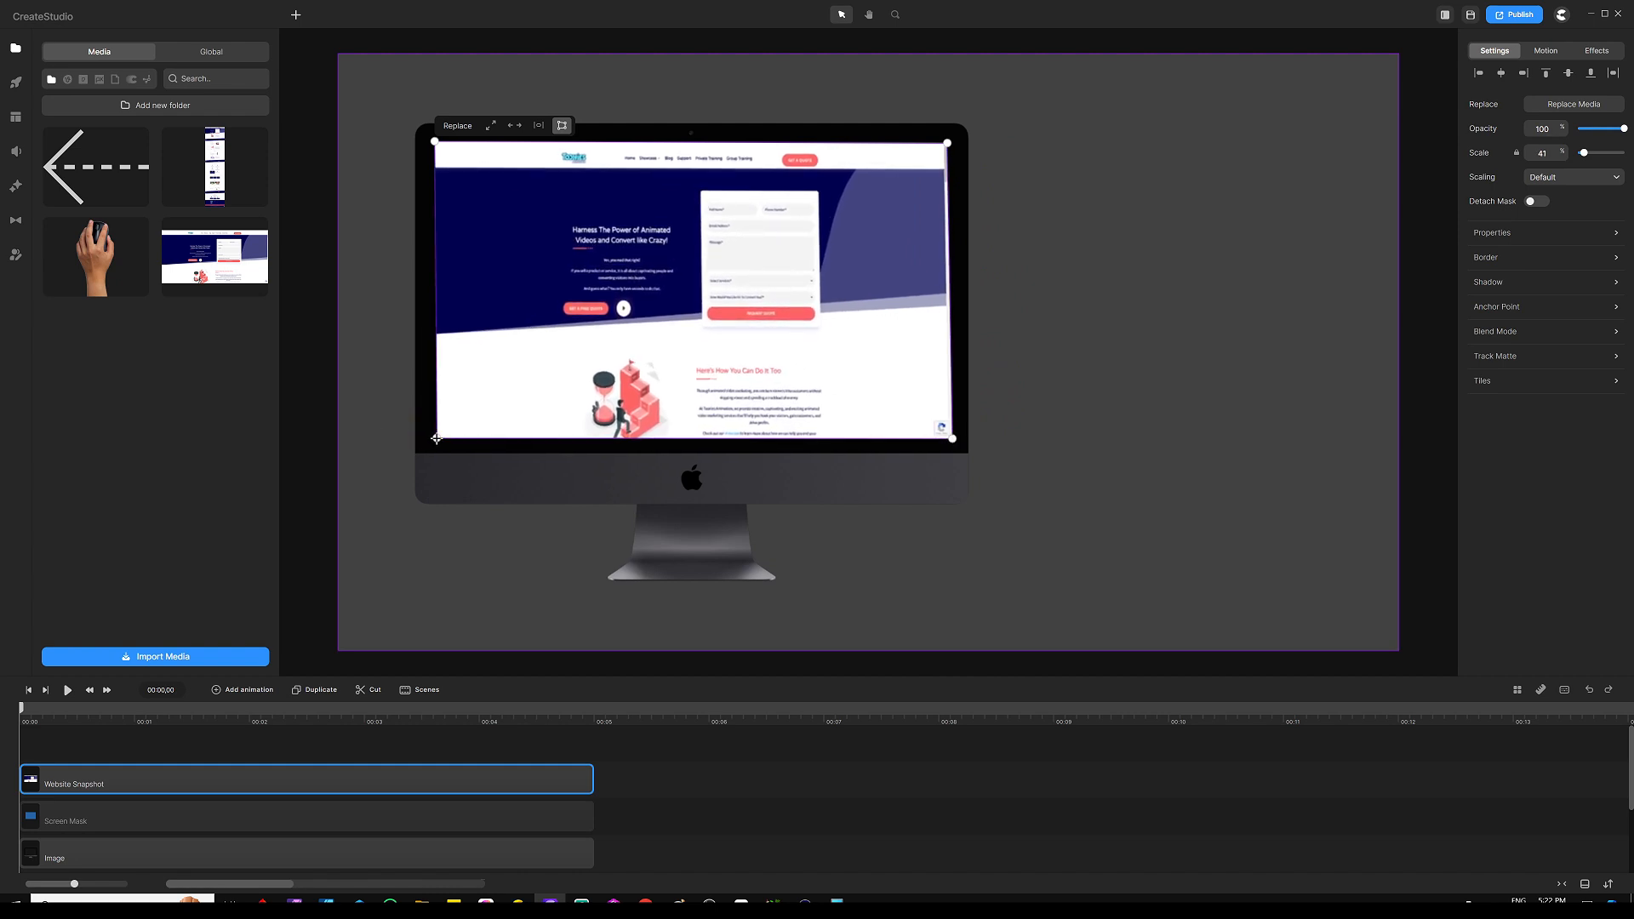
left_click_drag(435, 142, 437, 139)
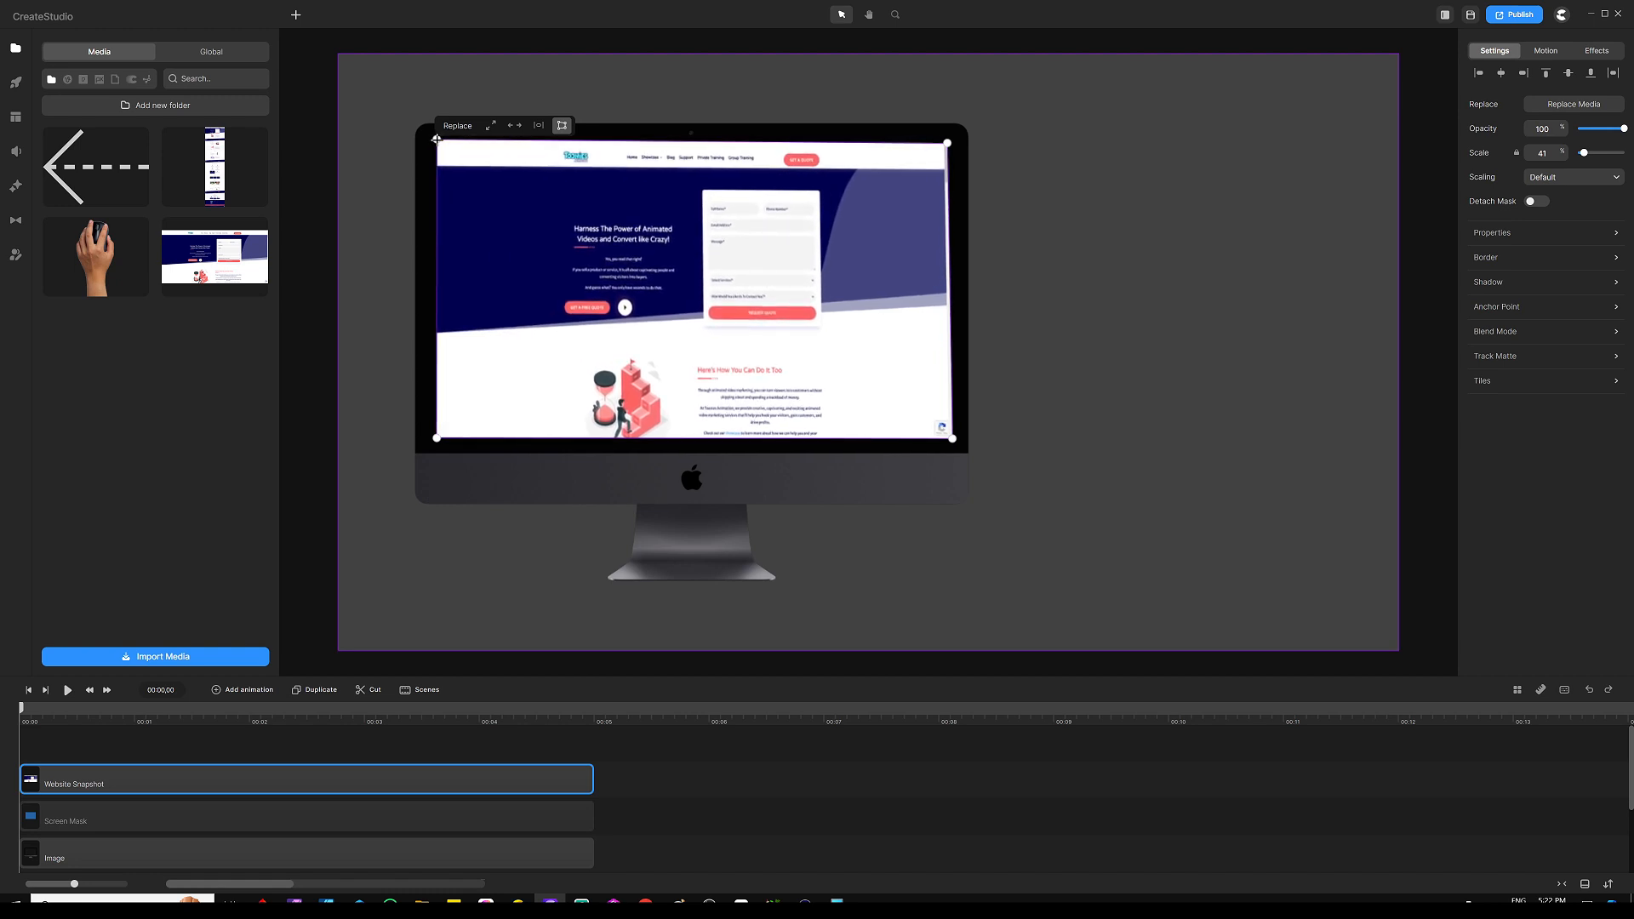
left_click_drag(950, 144, 953, 141)
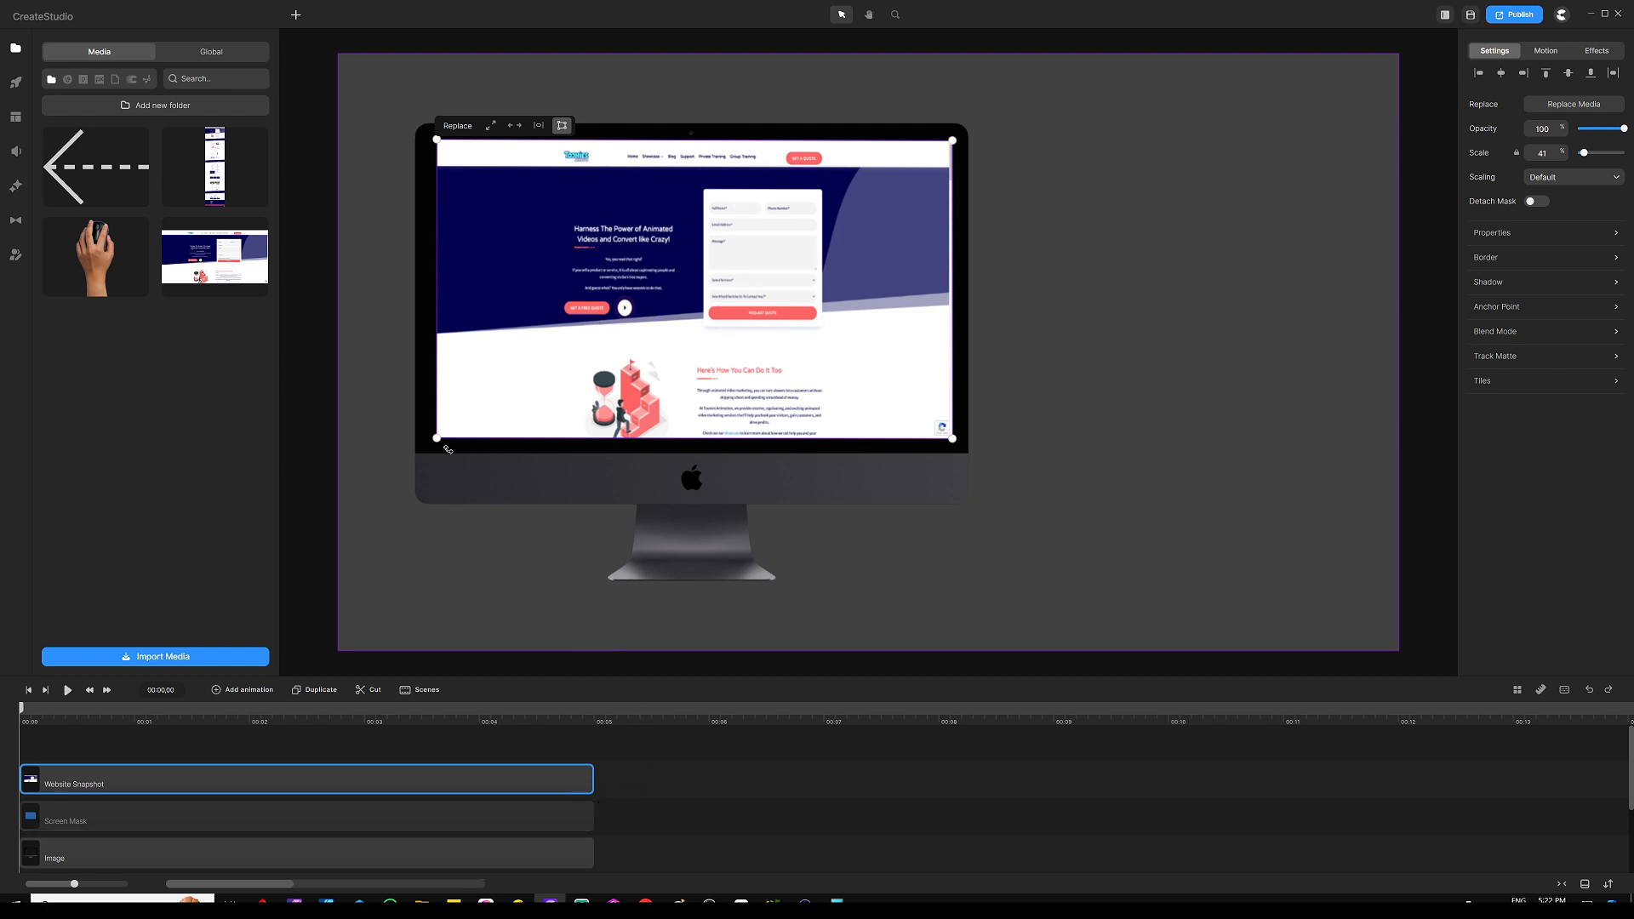
Set the Website Snapshot's scale to 42% and deselect it
left_click(680, 766)
left_click(594, 349)
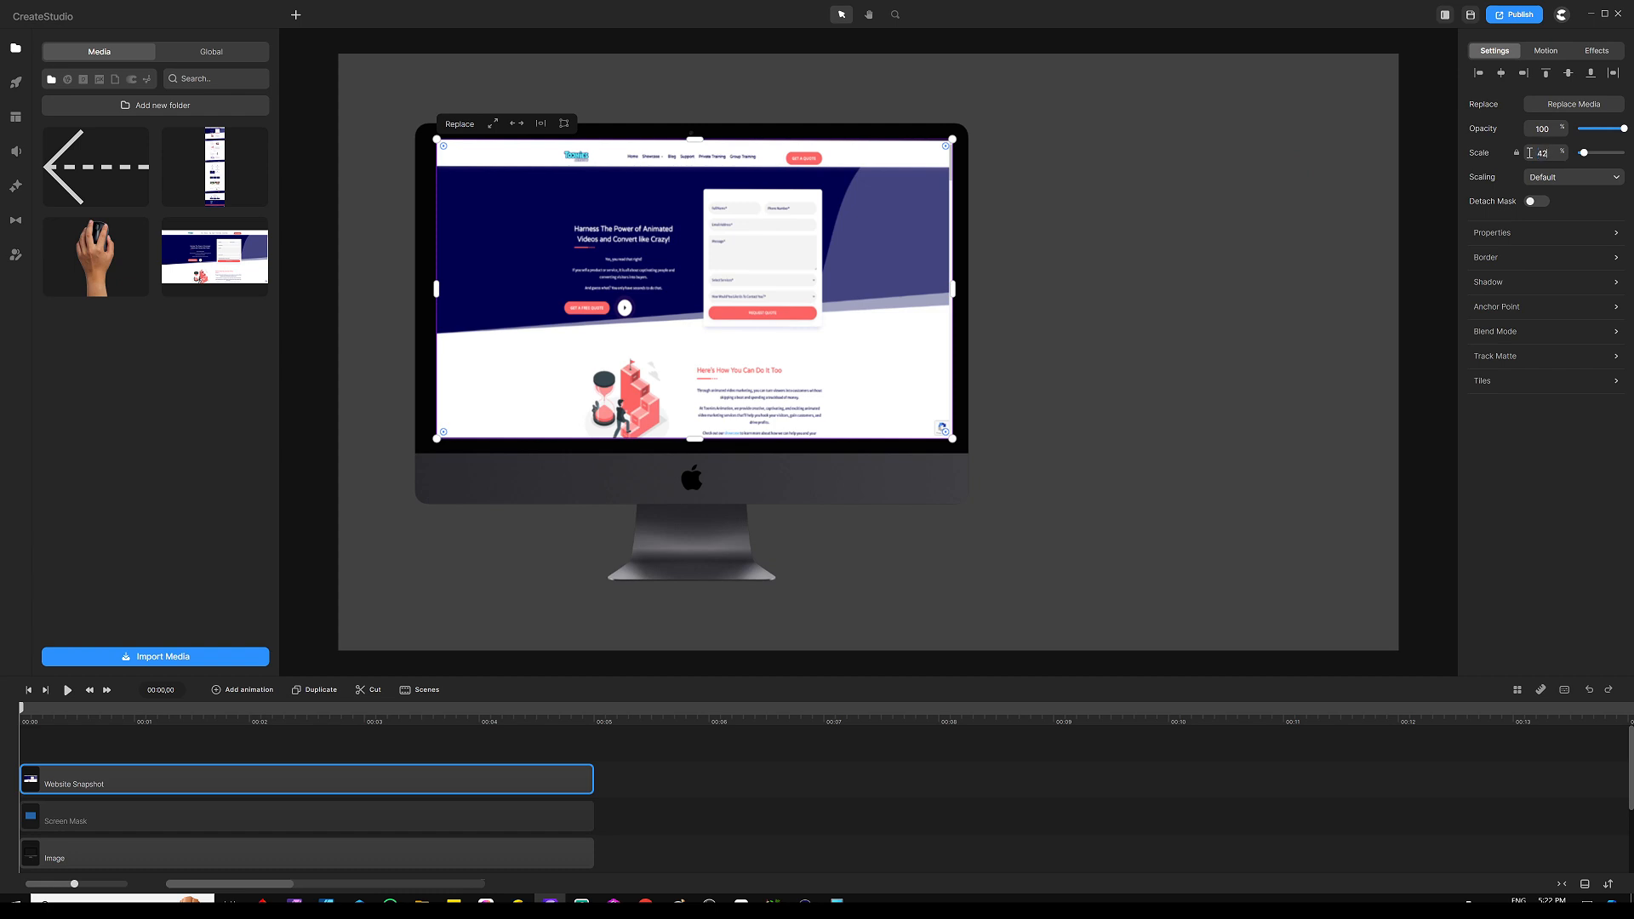
key("Return")
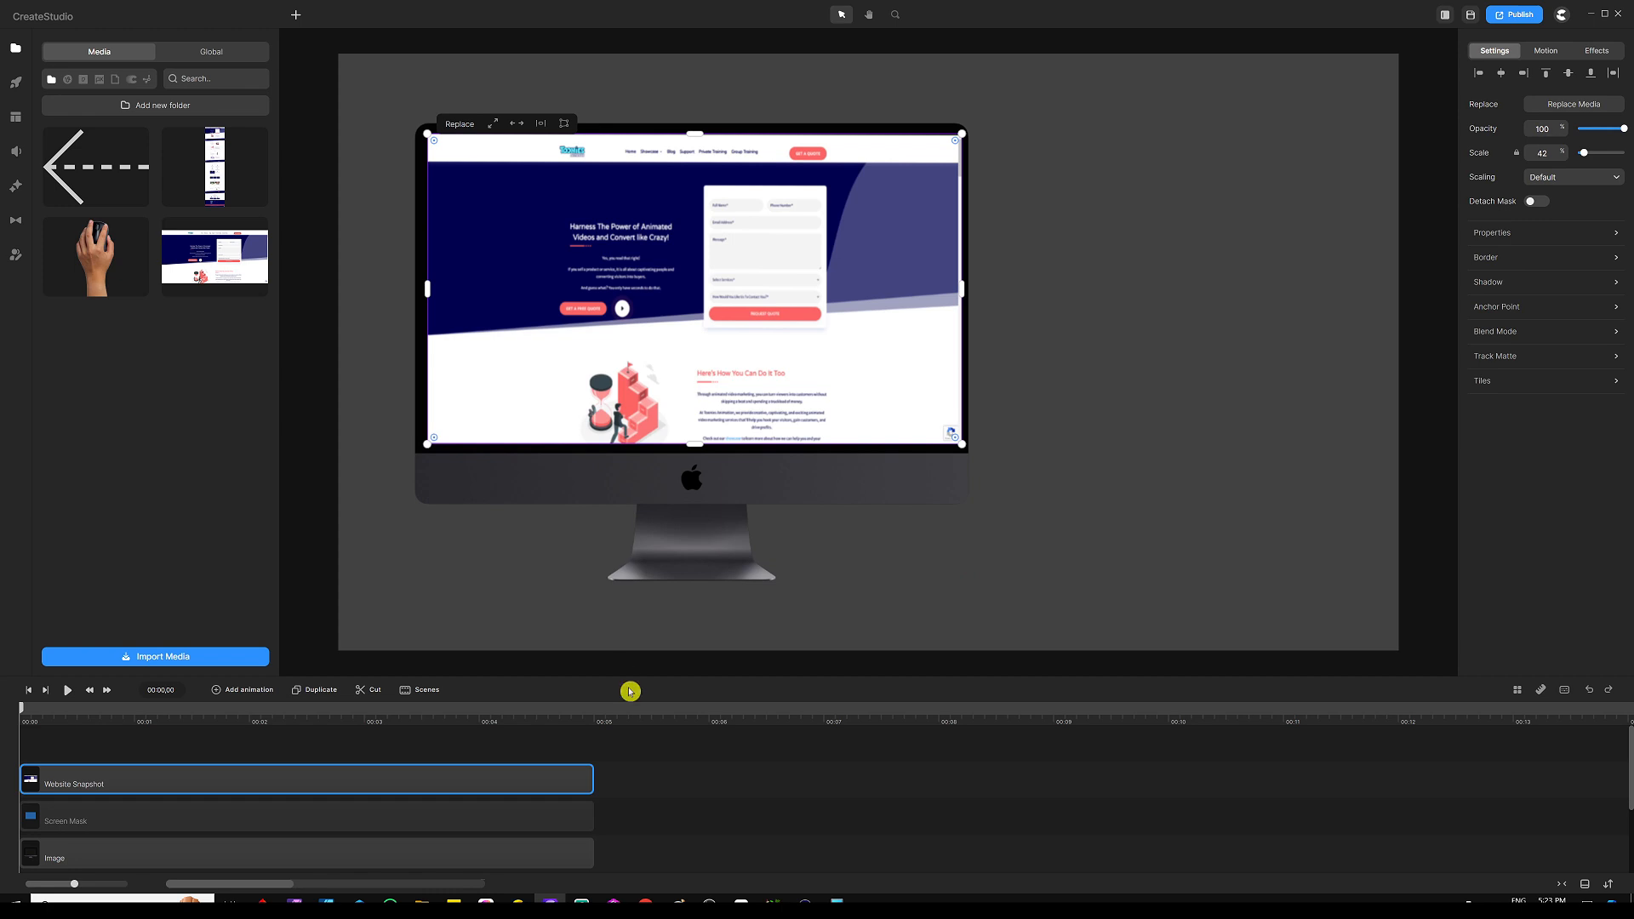
left_click(659, 784)
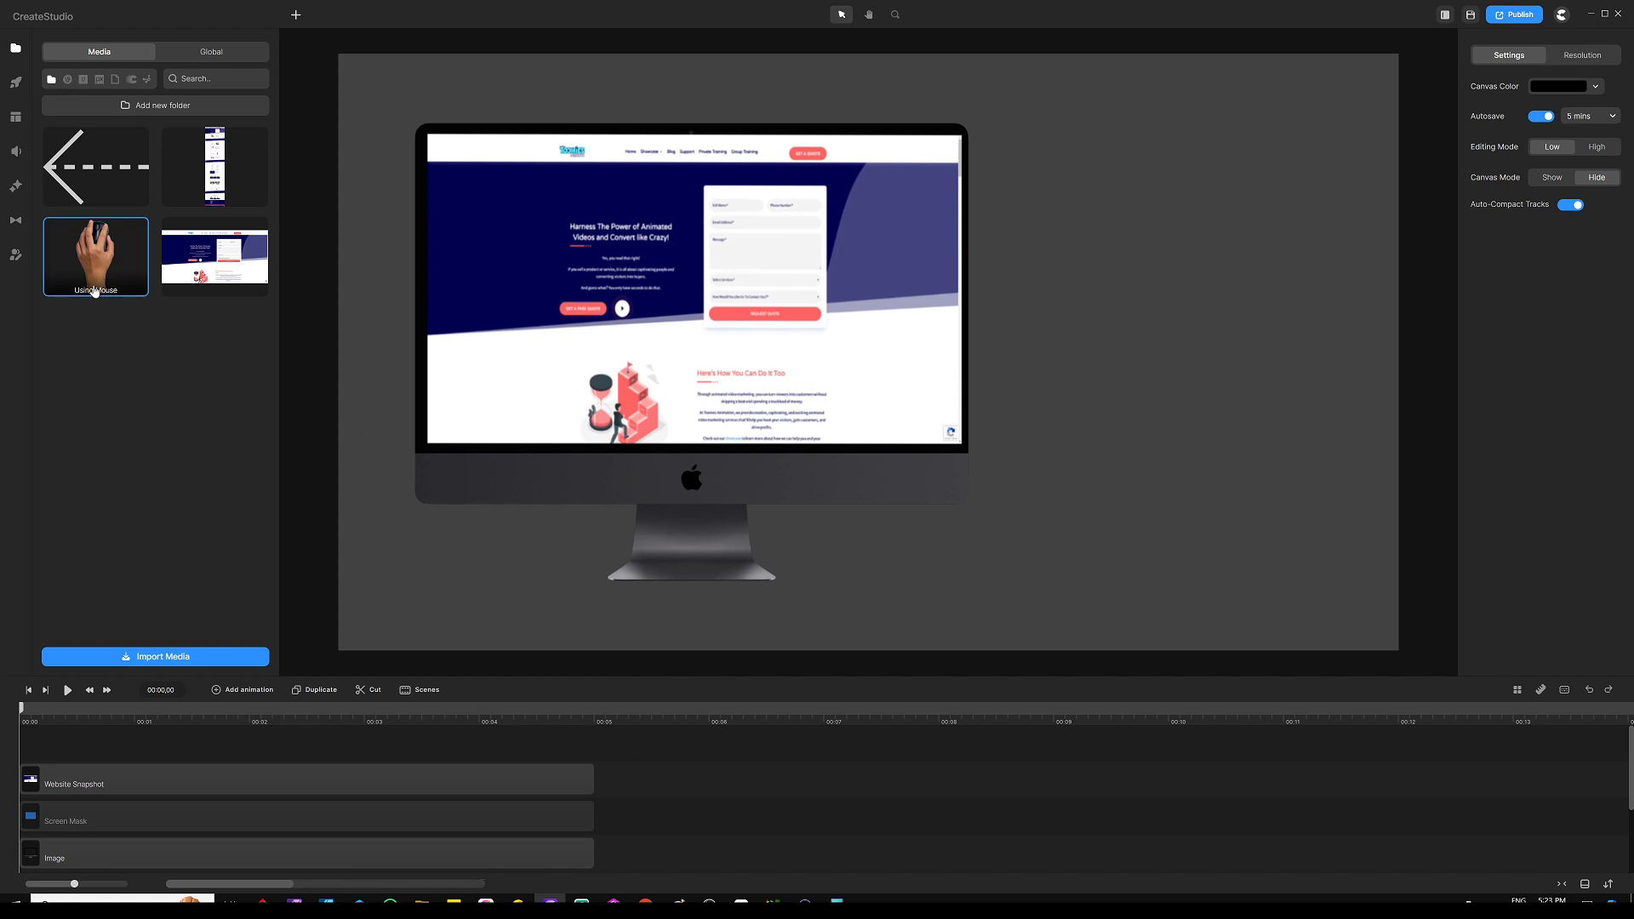
Add the Using Mouse hand image, place it to the right of the iMac, and save the project
left_click_drag(102, 283, 798, 412)
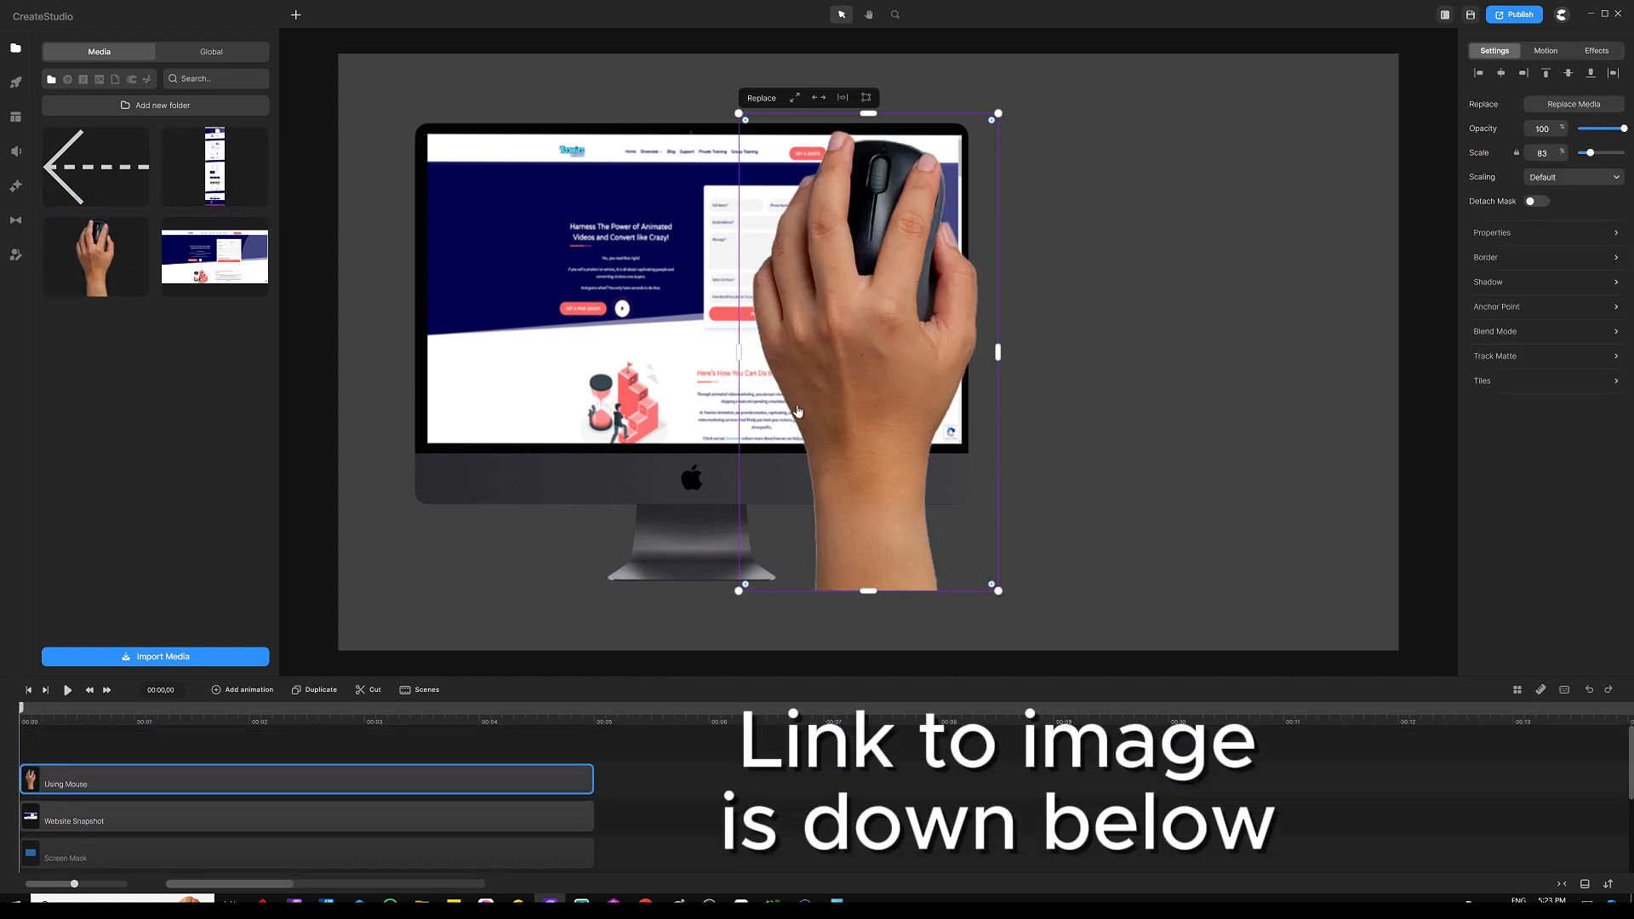
left_click_drag(867, 308, 1172, 313)
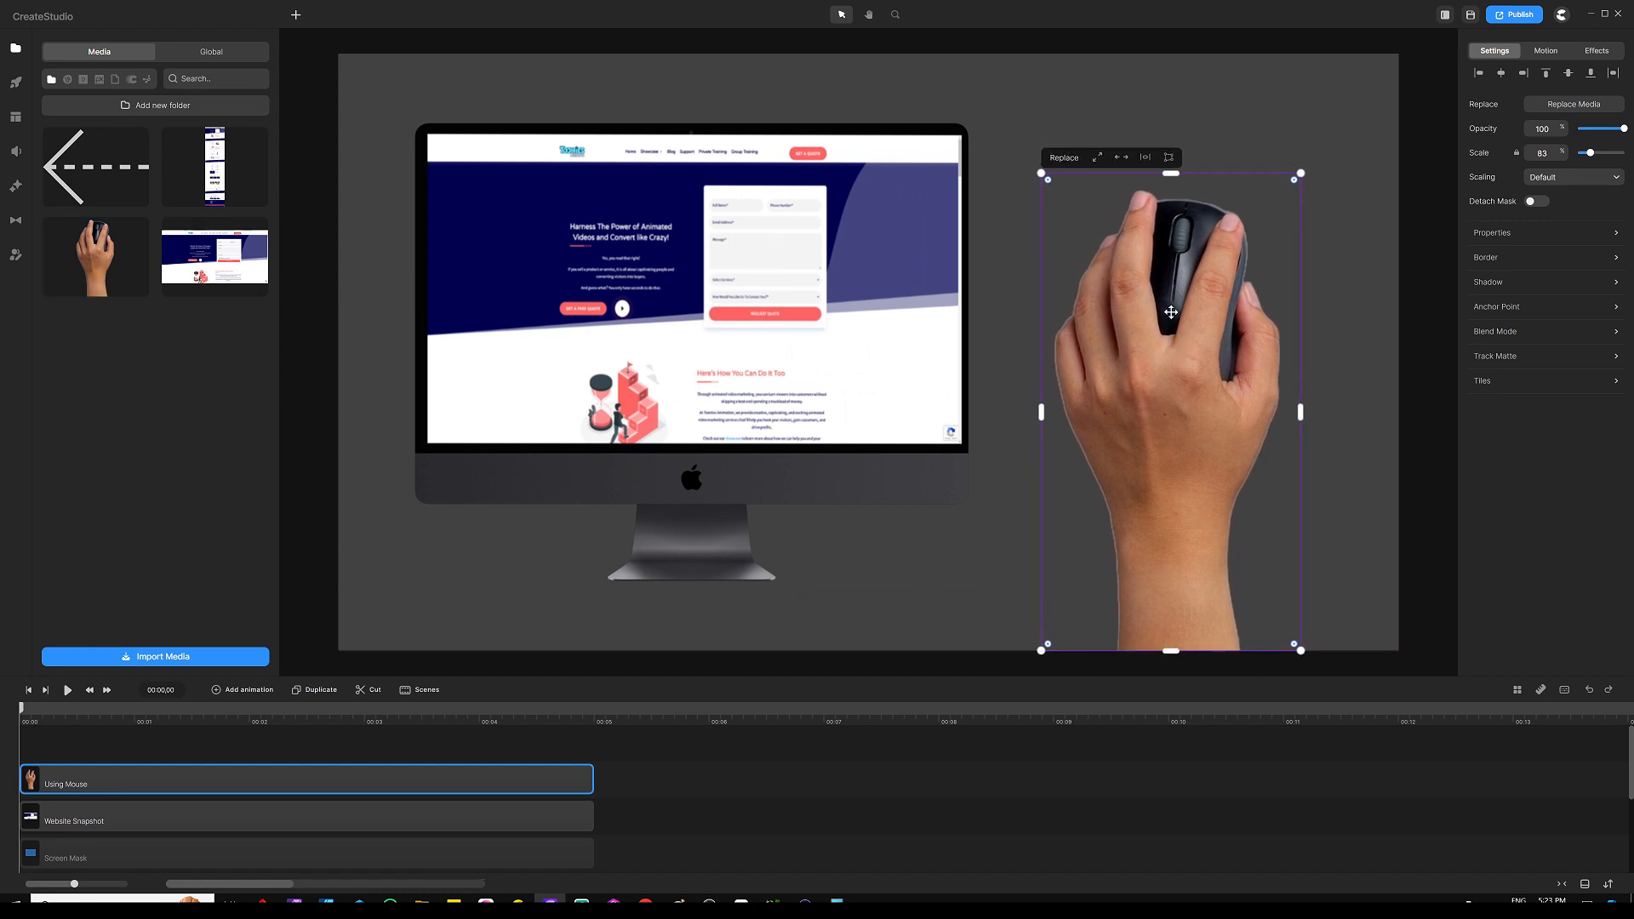
key("ctrl+s")
Flip the Using Mouse hand image horizontally
left_click(1497, 232)
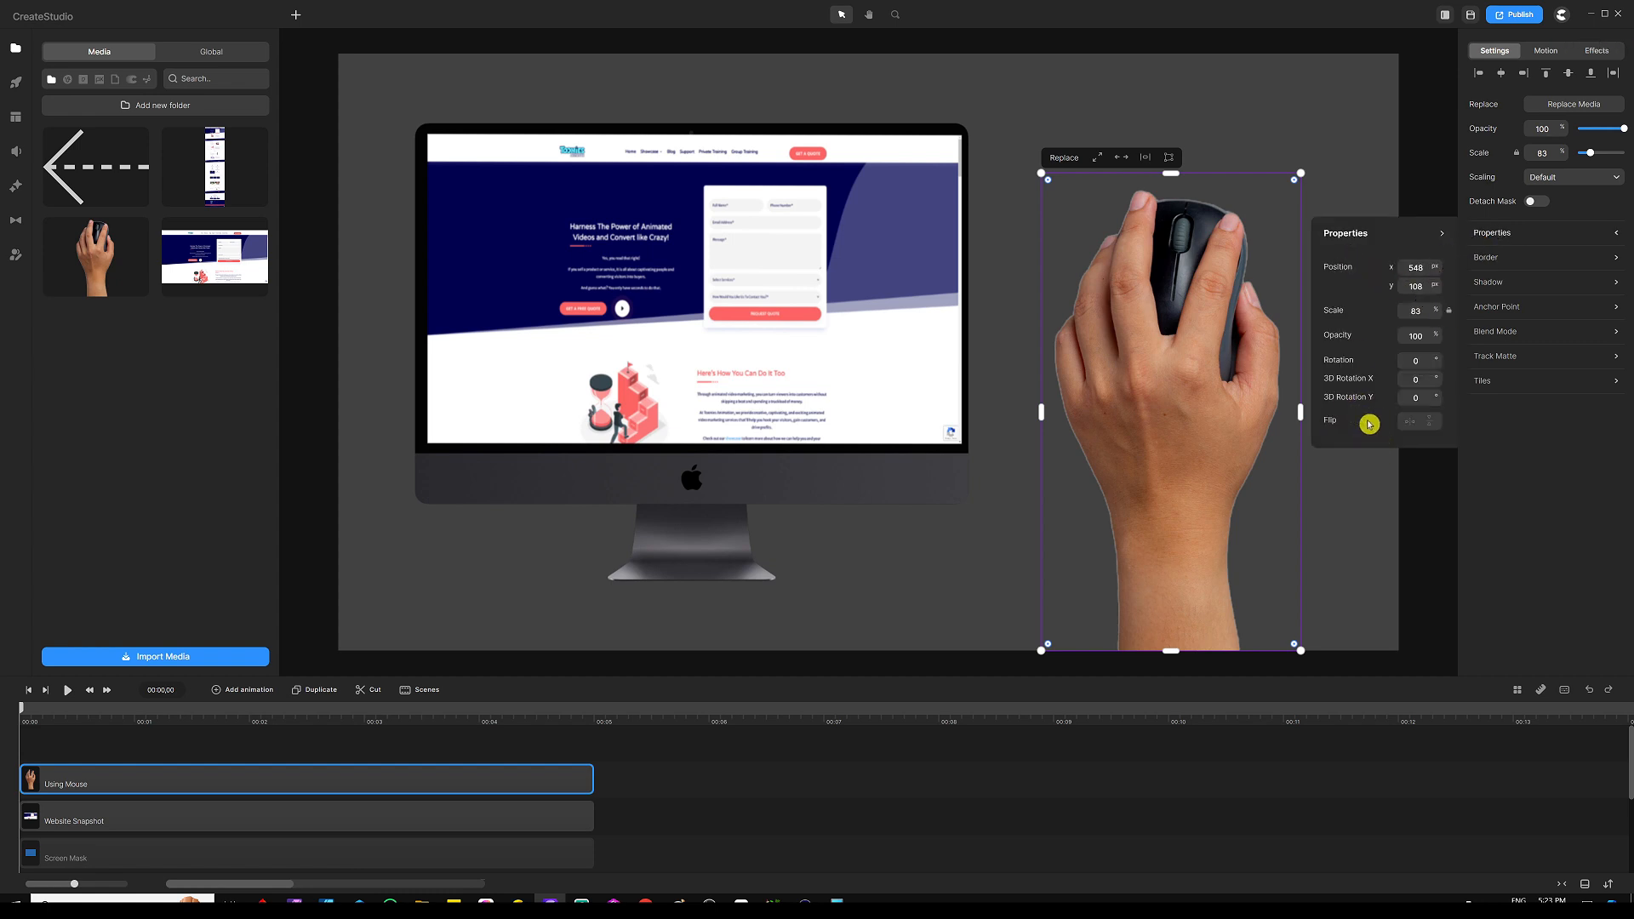
left_click(1410, 422)
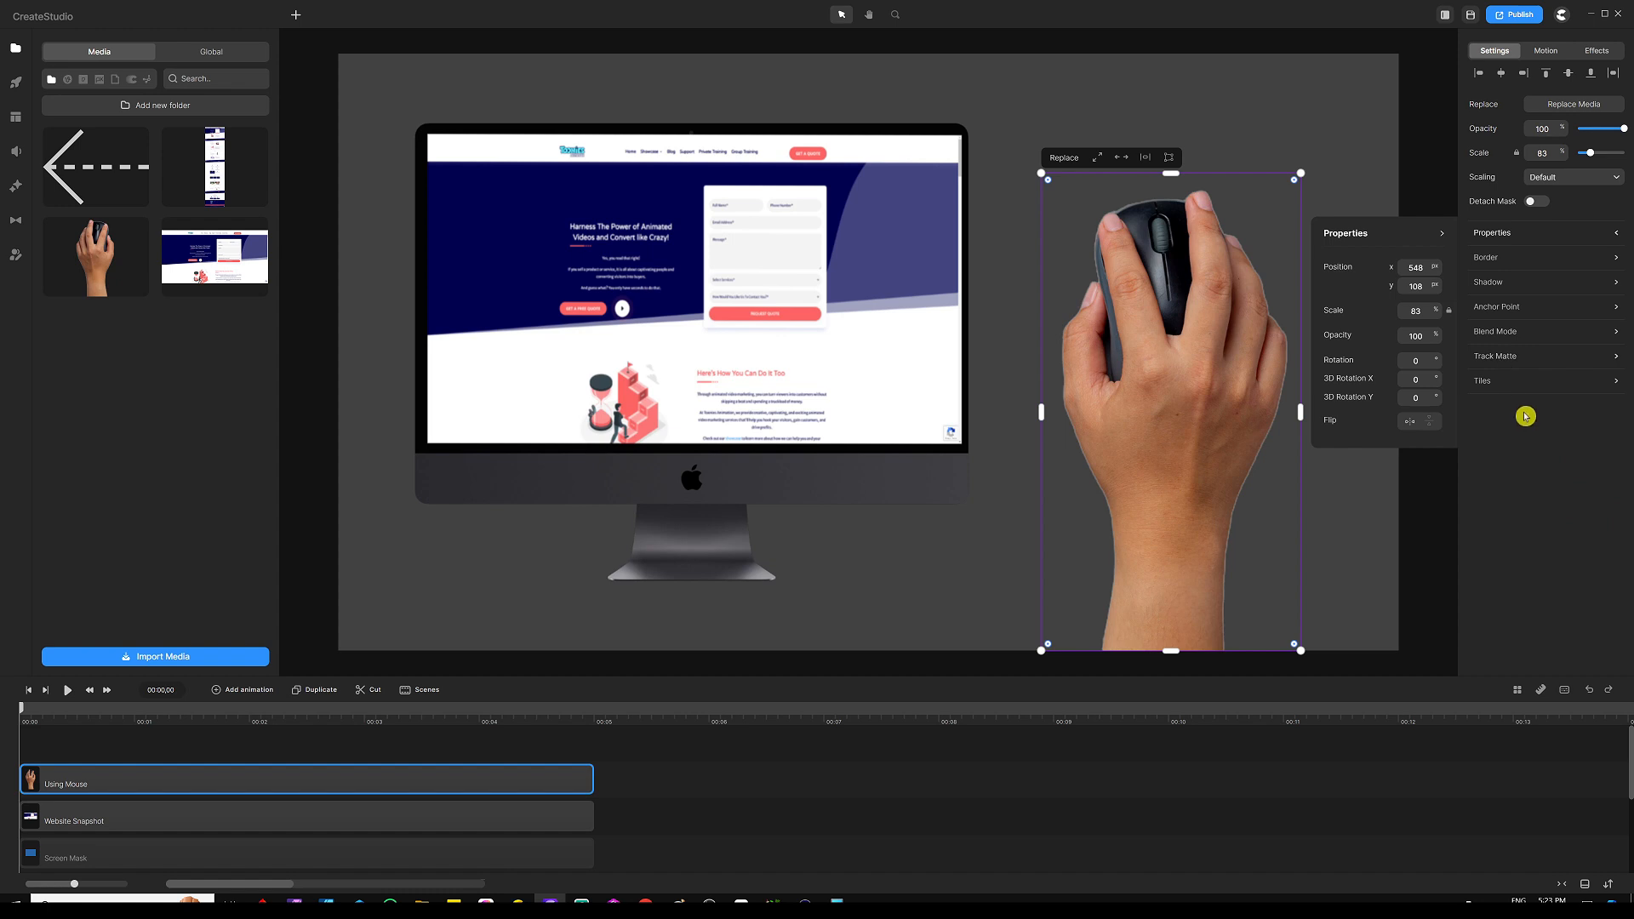
left_click(1491, 383)
left_click(1496, 382)
Scale the hand image to about 77% and position it right of the iMac with the wrist meeting the canvas's lower edge
left_click_drag(1147, 313, 1218, 314)
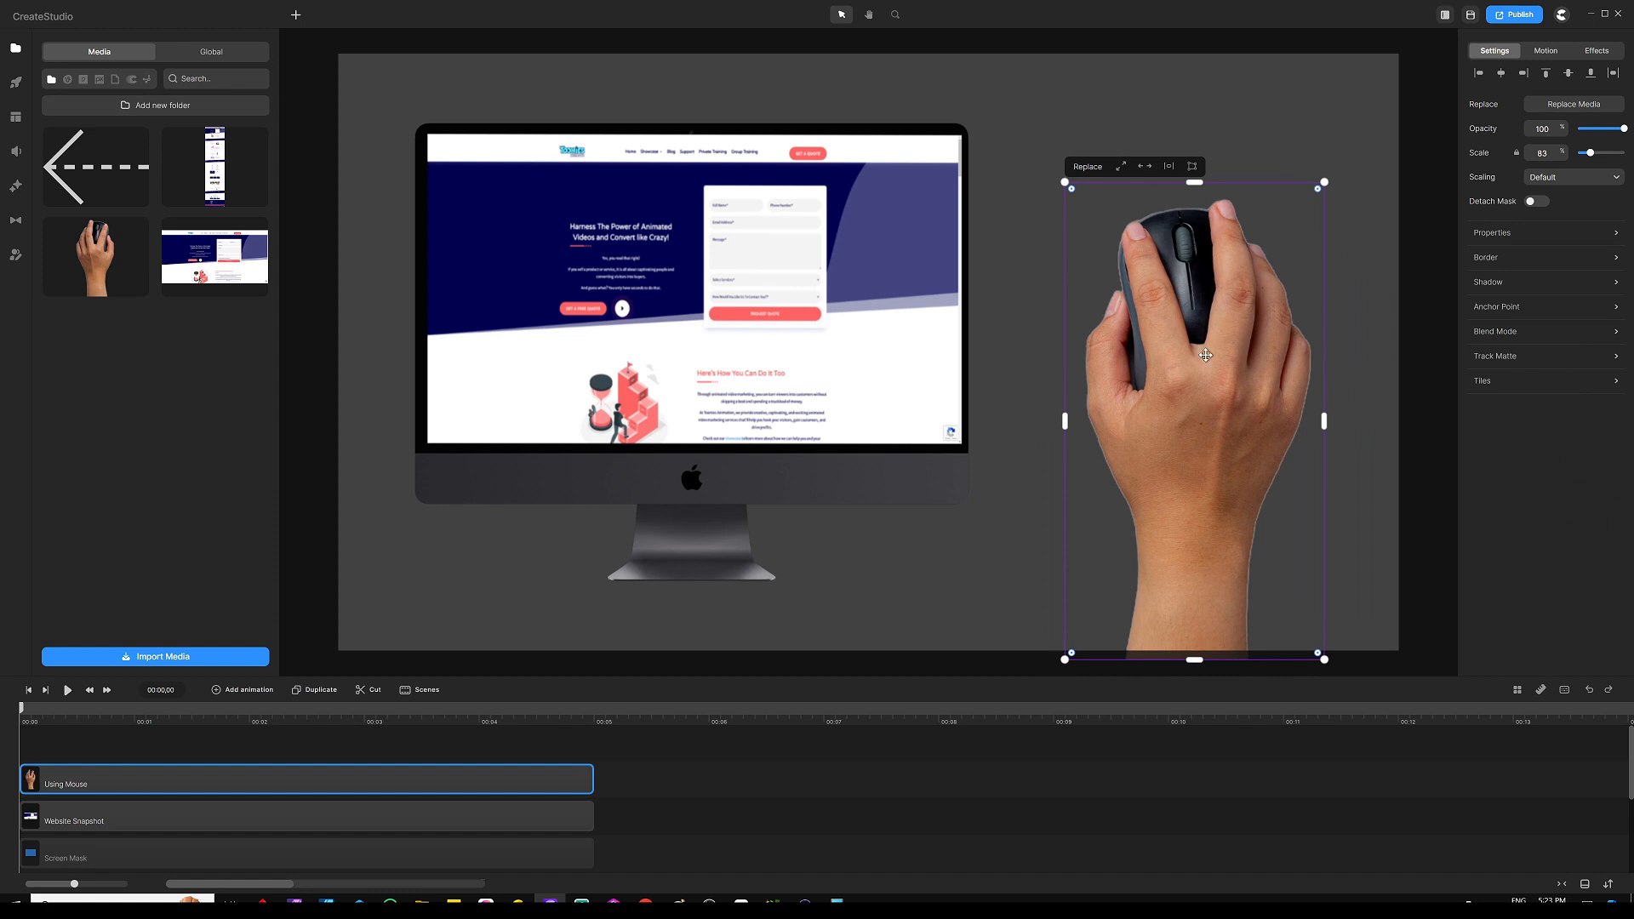
left_click_drag(1232, 316, 1226, 243)
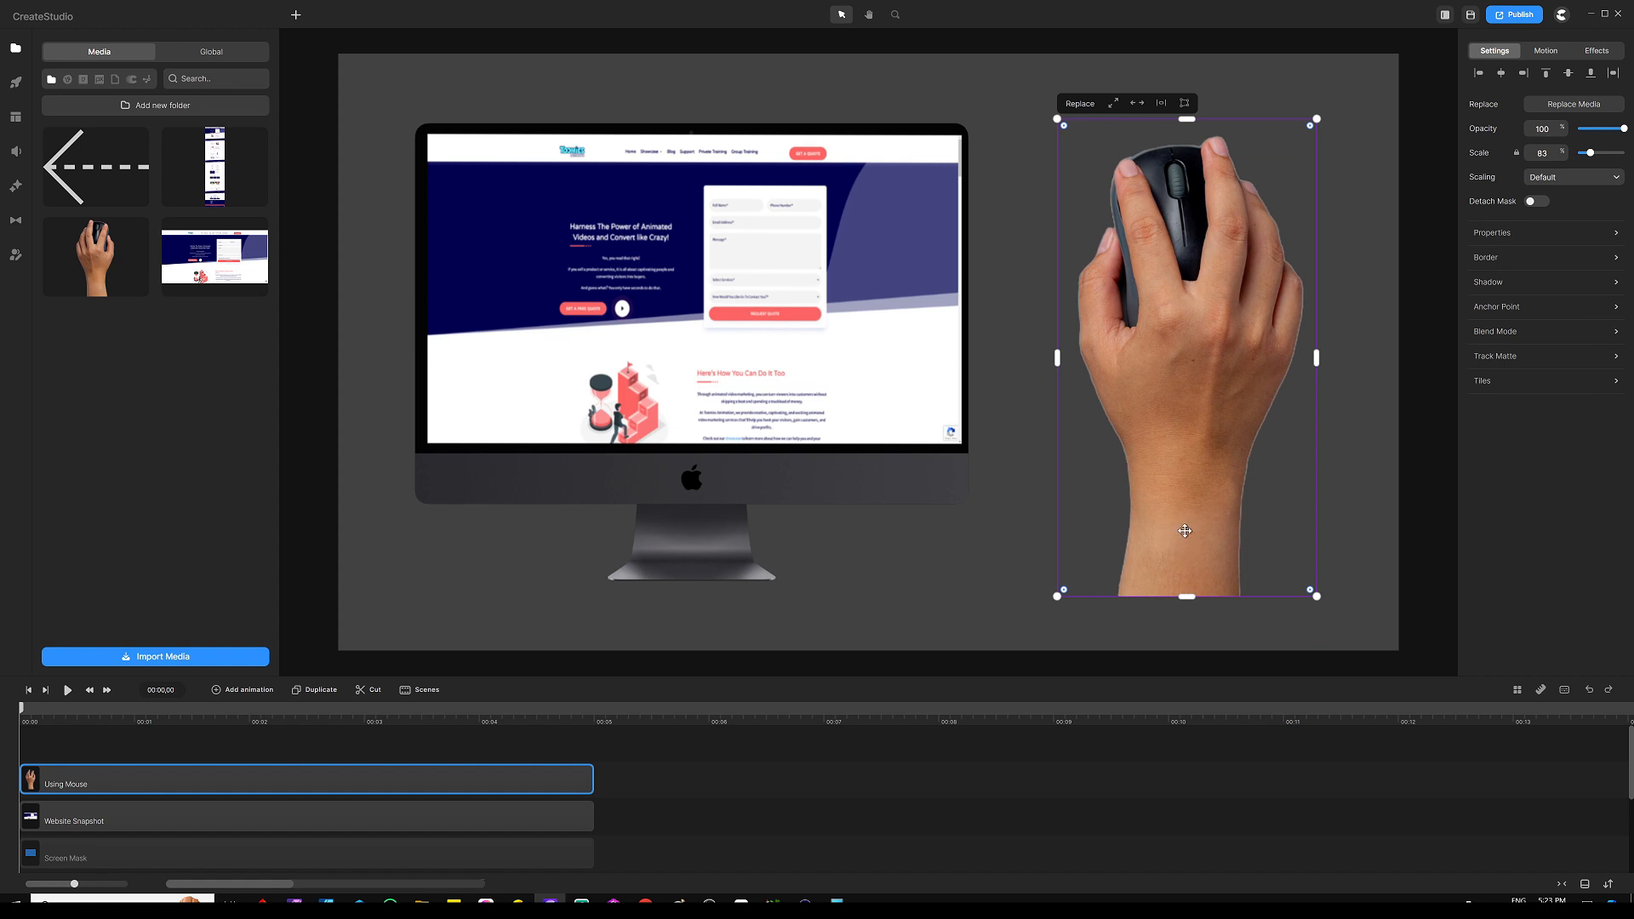
left_click_drag(1185, 317, 1216, 450)
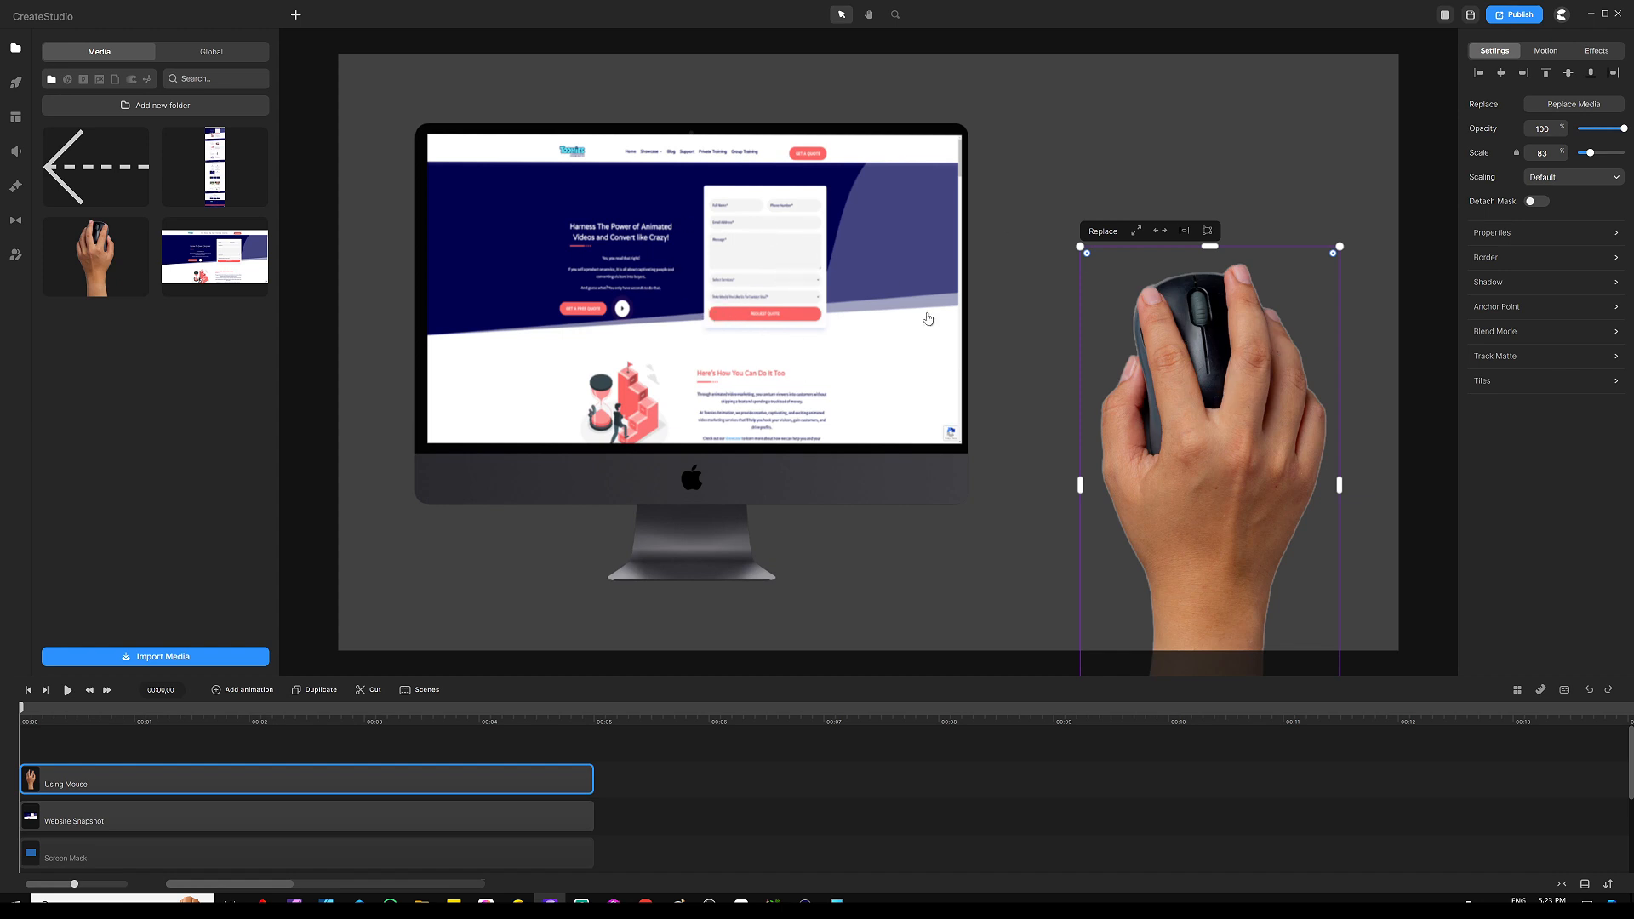
left_click_drag(1246, 371, 1236, 328)
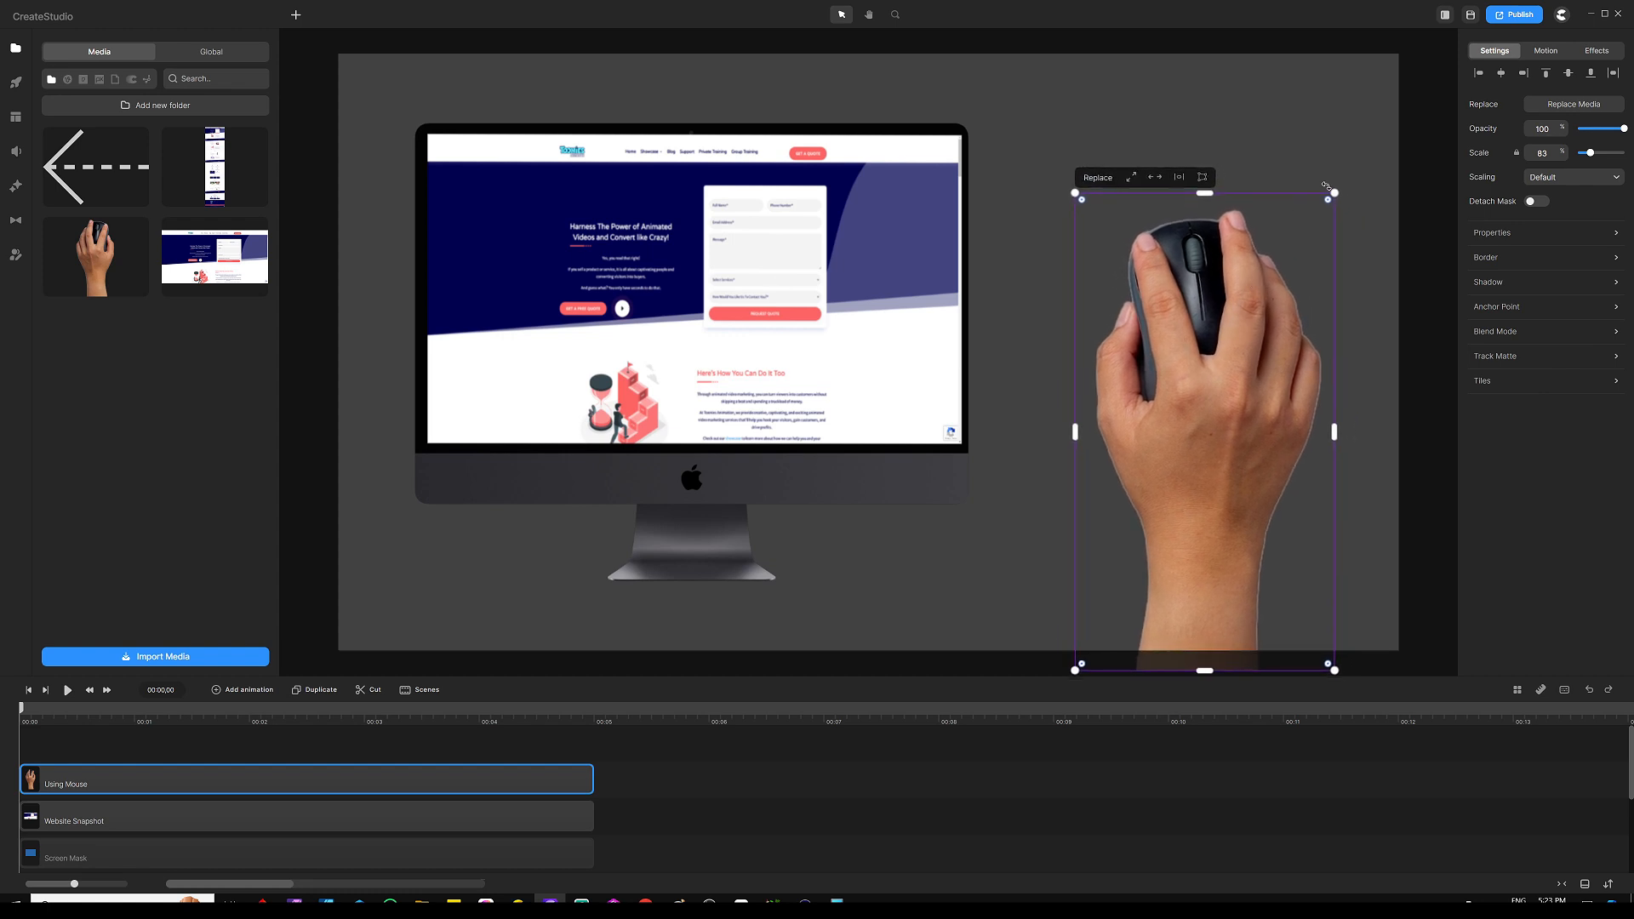
mouse_move(1337, 191)
left_mouse_down()
mouse_move(1317, 223)
mouse_move(1326, 210)
left_mouse_up()
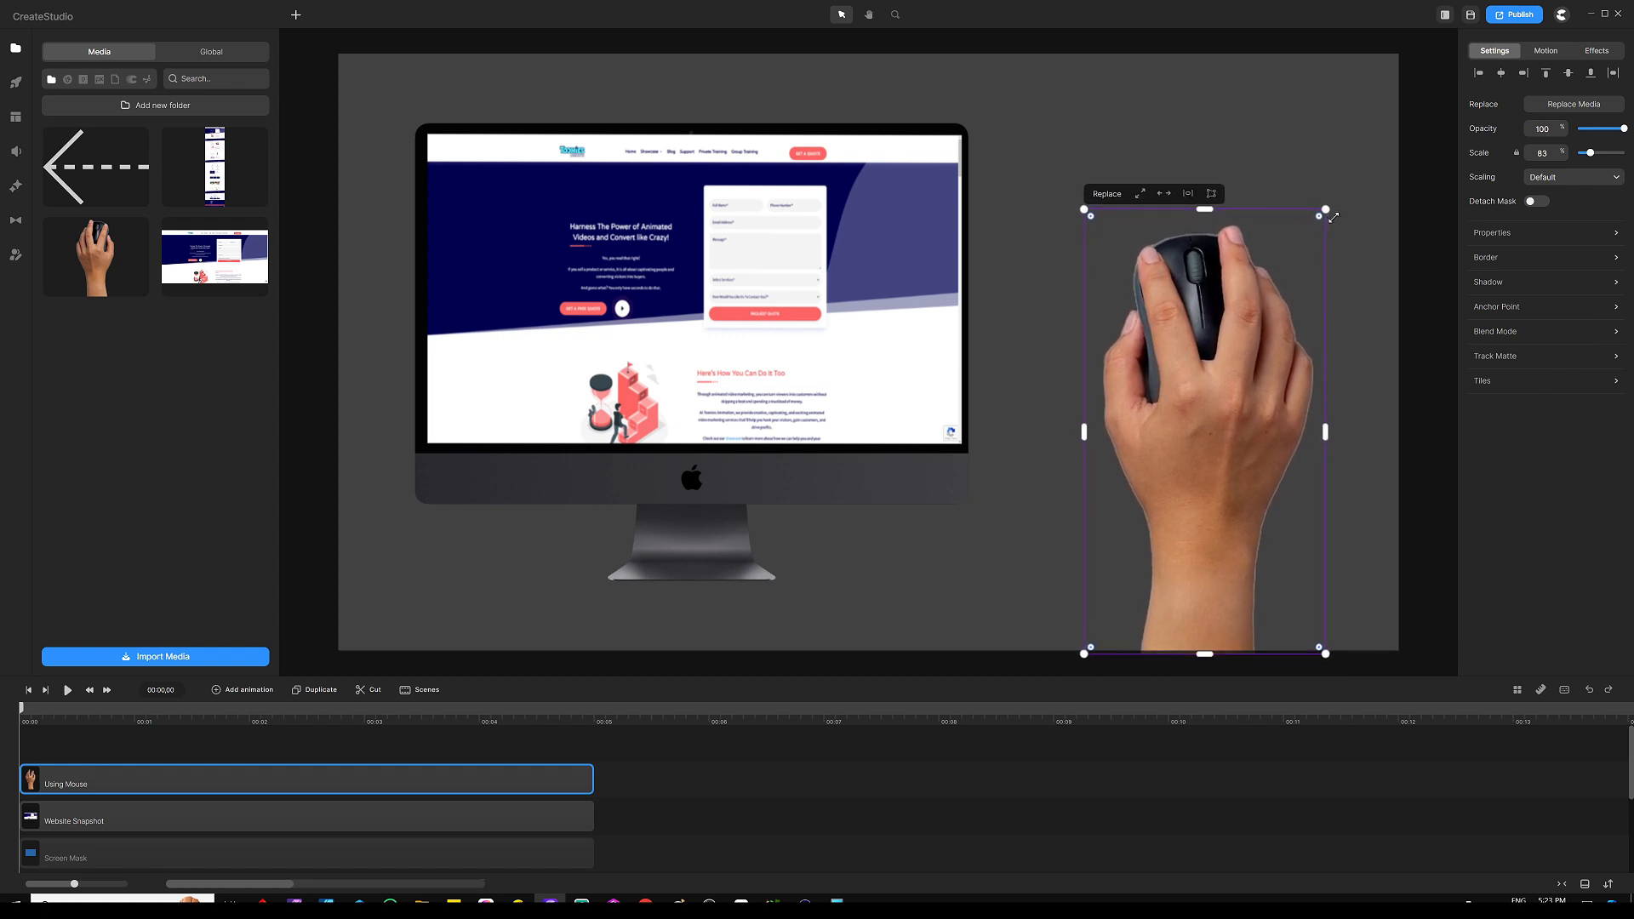
mouse_move(1244, 371)
left_mouse_down()
mouse_move(1258, 358)
mouse_move(1253, 370)
left_mouse_up()
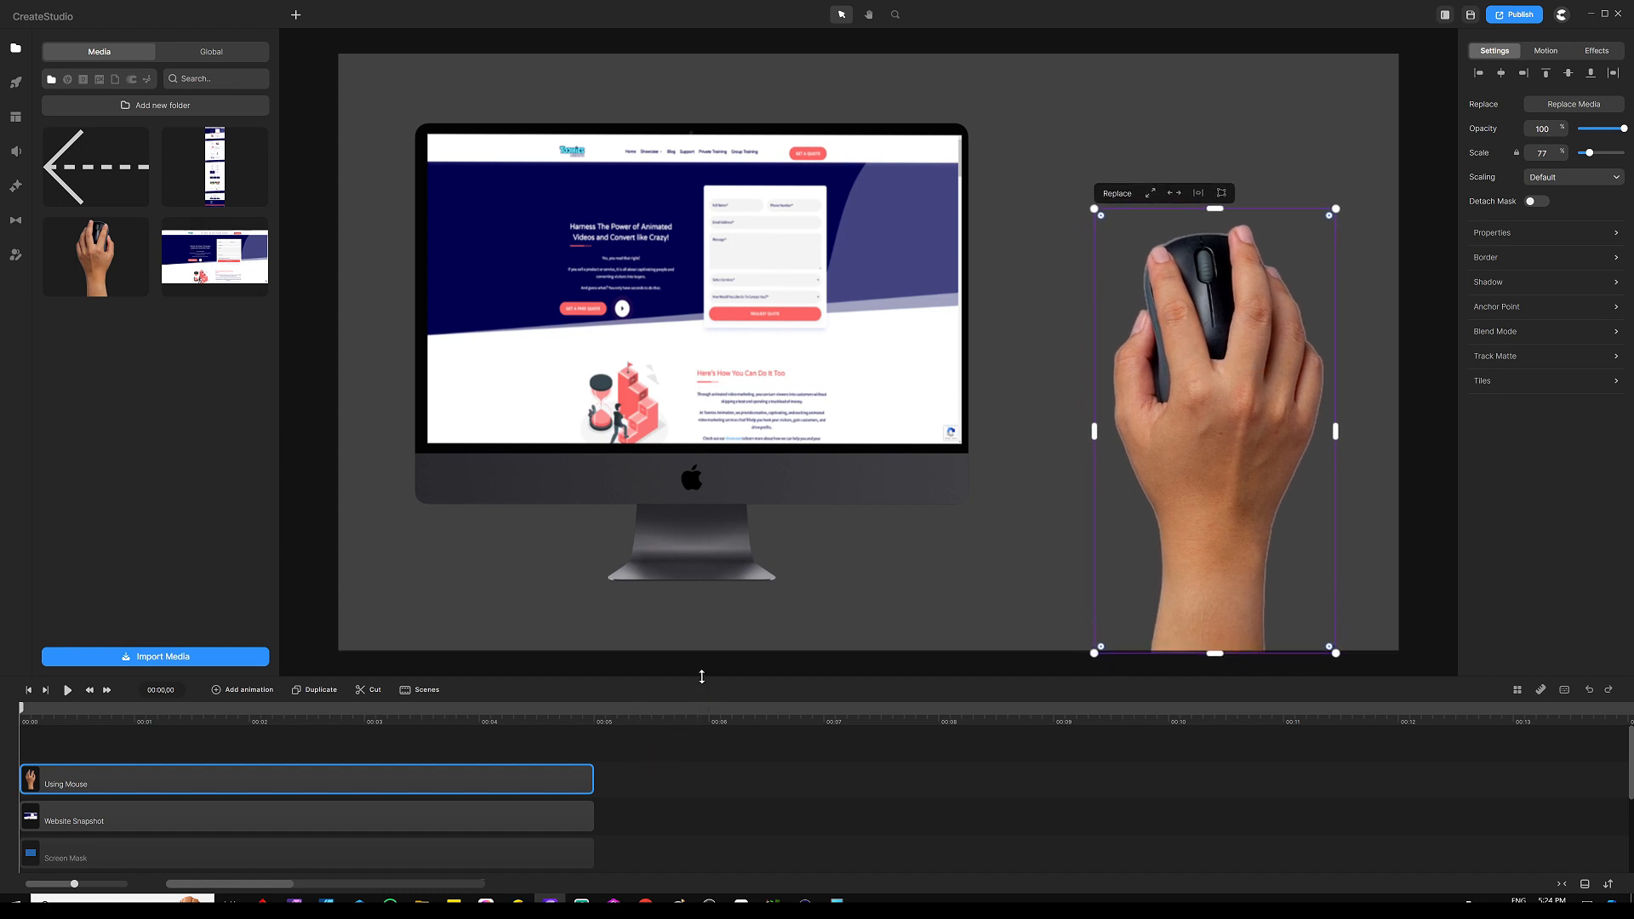
Extend all four timeline layers together so they end at about 10 seconds
left_click_drag(704, 679, 698, 587)
left_click(663, 752)
left_click_drag(667, 668, 544, 828)
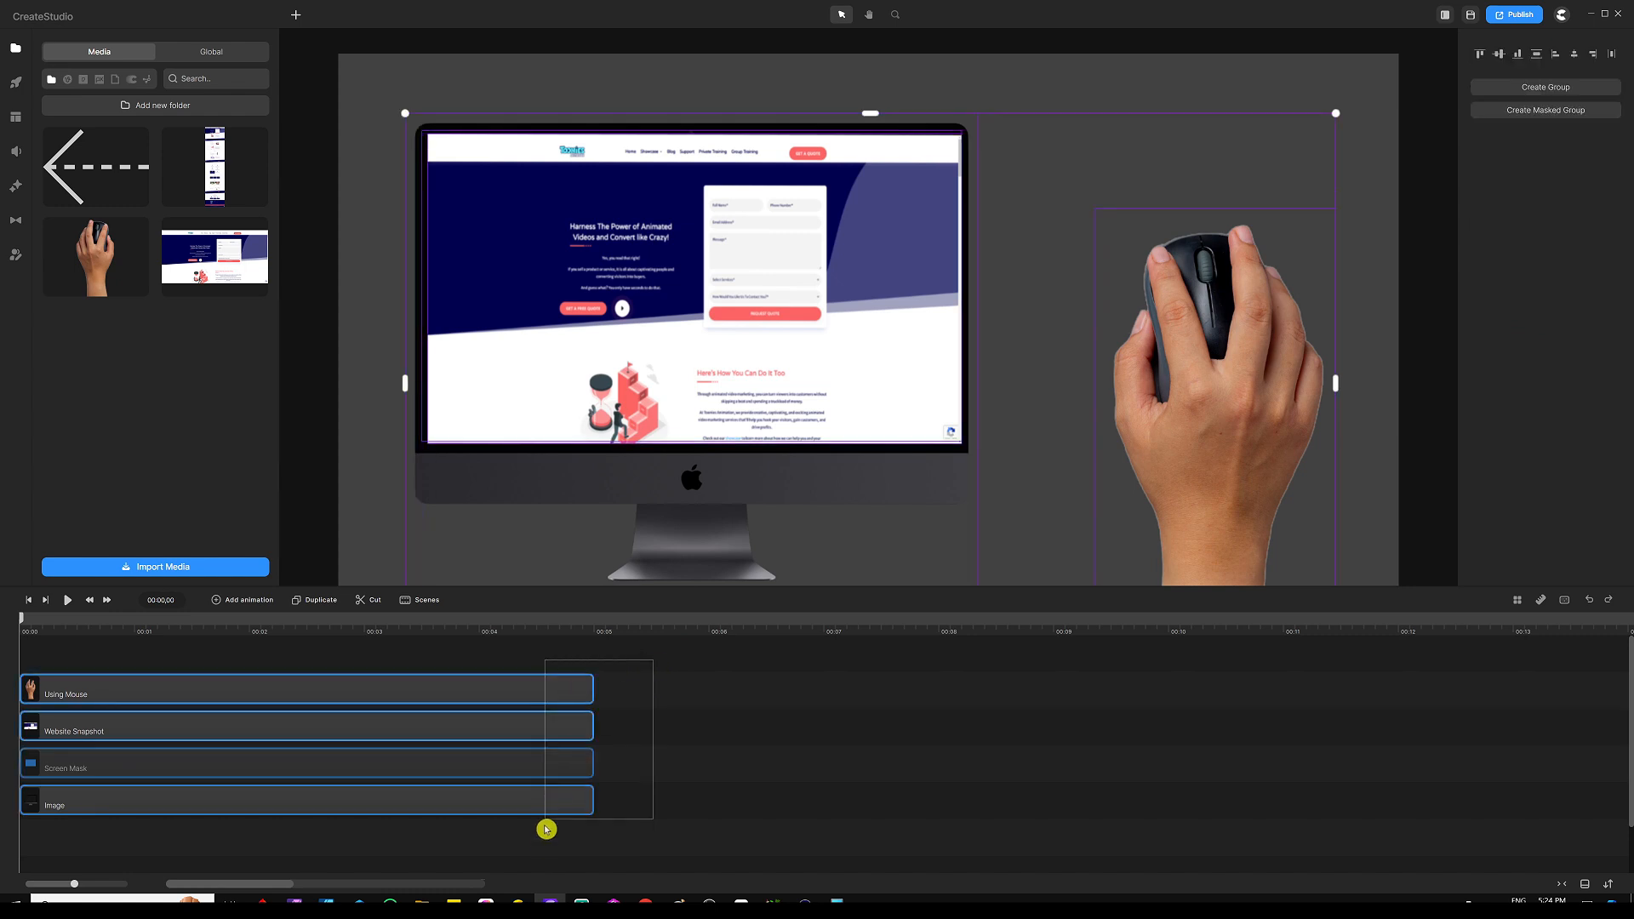
left_click_drag(587, 700, 1188, 692)
left_click(738, 653)
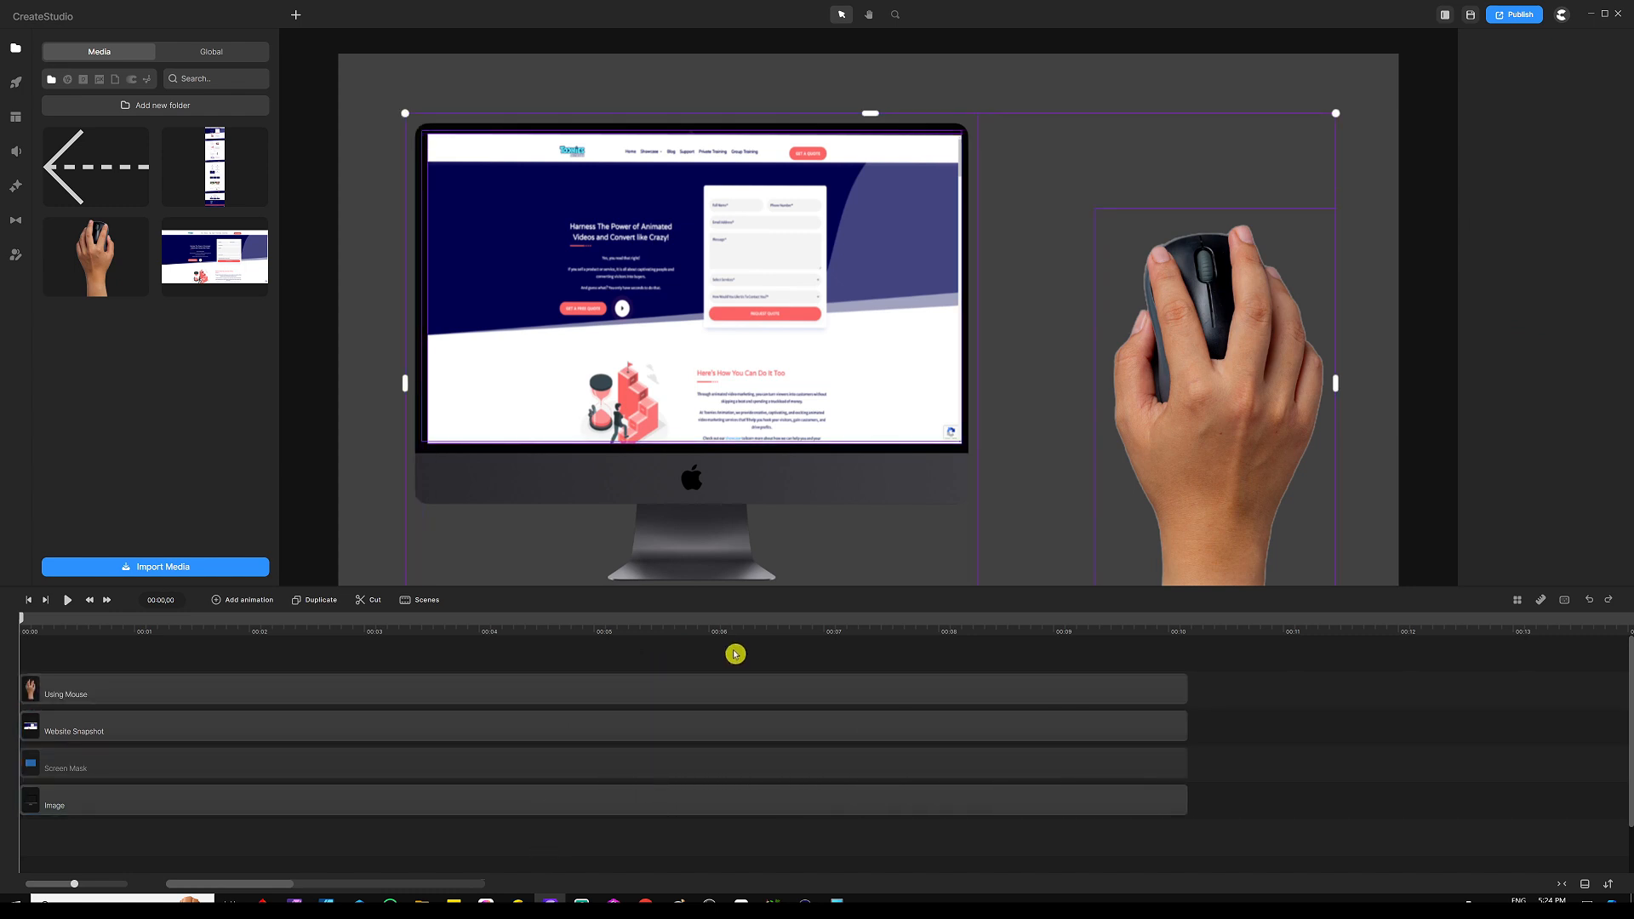
left_click_drag(755, 588, 727, 681)
left_click(588, 763)
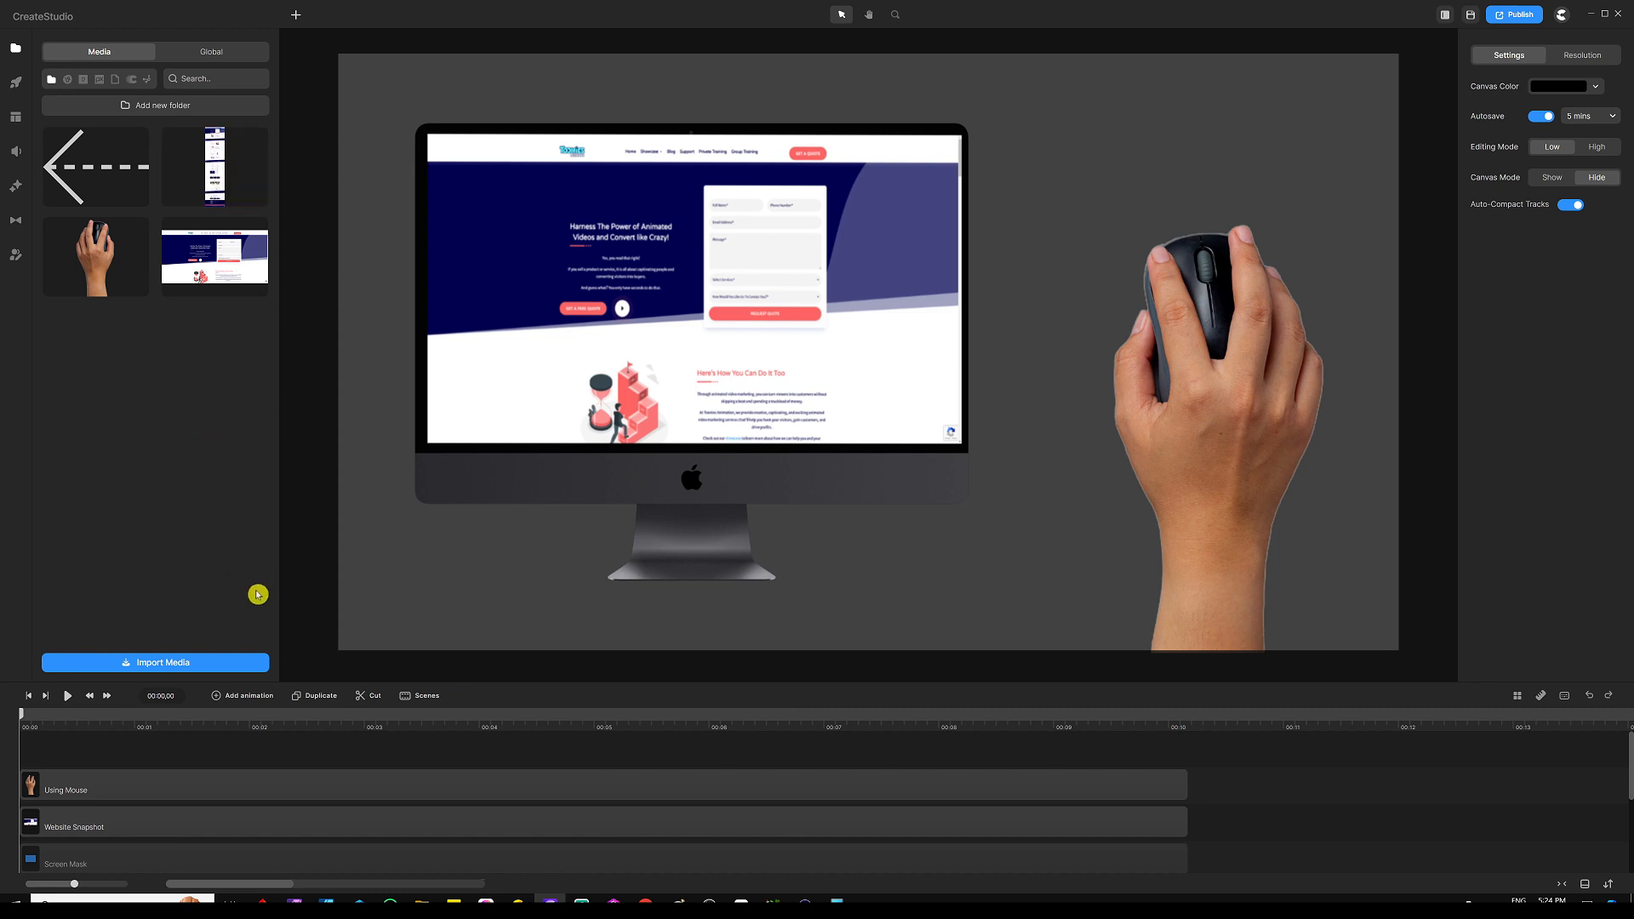
Add the full-page Toonies Animation screenshot over the iMac at about the 5-second mark and select the Website Snapshot for comparison
left_click(605, 724)
left_click(628, 793)
left_click(489, 550)
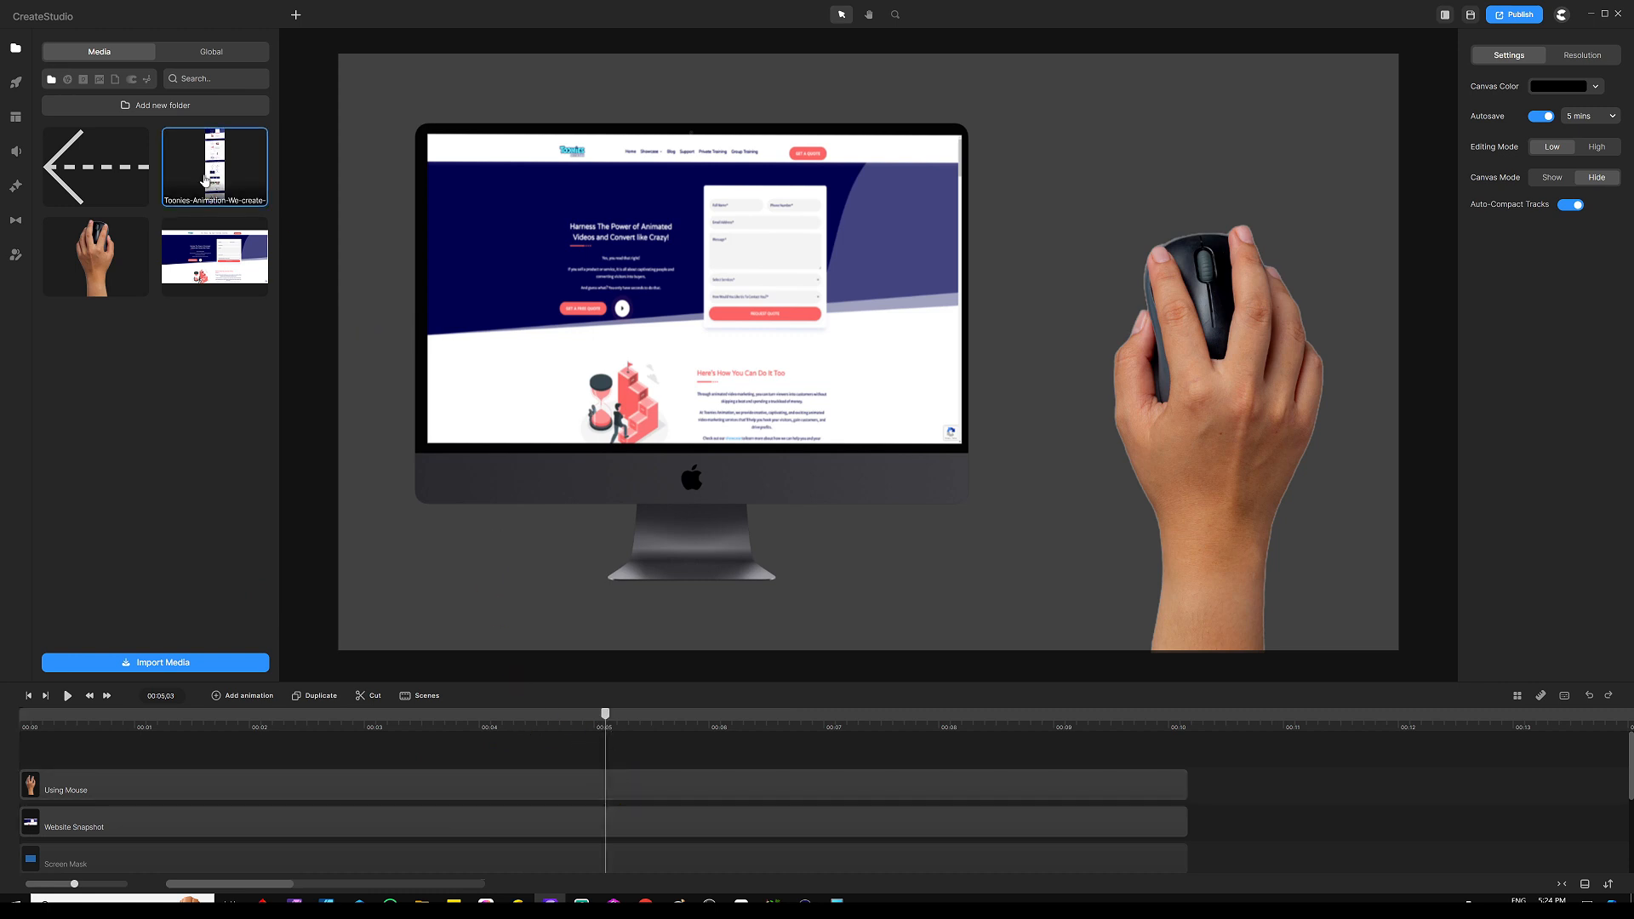
left_click_drag(214, 174, 806, 254)
left_click(566, 389)
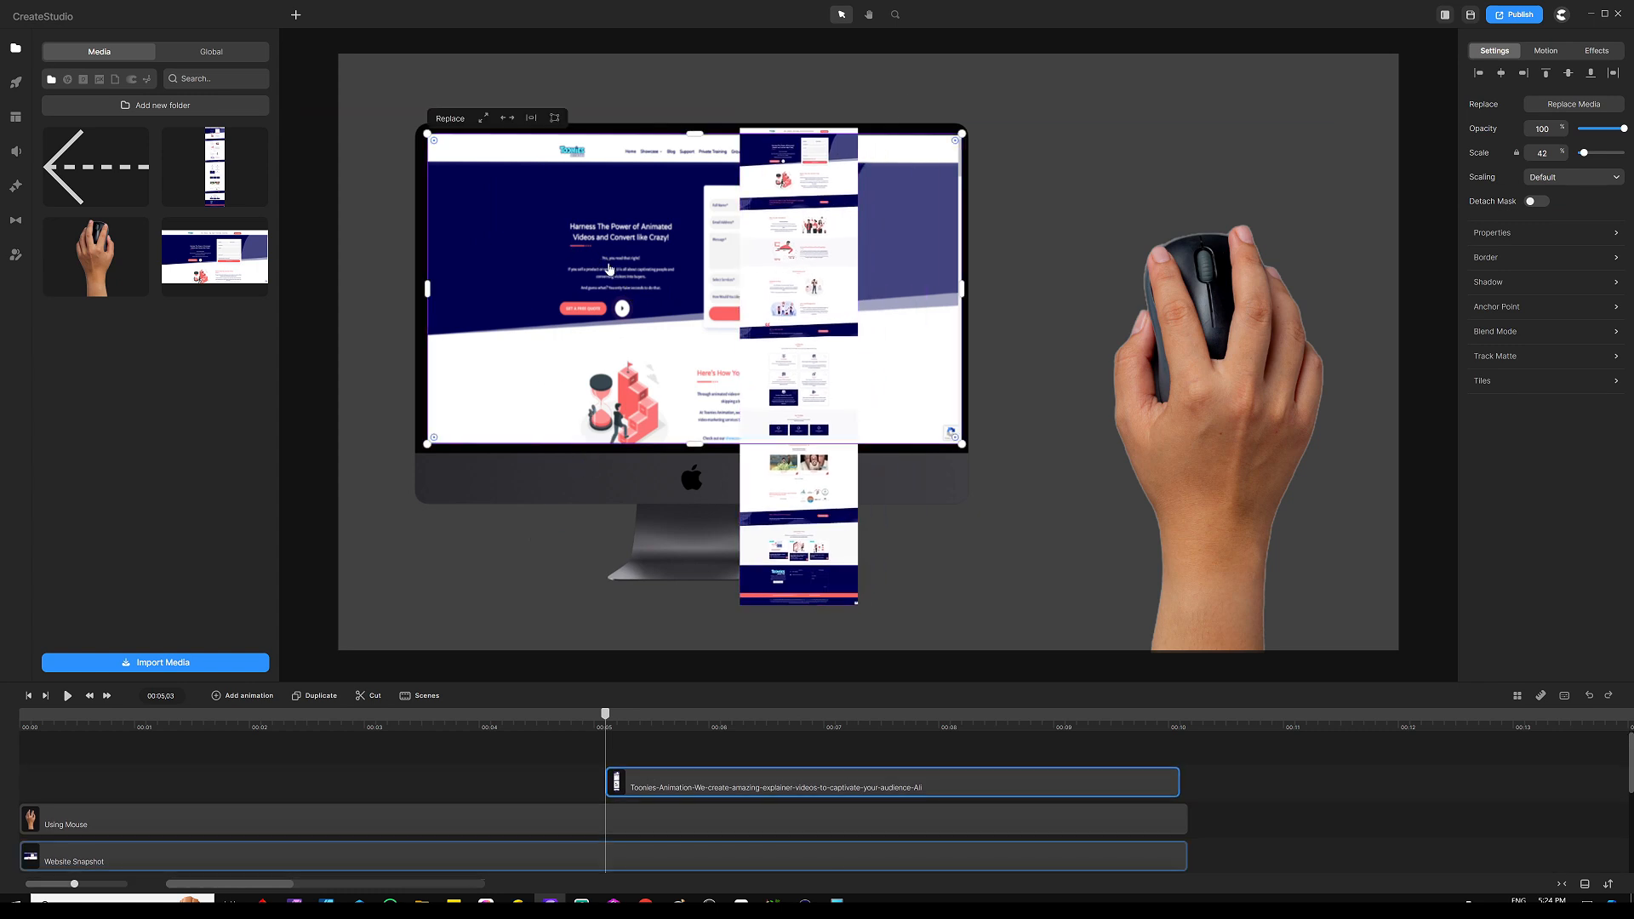
Hide the Website Snapshot layer
right_click(662, 785)
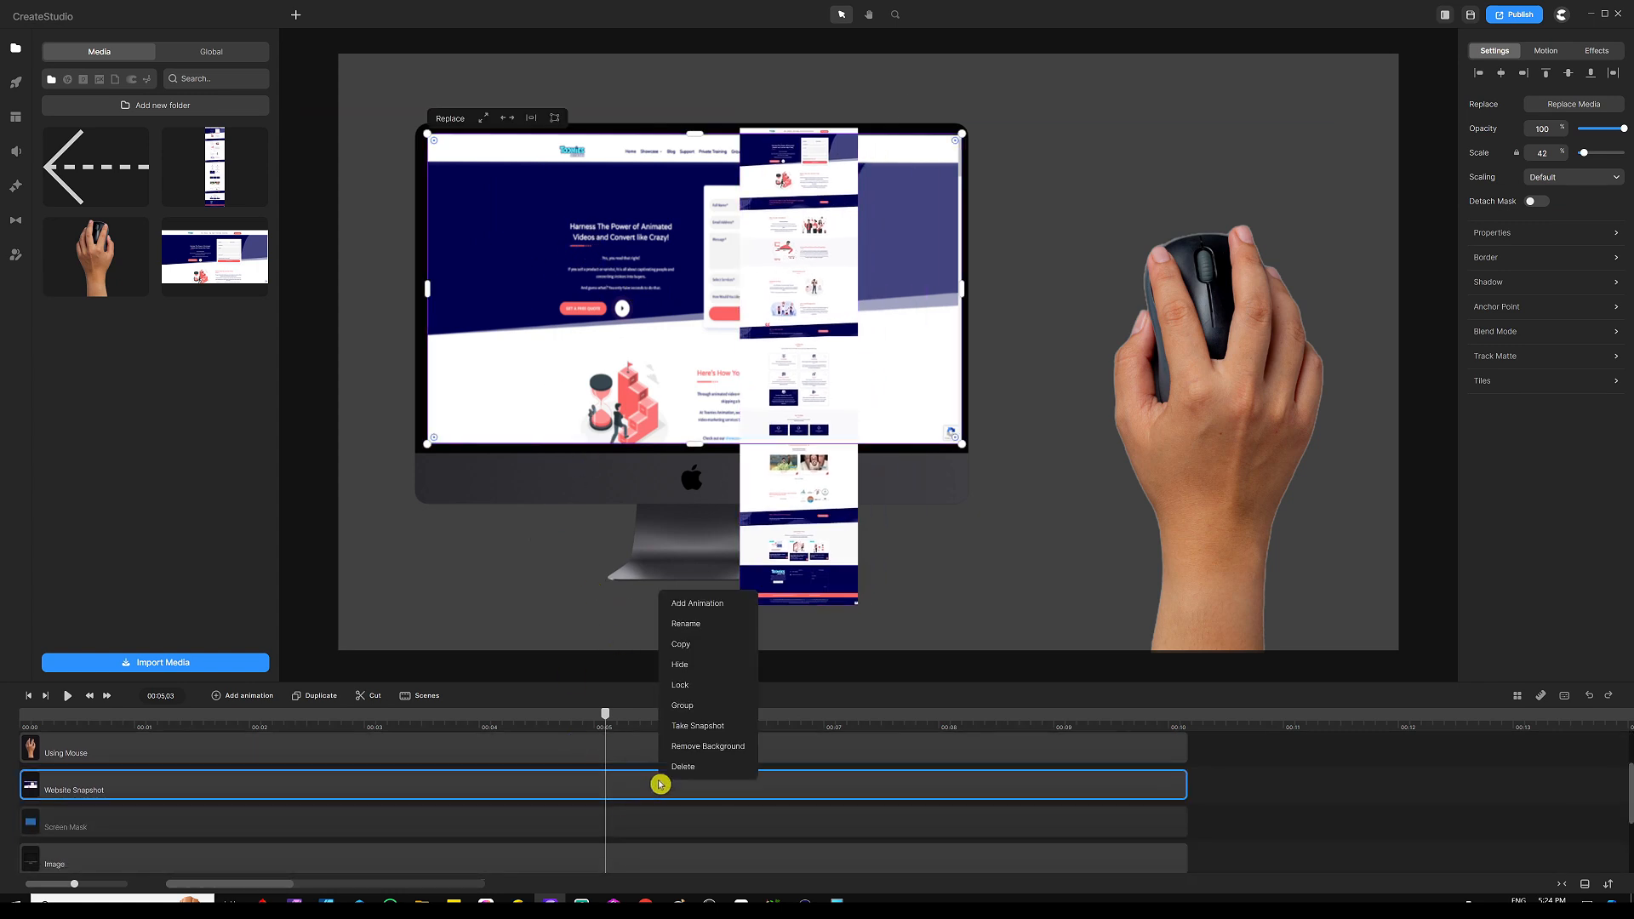
left_click(692, 673)
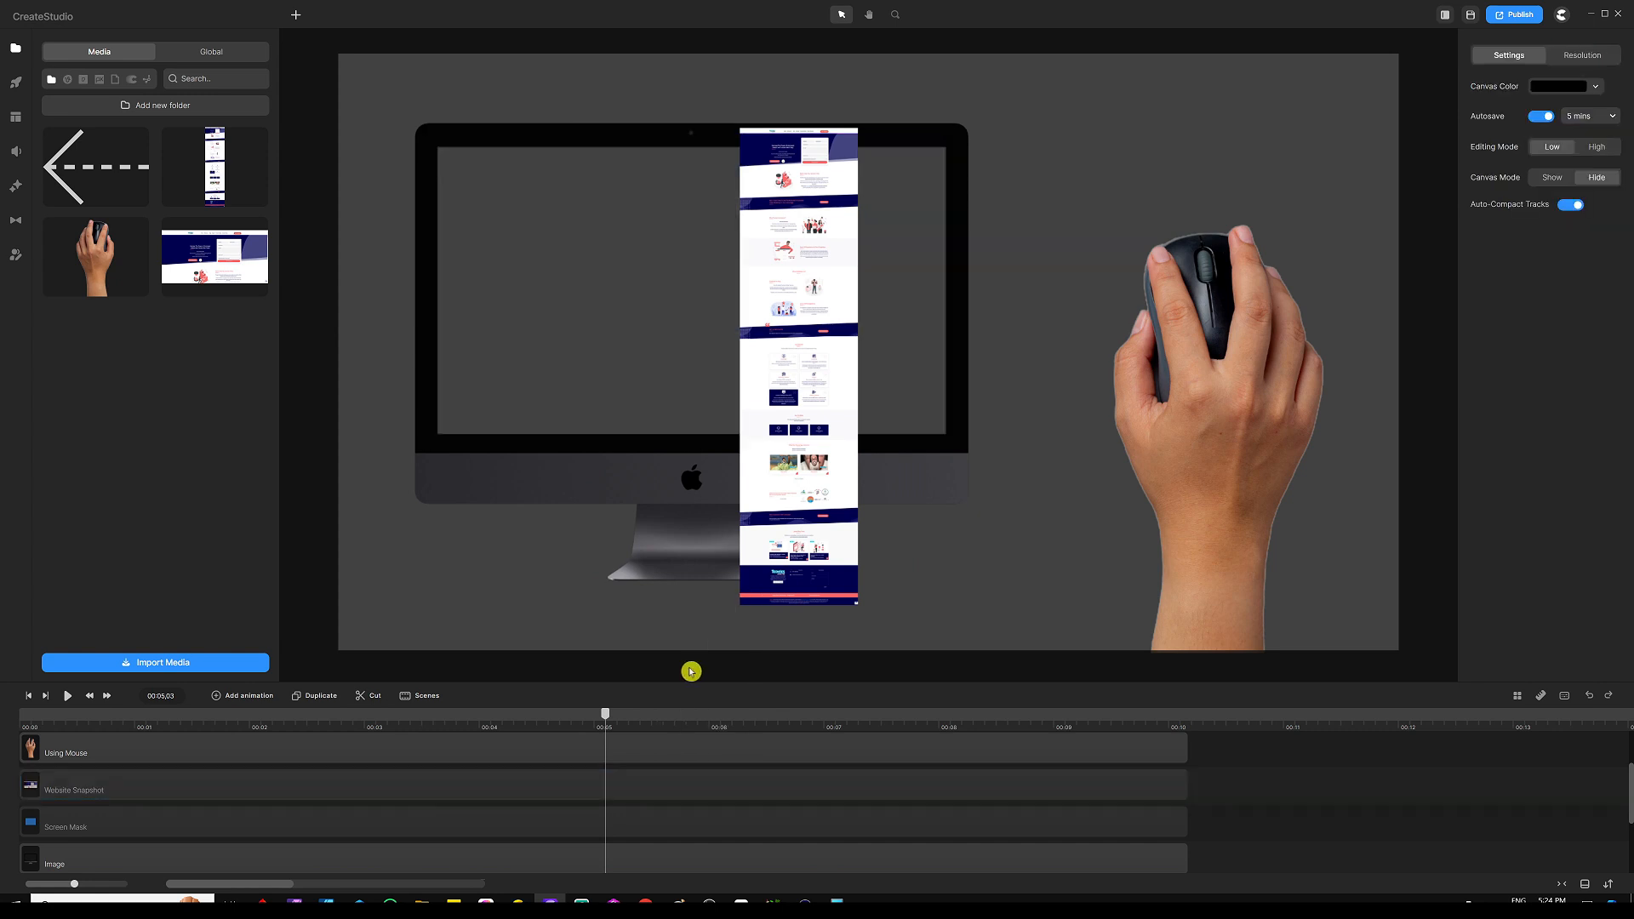
Scale the full-page Toonies Animation screenshot to about 171% so its width covers the iMac's screen opening
scroll(667, 792, "up", 2)
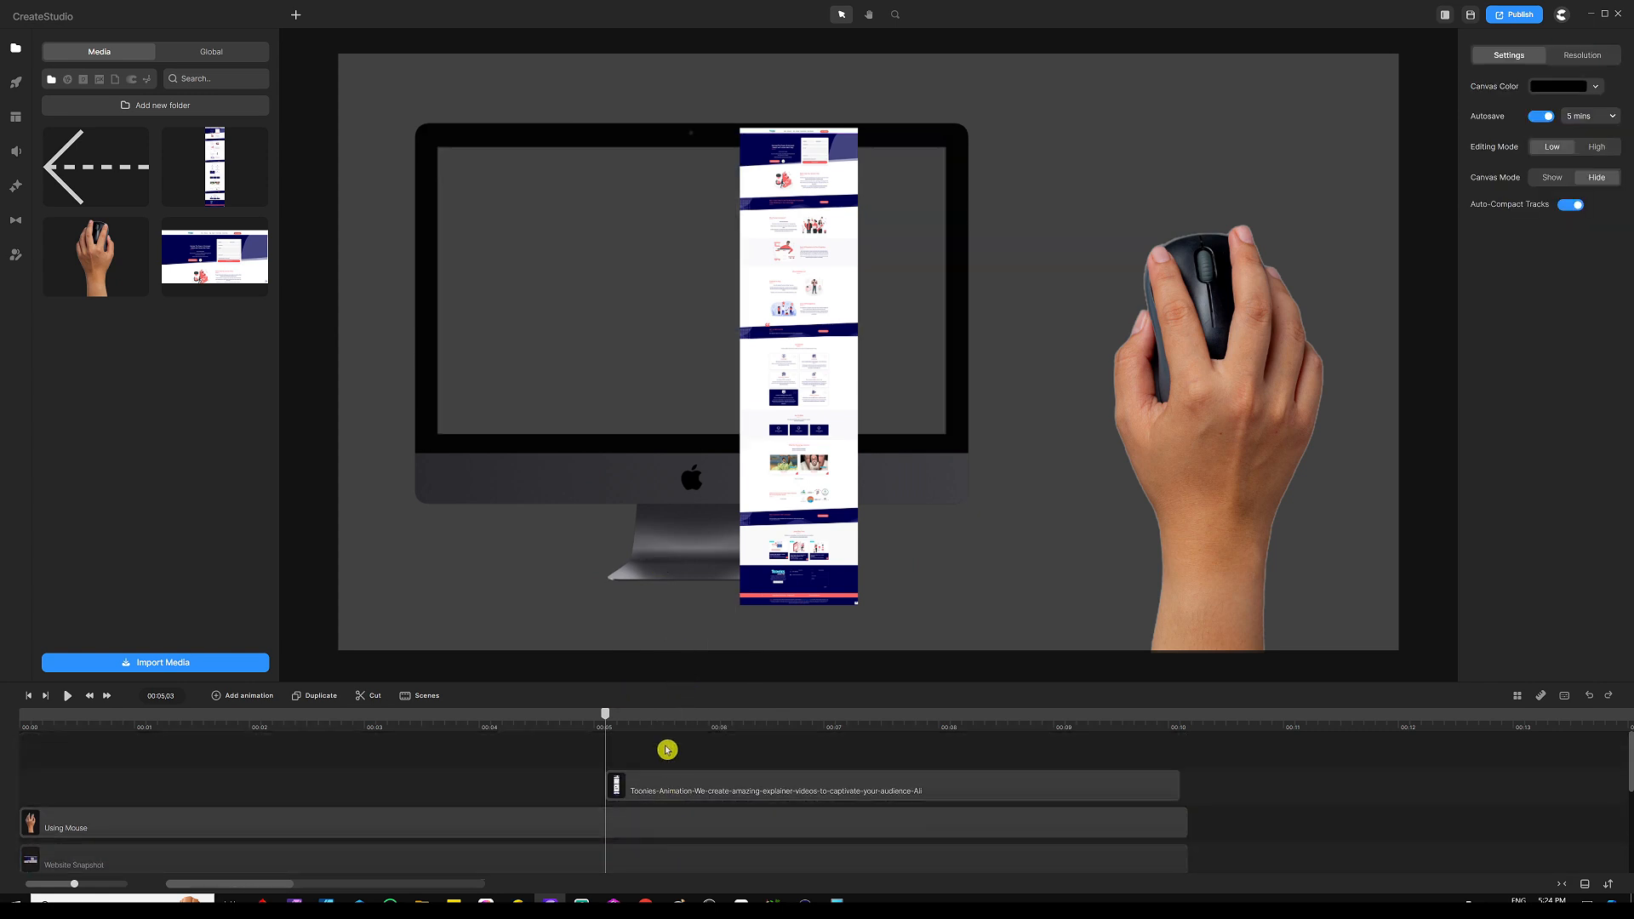
left_click(664, 785)
left_click_drag(781, 271, 756, 245)
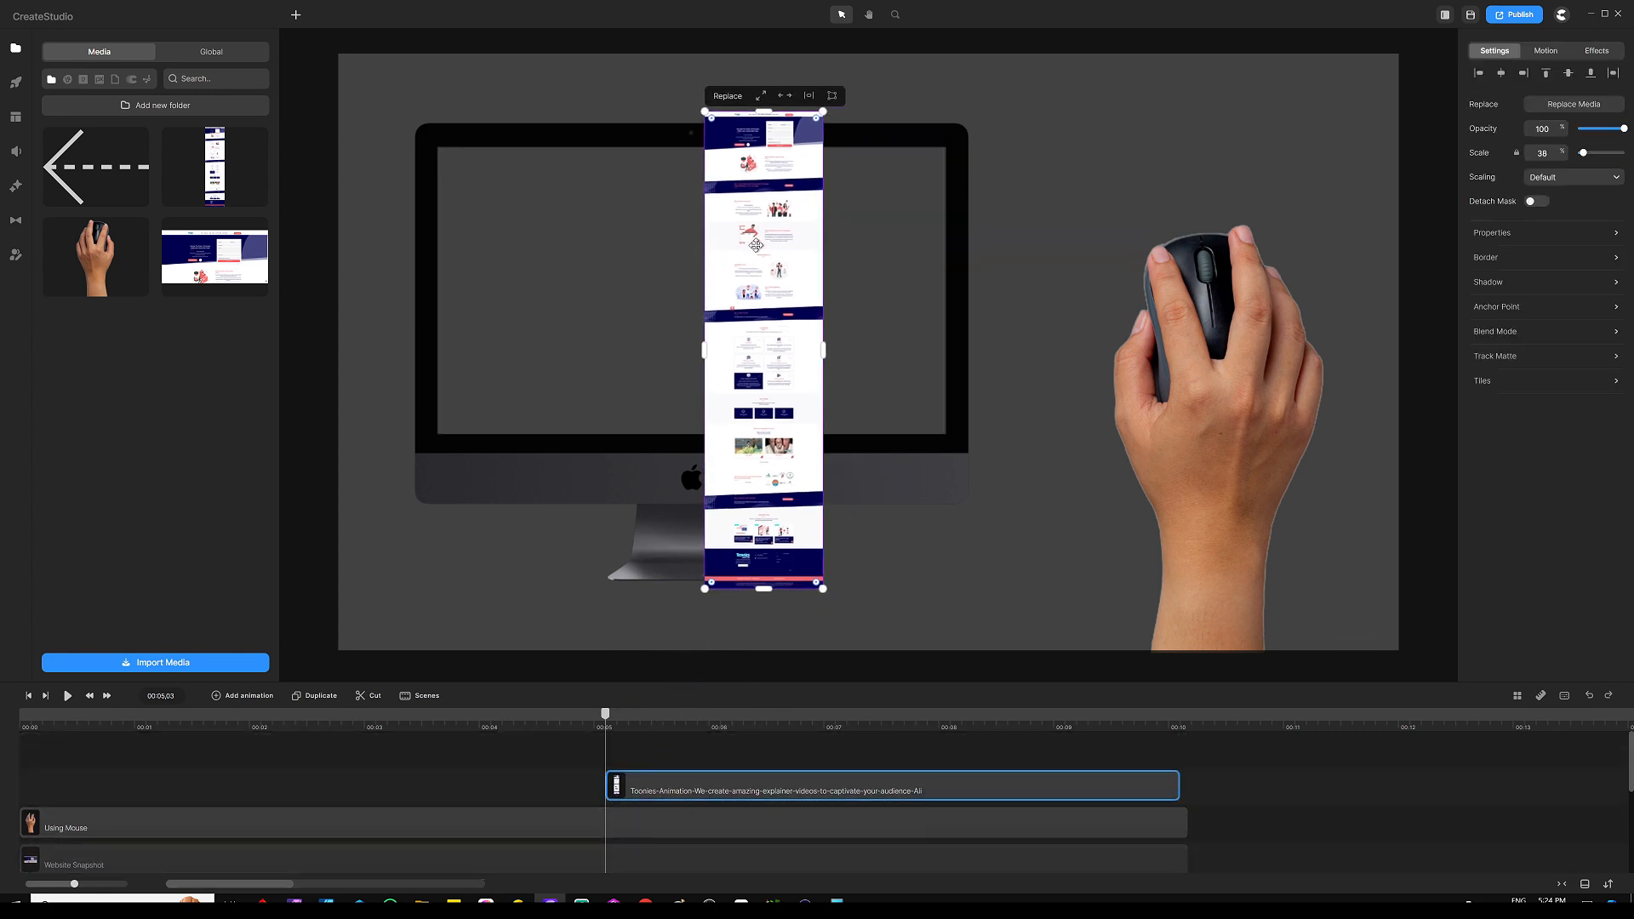
scroll(759, 224, "down", 3)
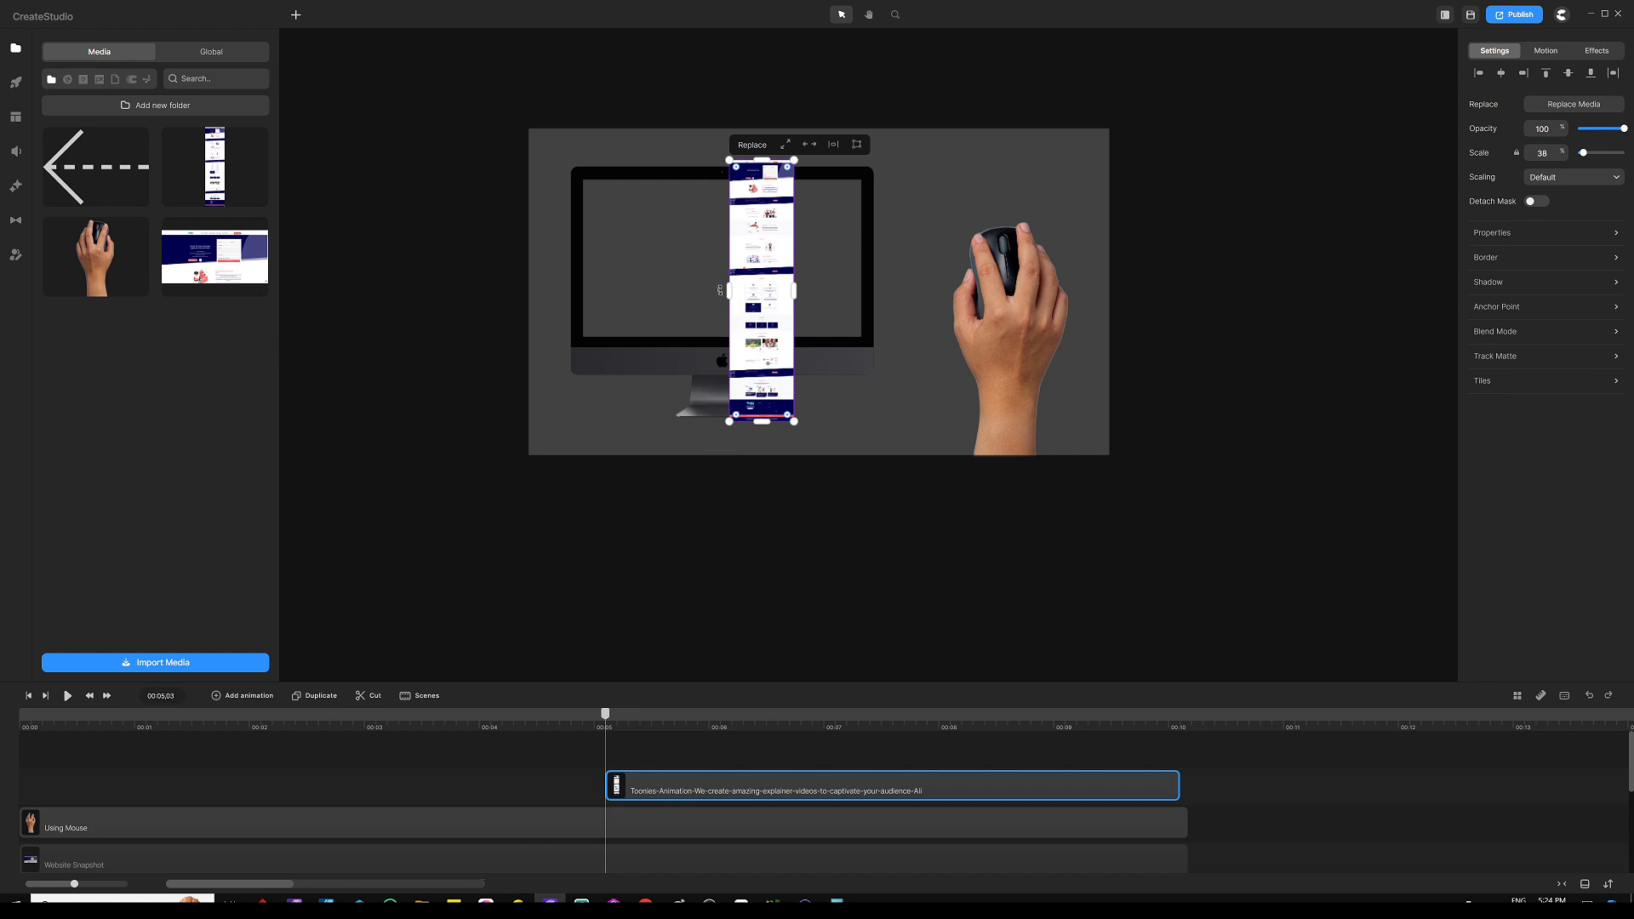
left_click_drag(730, 422, 579, 766)
left_click_drag(485, 911, 509, 865)
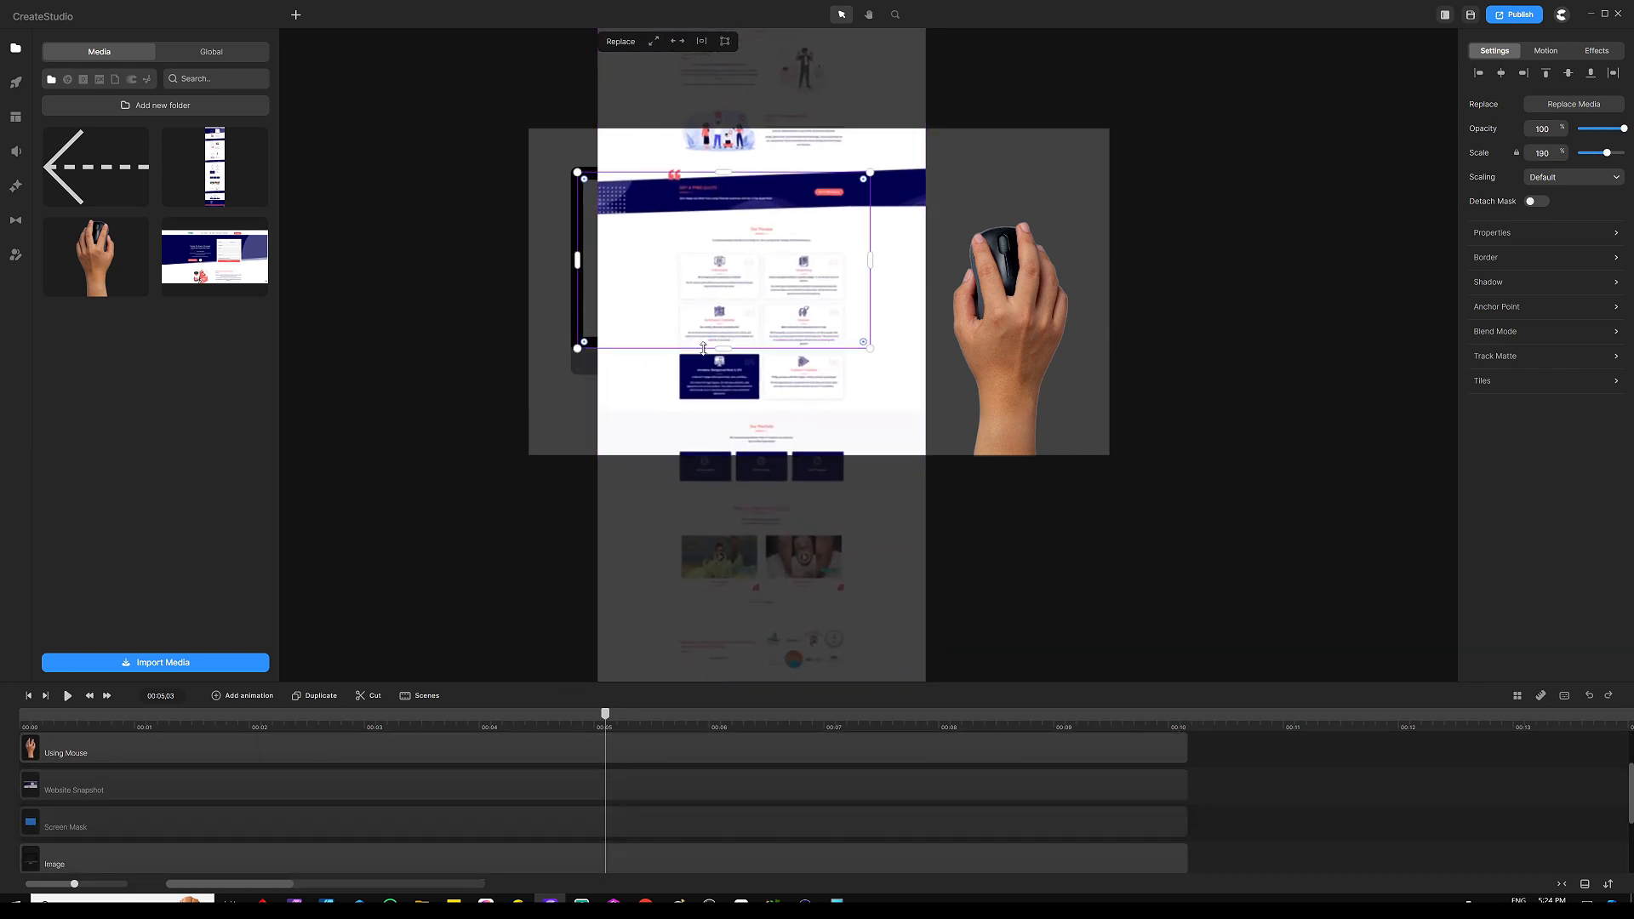
left_click_drag(735, 385, 686, 389)
scroll(694, 387, "down", 5)
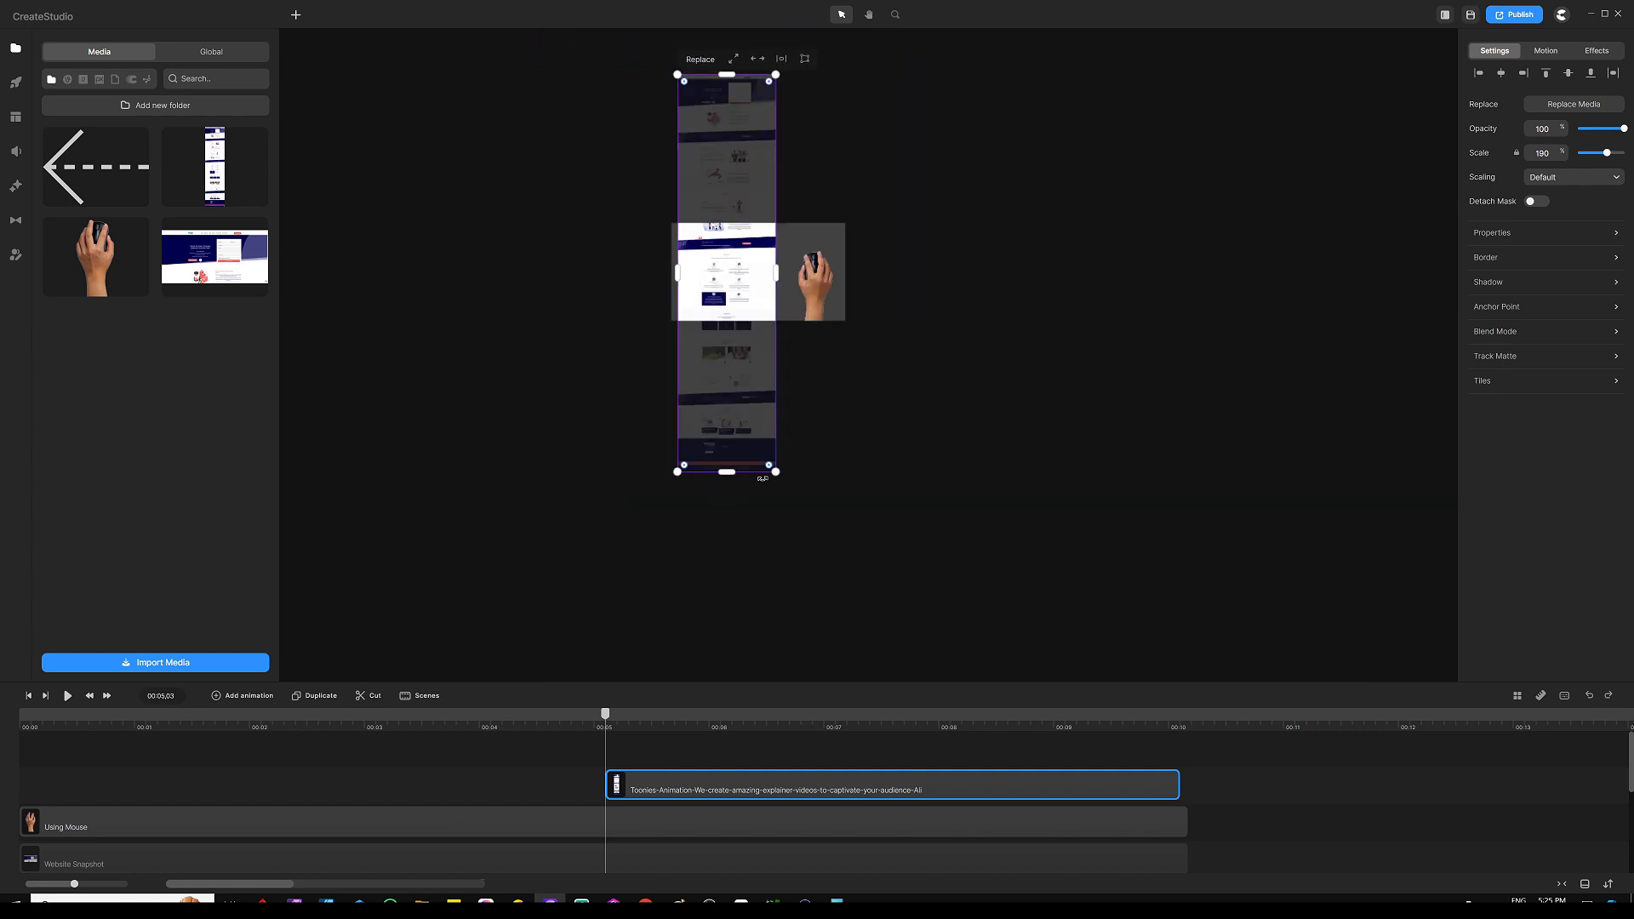
left_click_drag(775, 471, 770, 449)
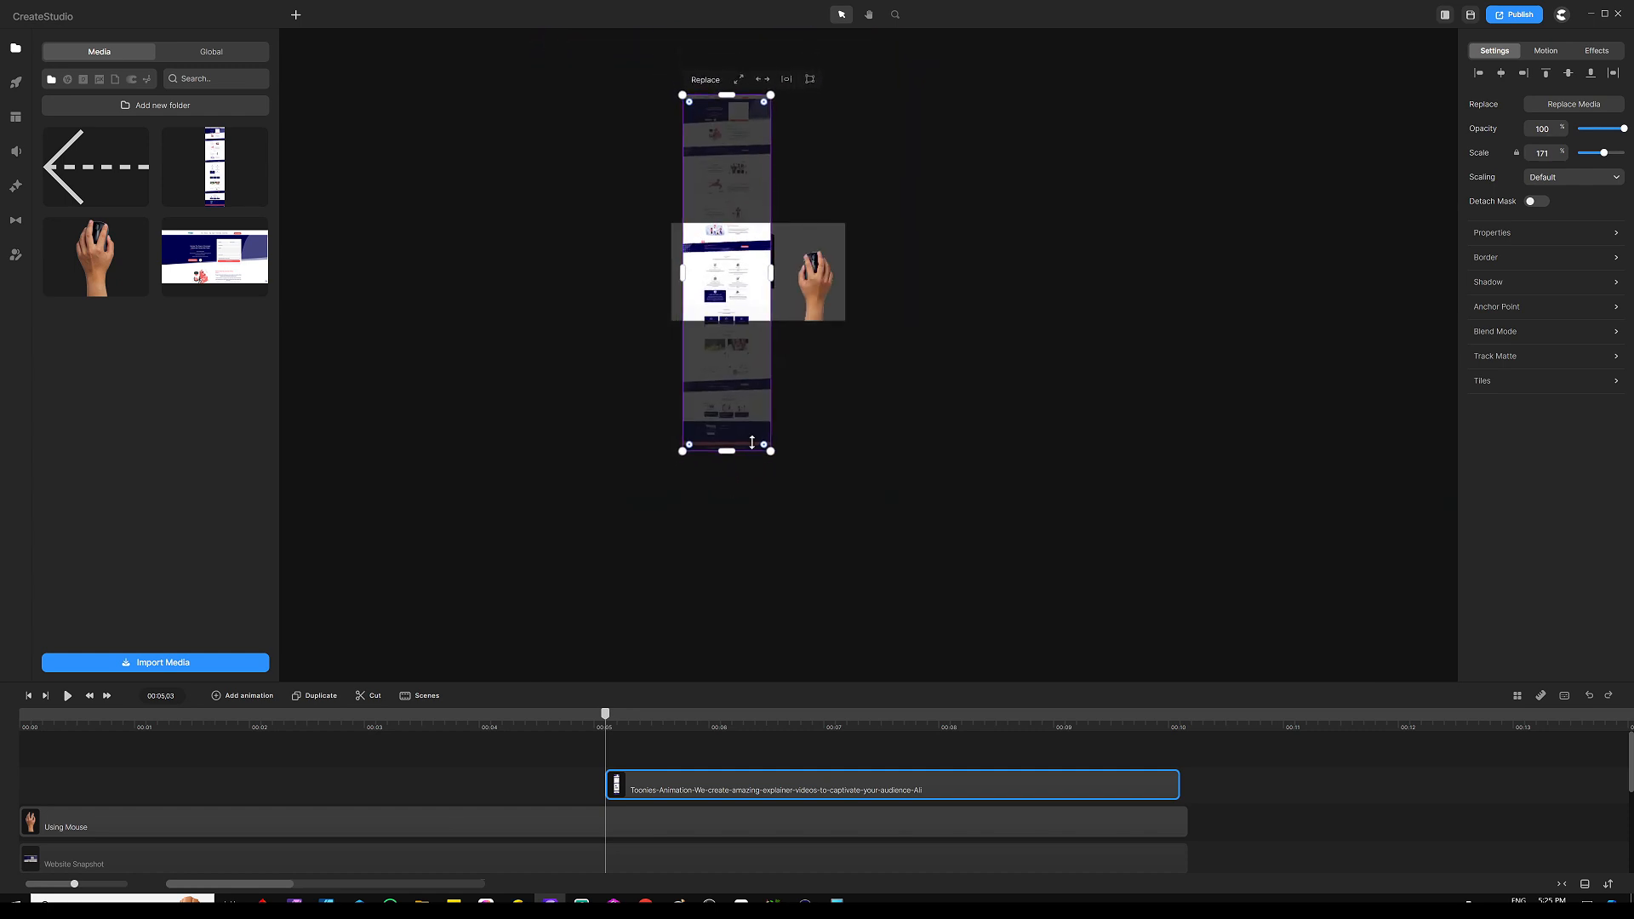
Position the full-page screenshot so its header lines up with the upper edge of the iMac screen and its sides overlap the bezel evenly
scroll(717, 216, "up", 3)
scroll(716, 216, "up", 2)
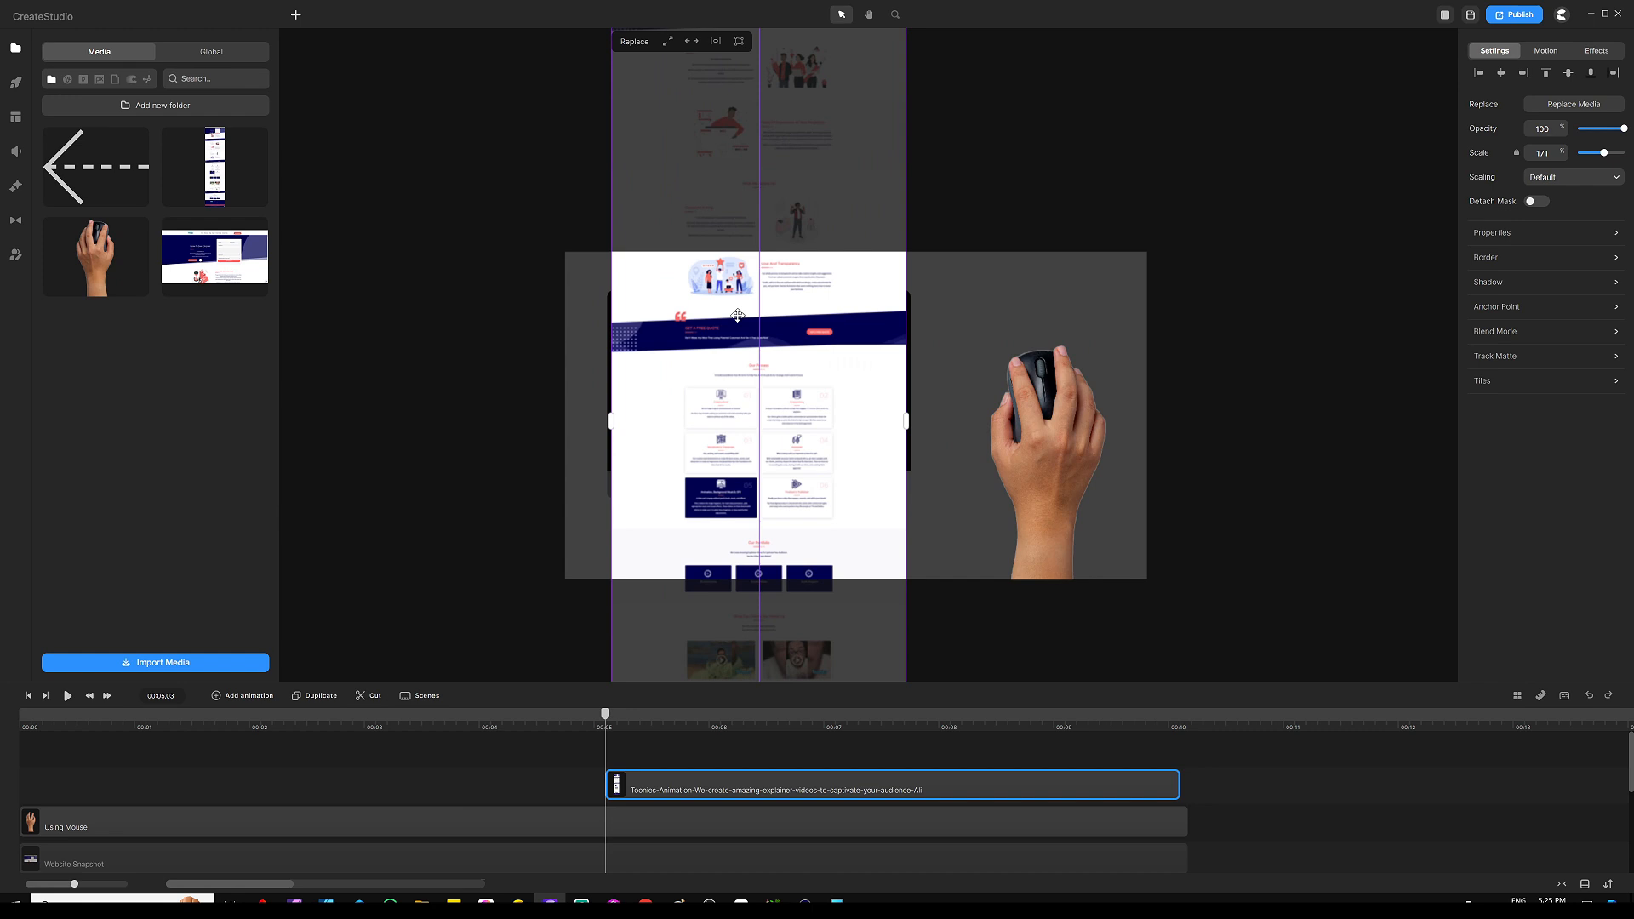
left_click_drag(739, 315, 743, 316)
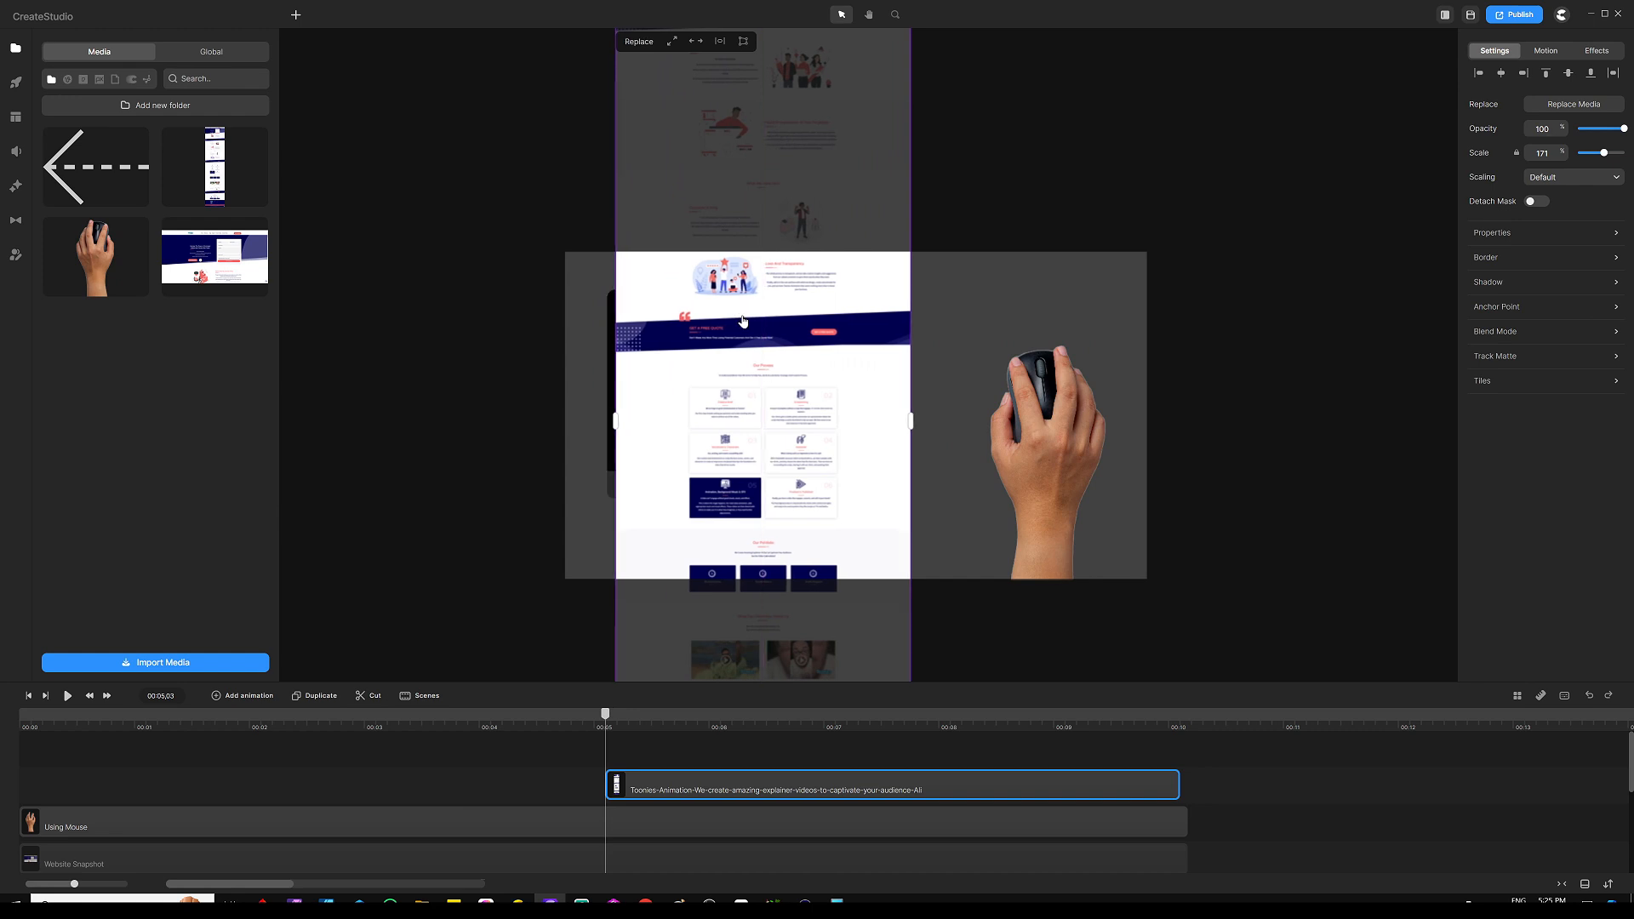
scroll(743, 321, "up", 2)
left_click_drag(731, 170, 731, 352)
left_click_drag(737, 131, 719, 359)
left_click_drag(728, 170, 712, 315)
mouse_move(712, 203)
left_mouse_down()
mouse_move(702, 272)
mouse_move(703, 214)
left_mouse_up()
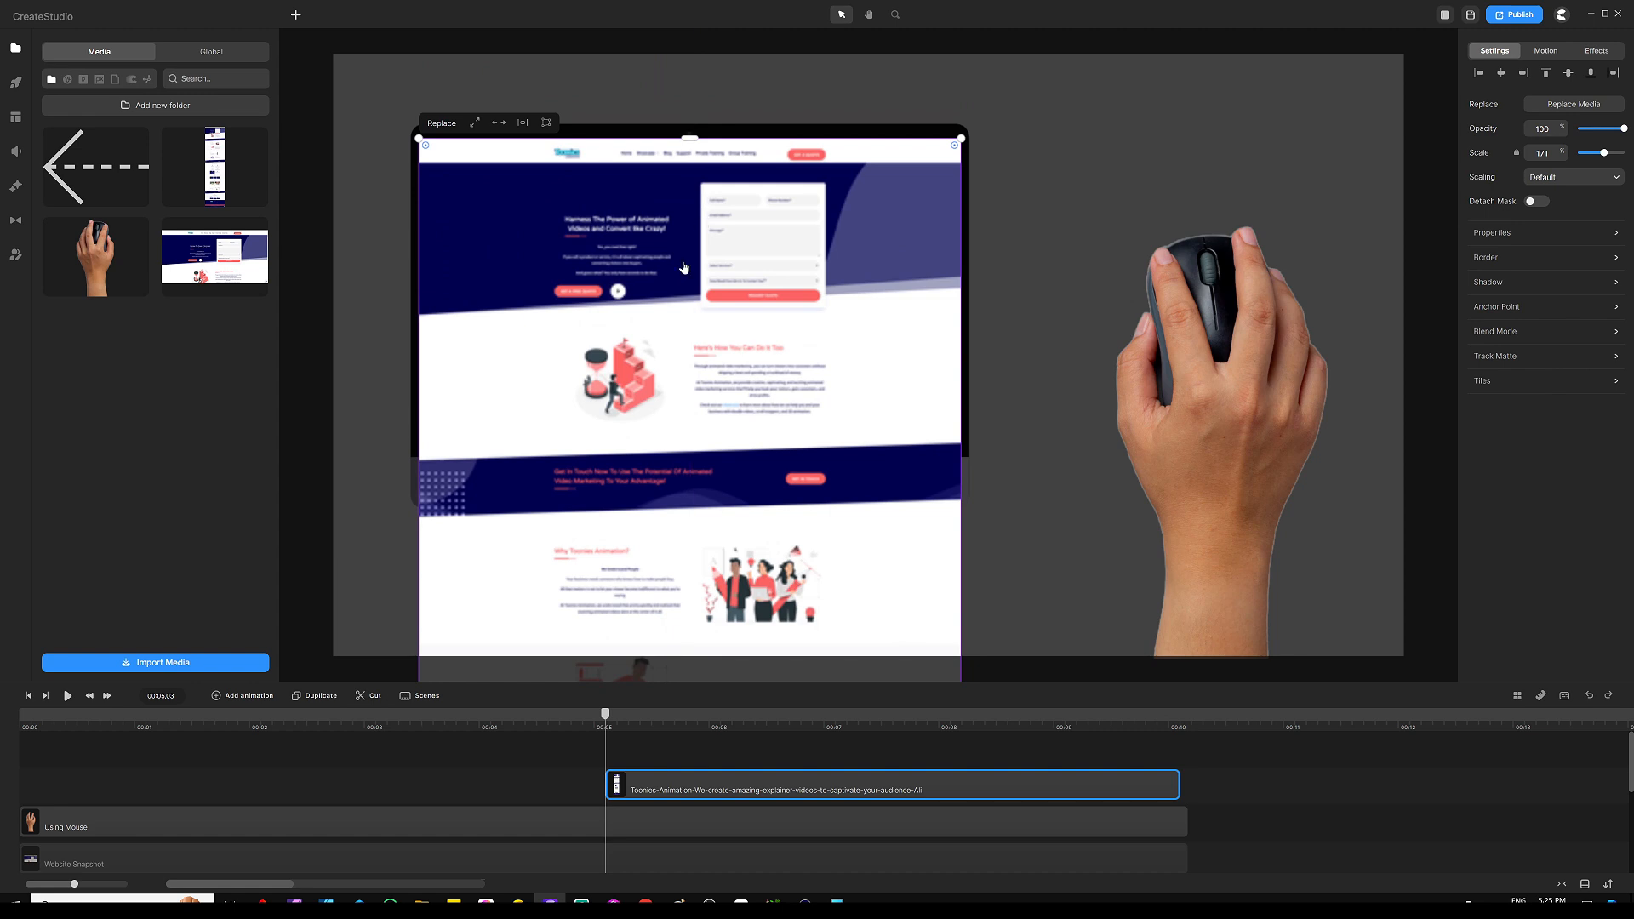
left_click(681, 749)
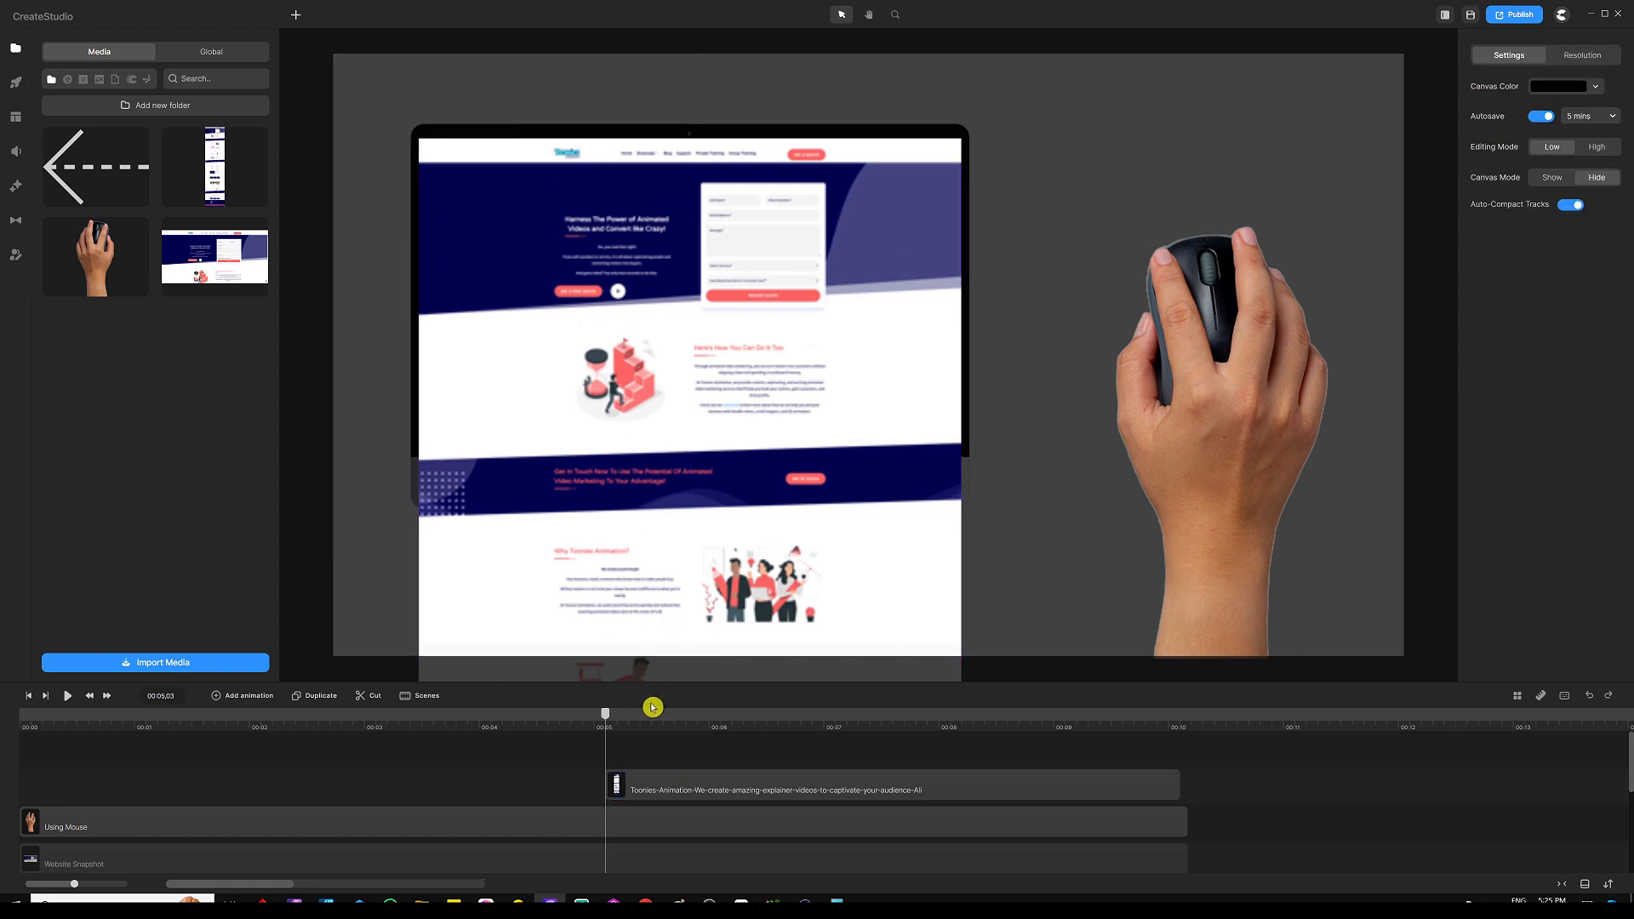
Enlarge the timeline area to show all layers and return the playhead to the start
left_click_drag(680, 682, 686, 593)
left_click(664, 652)
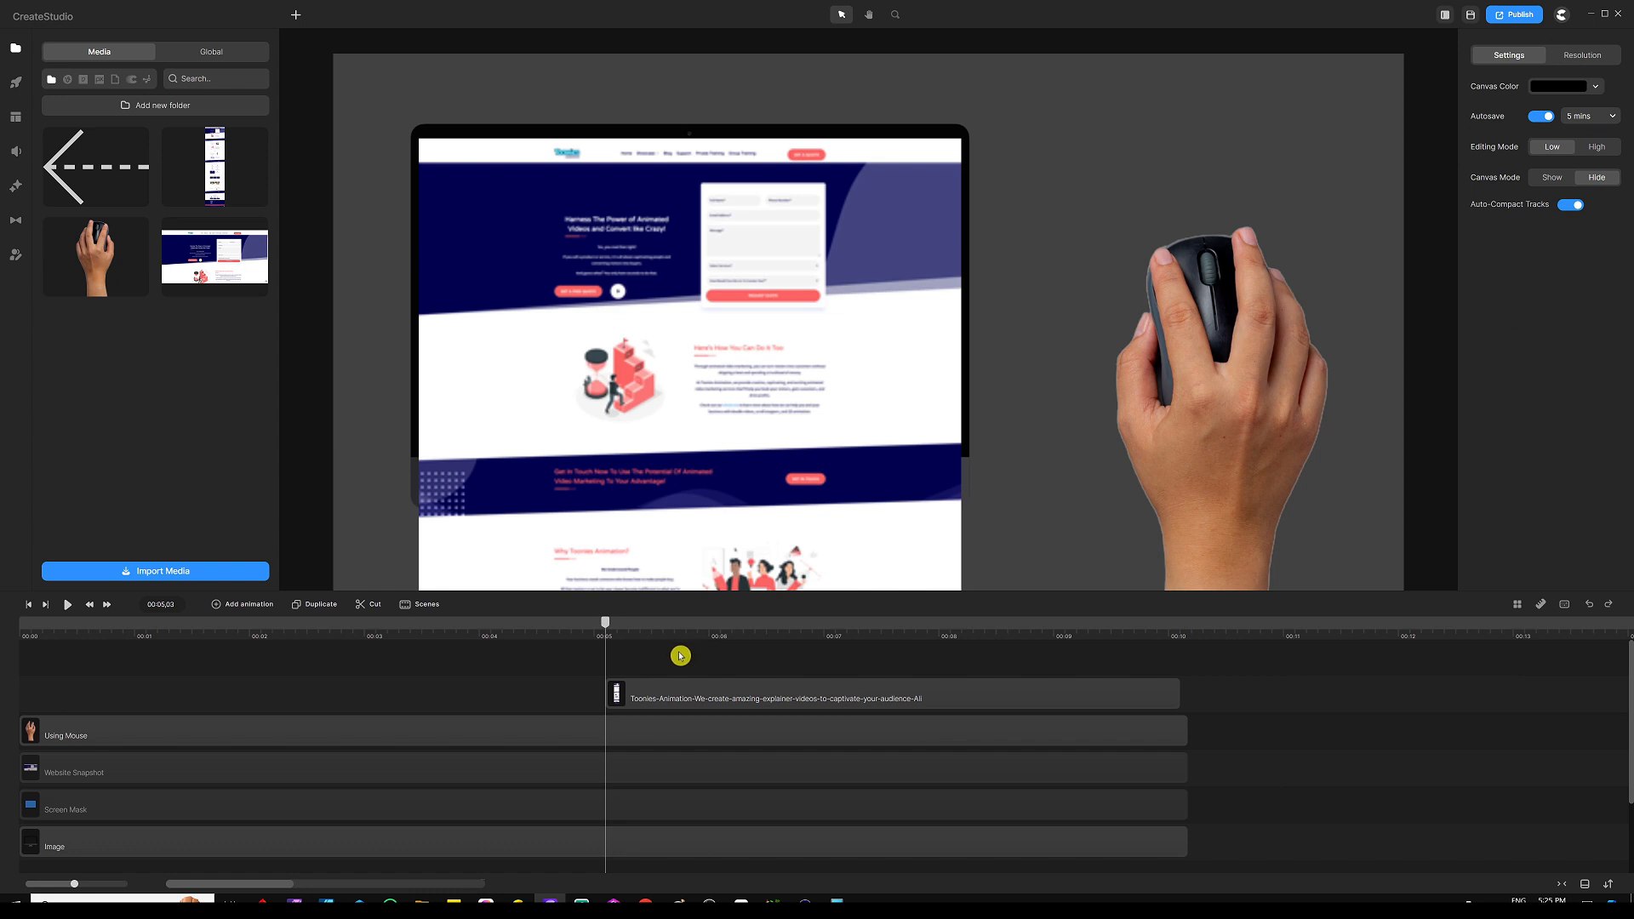
left_click_drag(604, 623, 11, 629)
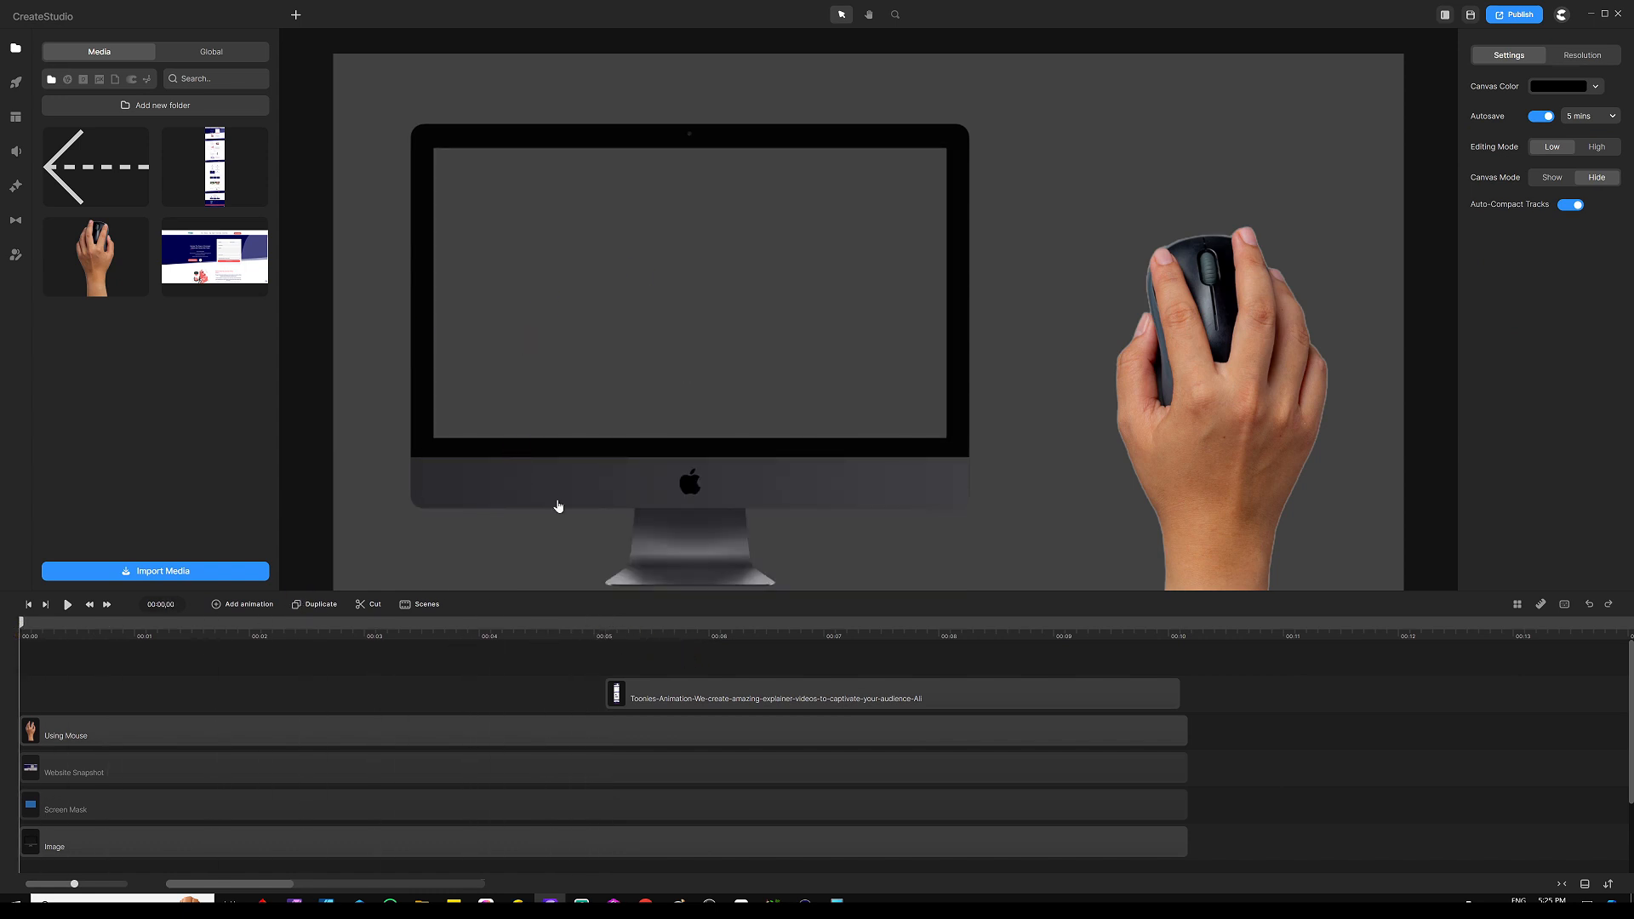
Make the Website Snapshot layer visible again
left_click(222, 773)
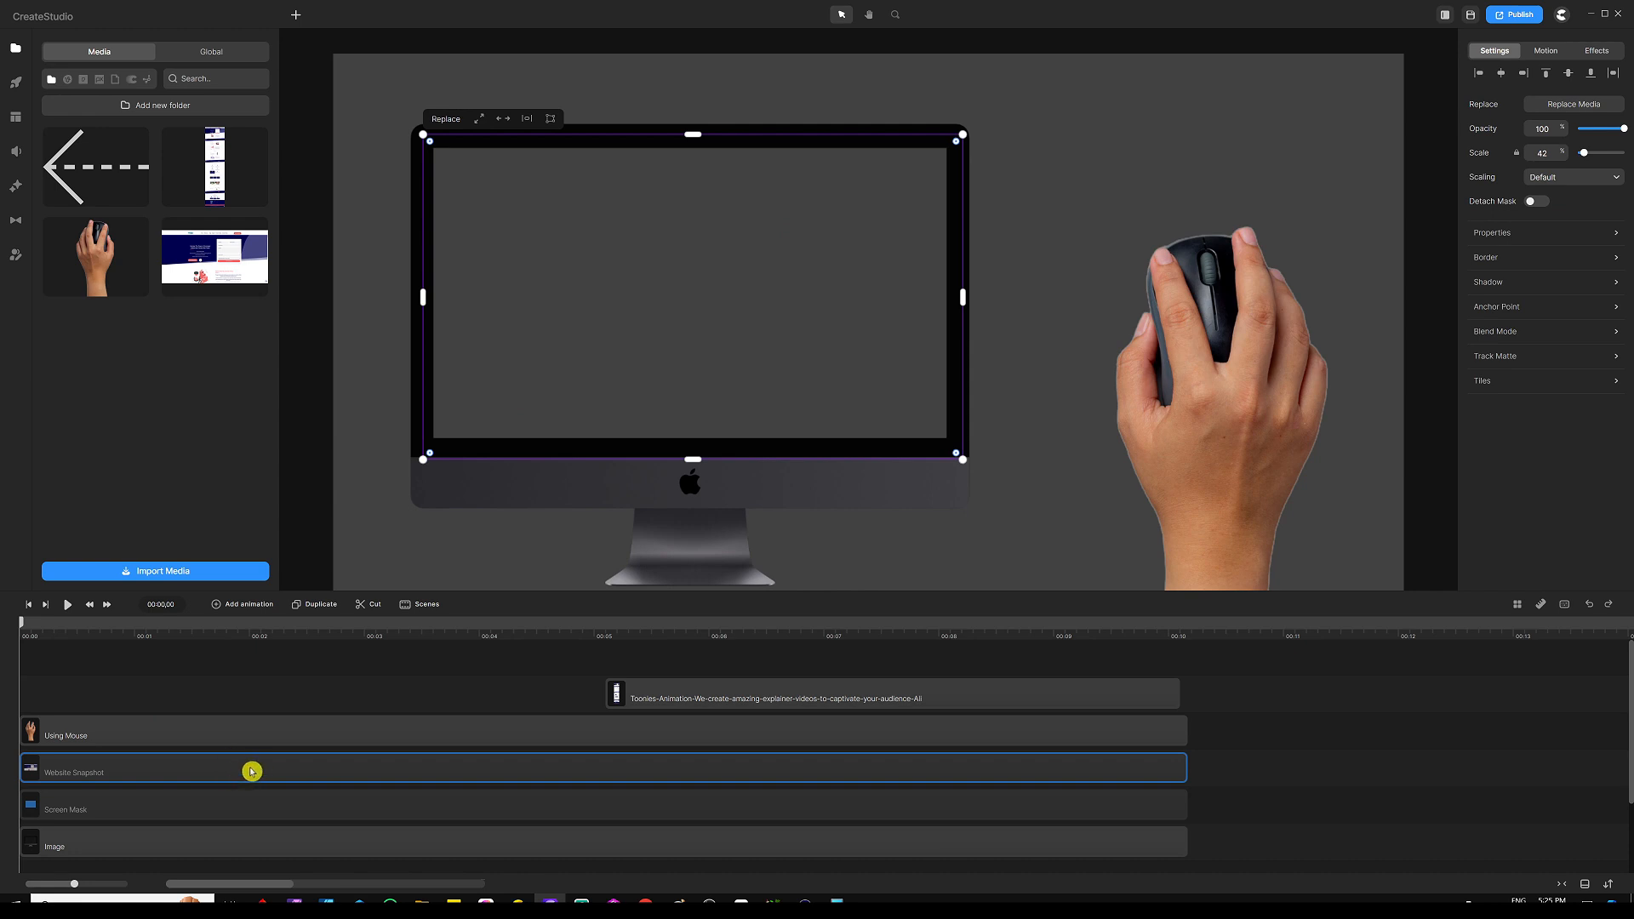
right_click(258, 771)
left_click(300, 652)
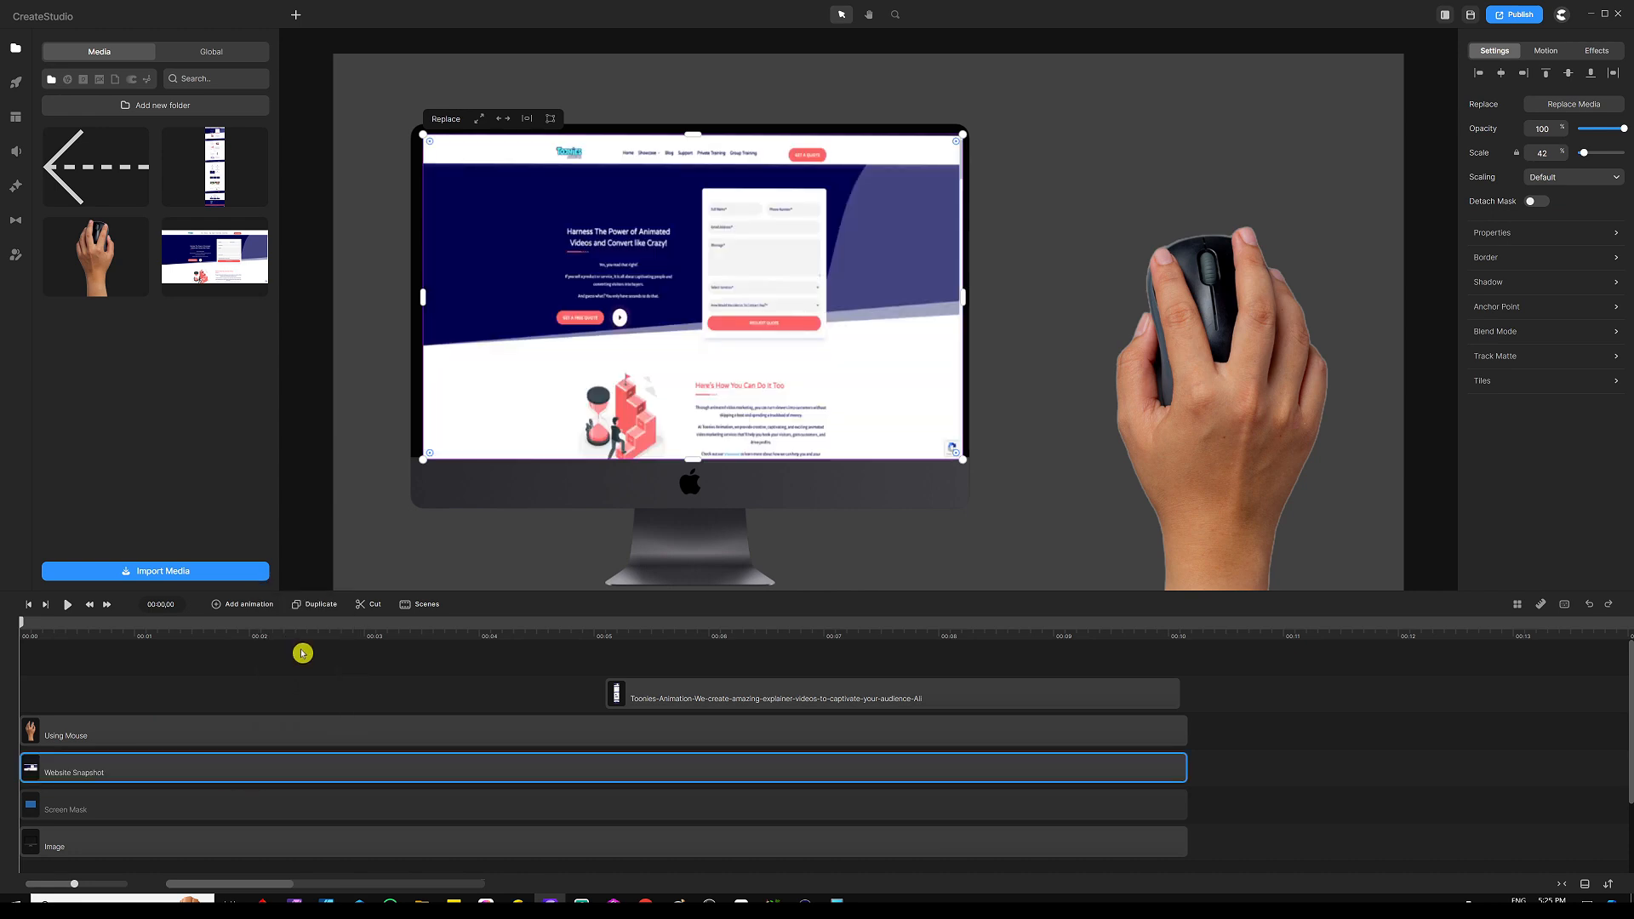
left_click(349, 692)
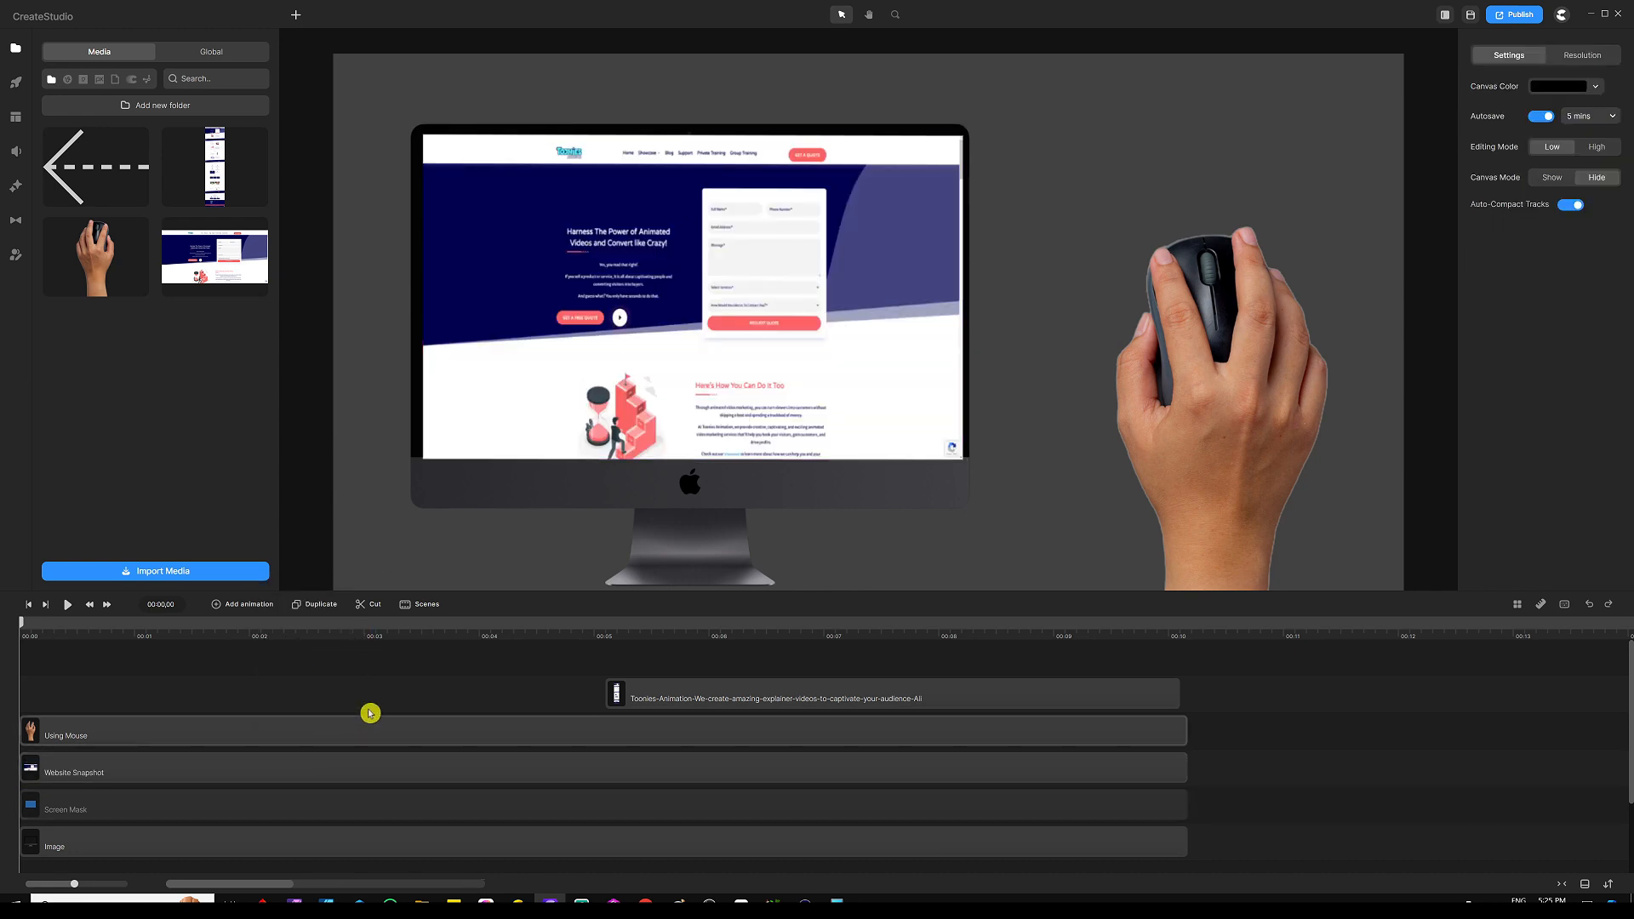
Move the full-page screenshot clip up one track, ending with the other layers, and place the iMac image layer directly above Using Mouse
left_click_drag(678, 690, 687, 671)
left_click(482, 675)
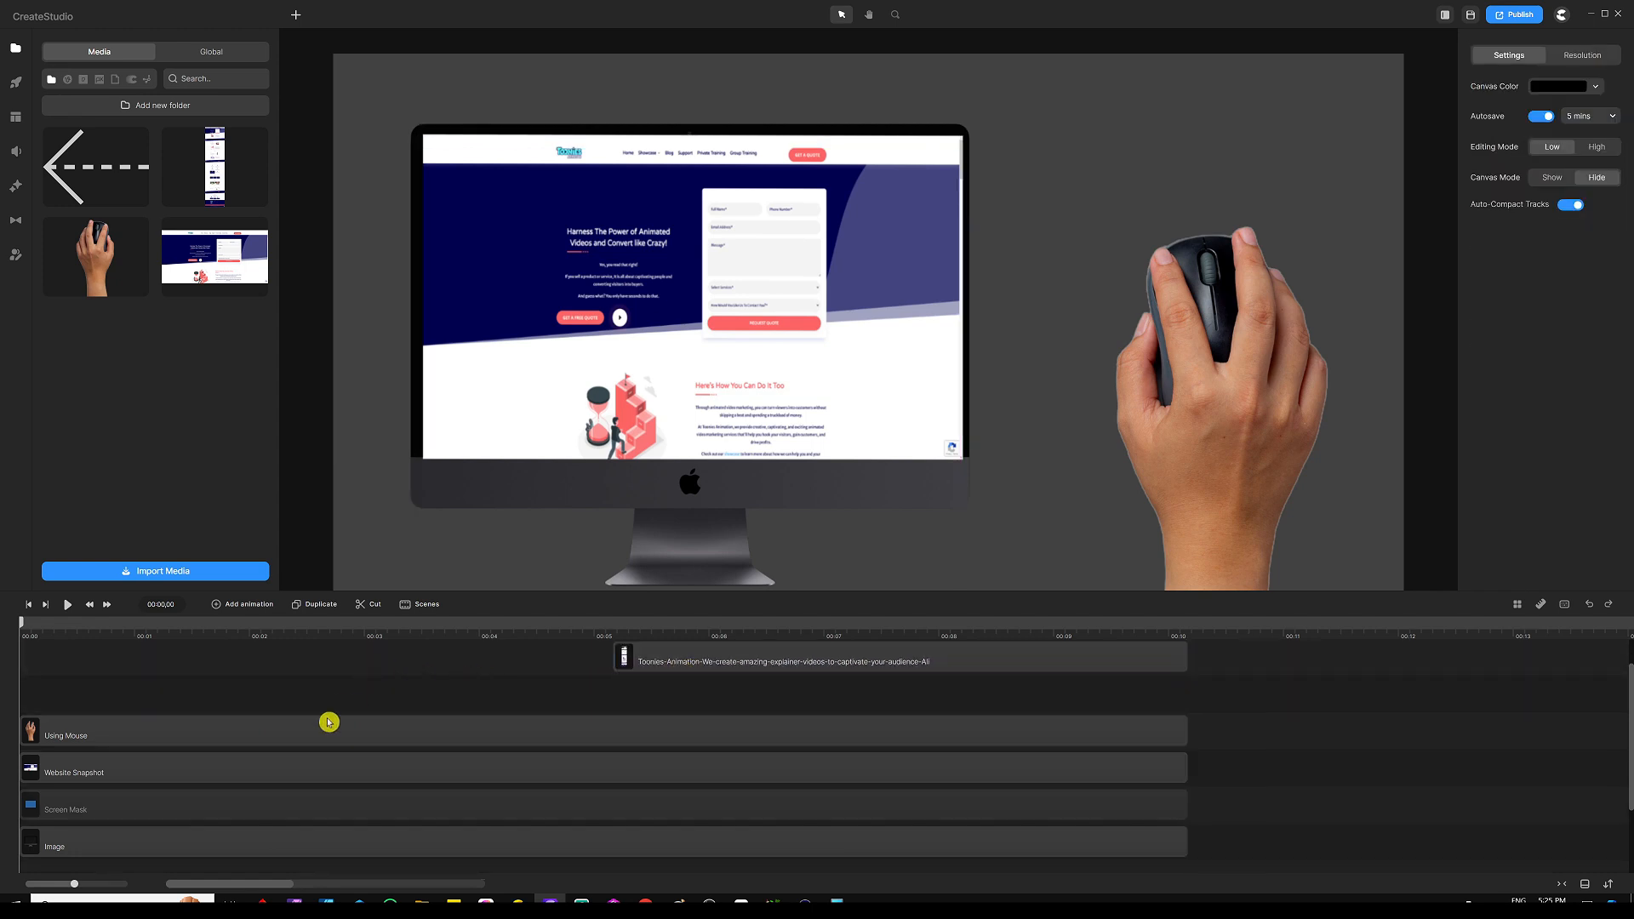
left_click_drag(319, 847, 314, 698)
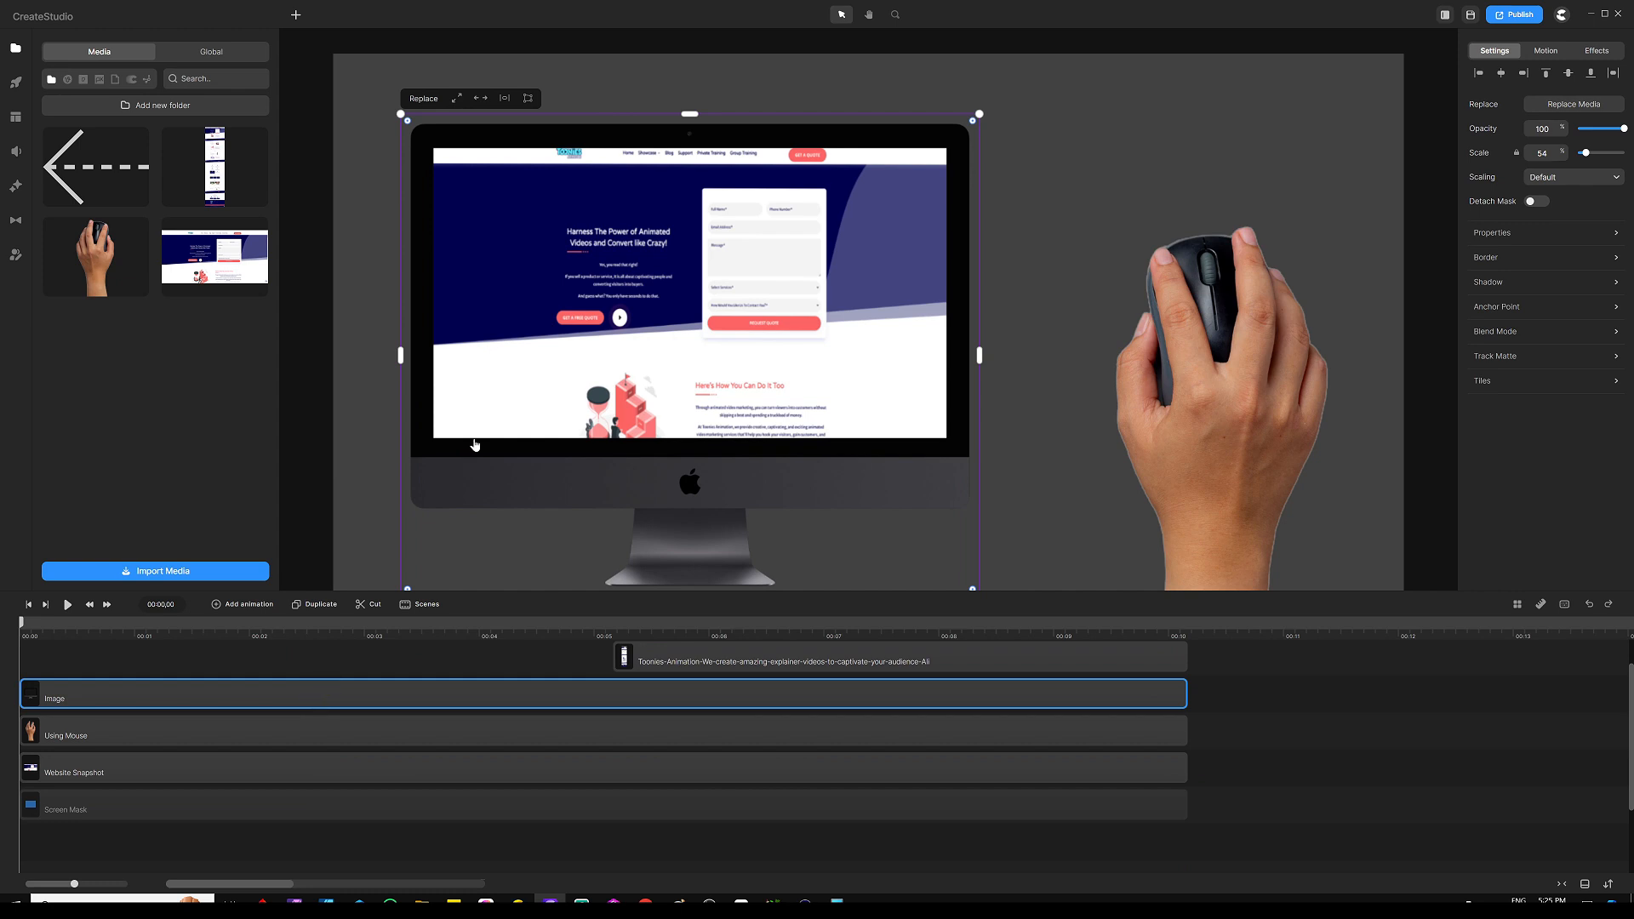
left_click(468, 668)
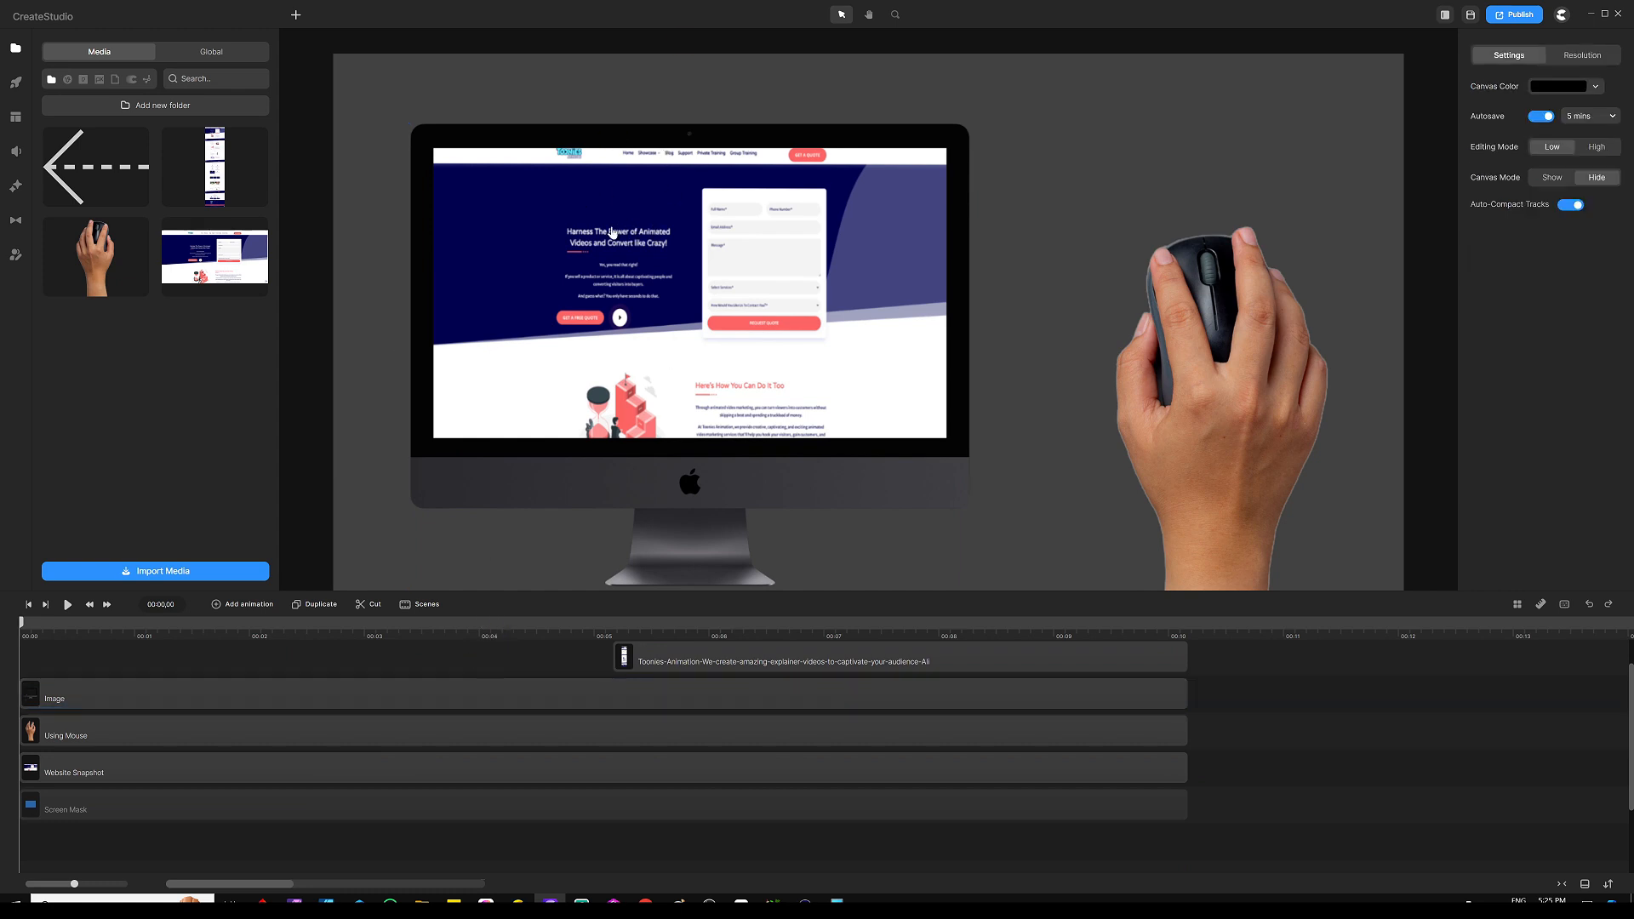
Nudge the Website Snapshot down until its logo and navigation bar sit fully inside the iMac screen
left_click(336, 770)
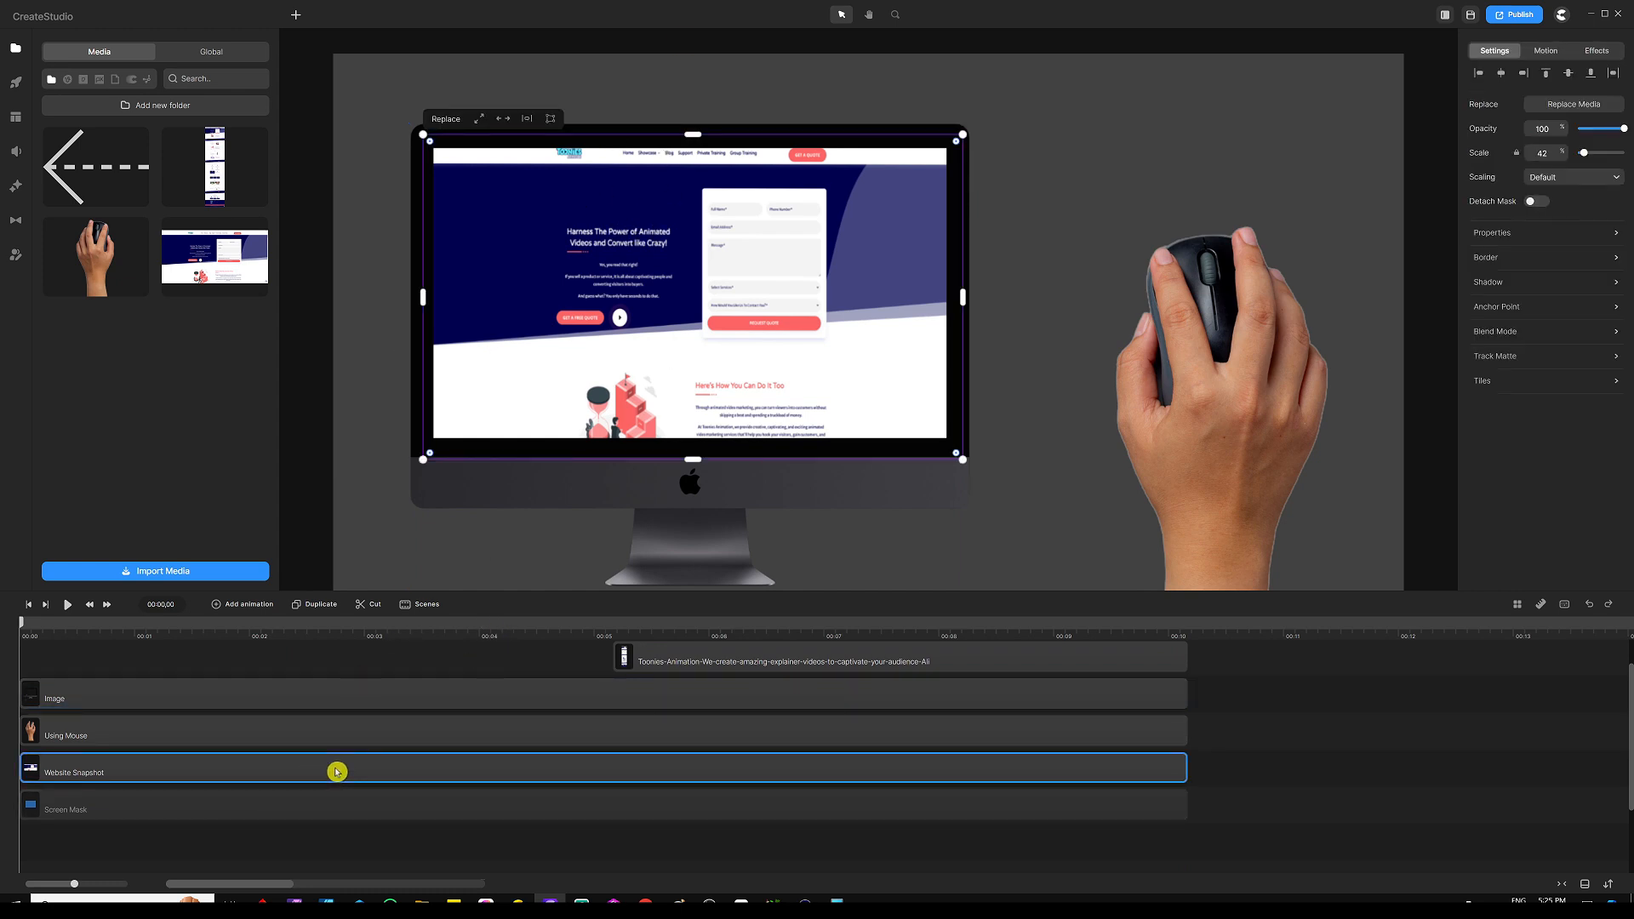
key("Down")
key("Down")
key("Down")
key("Down")
key("Down")
key("Down")
key("Down")
key("Down")
key("Down")
key("Down")
key("Down")
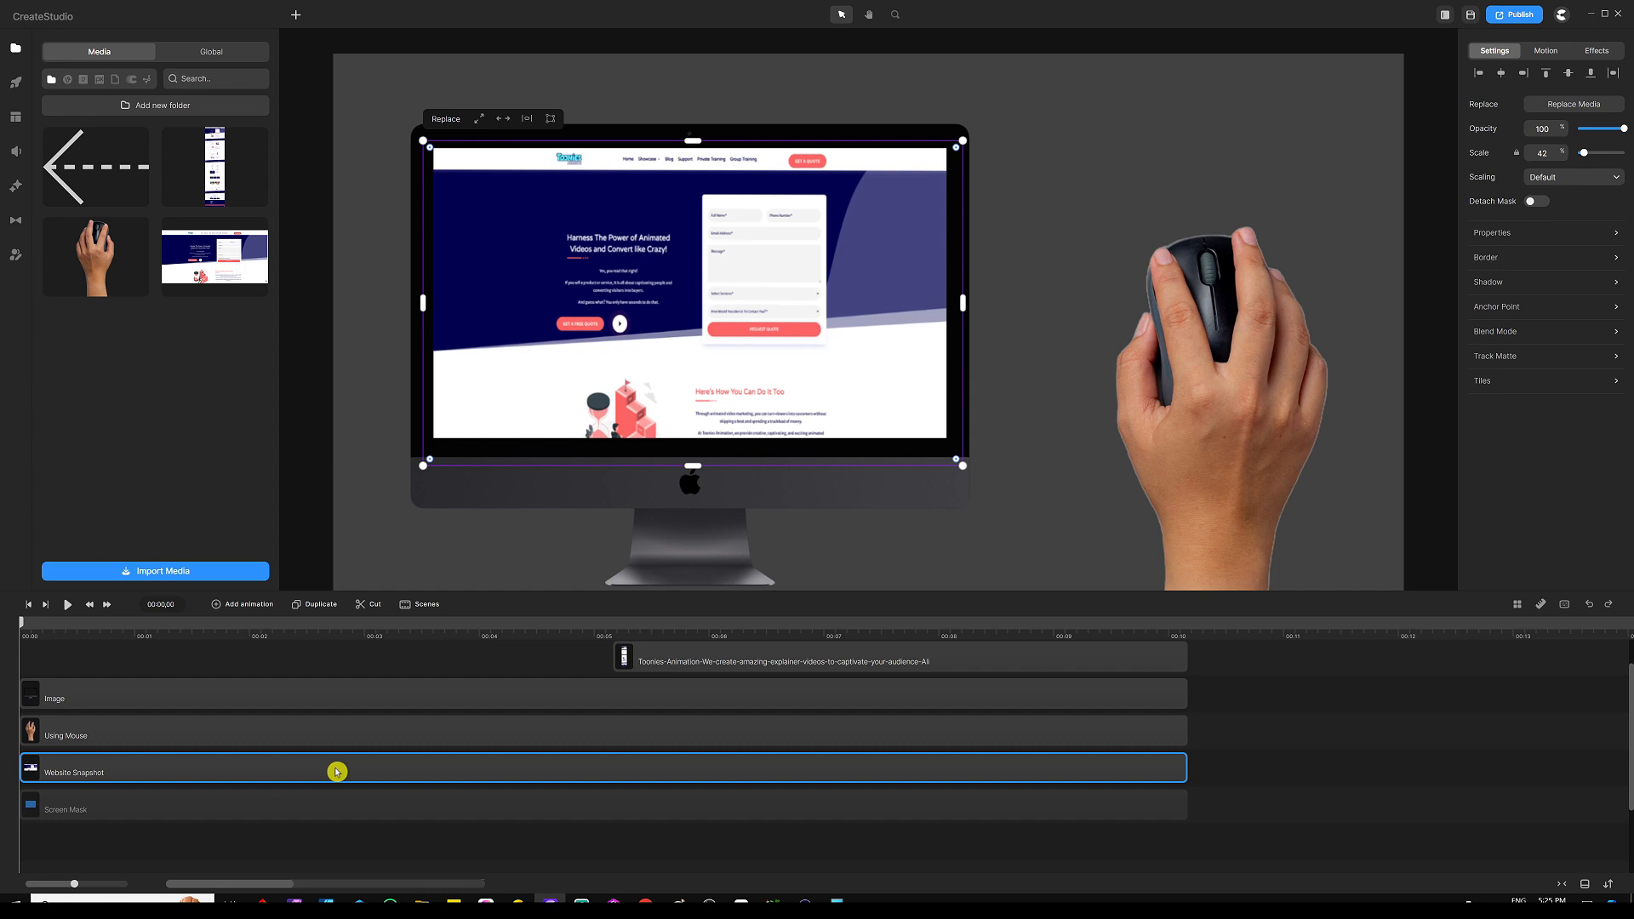
key("Down")
key("Down")
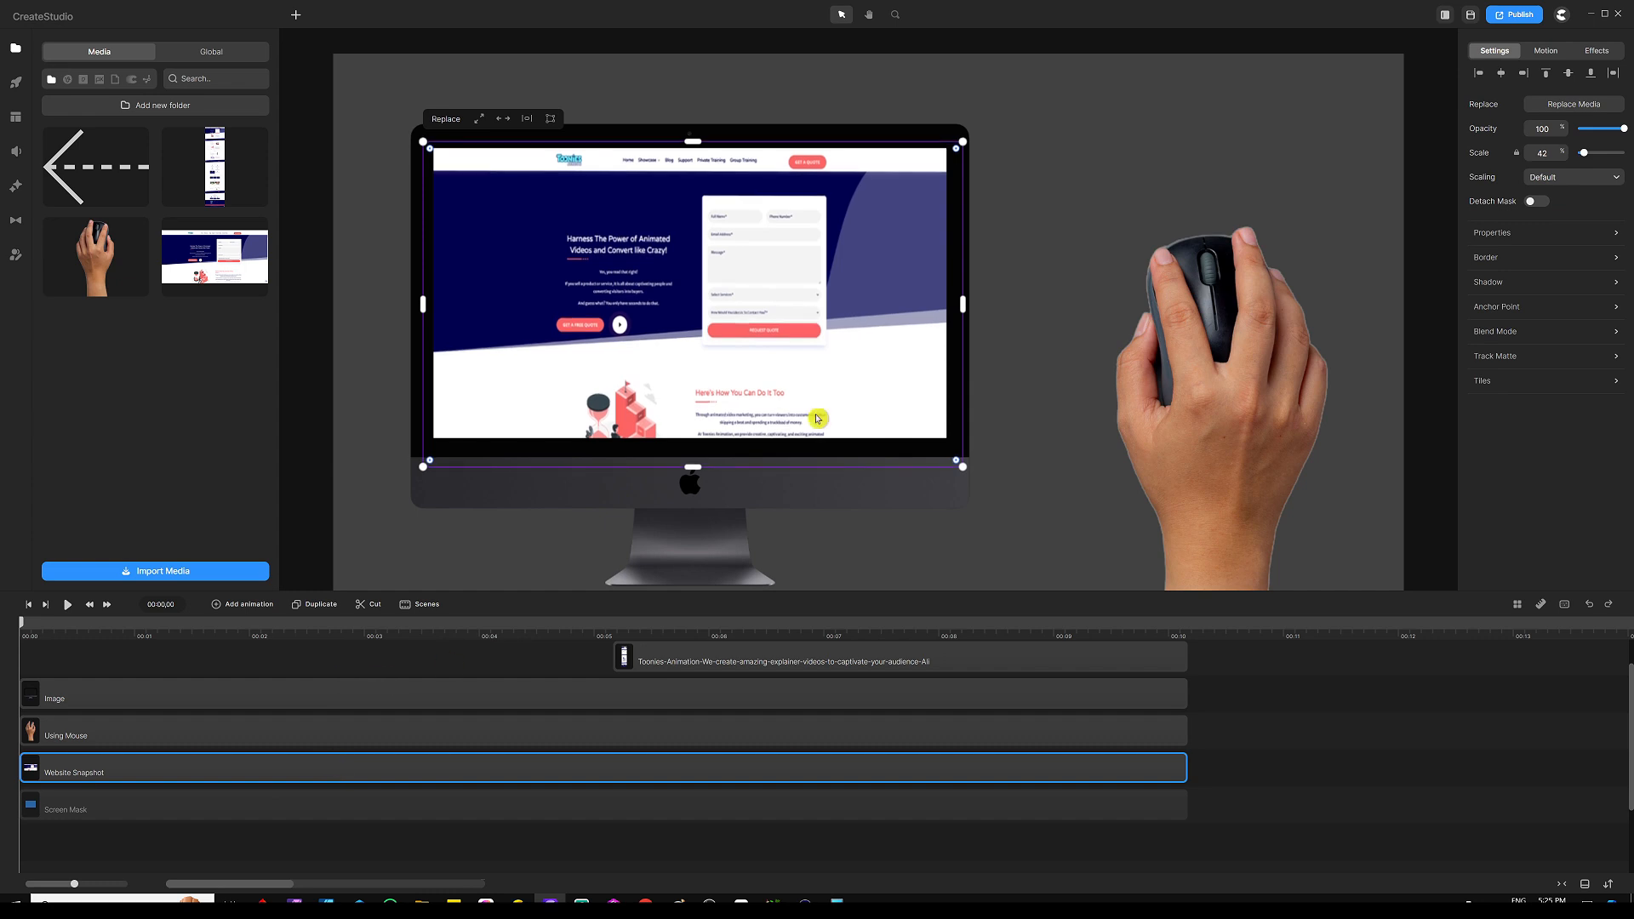
left_click(358, 662)
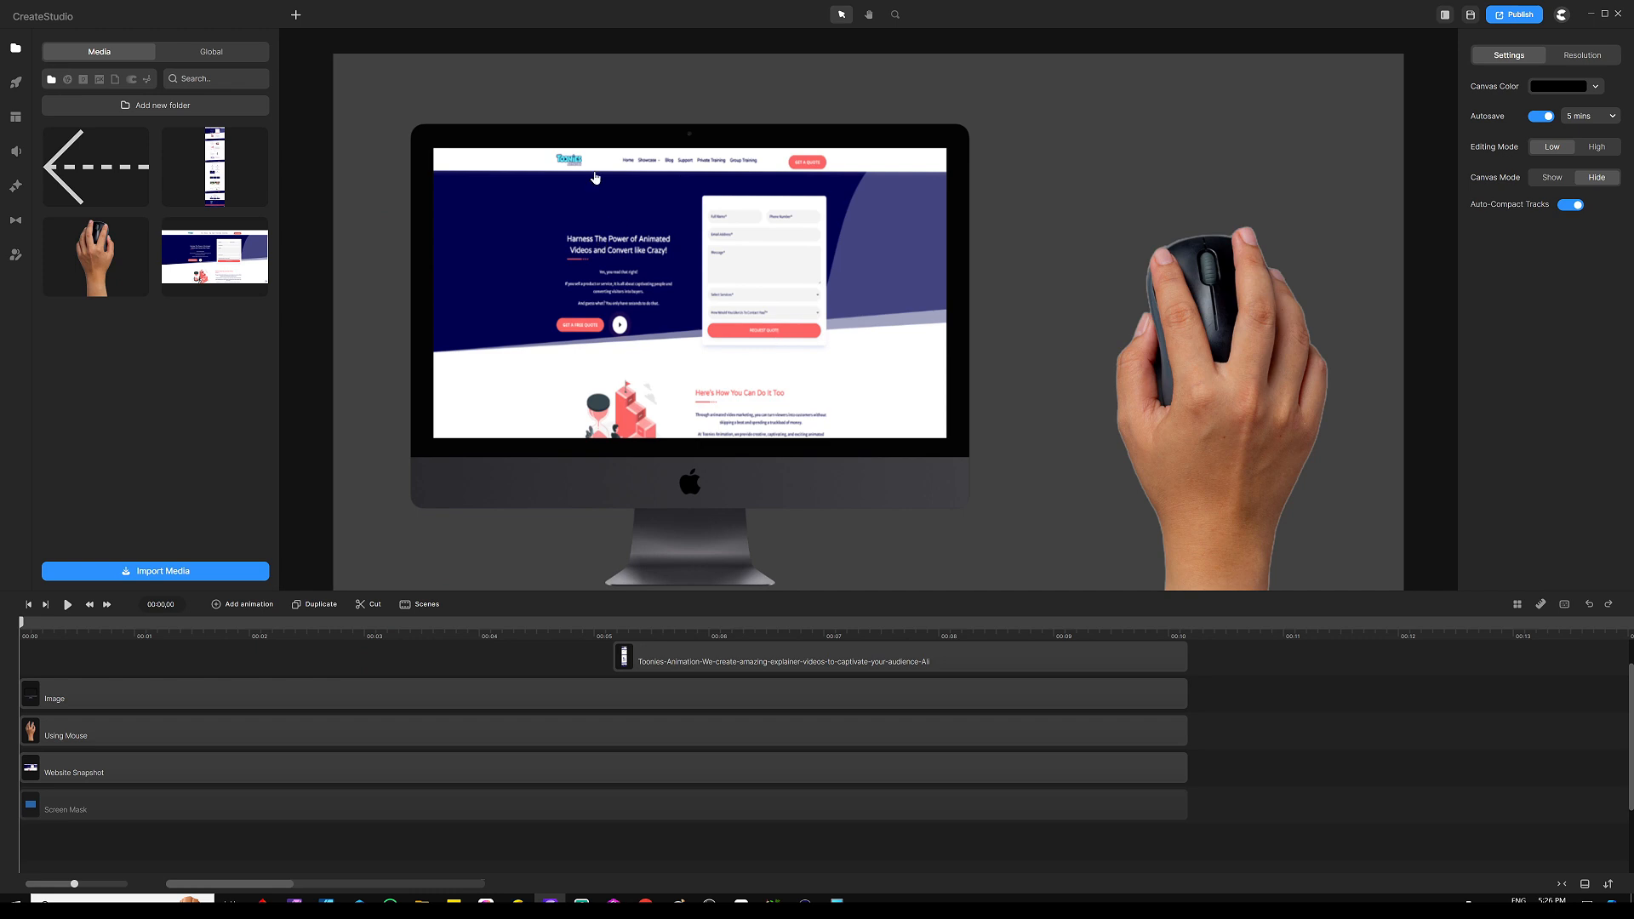
Open the Cursor category in the Studio elements library
left_click(15, 82)
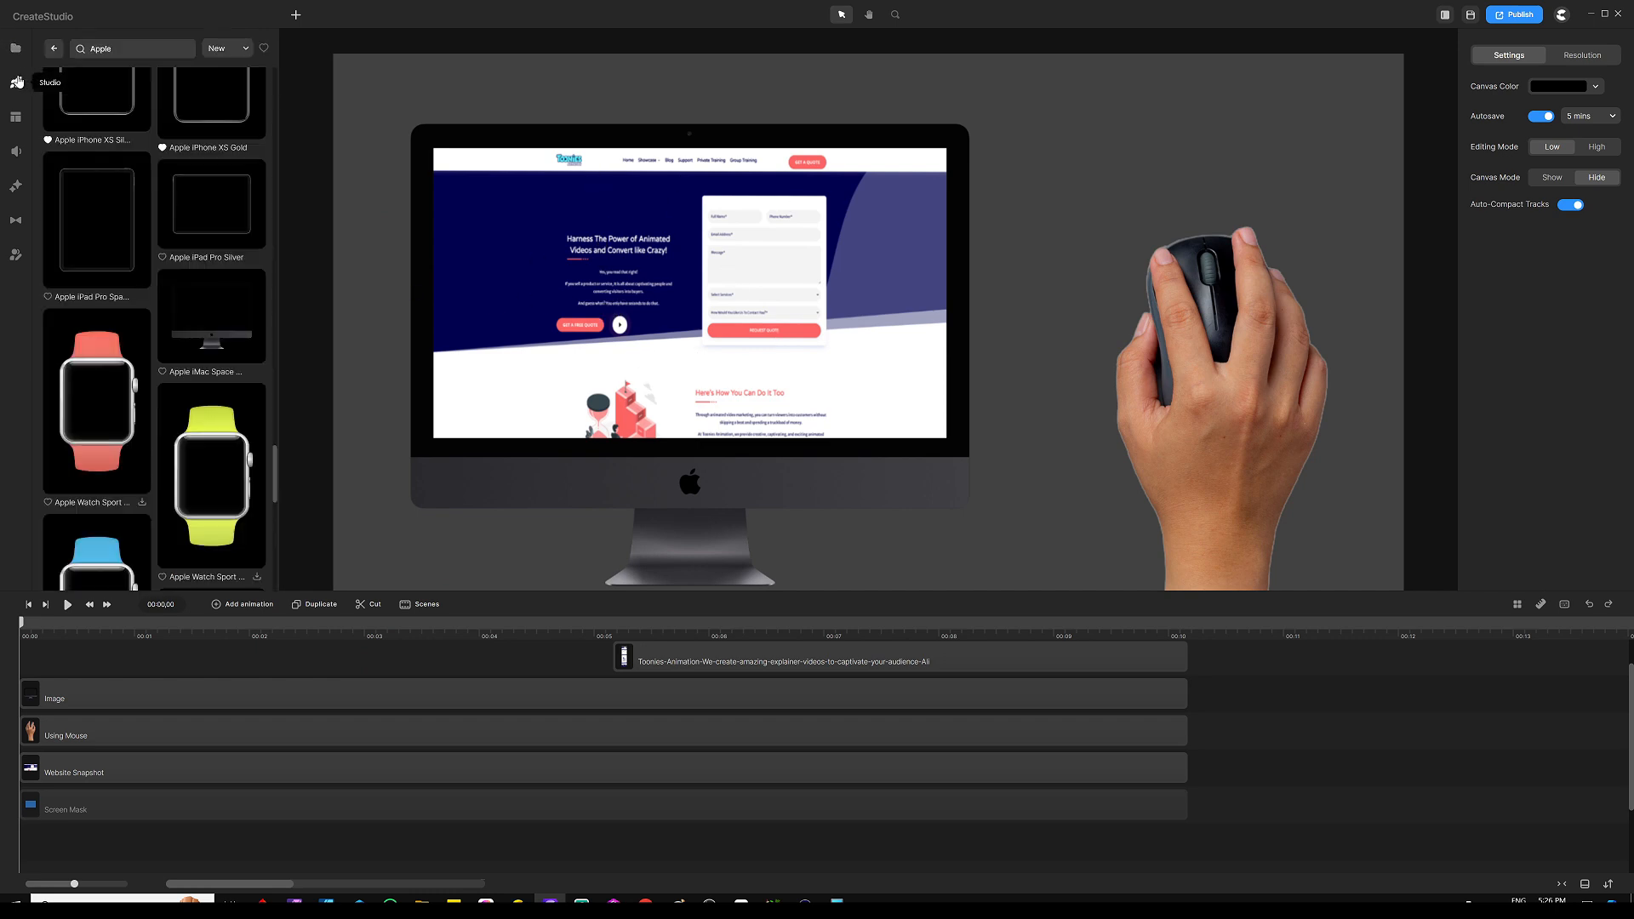
left_click(53, 50)
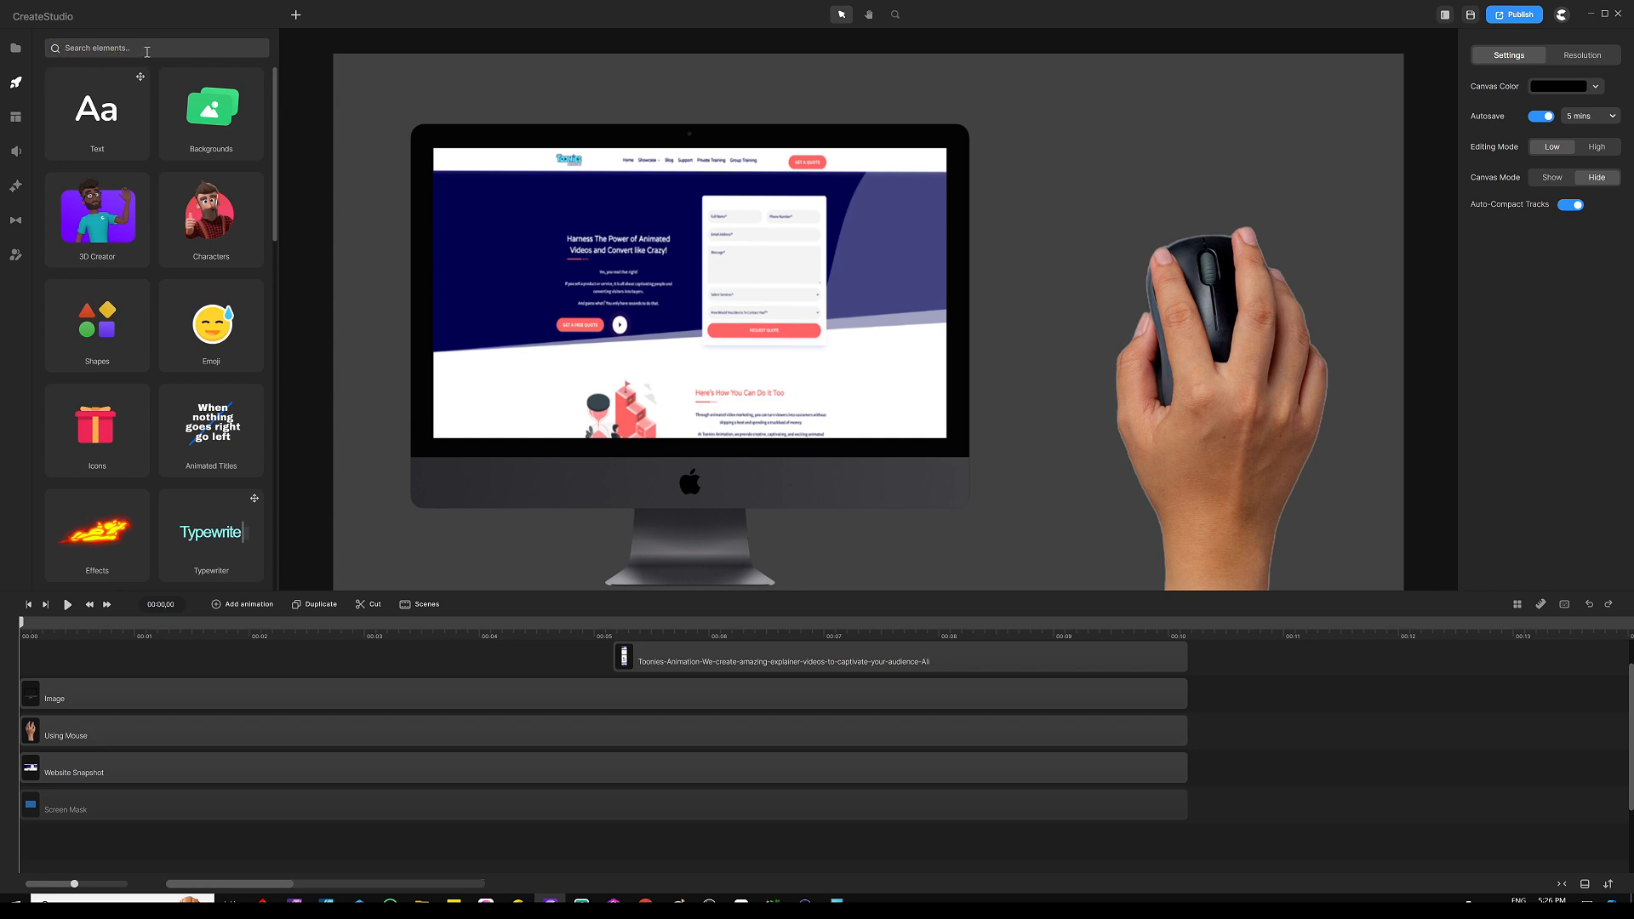
scroll(127, 222, "down", 10)
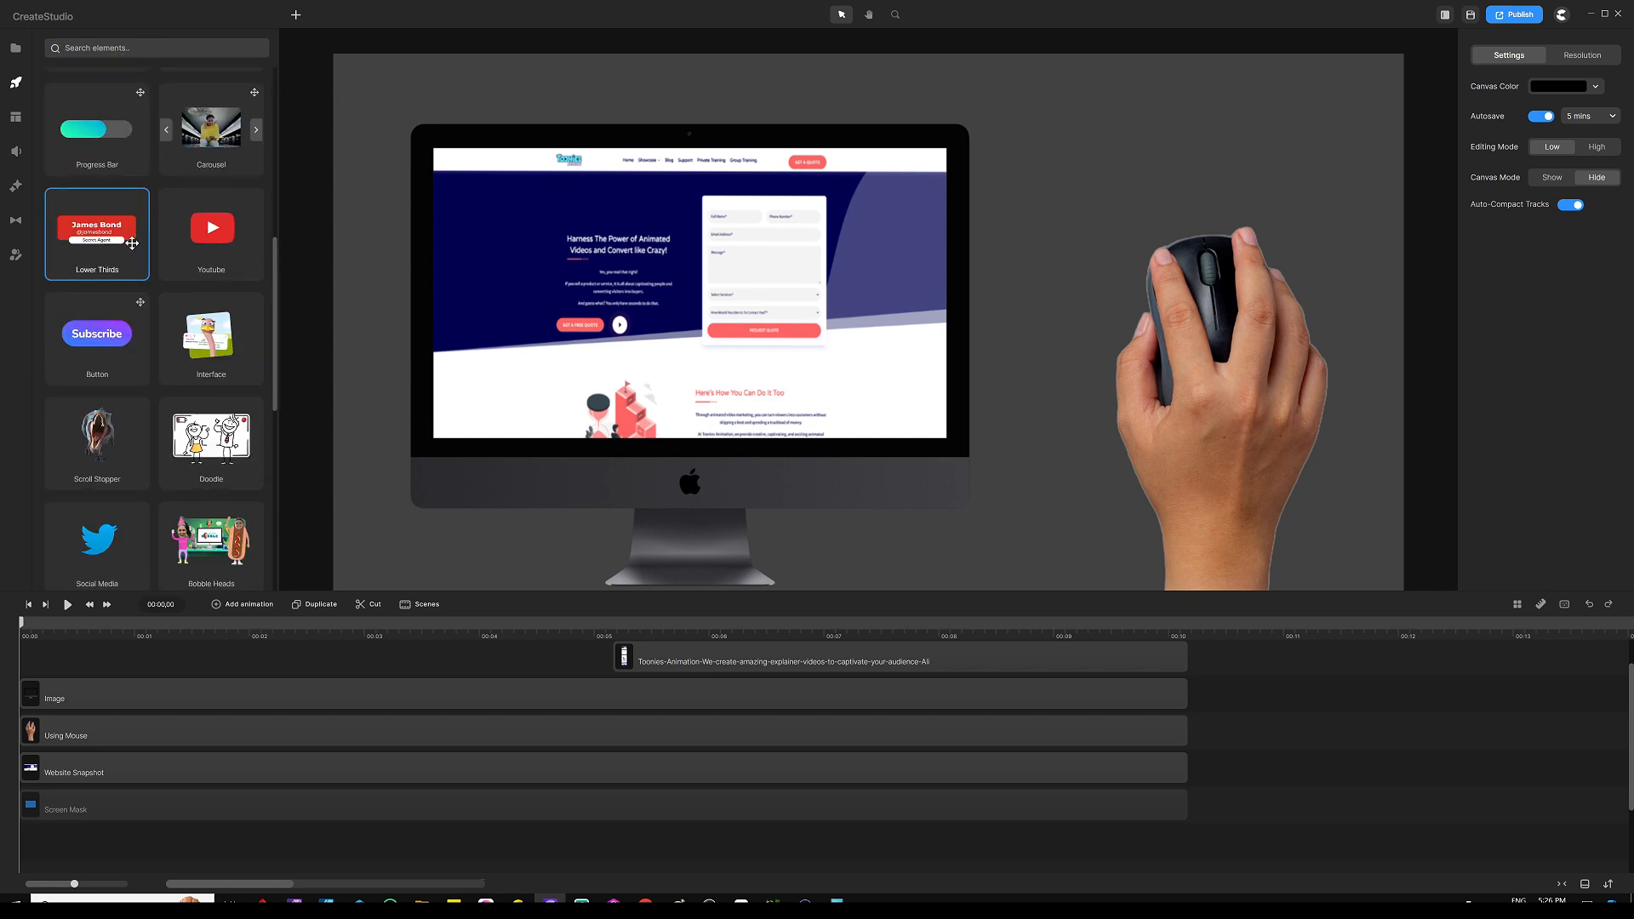
scroll(132, 243, "down", 6)
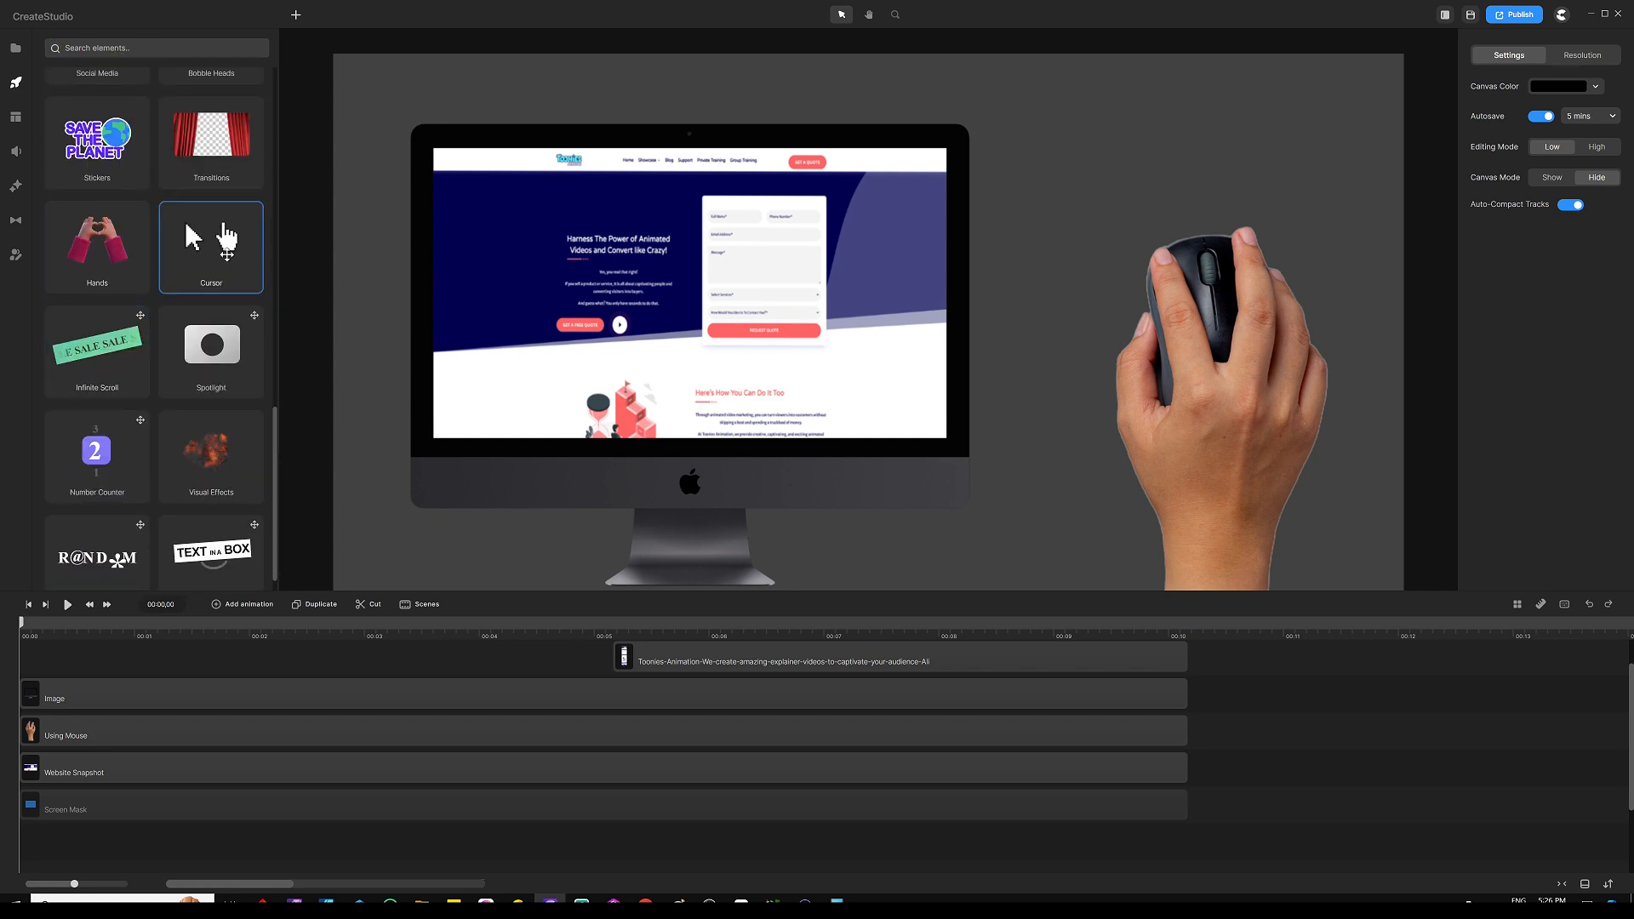
left_click(217, 255)
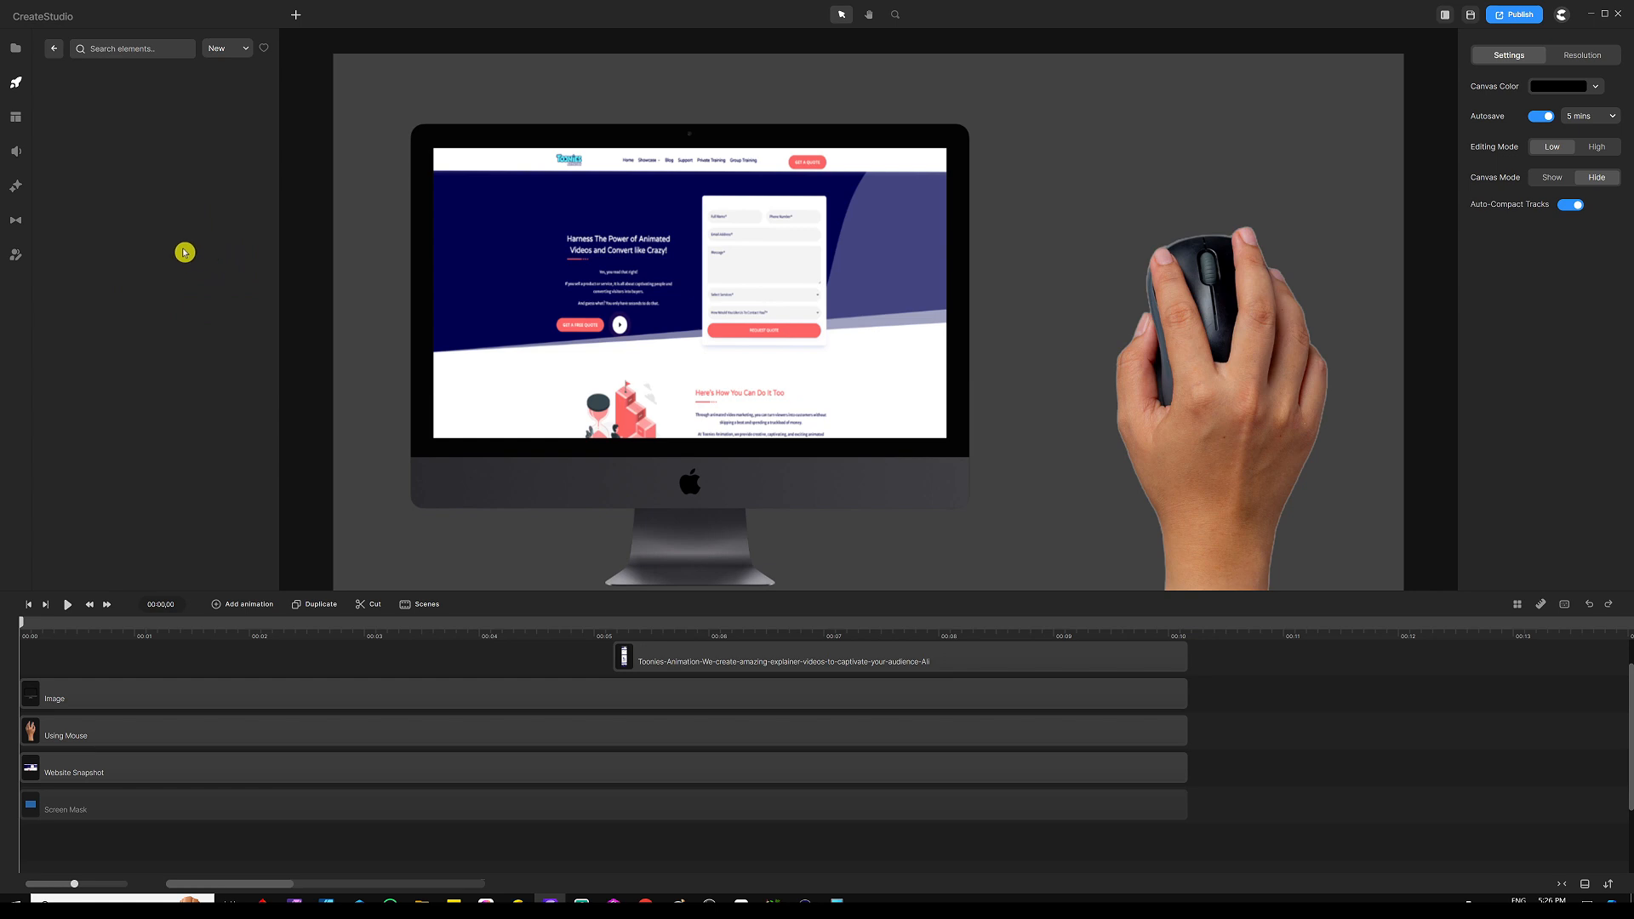
Add the Pointer Classic cursor to the canvas and scale it to about 16%, beside the form on the iMac screen
scroll(162, 238, "down", 1)
scroll(162, 236, "down", 8)
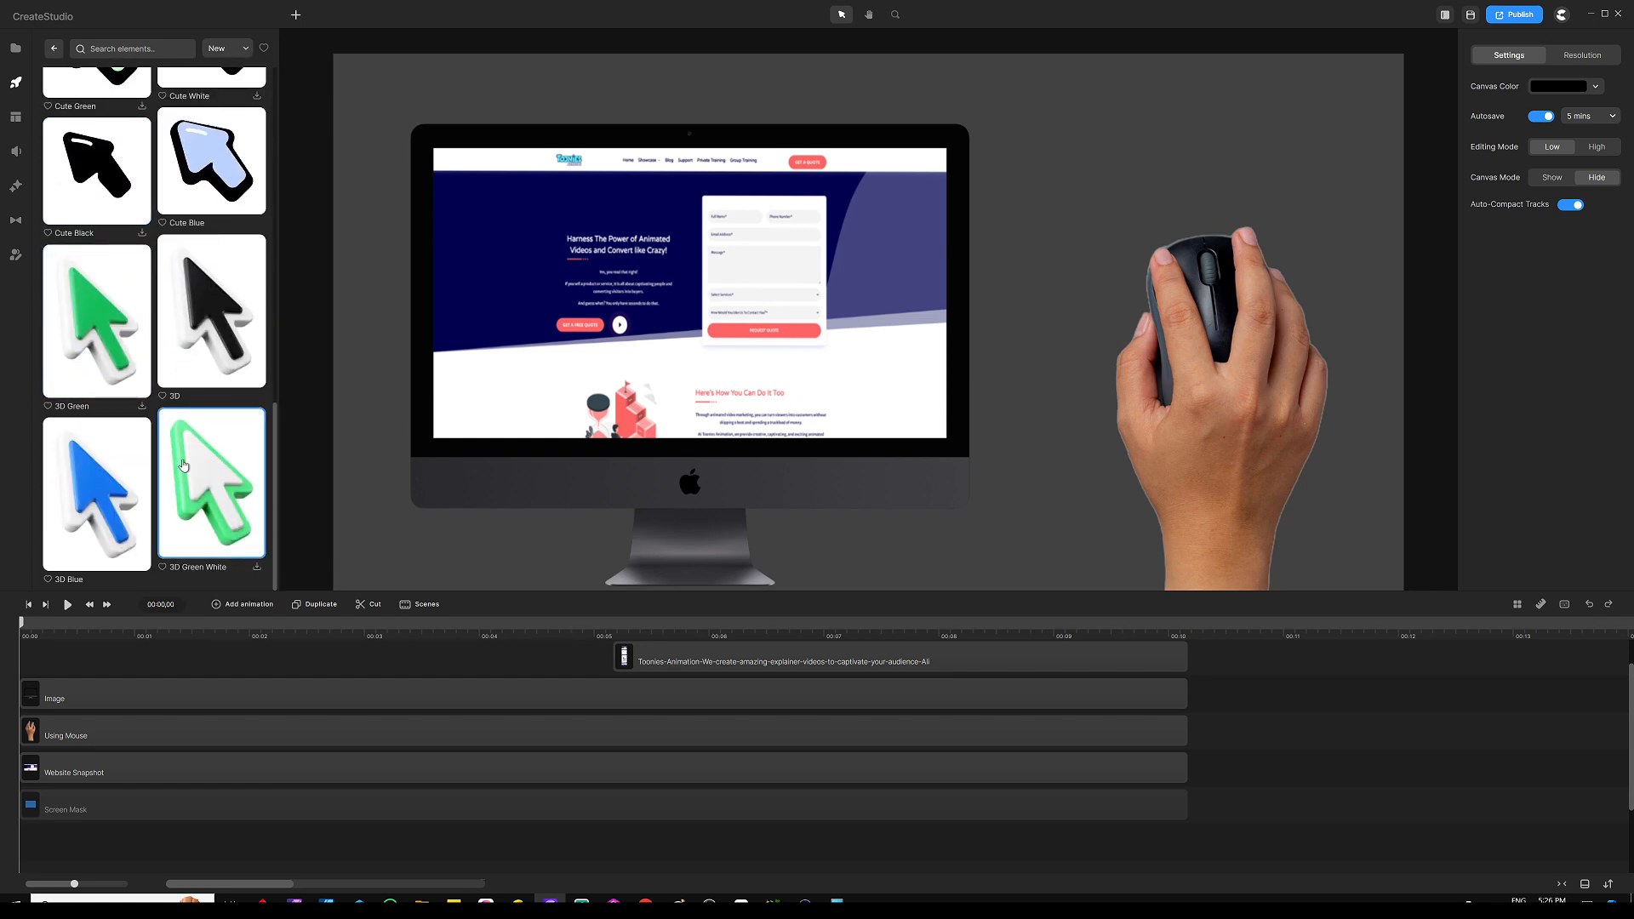
scroll(170, 417, "up", 3)
scroll(180, 402, "up", 5)
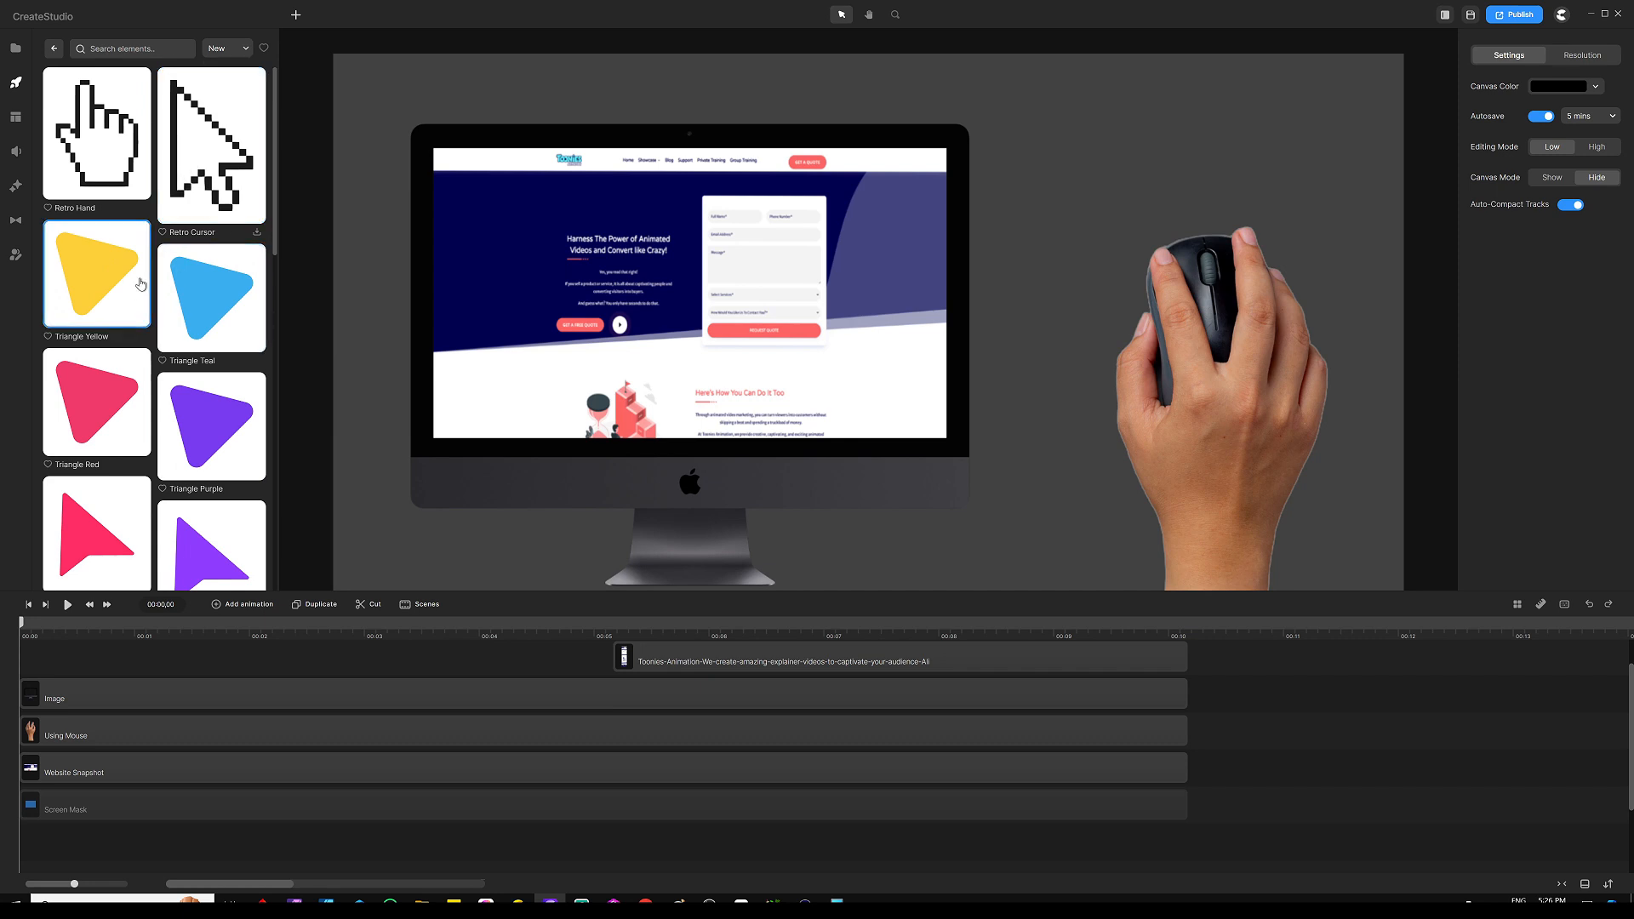
scroll(141, 283, "down", 6)
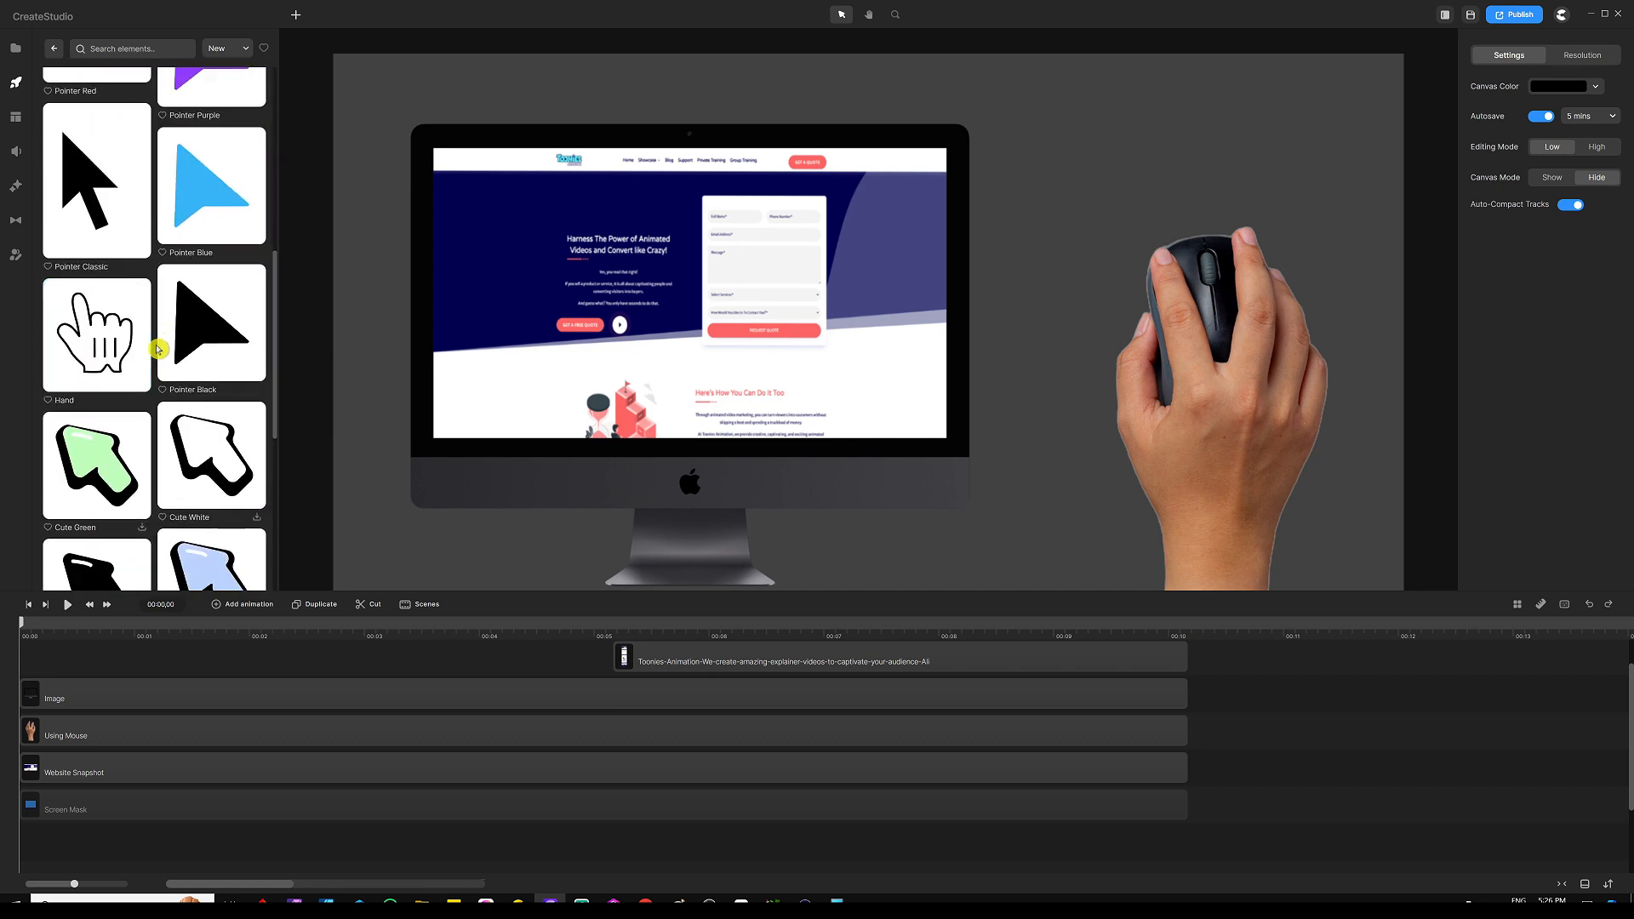
scroll(94, 200, "up", 2)
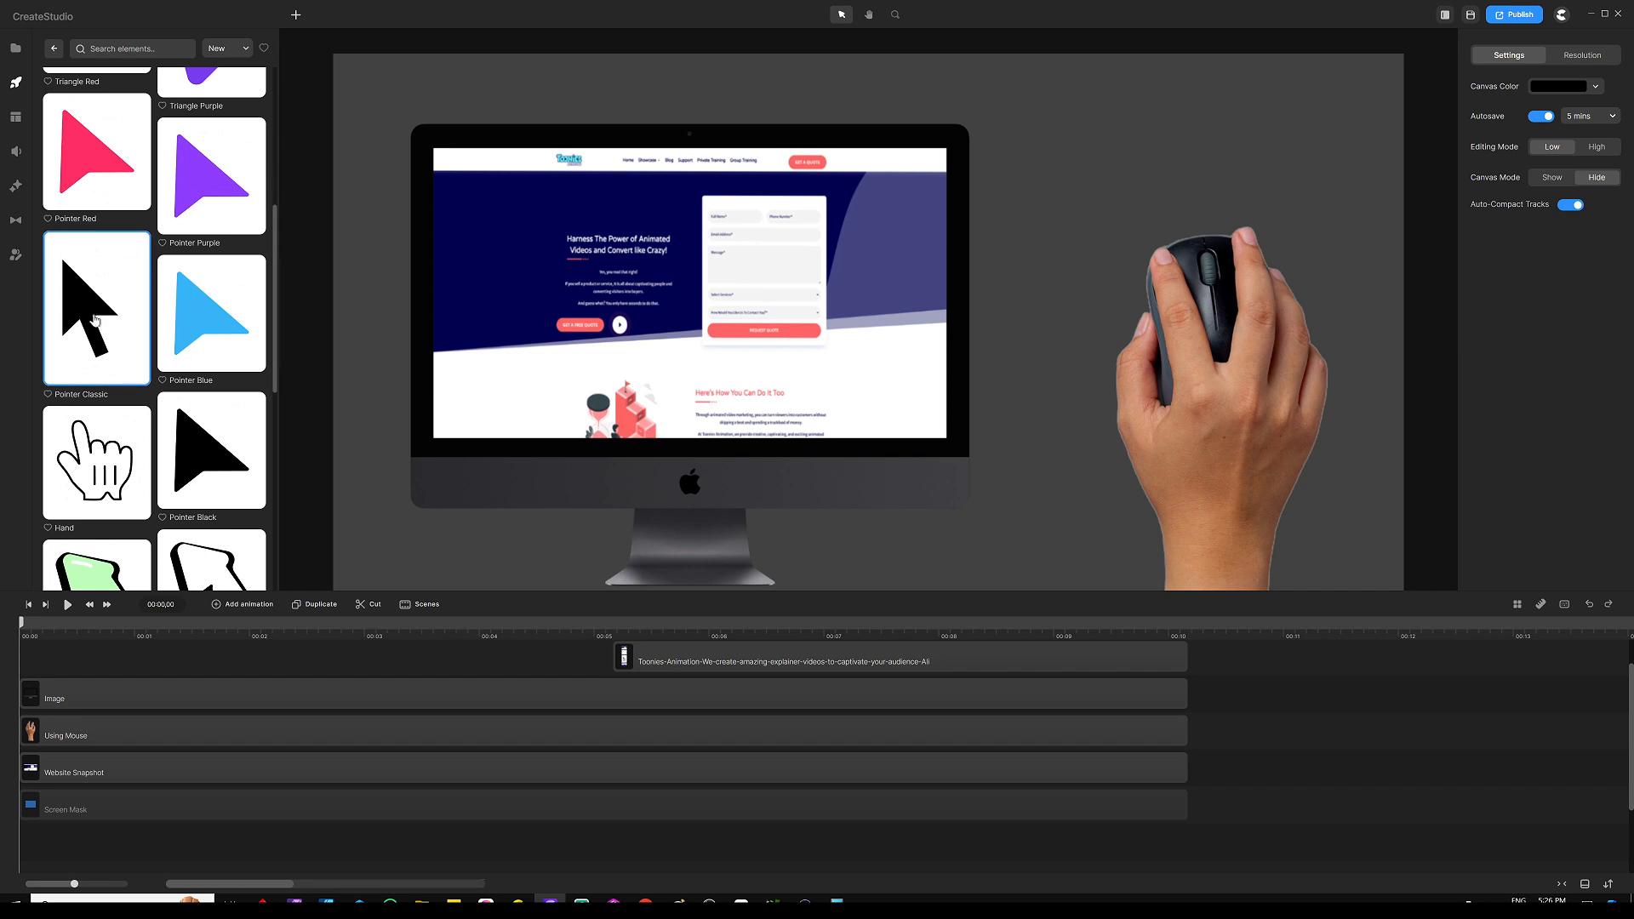
left_click_drag(93, 319, 702, 258)
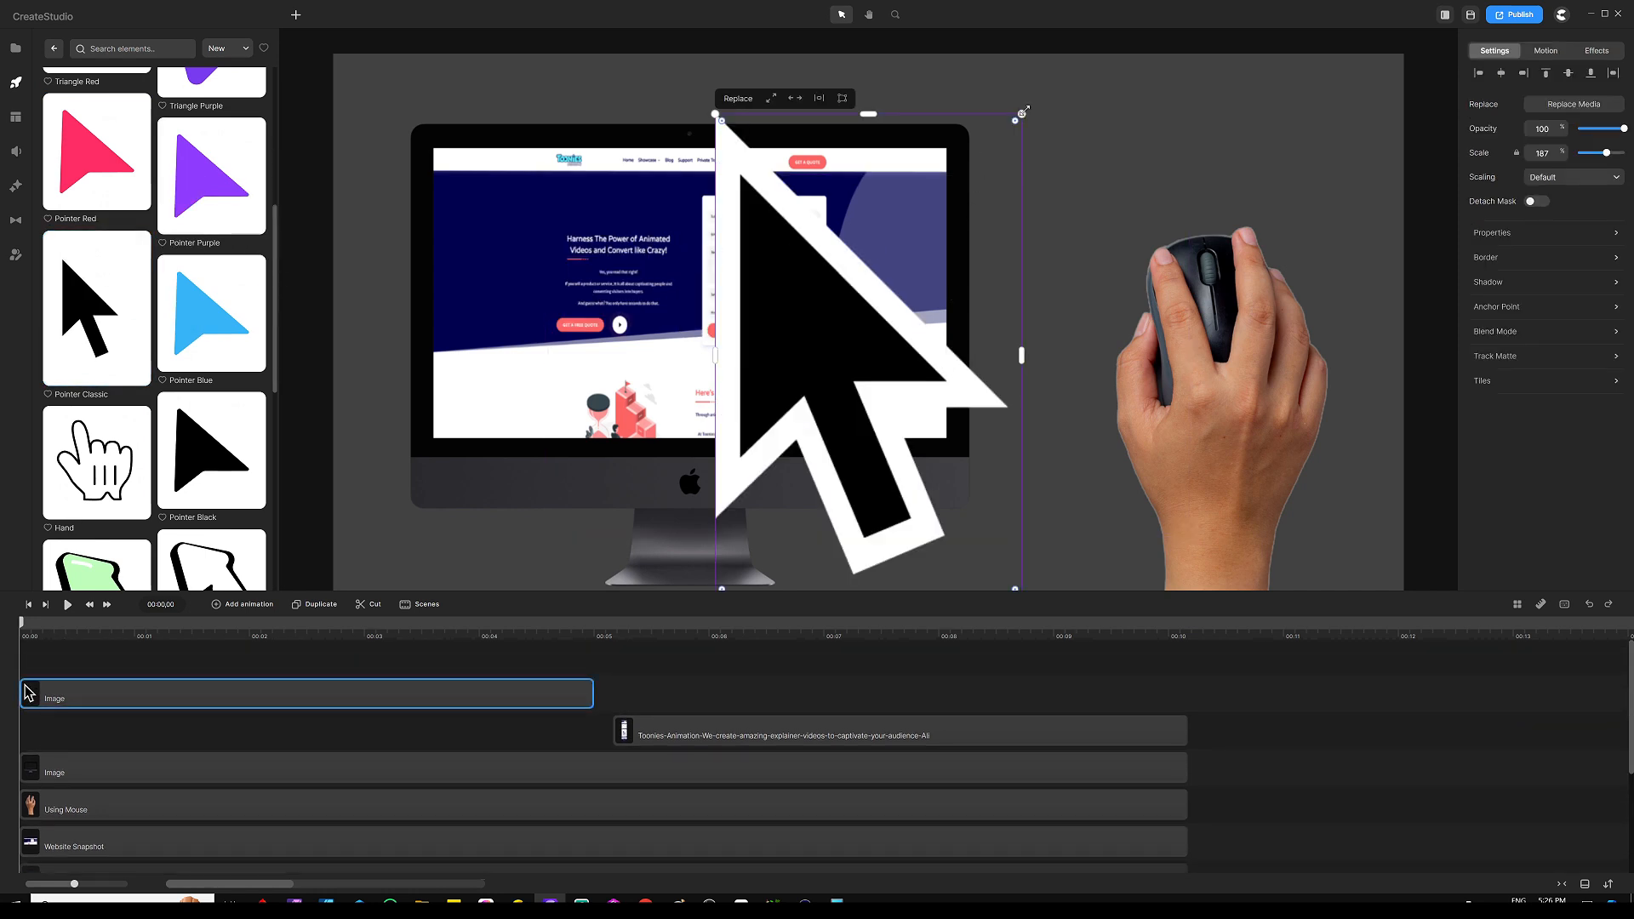
left_click_drag(1024, 111, 877, 260)
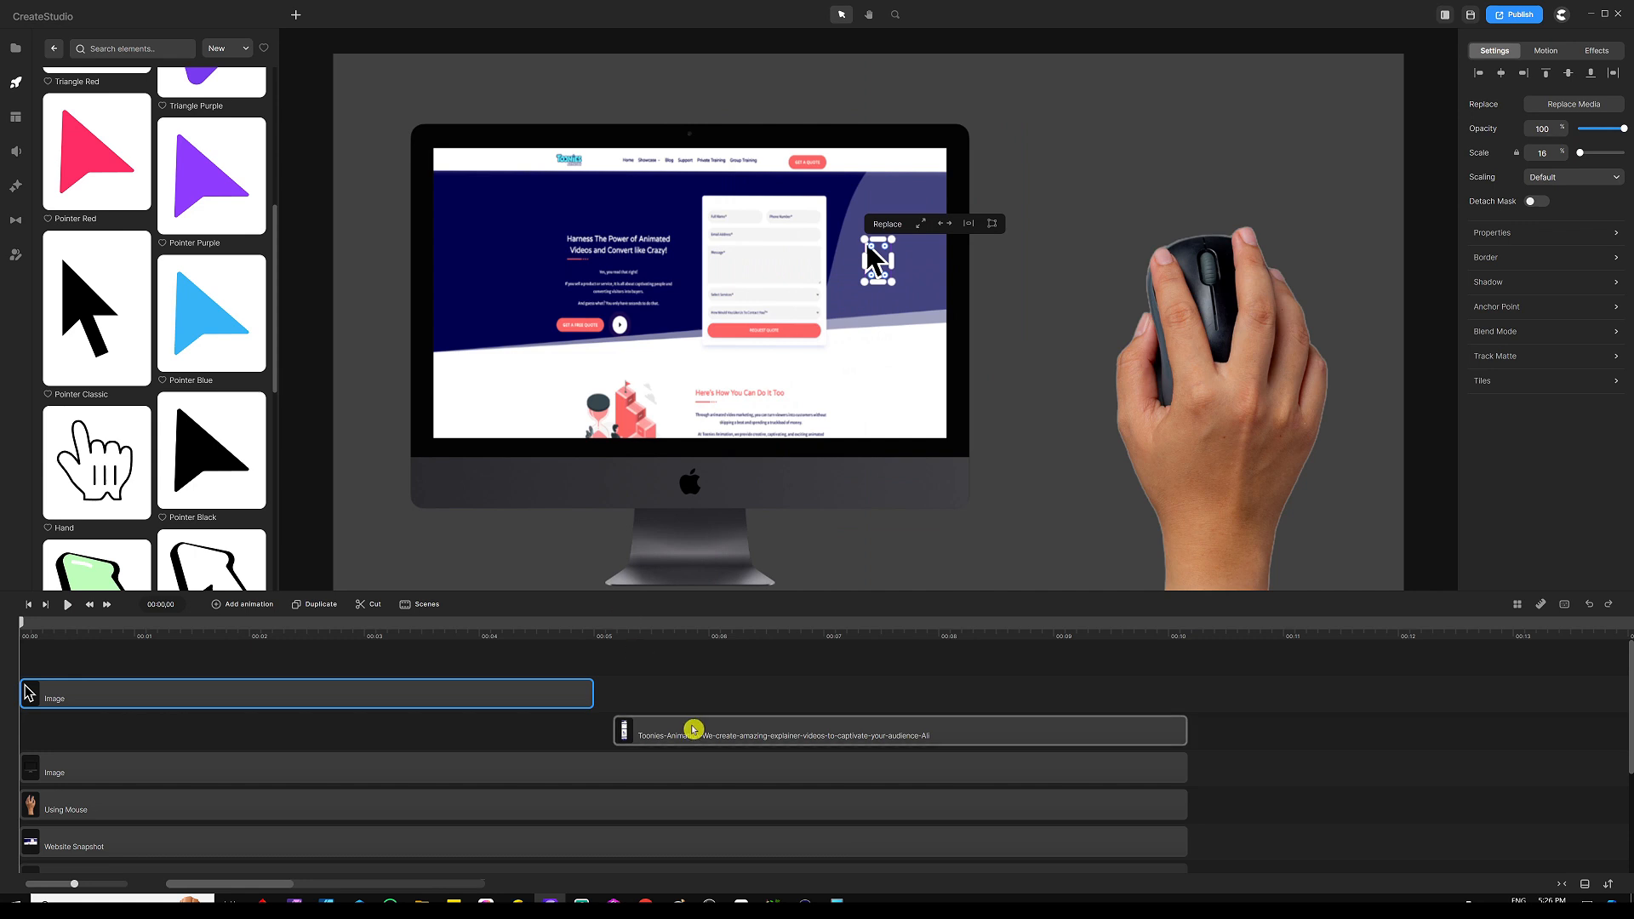
Extend the cursor clip on the timeline so it ends with the other layers at about 10 seconds
left_click_drag(694, 729, 686, 775)
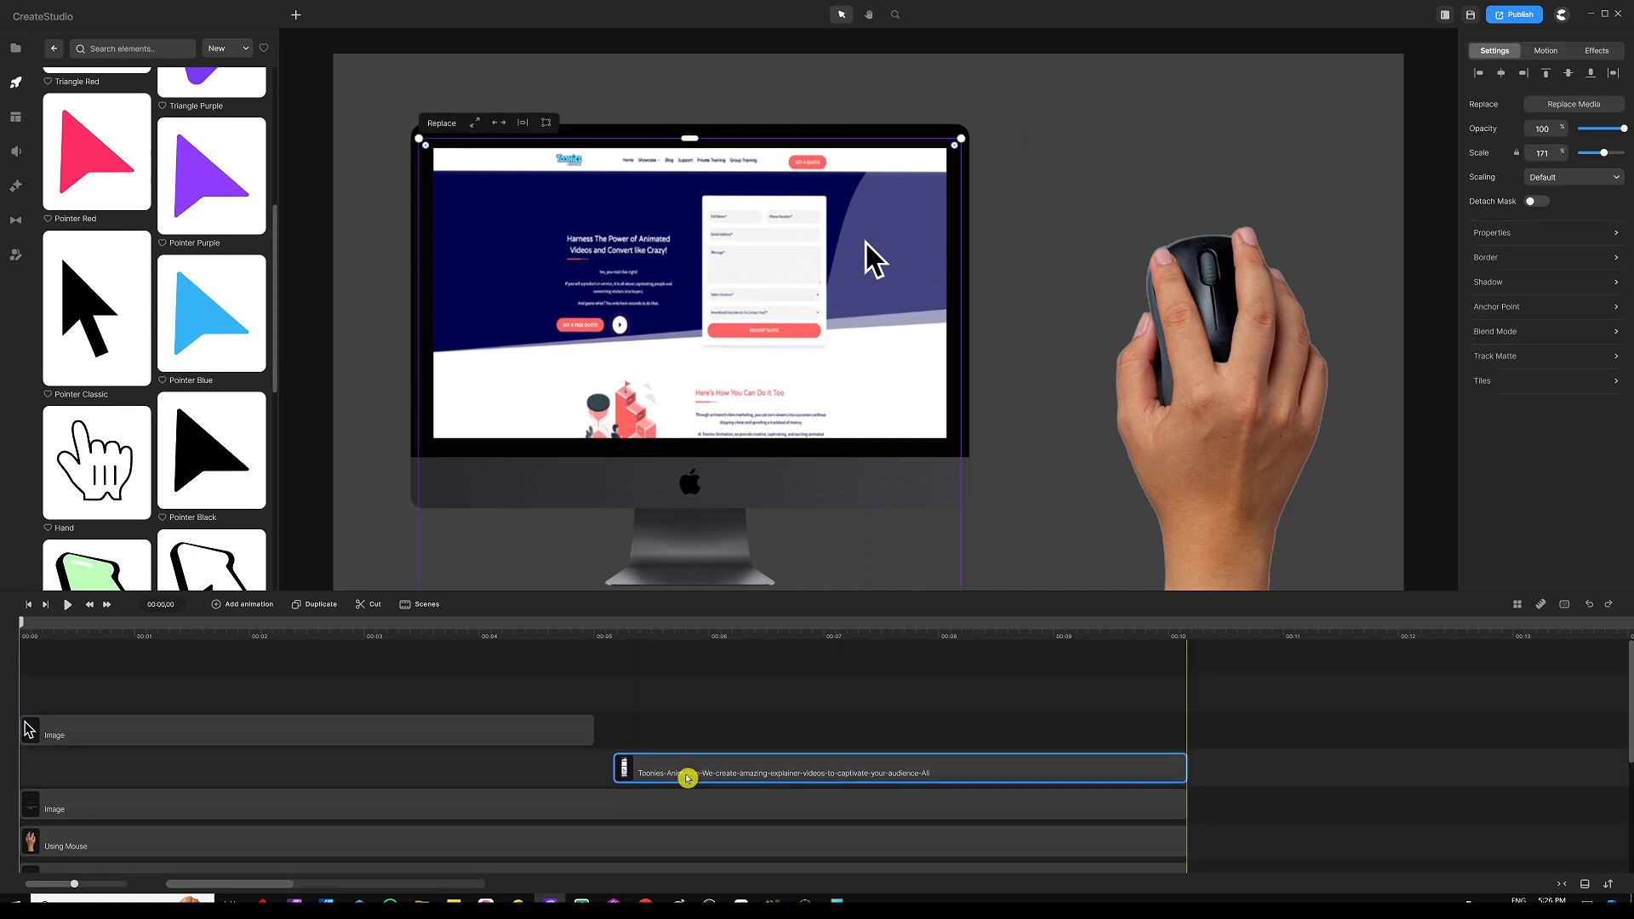
left_click(651, 727)
left_click(582, 735)
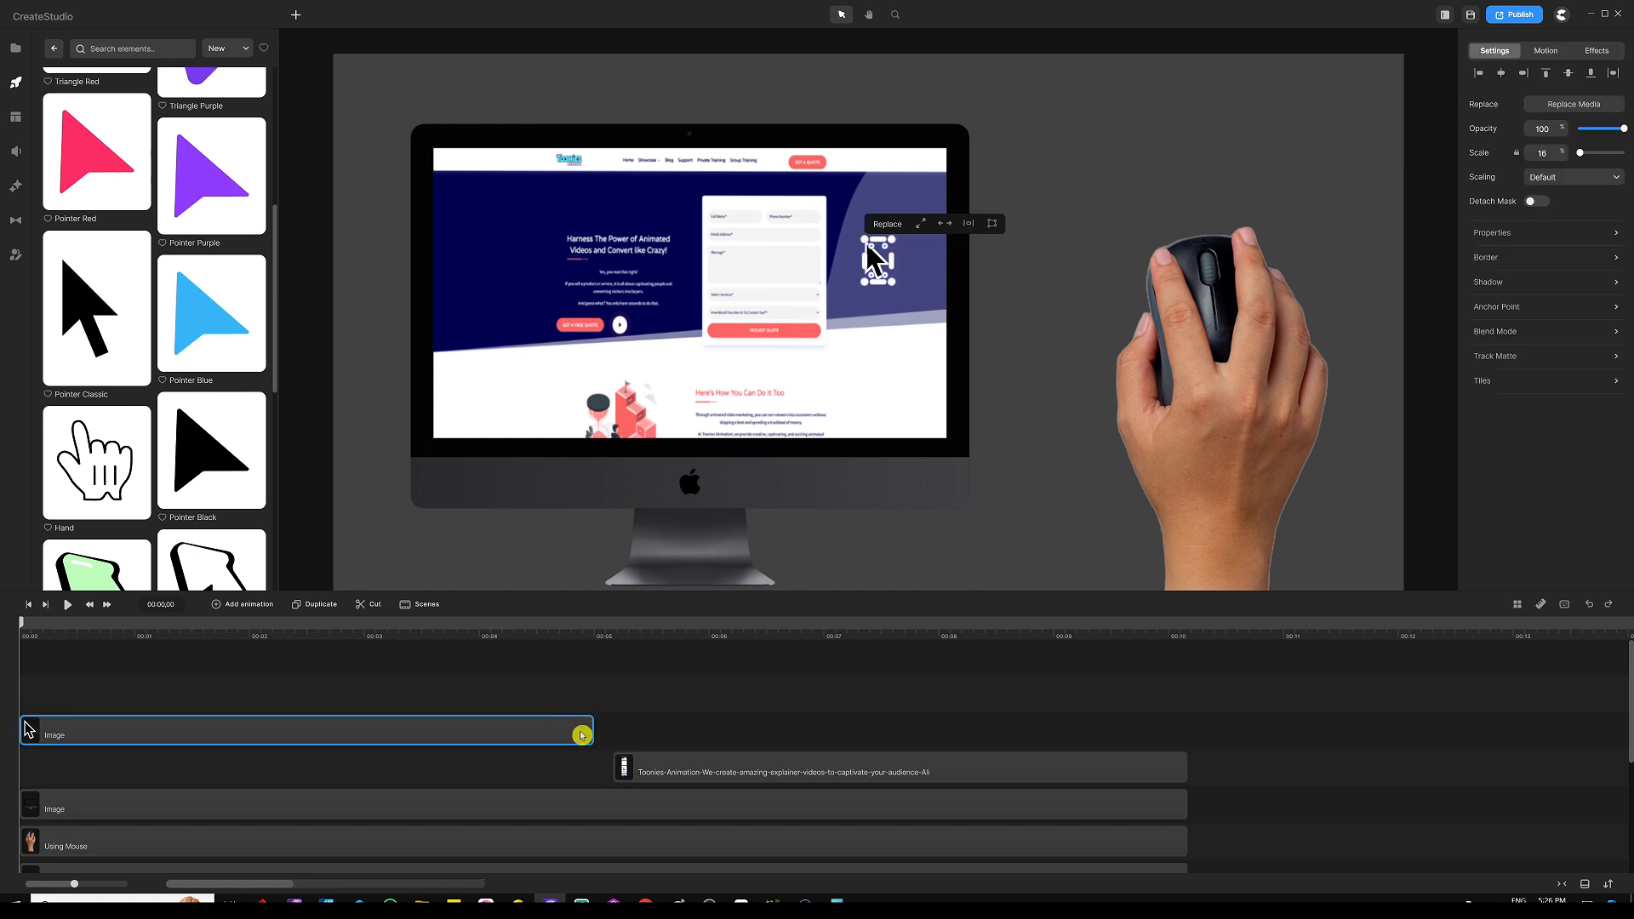
left_click_drag(587, 731, 1186, 730)
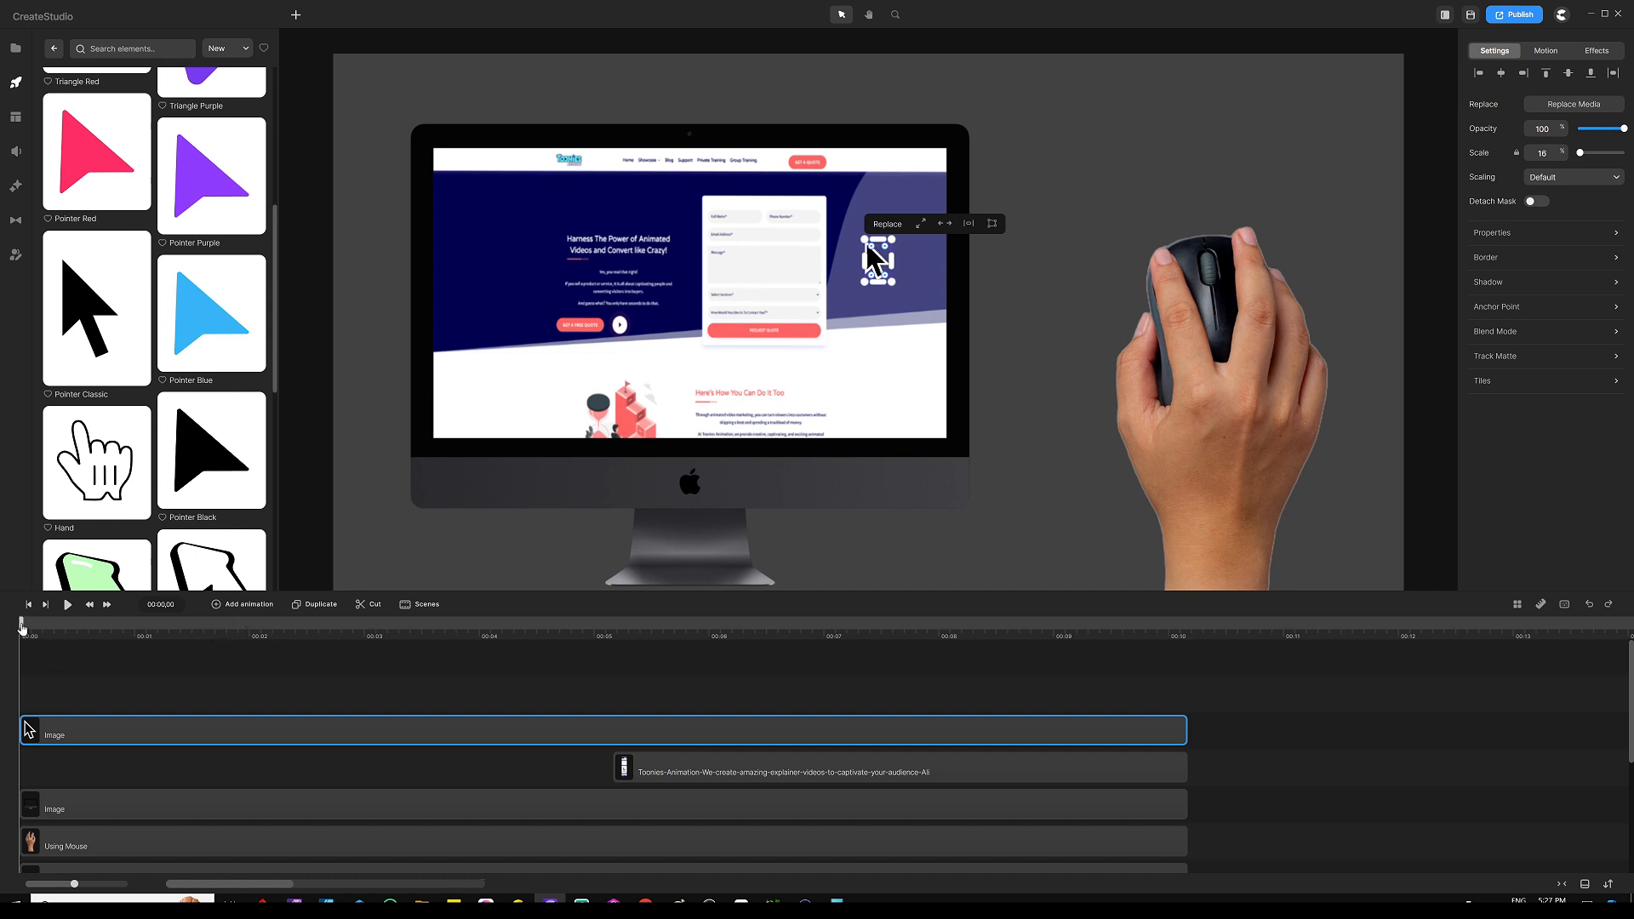
Add a Position animation to the cursor layer, starting at about the 1-second mark
left_click(34, 626)
left_click_drag(38, 630, 145, 640)
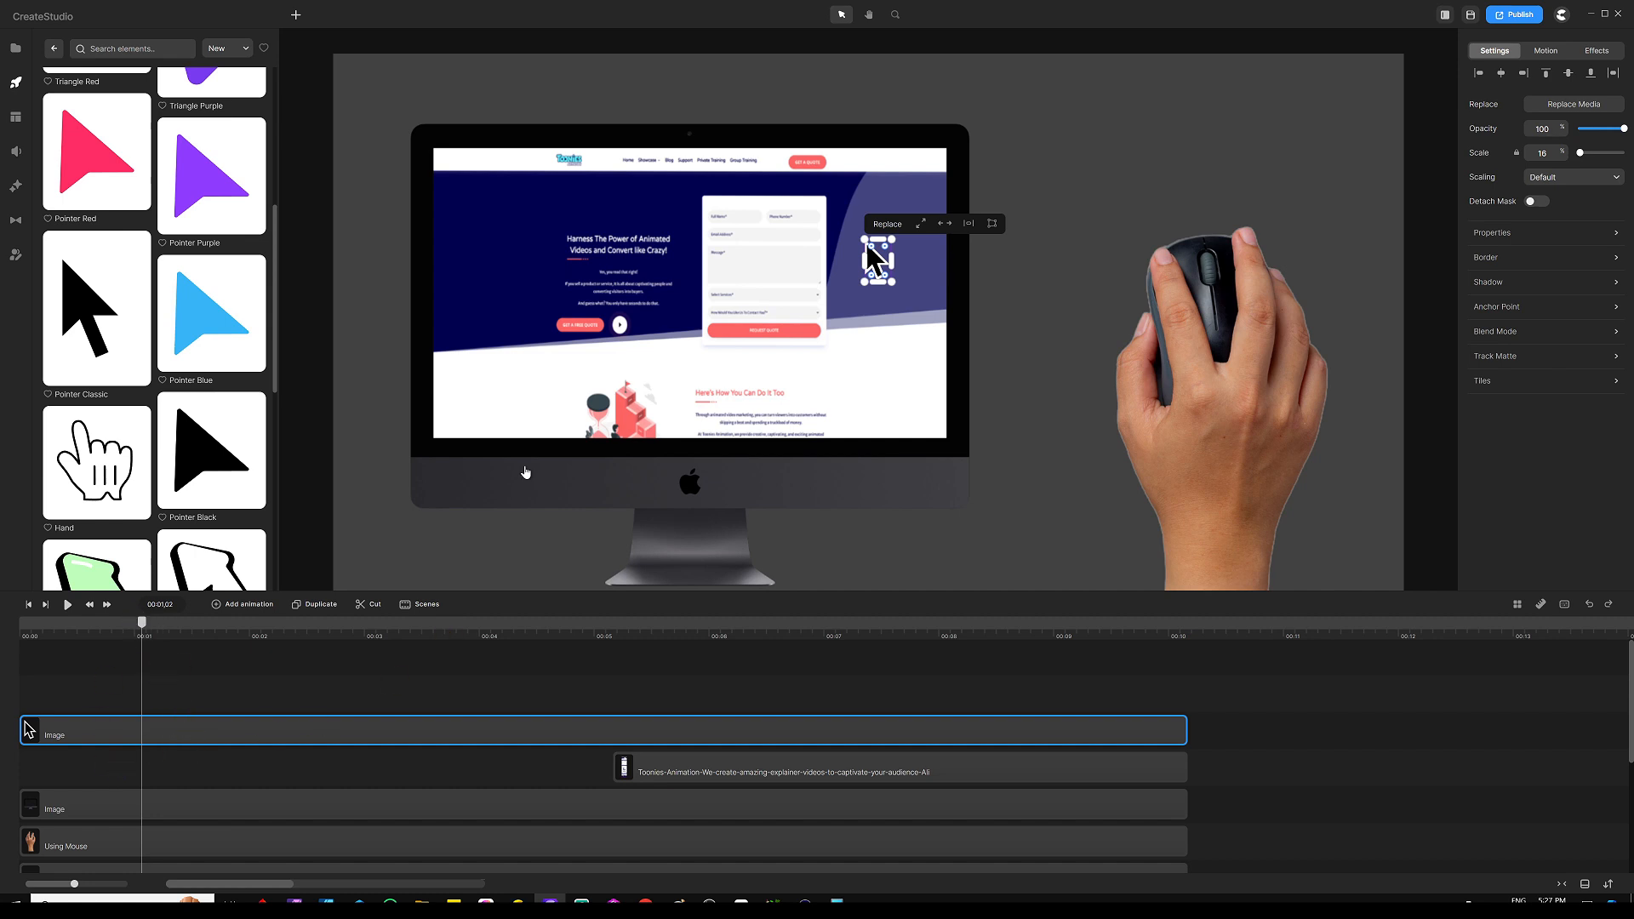
left_click(319, 689)
left_click(246, 605)
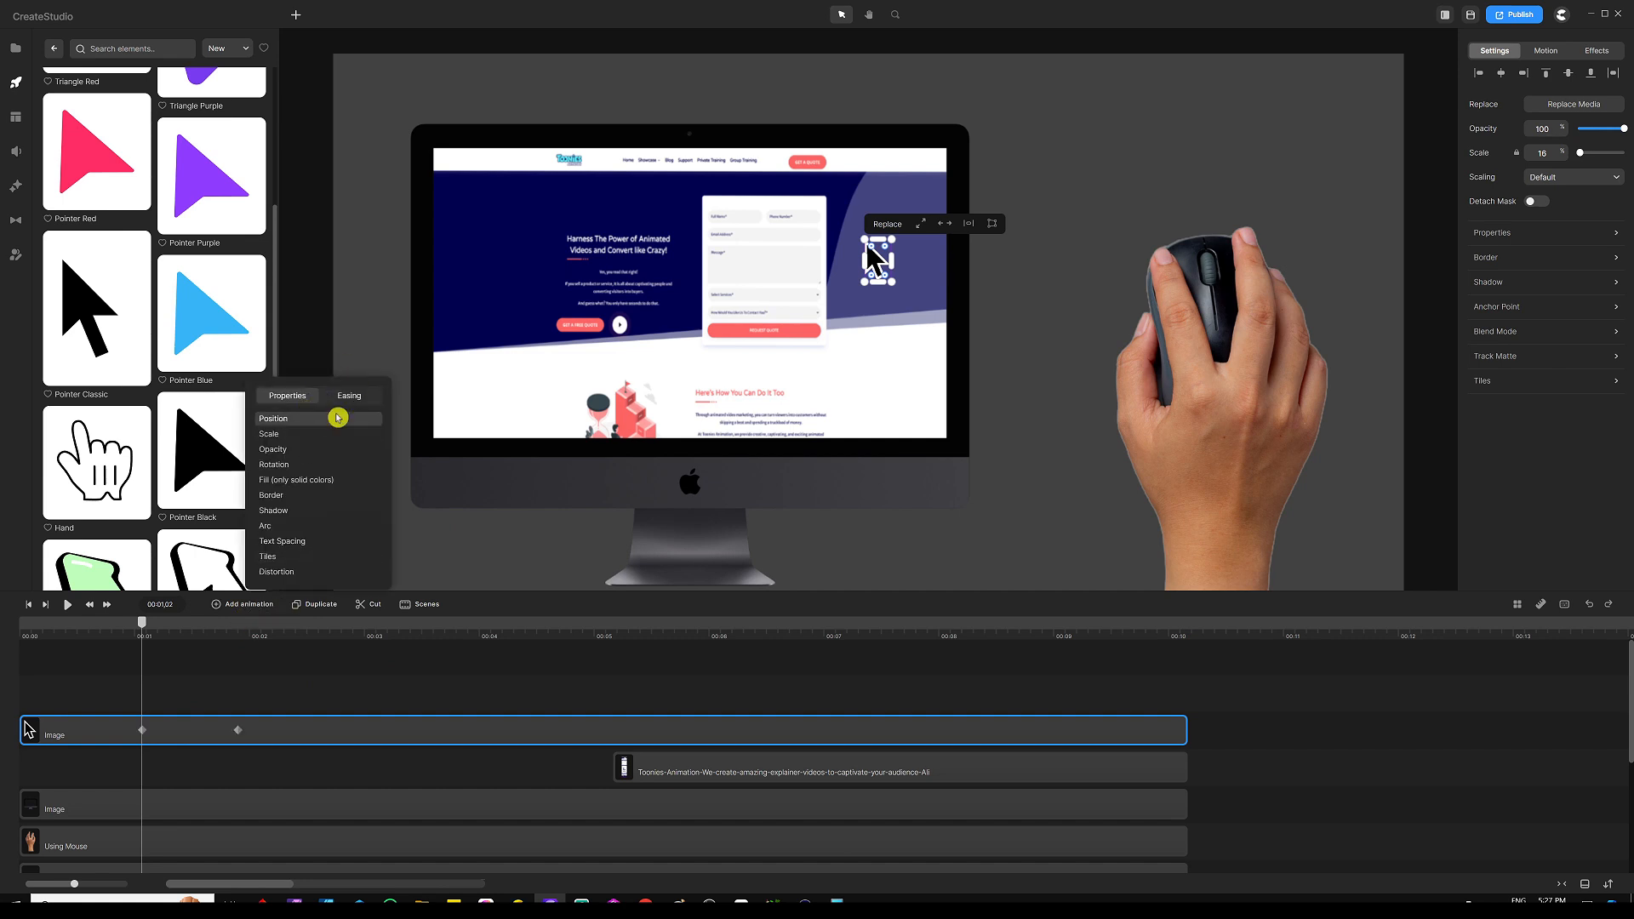
left_click(187, 660)
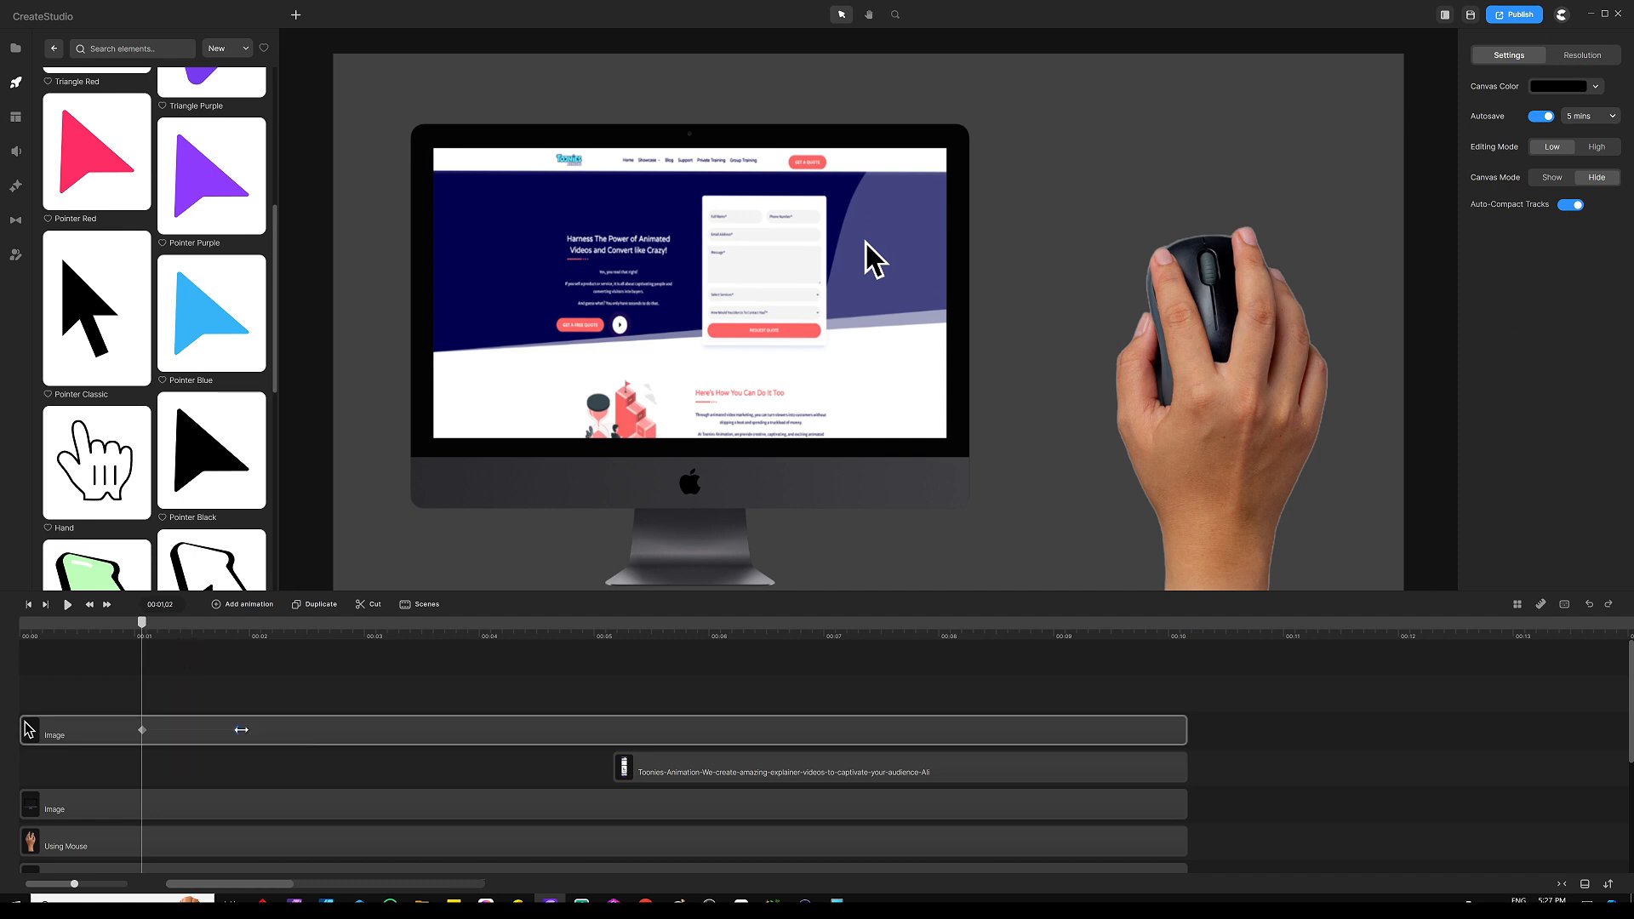
At the cursor's end keyframe, move the cursor up to the Home link in the website's navigation bar
left_click(243, 746)
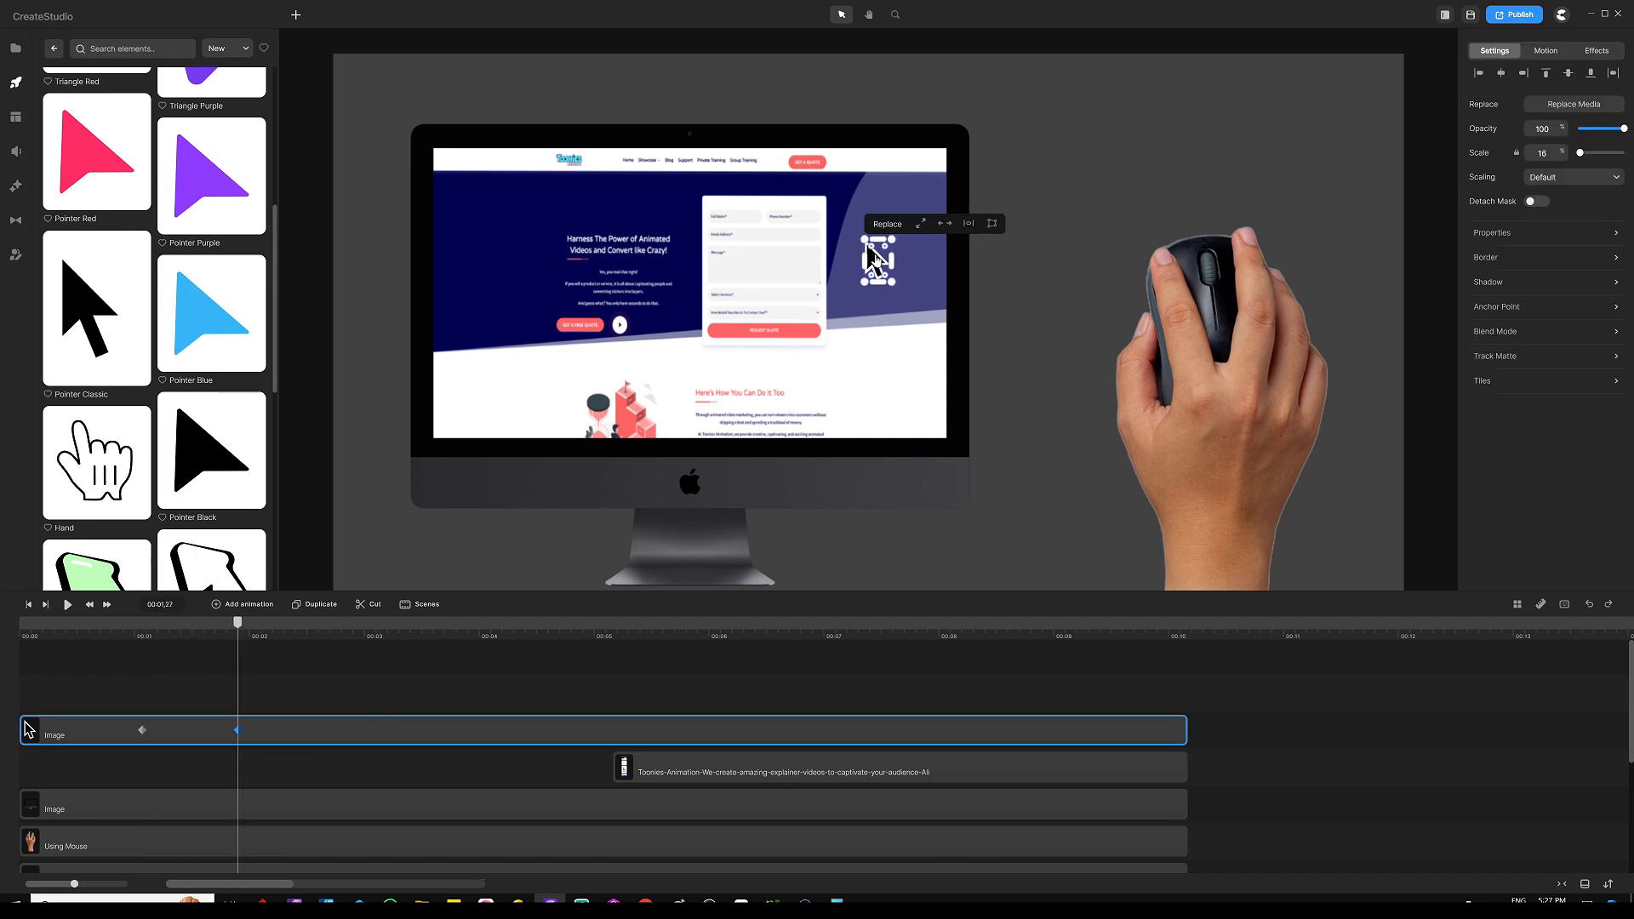
left_click_drag(872, 260, 655, 174)
scroll(632, 174, "up", 5)
scroll(654, 180, "down", 5)
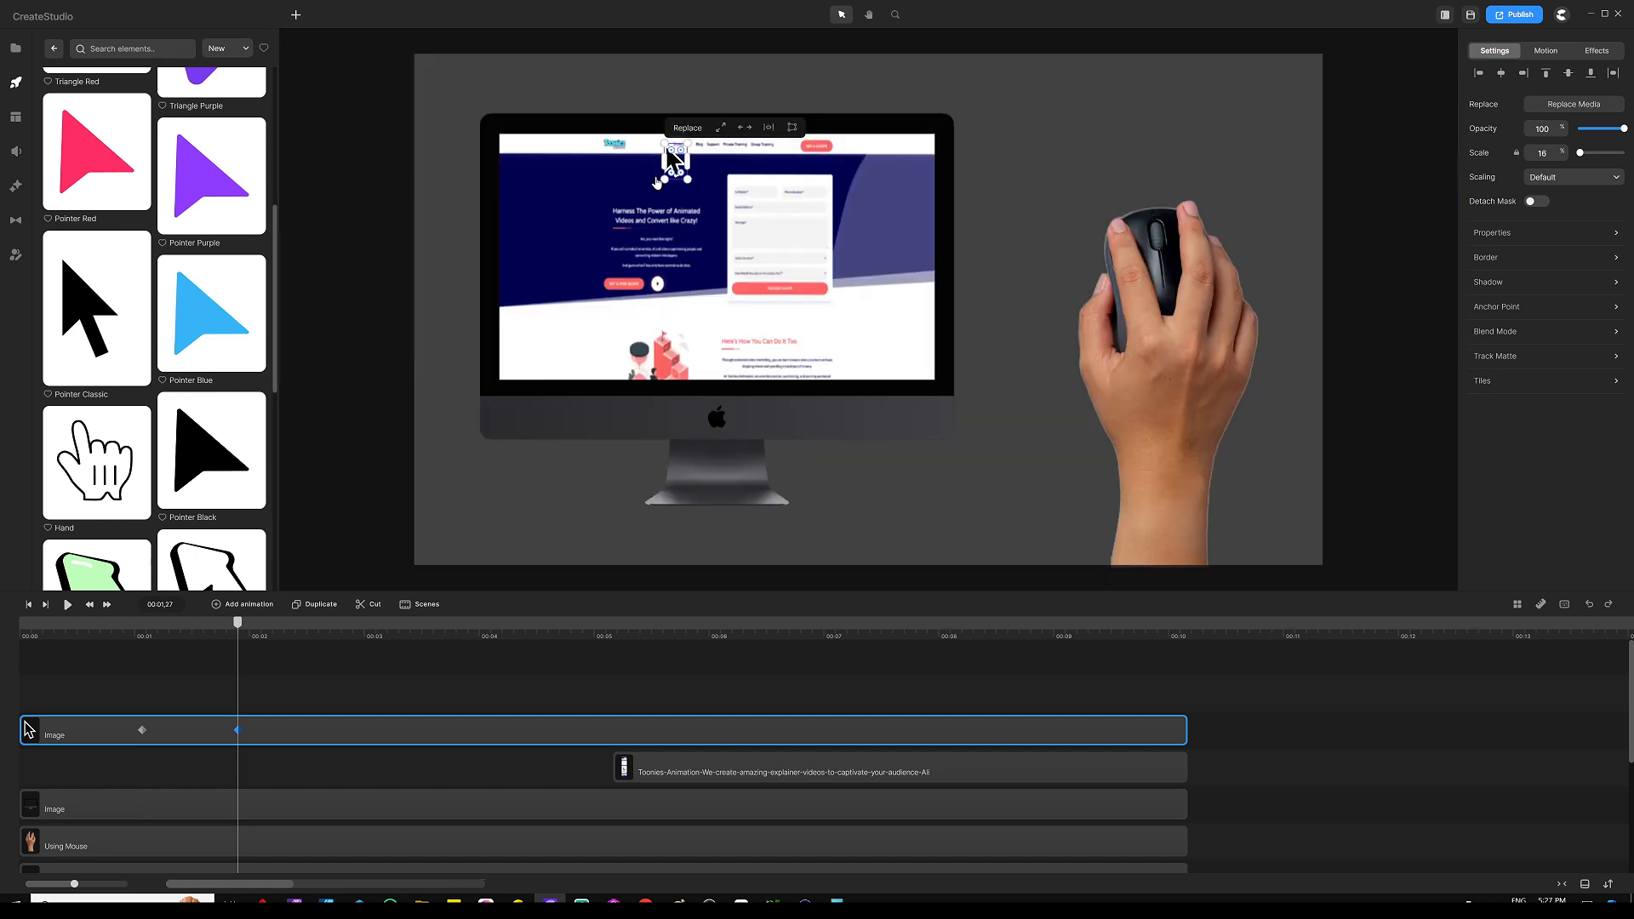
left_click(439, 683)
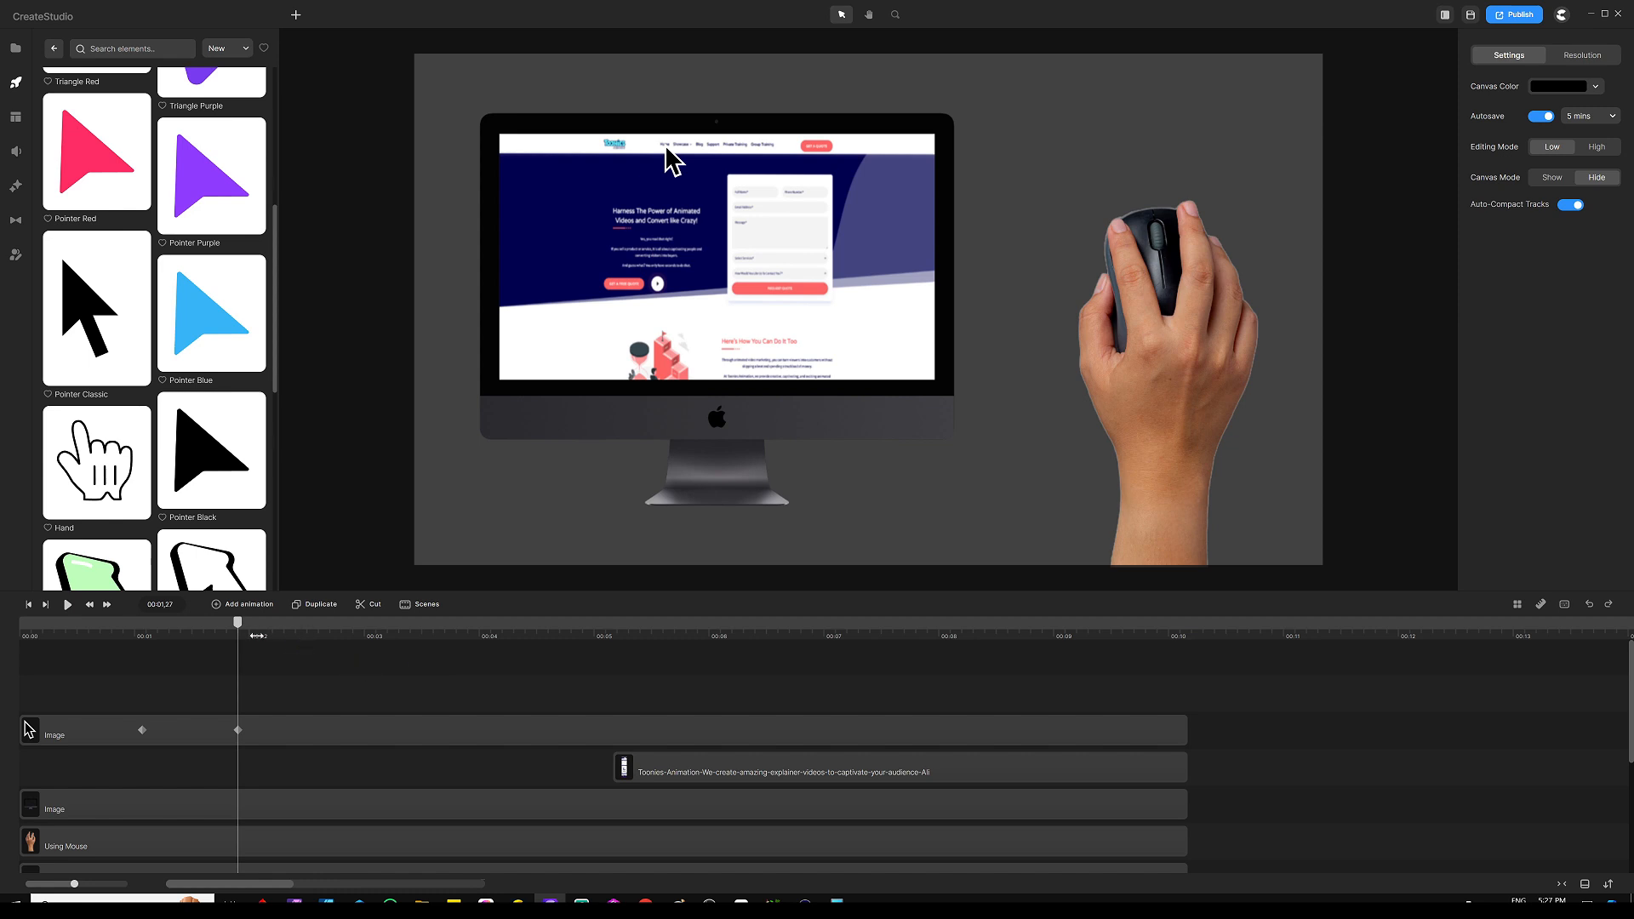
Add a Position animation to the Using Mouse hand, starting at the cursor's first keyframe
left_click_drag(225, 628, 142, 628)
left_click(211, 719)
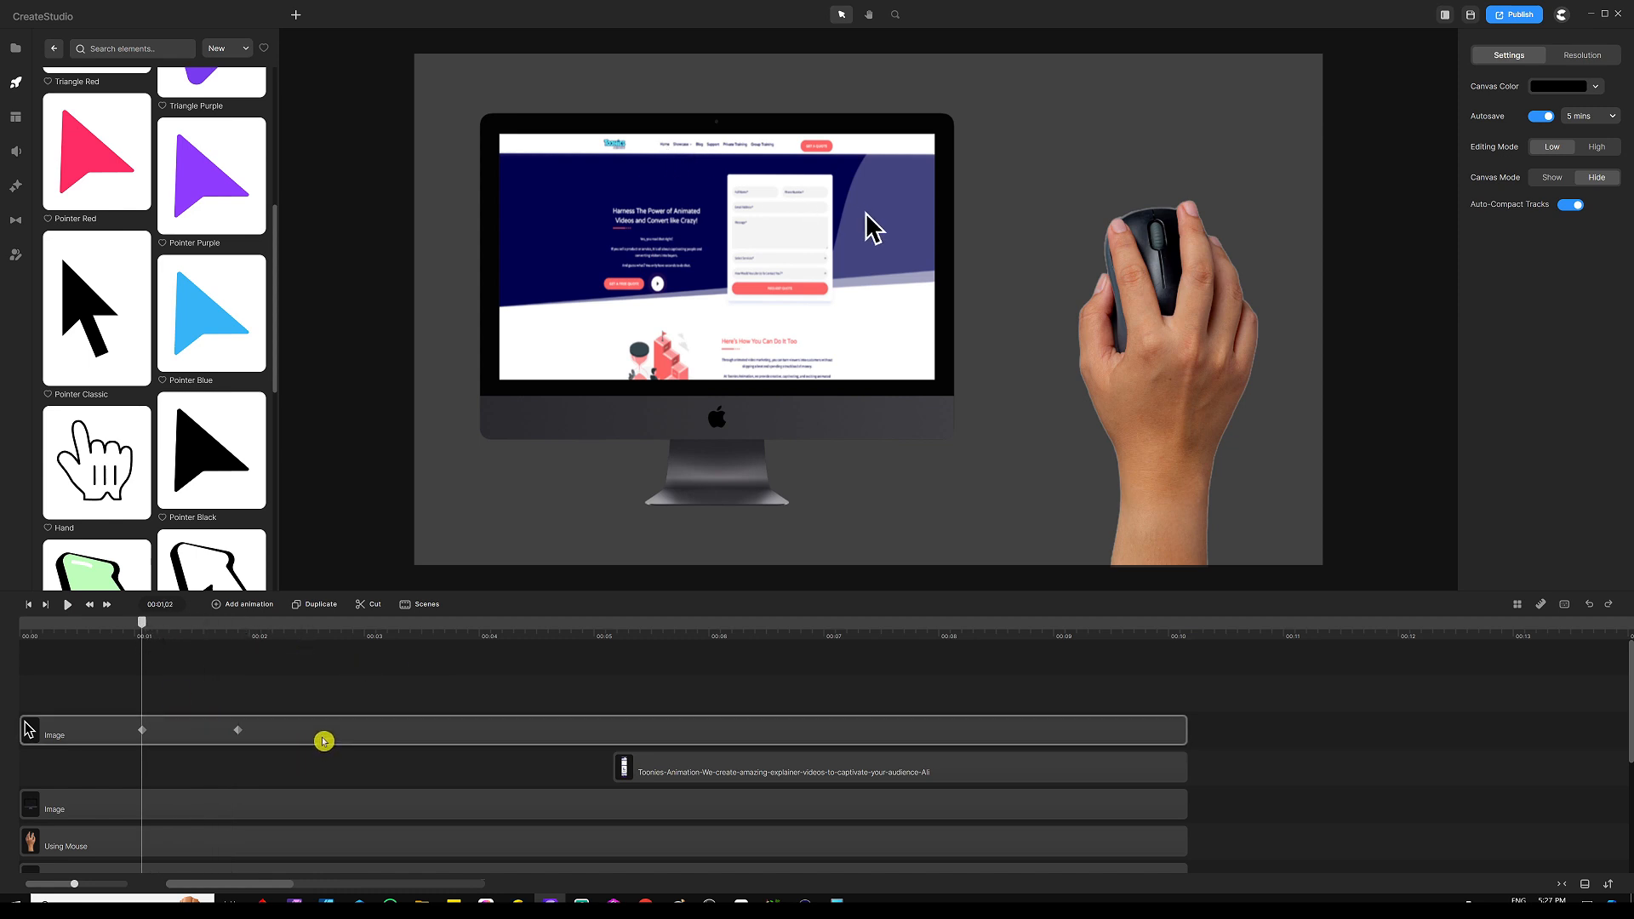
left_click(353, 734)
left_click(1198, 368)
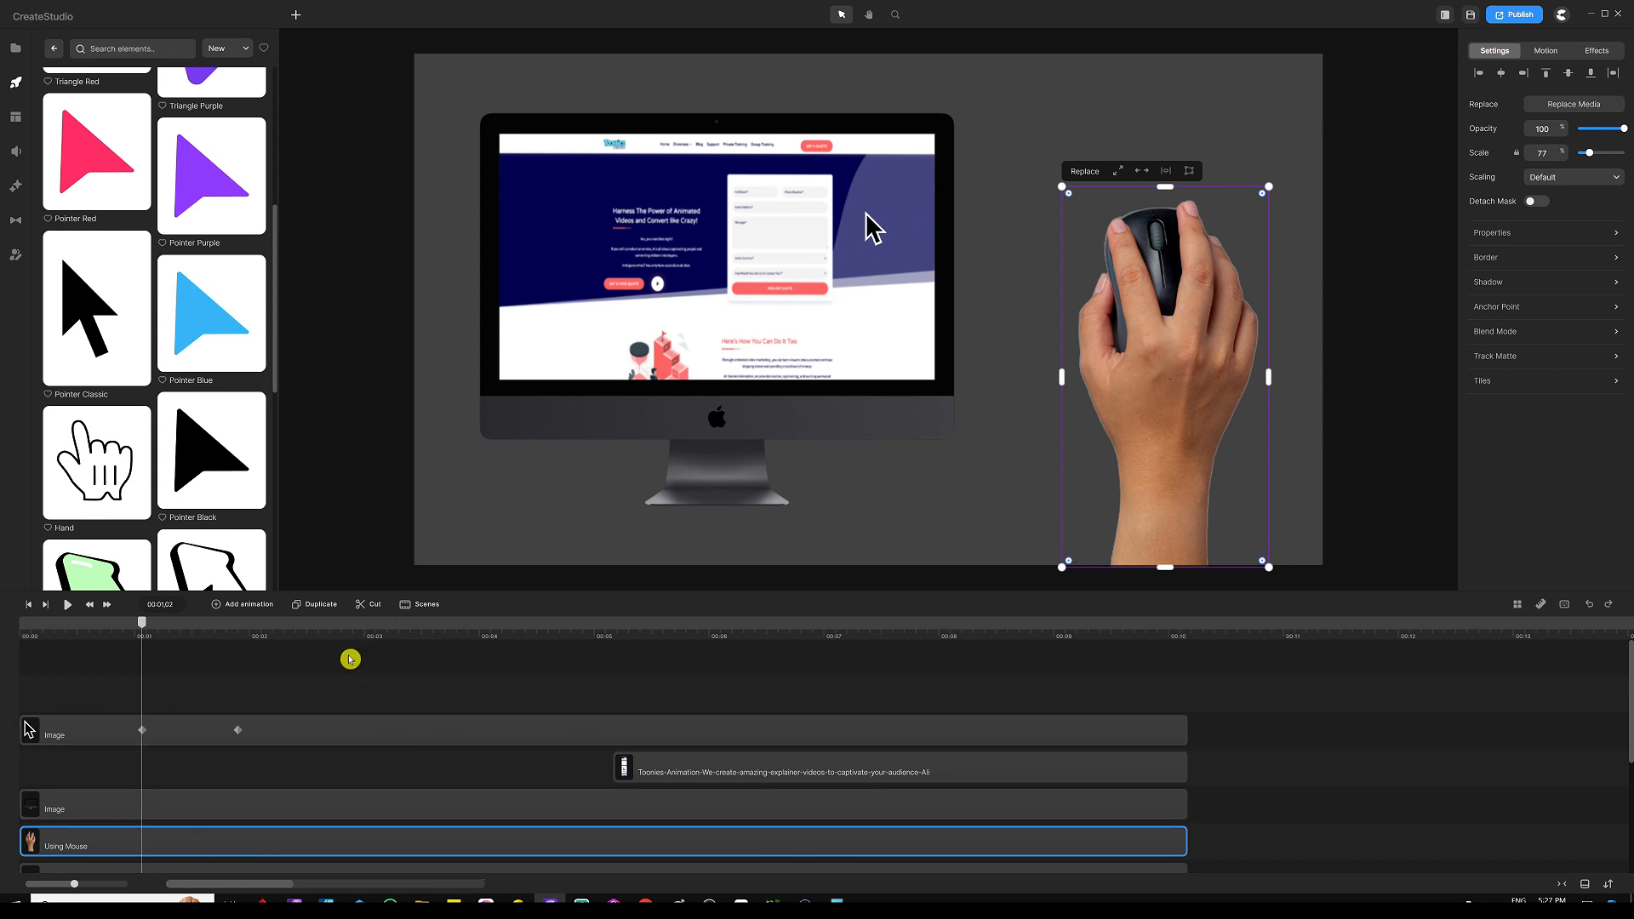
left_click(242, 606)
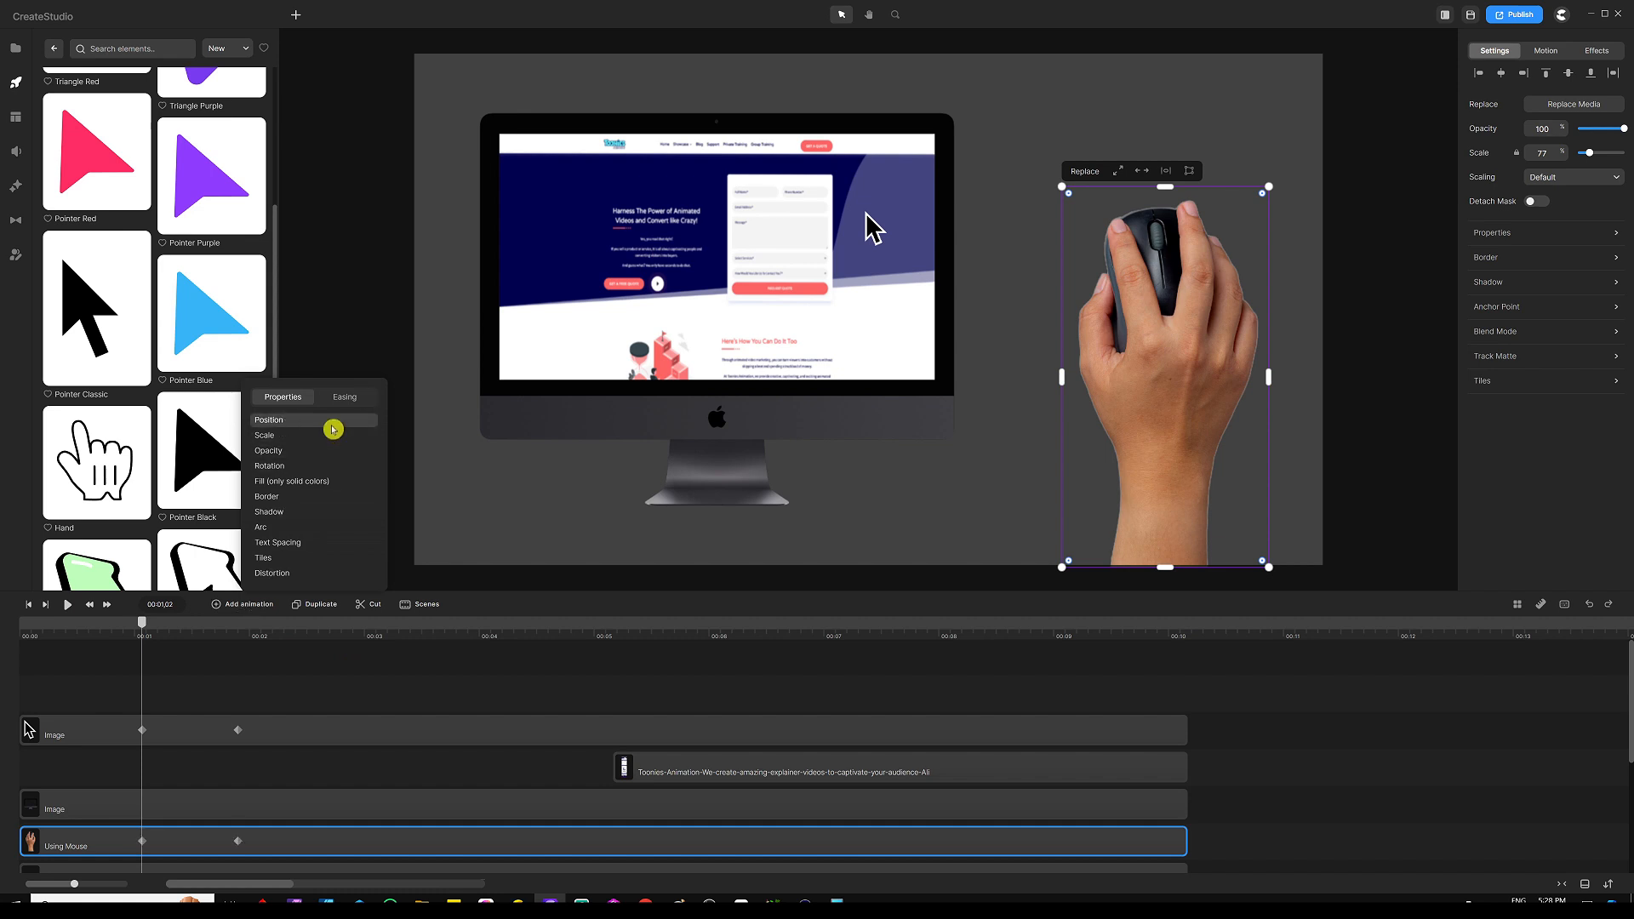
left_click(201, 773)
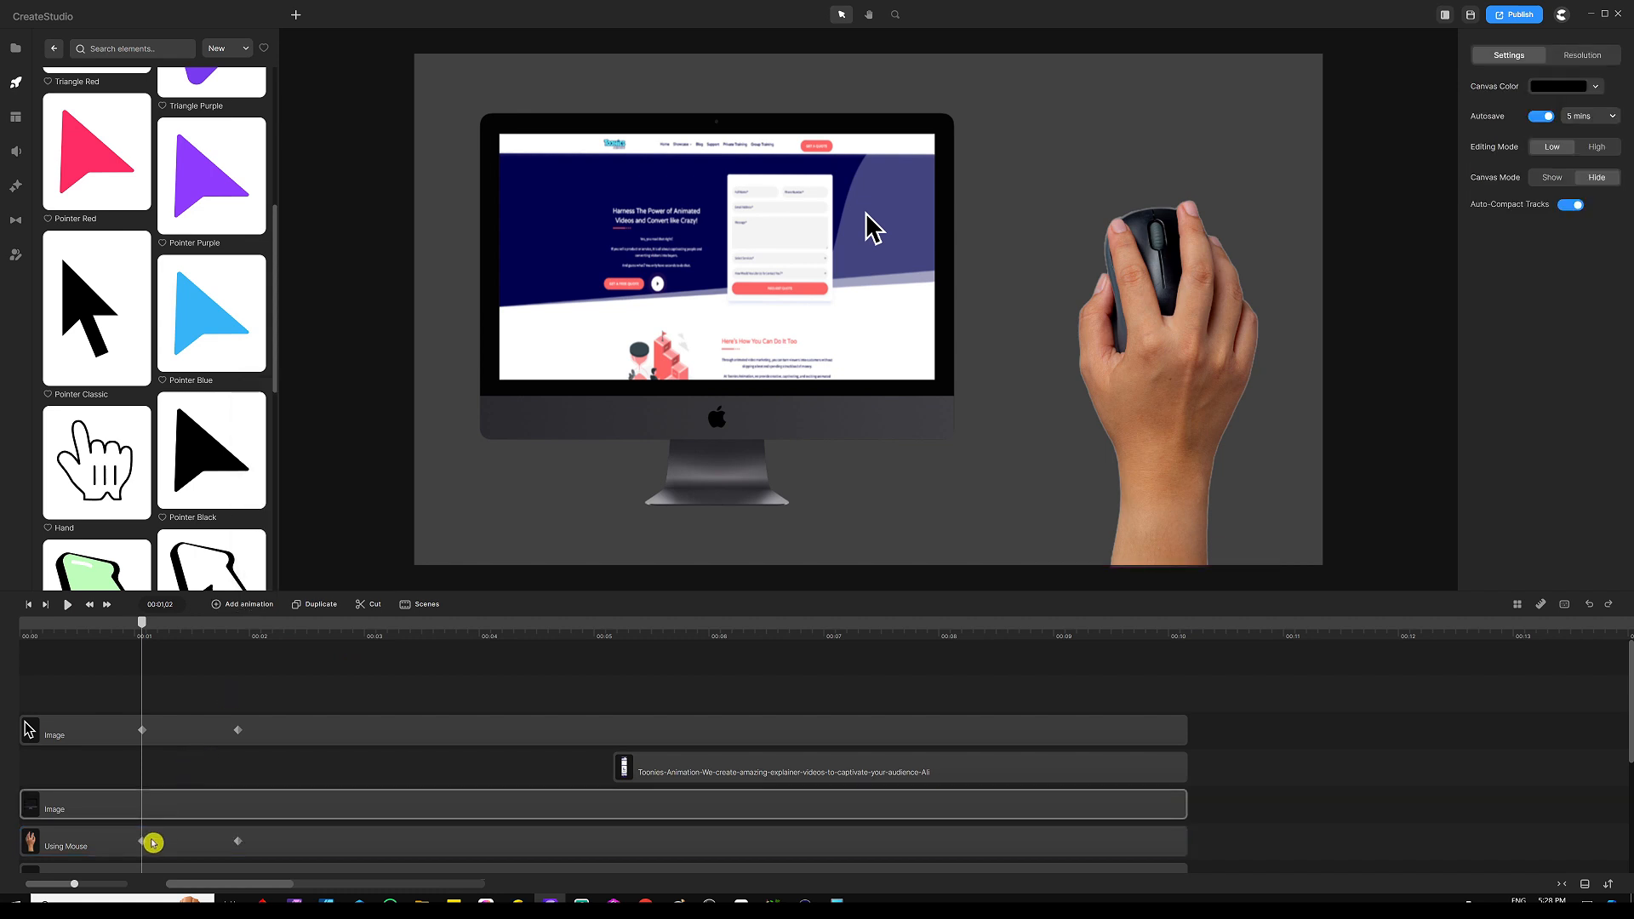
At the hand's end keyframe, slide the hand horizontally towards the iMac until it sits just beside the monitor
left_click(196, 844)
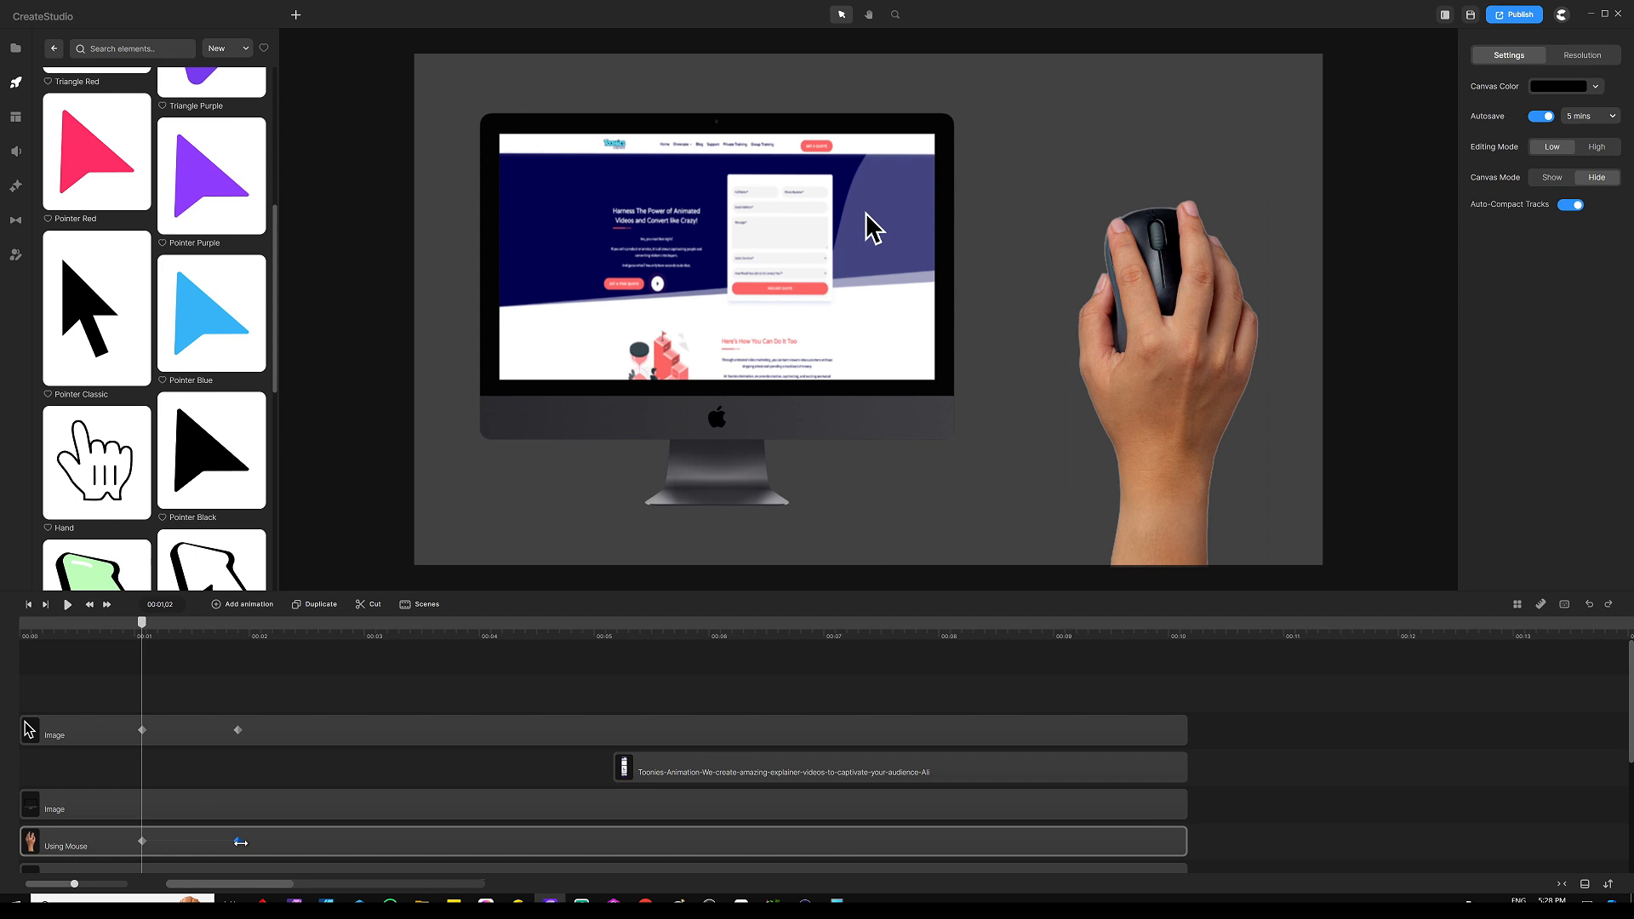
left_click(238, 841)
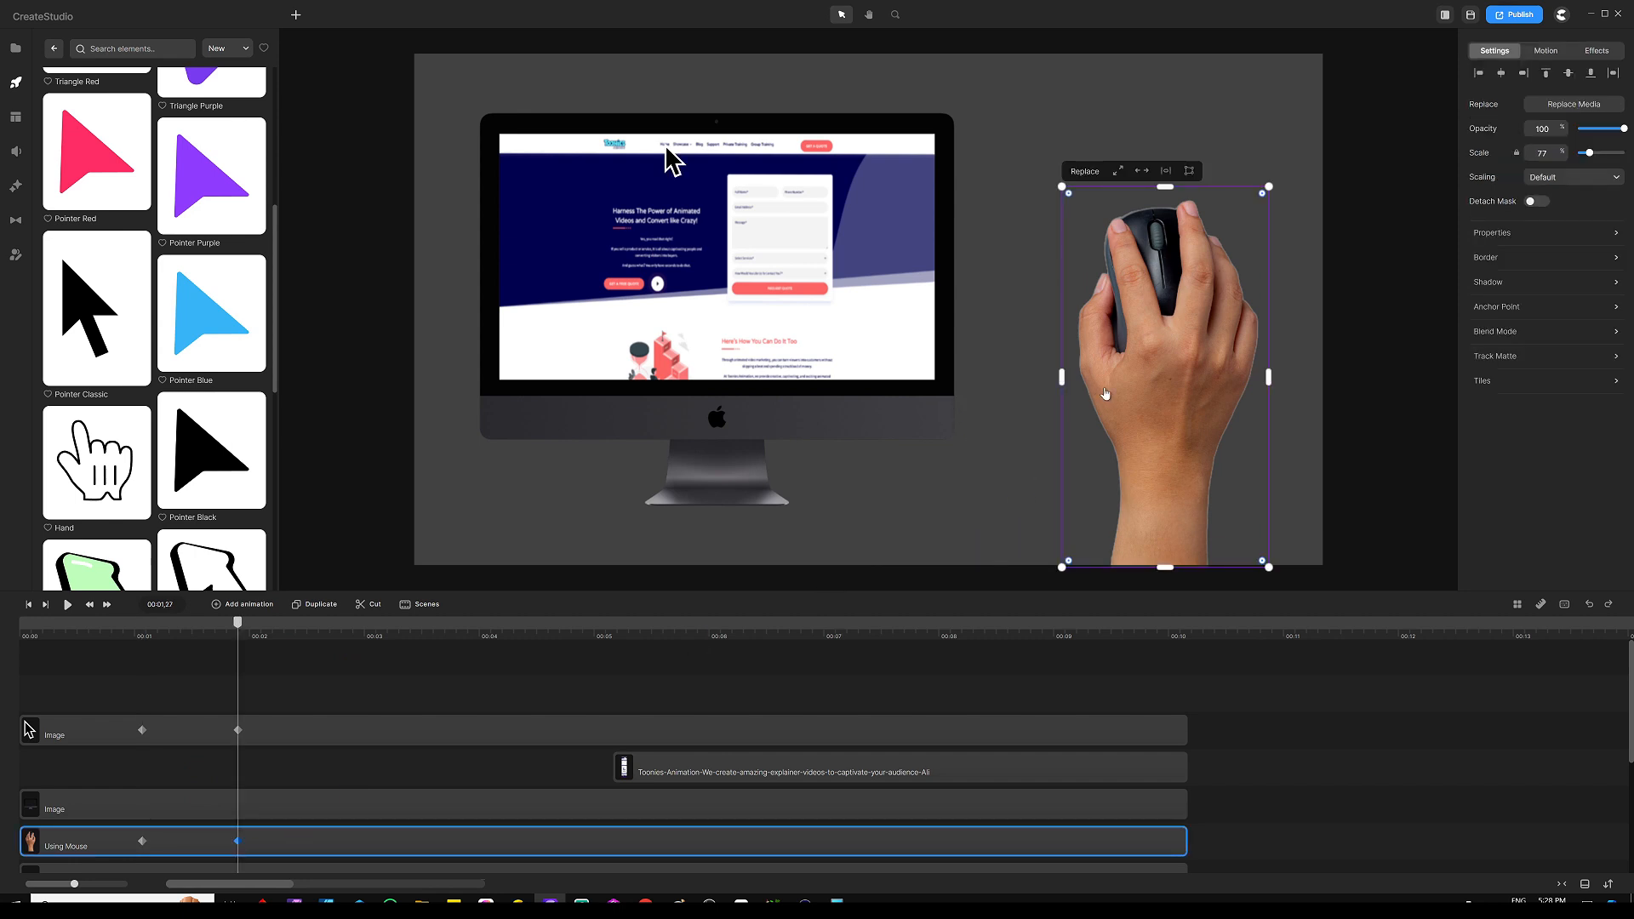
left_click_drag(1168, 403, 1069, 405)
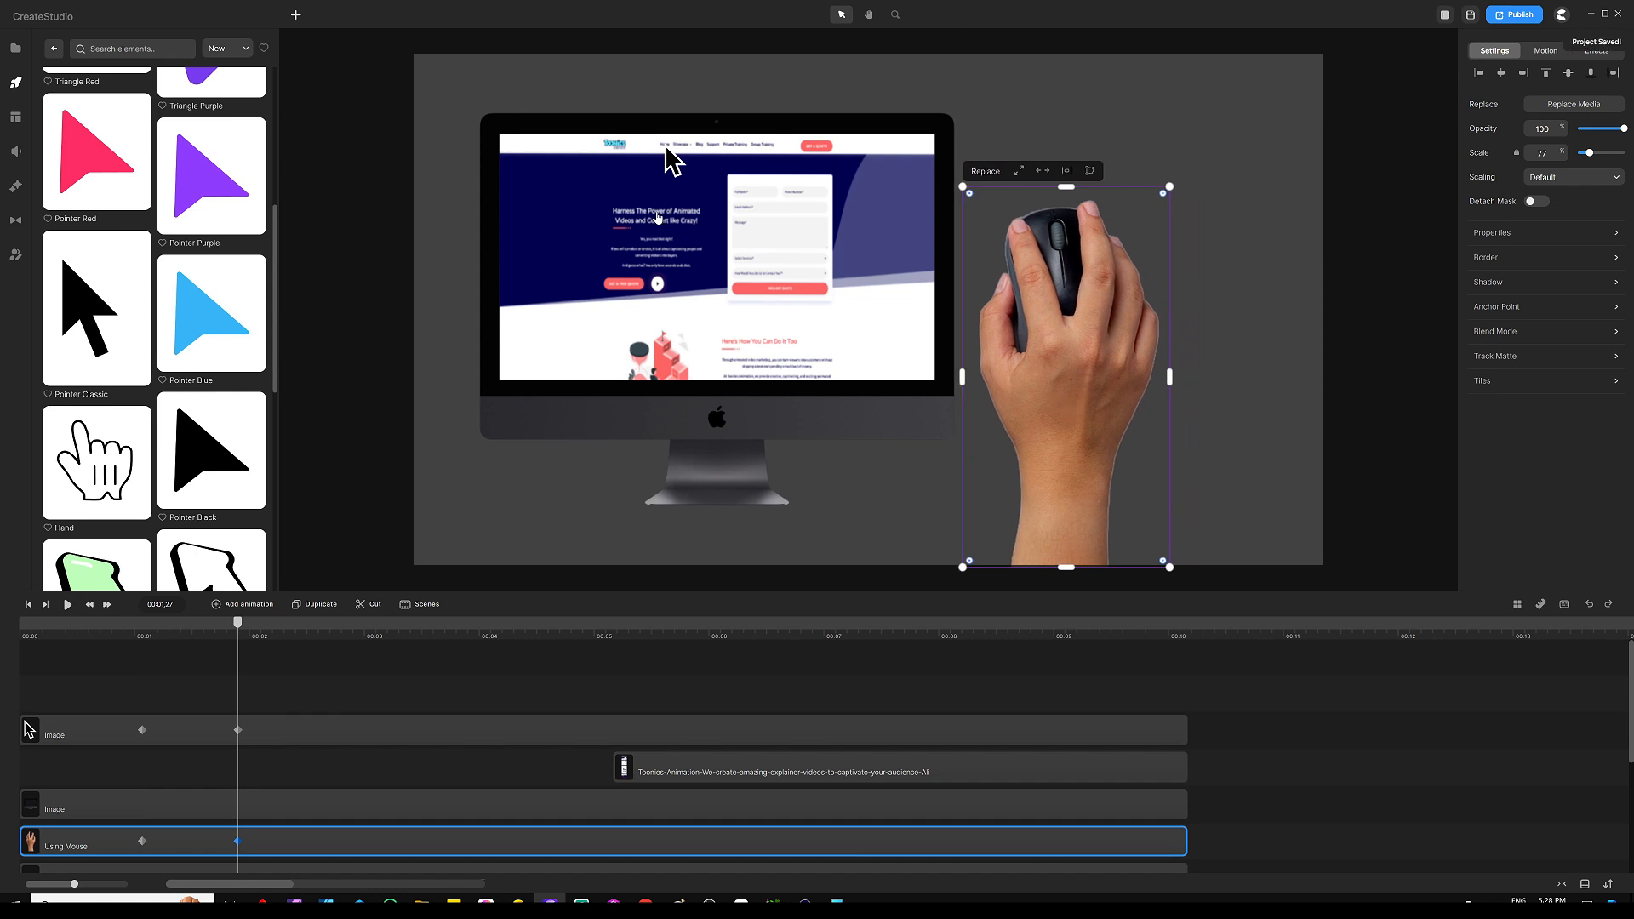
left_click(231, 657)
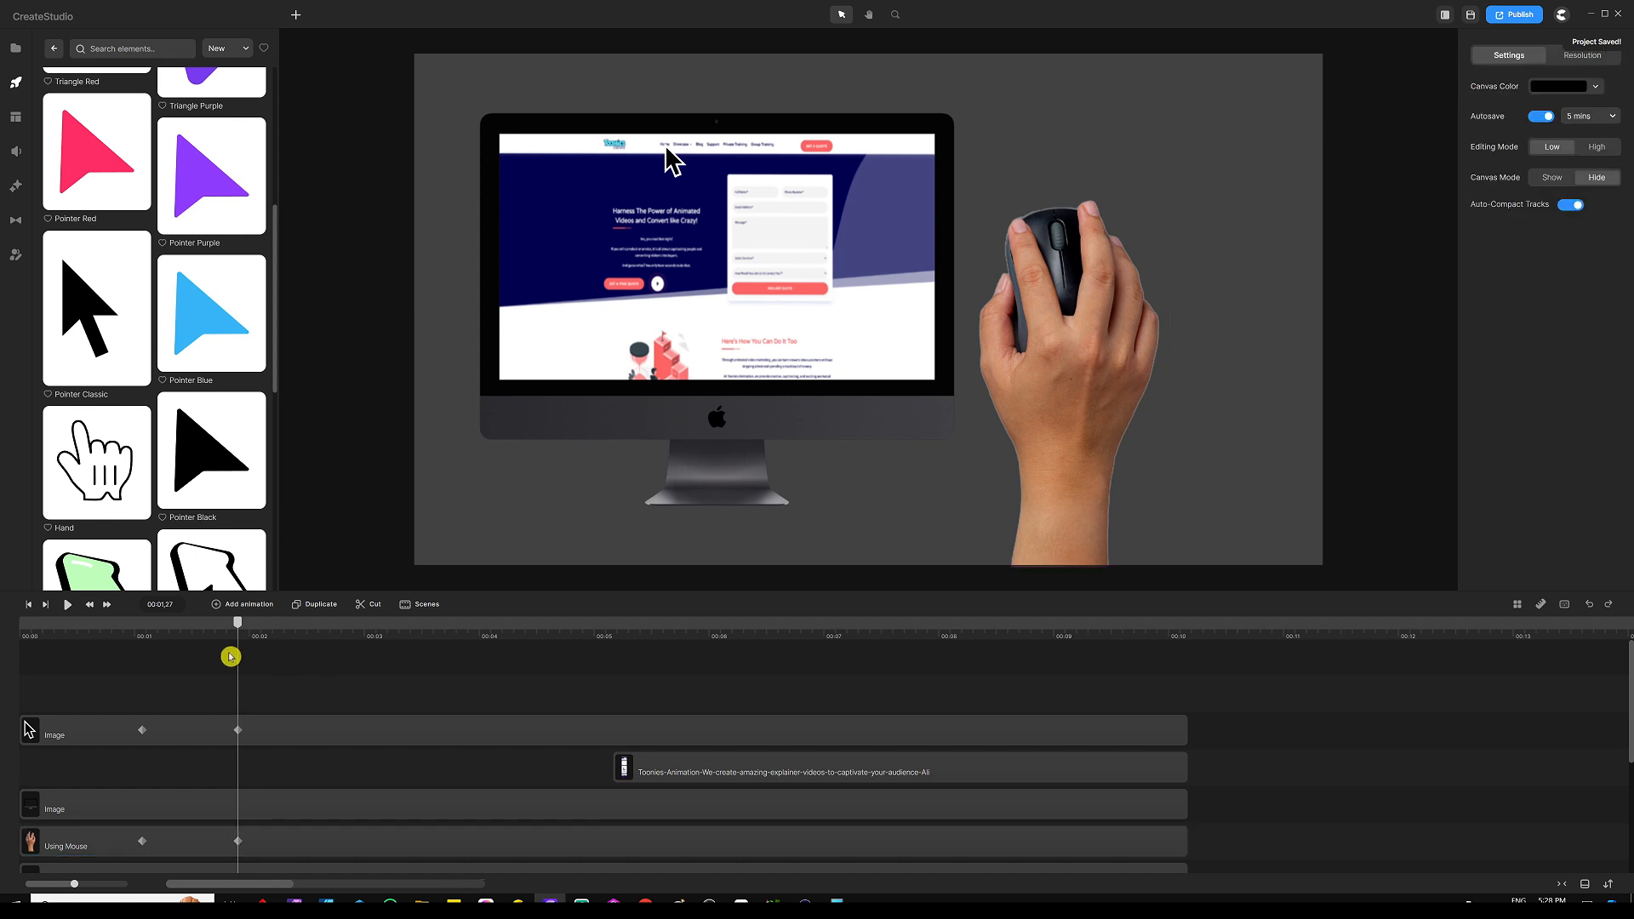
Play back the cursor and hand movement twice, starting from about the 1-second mark
left_click_drag(240, 624, 138, 624)
key("space")
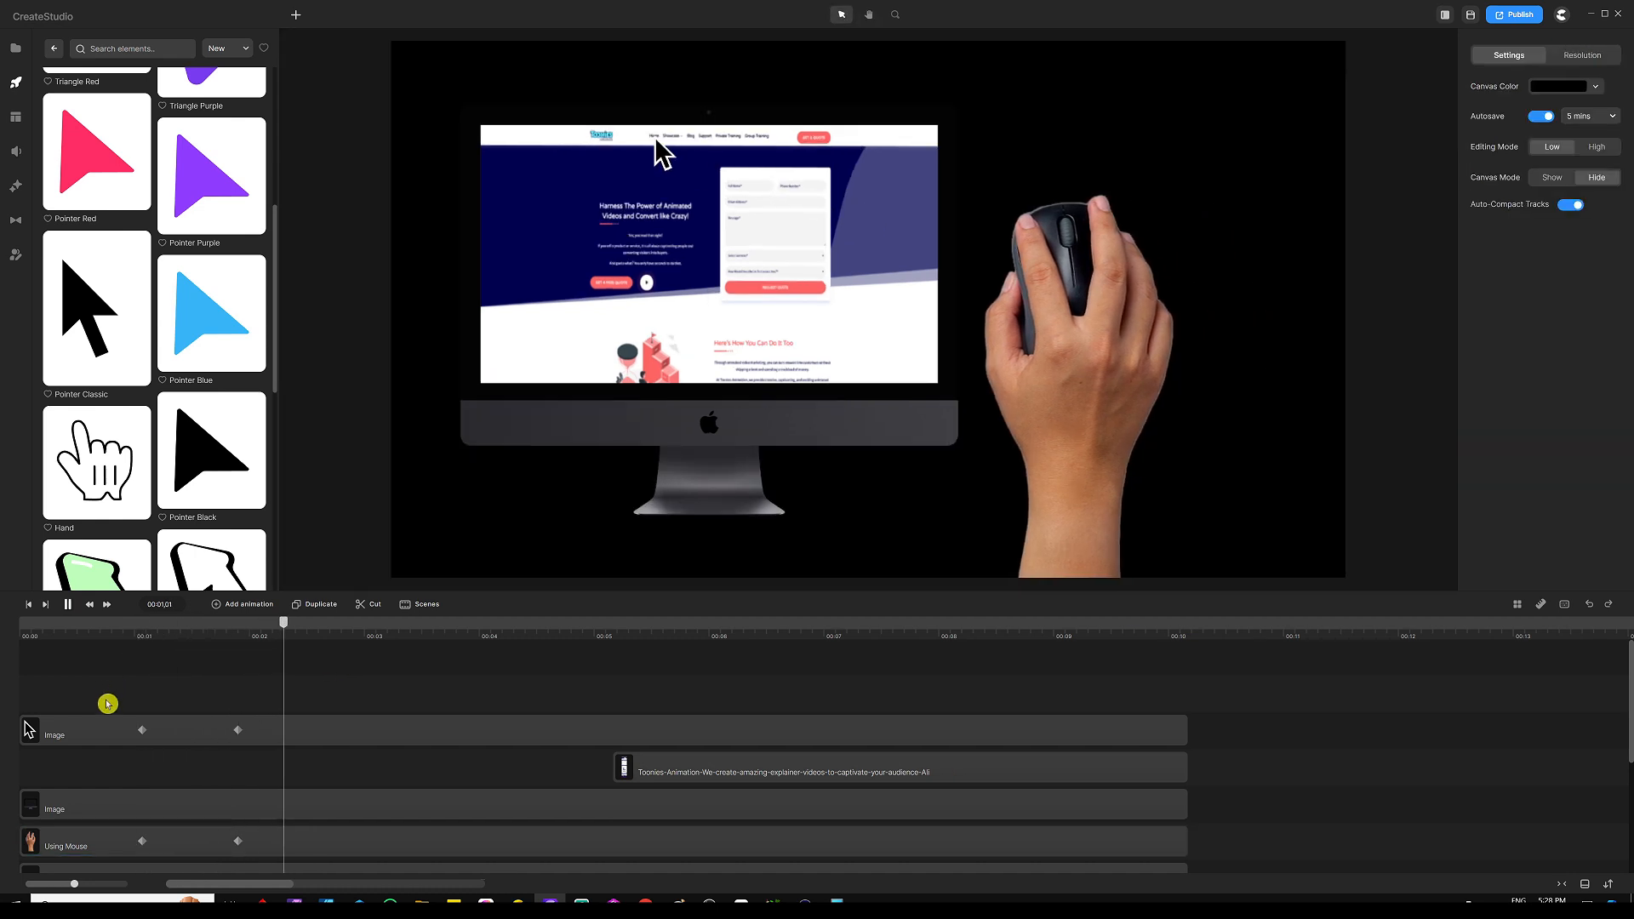
key("space")
left_click(128, 628)
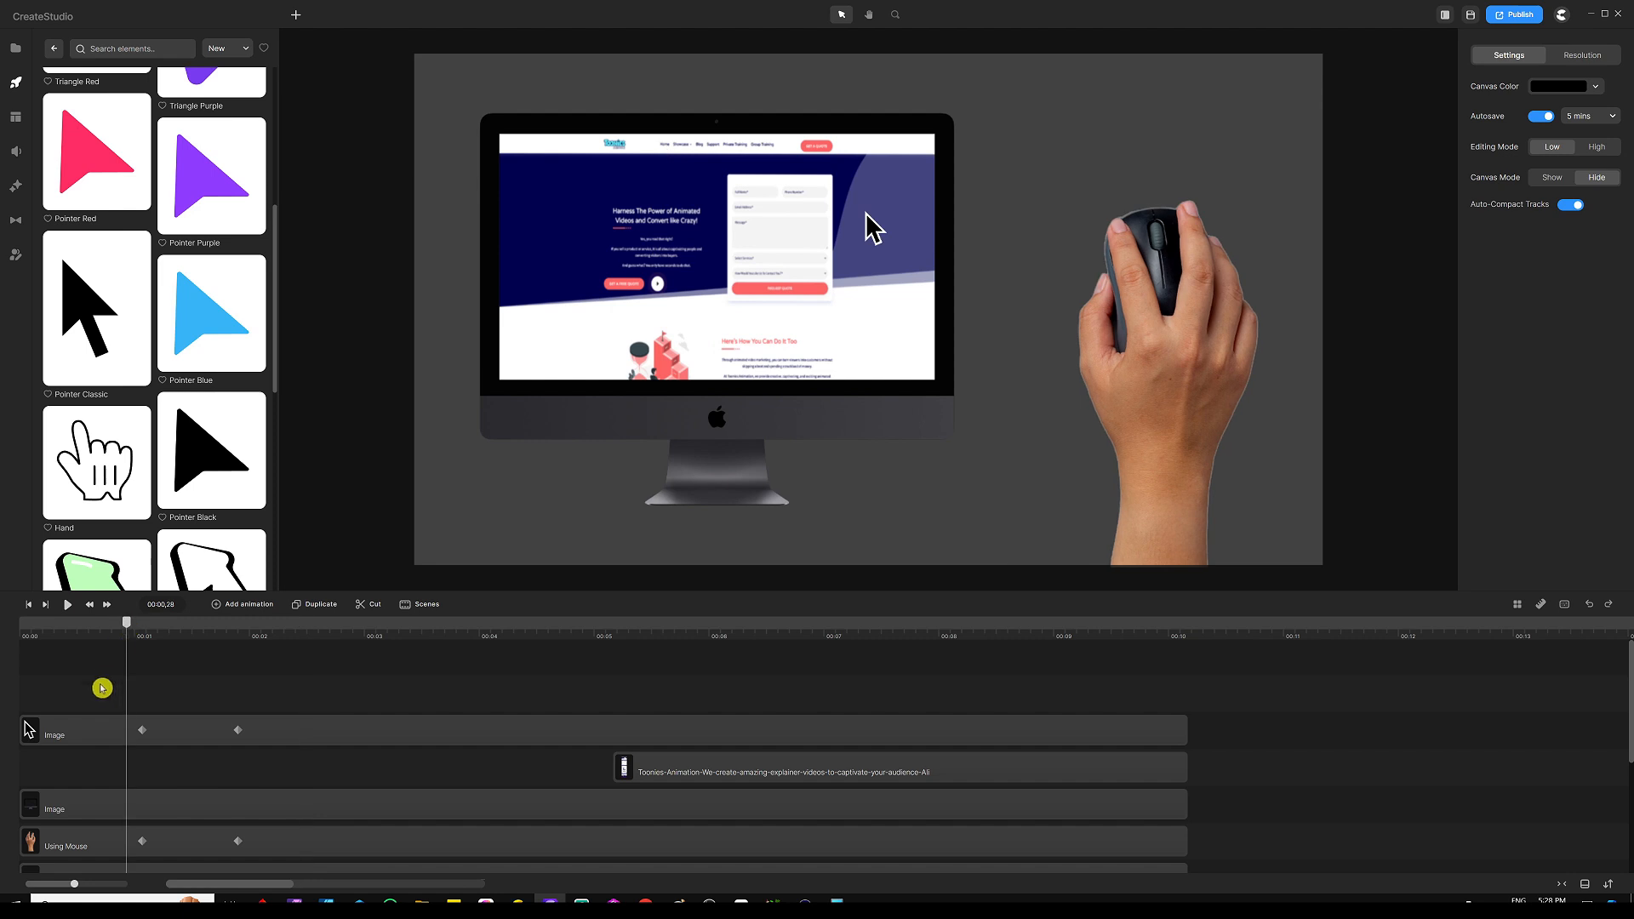
key("space")
key("space")
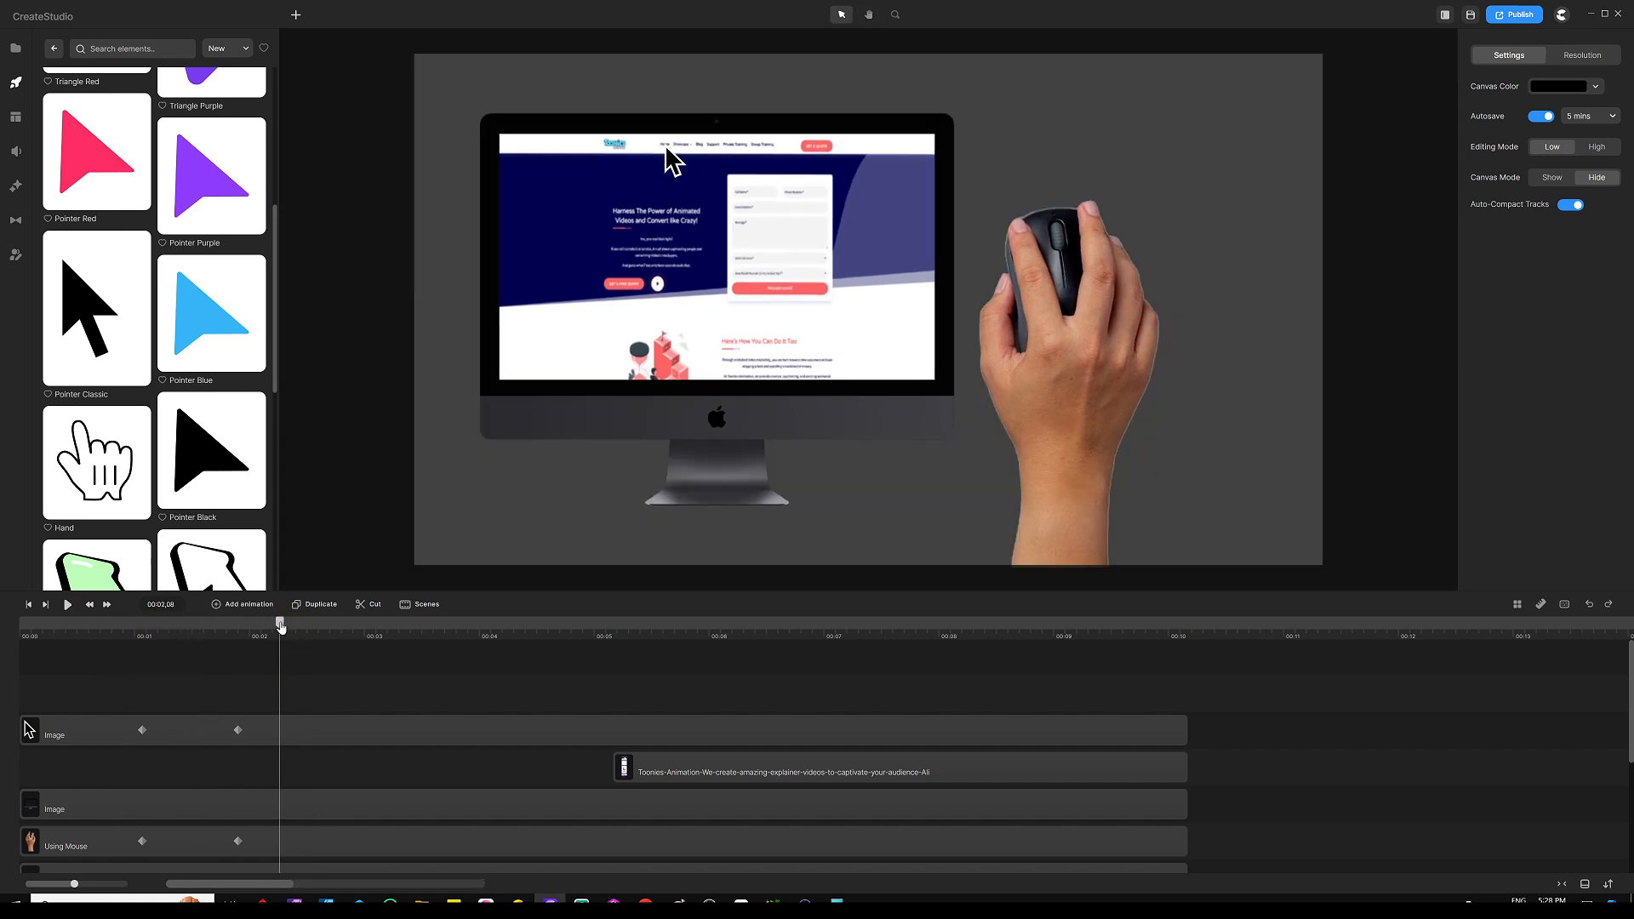
Add a circle shape starting at the cursor's end keyframe (00:01,27) and move it over the iMac screen
left_click_drag(281, 627, 240, 632)
key("c")
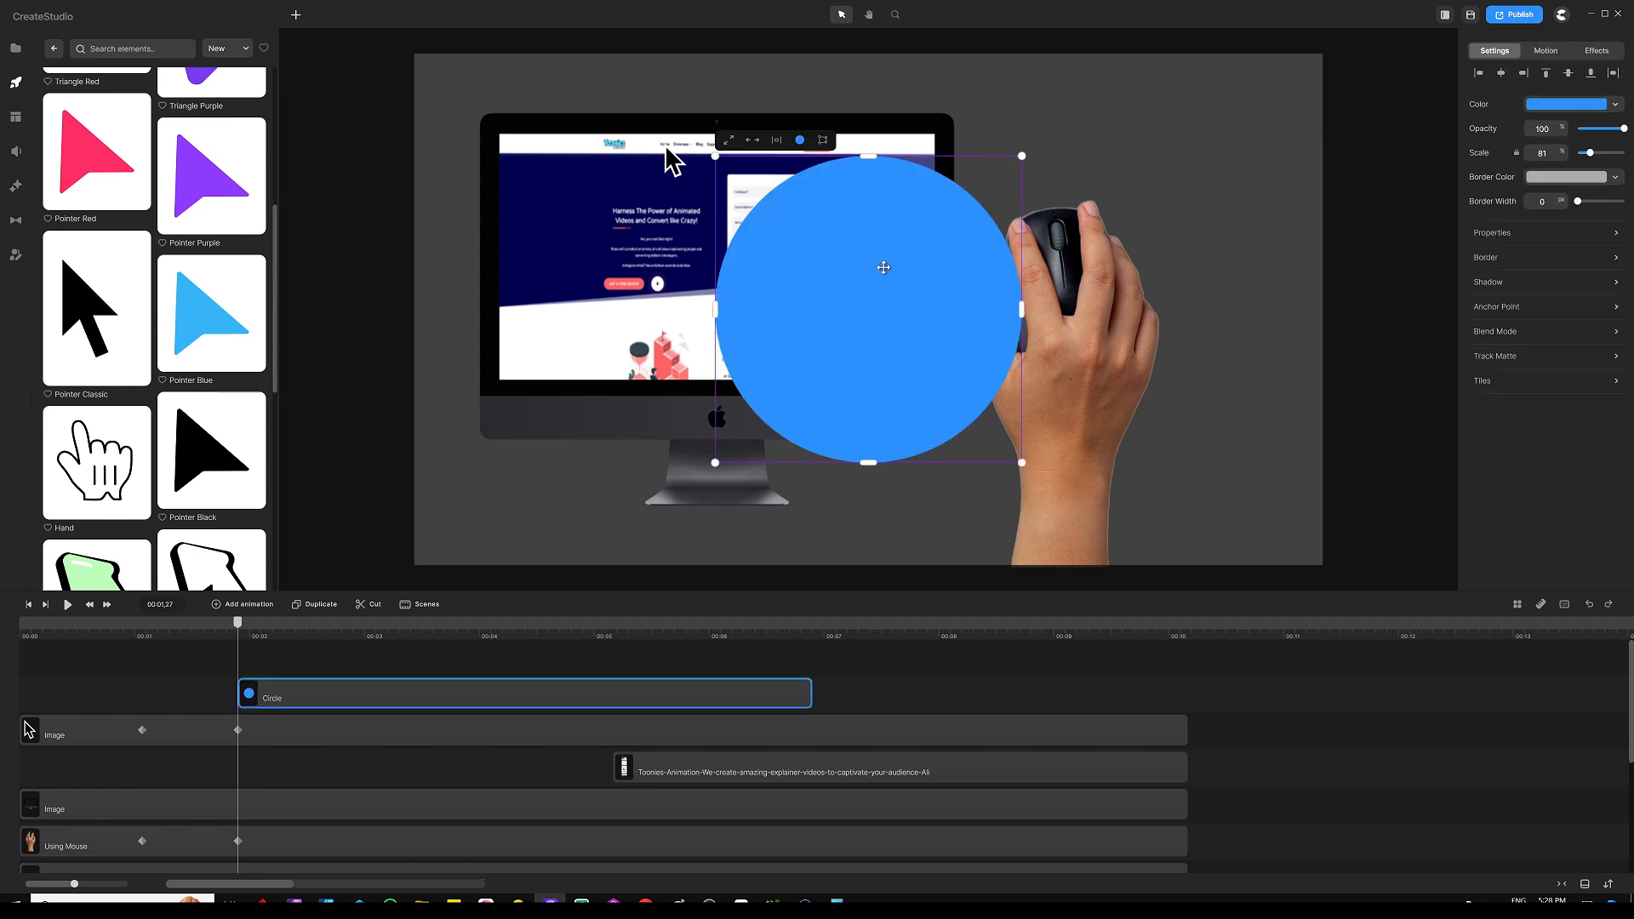
left_click_drag(884, 267, 708, 260)
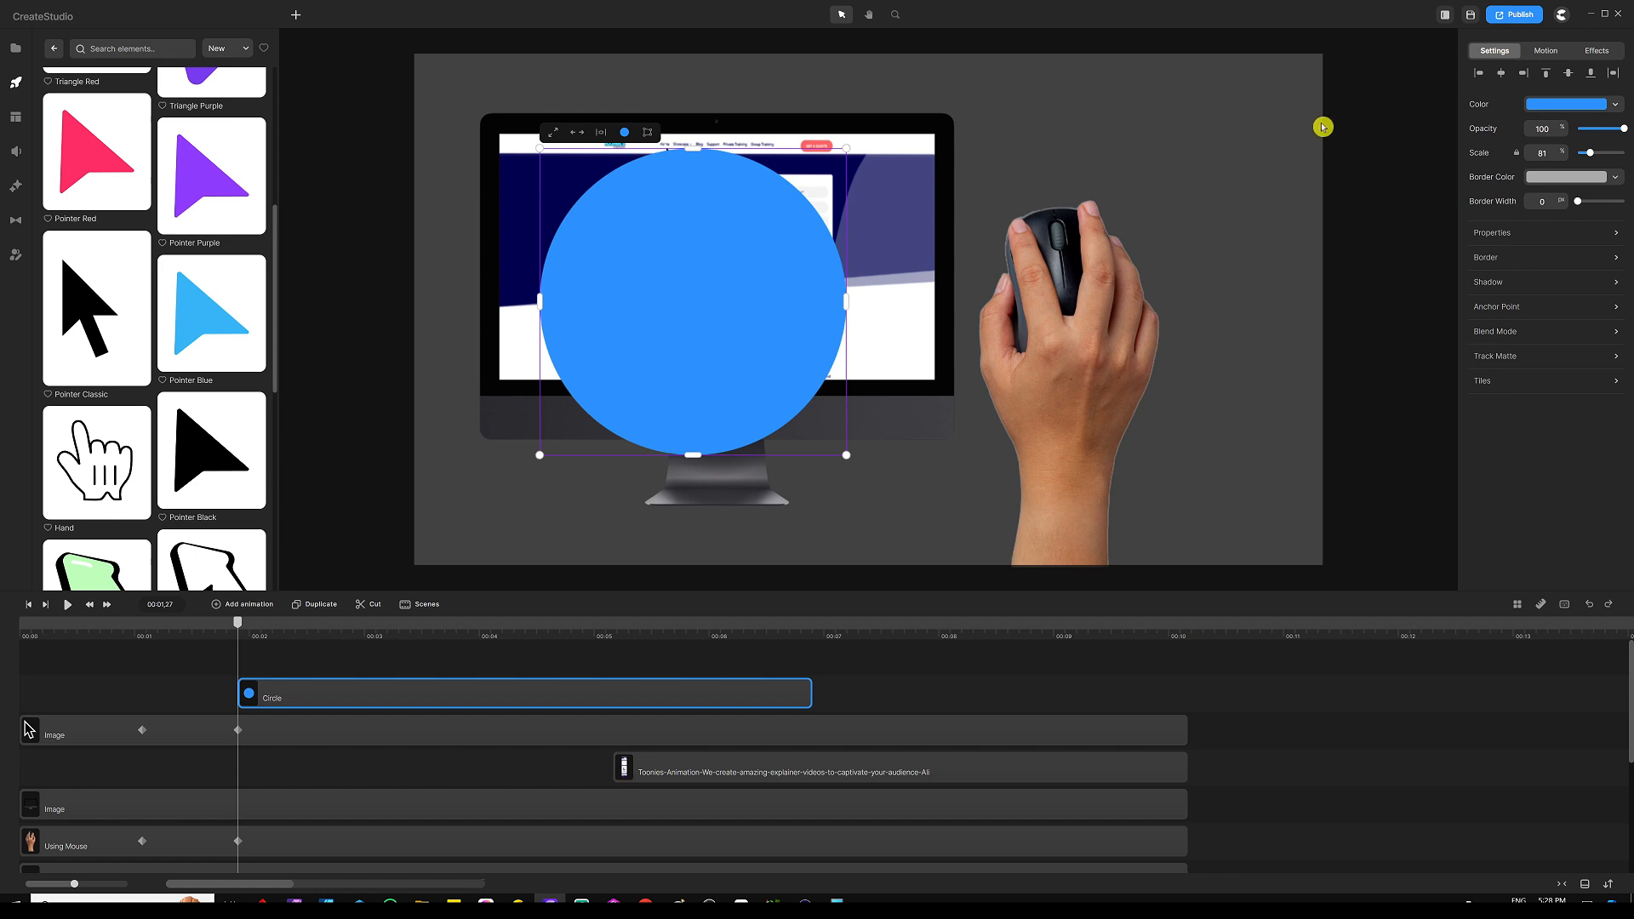
Make the circle's fill color fully transparent
left_click(1556, 105)
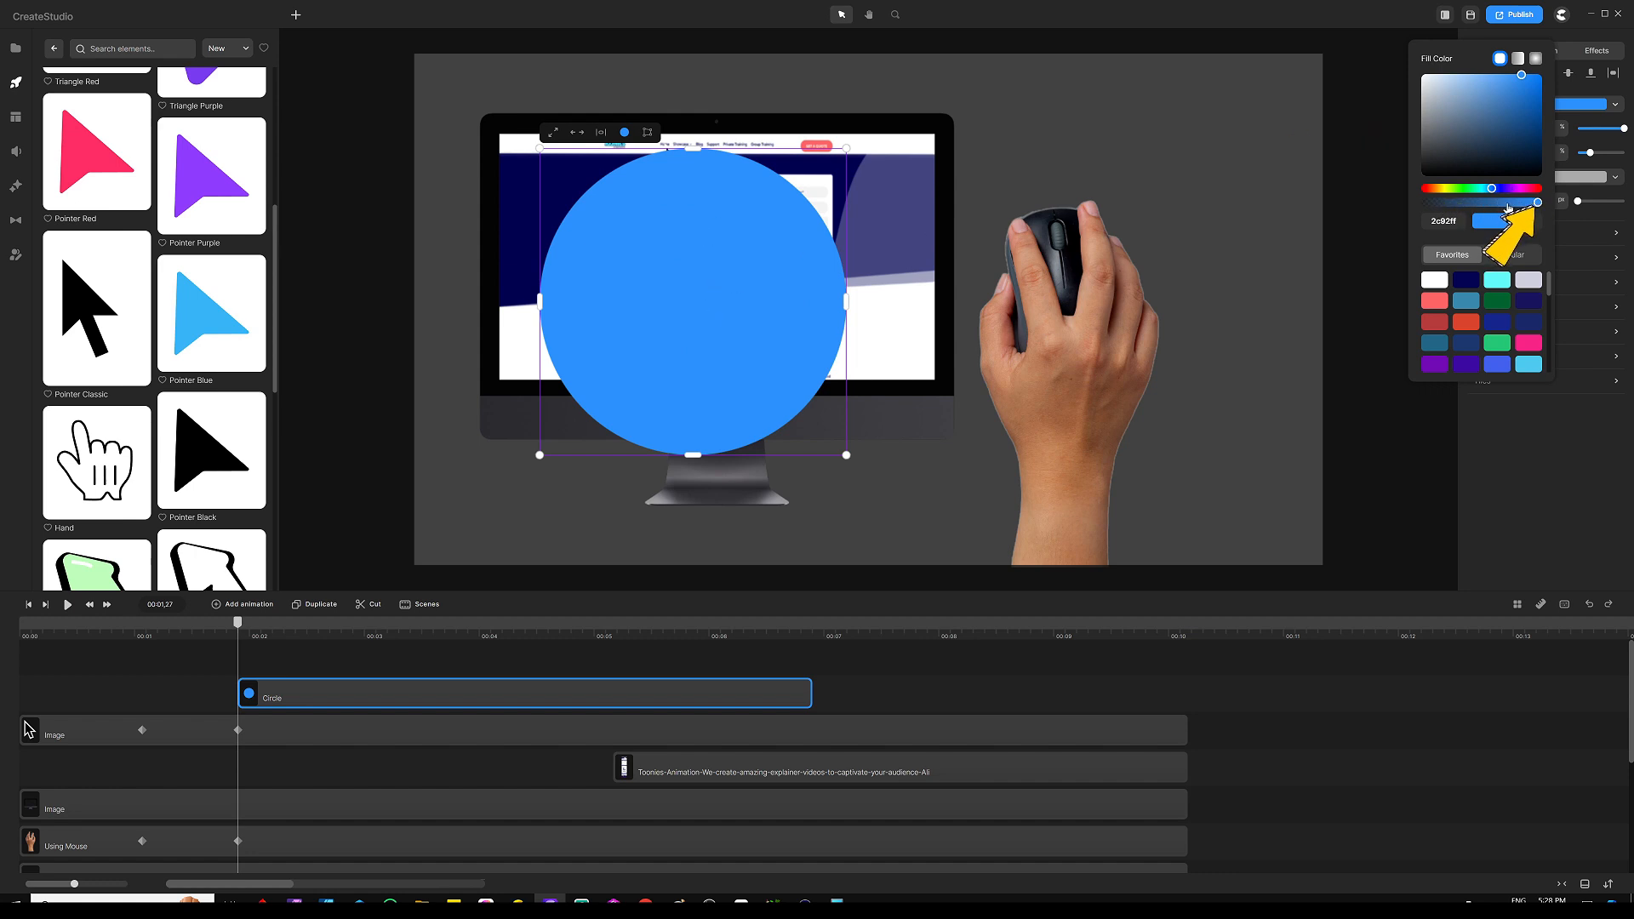
left_click_drag(1537, 202, 1424, 210)
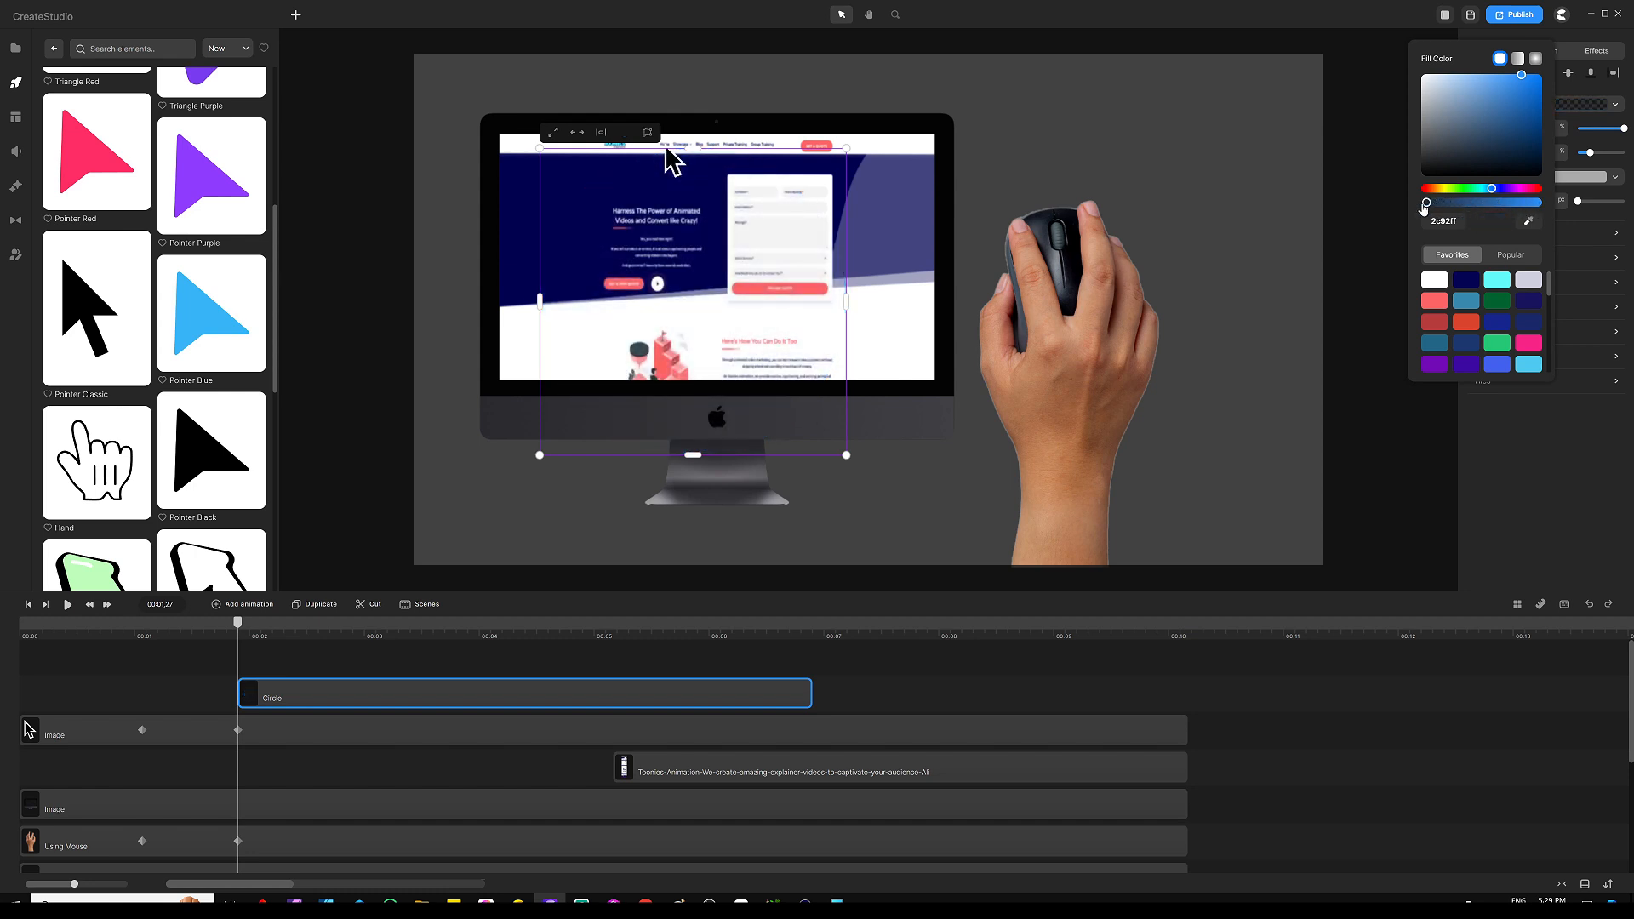
left_click(1544, 472)
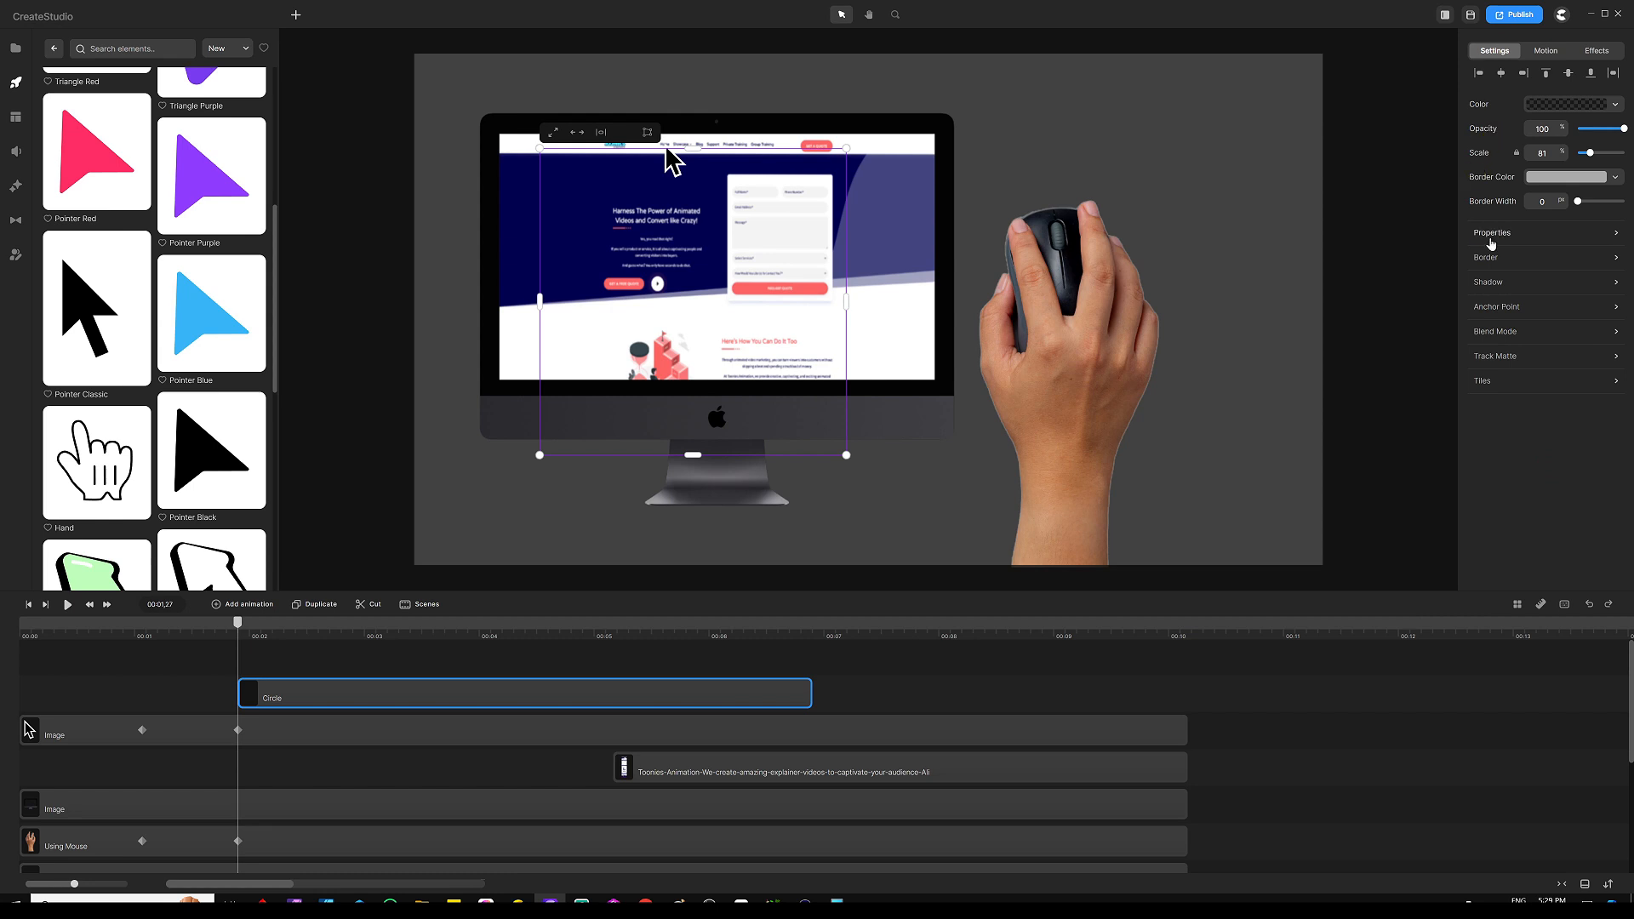
Give the circle a black border with a width of 4 px
left_click(1541, 179)
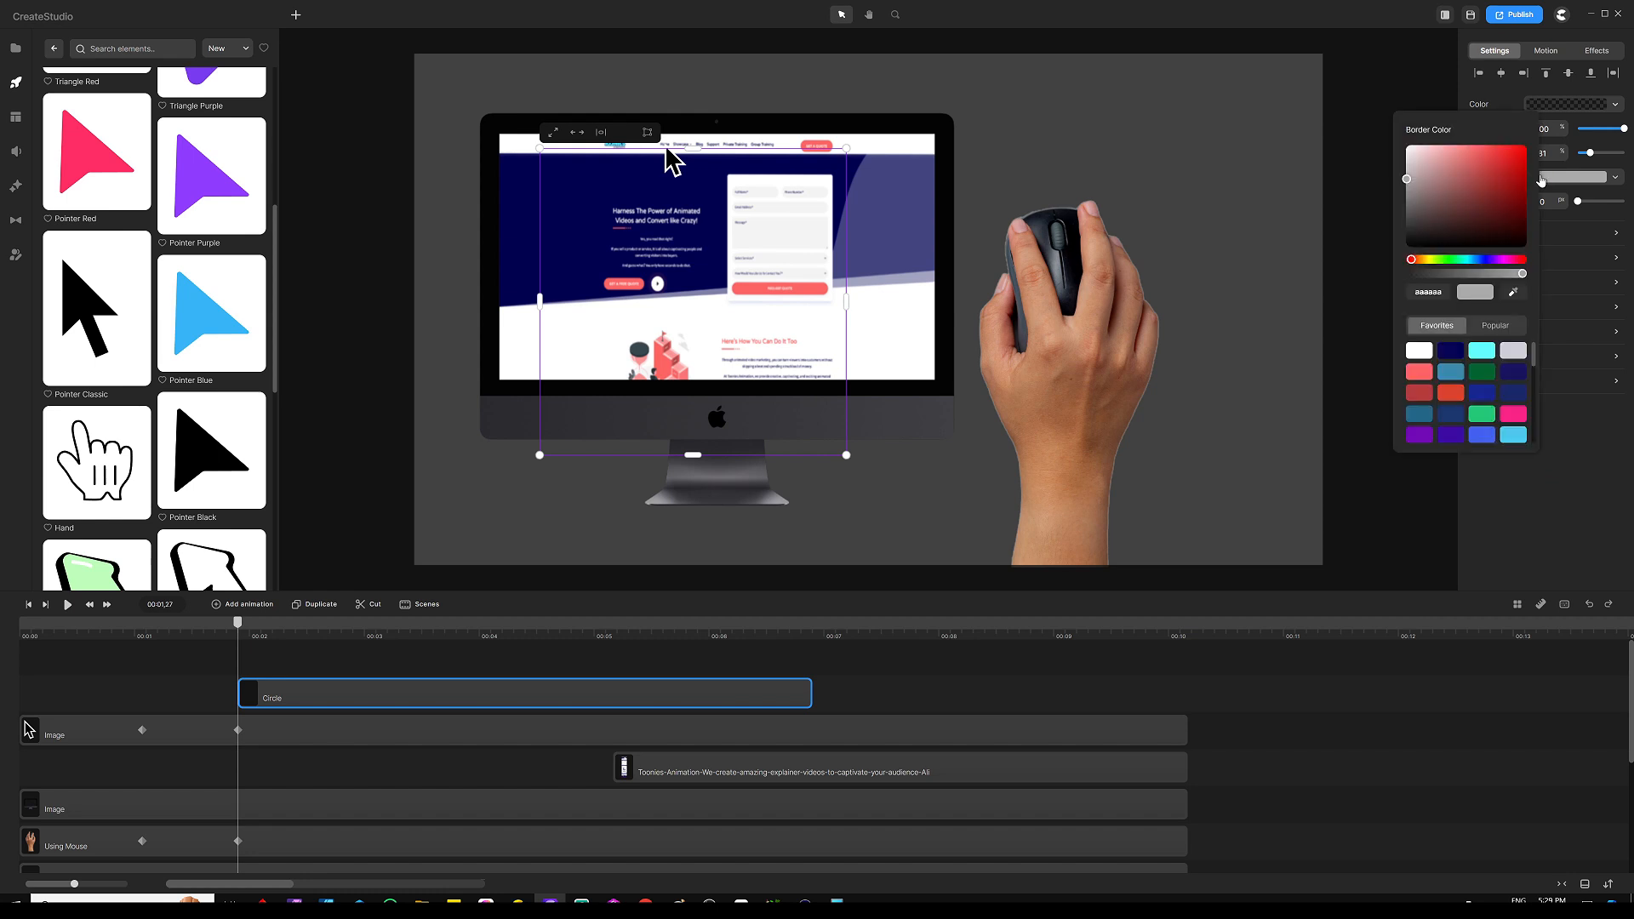
left_click(1407, 247)
left_click(1591, 497)
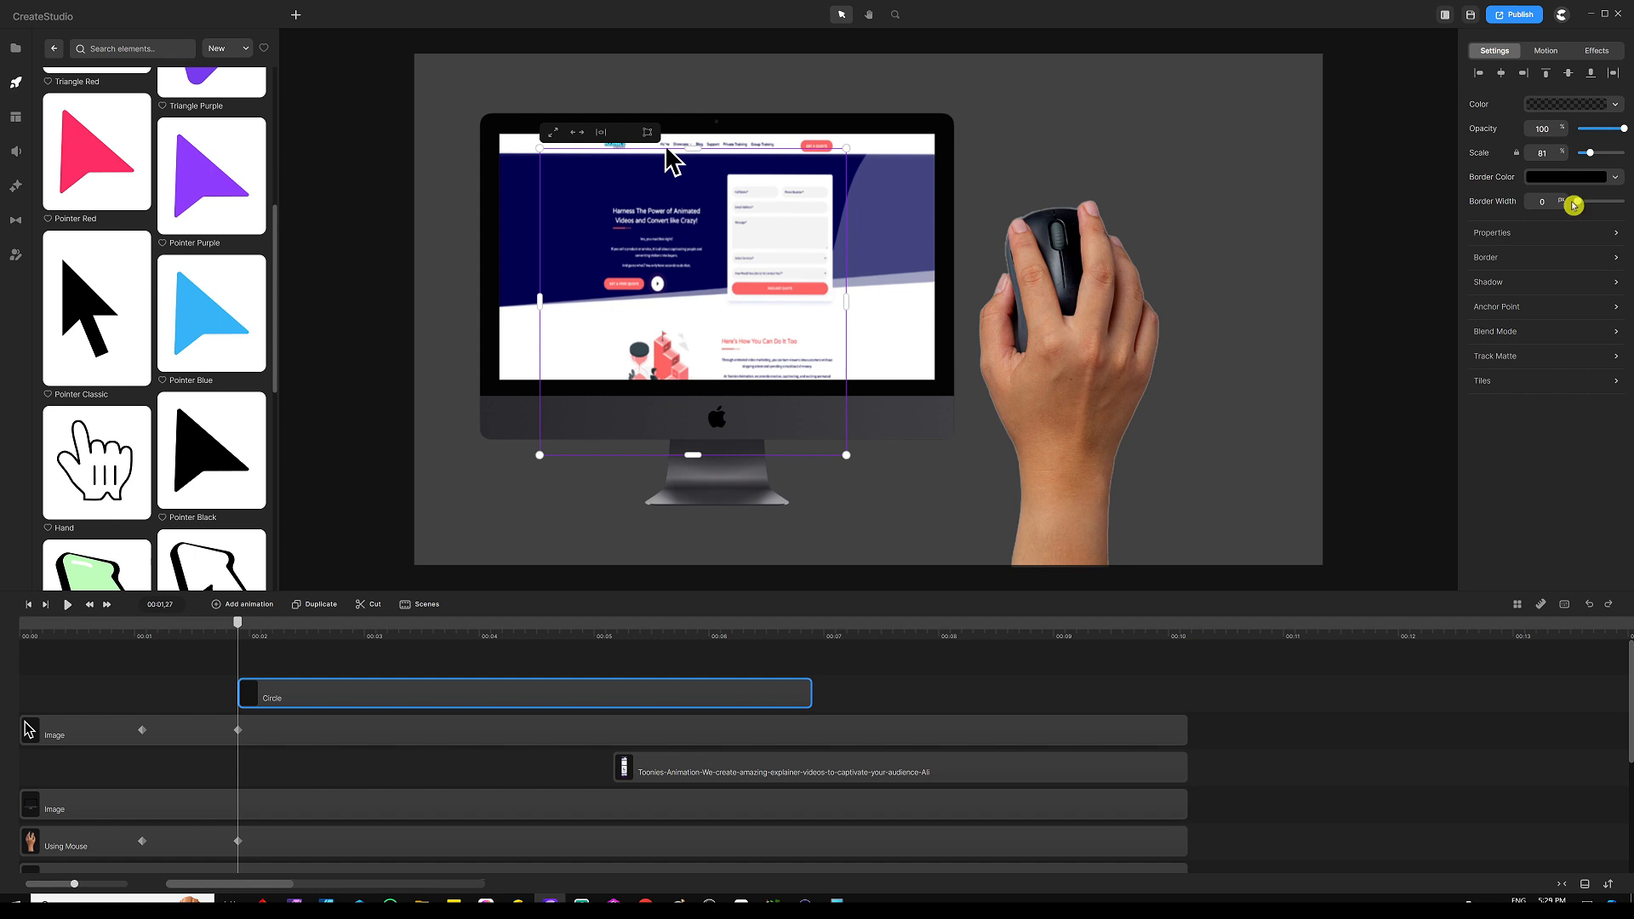
left_click_drag(1576, 201, 1581, 202)
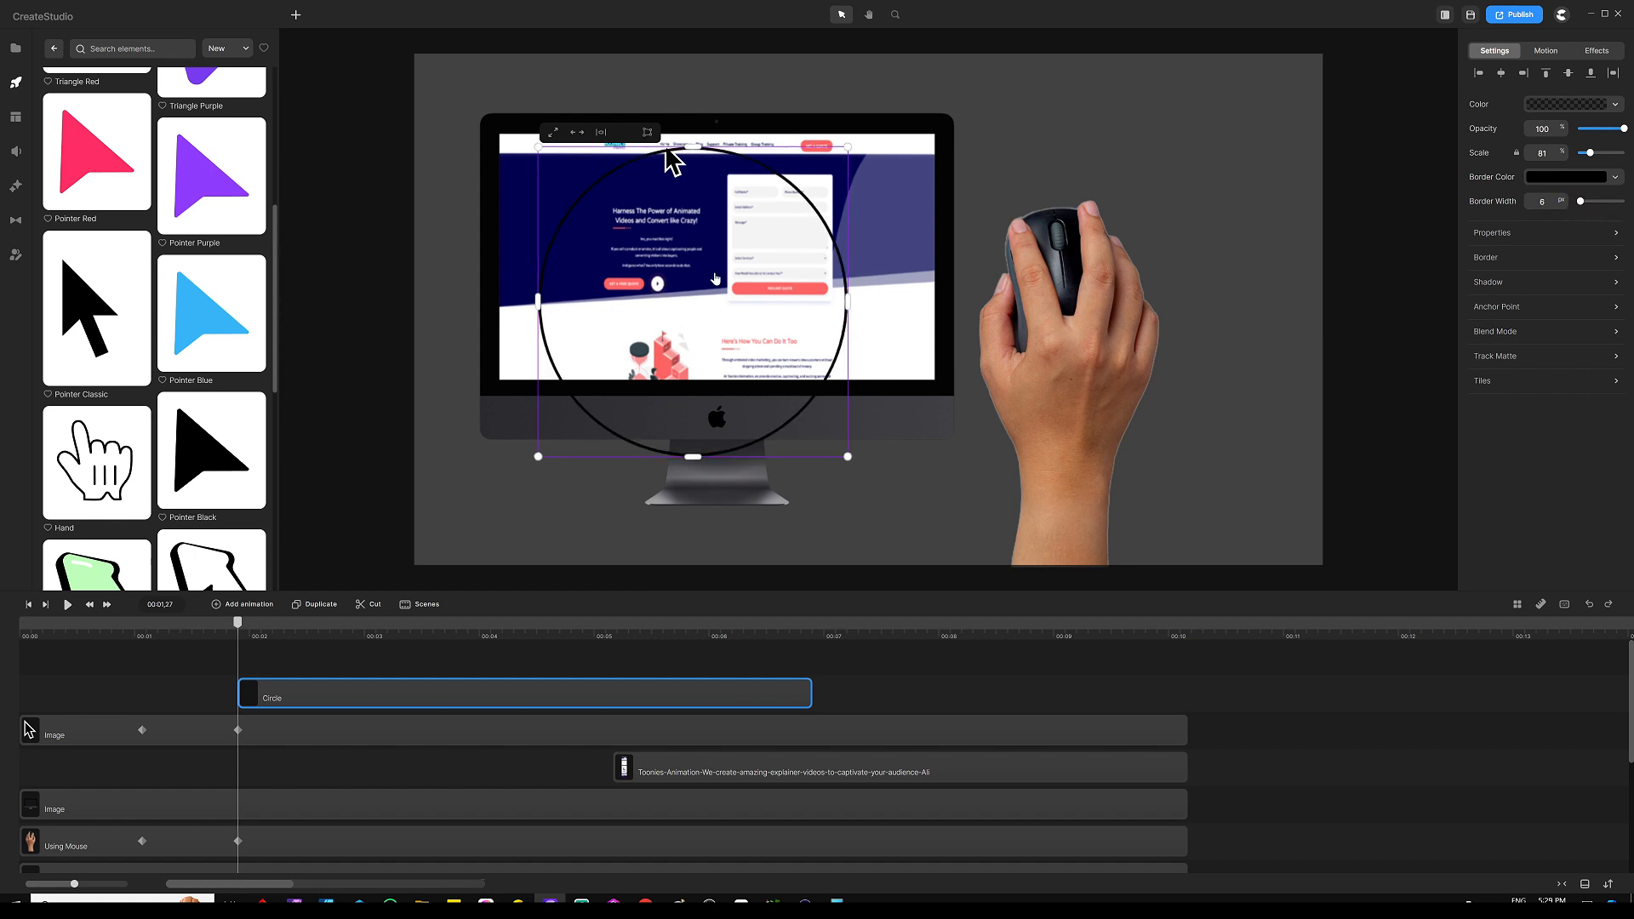
left_click_drag(1549, 202, 1523, 208)
left_click(1516, 506)
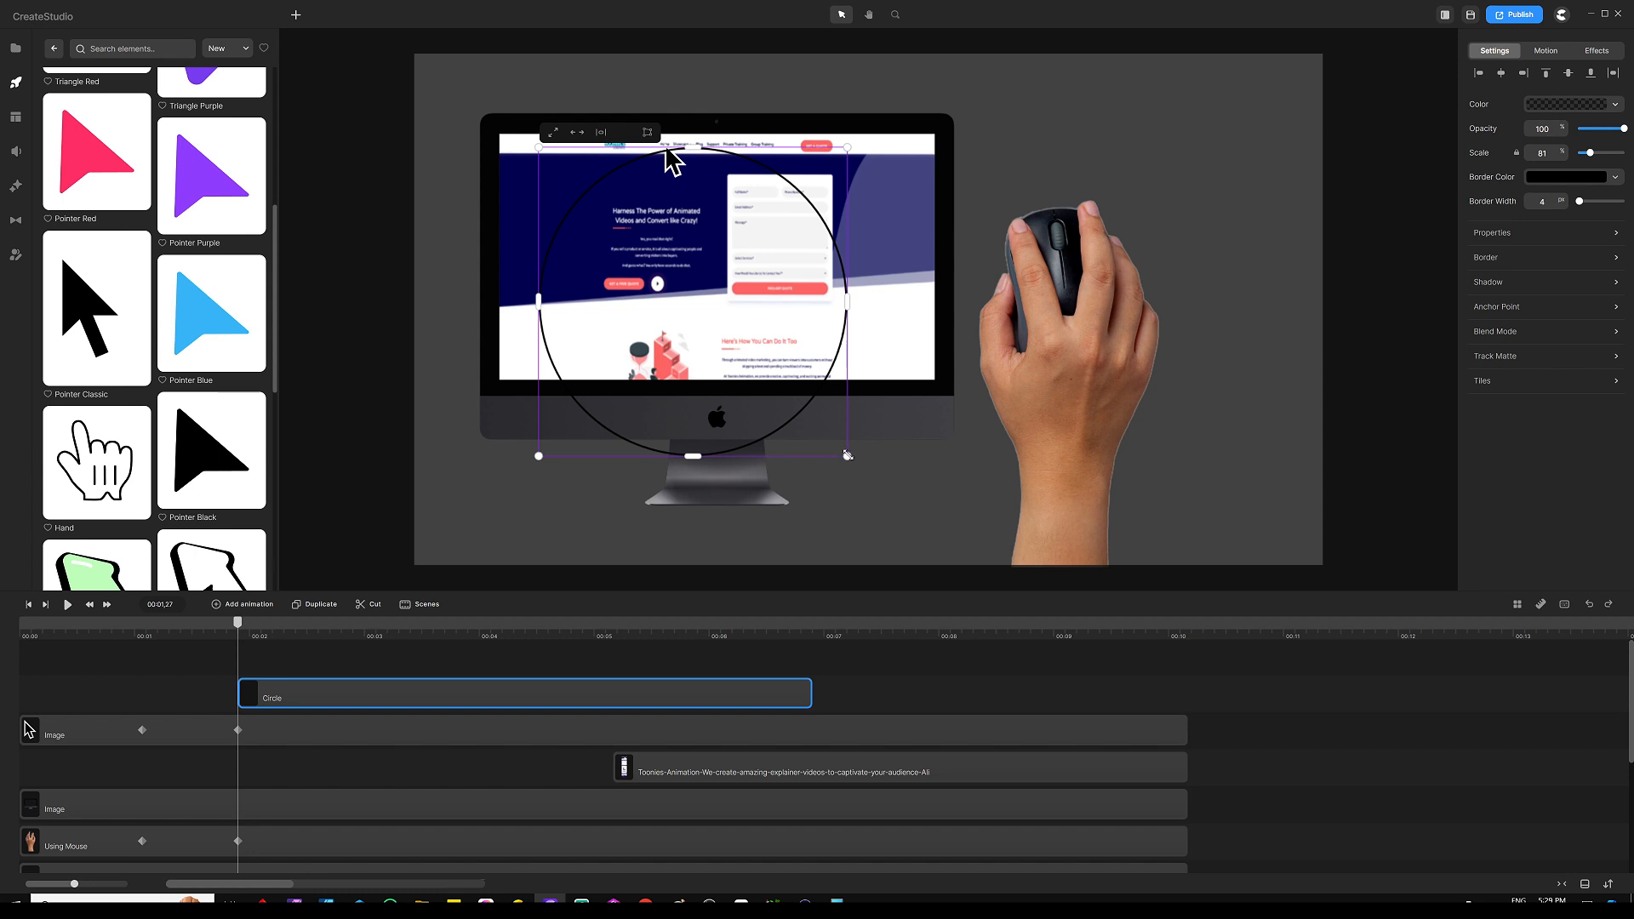
Scale the circle down to 5% so it forms a small ring around the cursor's tip
left_click_drag(848, 455, 694, 166)
scroll(665, 149, "up", 5)
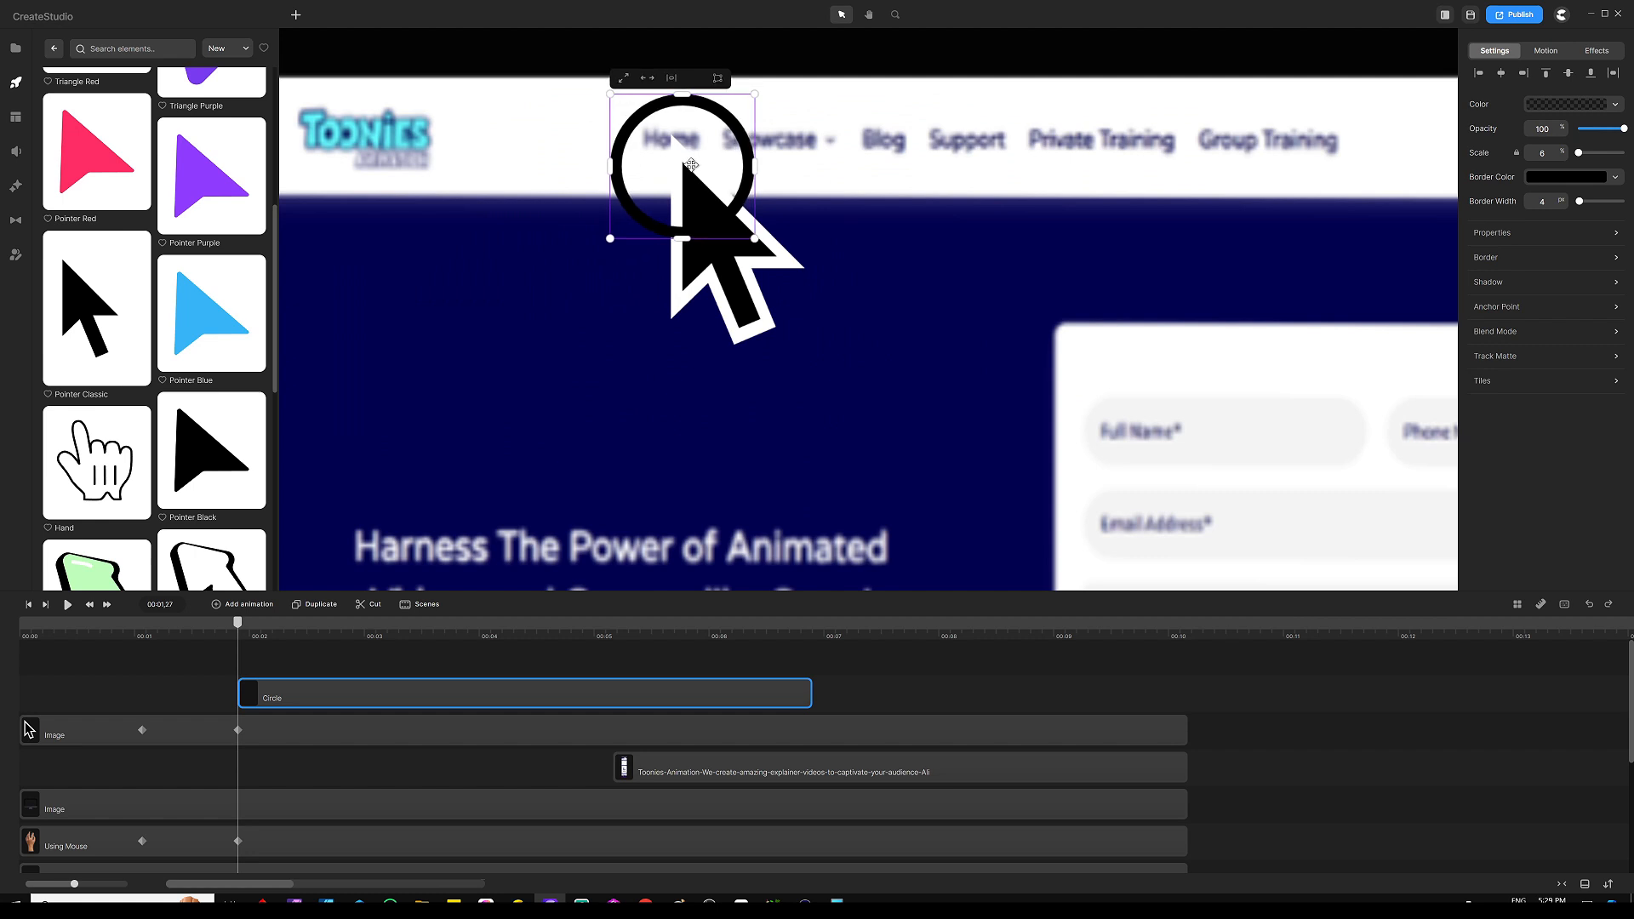
left_click_drag(753, 237, 744, 226)
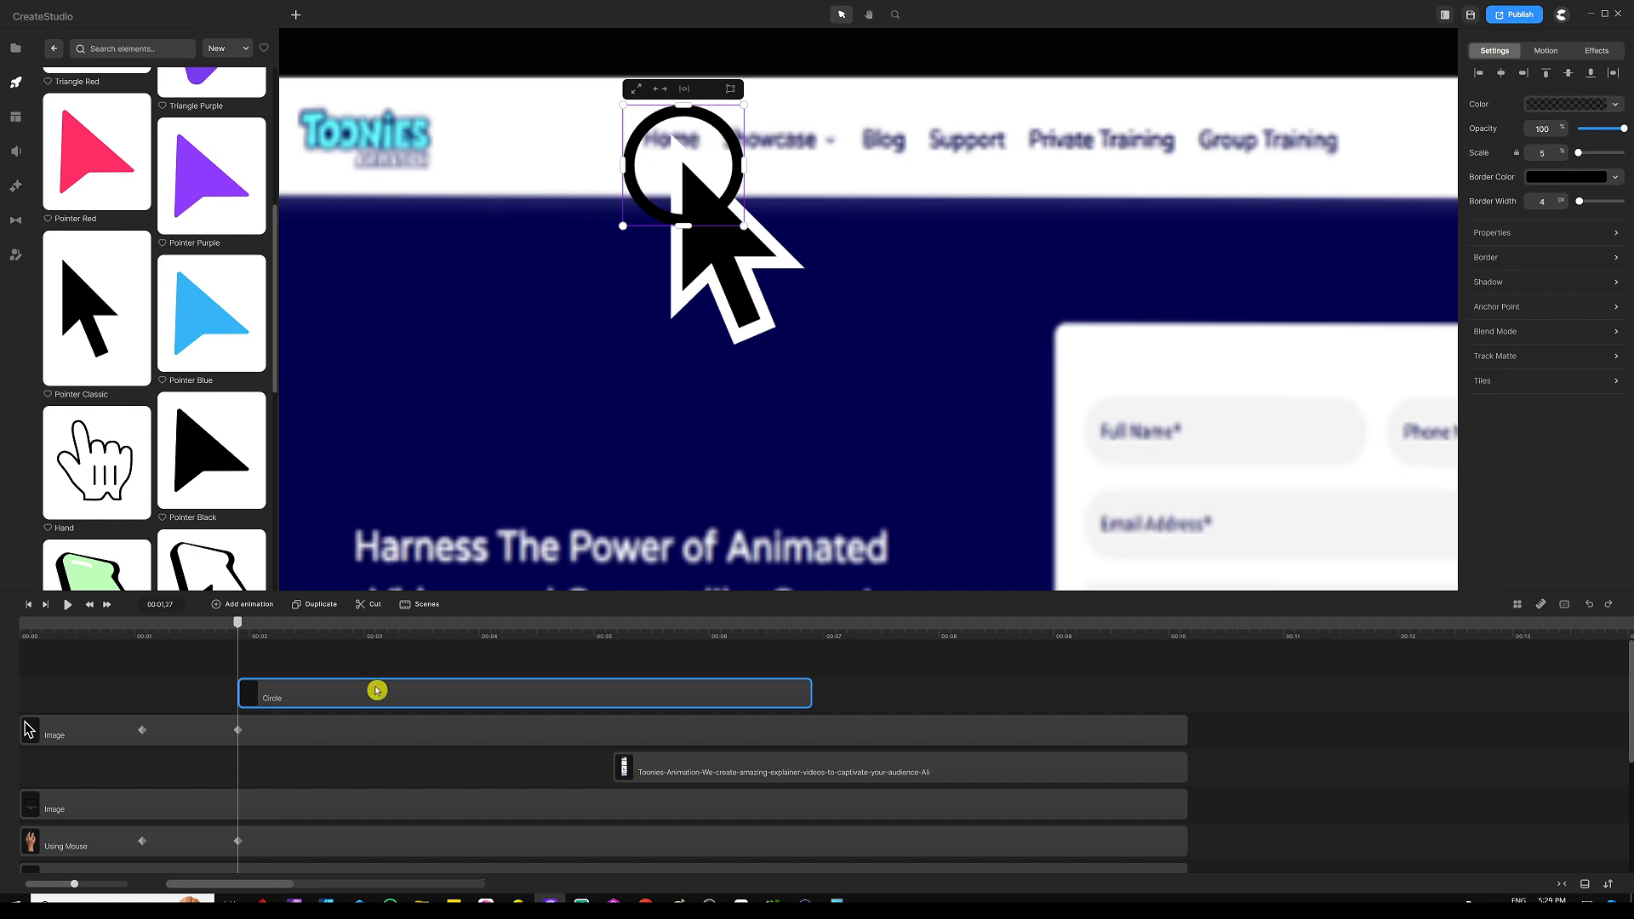
Duplicate the circle and shift the copy's clip a few frames after the original on the timeline
key("ctrl+d")
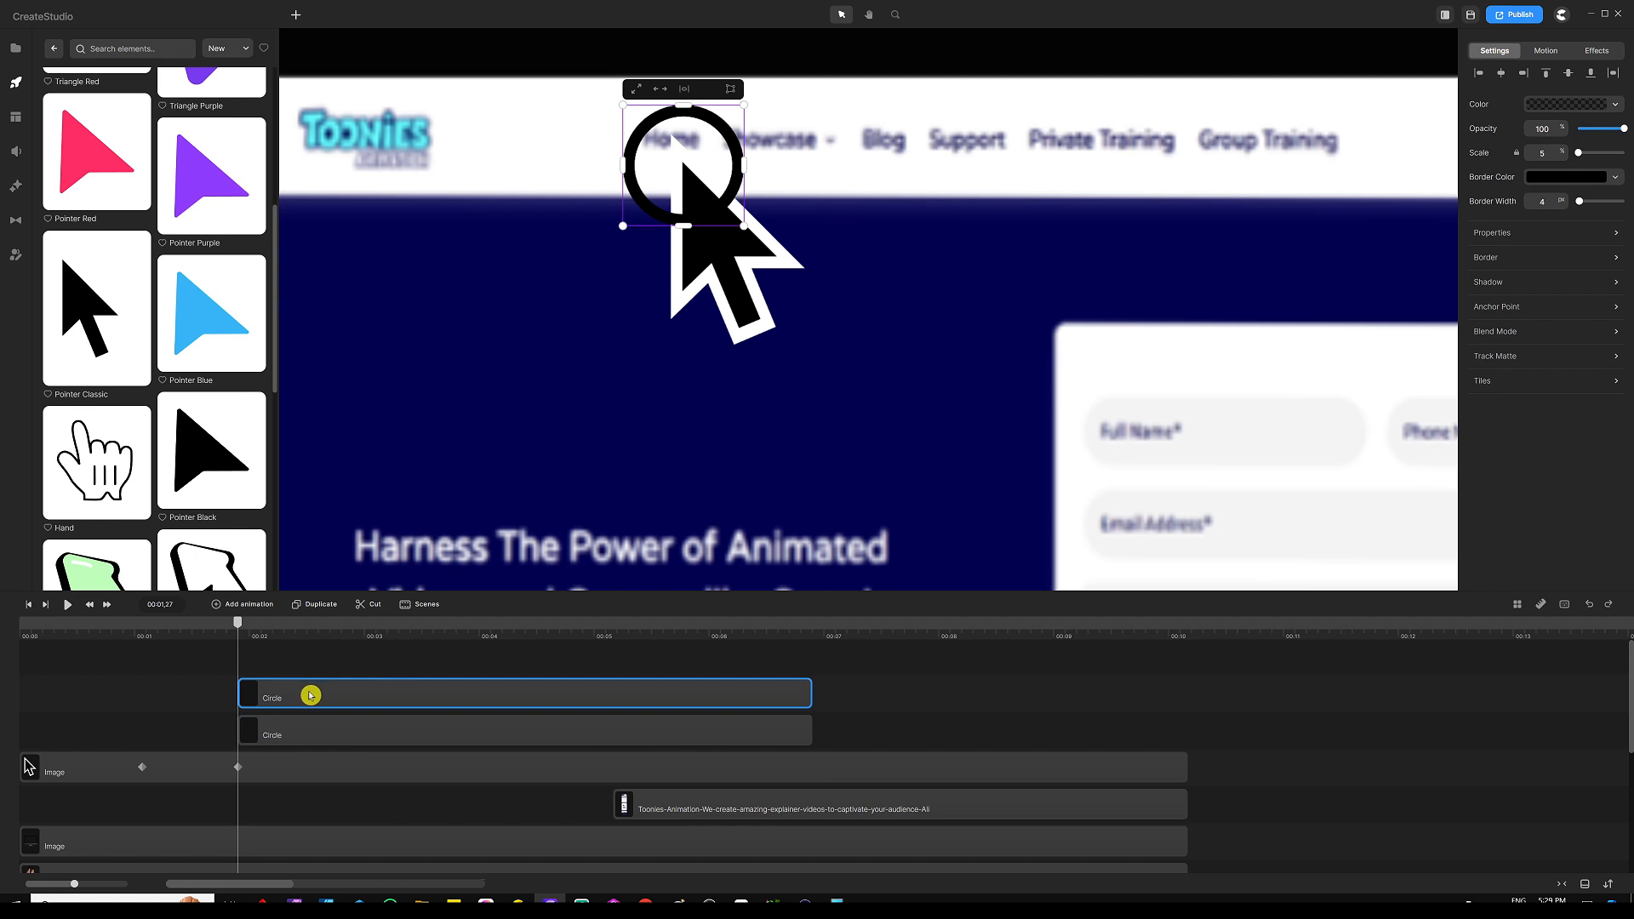
left_click_drag(308, 697, 324, 696)
left_click(248, 668)
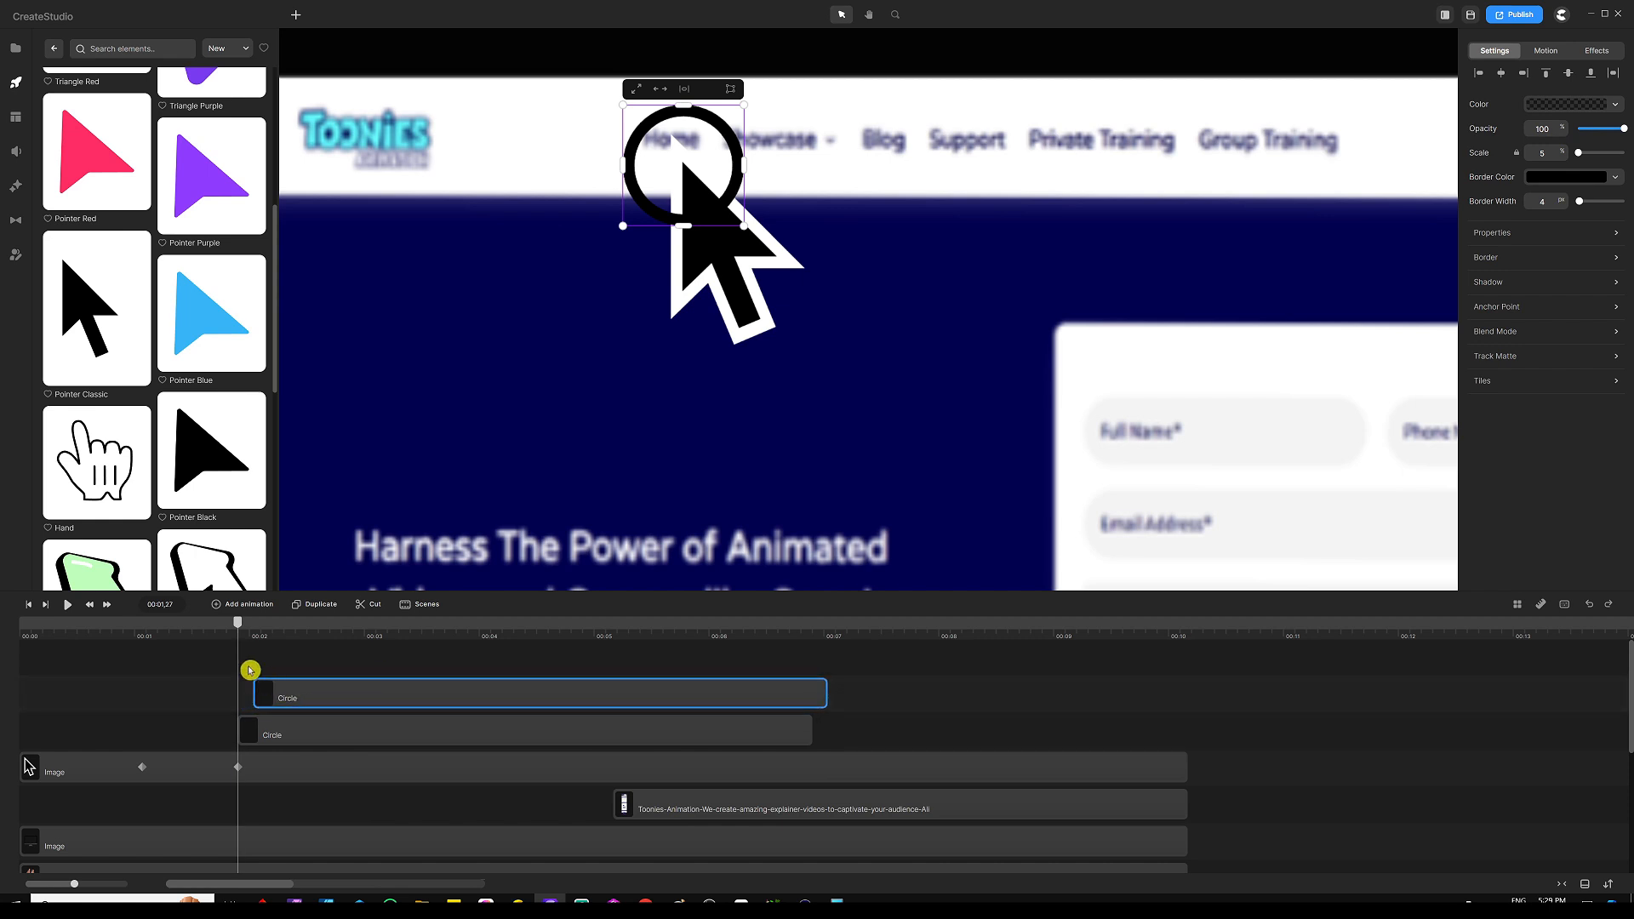
Place the playhead at 00:01,27, at the start of the original circle clip
left_click(245, 630)
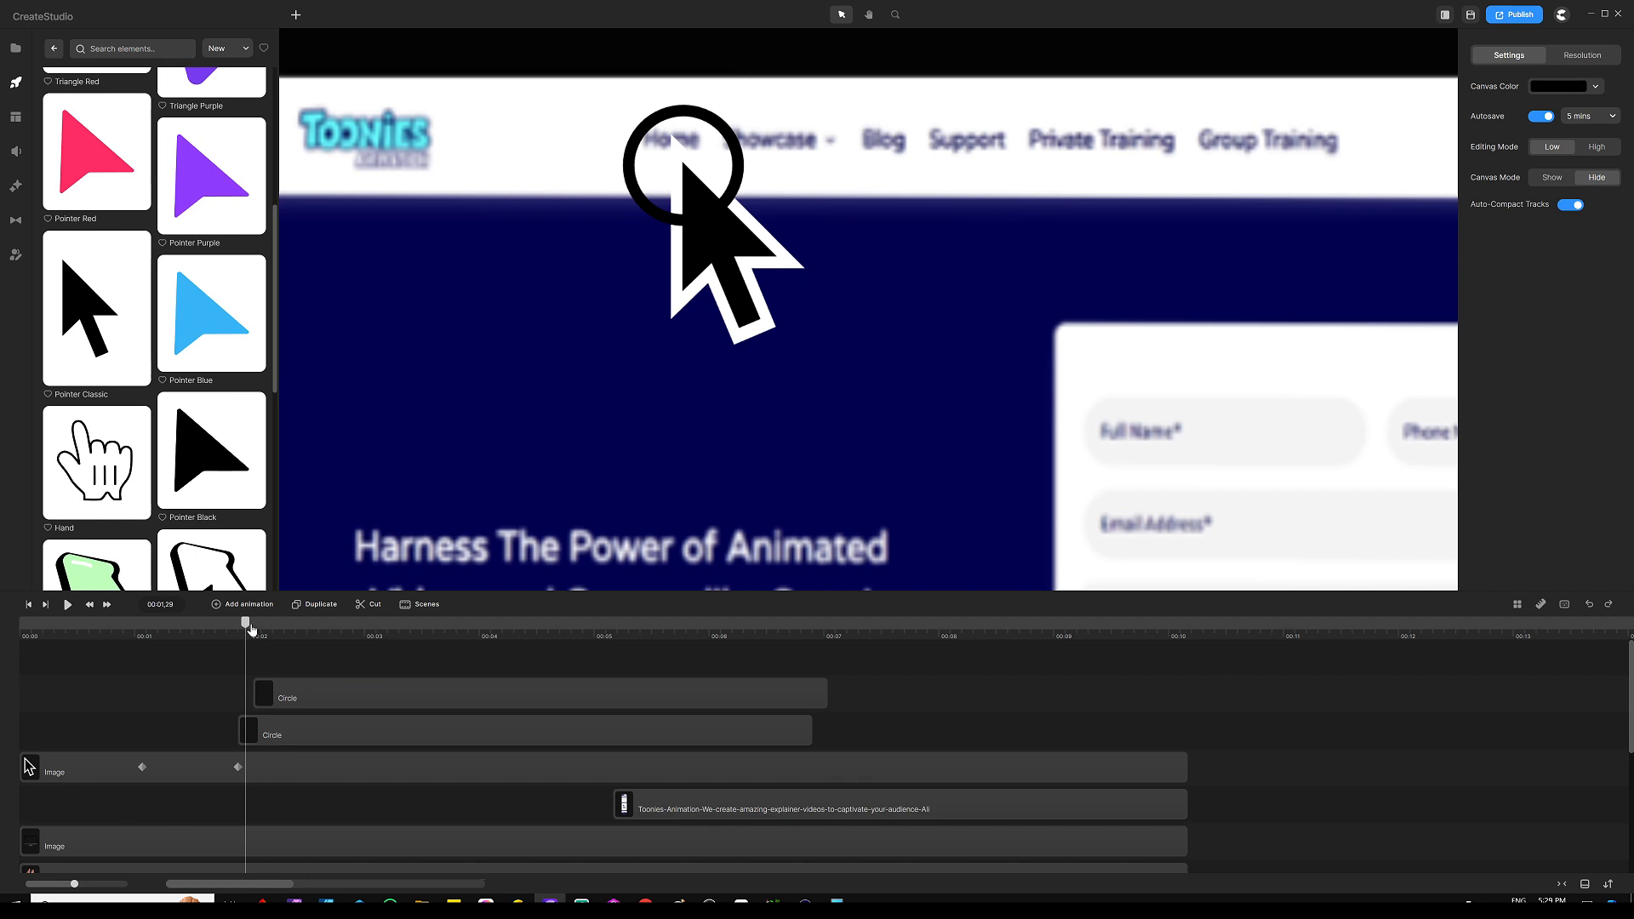
left_click(284, 733)
left_click(301, 699)
left_click(309, 675)
left_click_drag(248, 624, 241, 630)
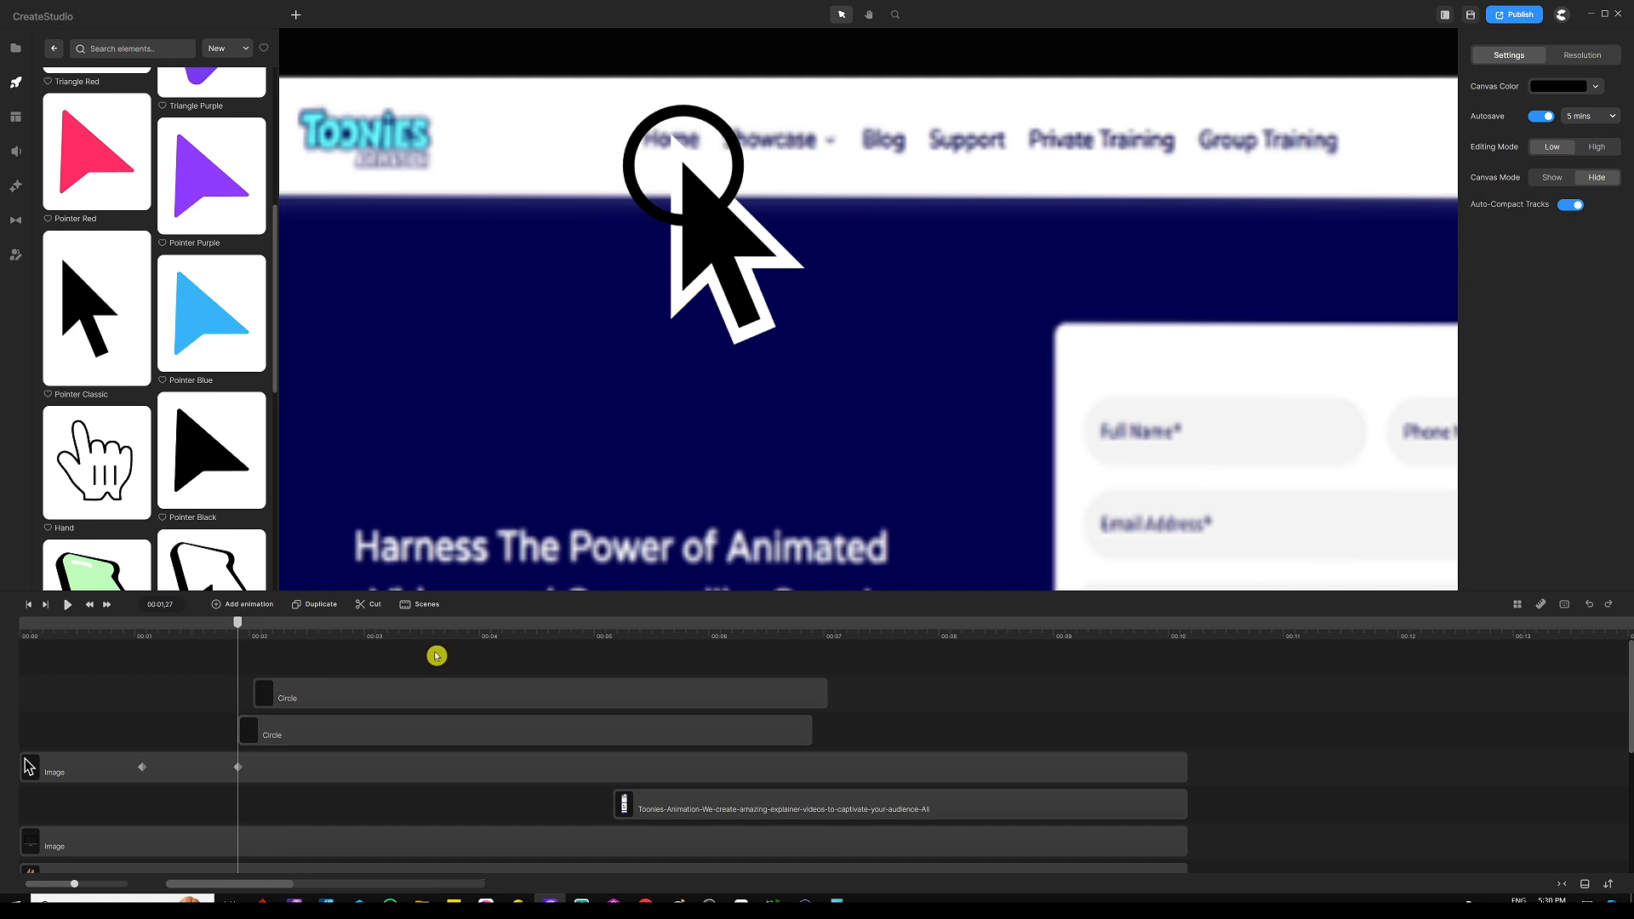
Give the original circle an Out & In scale loop with 24% zoom and 2 loops, lasting the clip's full length
left_click(463, 732)
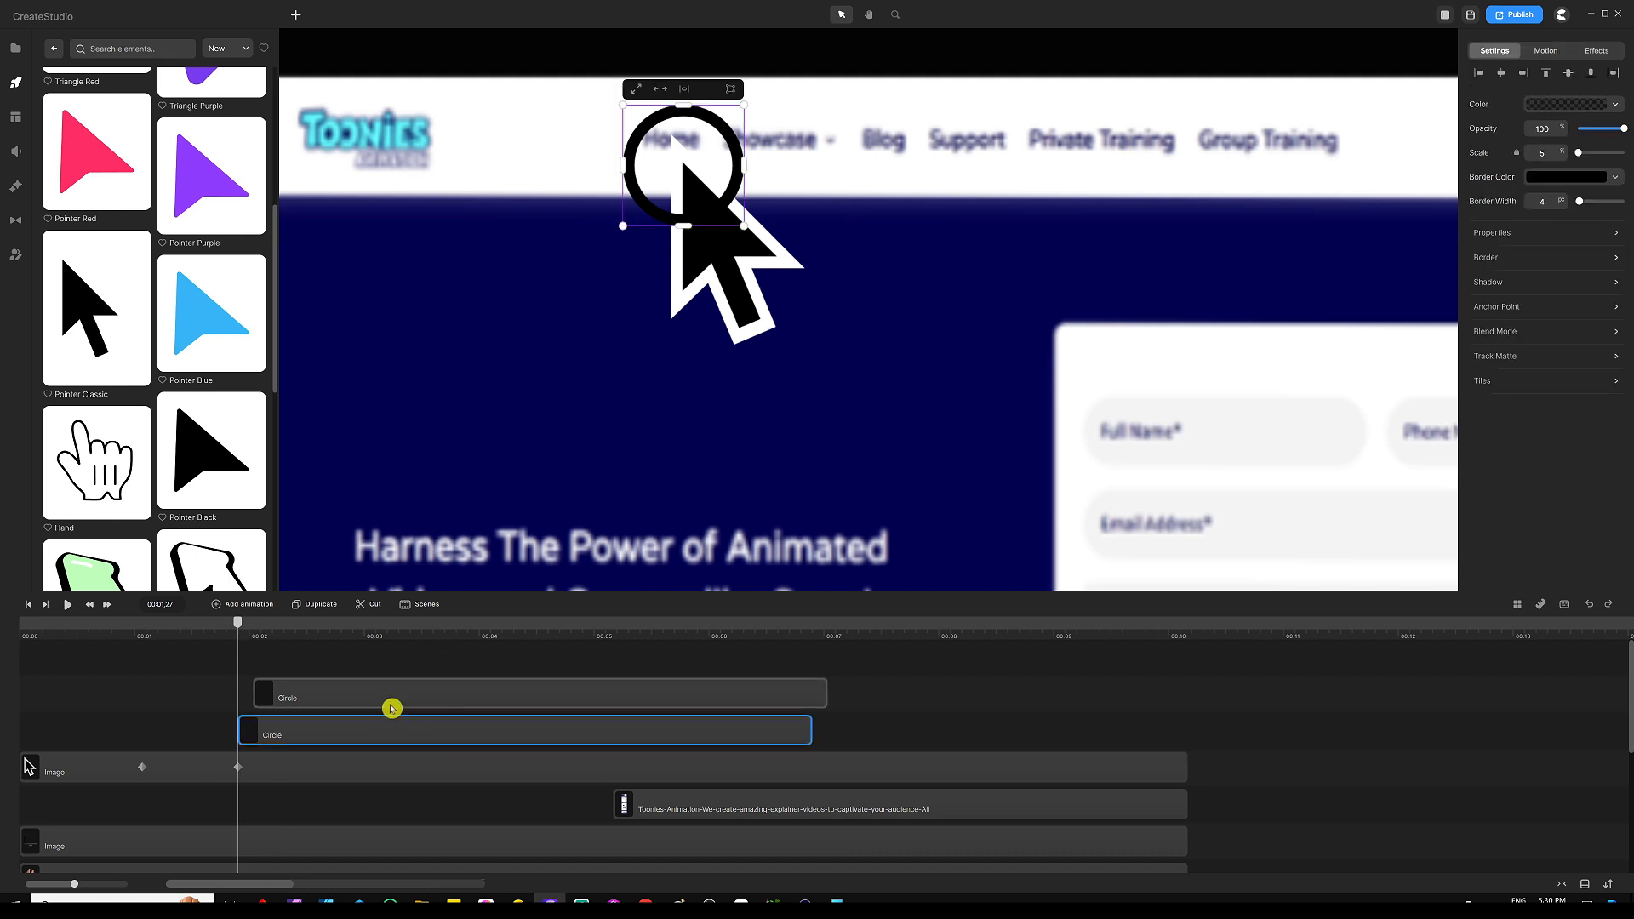
left_click(1550, 53)
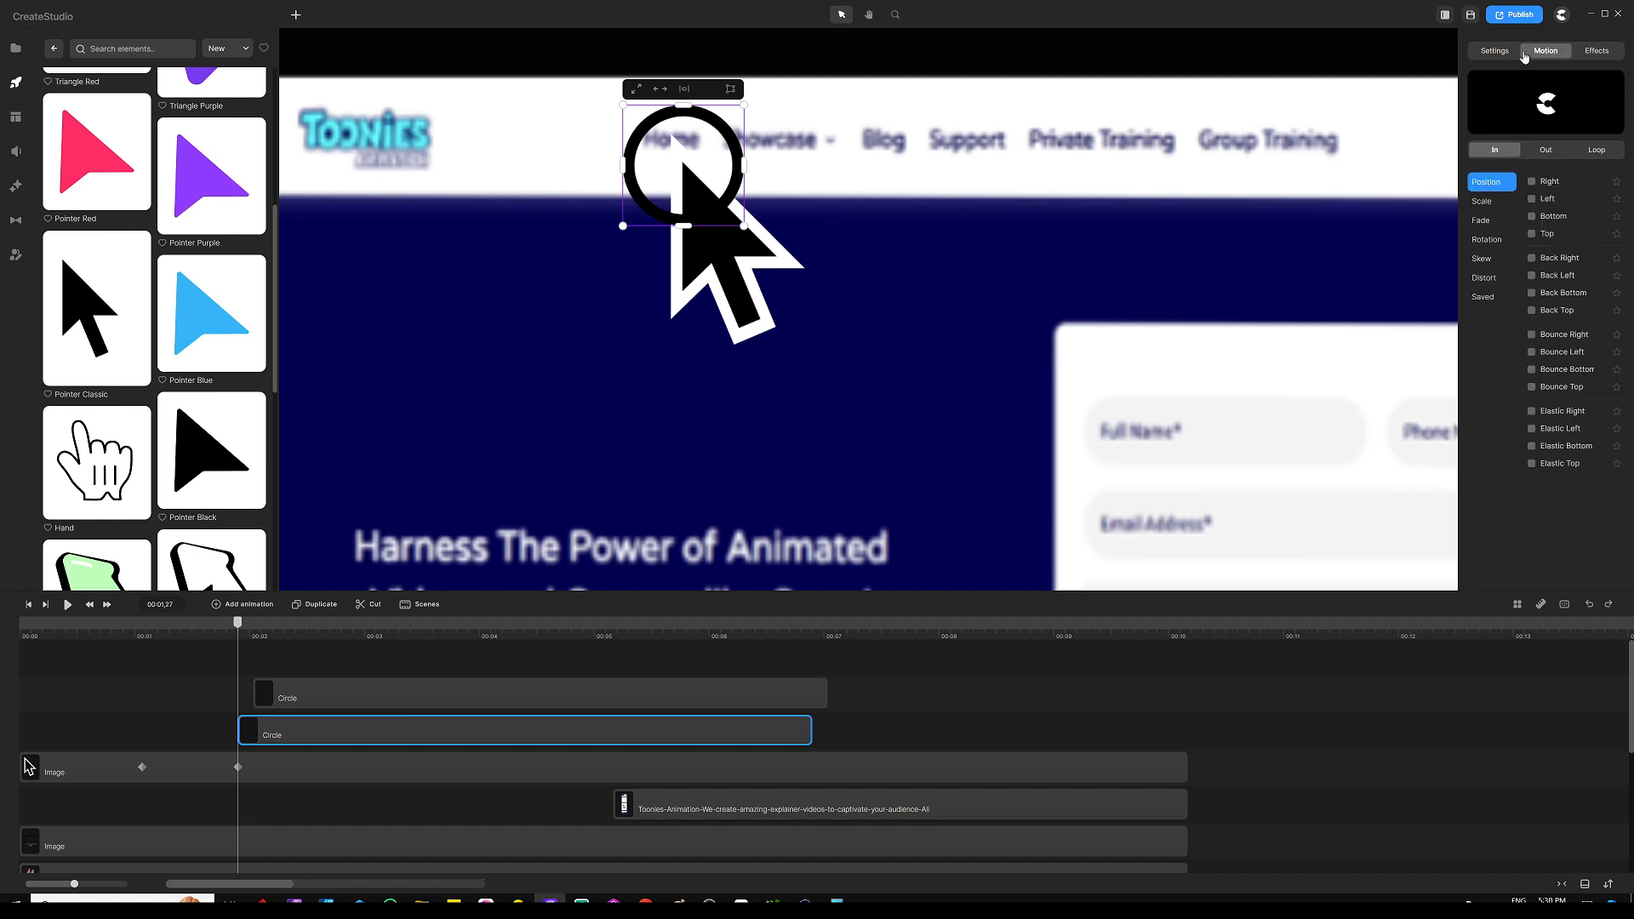
left_click(1597, 150)
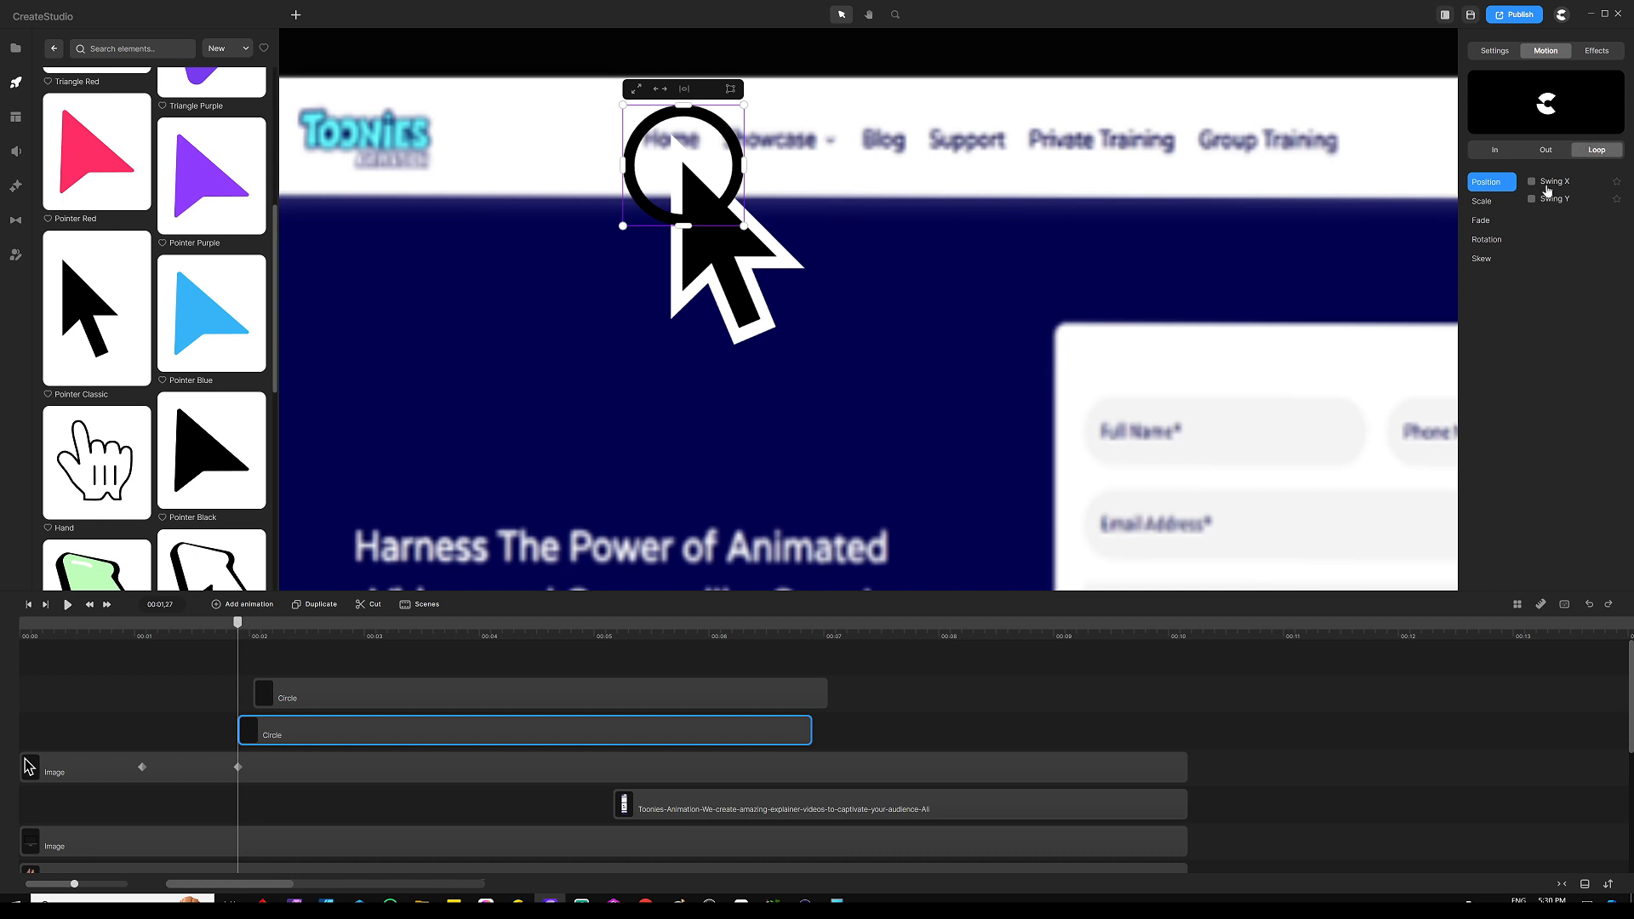
left_click(1483, 204)
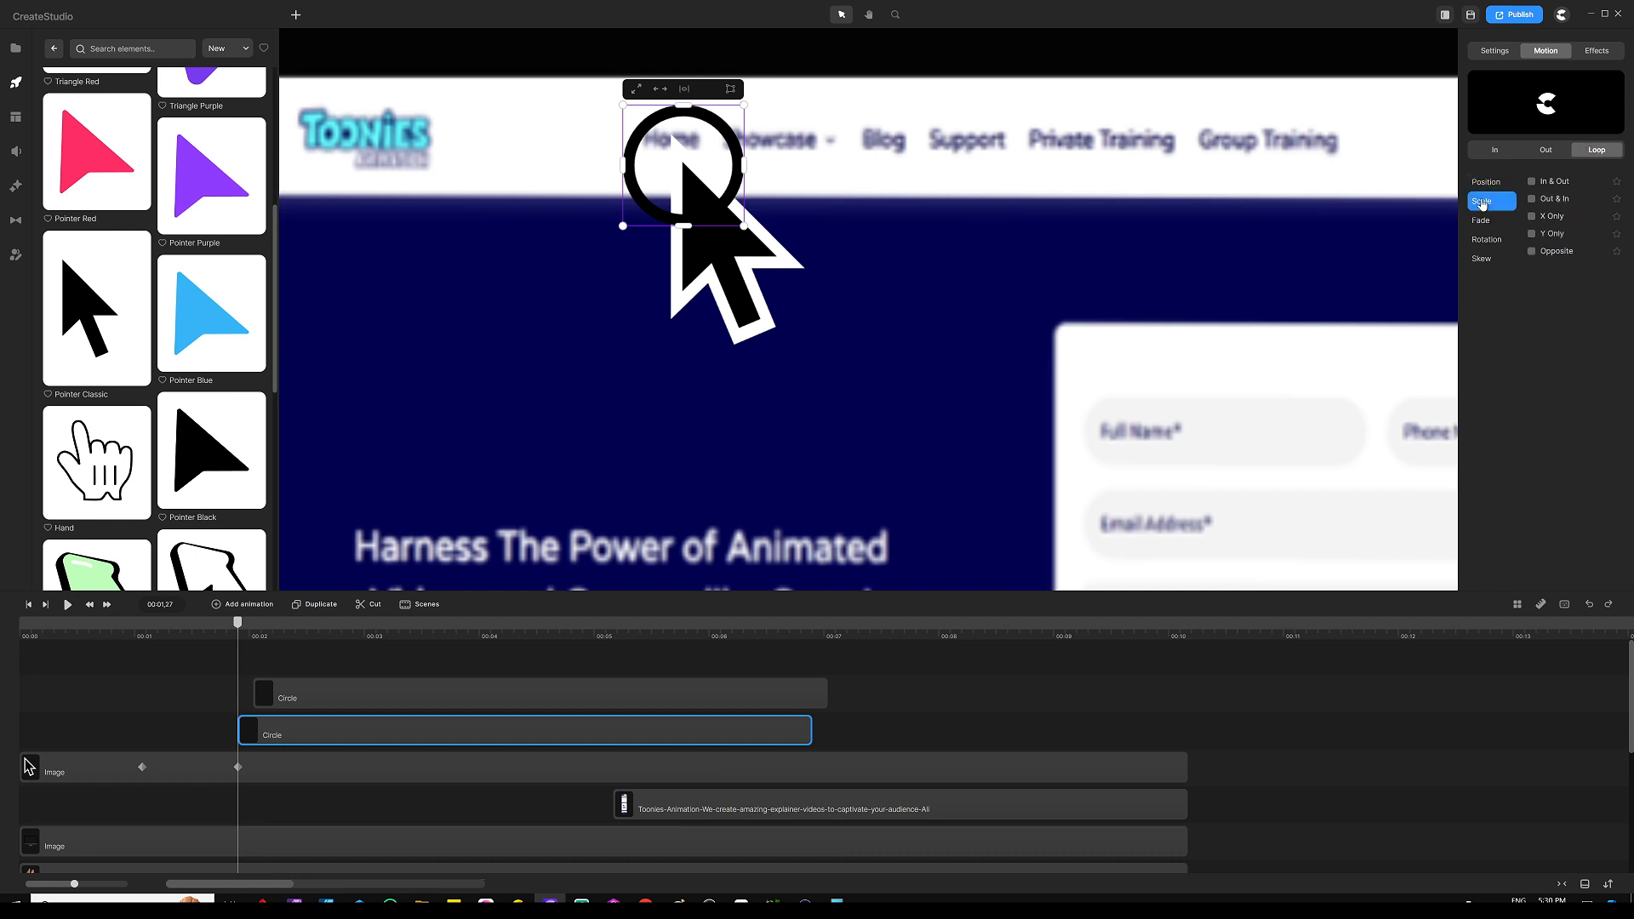
left_click(1533, 200)
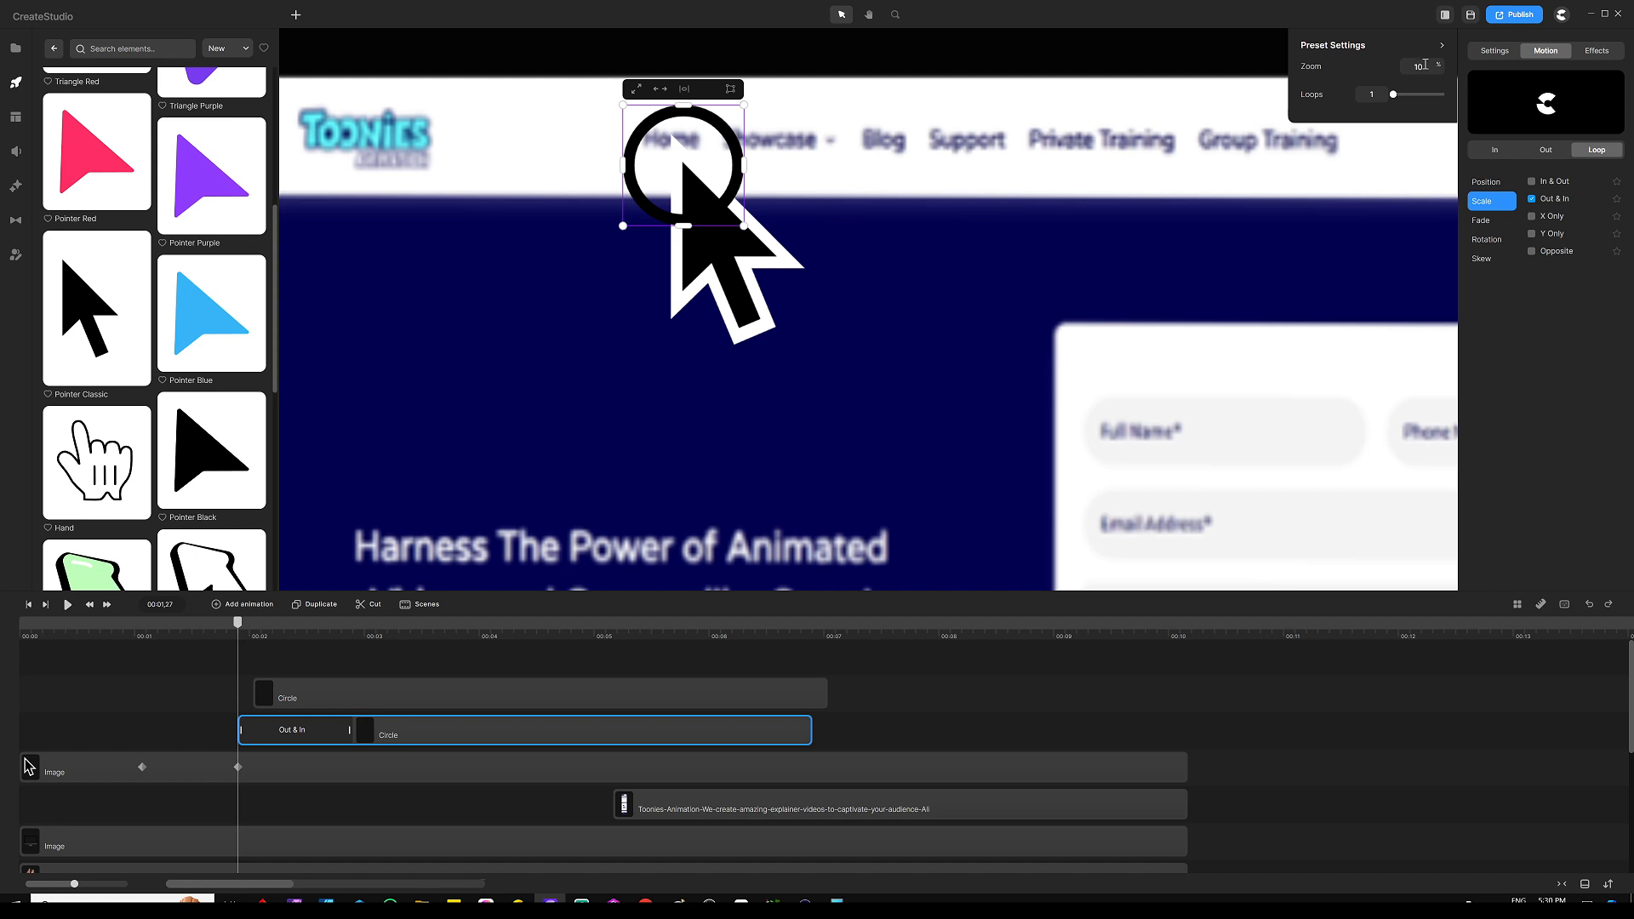
left_click_drag(1420, 66, 1398, 69)
left_click_drag(350, 730, 810, 730)
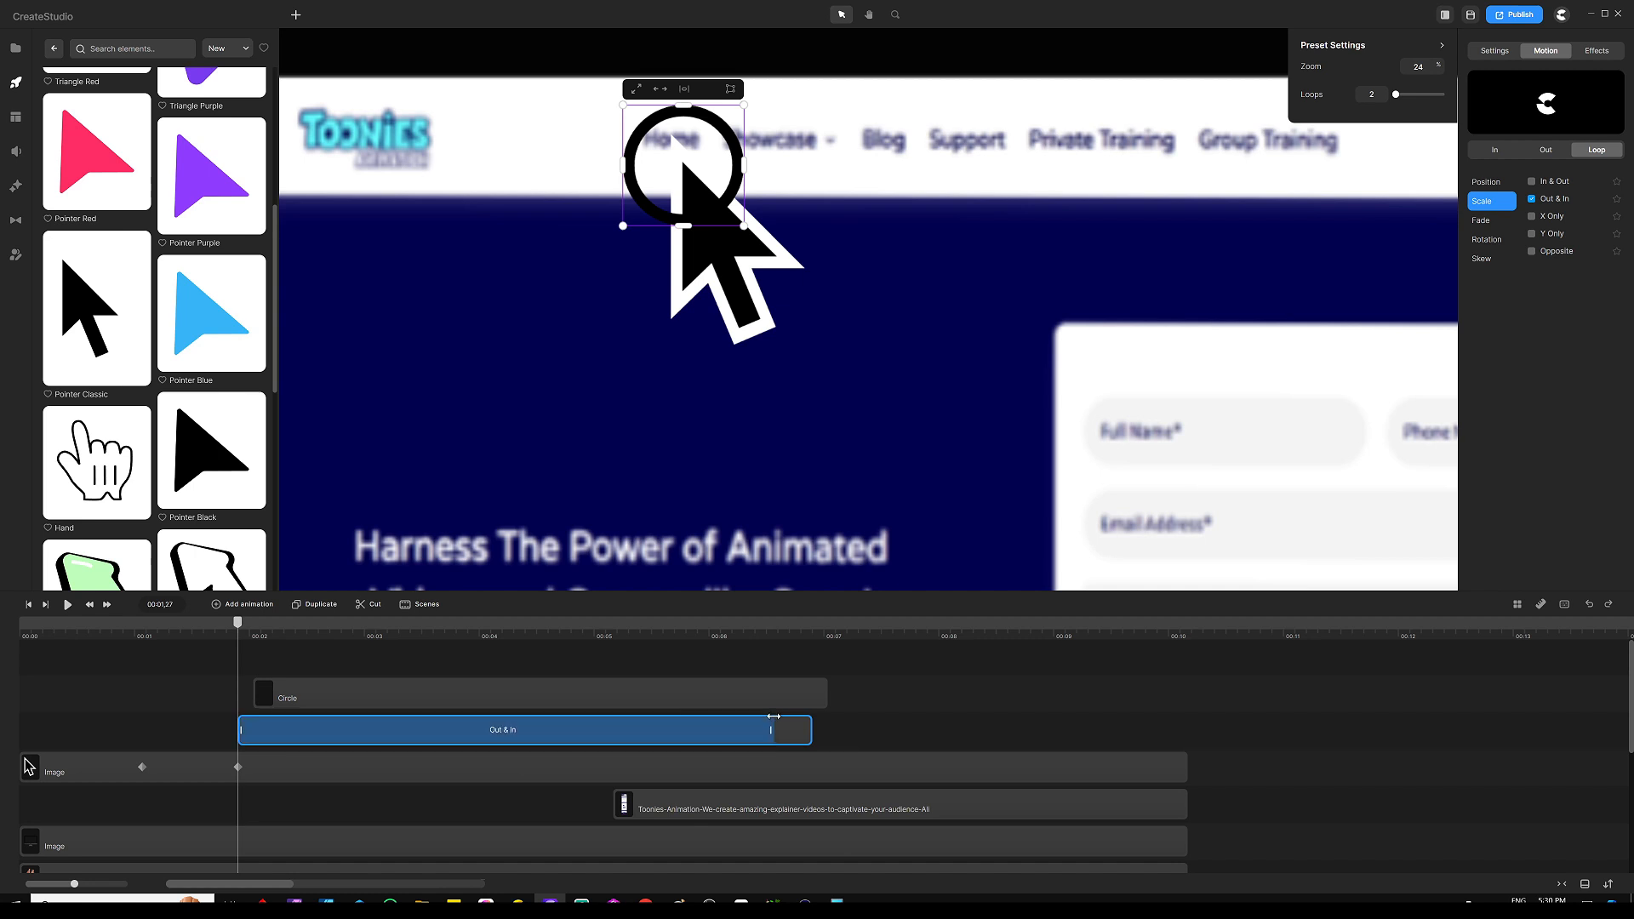
Apply the same full-length Out & In scale loop to the duplicate circle
left_click(303, 733)
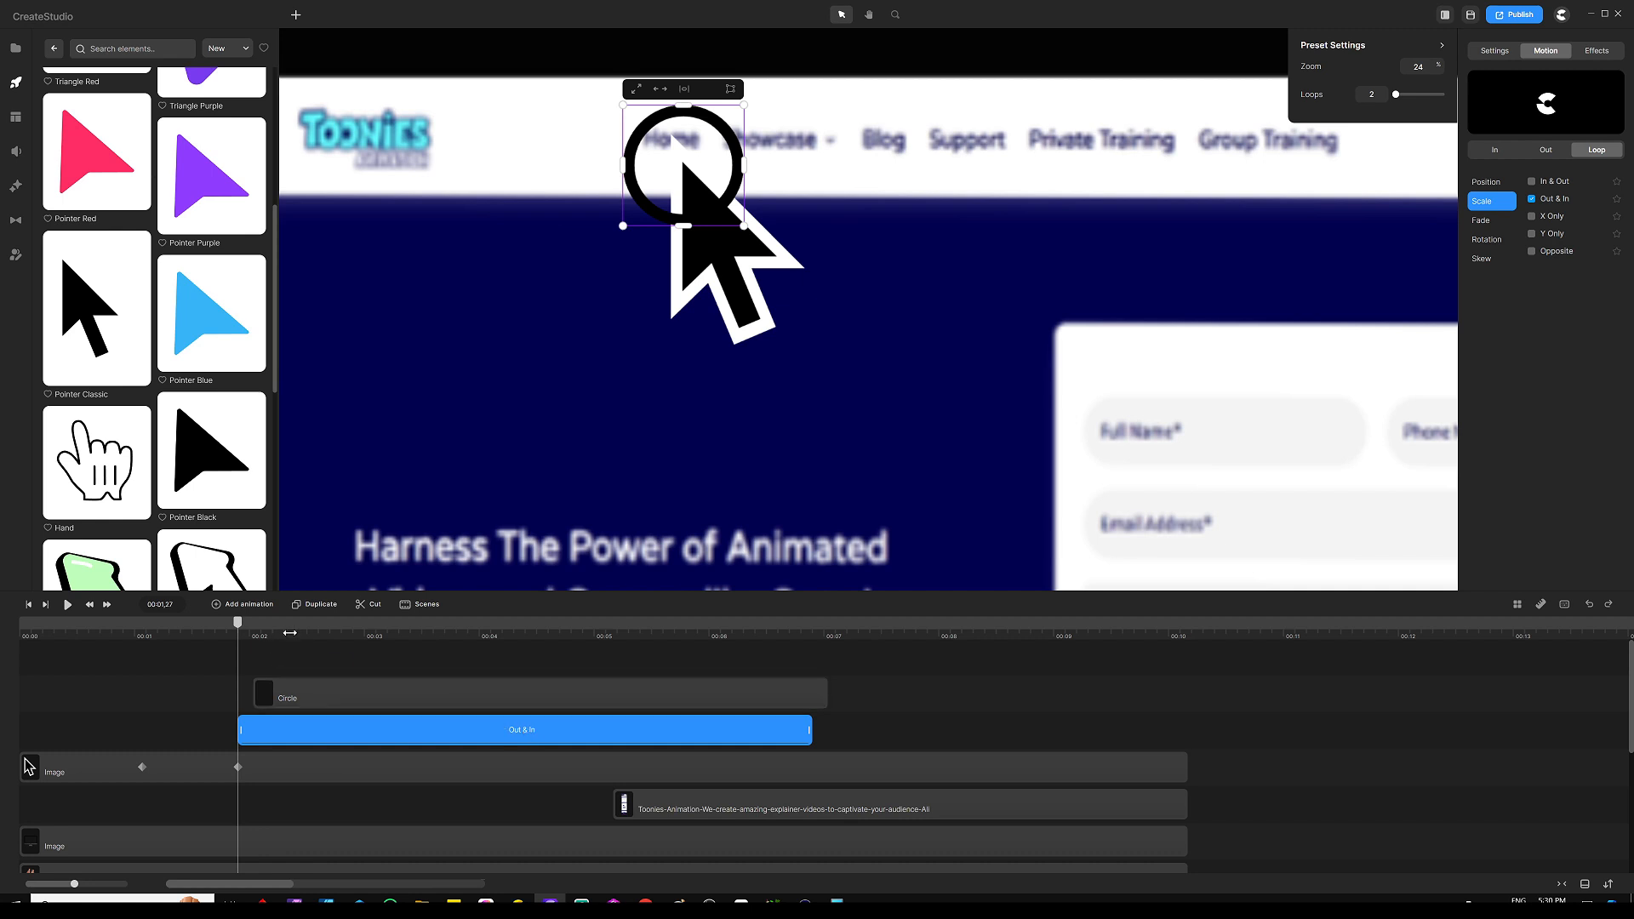
left_click(416, 686)
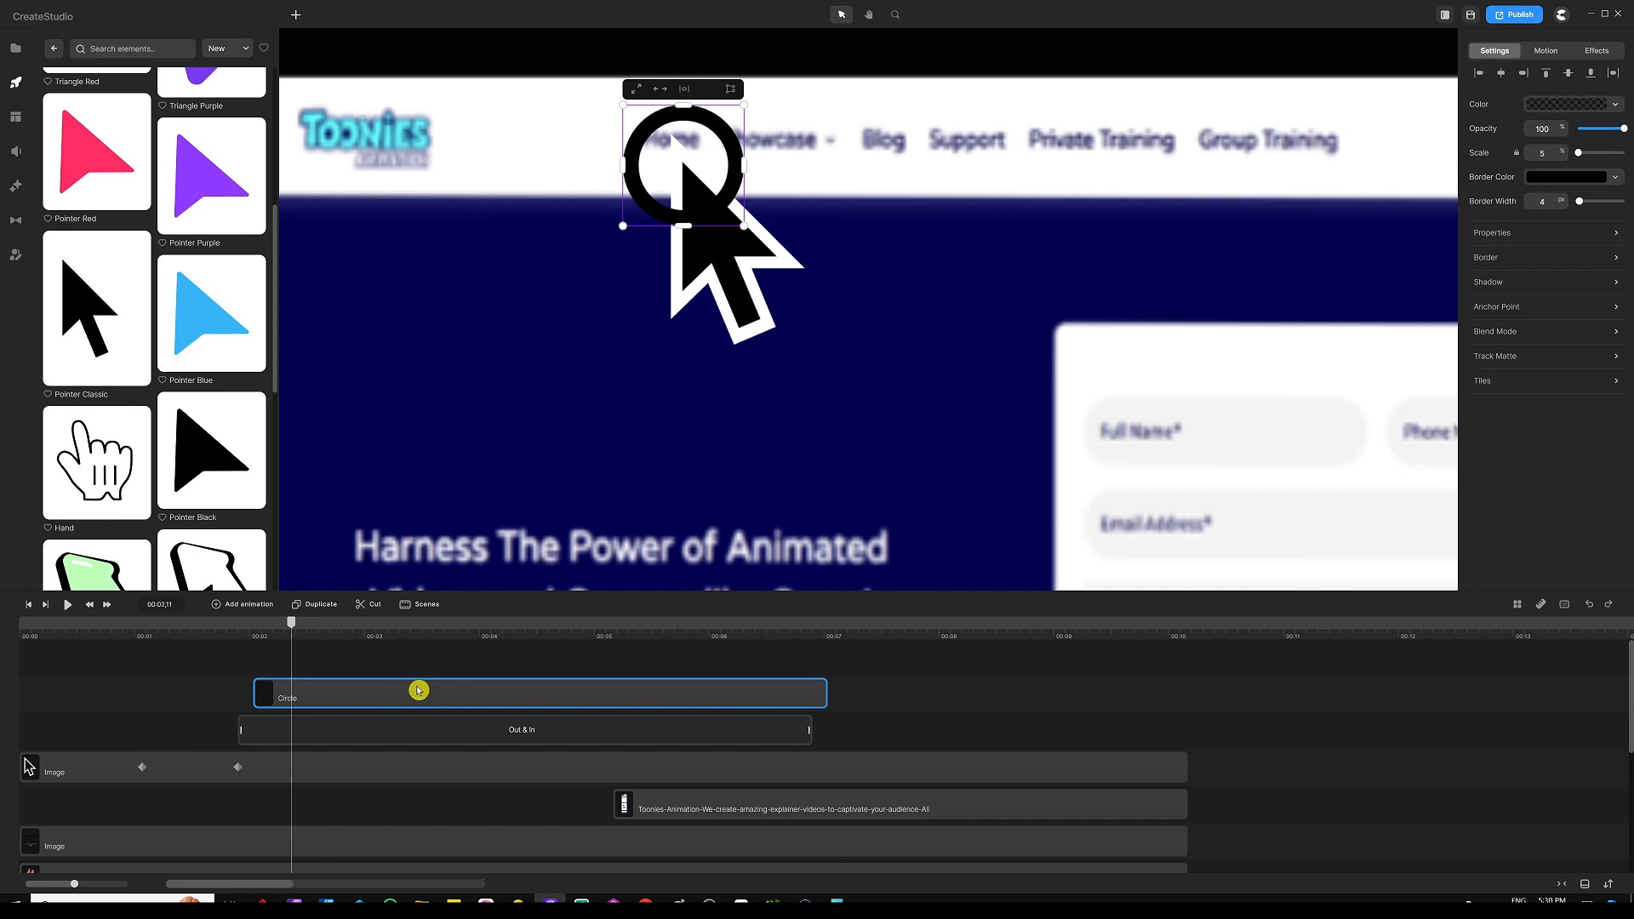
left_click(419, 690)
left_click_drag(294, 693, 257, 696)
Play back the click animation from just before the first circle appears
left_click(303, 644)
left_click_drag(292, 624, 231, 626)
key("space")
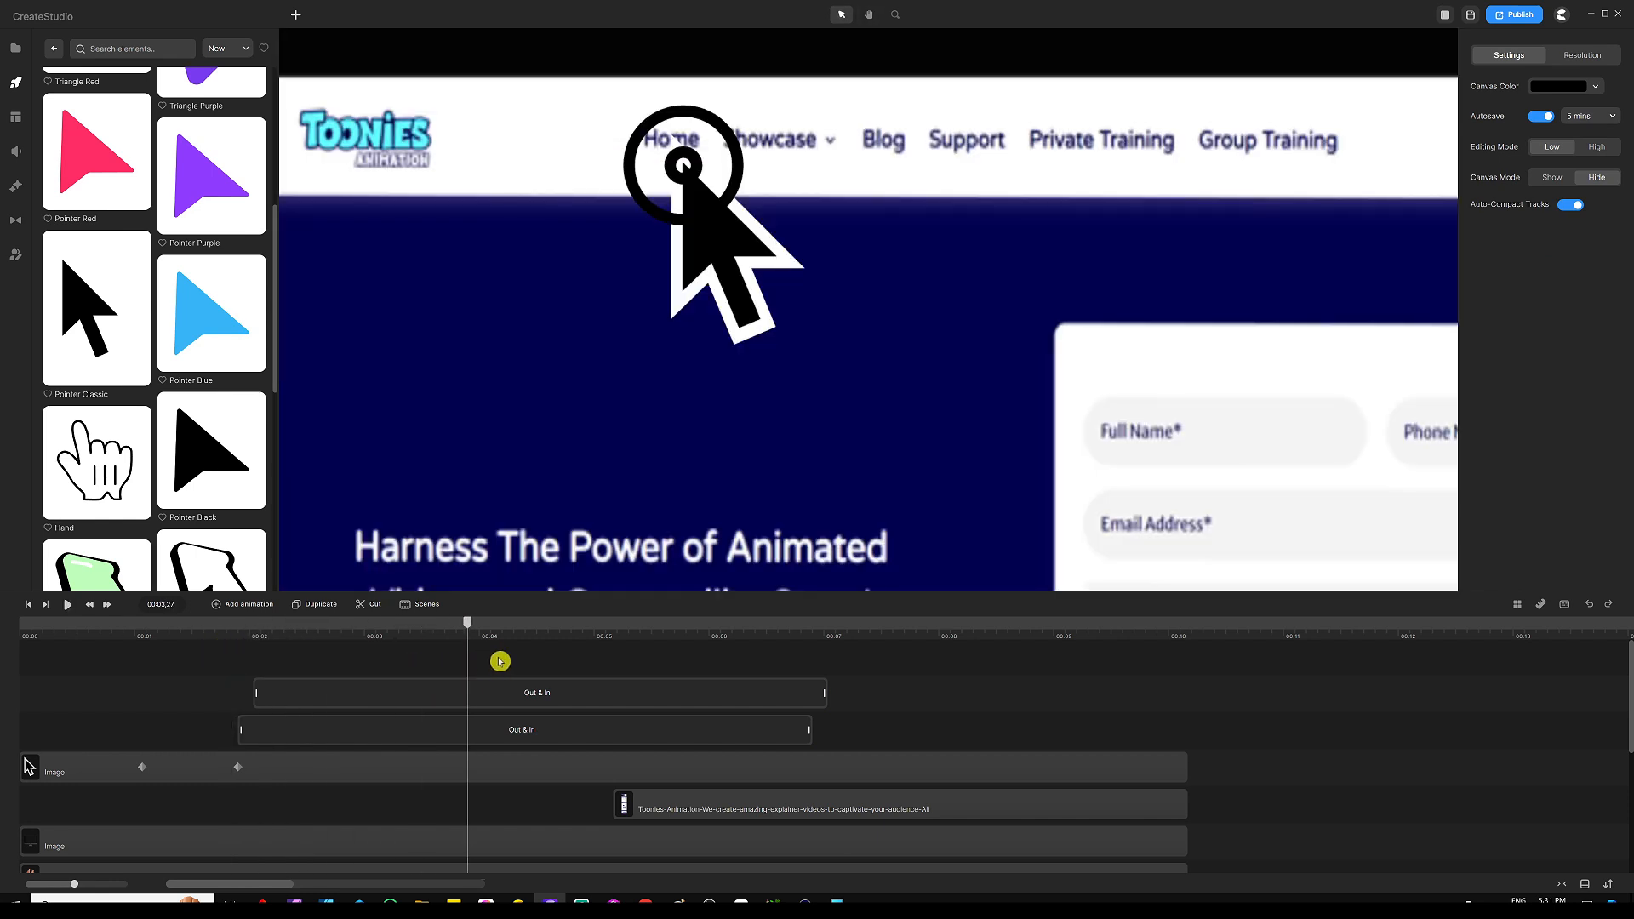
left_click(510, 729)
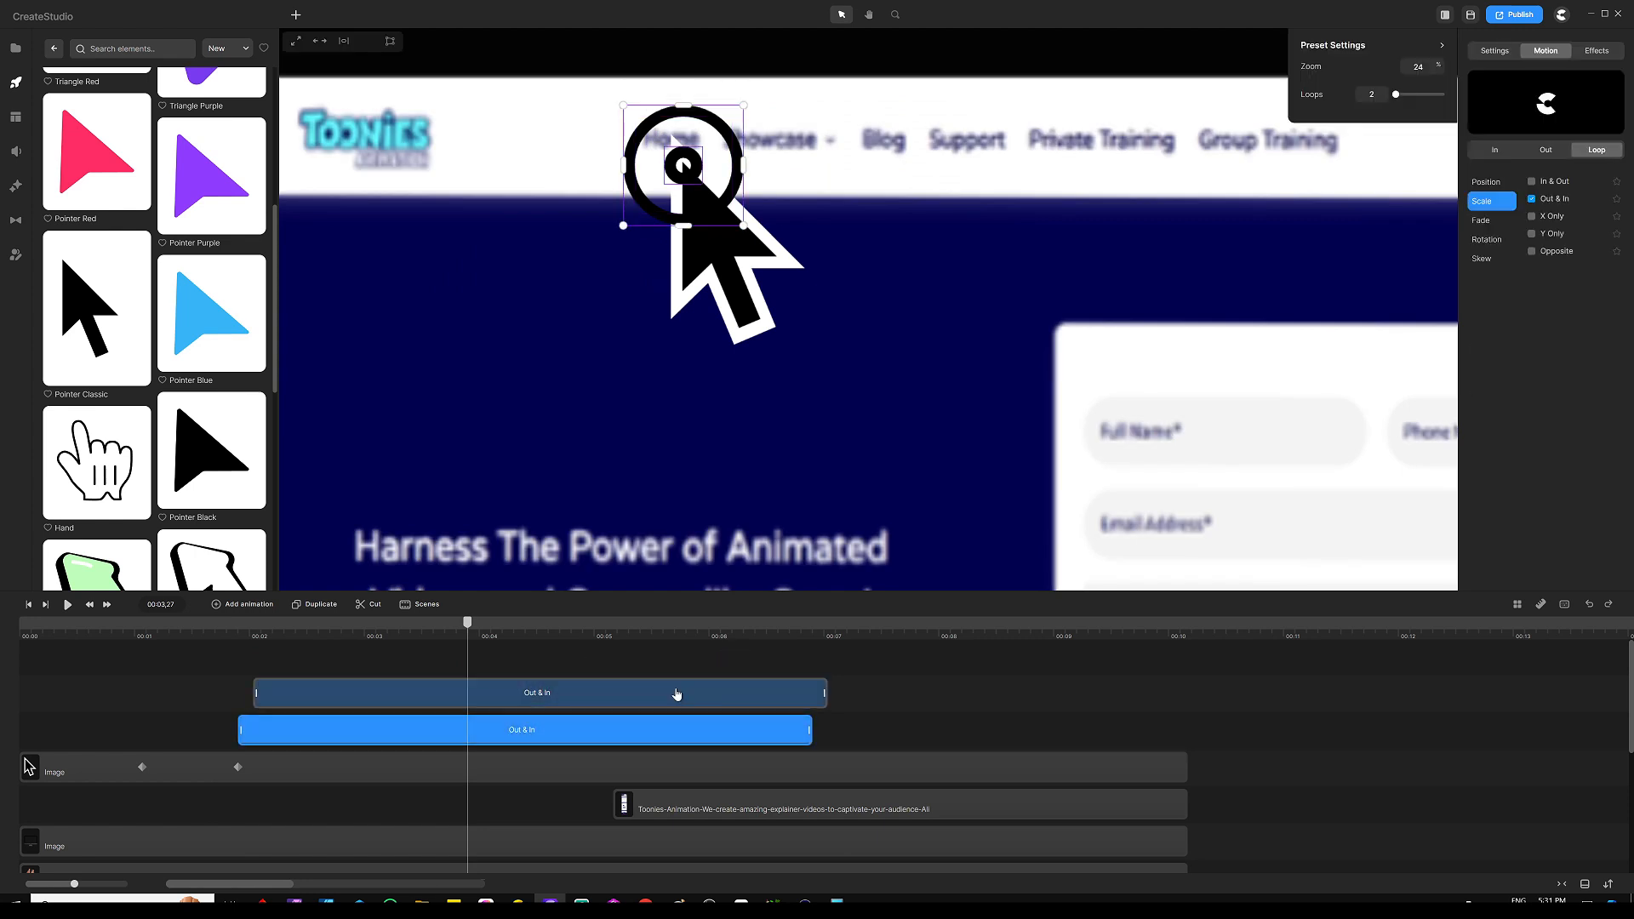
left_click_drag(709, 661, 615, 752)
left_click_drag(676, 678, 649, 717)
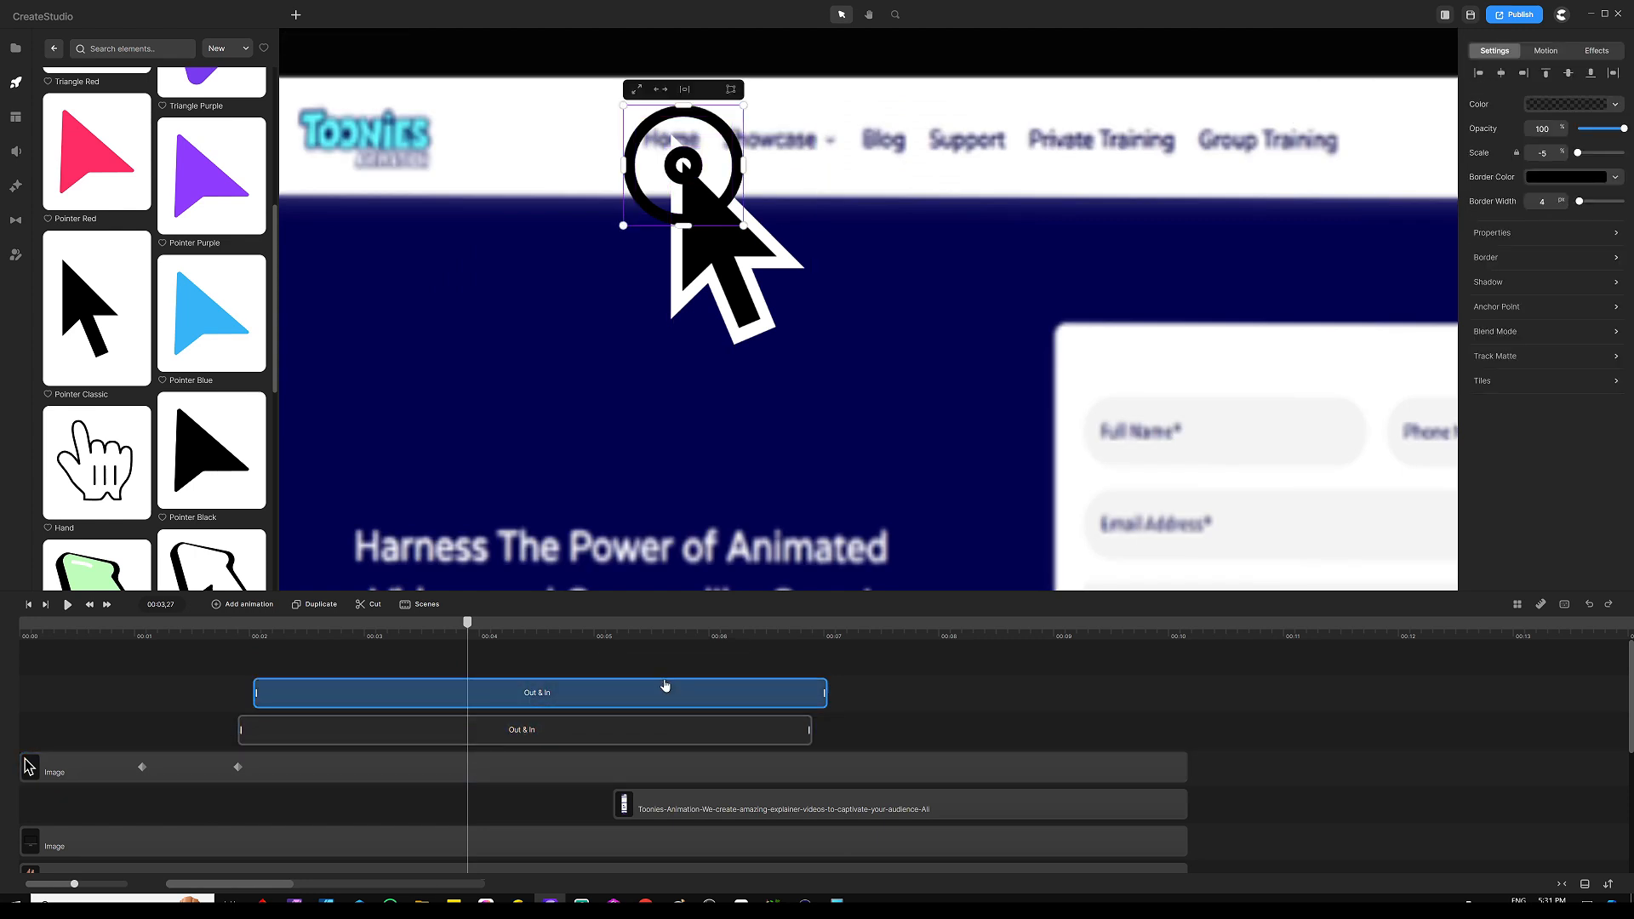
left_click_drag(670, 657, 622, 714)
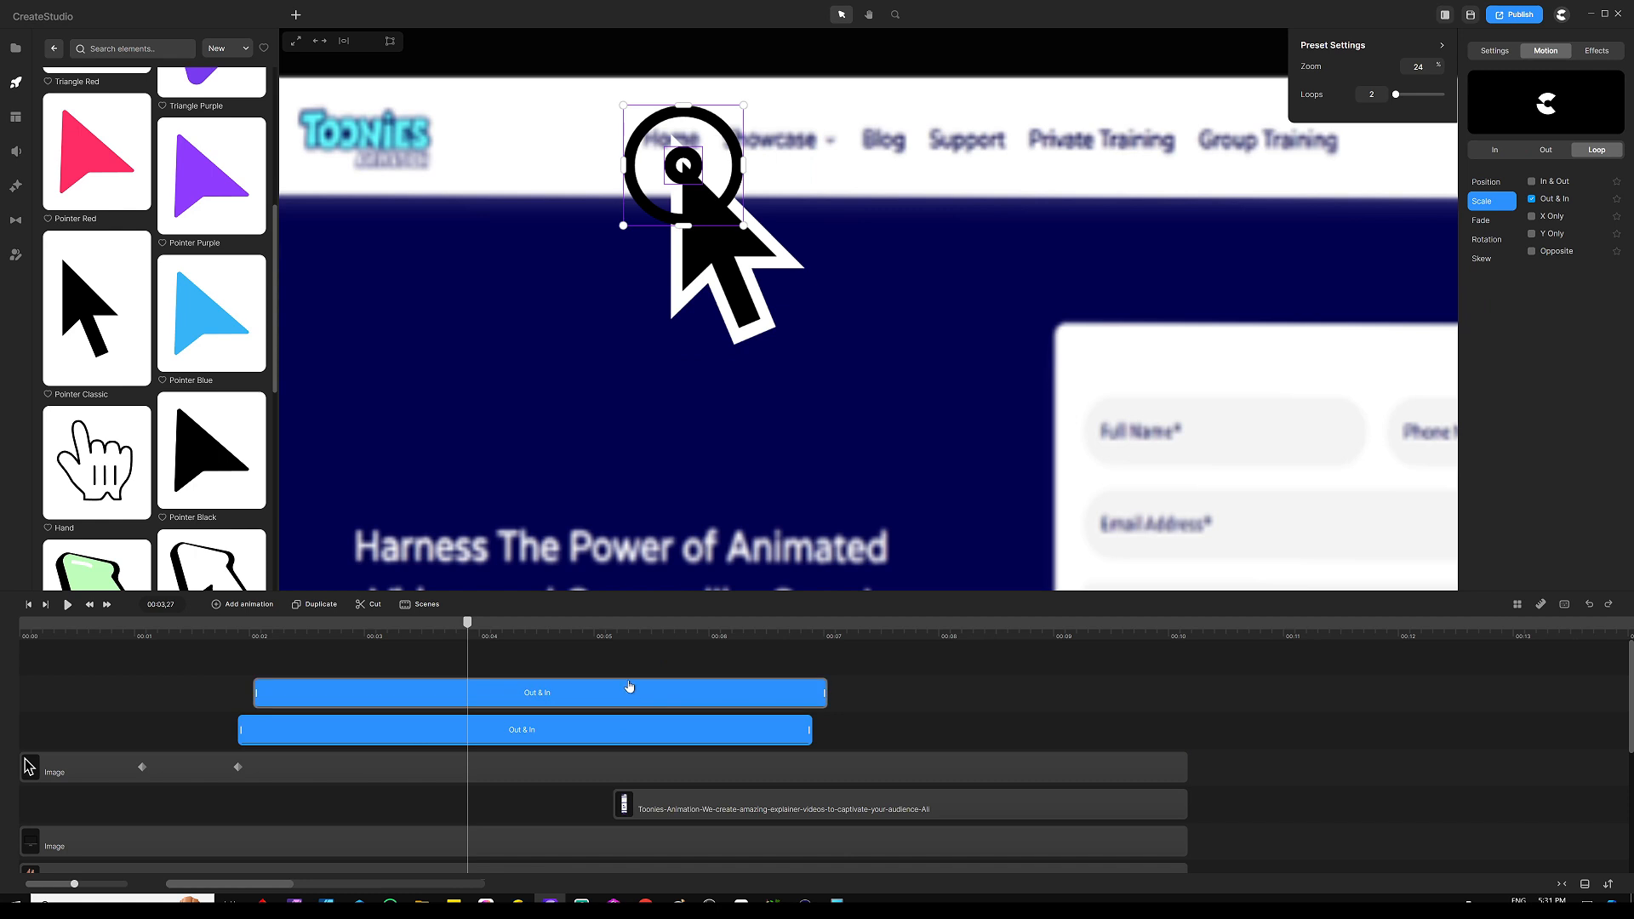
left_click(629, 686)
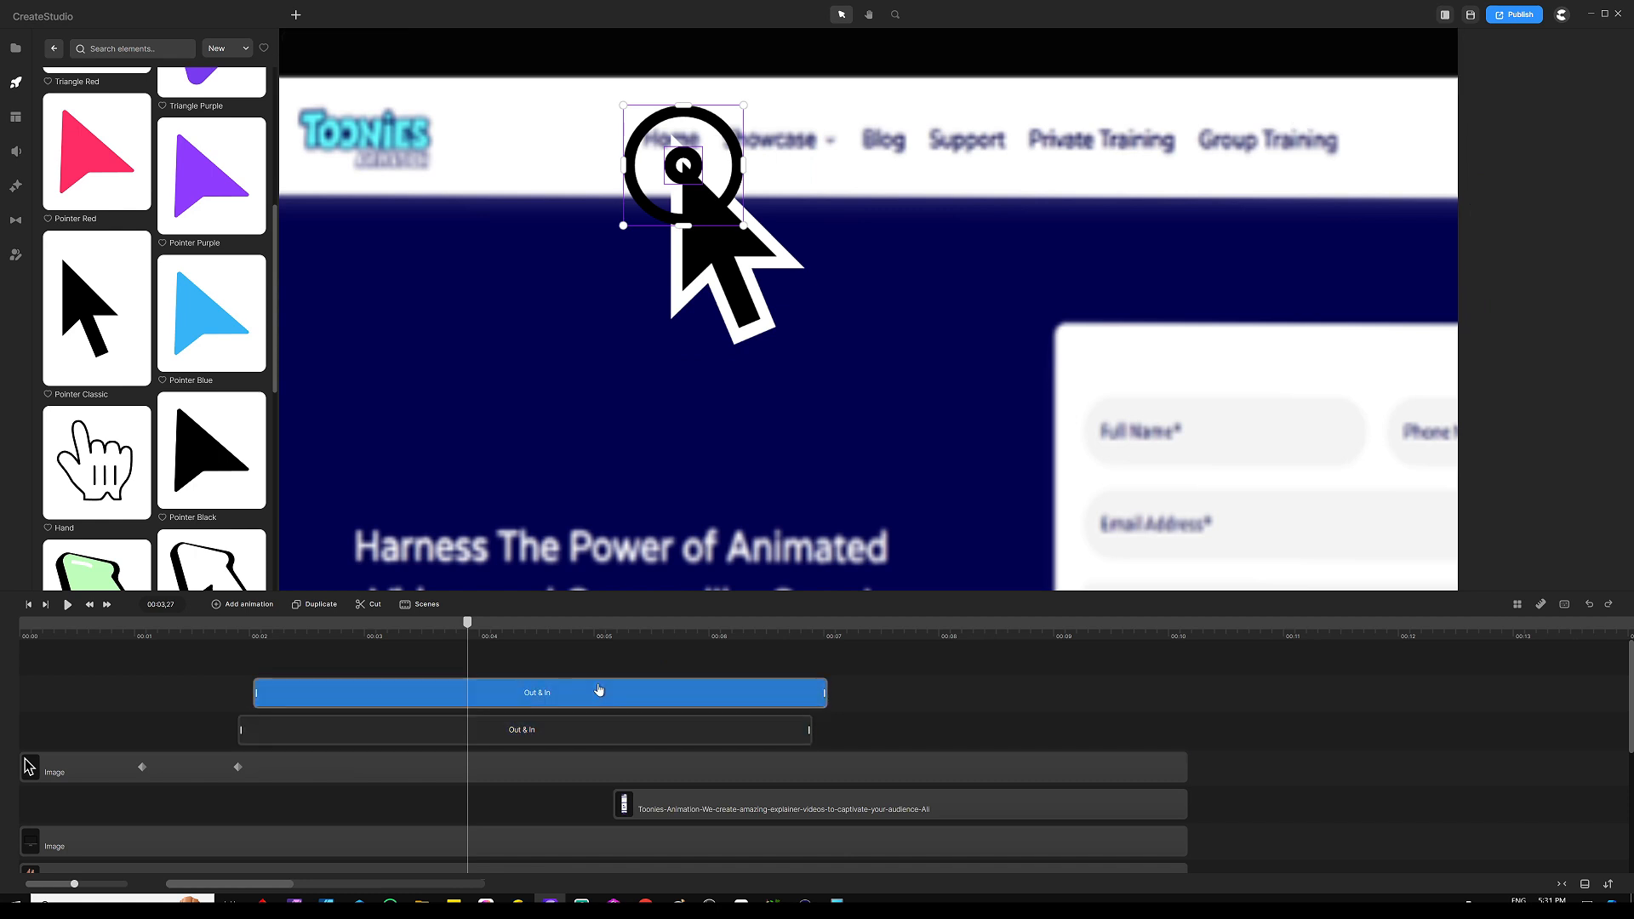
left_click(602, 682)
left_click(797, 729)
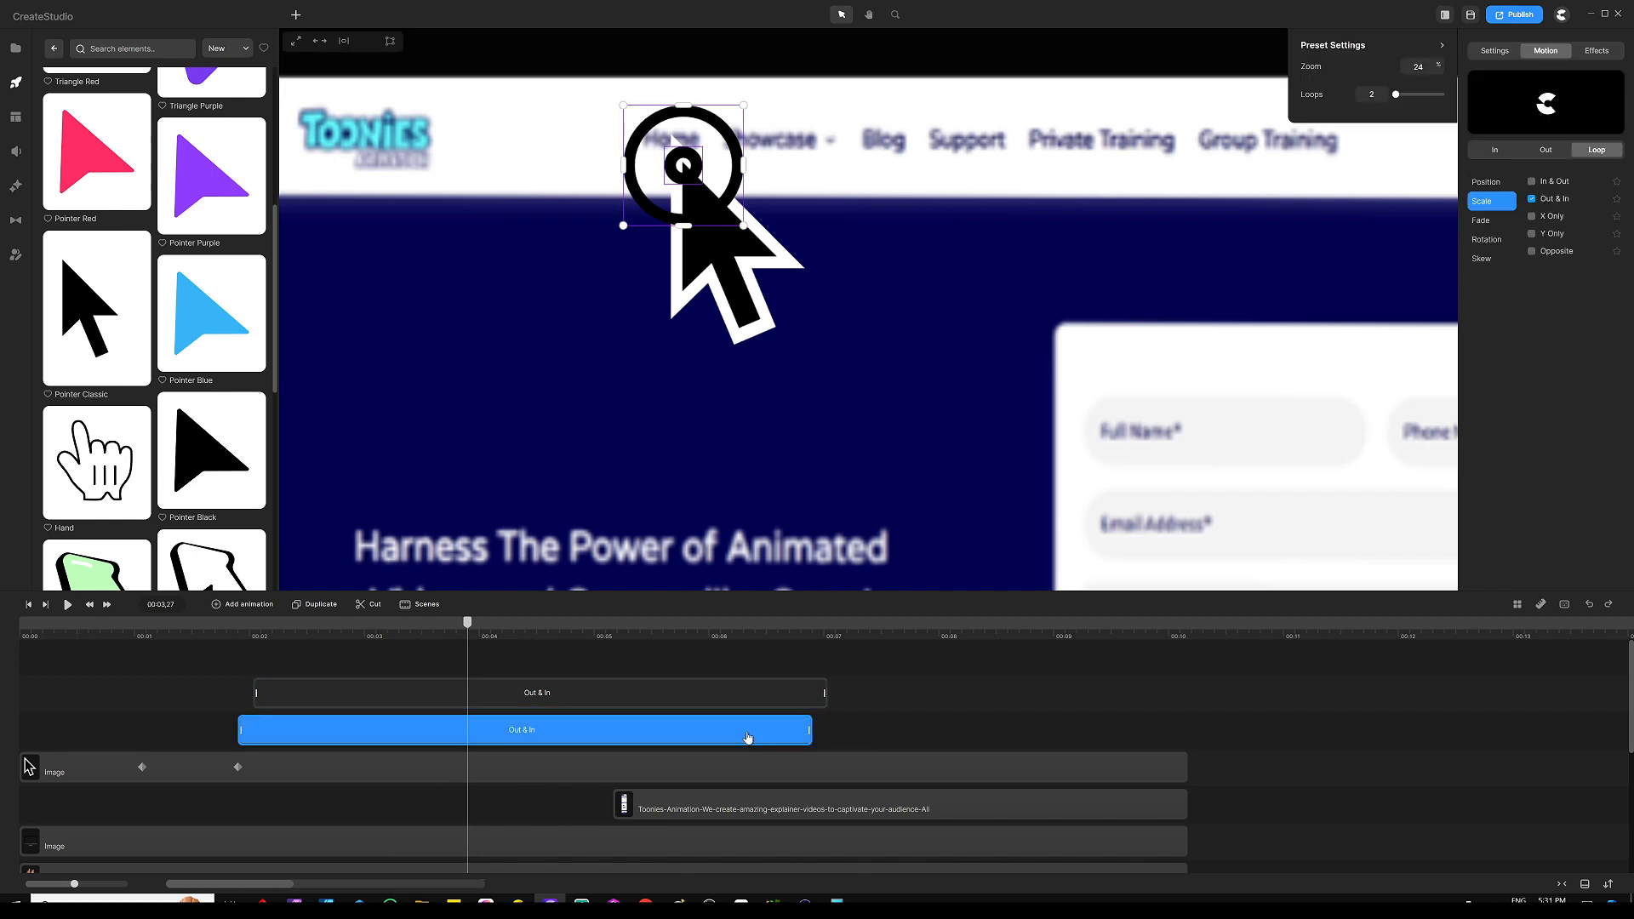
left_click(892, 666)
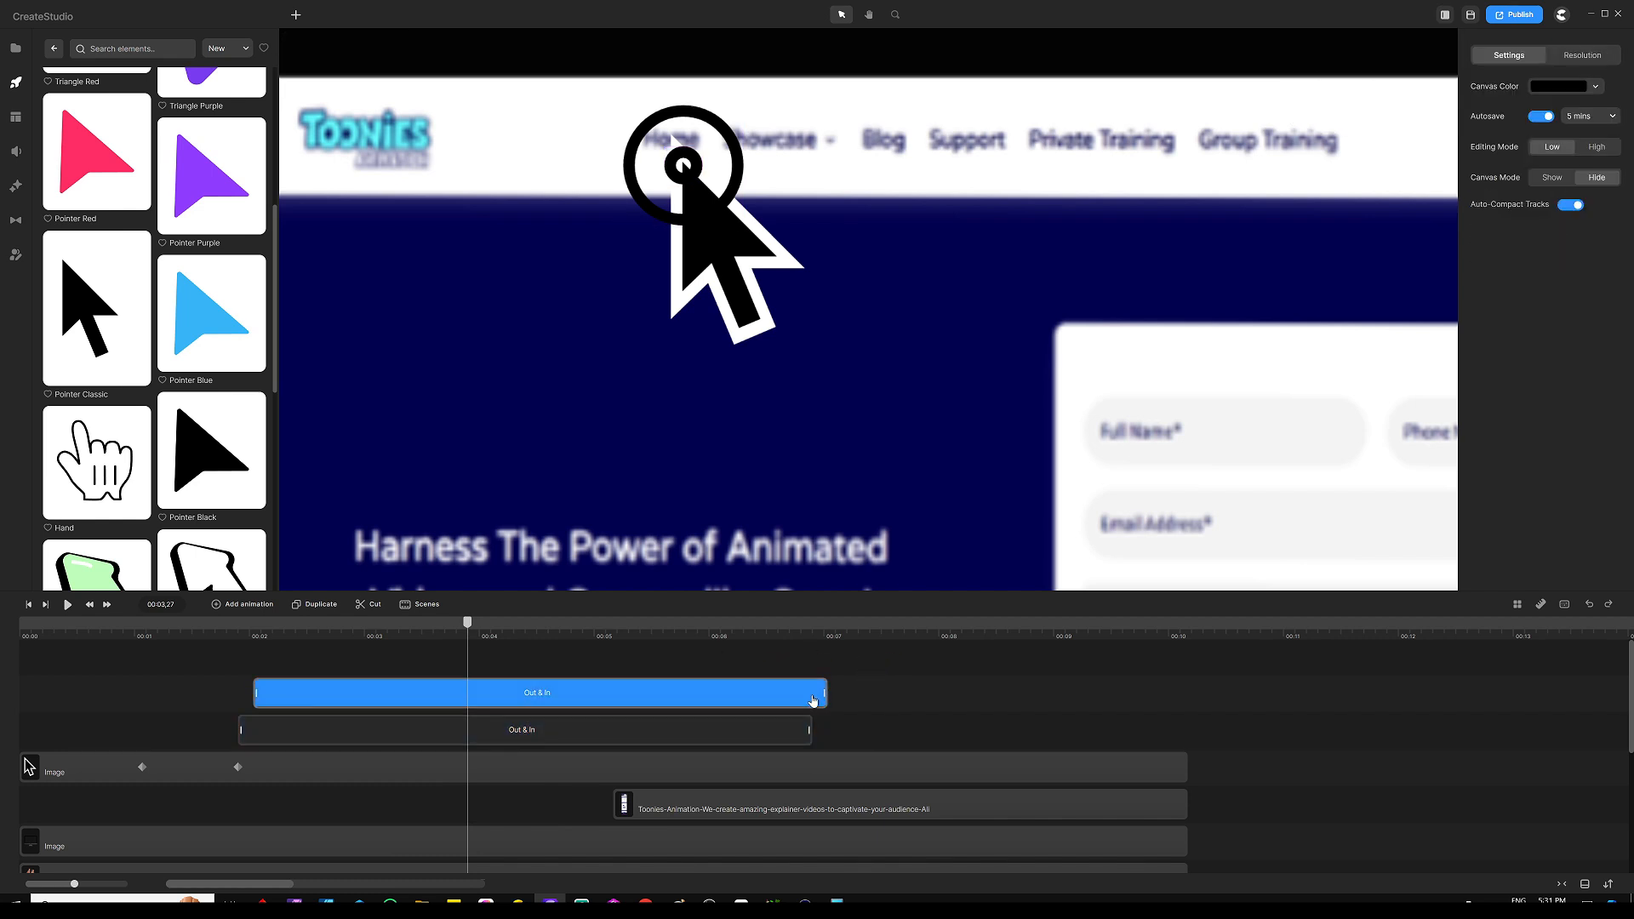
Extend both circle clips slightly past the end of their animations and group the two circles
left_click_drag(826, 692, 816, 722)
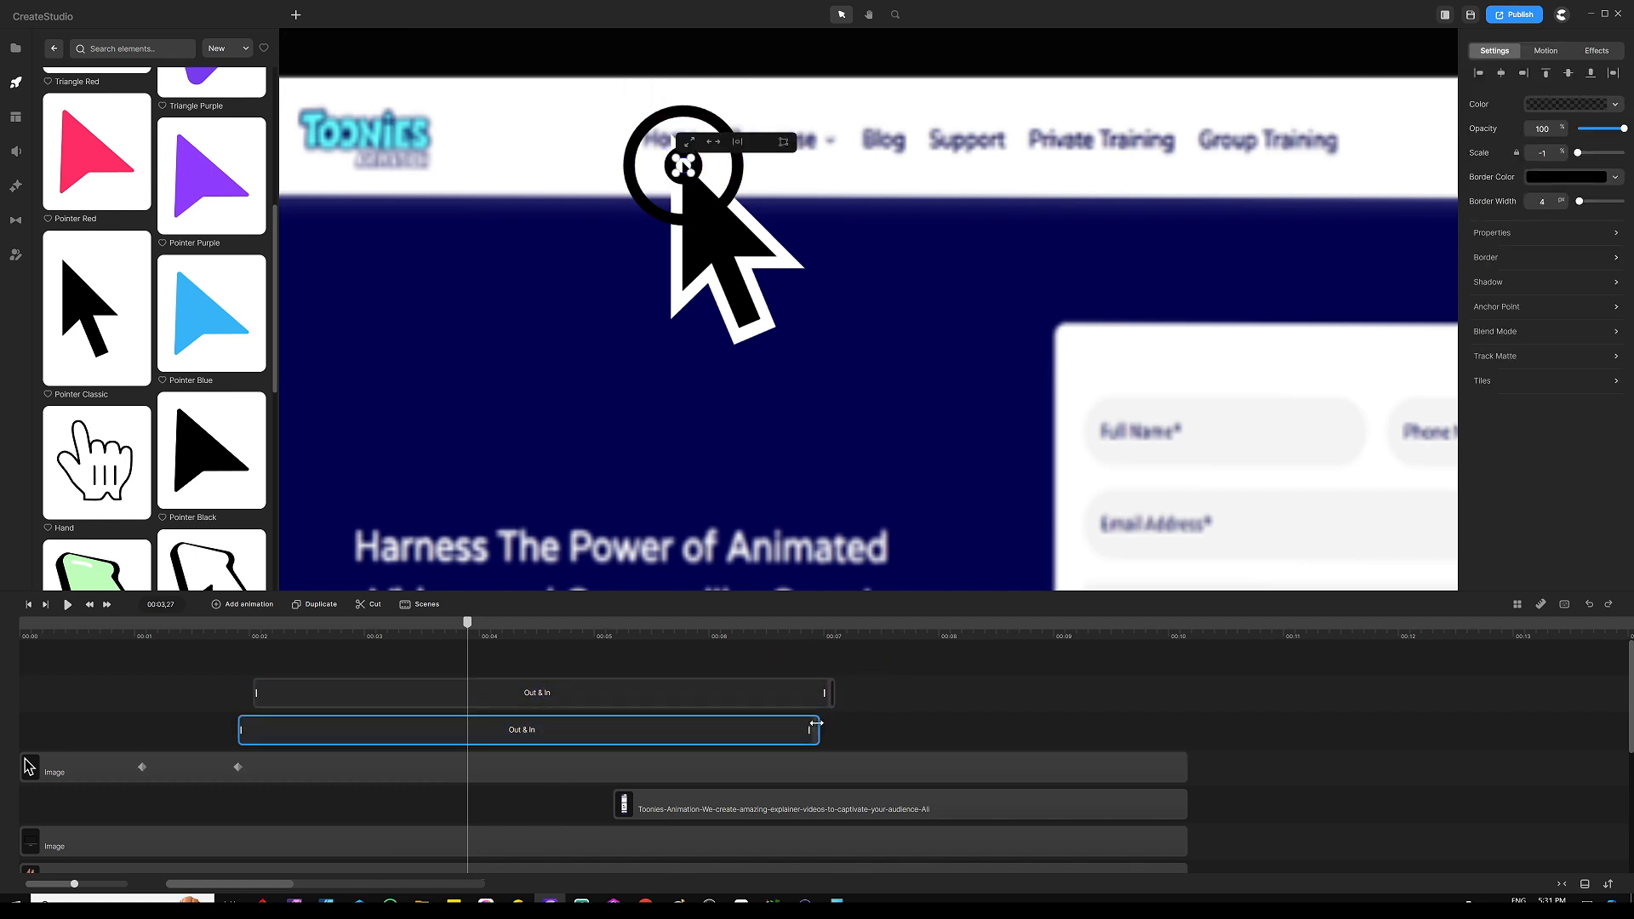
left_click(842, 695)
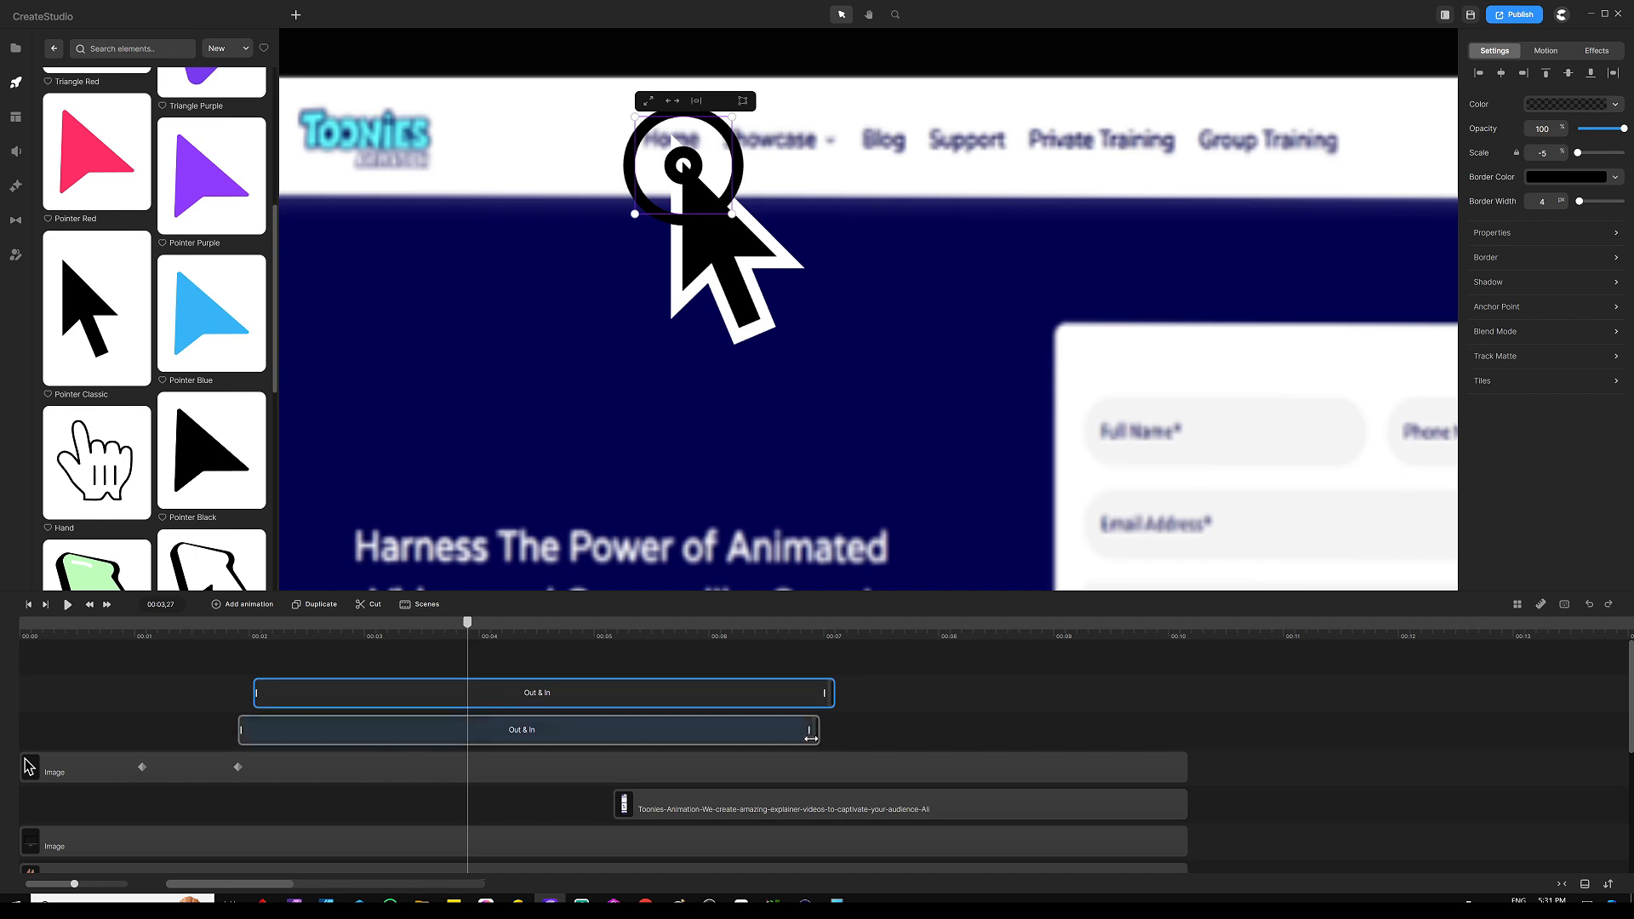
left_click(813, 730, "shift")
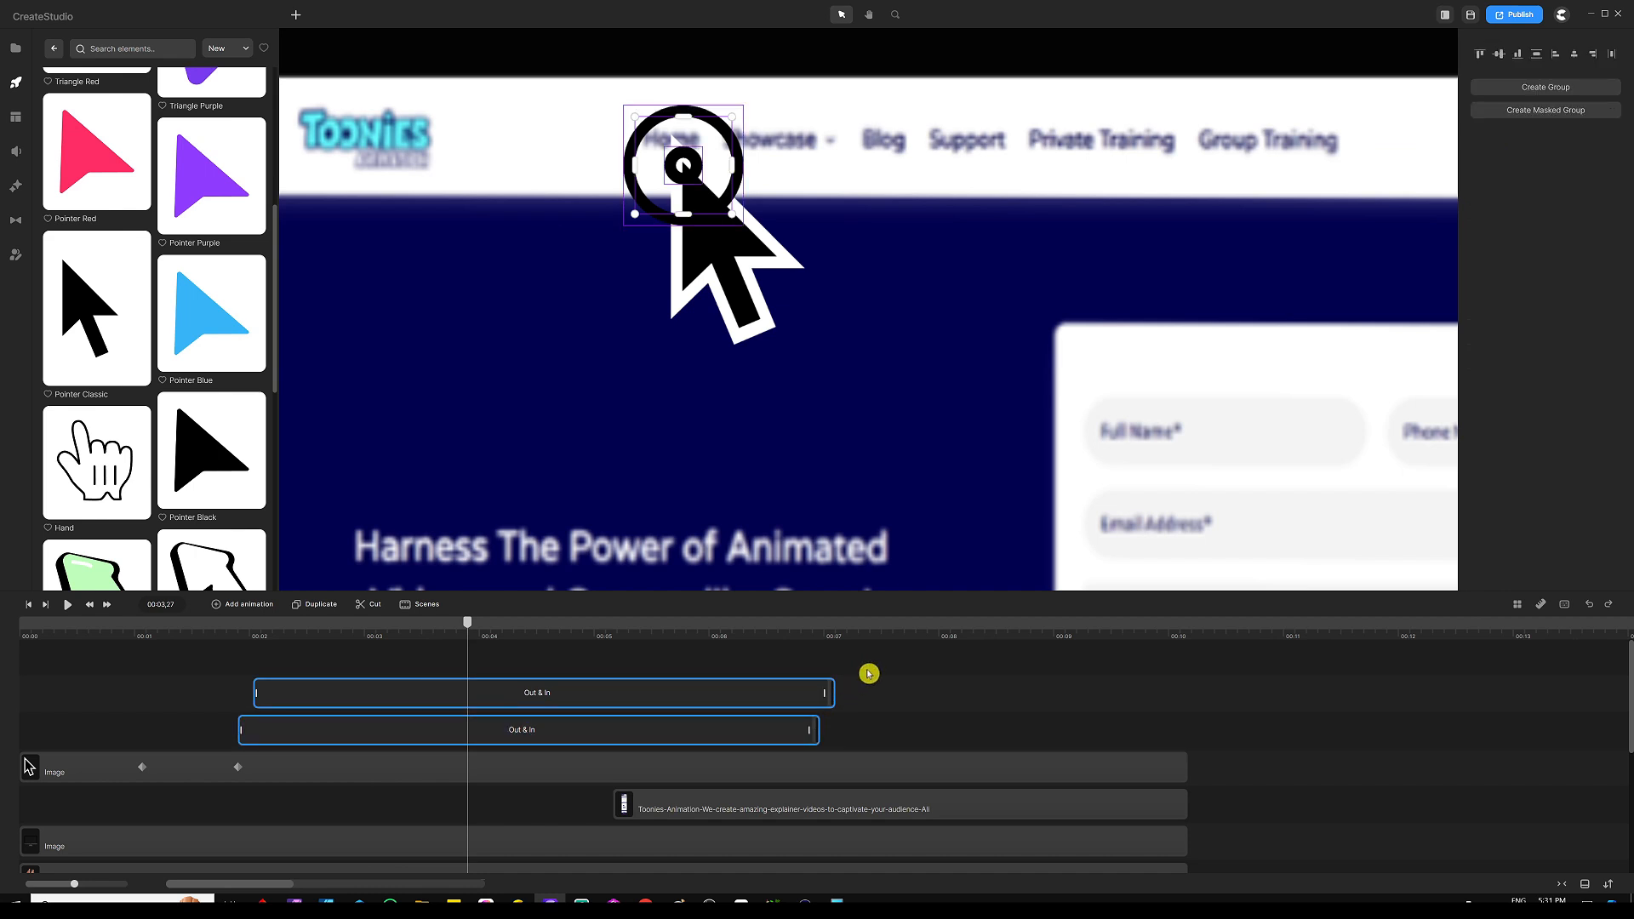
key("ctrl+g")
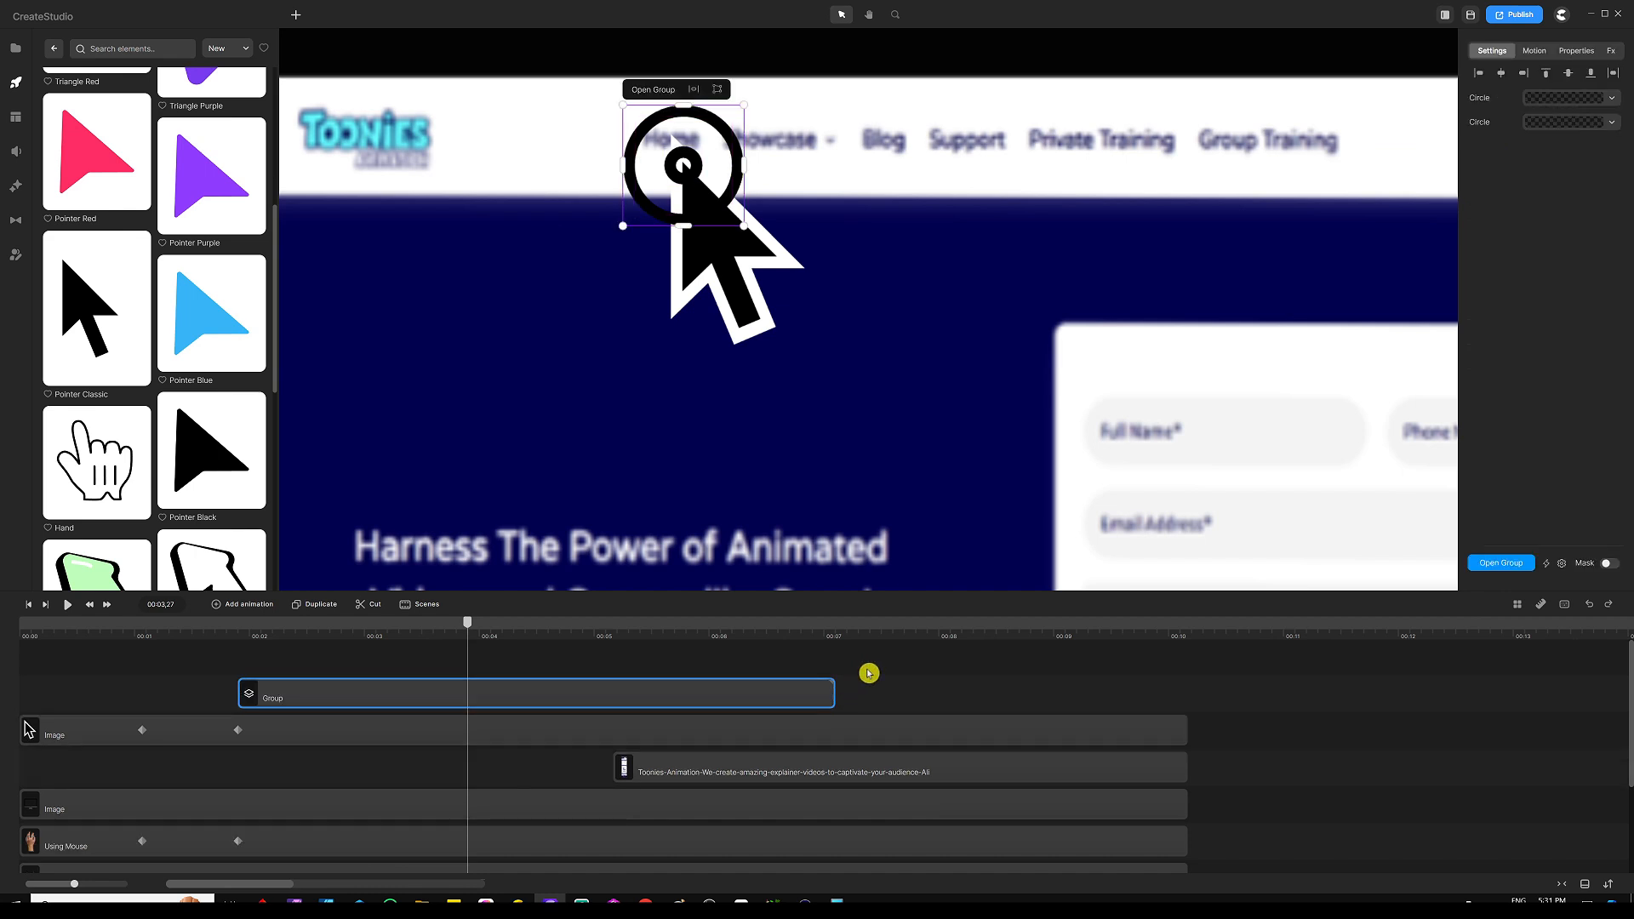
Rename the circle group as Cursor Effect
right_click(566, 693)
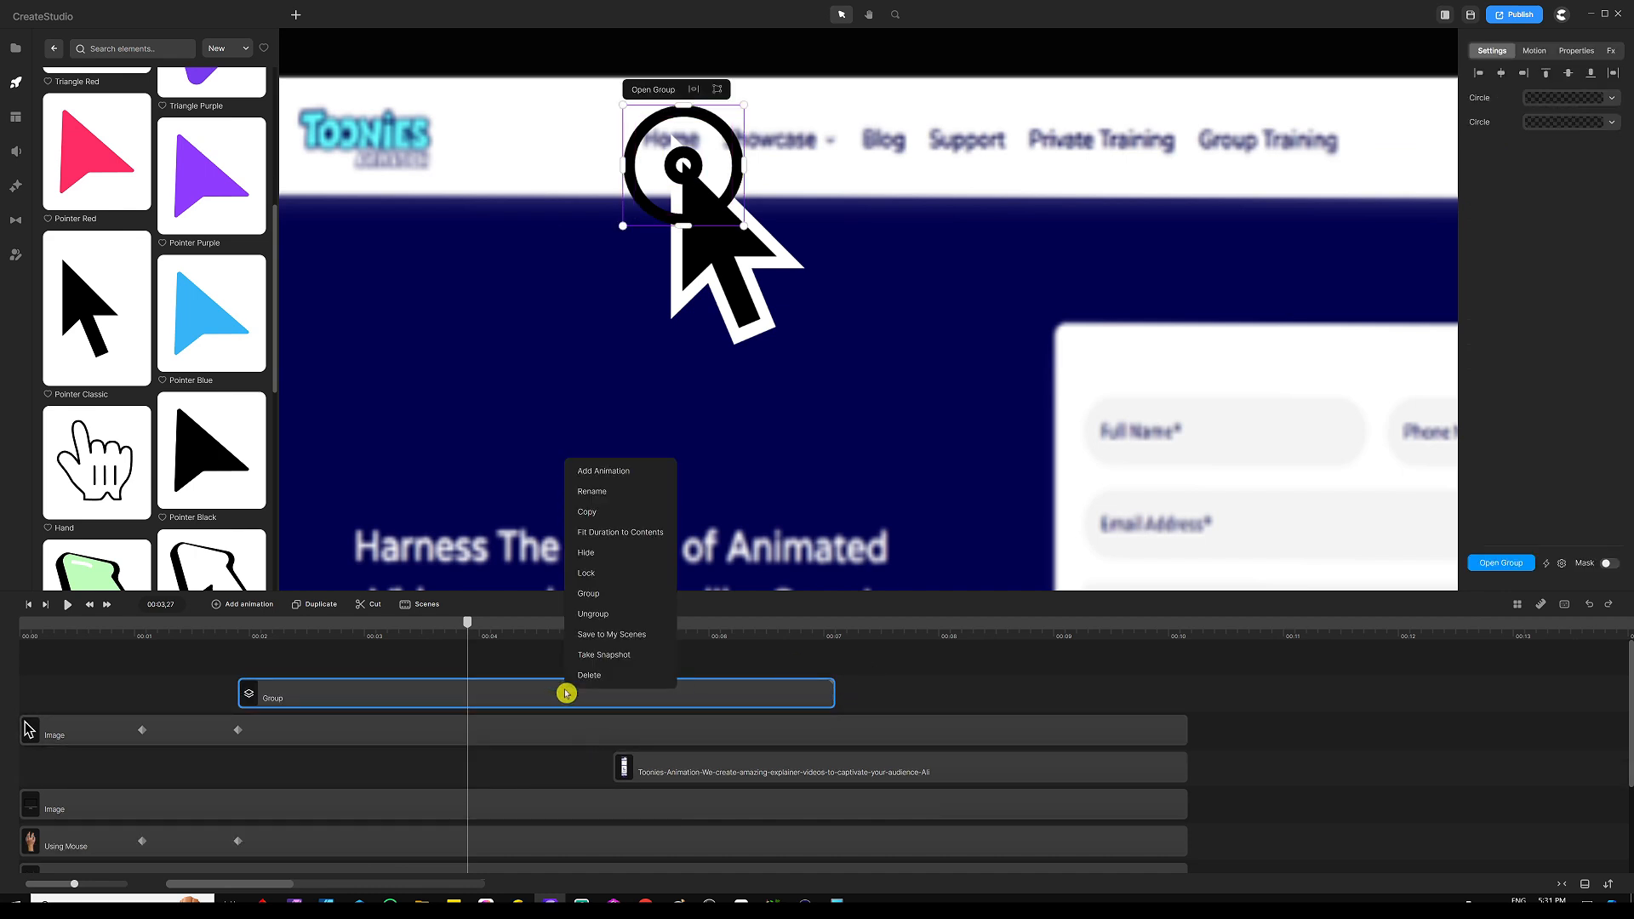
left_click(620, 491)
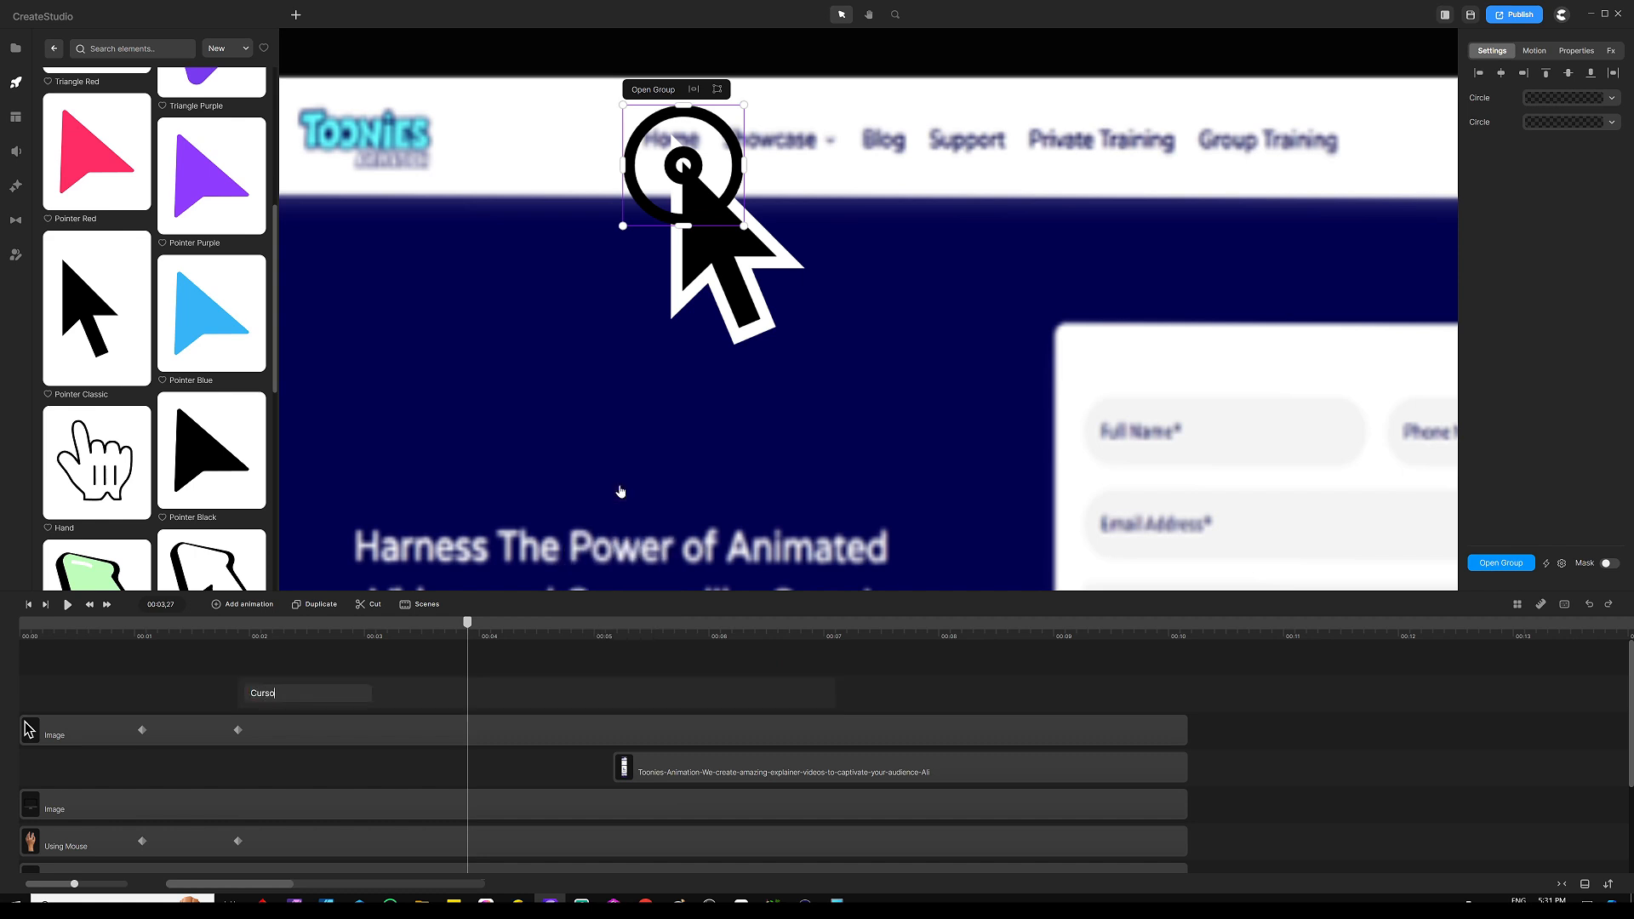
type("Cursor Effect")
key("Return")
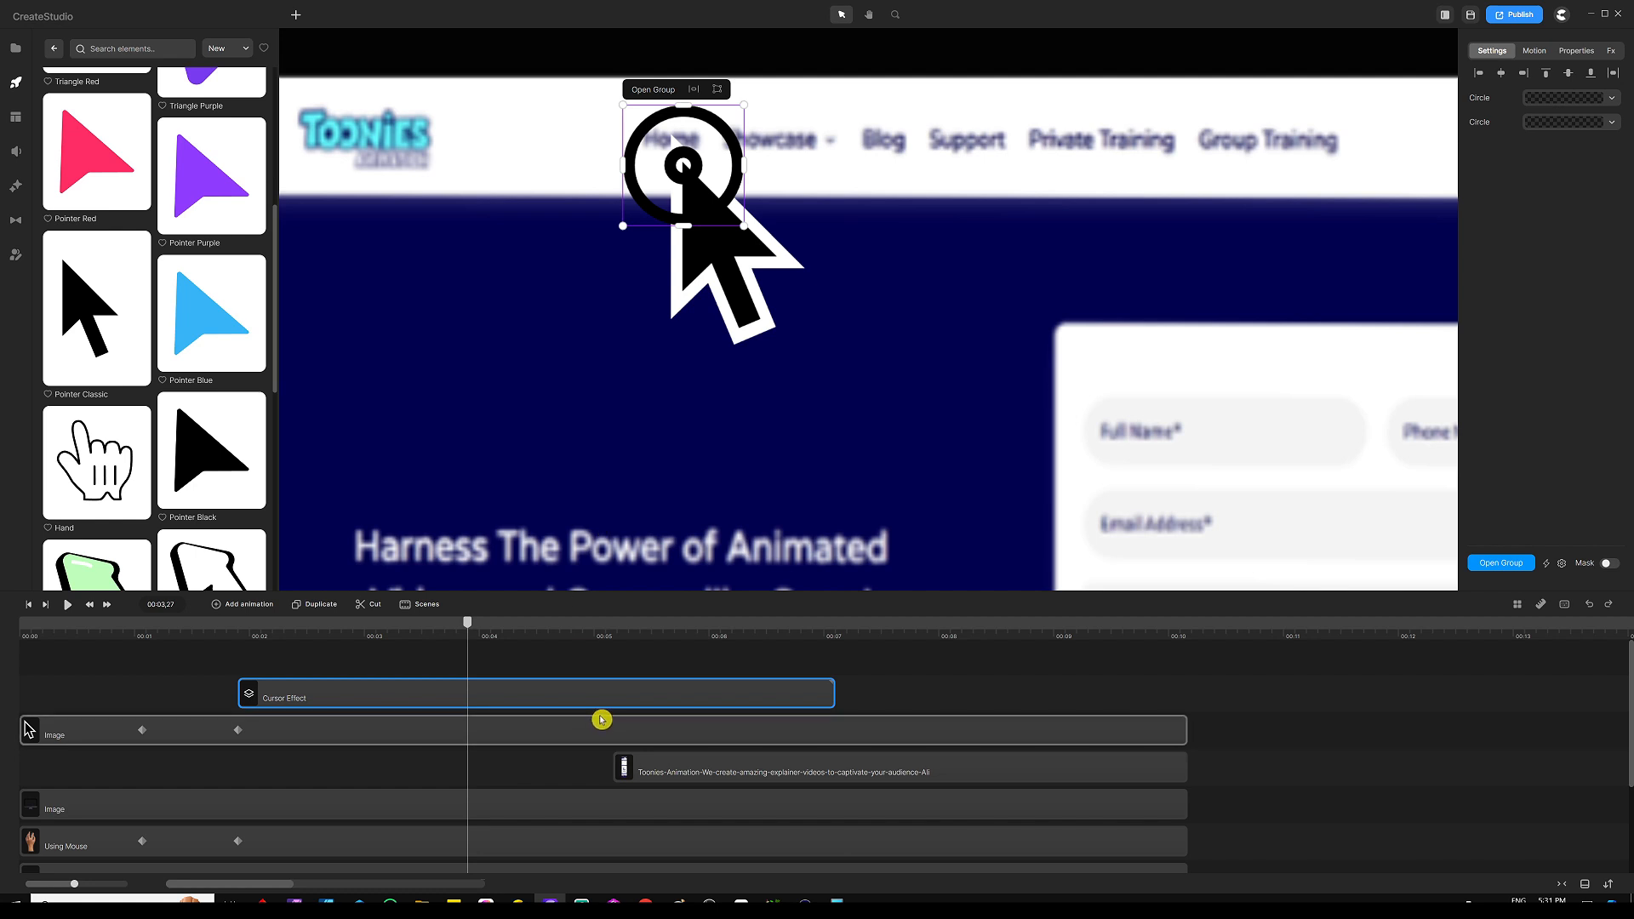
Trim the end of the Cursor Effect clip to about 00:02,23 and play the result from 00:01,27
left_click_drag(833, 692, 336, 697)
left_click(248, 636)
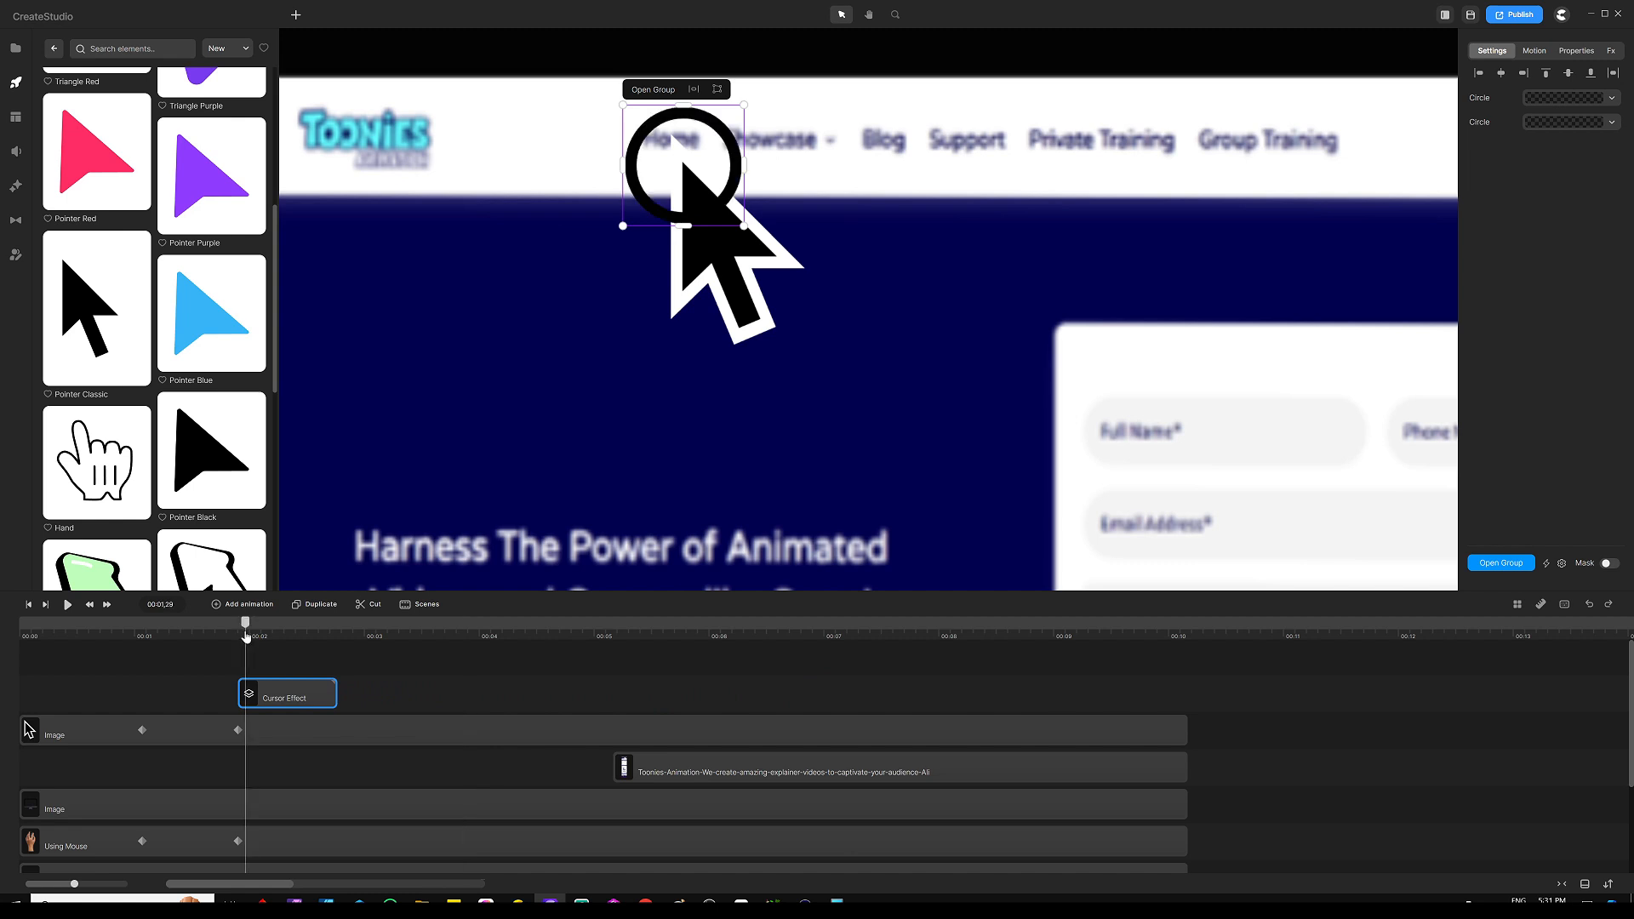
mouse_move(246, 637)
left_mouse_down()
mouse_move(229, 637)
mouse_move(285, 634)
mouse_move(257, 637)
left_mouse_up()
scroll(298, 635, "up", 4)
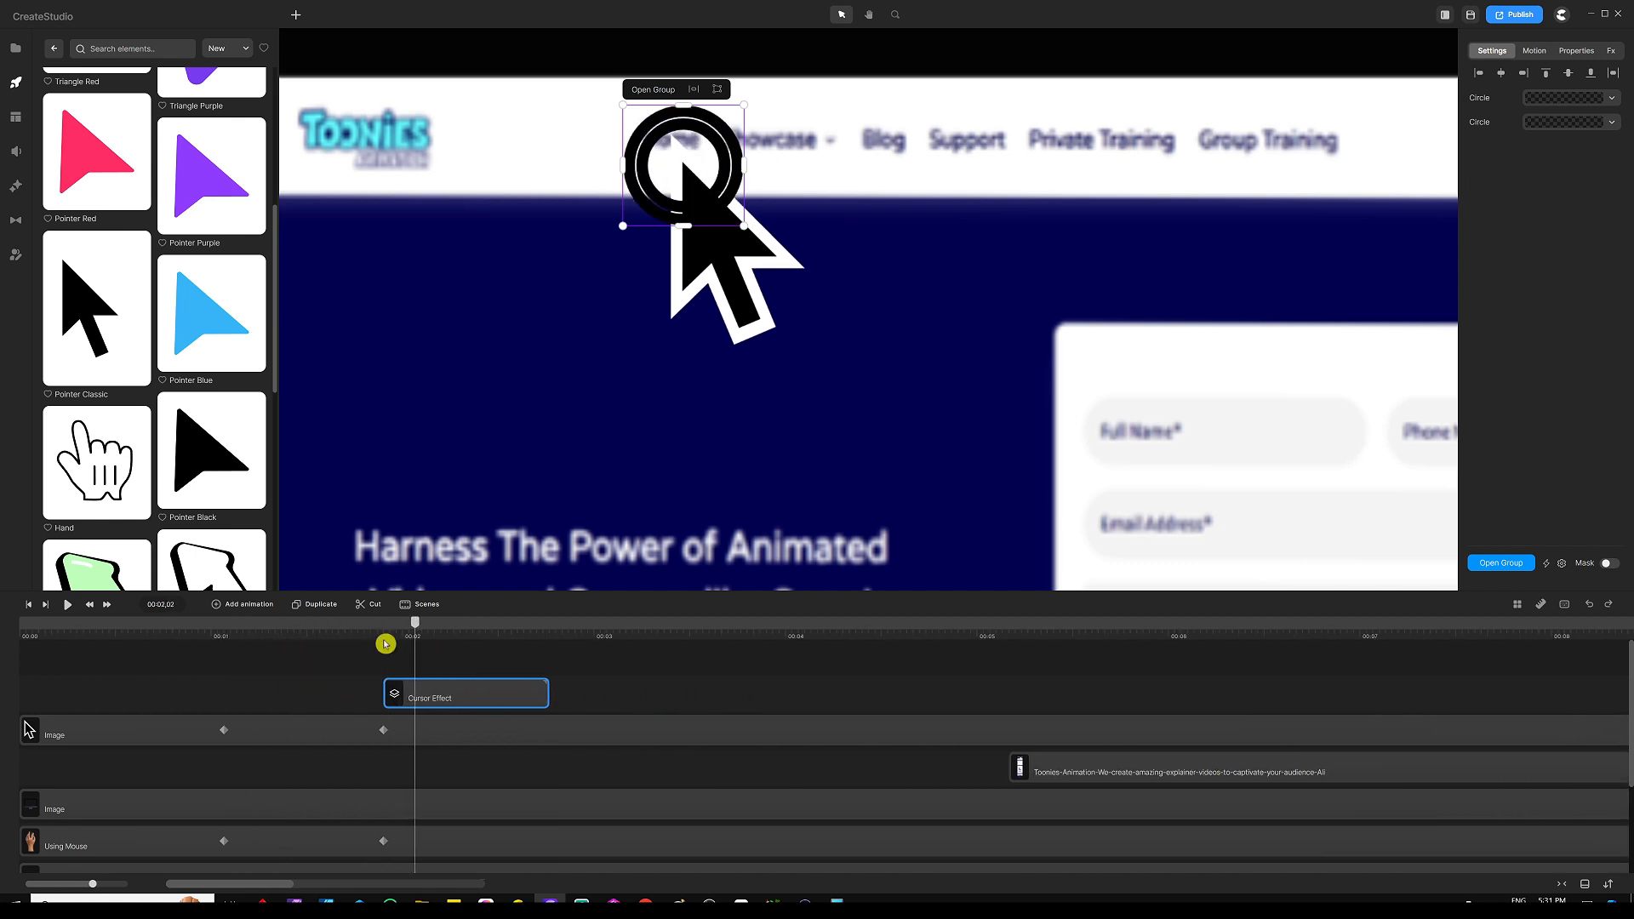
scroll(387, 645, "up", 1)
left_click_drag(458, 634, 421, 635)
left_click(601, 660)
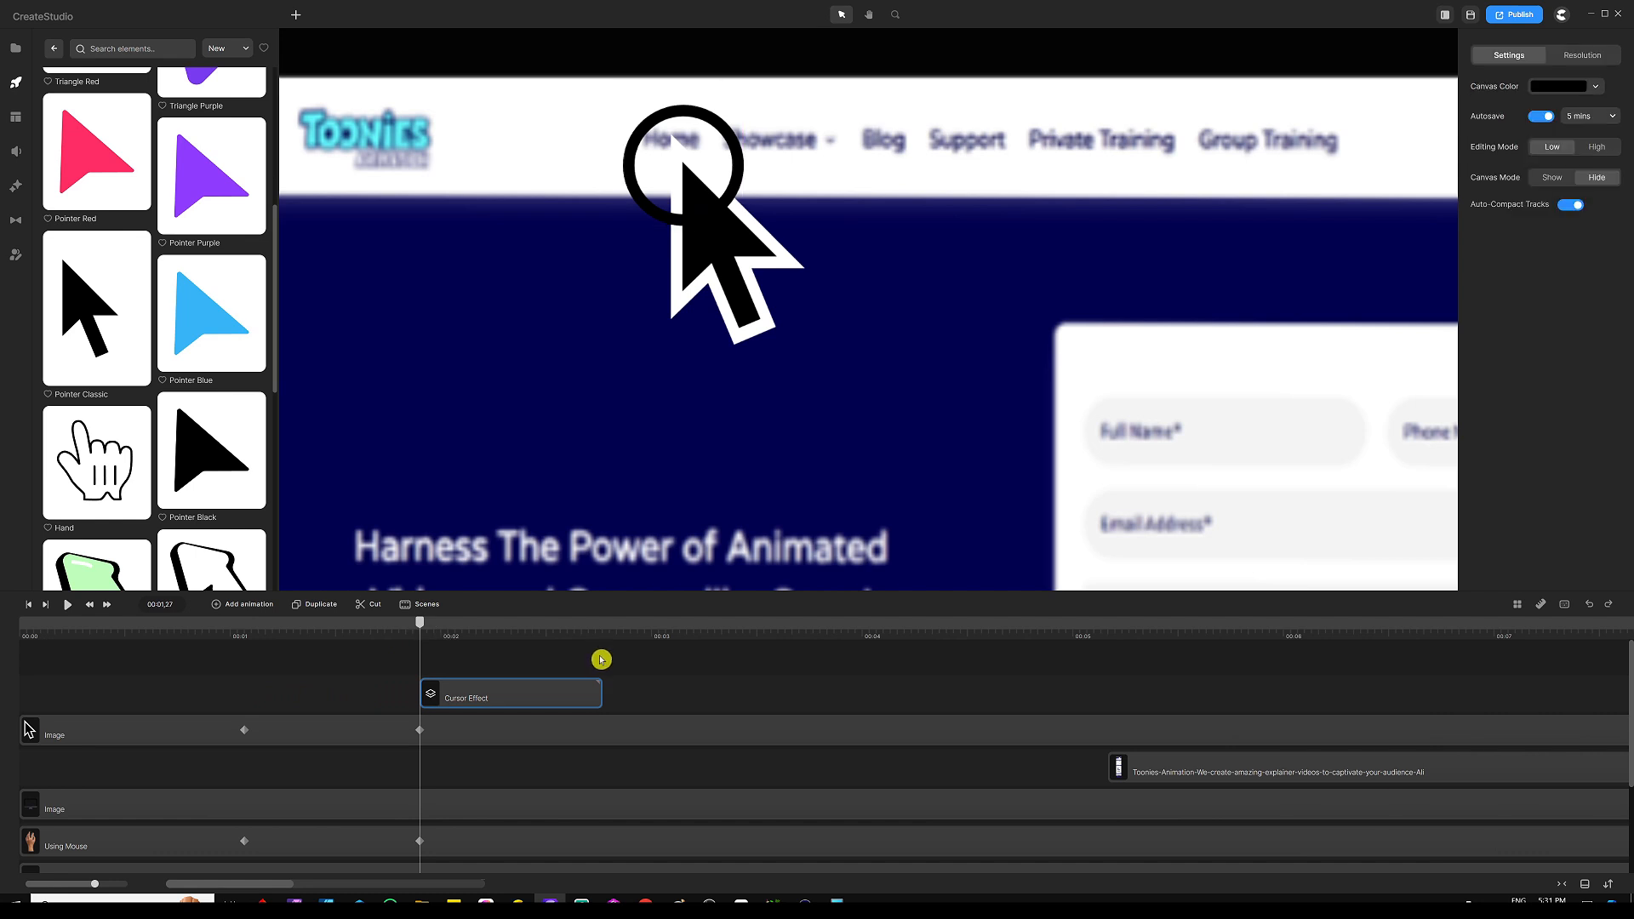
key("space")
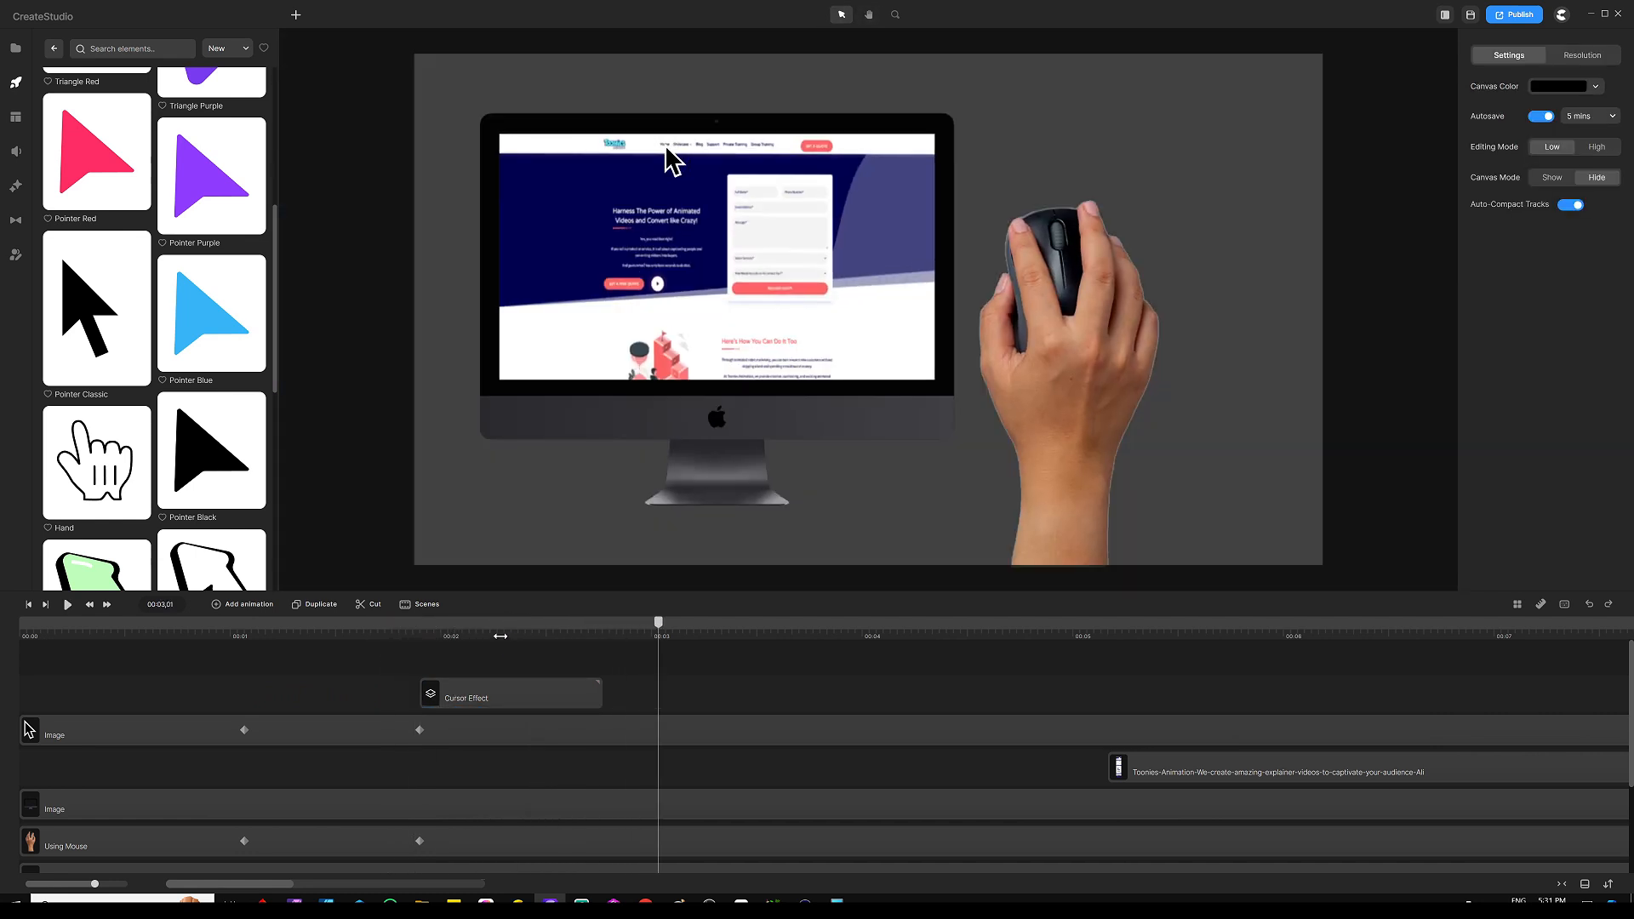
Scale the Cursor Effect group down a little around the cursor's tip
left_click_drag(503, 632, 482, 633)
left_click(549, 696)
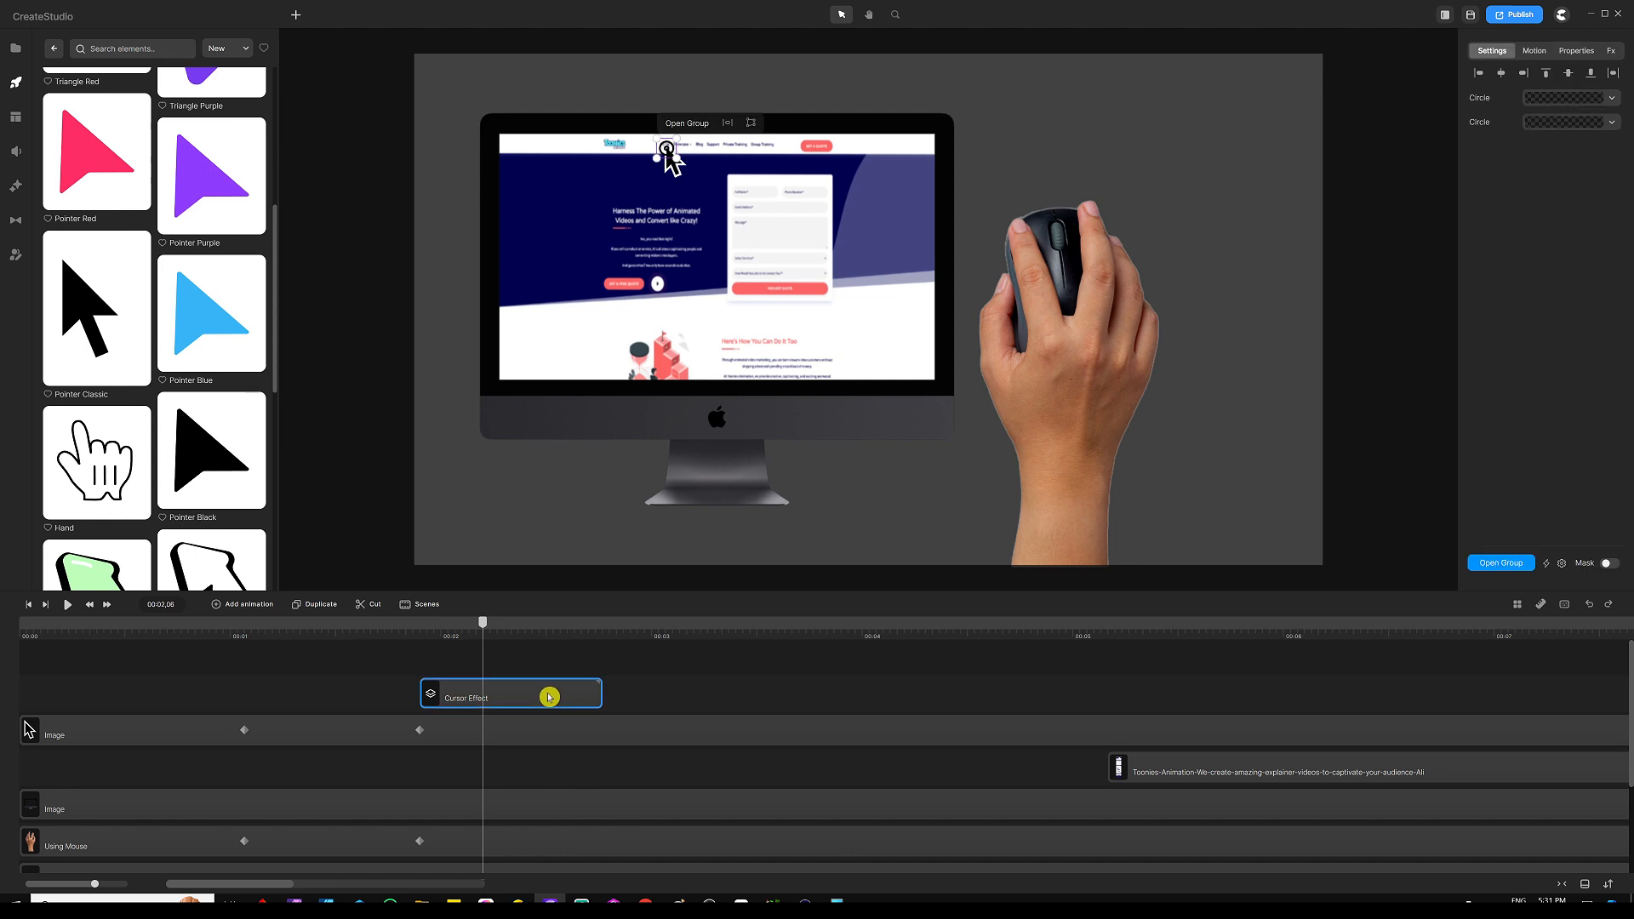
scroll(660, 151, "up", 5)
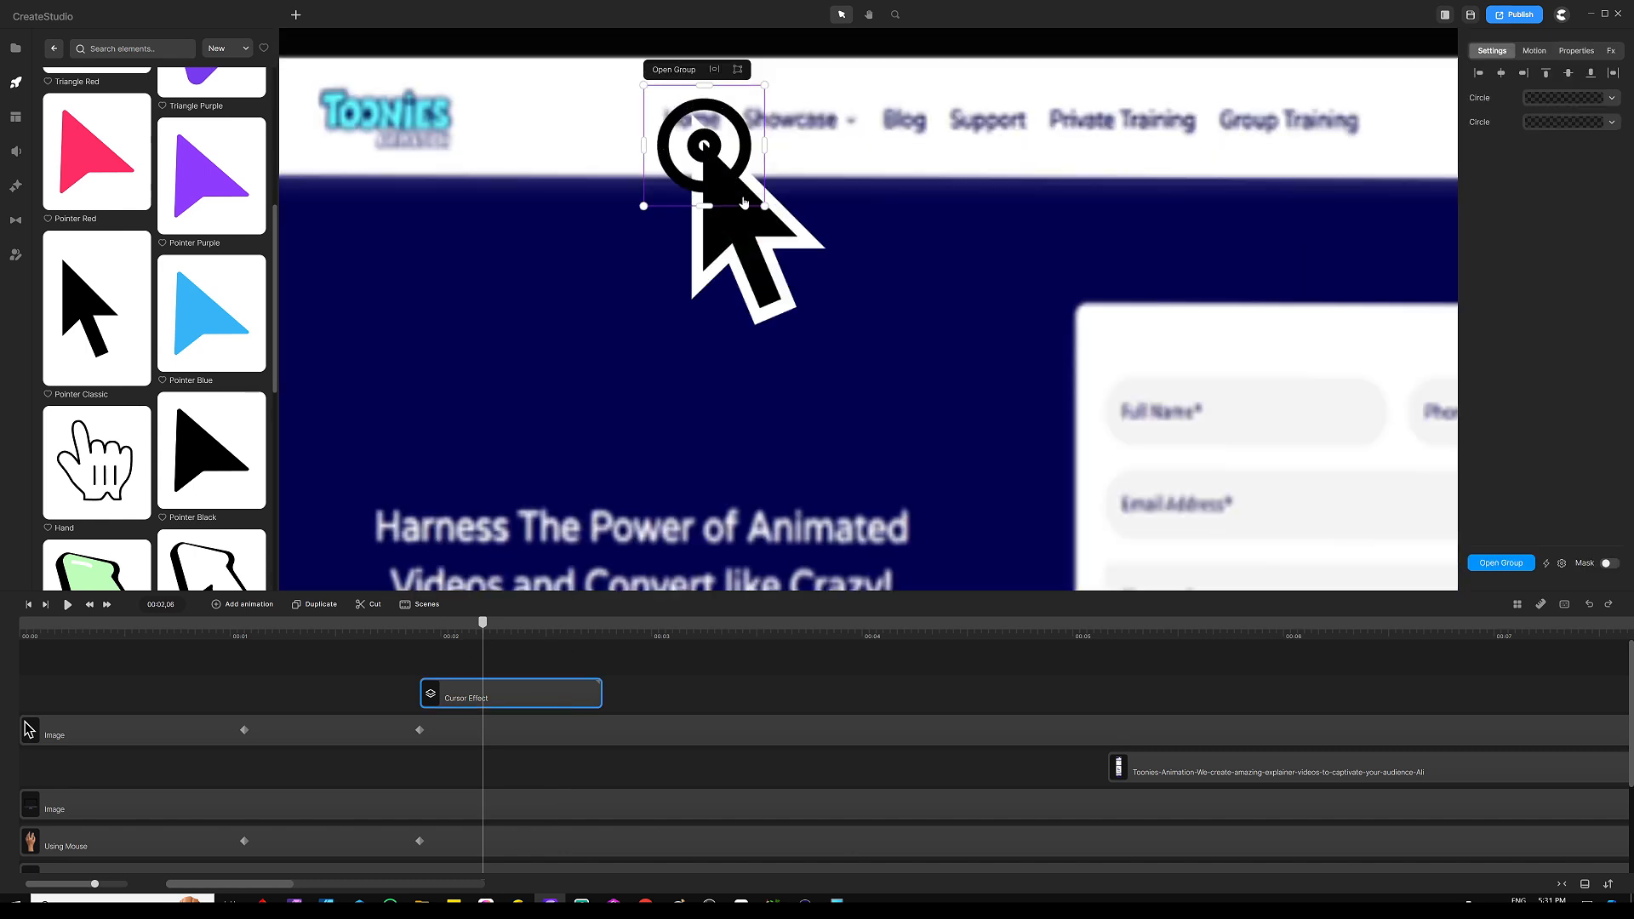
left_click_drag(762, 204, 729, 167)
scroll(710, 153, "down", 5)
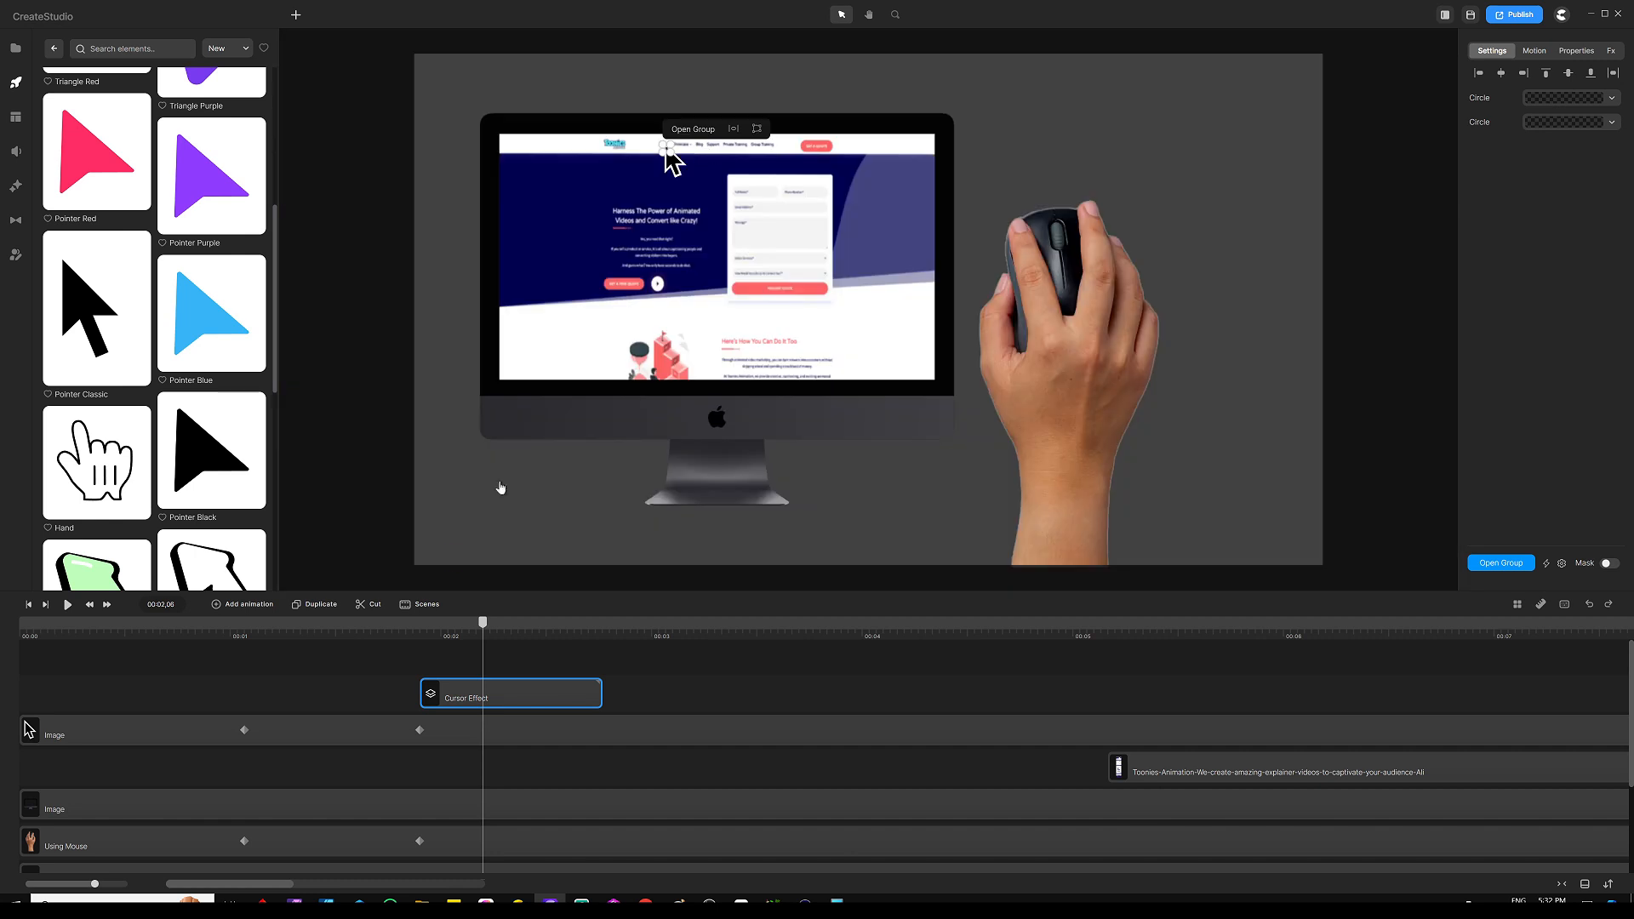
Play back the resized click effect from just before the Cursor Effect clip
left_click(410, 630)
key("space")
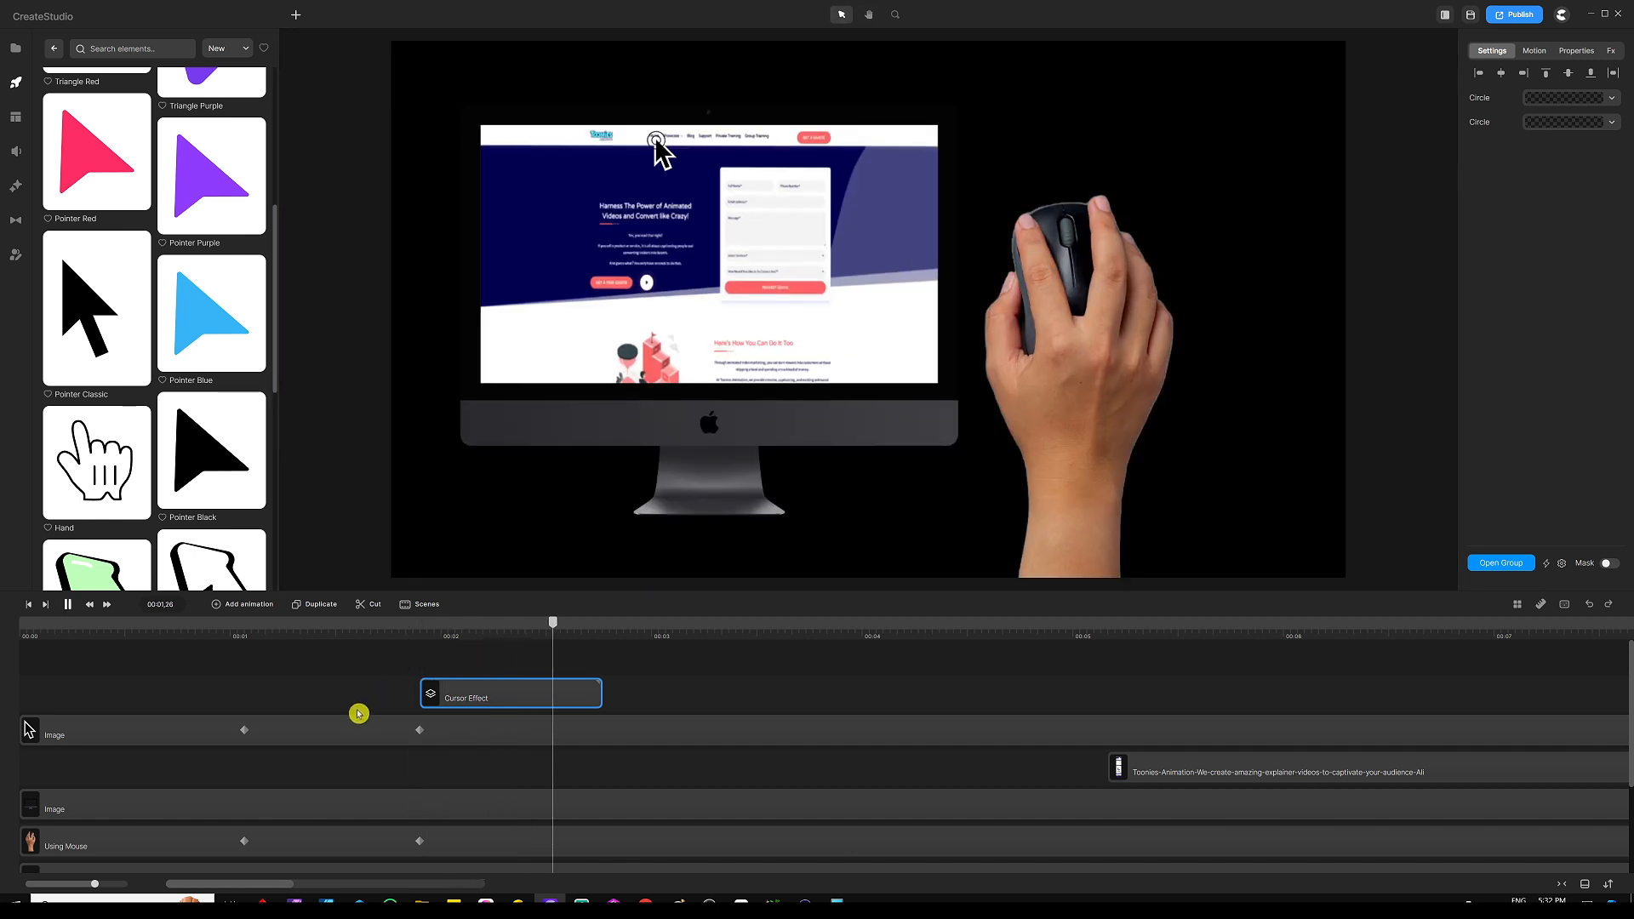
key("space")
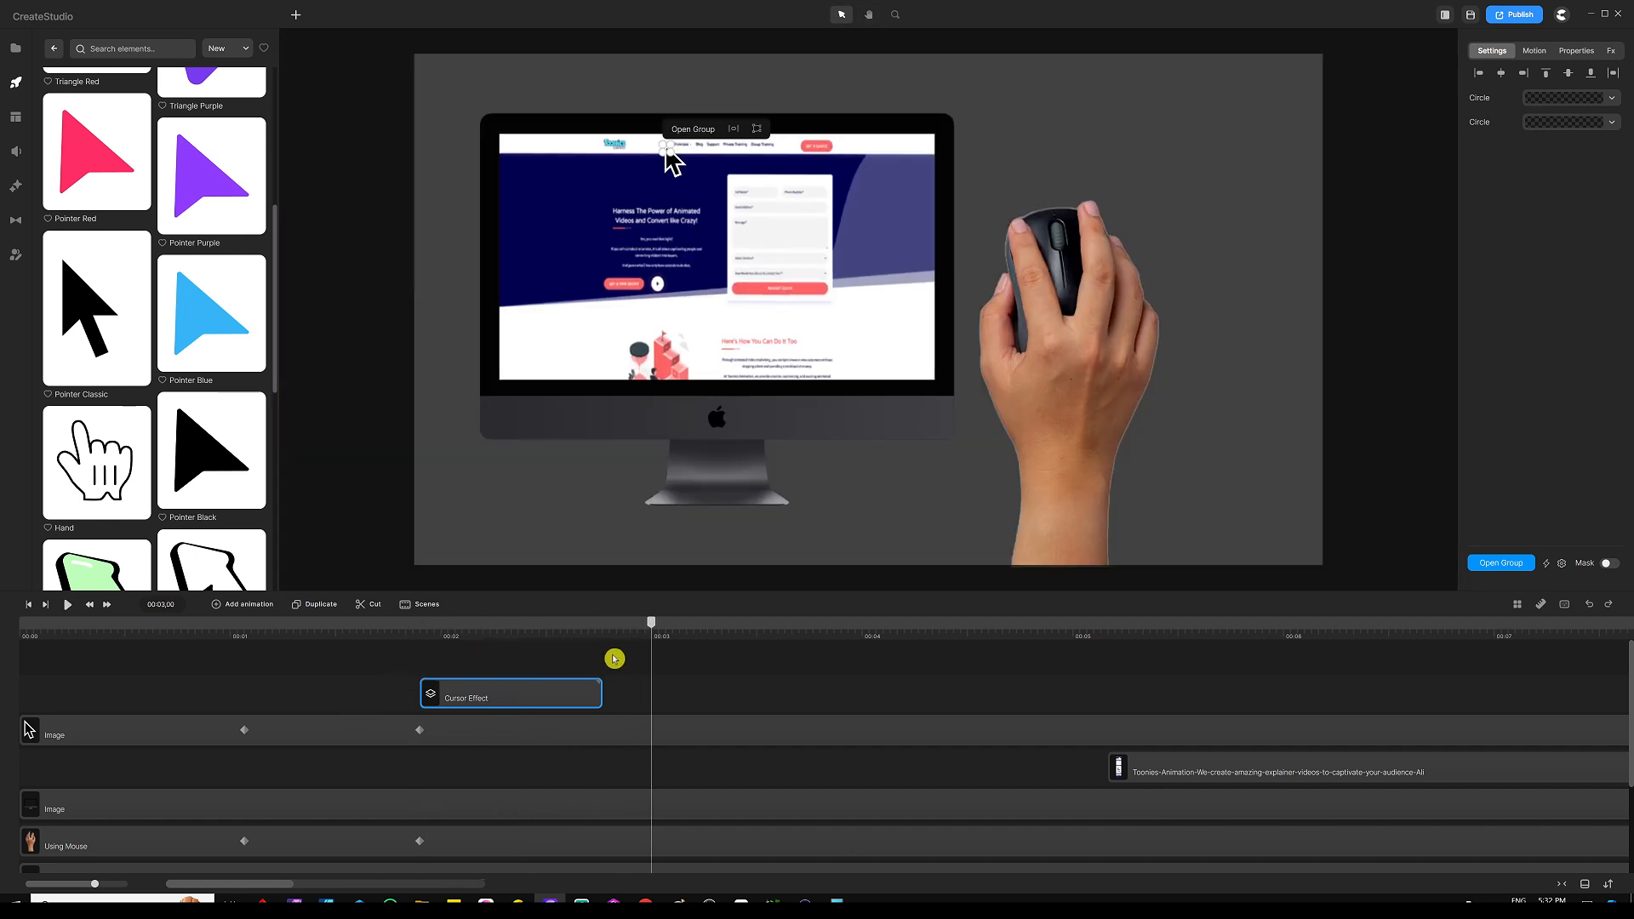
Move the Cursor Effect clip to the track just below the cursor image, starting at 00:01,27 and ending at 00:02,23
left_click_drag(649, 625, 601, 625)
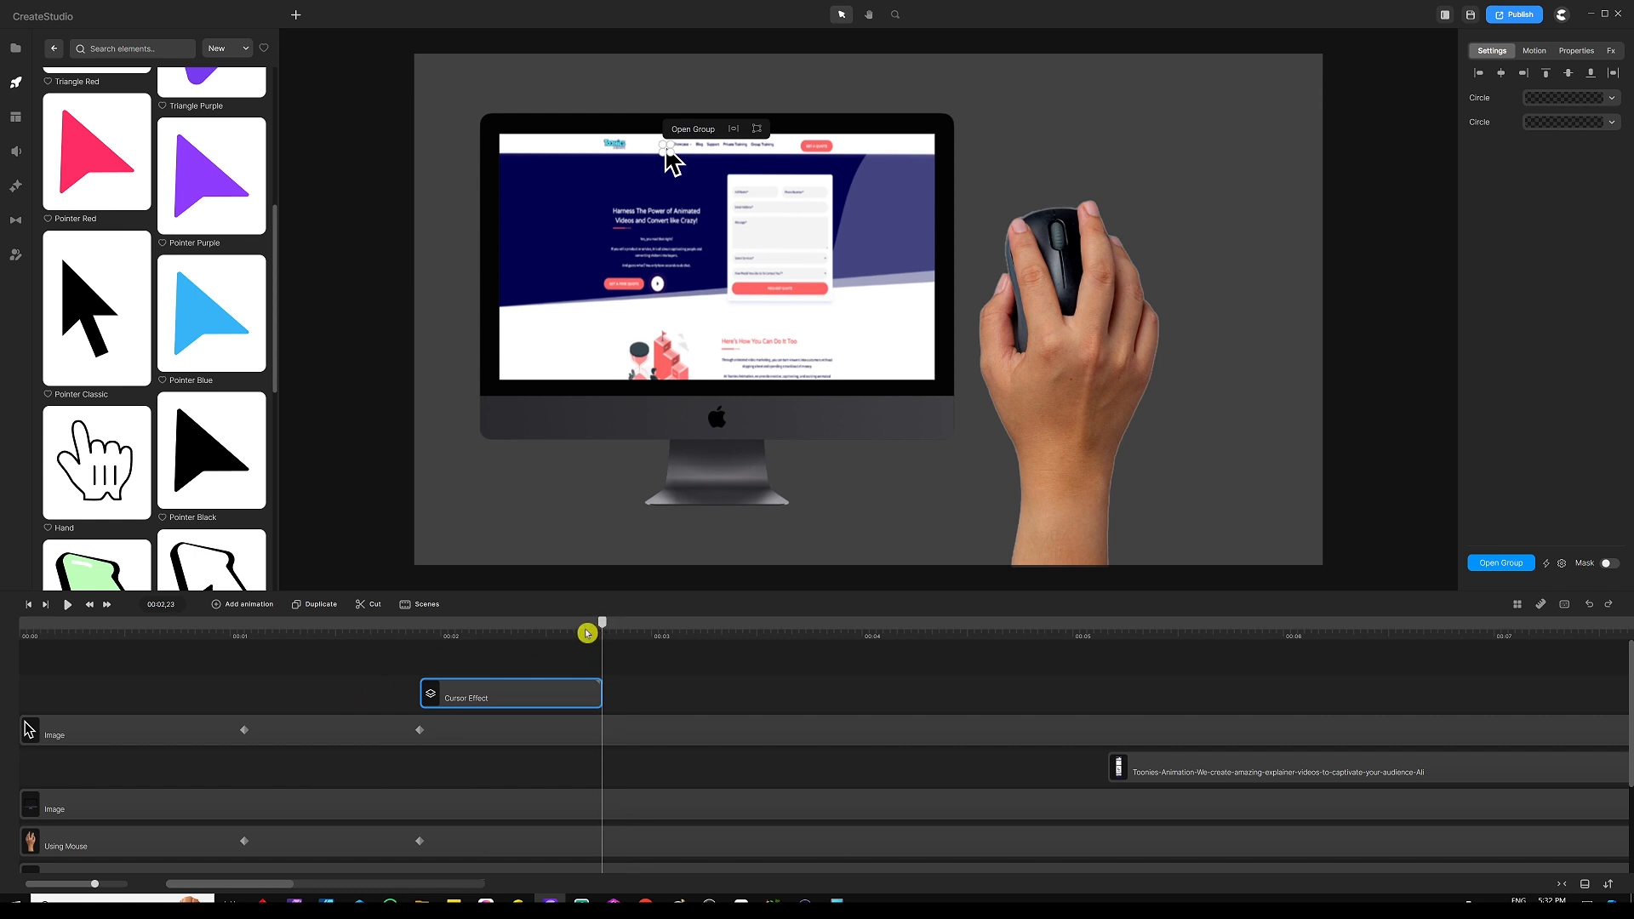
left_click_drag(464, 695, 467, 692)
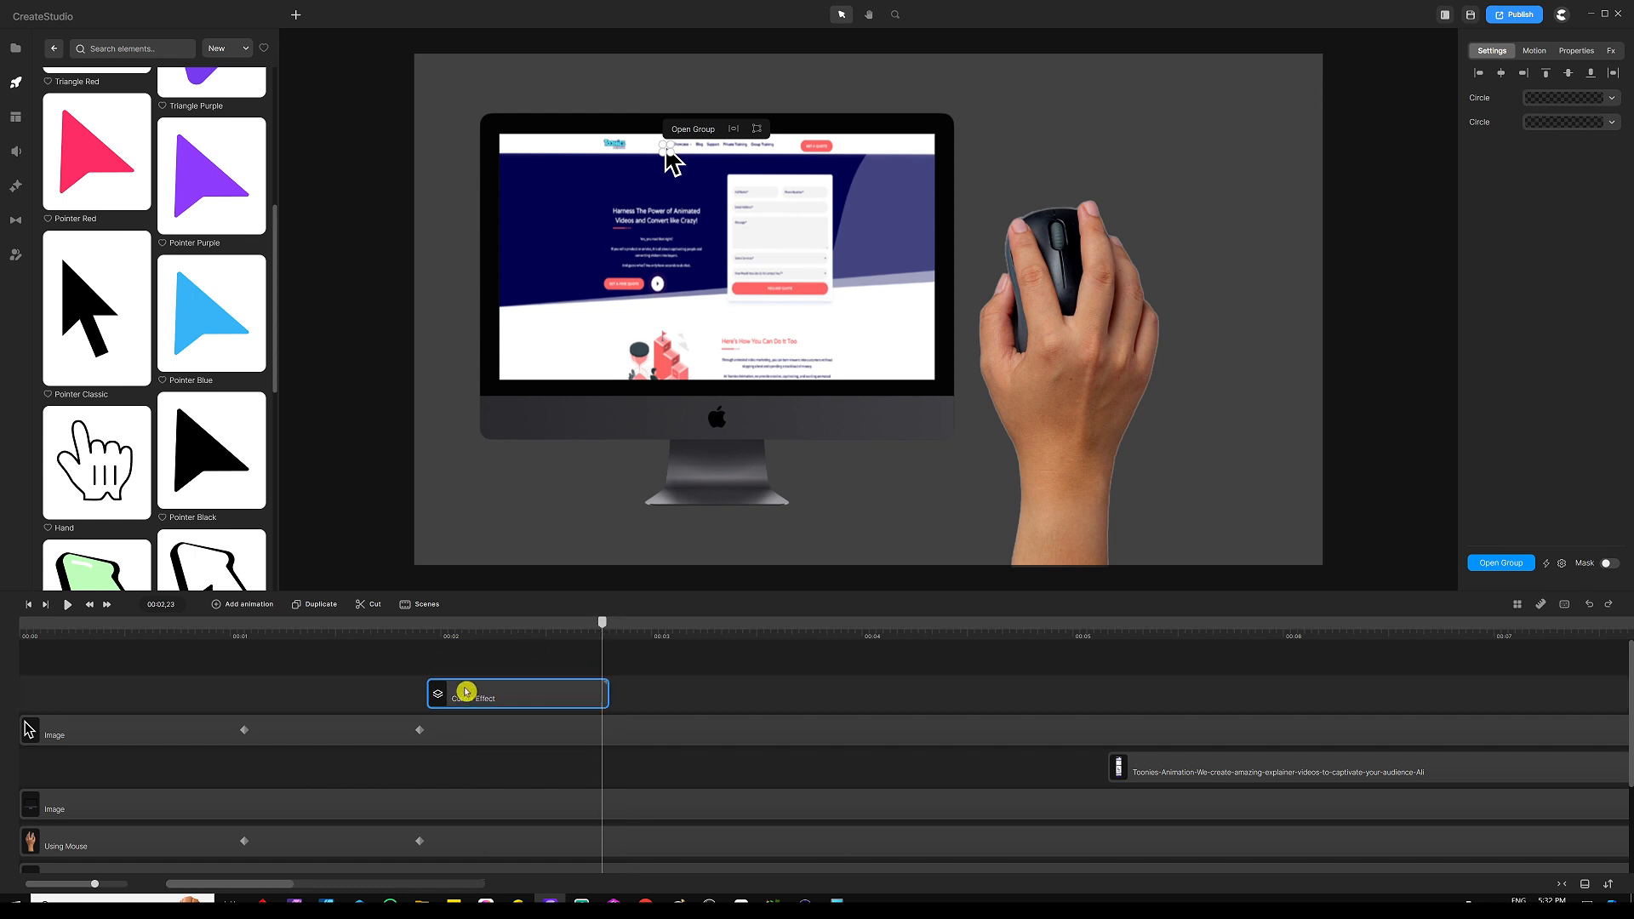
left_click(493, 755)
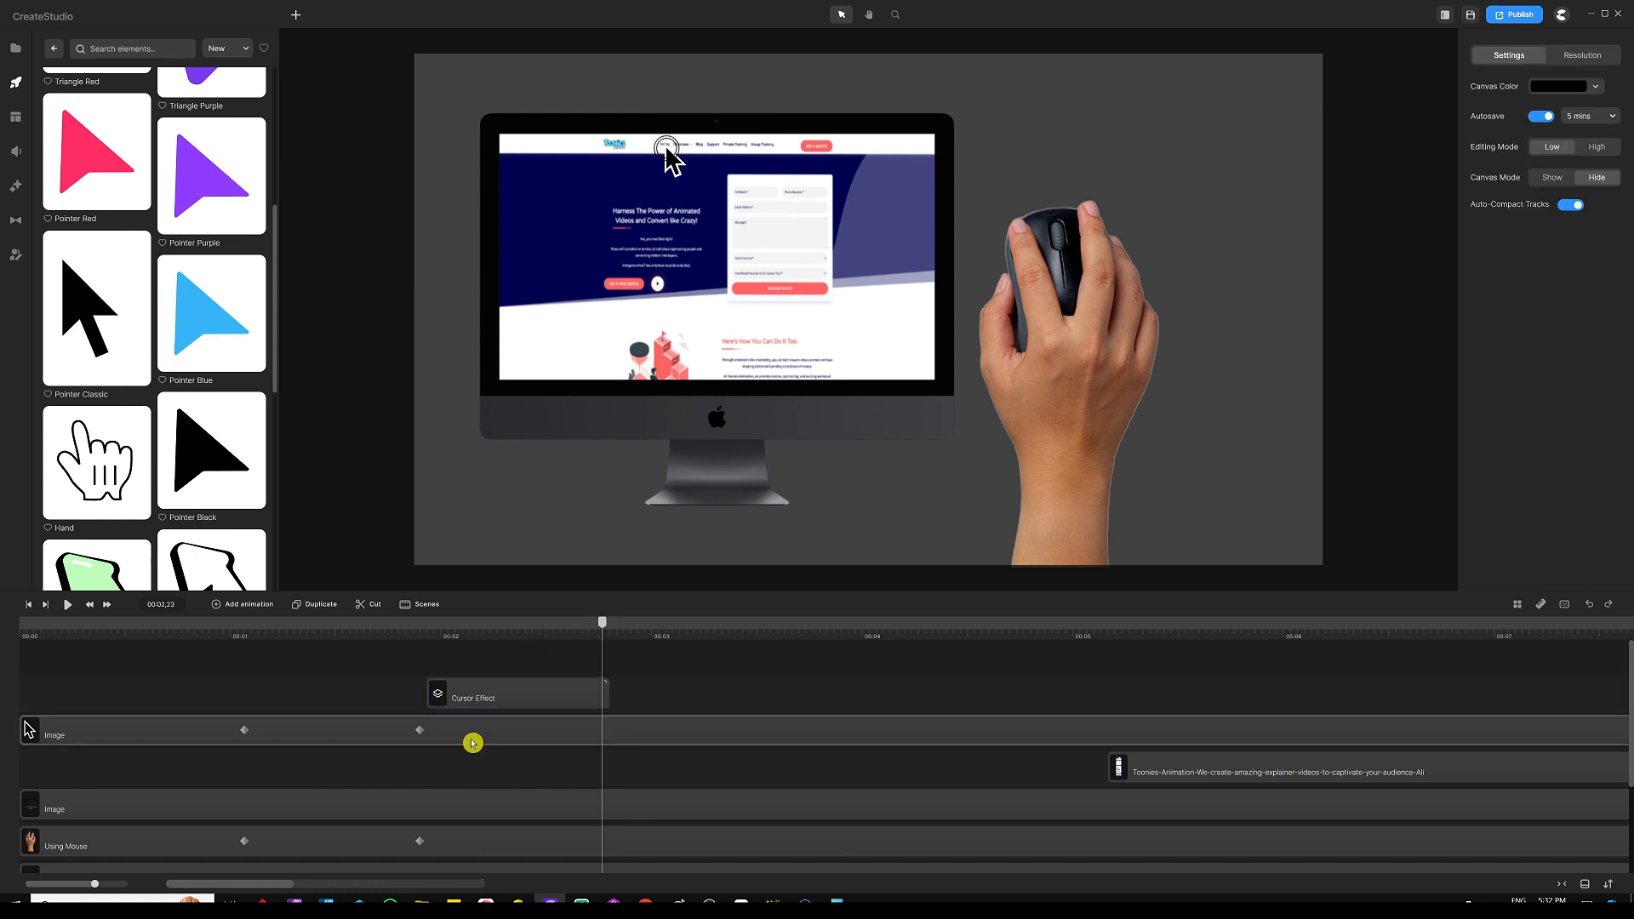
left_click_drag(477, 698, 477, 782)
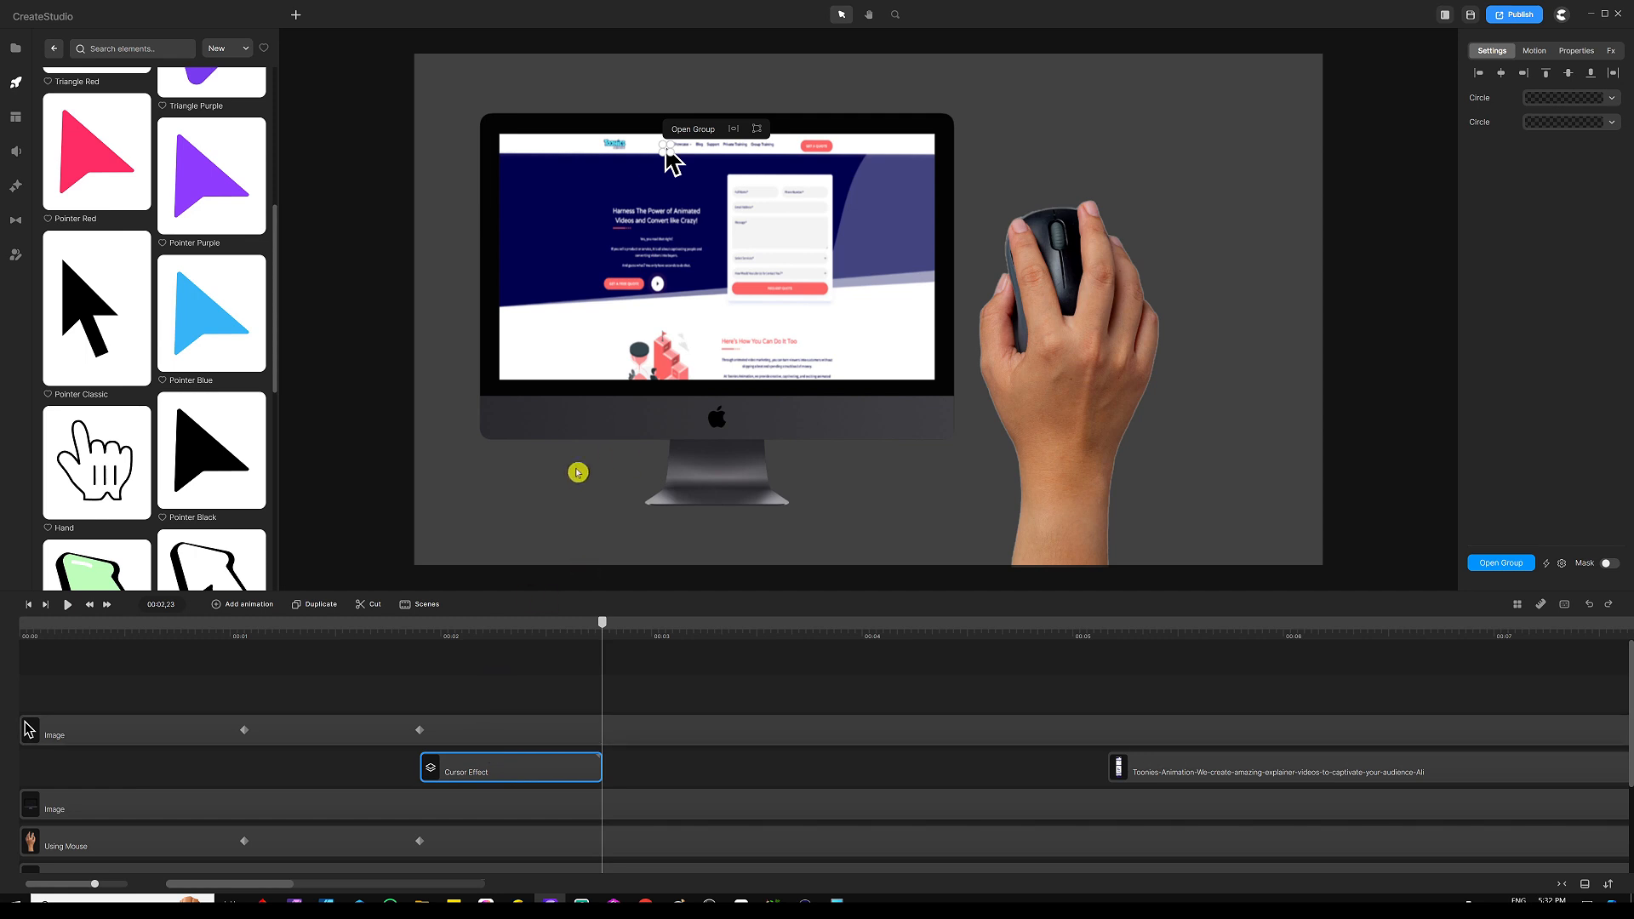
Play the animation from the start to past the end of the Cursor Effect clip
left_click(587, 677)
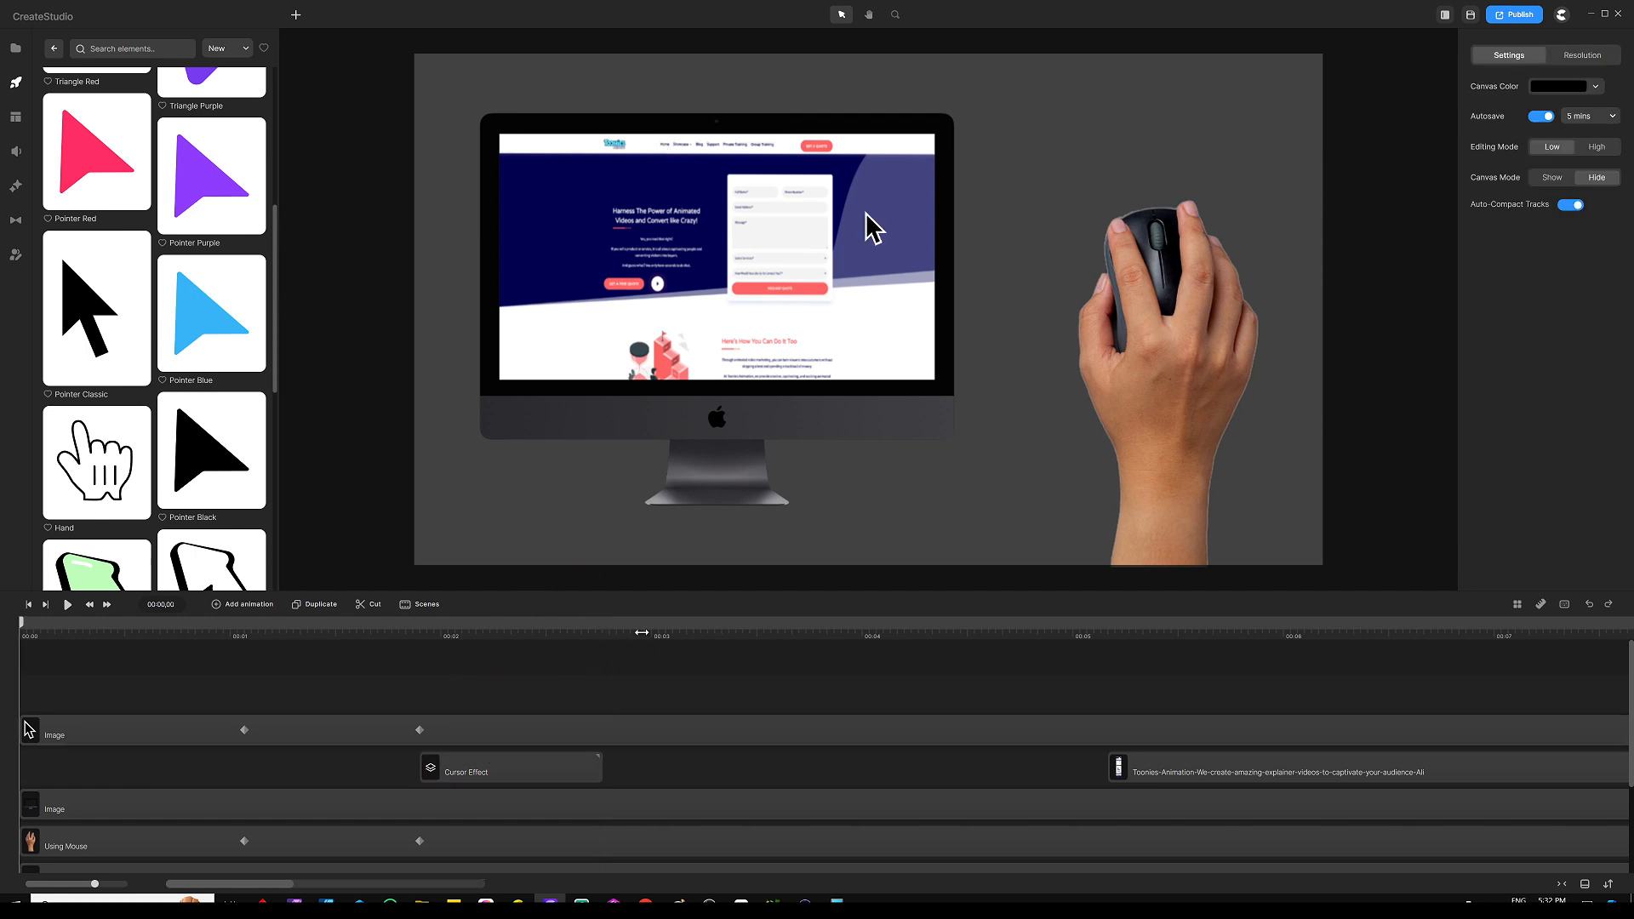
left_click_drag(642, 633, 601, 634)
key("space")
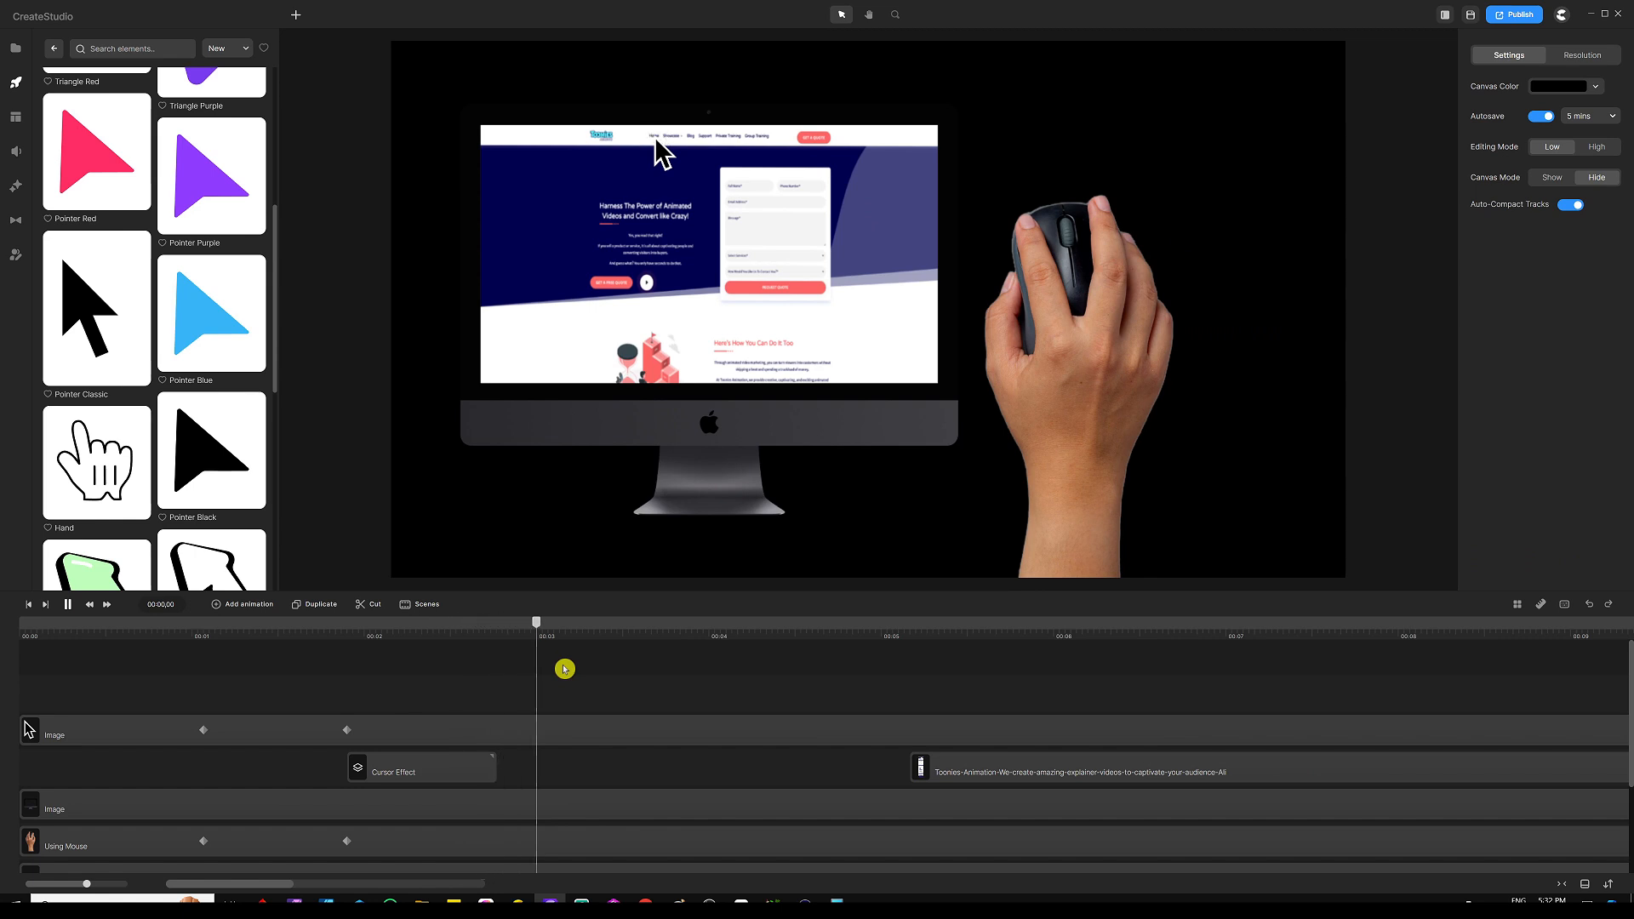
key("space")
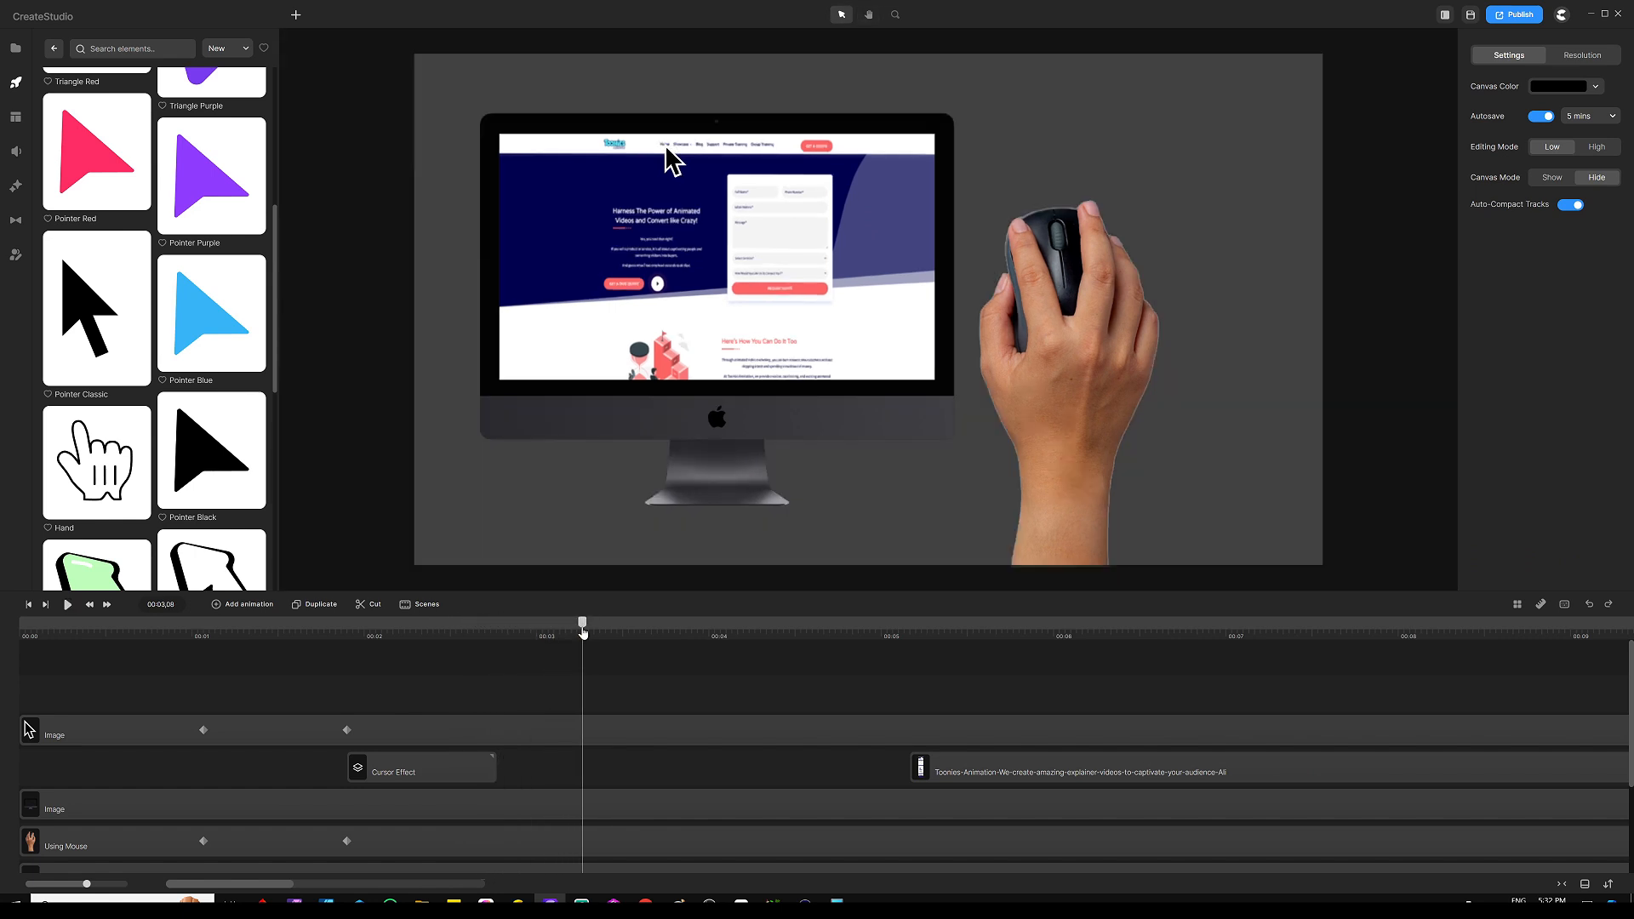
Cut the Website Snapshot clip at 00:02,23 and delete the part after the cut
left_click_drag(582, 624, 499, 632)
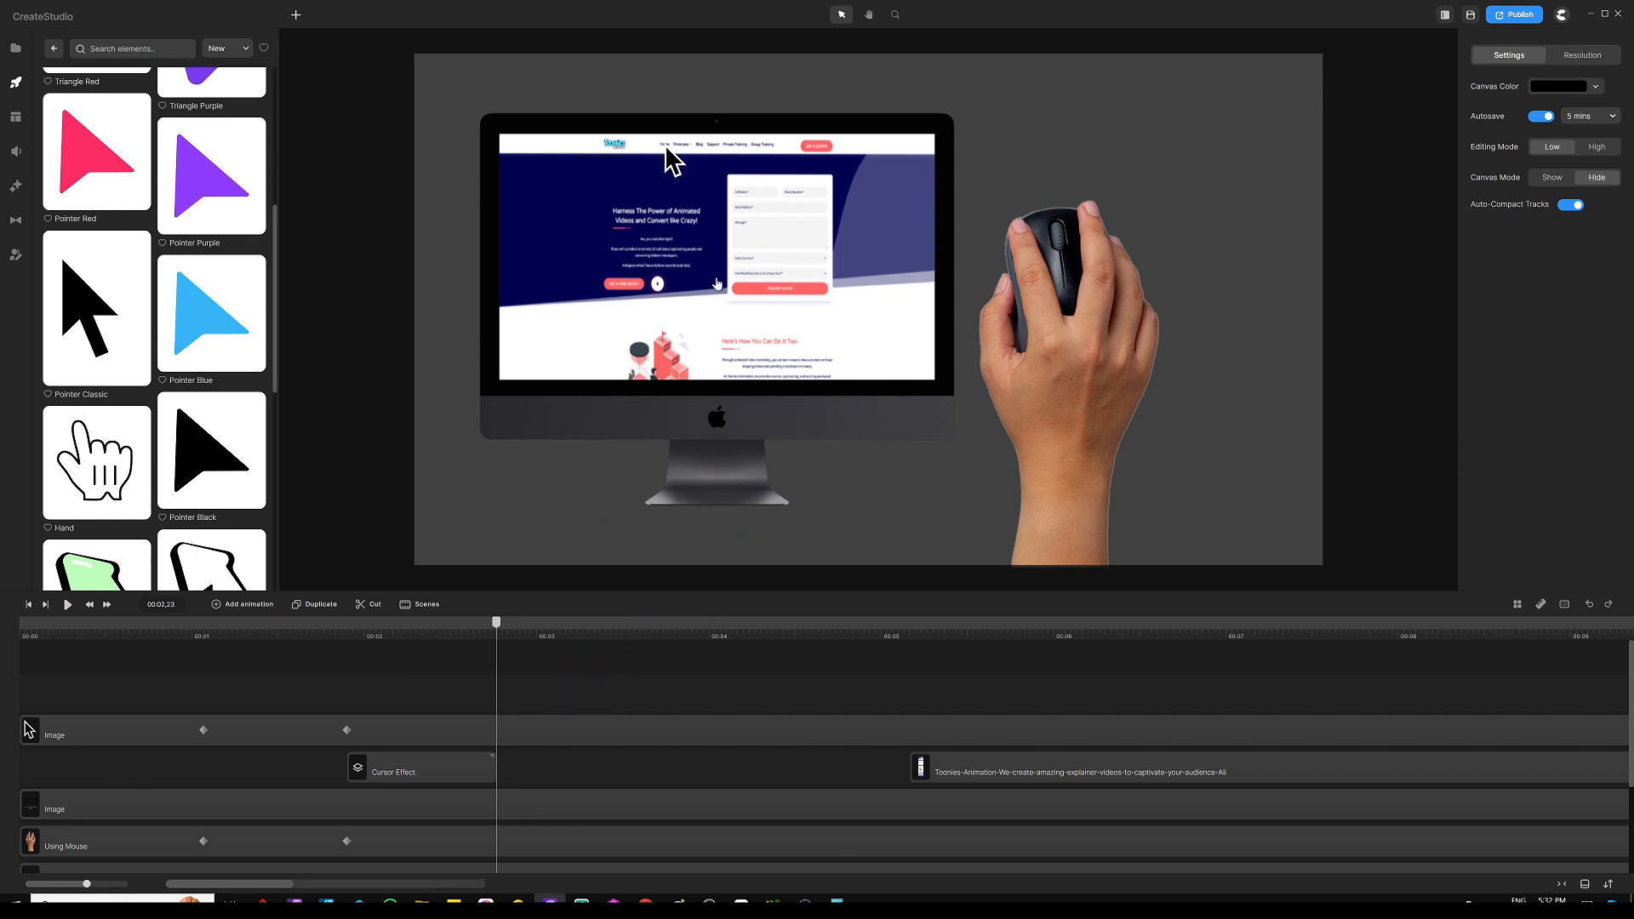
left_click(798, 262)
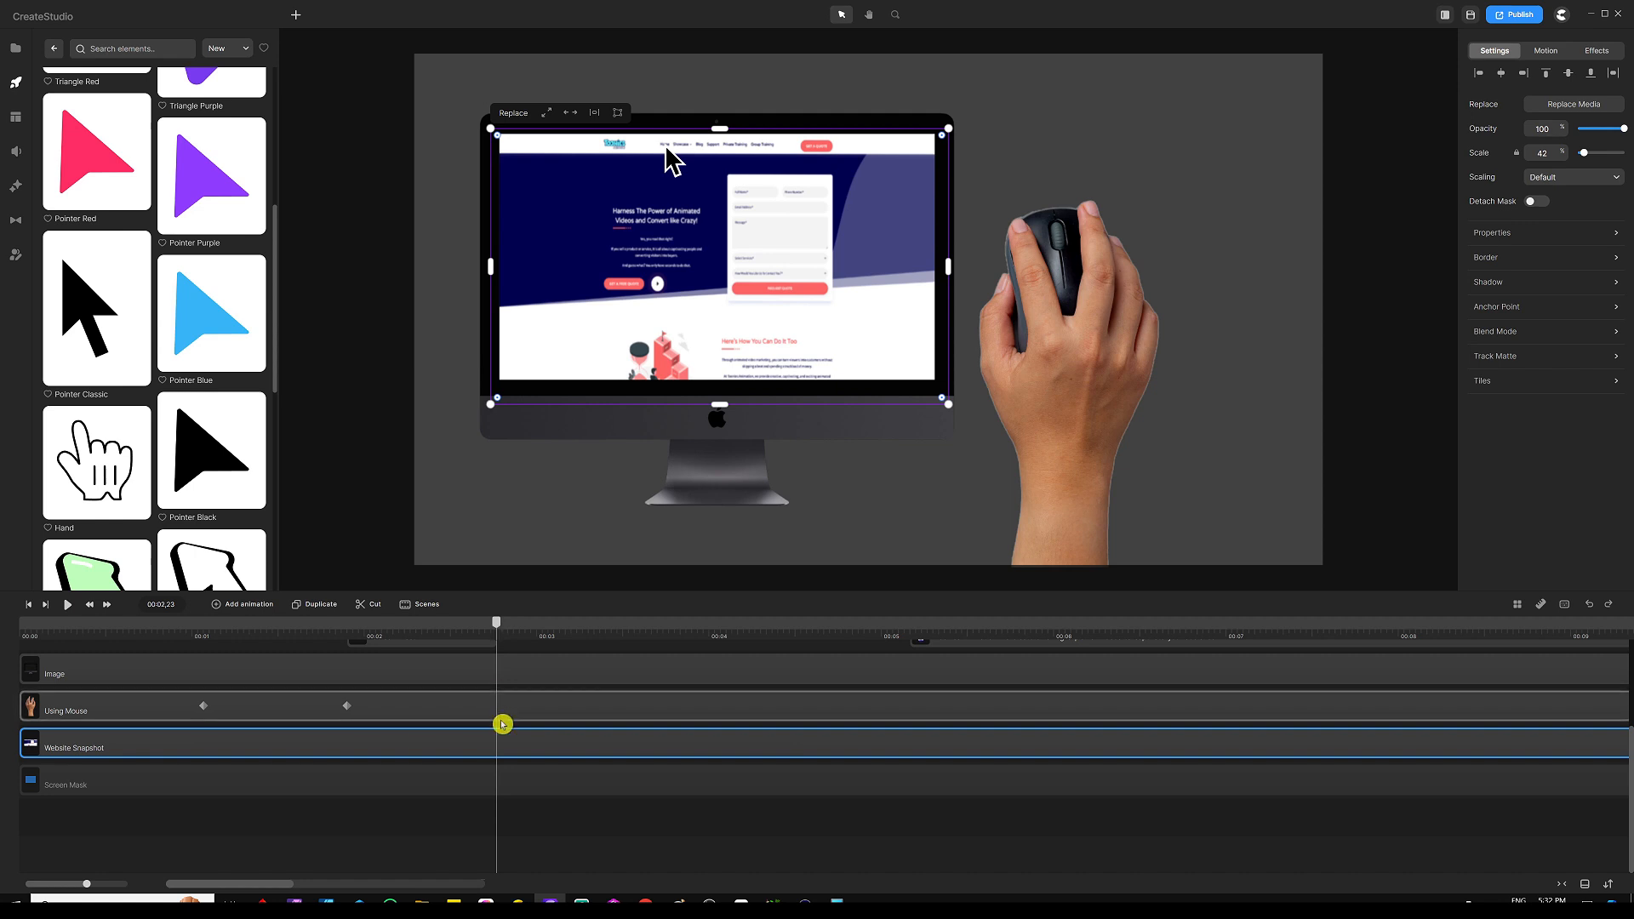
scroll(503, 721, "up", 3)
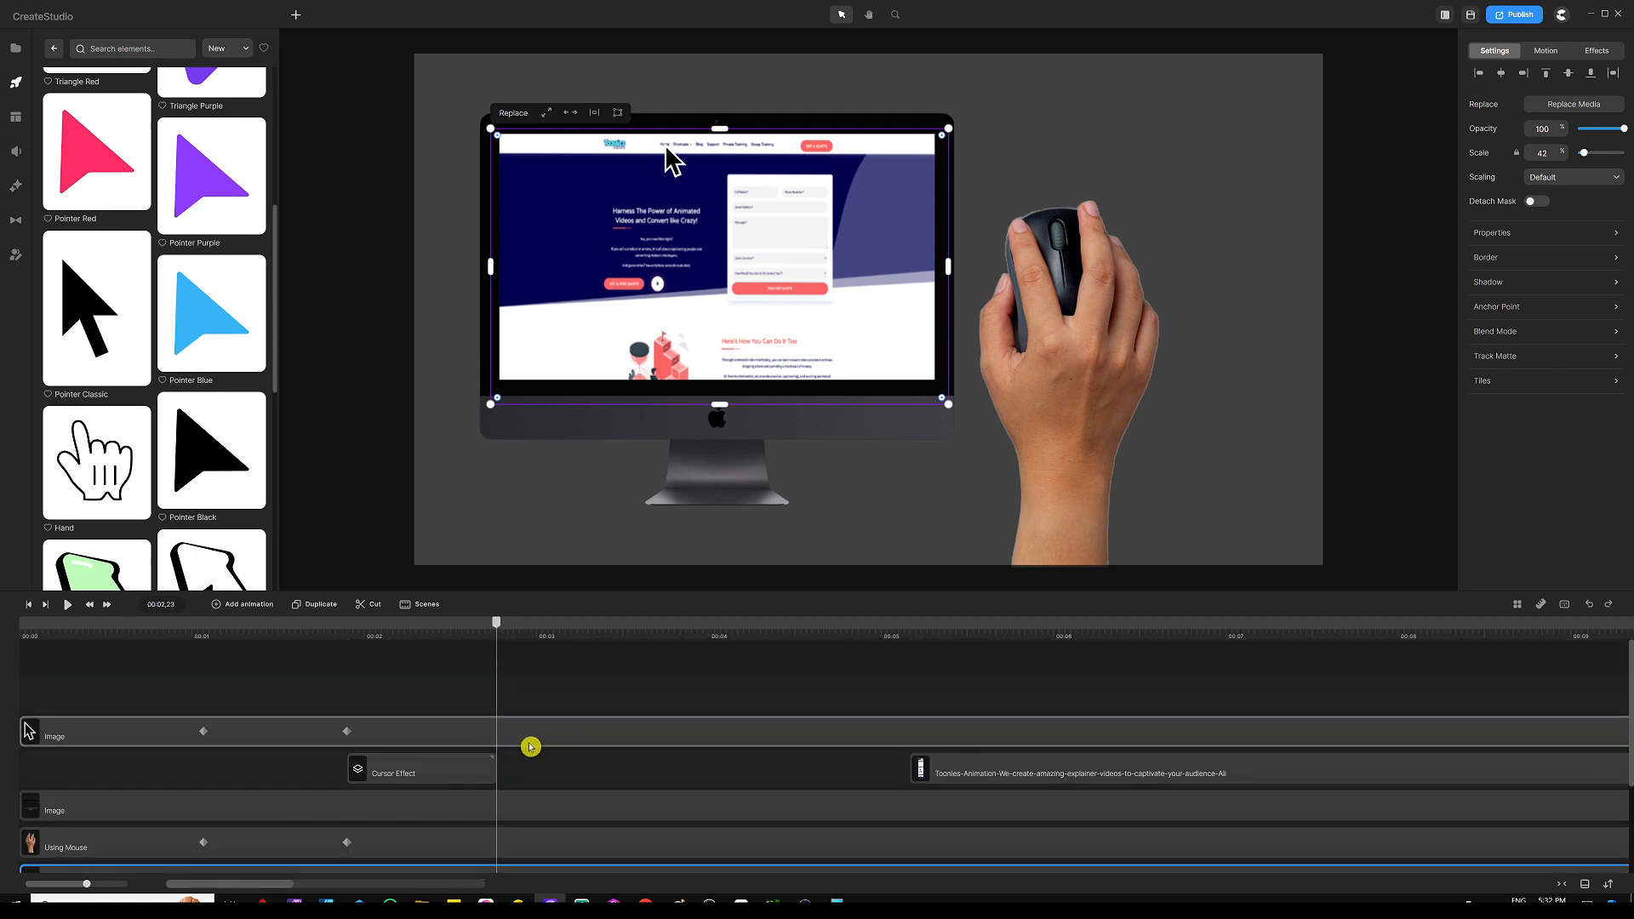
scroll(529, 744, "down", 3)
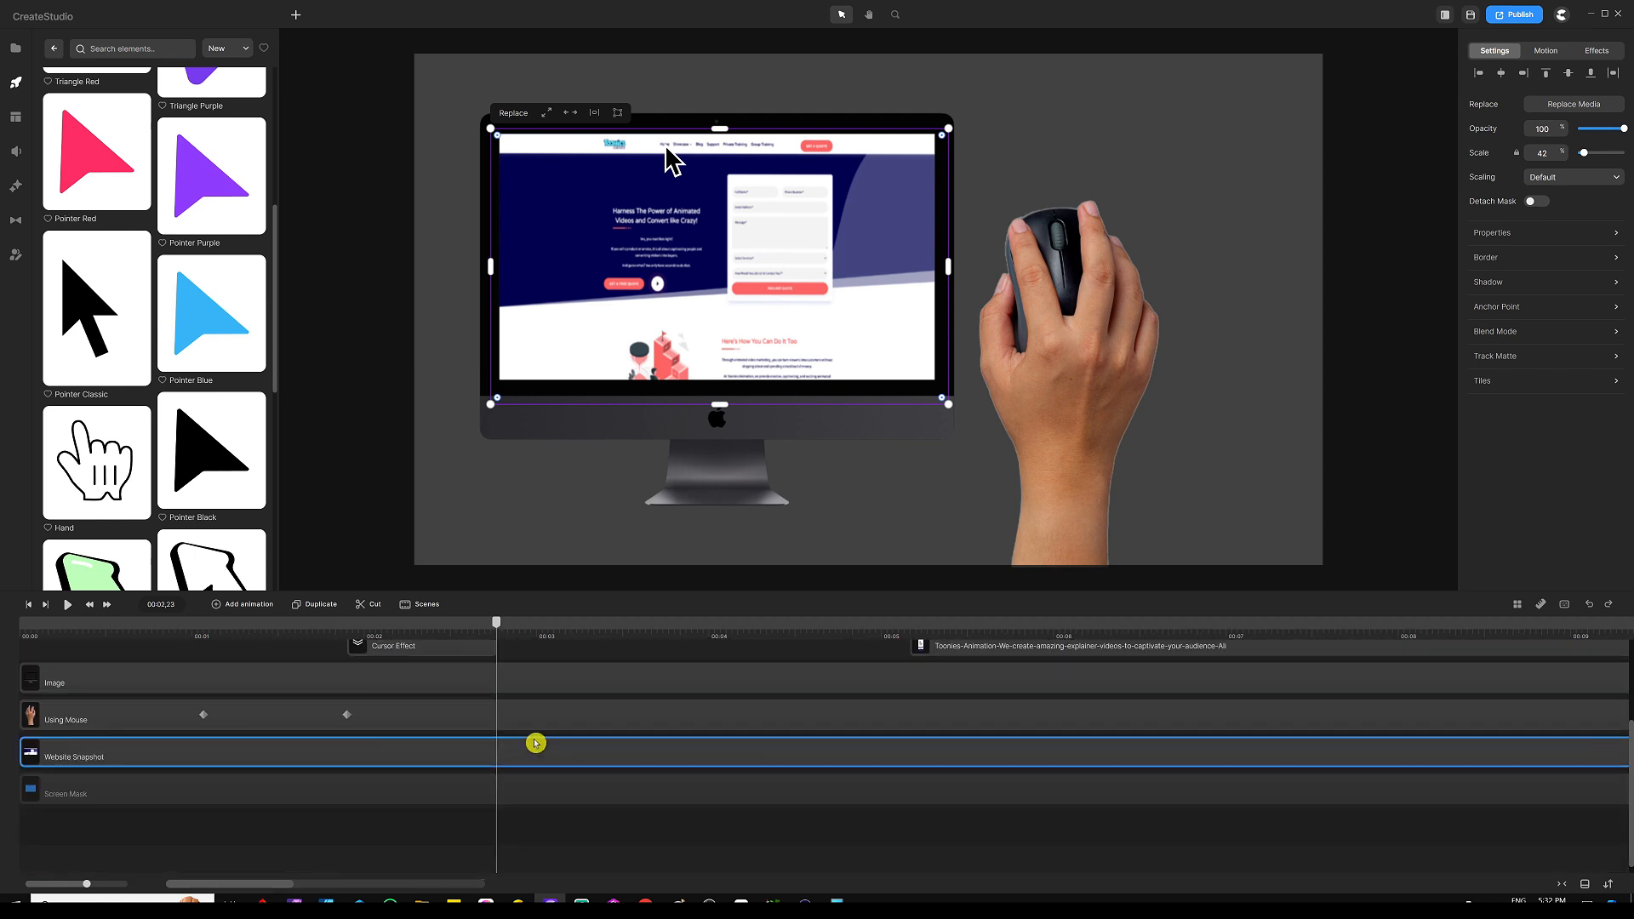
left_click(370, 606)
left_click(592, 756)
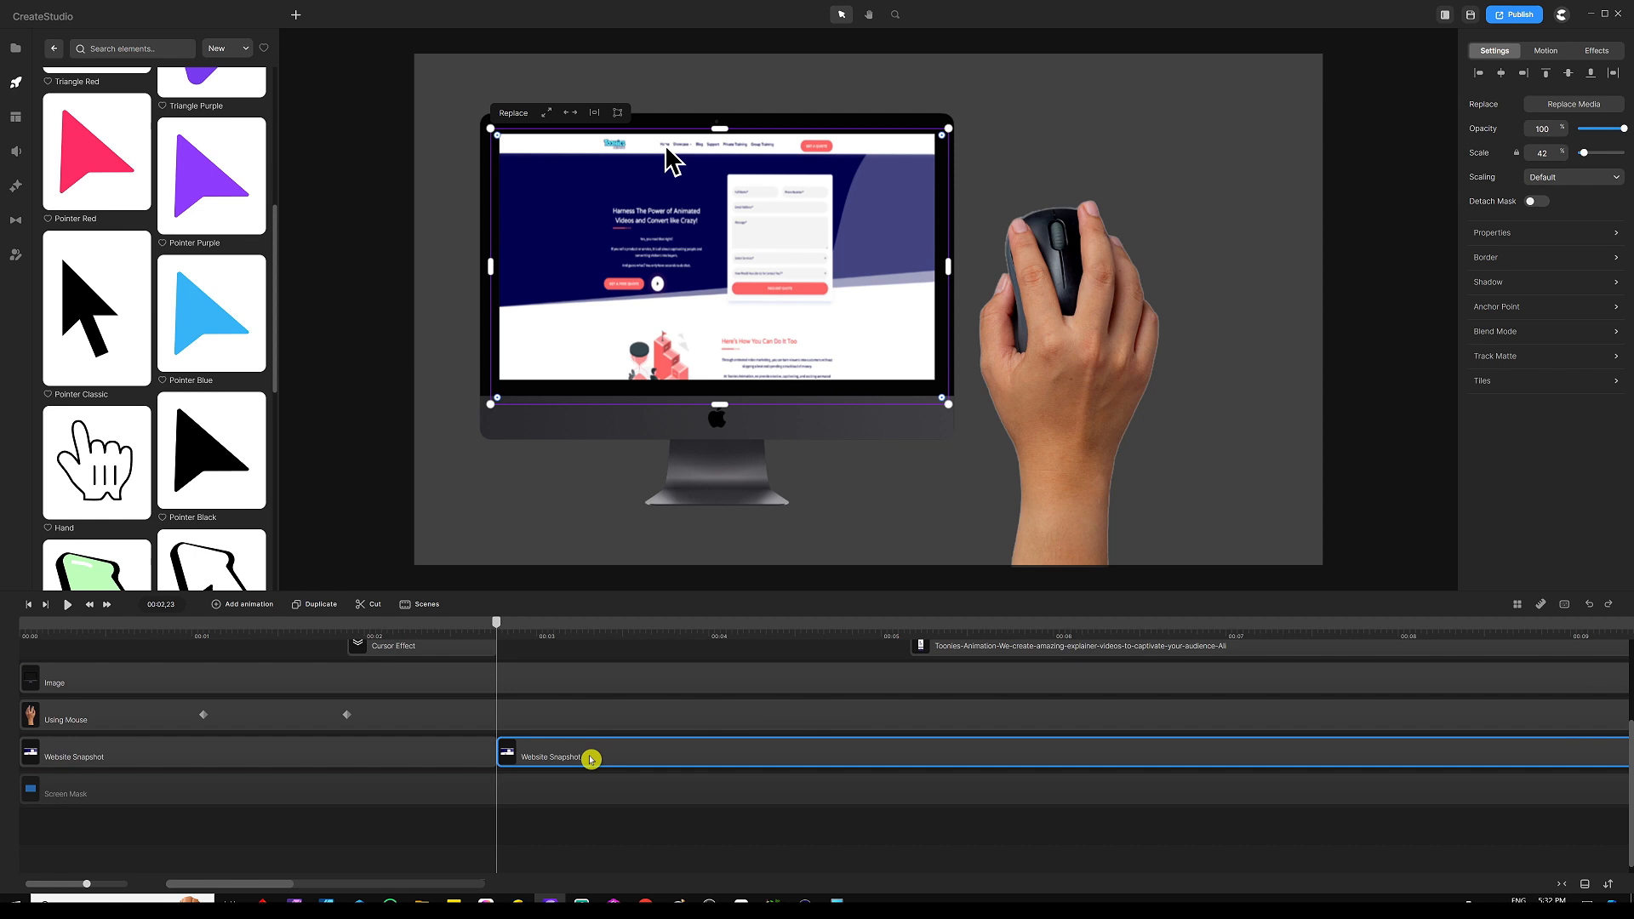
key("Delete")
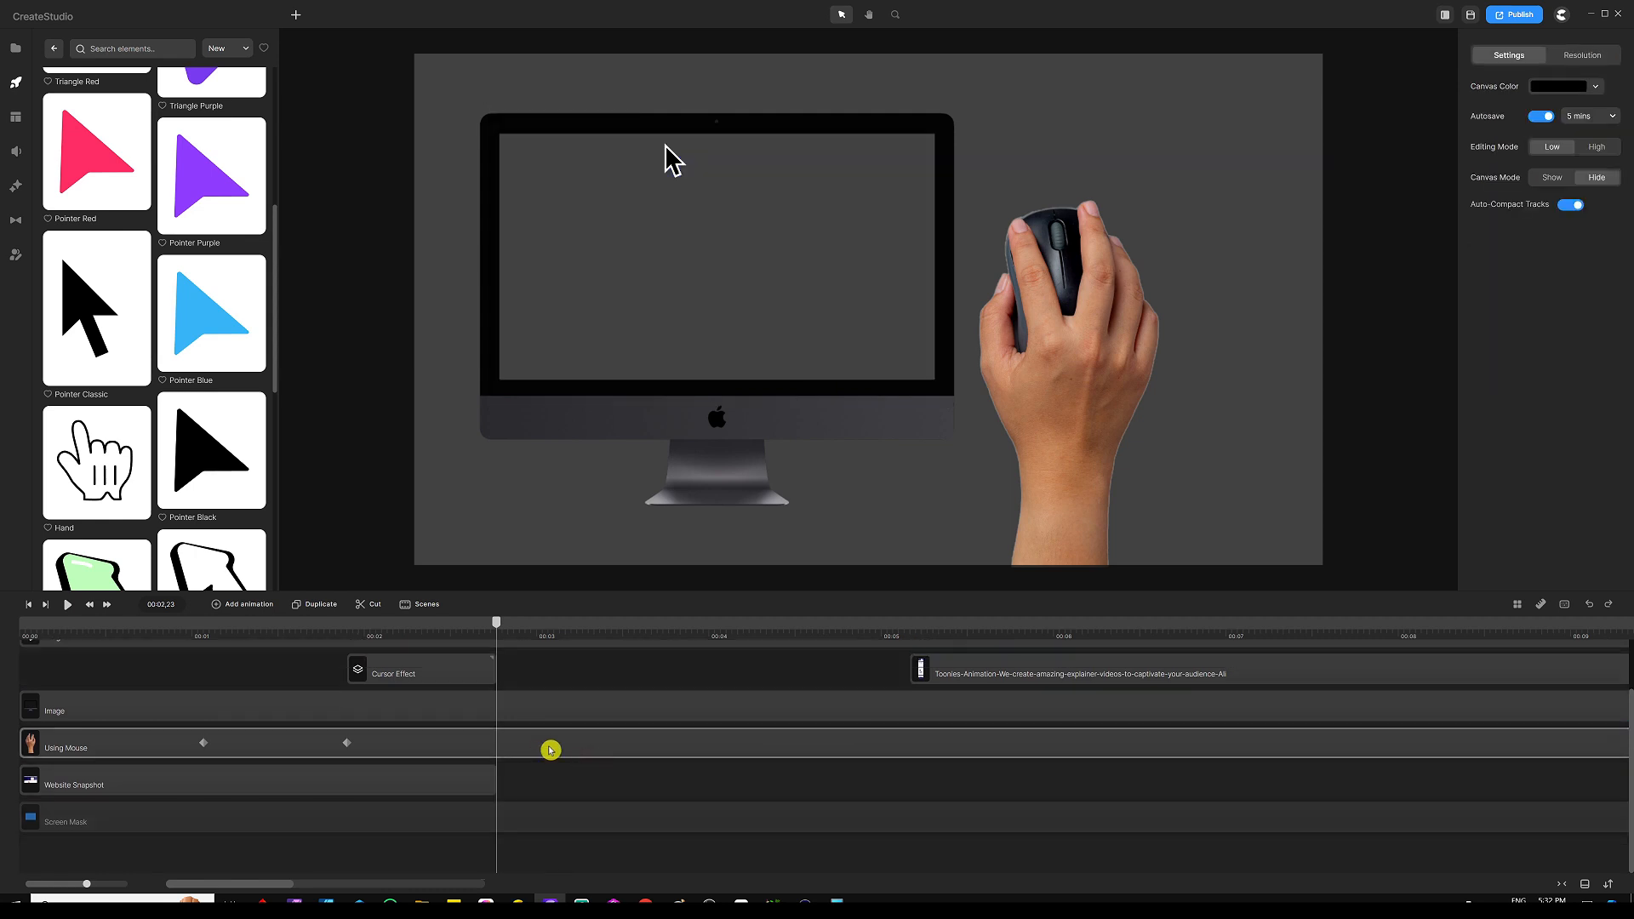
Move the full-page Toonies Animation website clip to the Website Snapshot track, starting at 00:02,23
left_click_drag(496, 625, 499, 626)
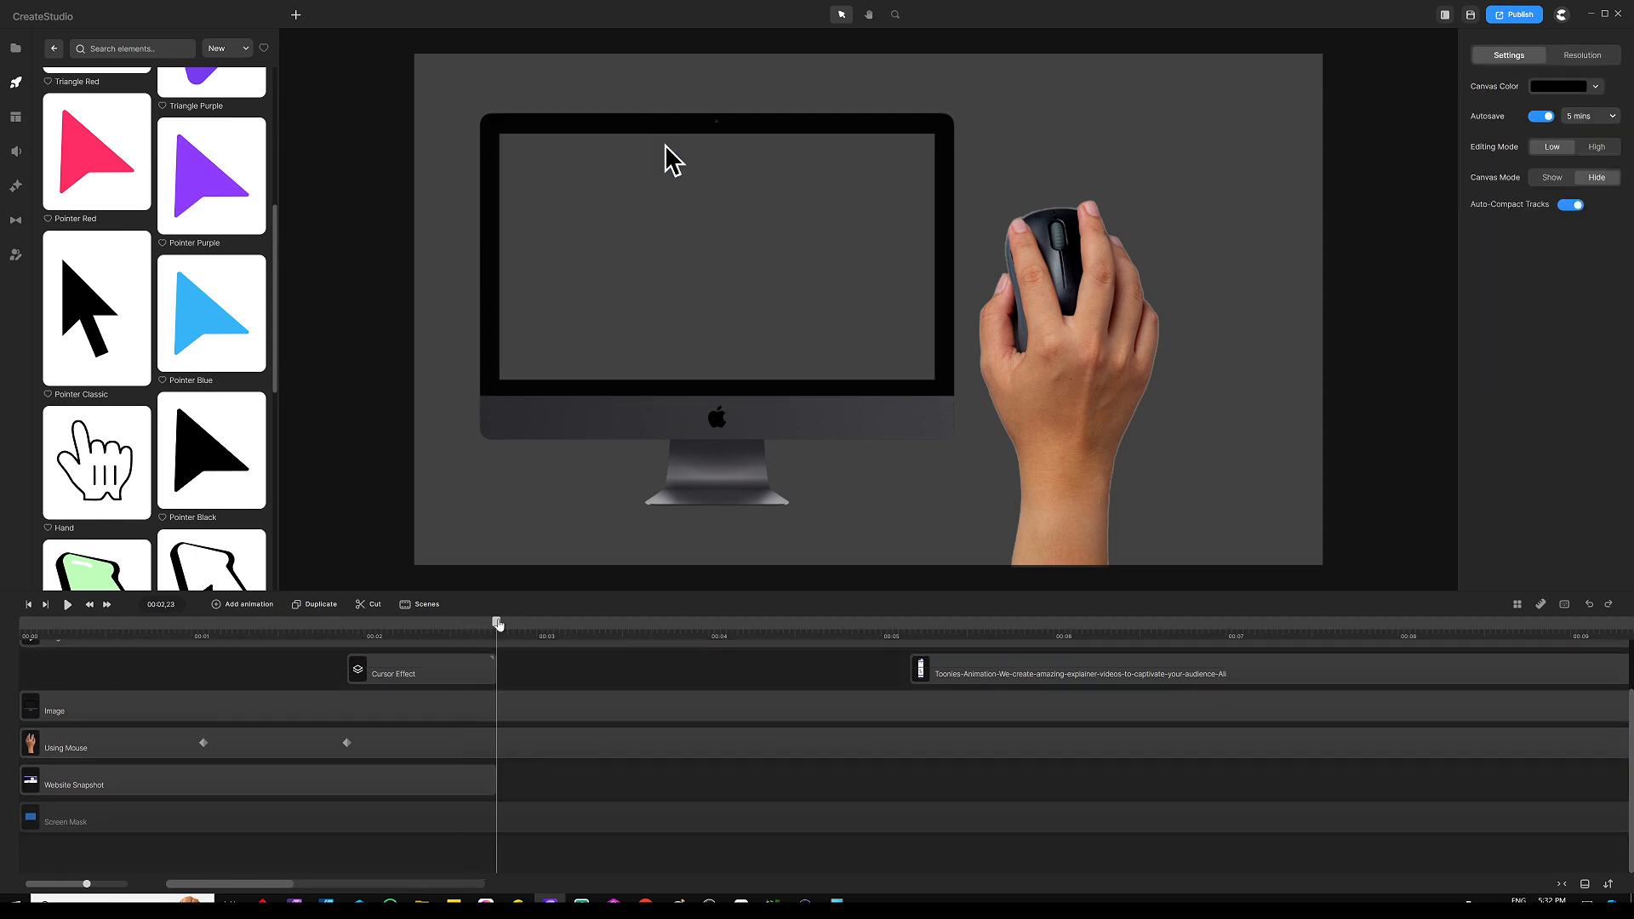
scroll(715, 692, "up", 1)
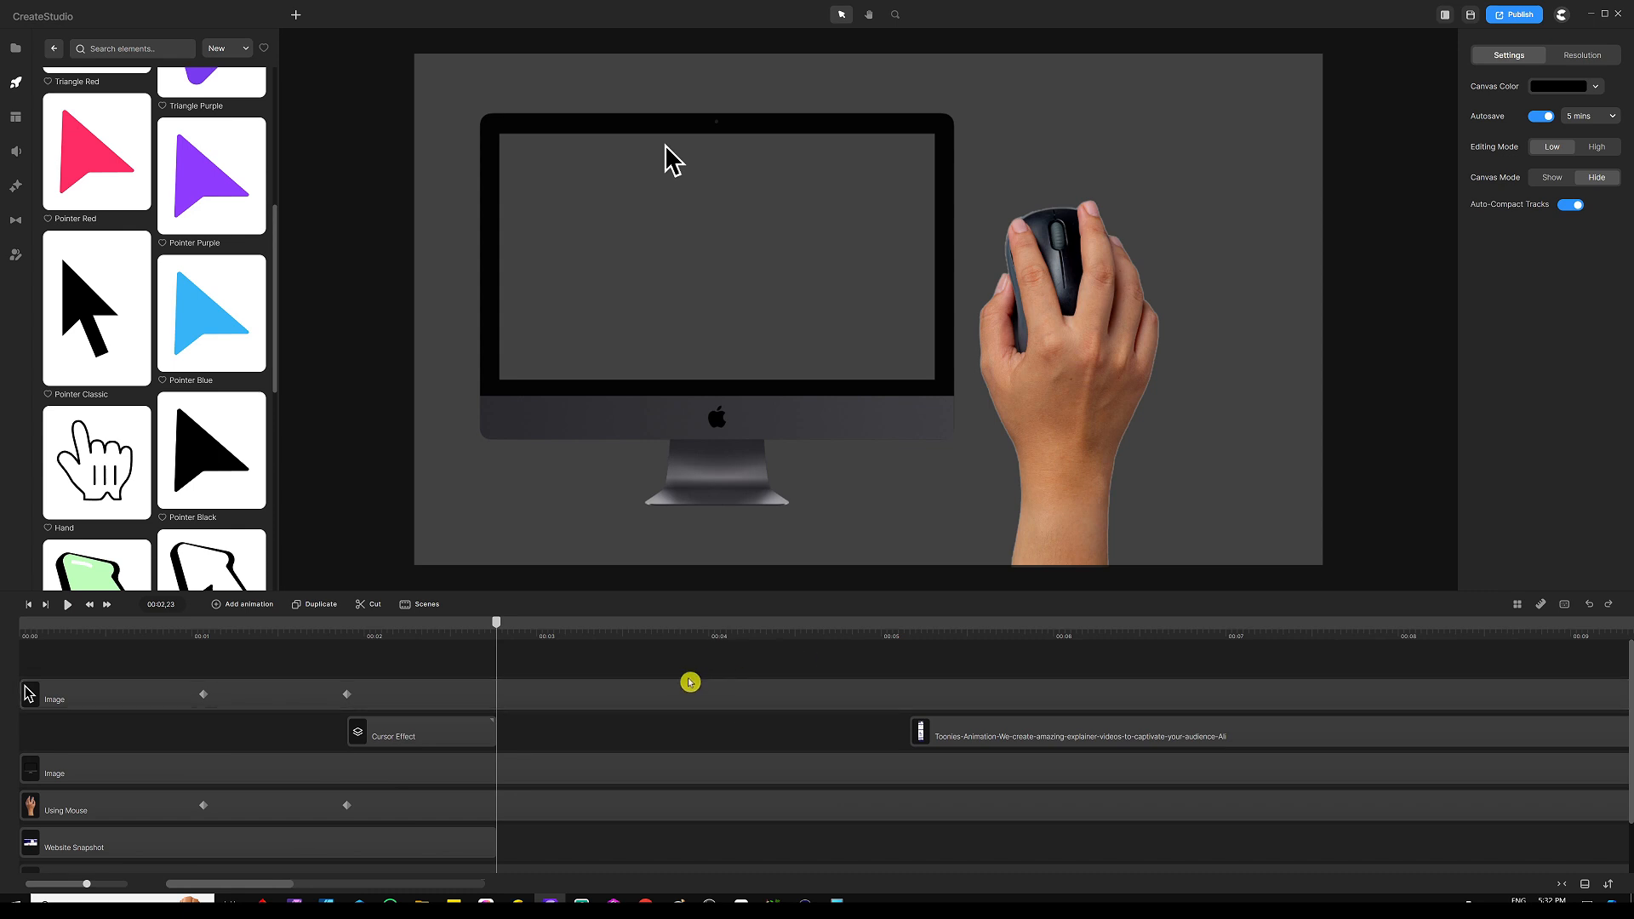
scroll(692, 684, "down", 1)
left_click_drag(949, 669, 576, 780)
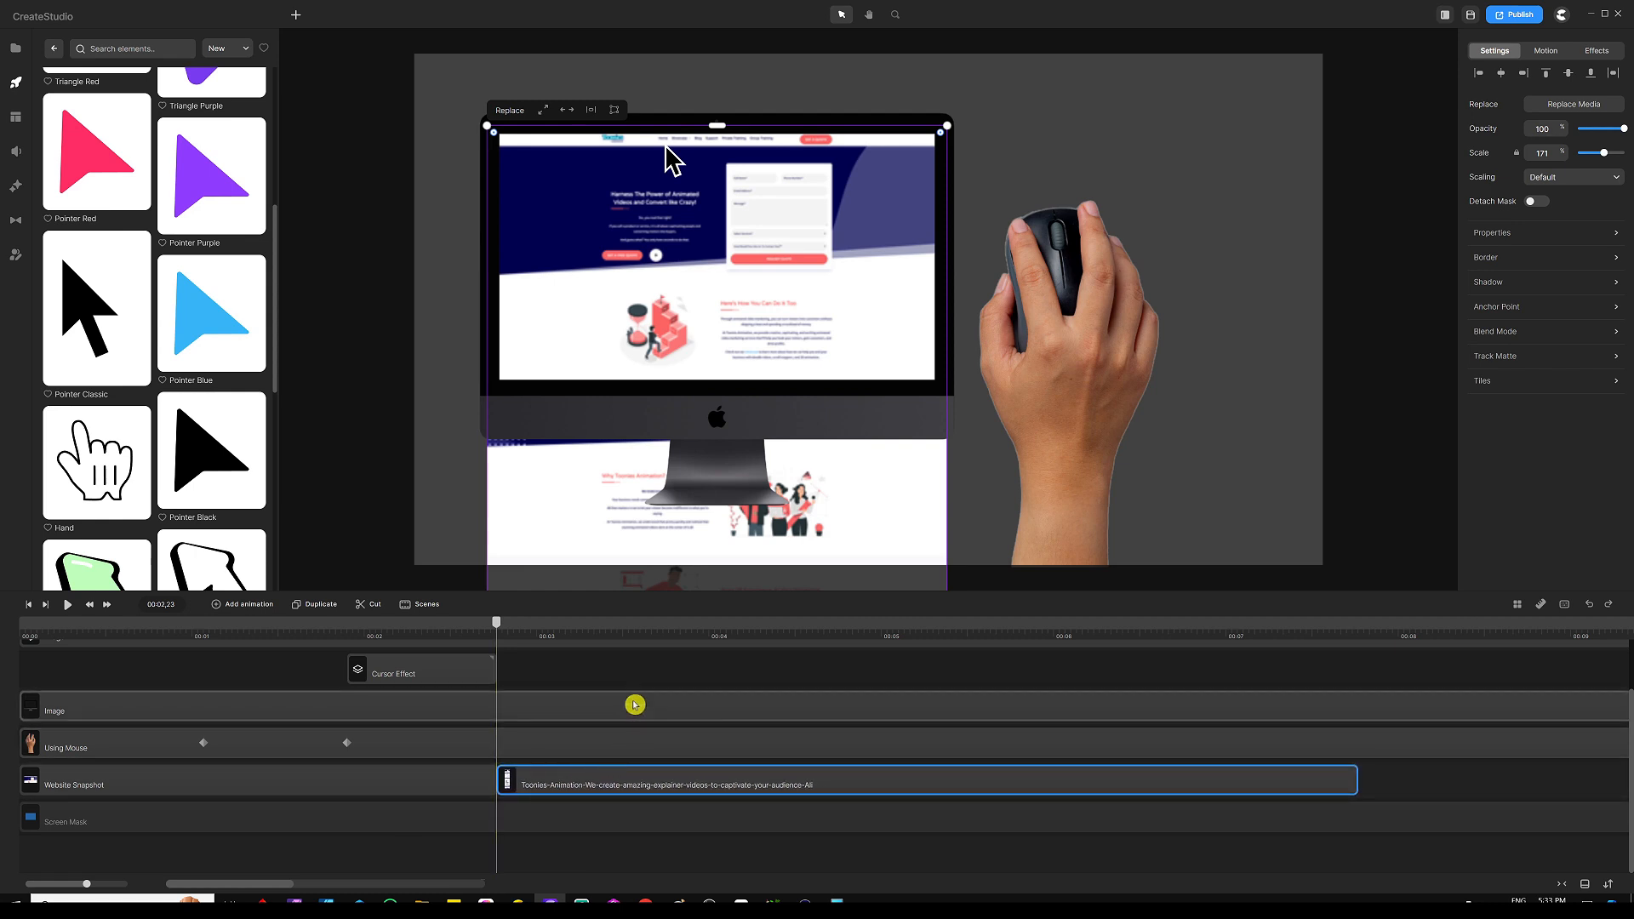
Extend the full-page website clip to the end of the other layers, just past 00:10
scroll(764, 231, "down", 5)
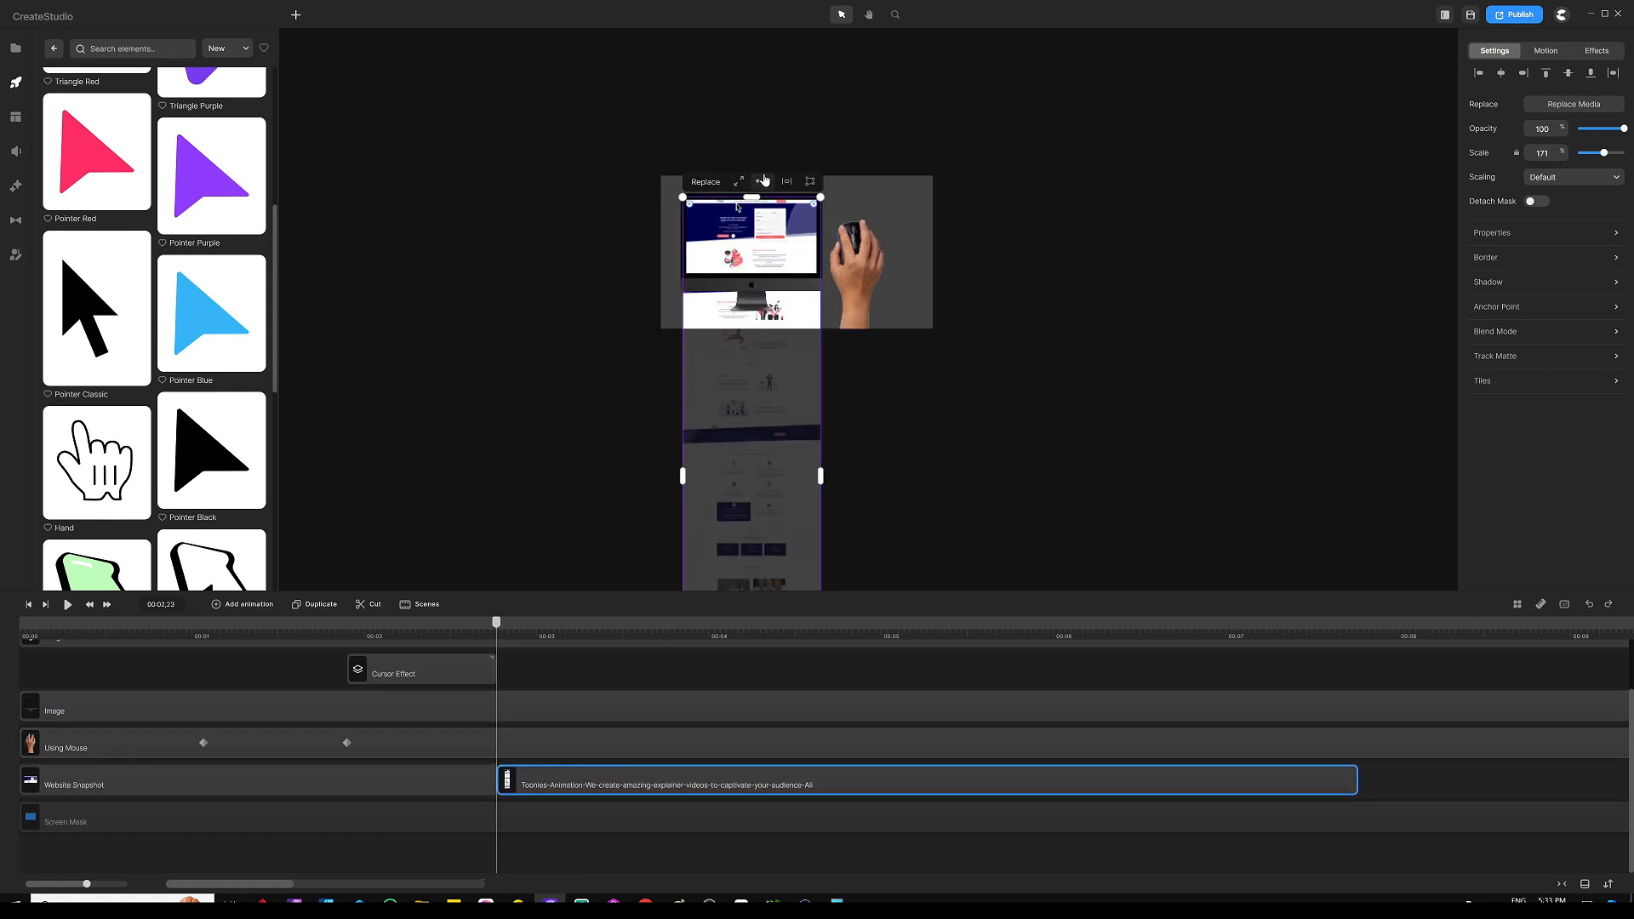
scroll(755, 212, "down", 3)
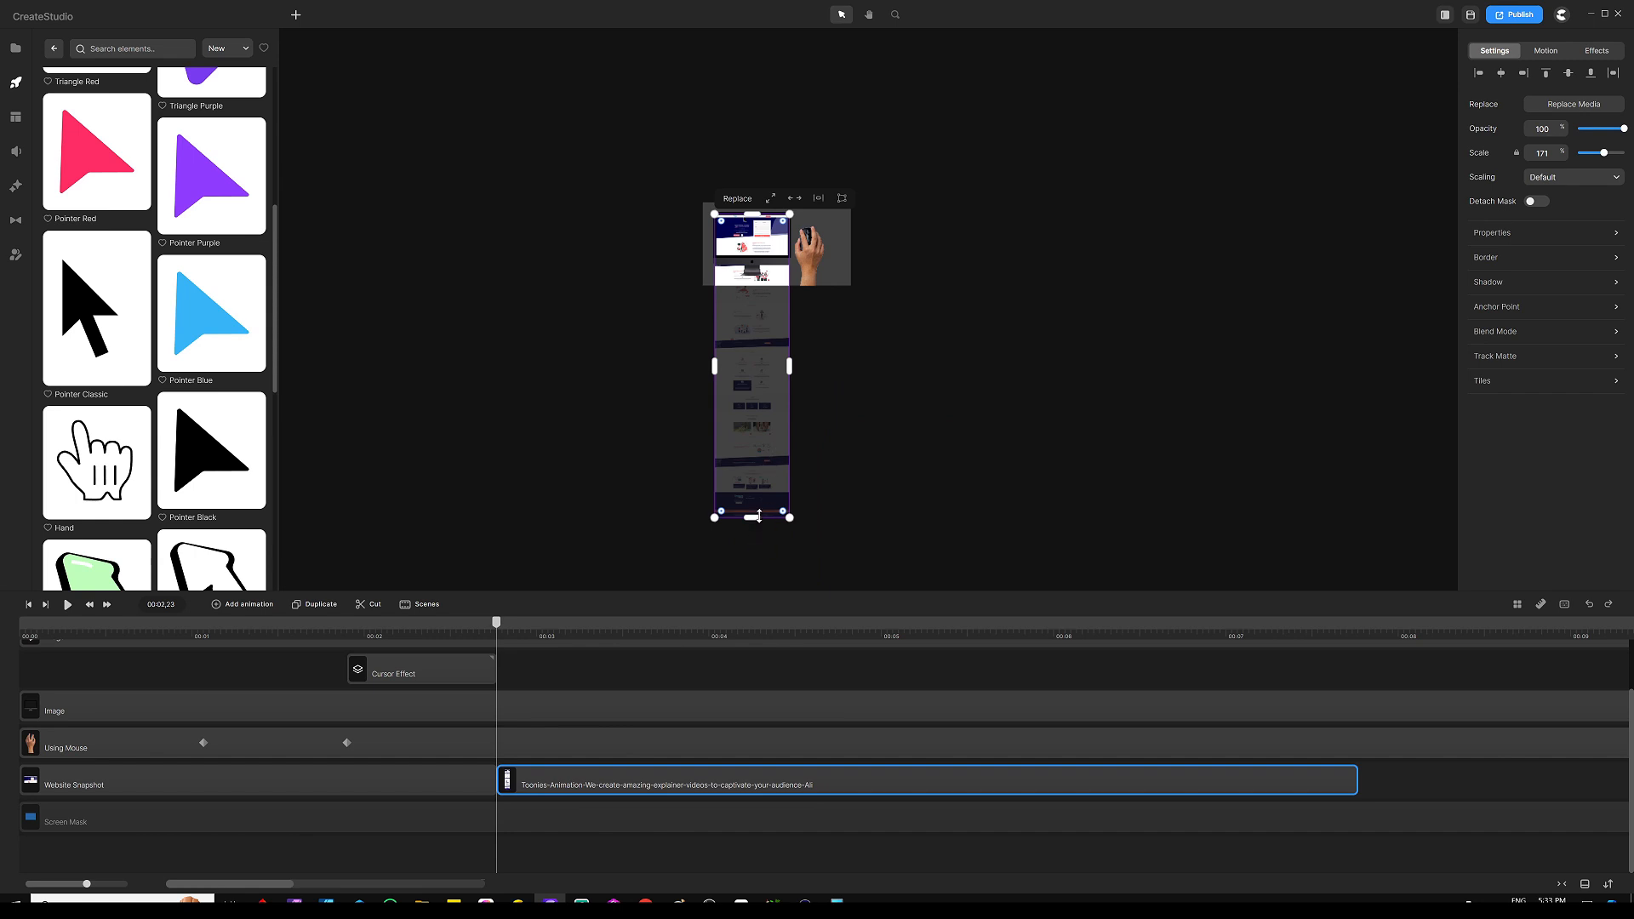
scroll(755, 459, "up", 3)
scroll(755, 454, "down", 3)
scroll(750, 228, "up", 5)
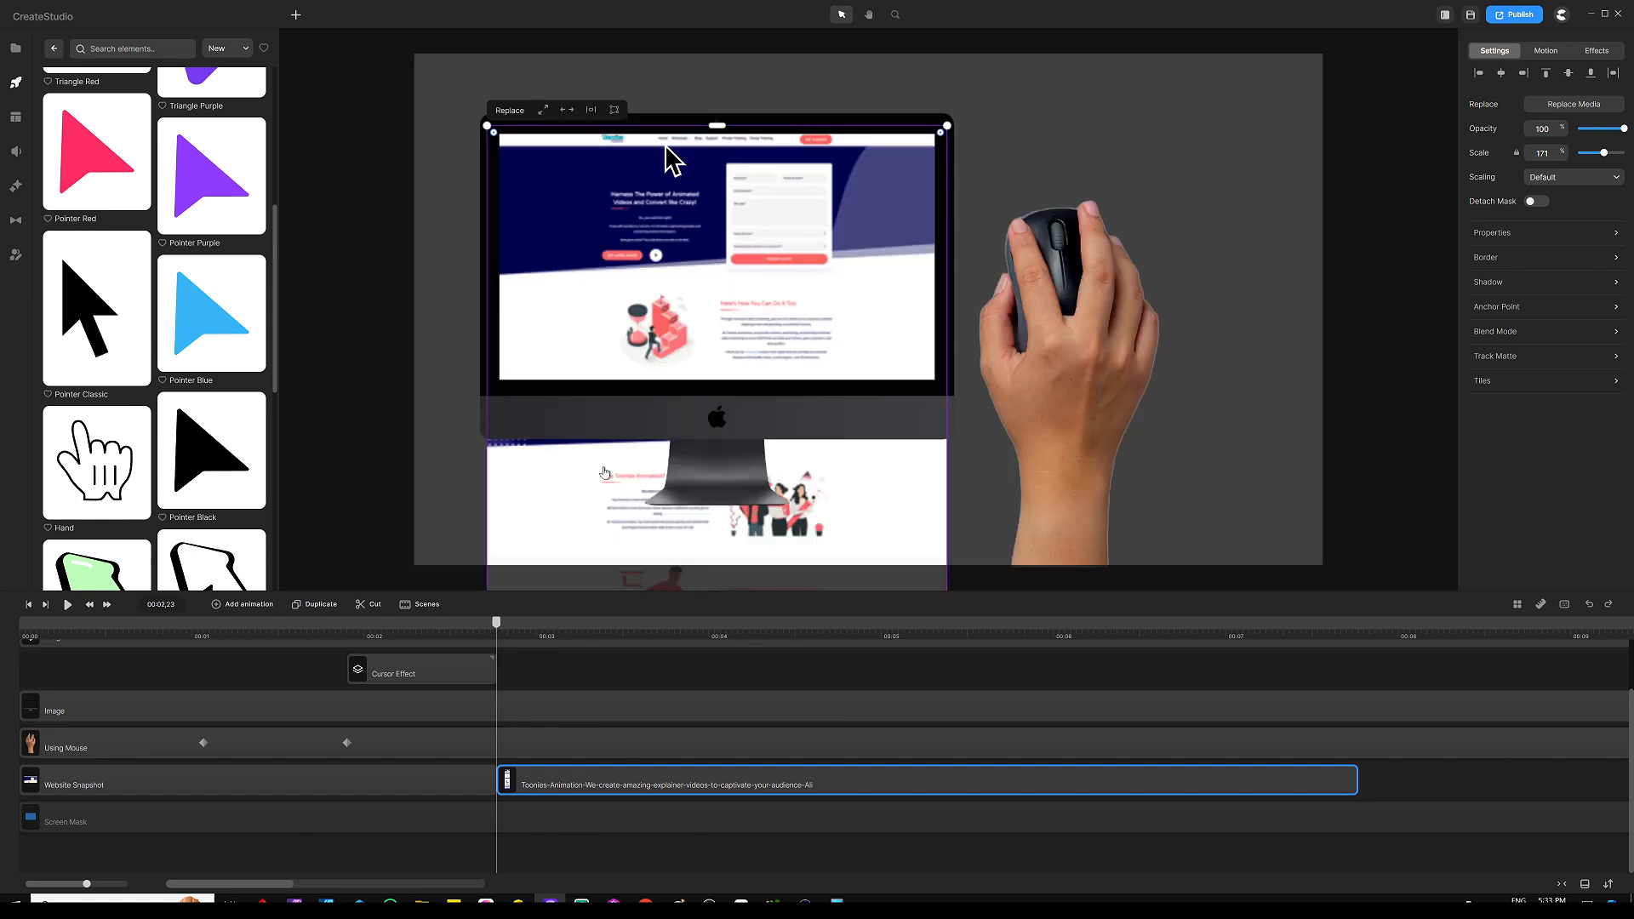
left_click(580, 660)
scroll(547, 638, "down", 1)
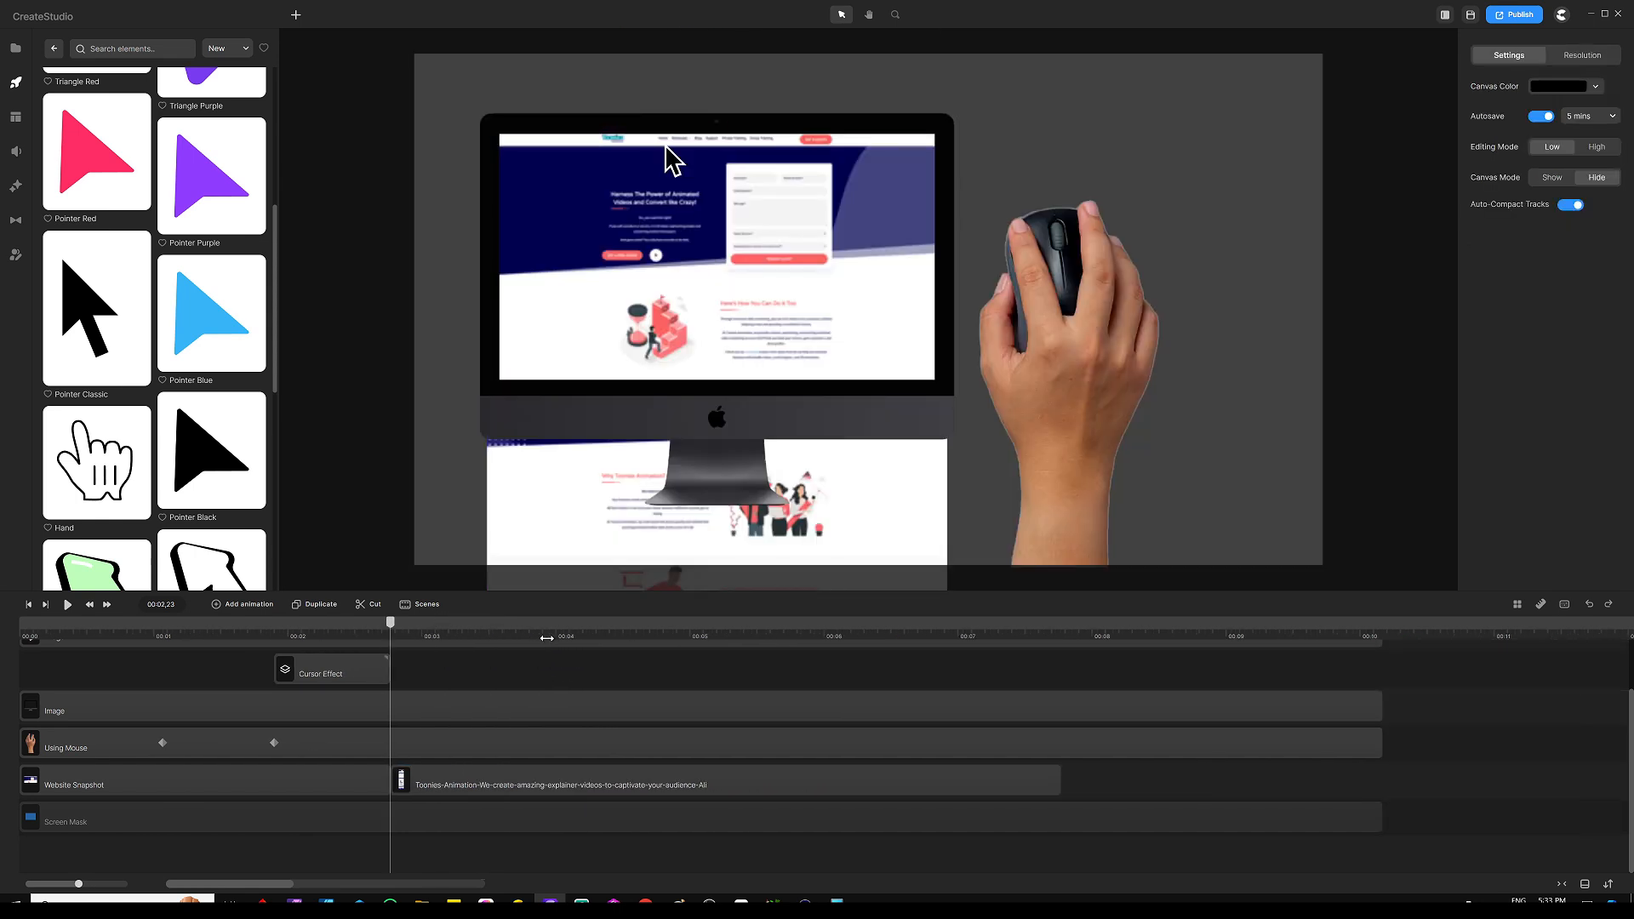
scroll(547, 637, "down", 2)
left_click(508, 645)
scroll(557, 681, "up", 2)
left_click(496, 739)
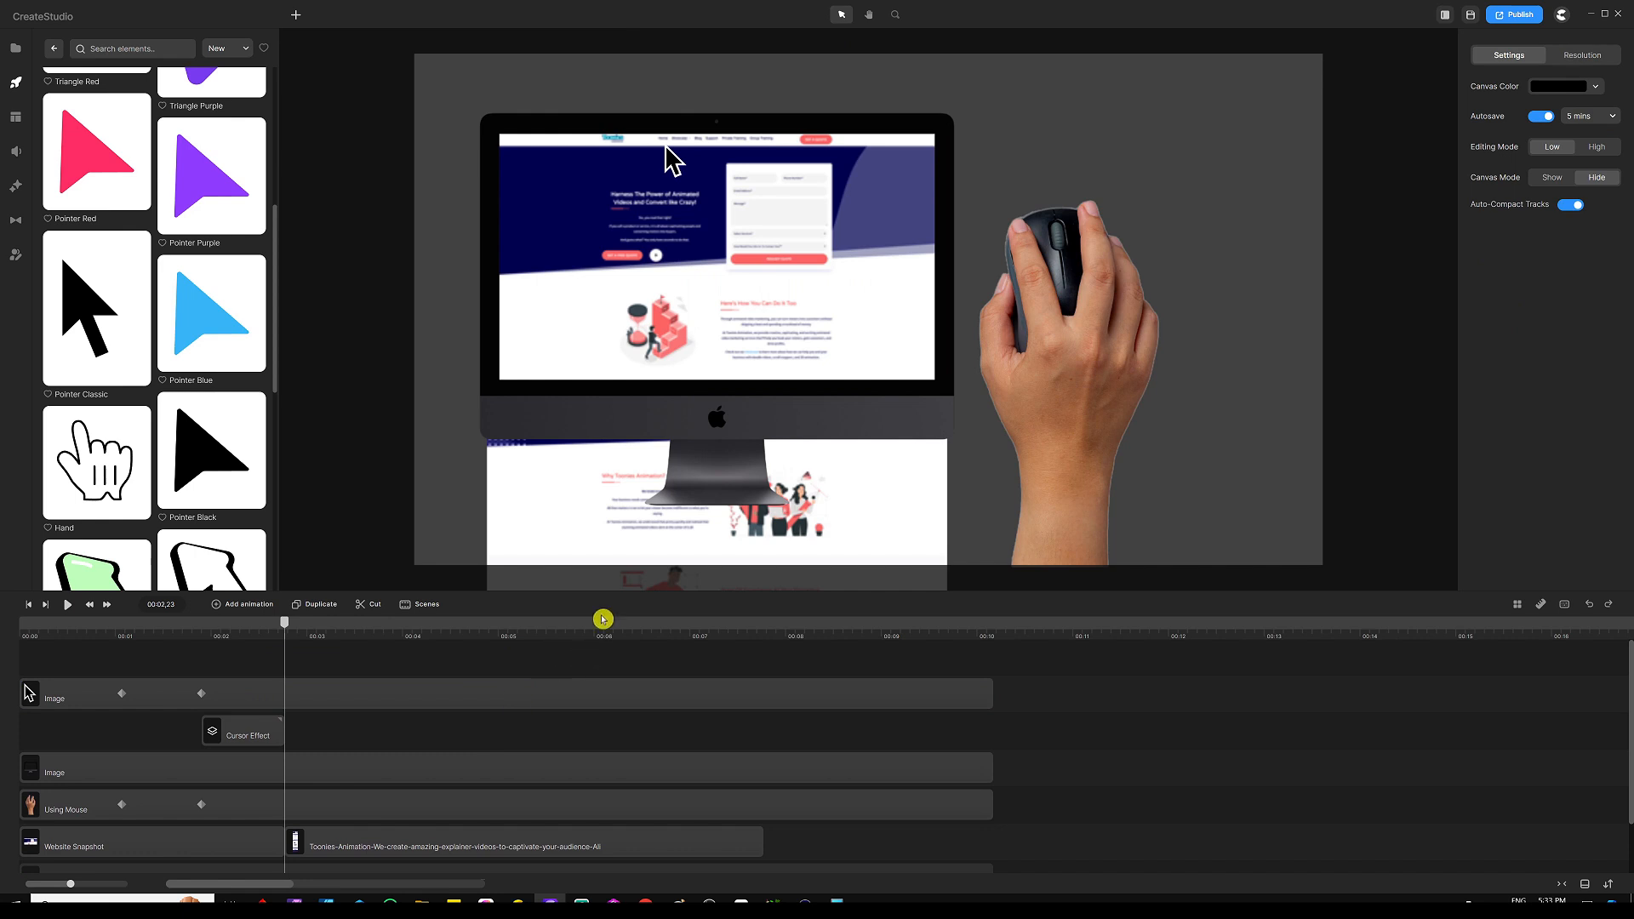
left_click_drag(617, 590, 618, 489)
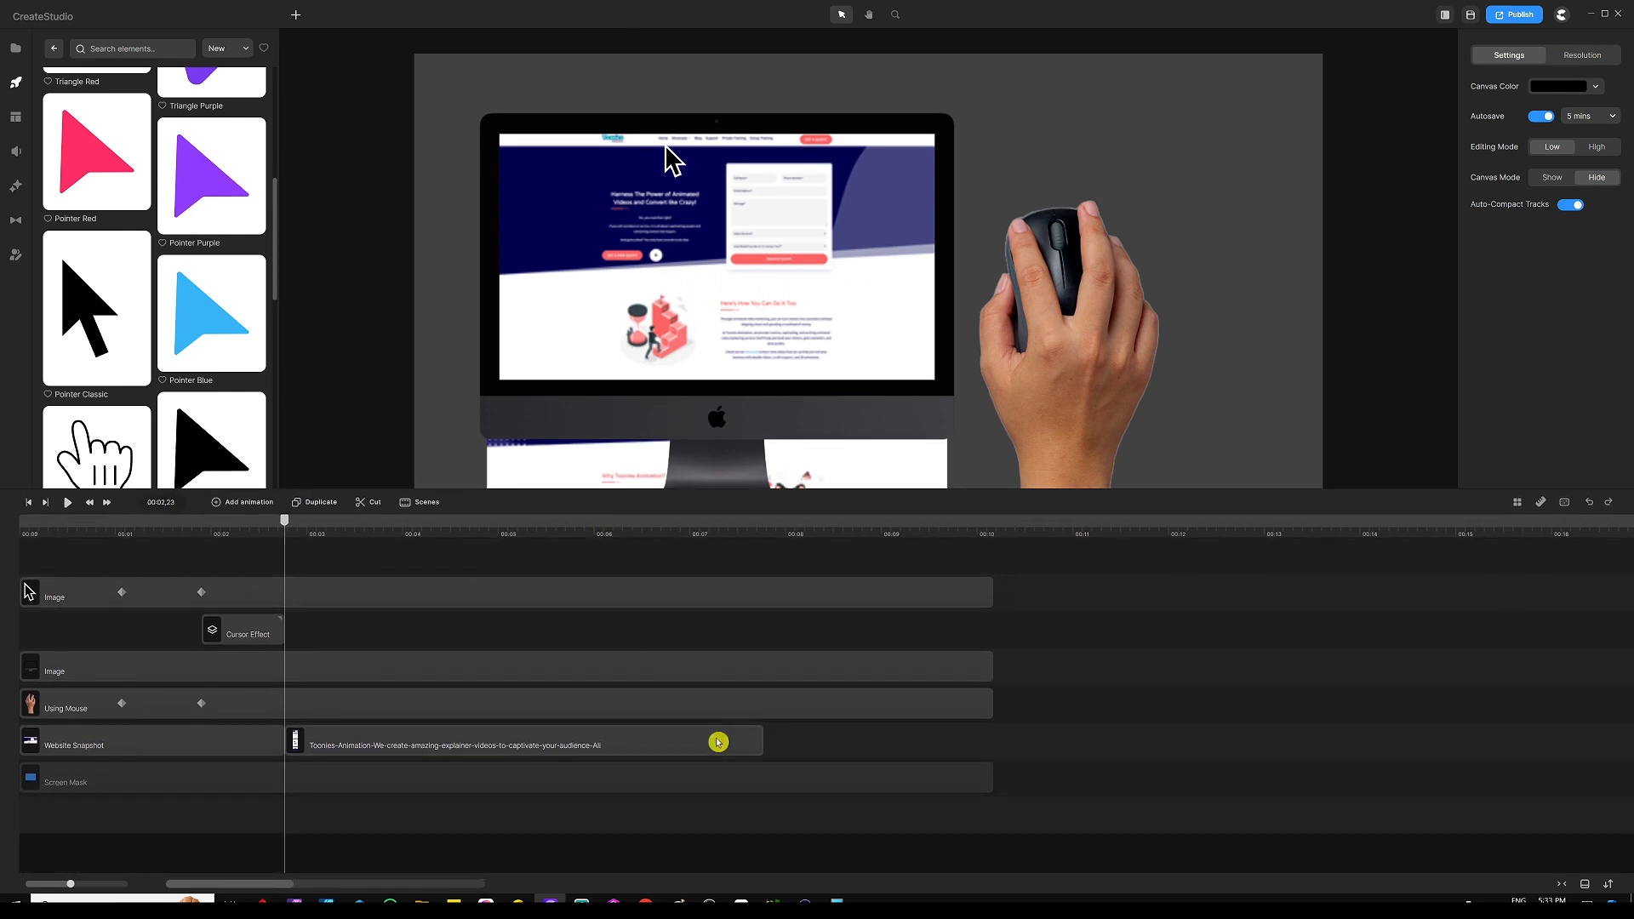
left_click(765, 752)
left_click_drag(765, 753, 987, 735)
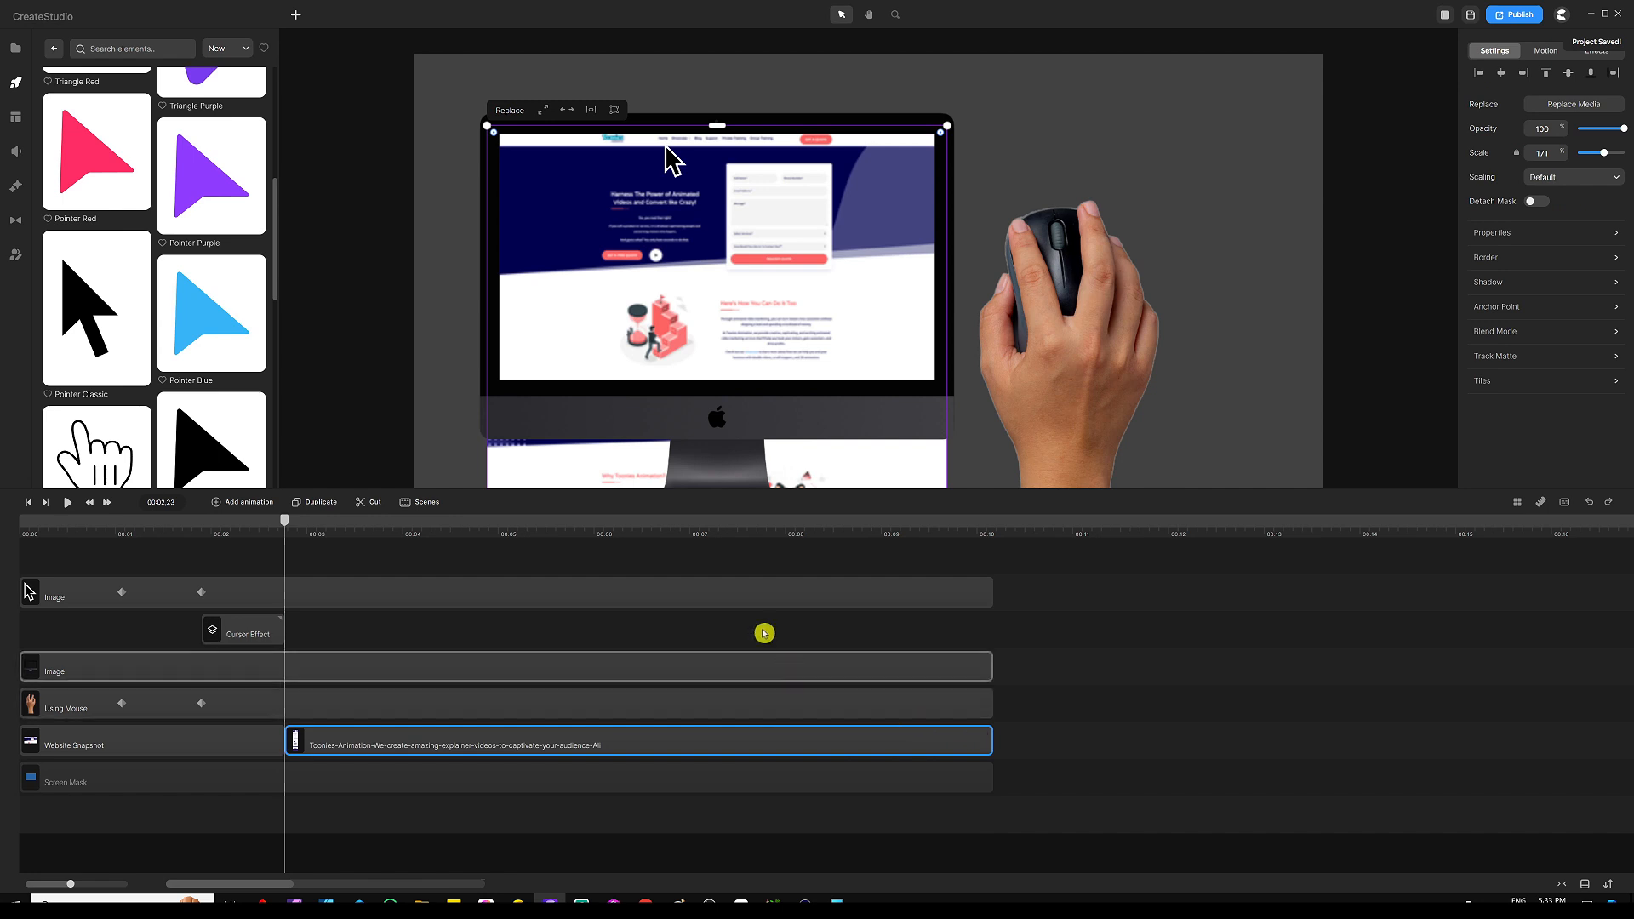
left_click(414, 635)
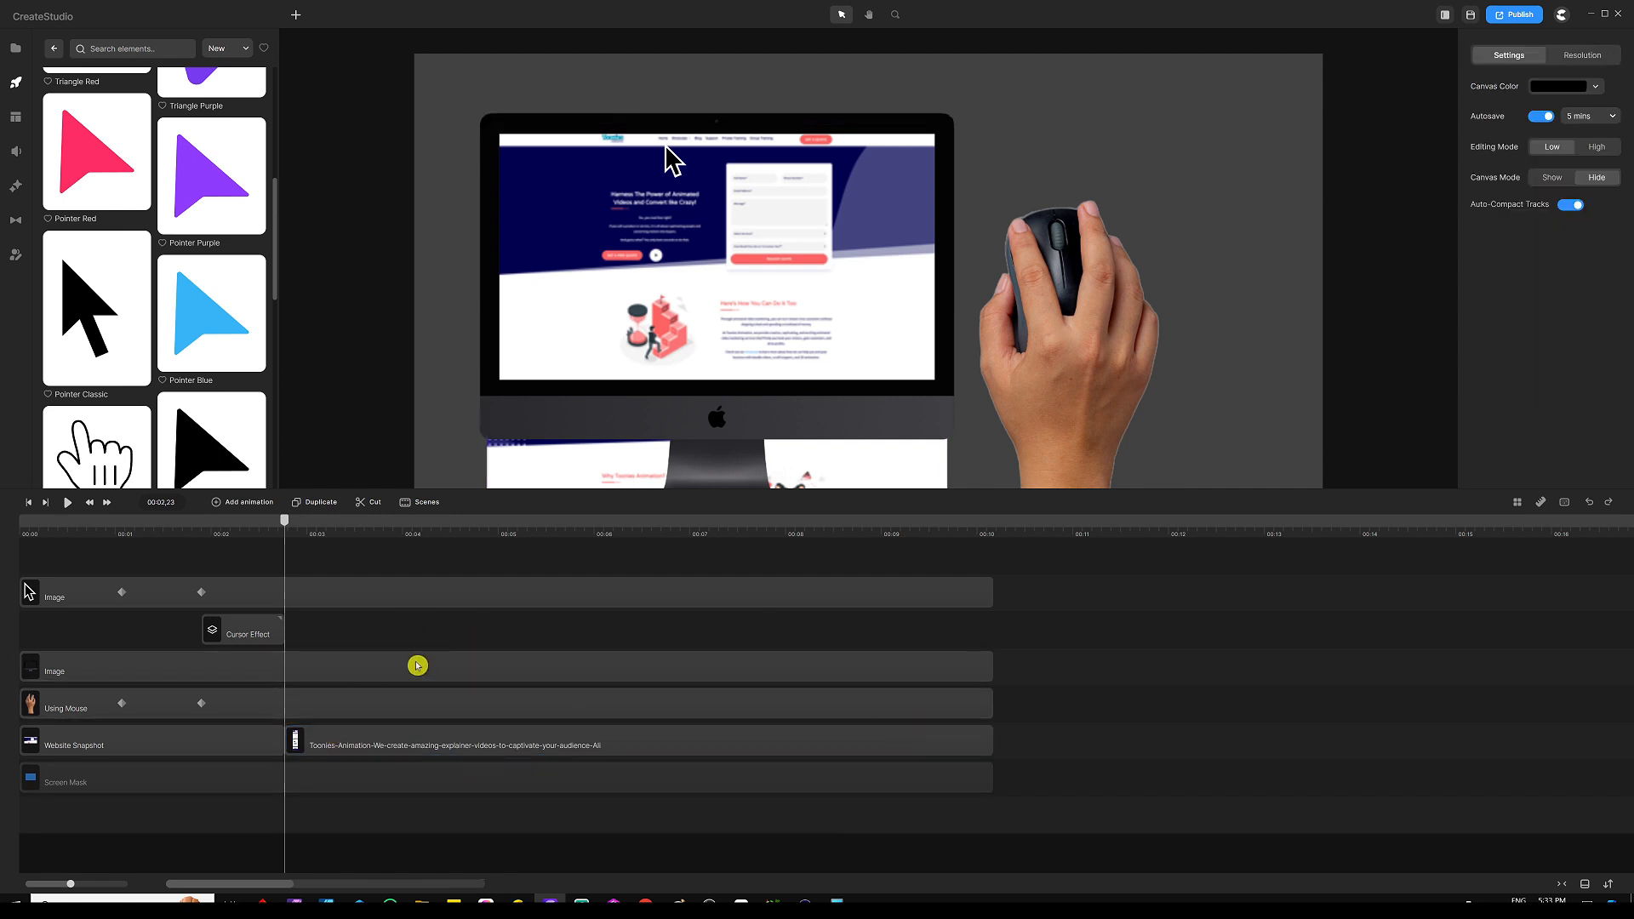
Make the hidden Screen Mask layer visible again
left_click(495, 781)
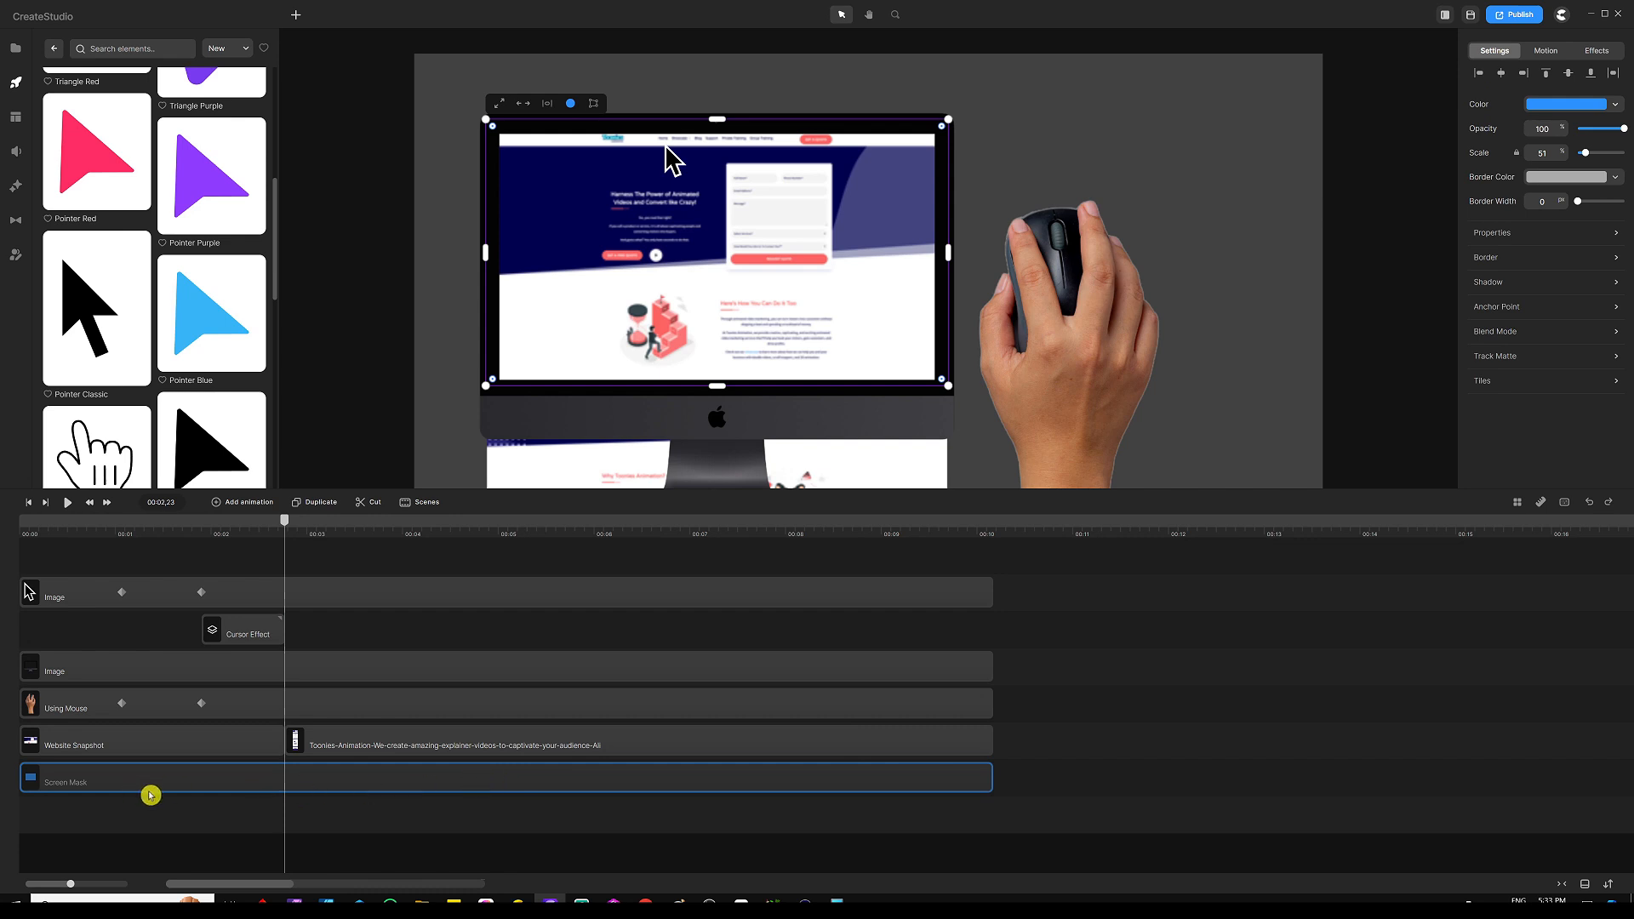
right_click(536, 777)
left_click(572, 682)
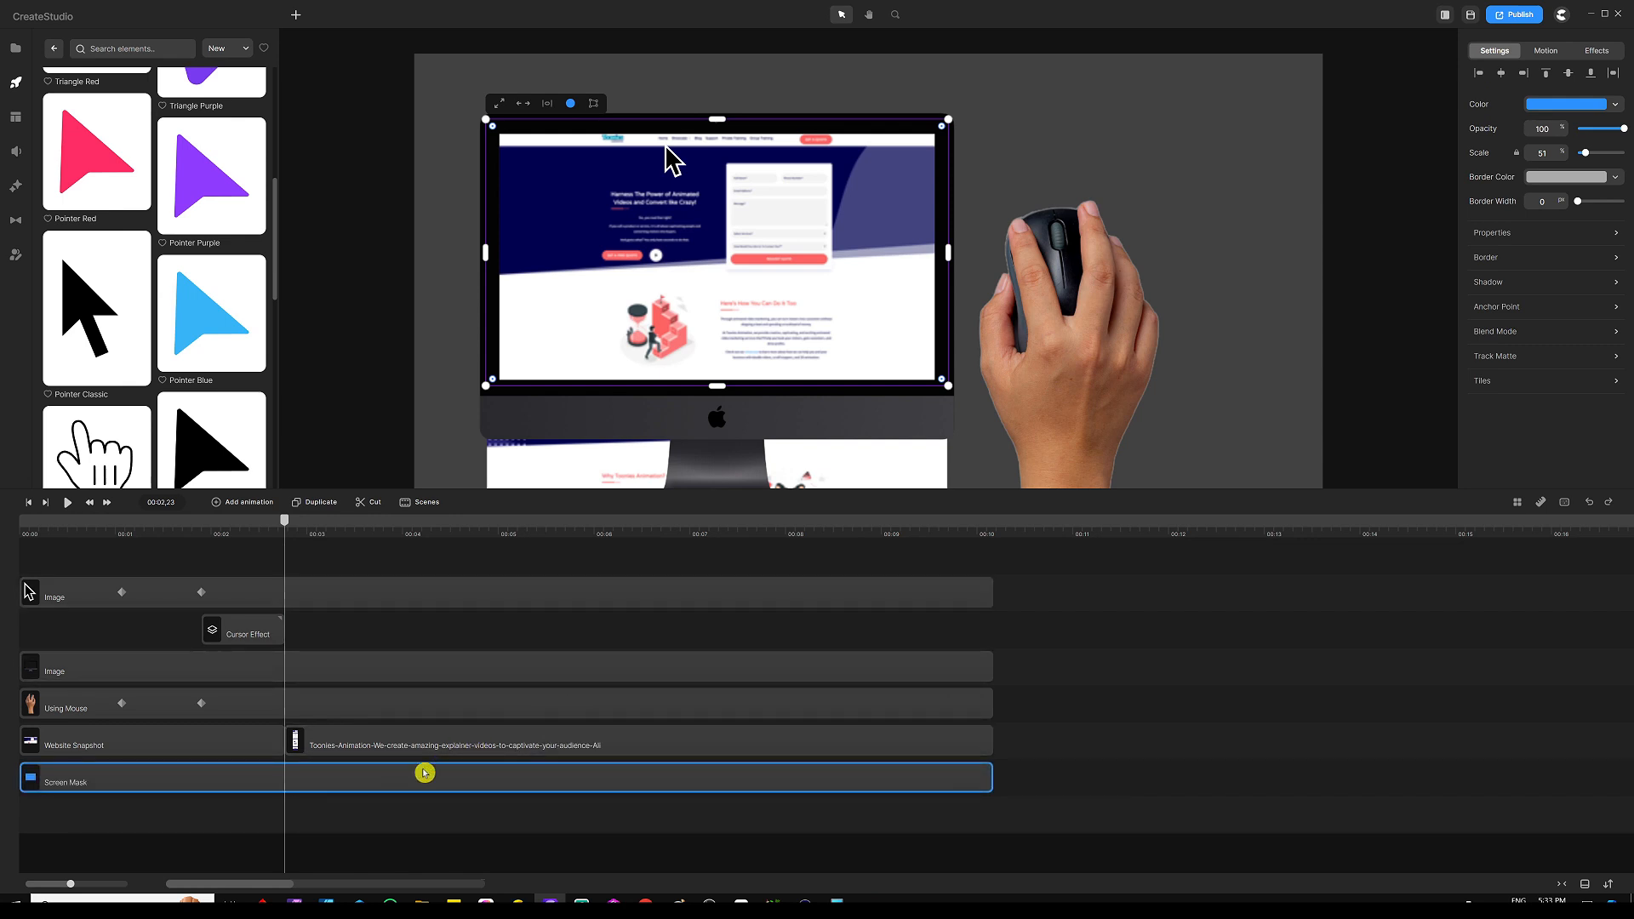
Apply a track matte to the full-page website clip, using Screen Mask as the mask and Alpha as the type
left_click(492, 745)
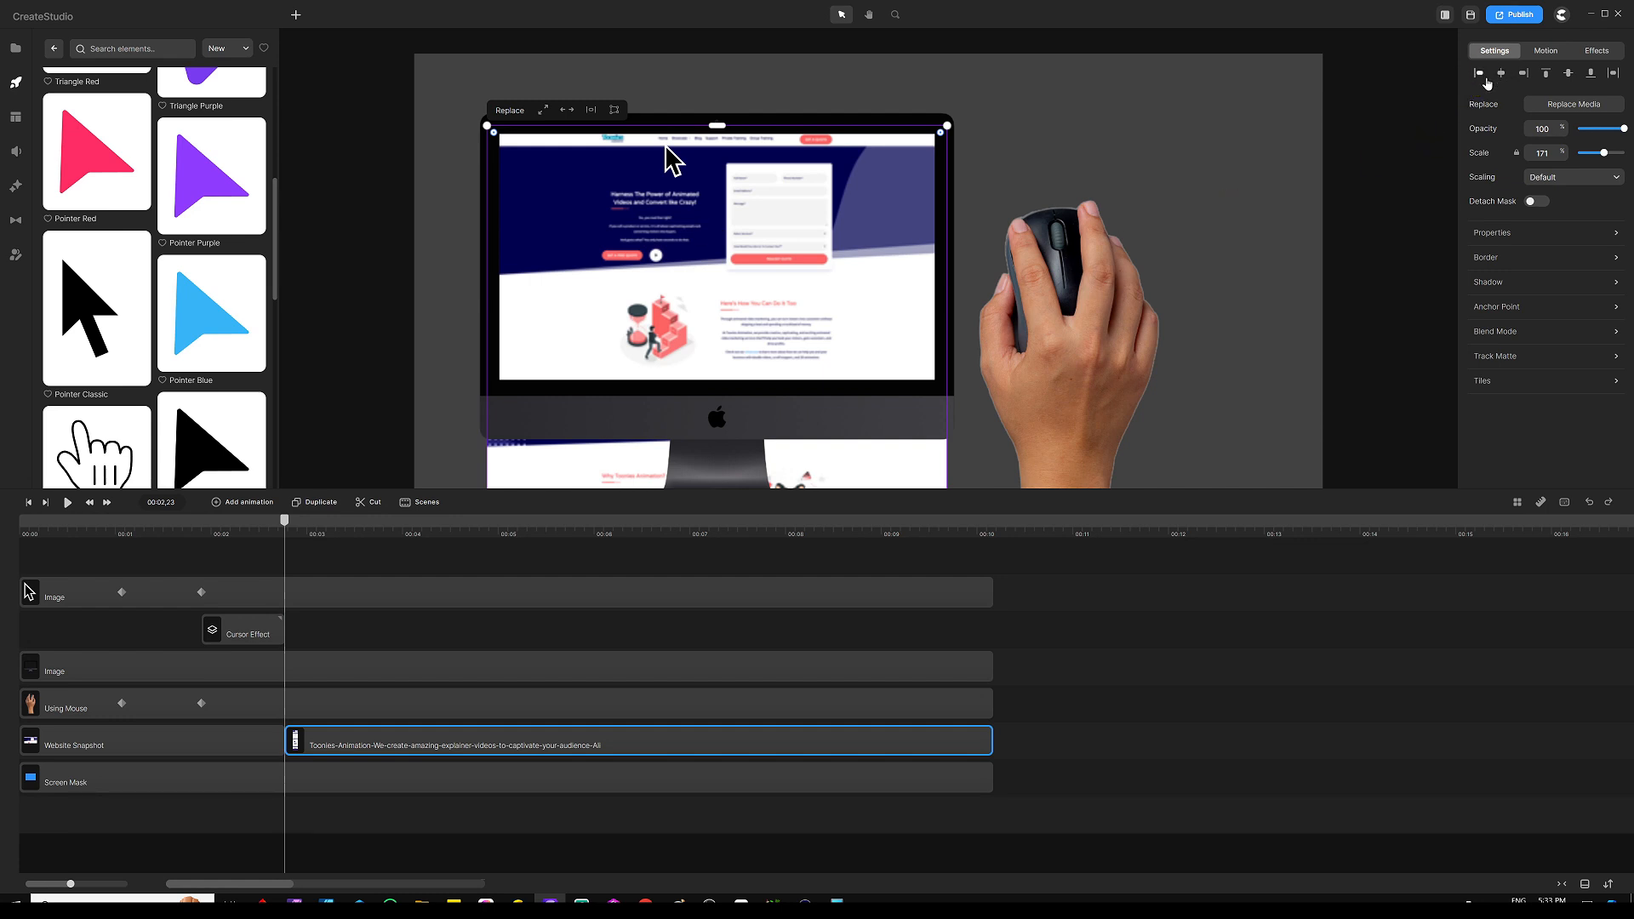
left_click(1493, 358)
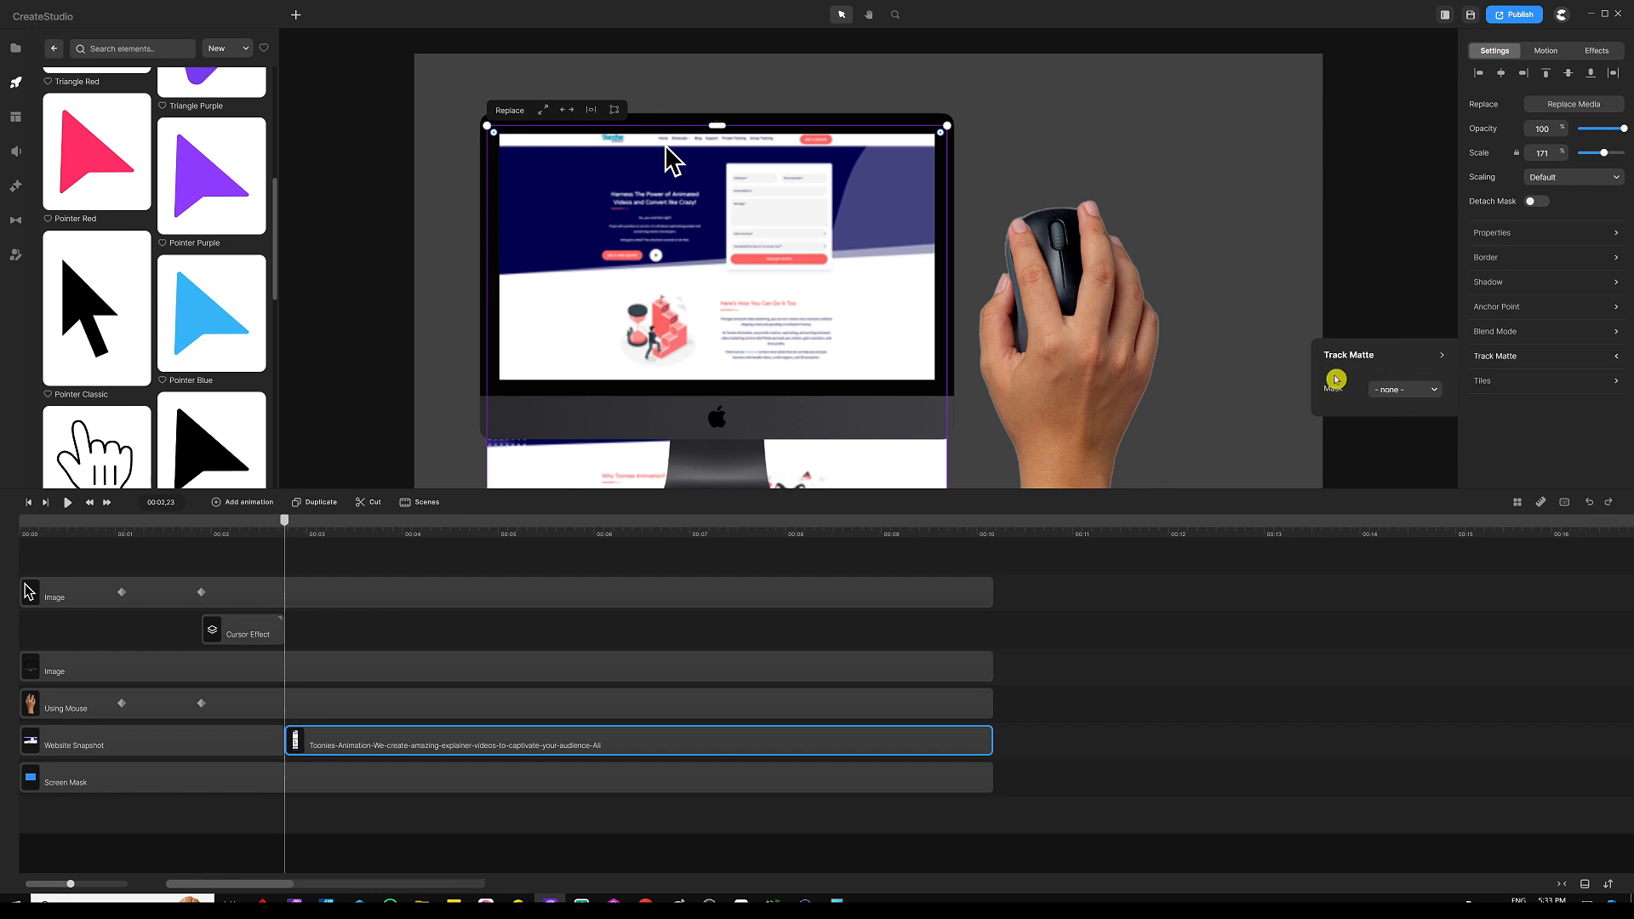
left_click(1396, 393)
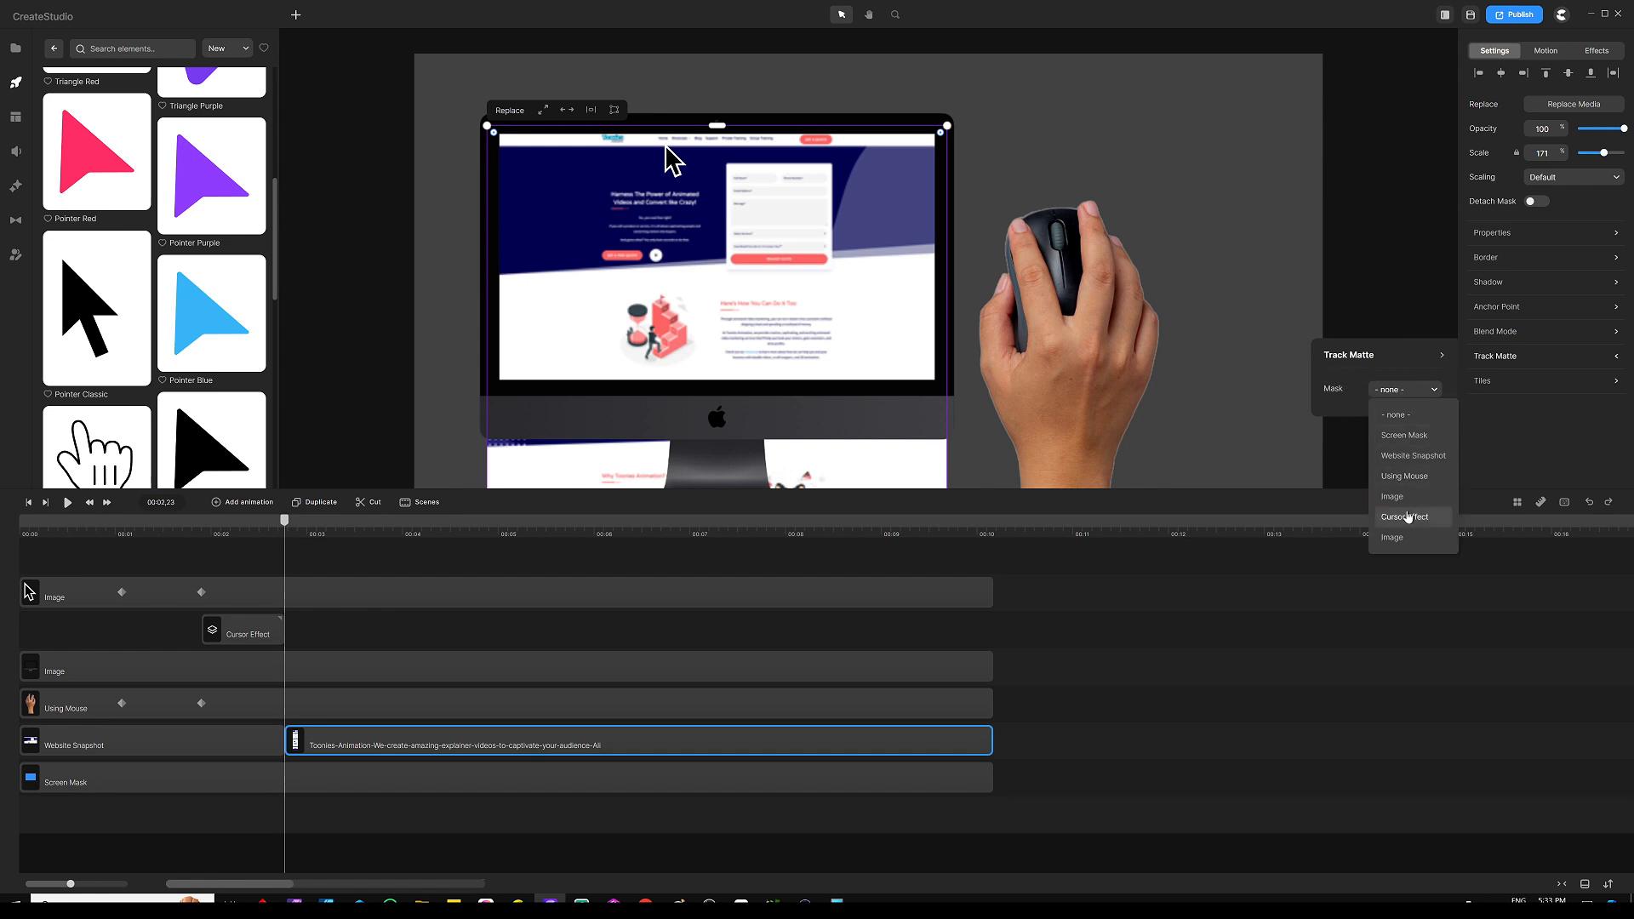
left_click(1397, 437)
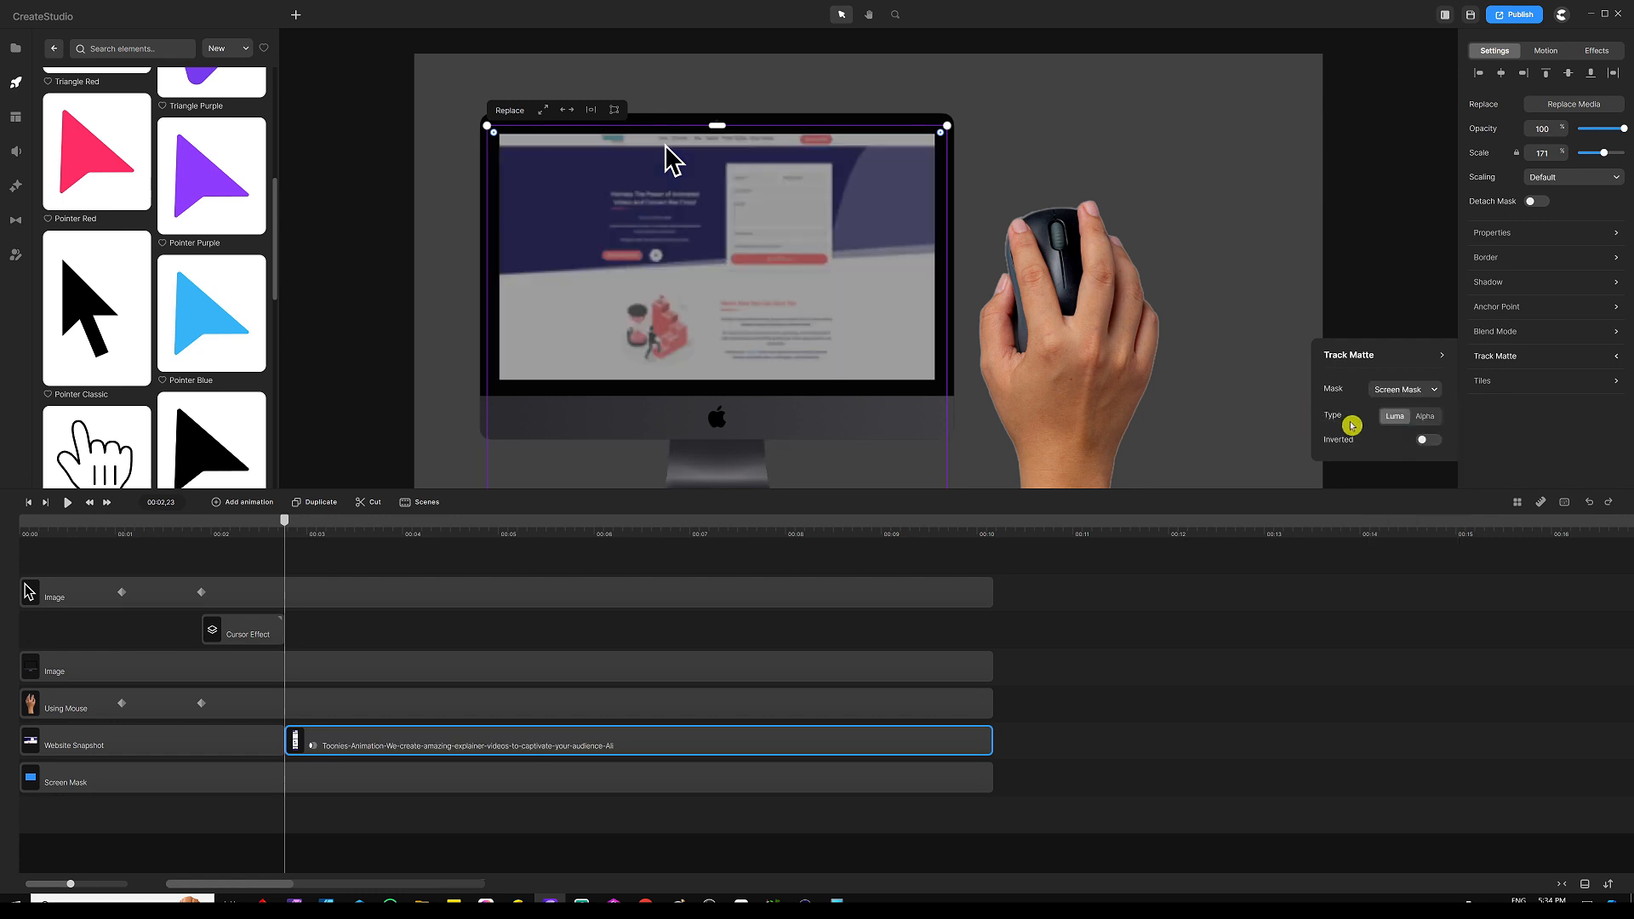
left_click(1426, 417)
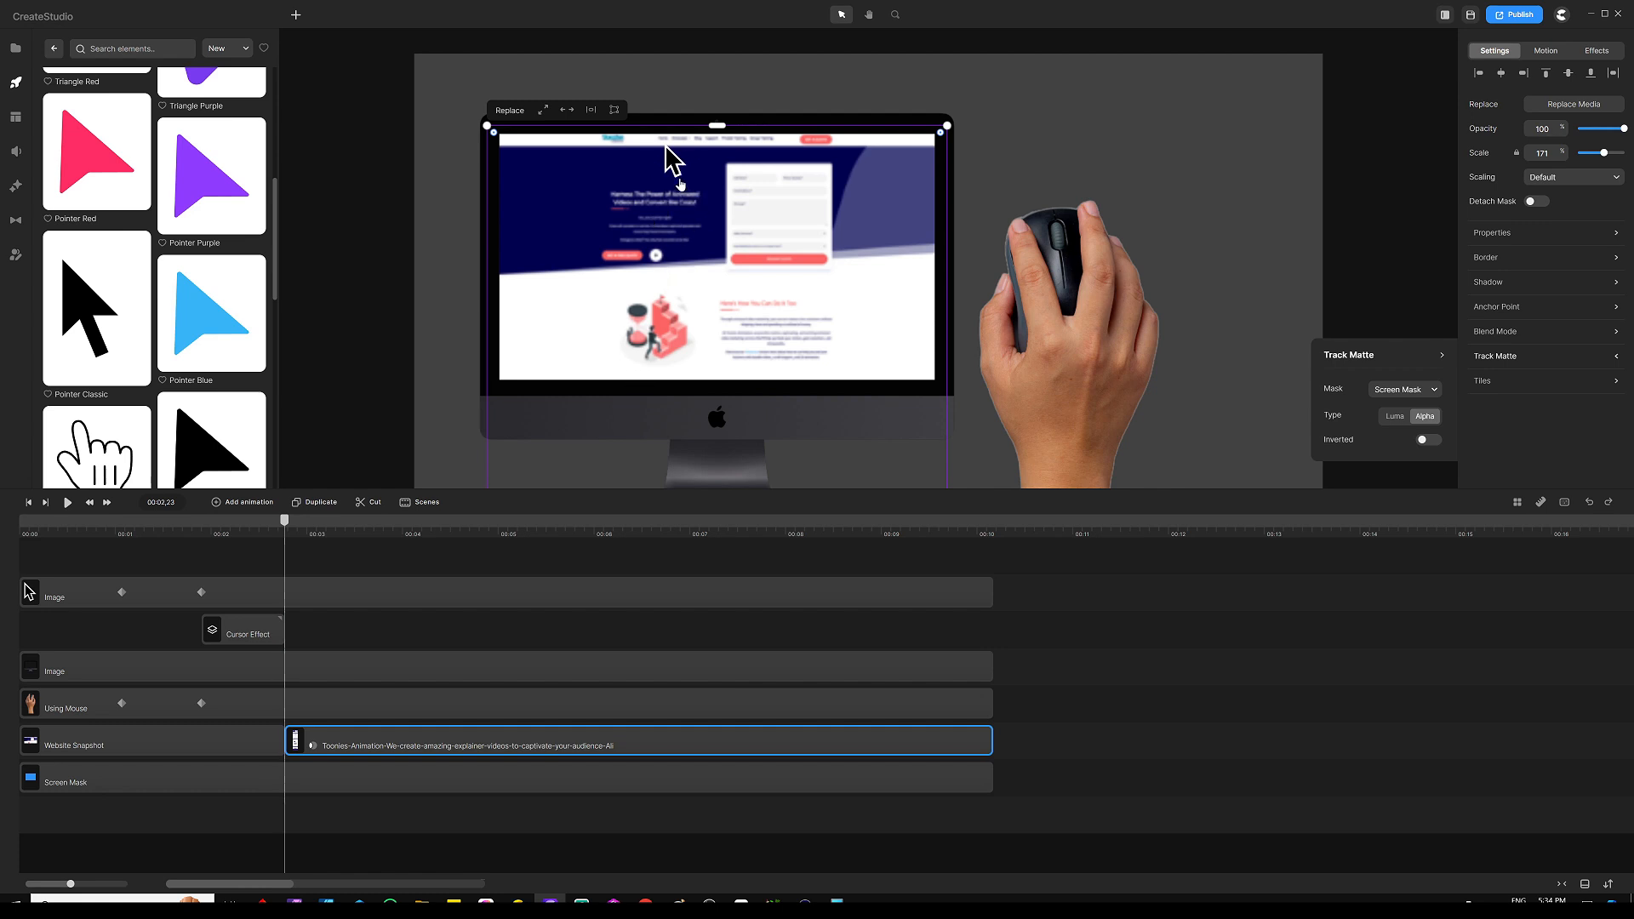
left_click(348, 635)
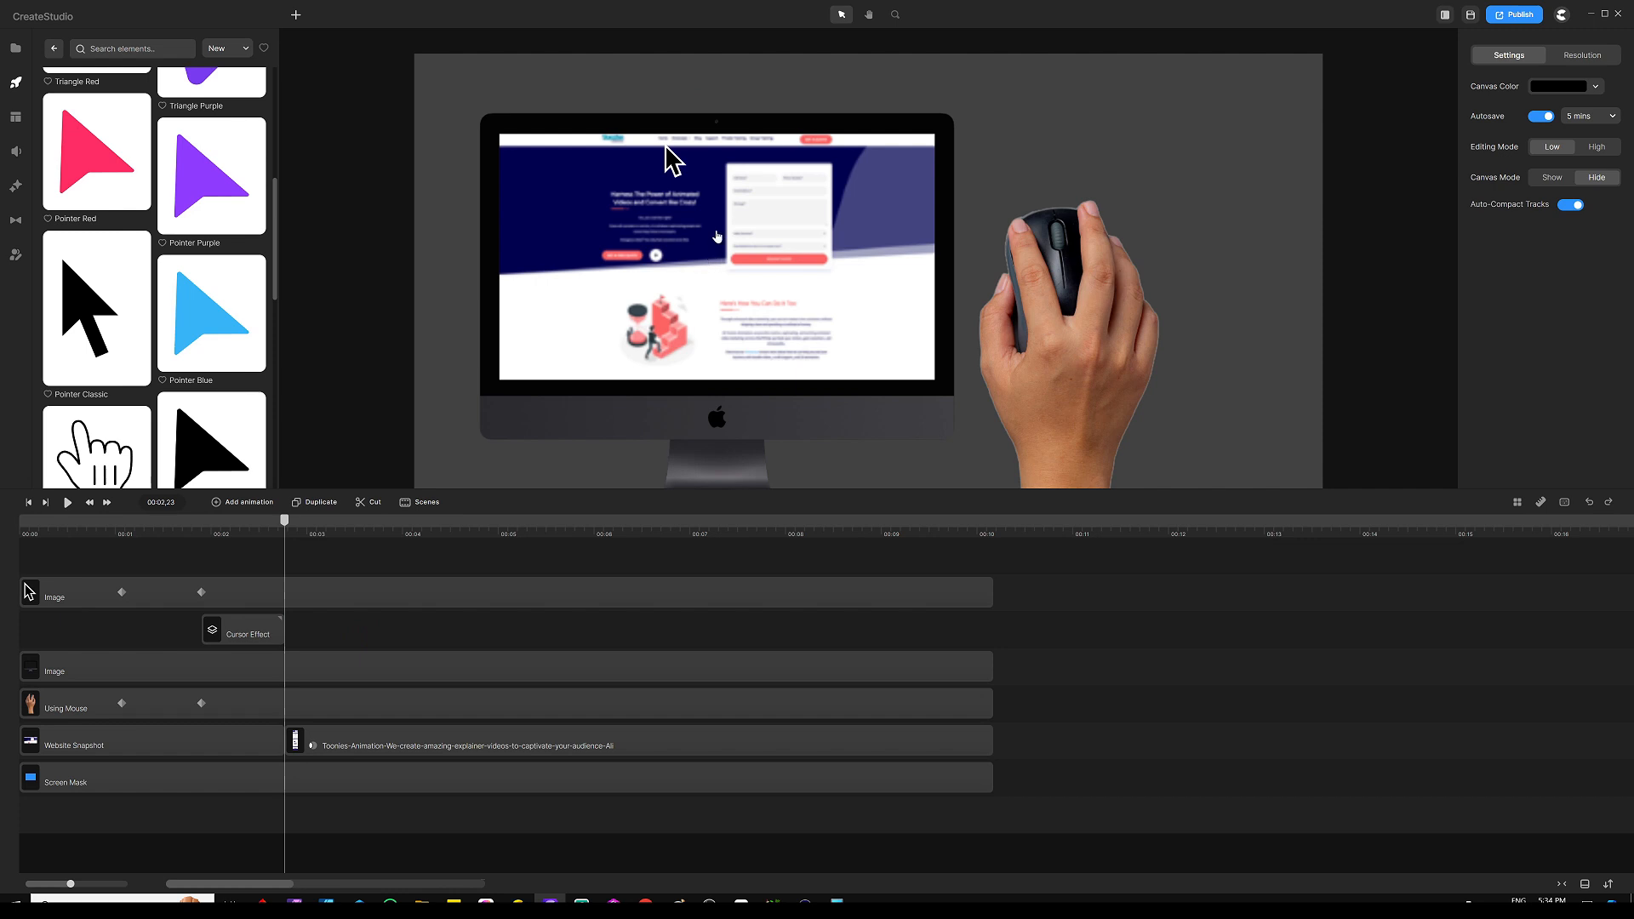
Add a position animation with Linear easing to the full-page website clip, starting at 00:02,24
scroll(717, 237, "down", 4)
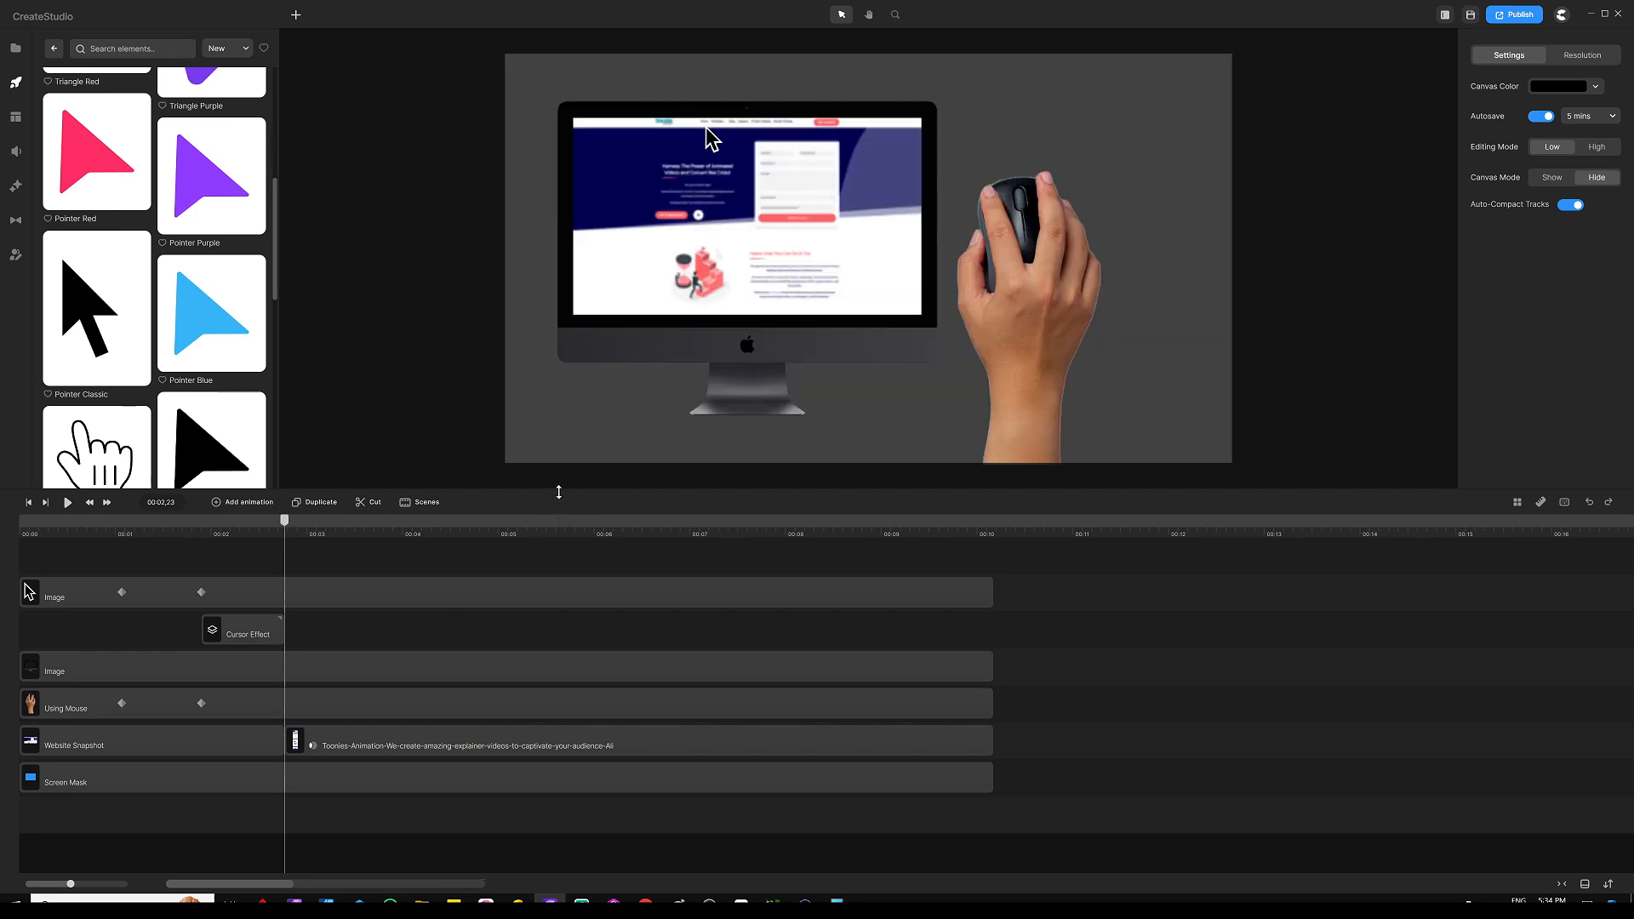
scroll(596, 537, "up", 2)
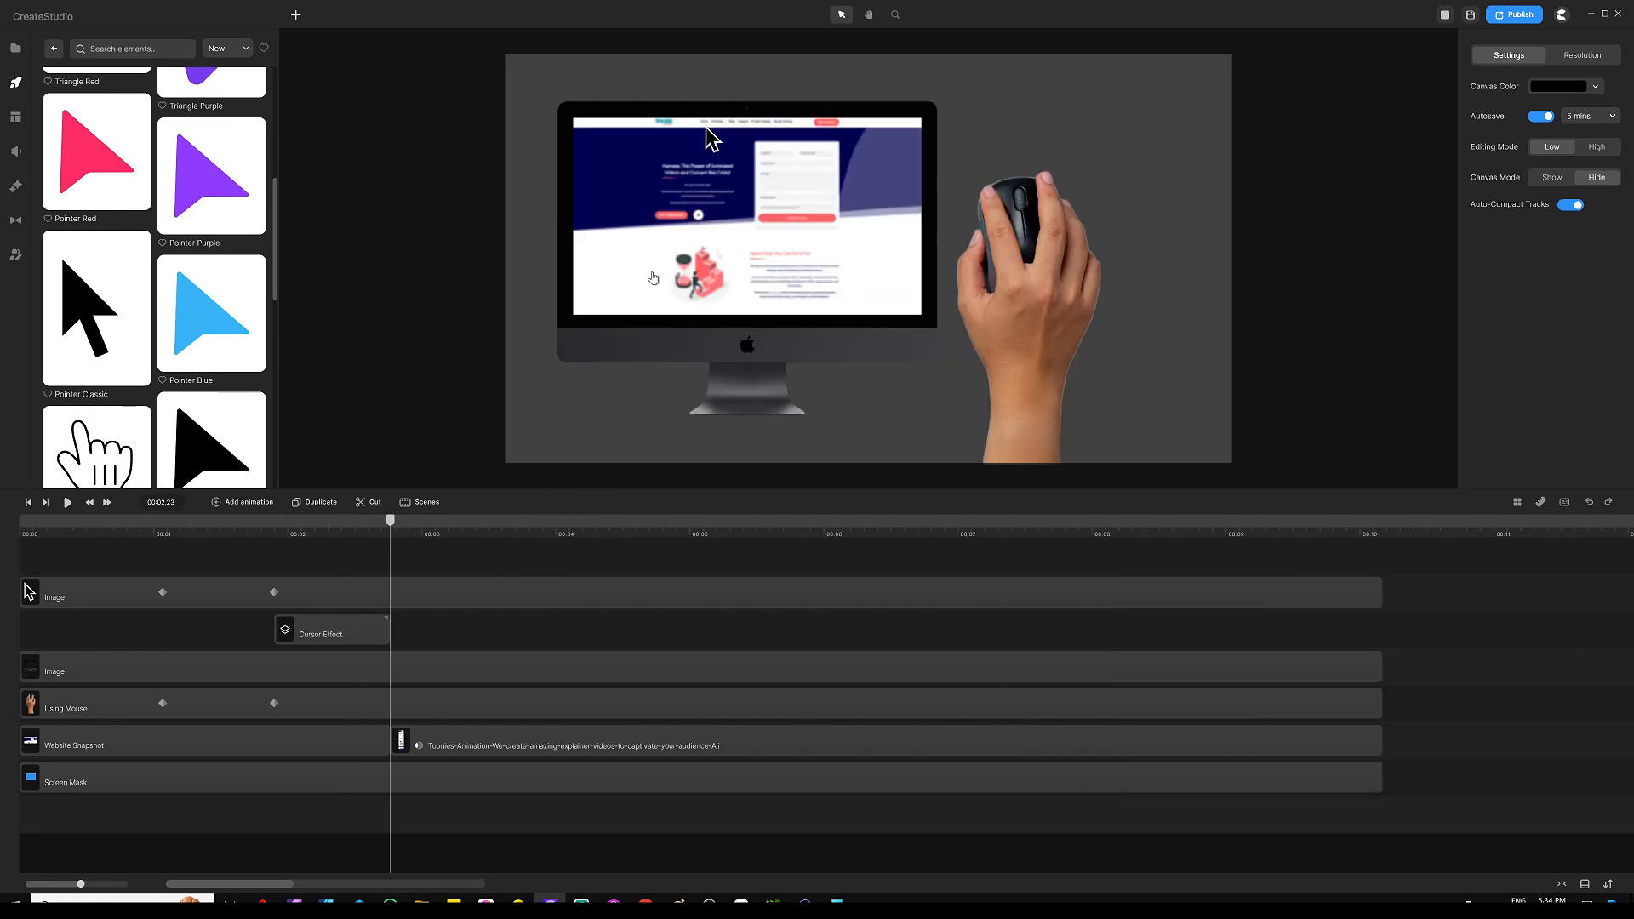
left_click_drag(631, 490, 630, 534)
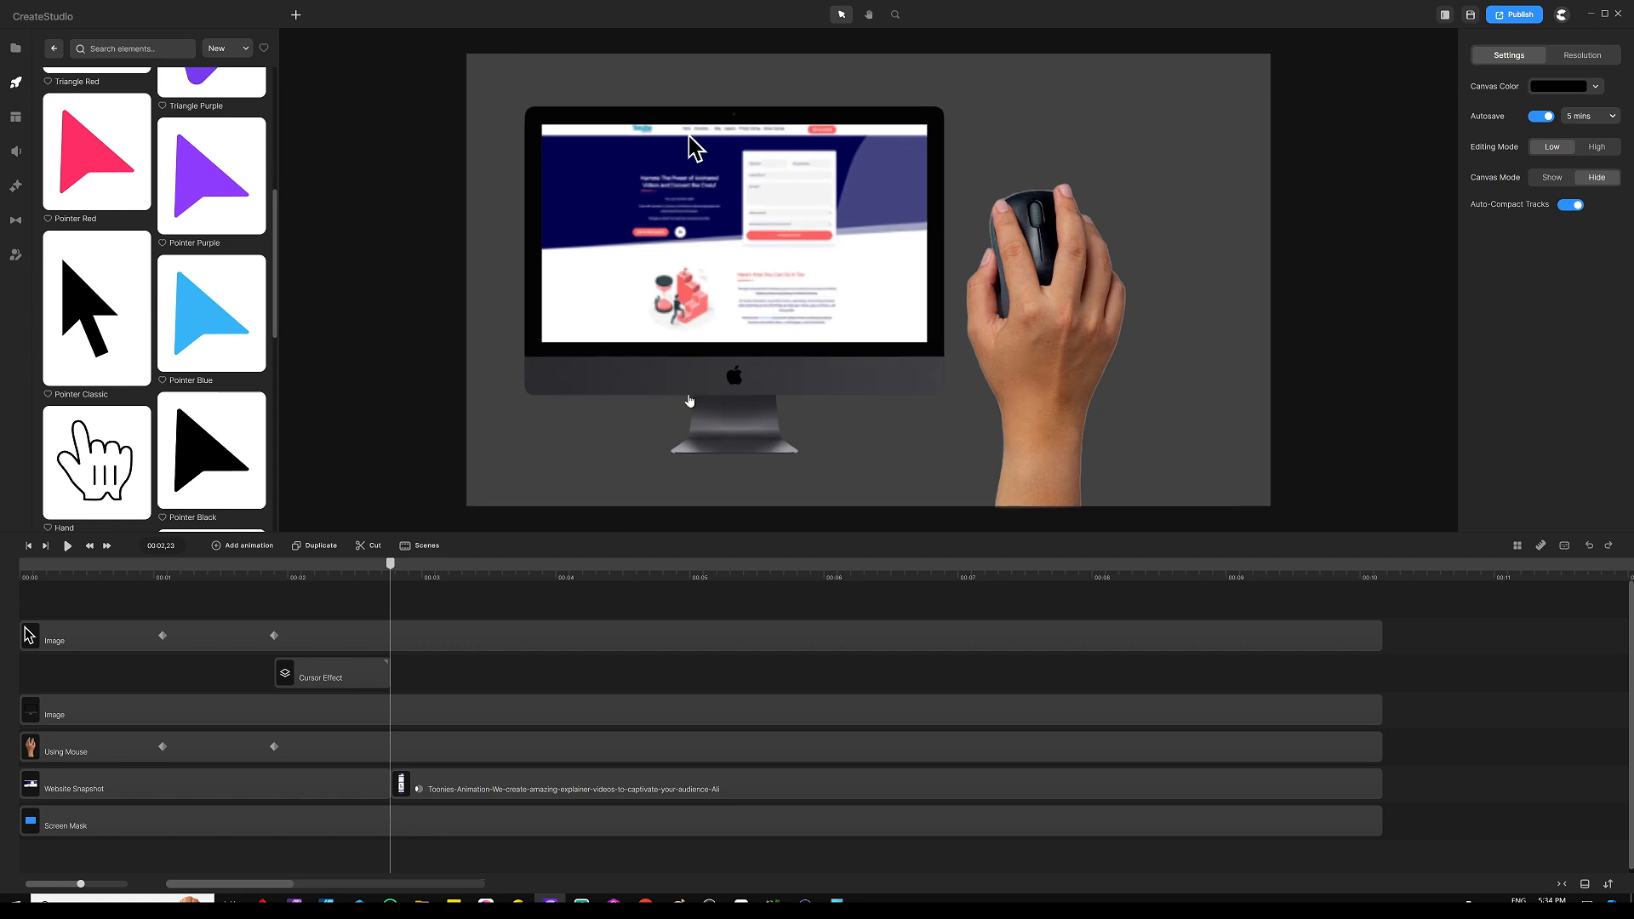
left_click(394, 568)
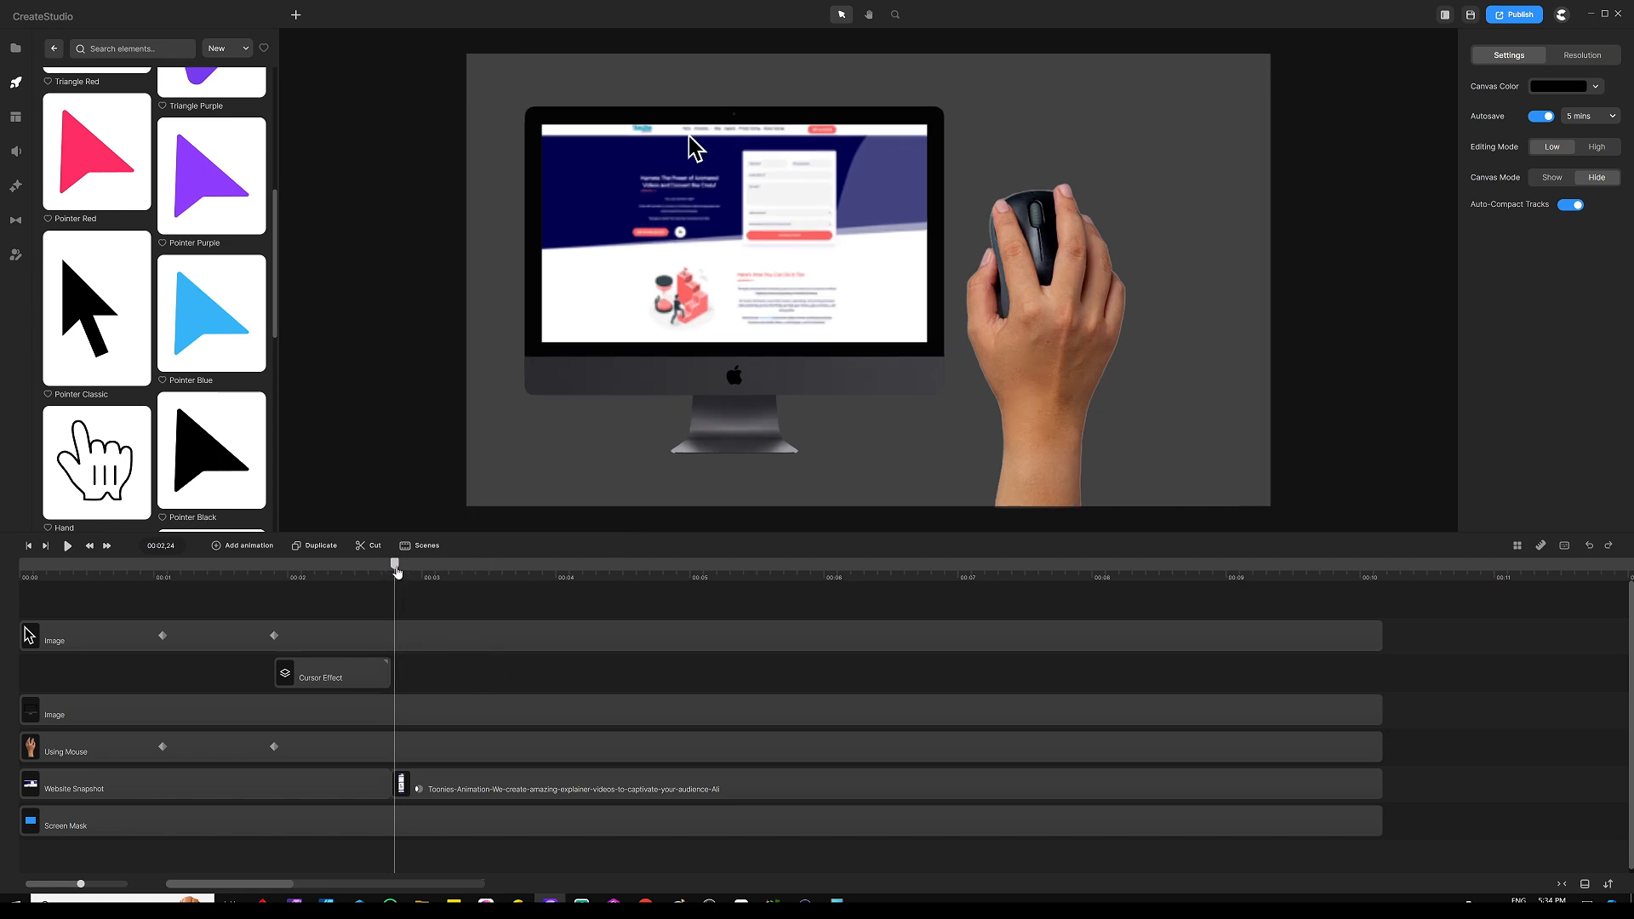
left_click(439, 788)
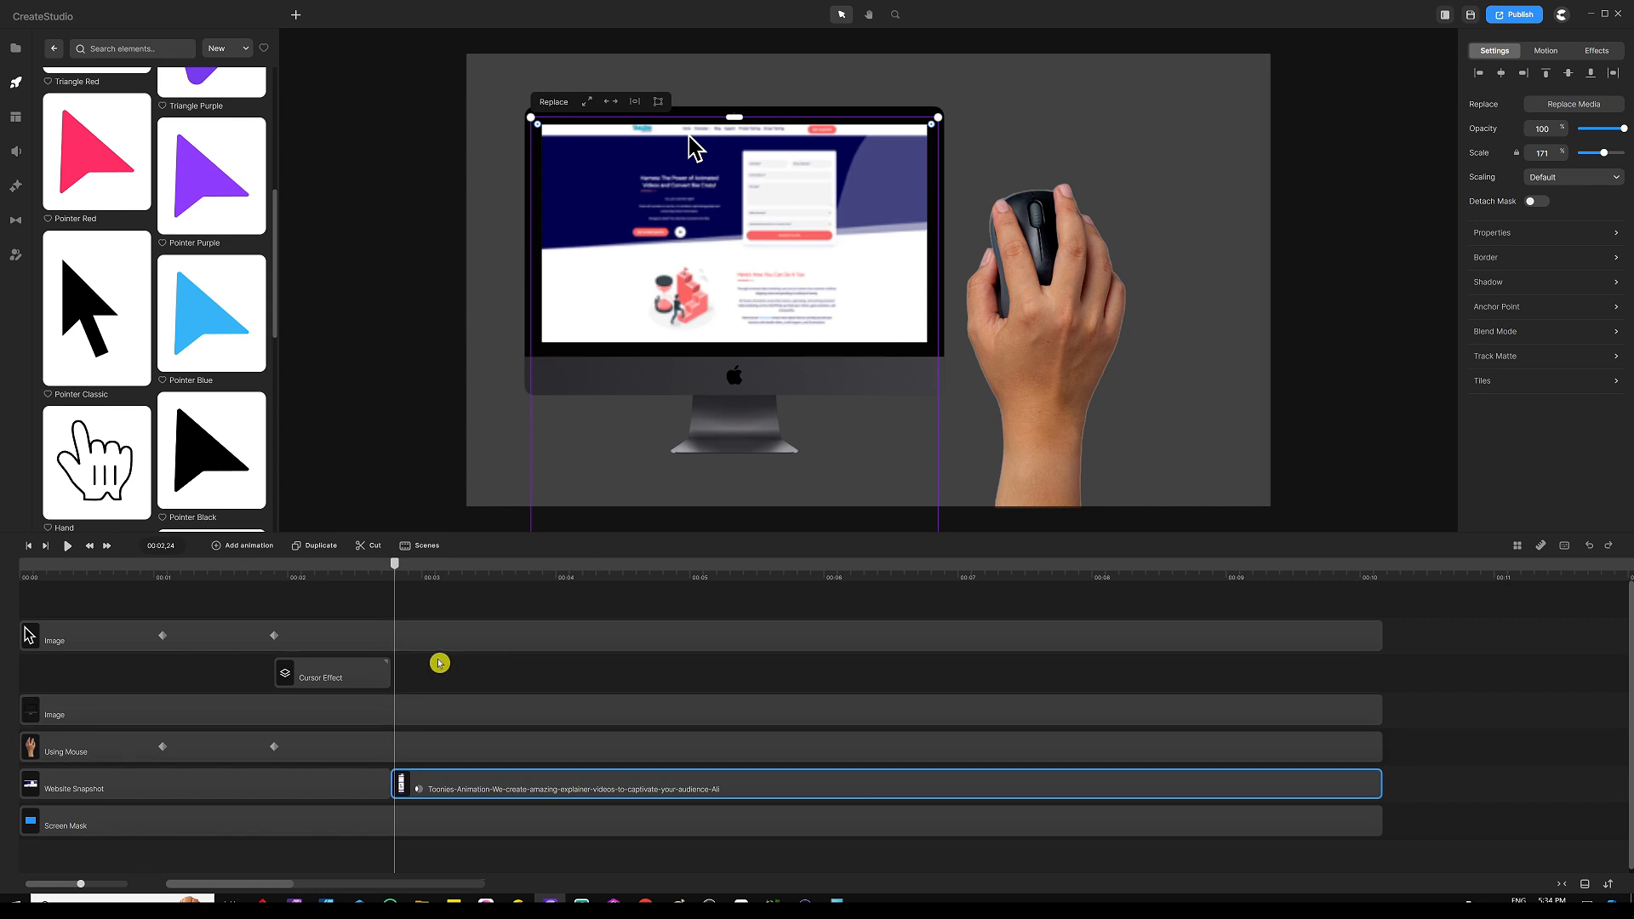
left_click(245, 547)
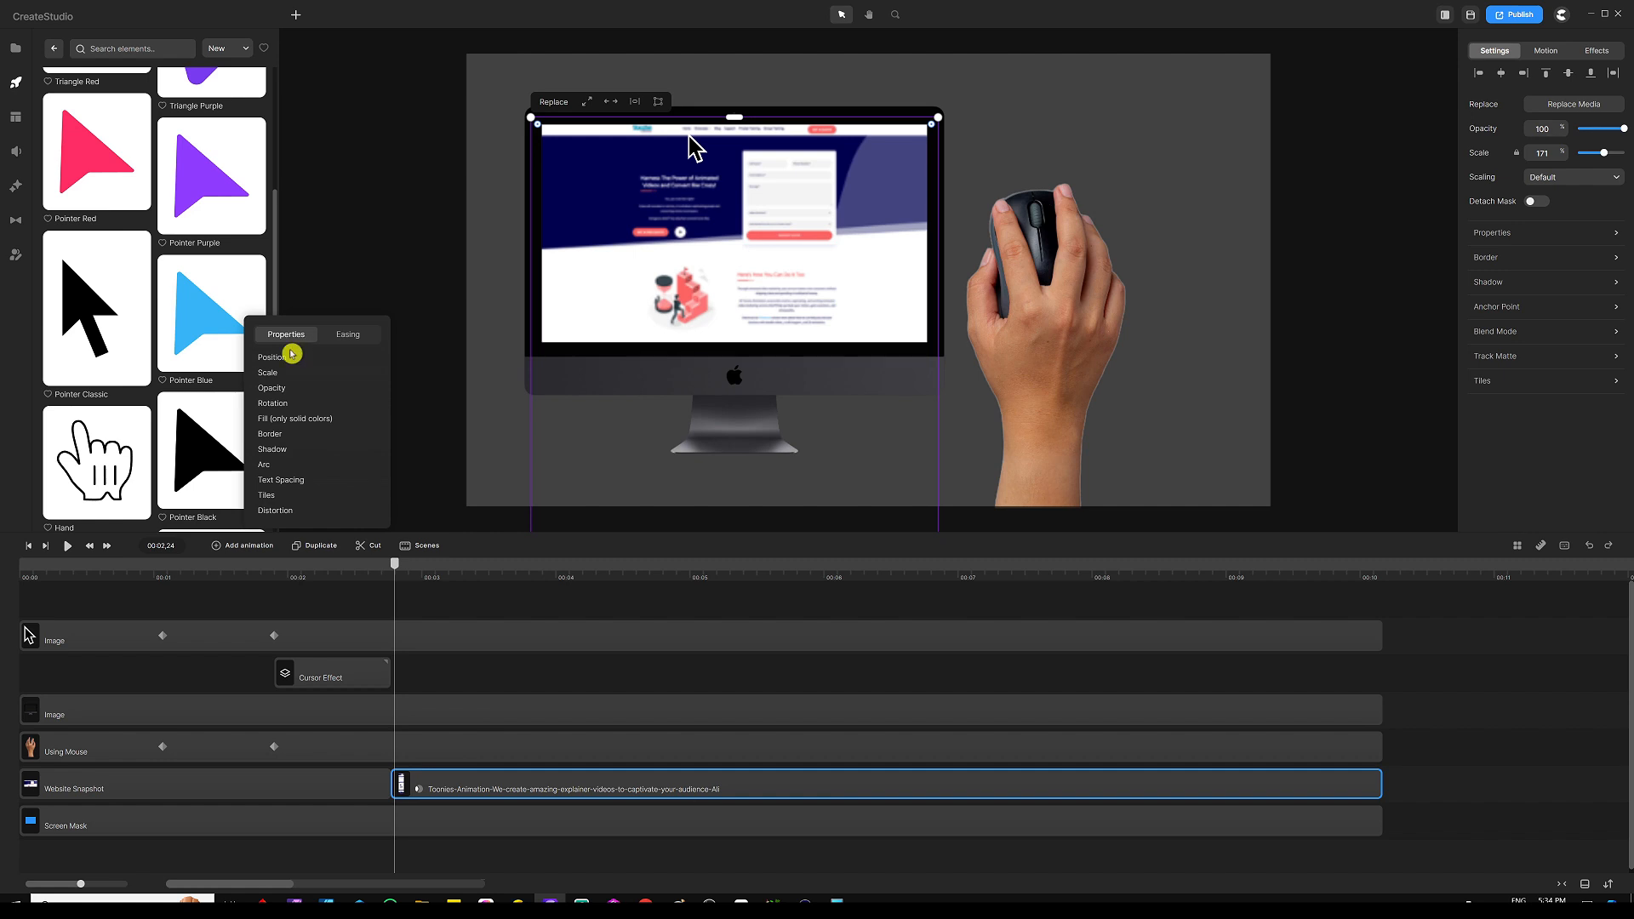
left_click(351, 339)
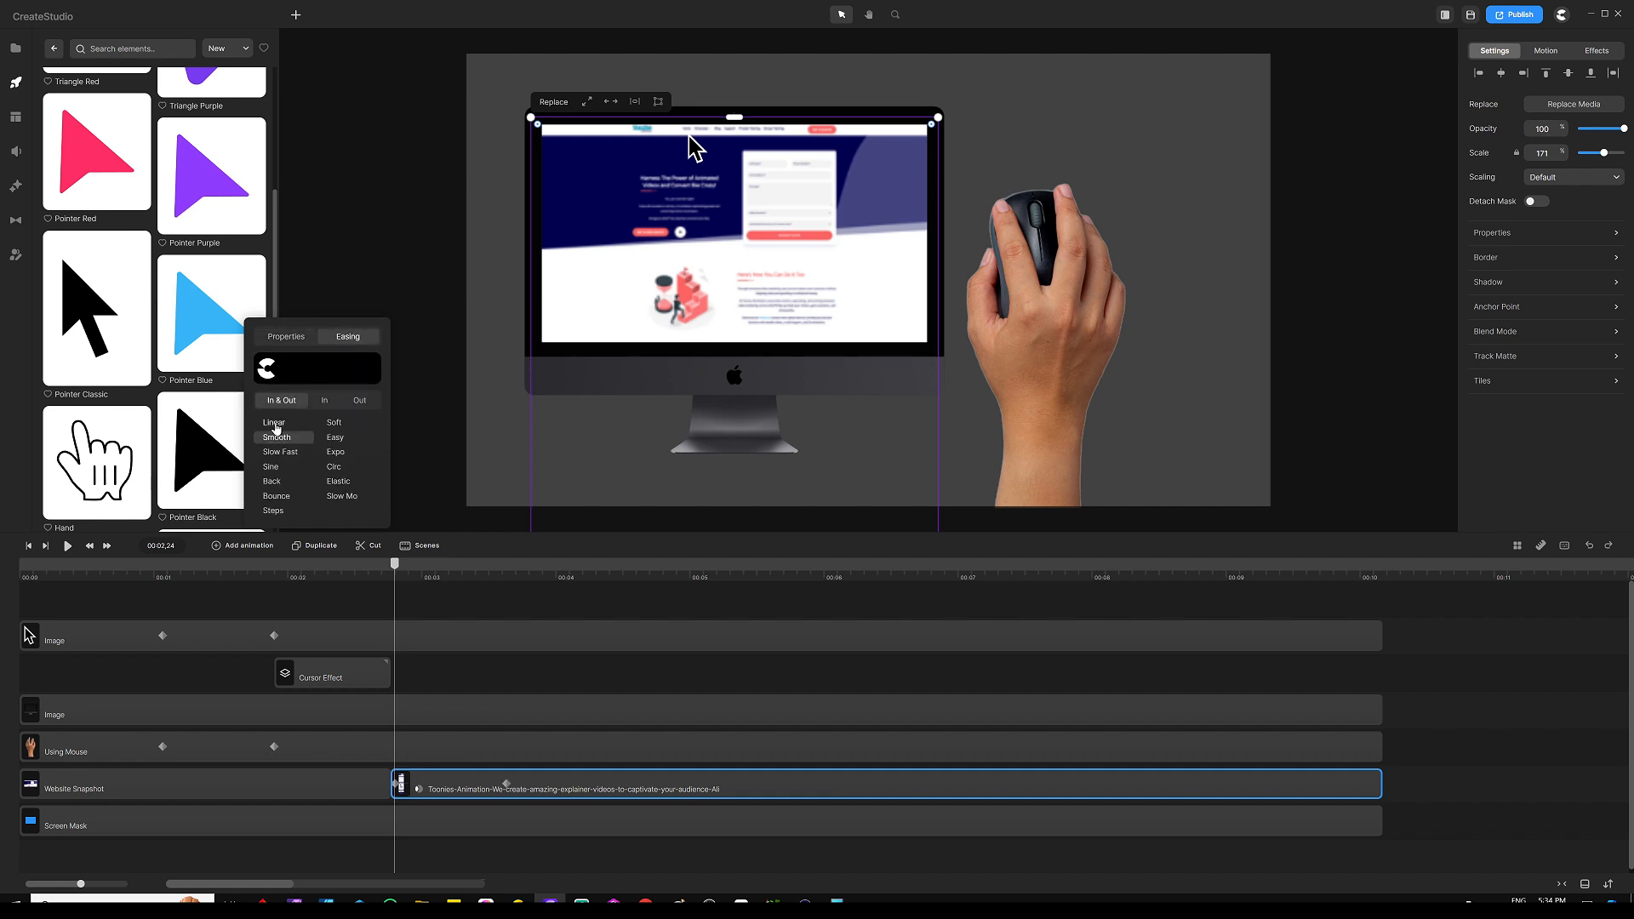
left_click(456, 705)
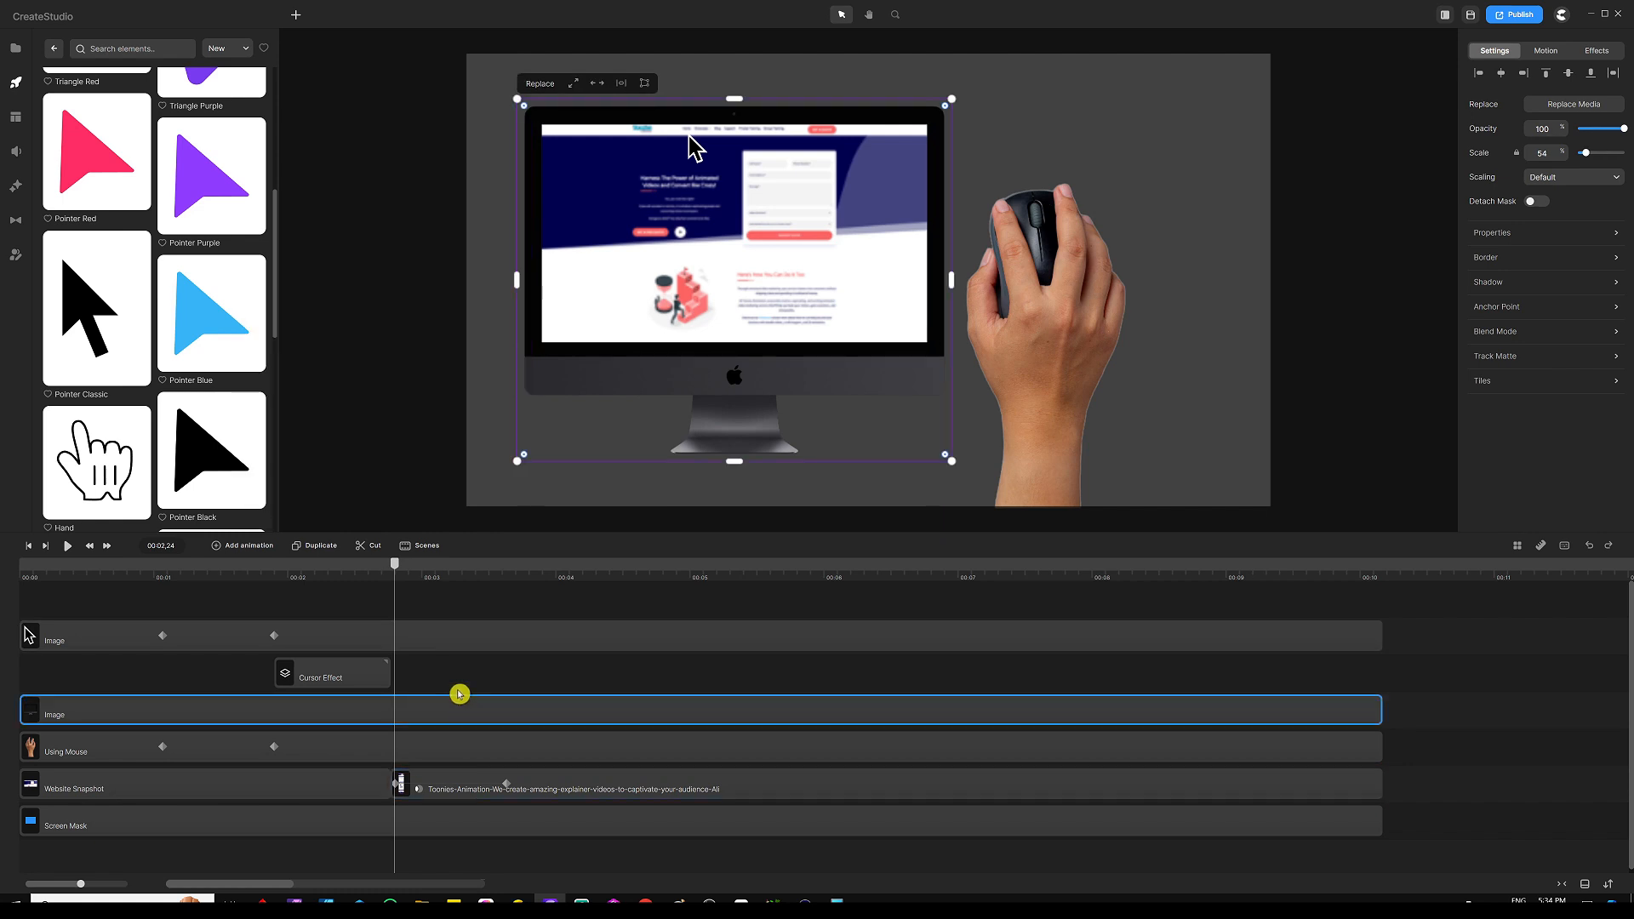
Move the website clip's end keyframe to 00:09,04 and shift the page up there until its footer fills the iMac screen
left_click_drag(507, 784, 541, 787)
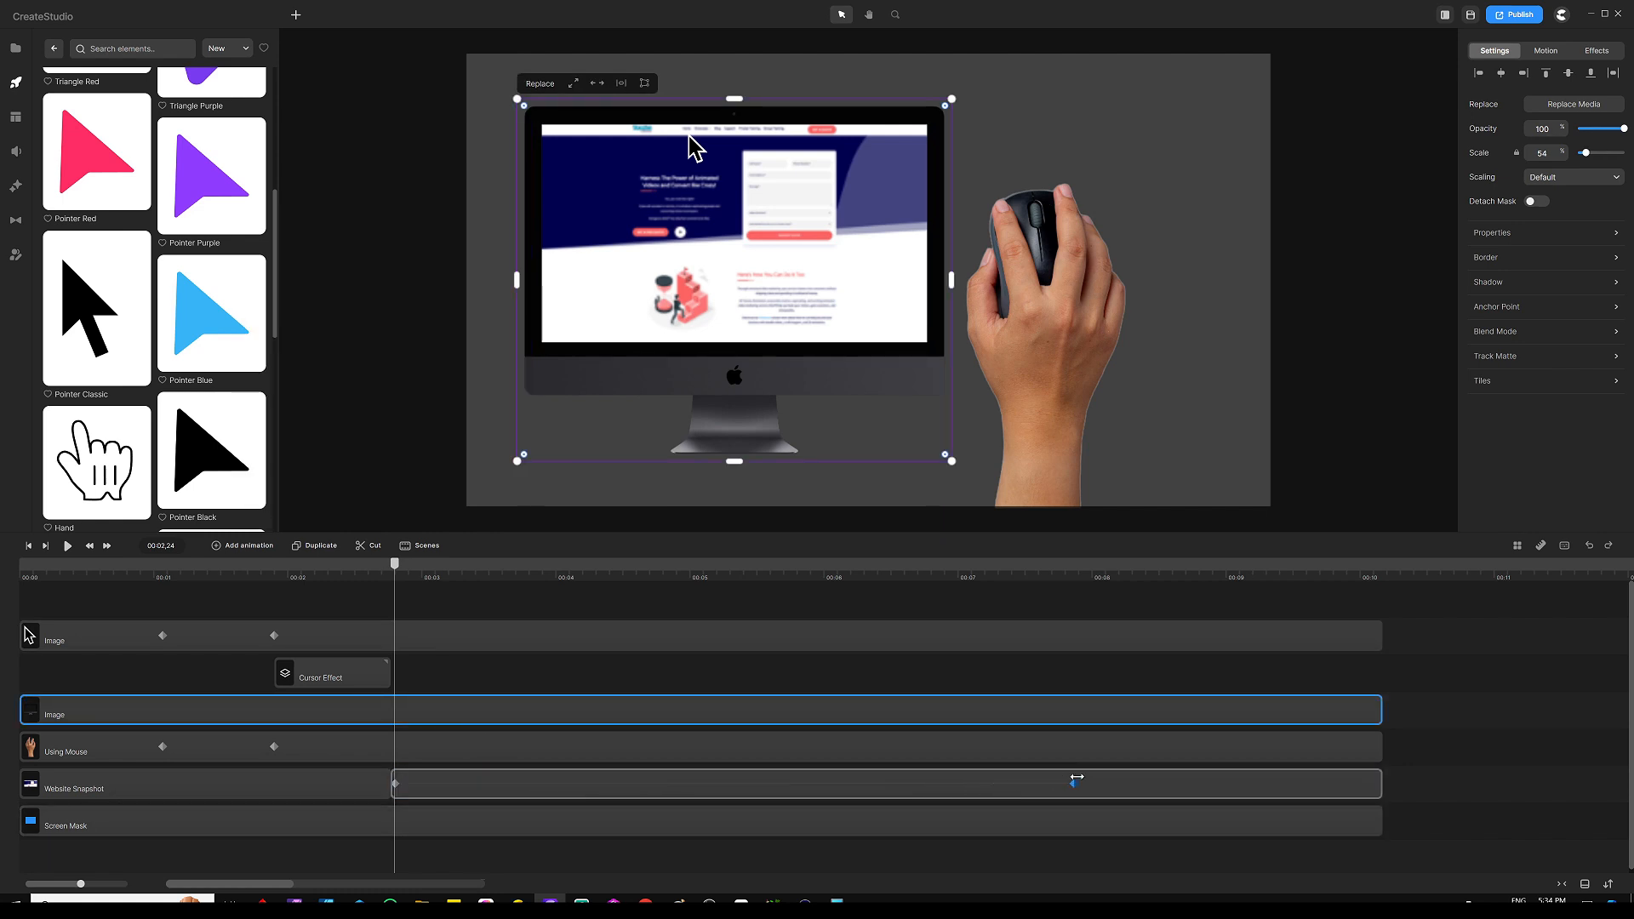
left_click_drag(1228, 772, 1243, 790)
left_click(1246, 784)
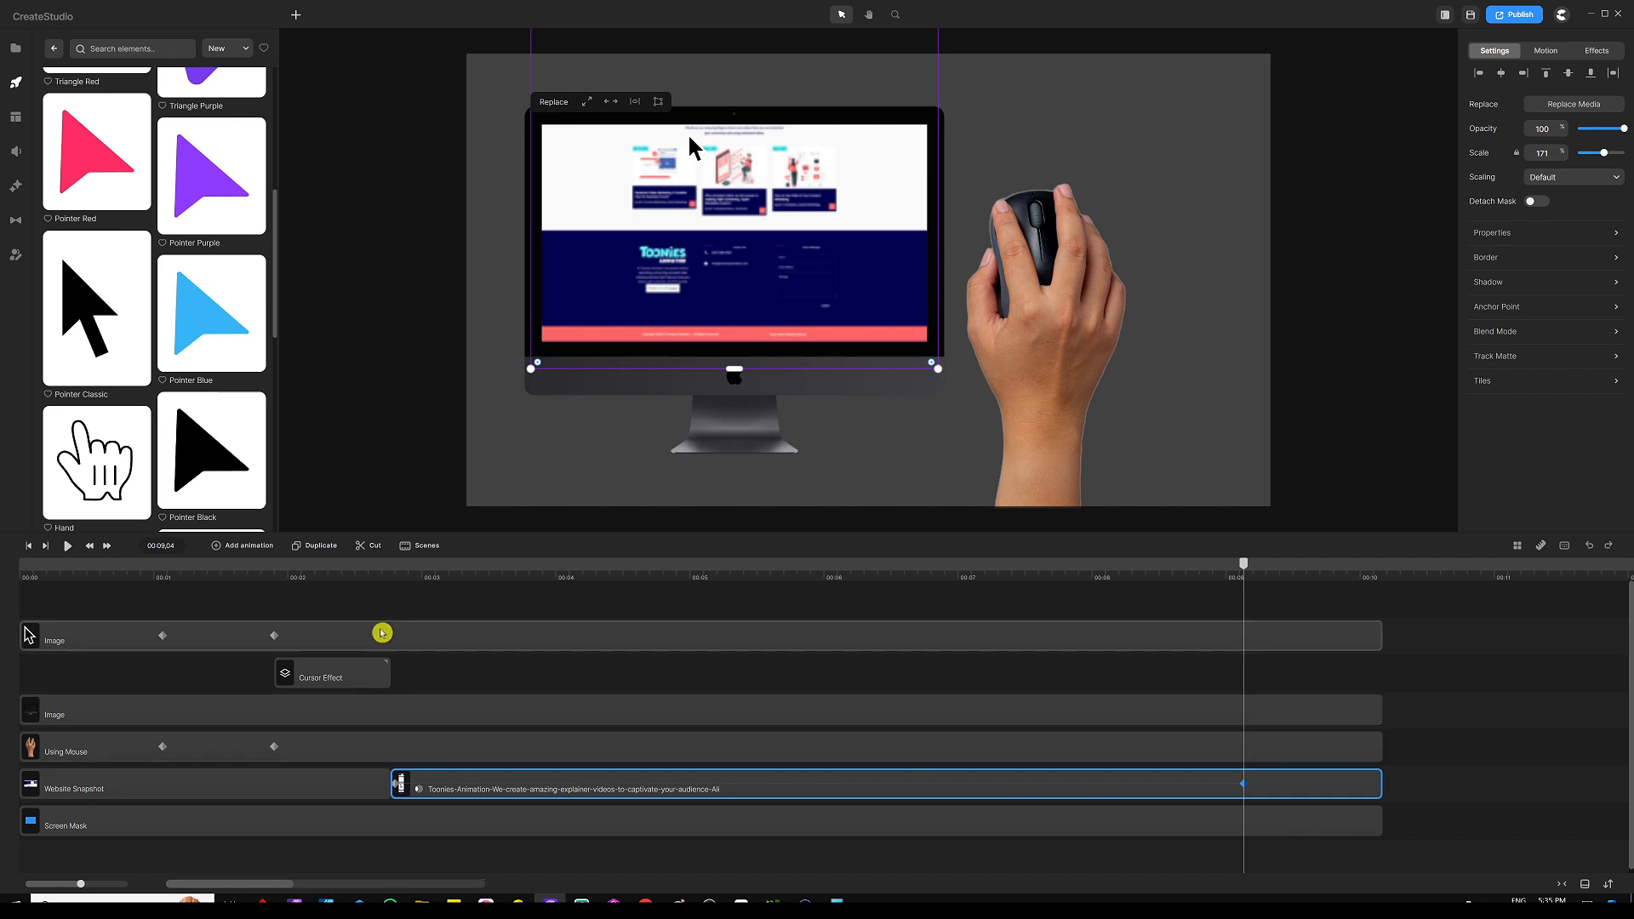
Preview the website scroll from 00:02,24
left_click(413, 579)
left_click(445, 603)
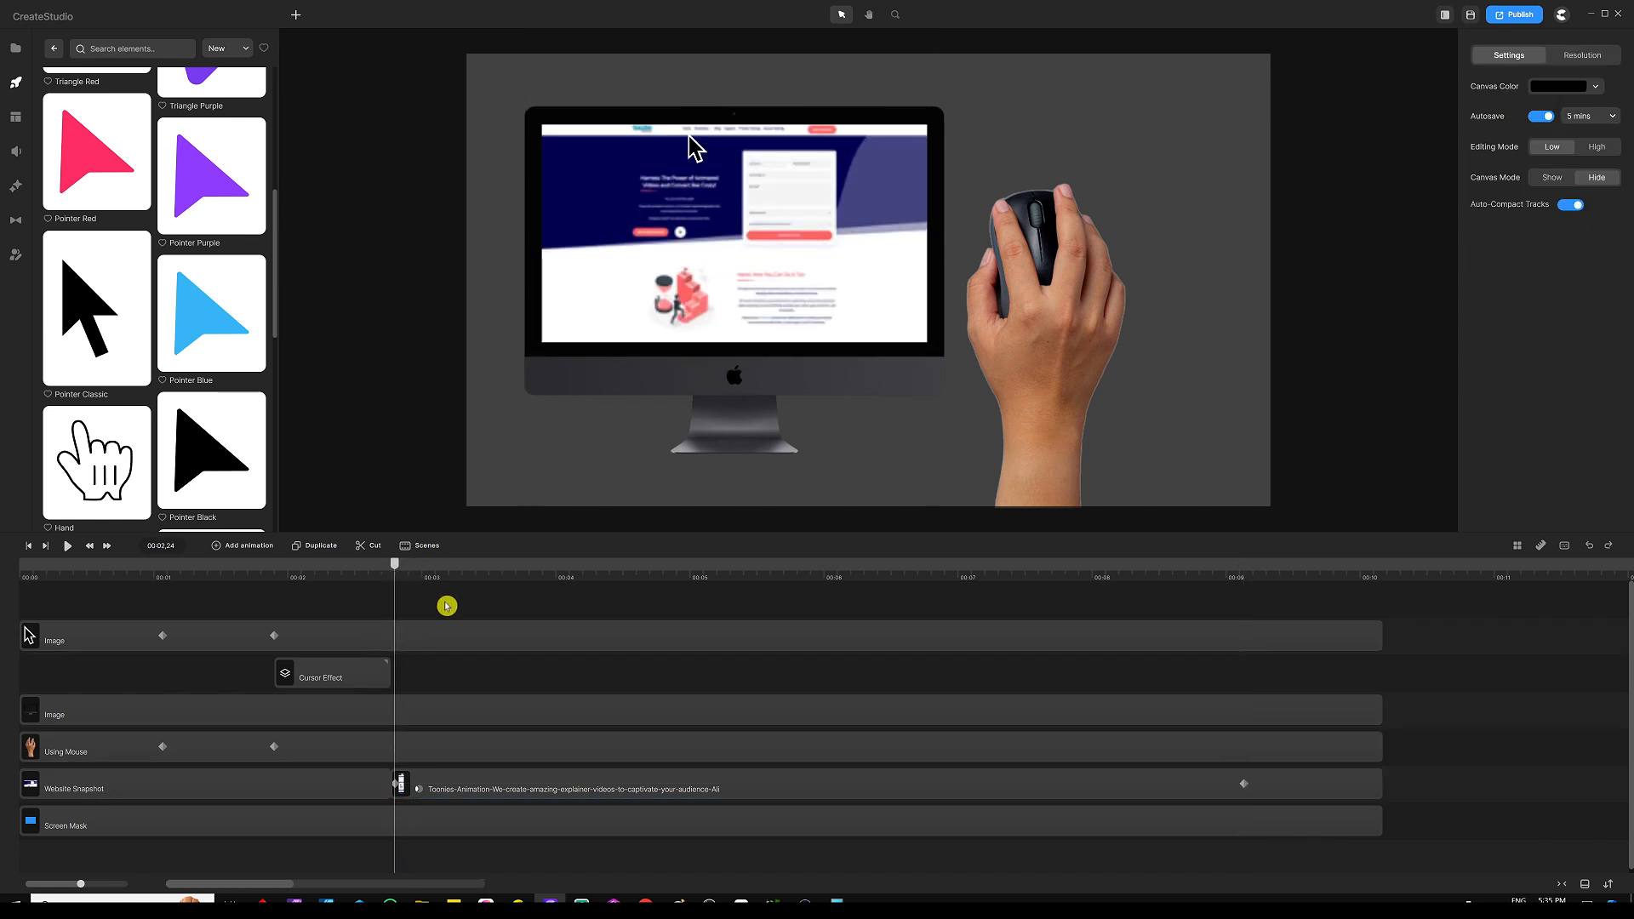
key("space")
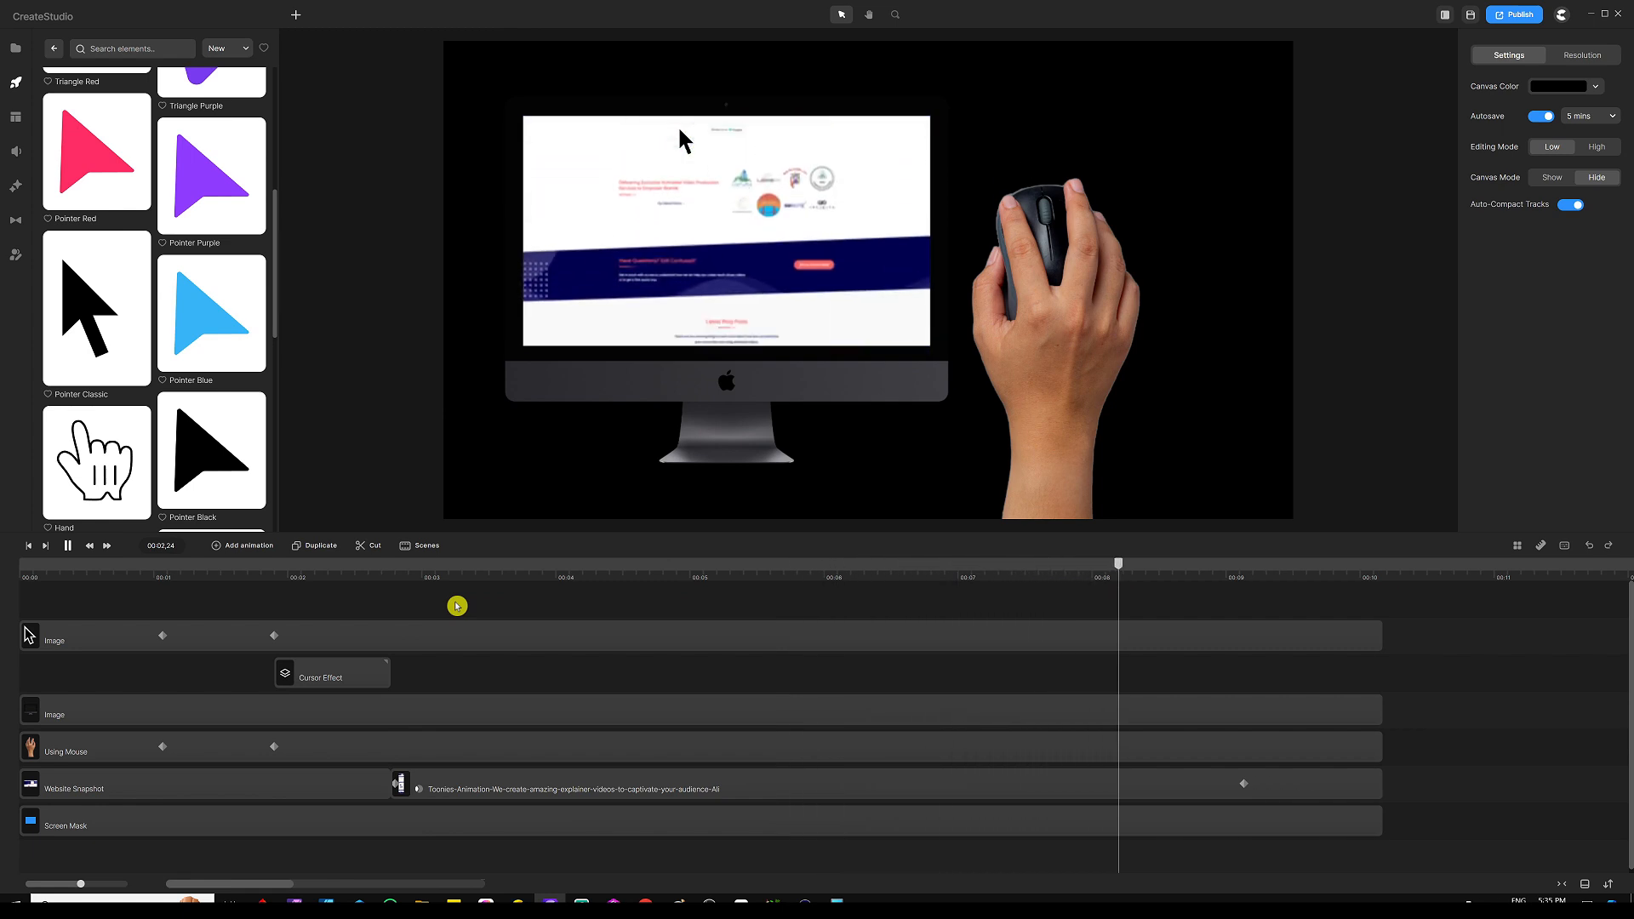
key("space")
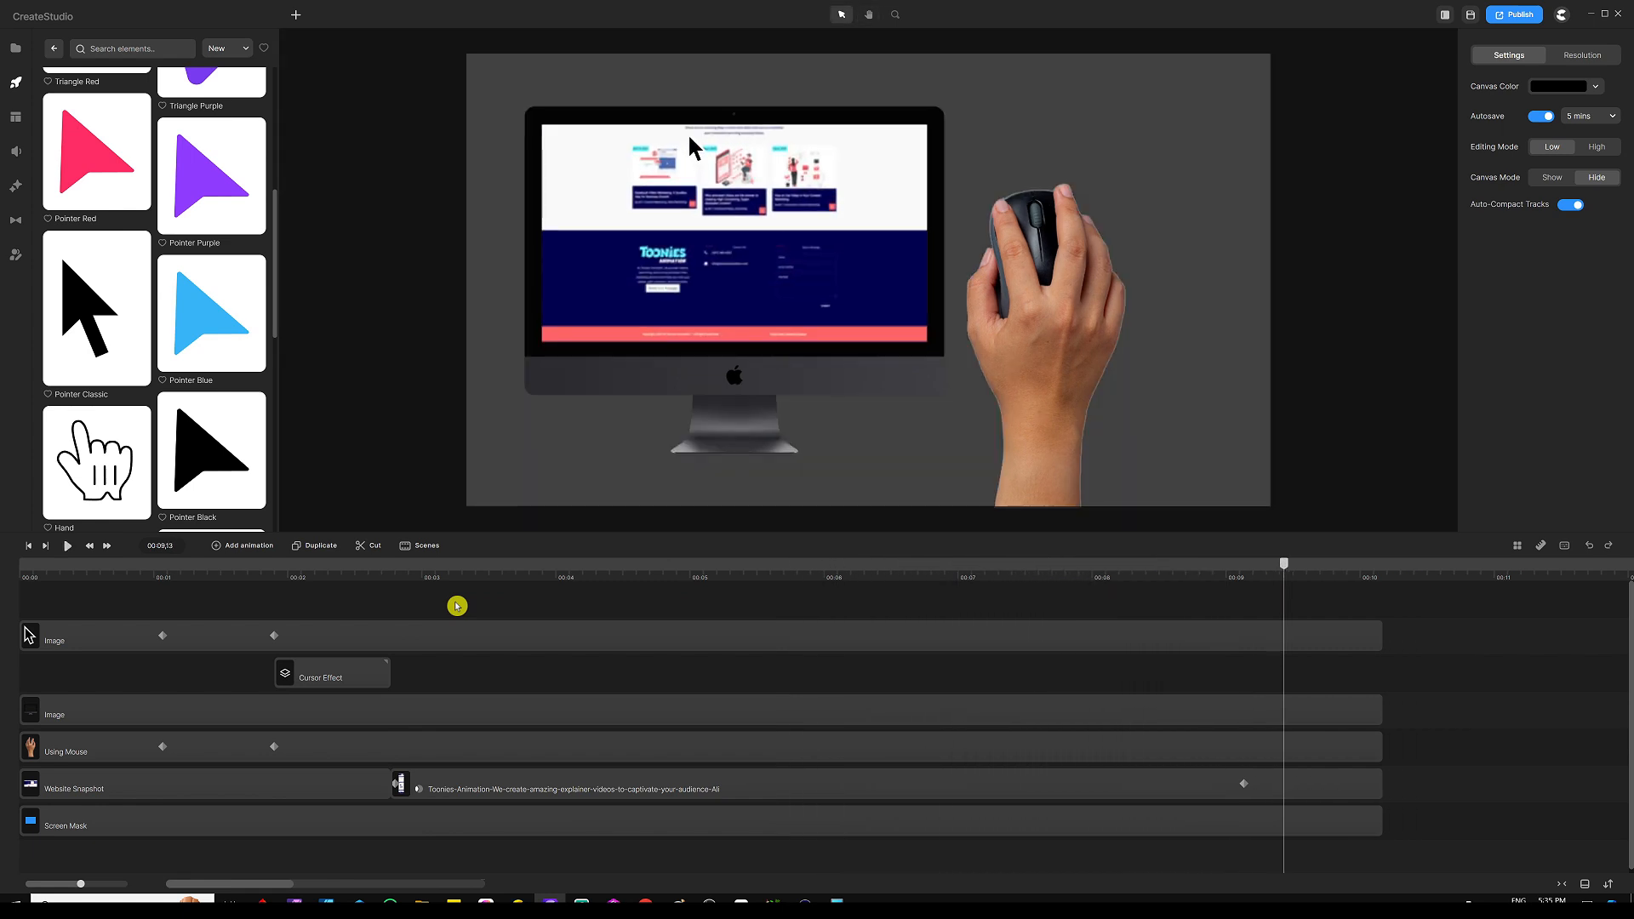
Extend the cursor, iMac, hand, full-page website and Screen Mask layers together to just past 00:15
left_click(862, 638)
scroll(809, 578, "down", 3)
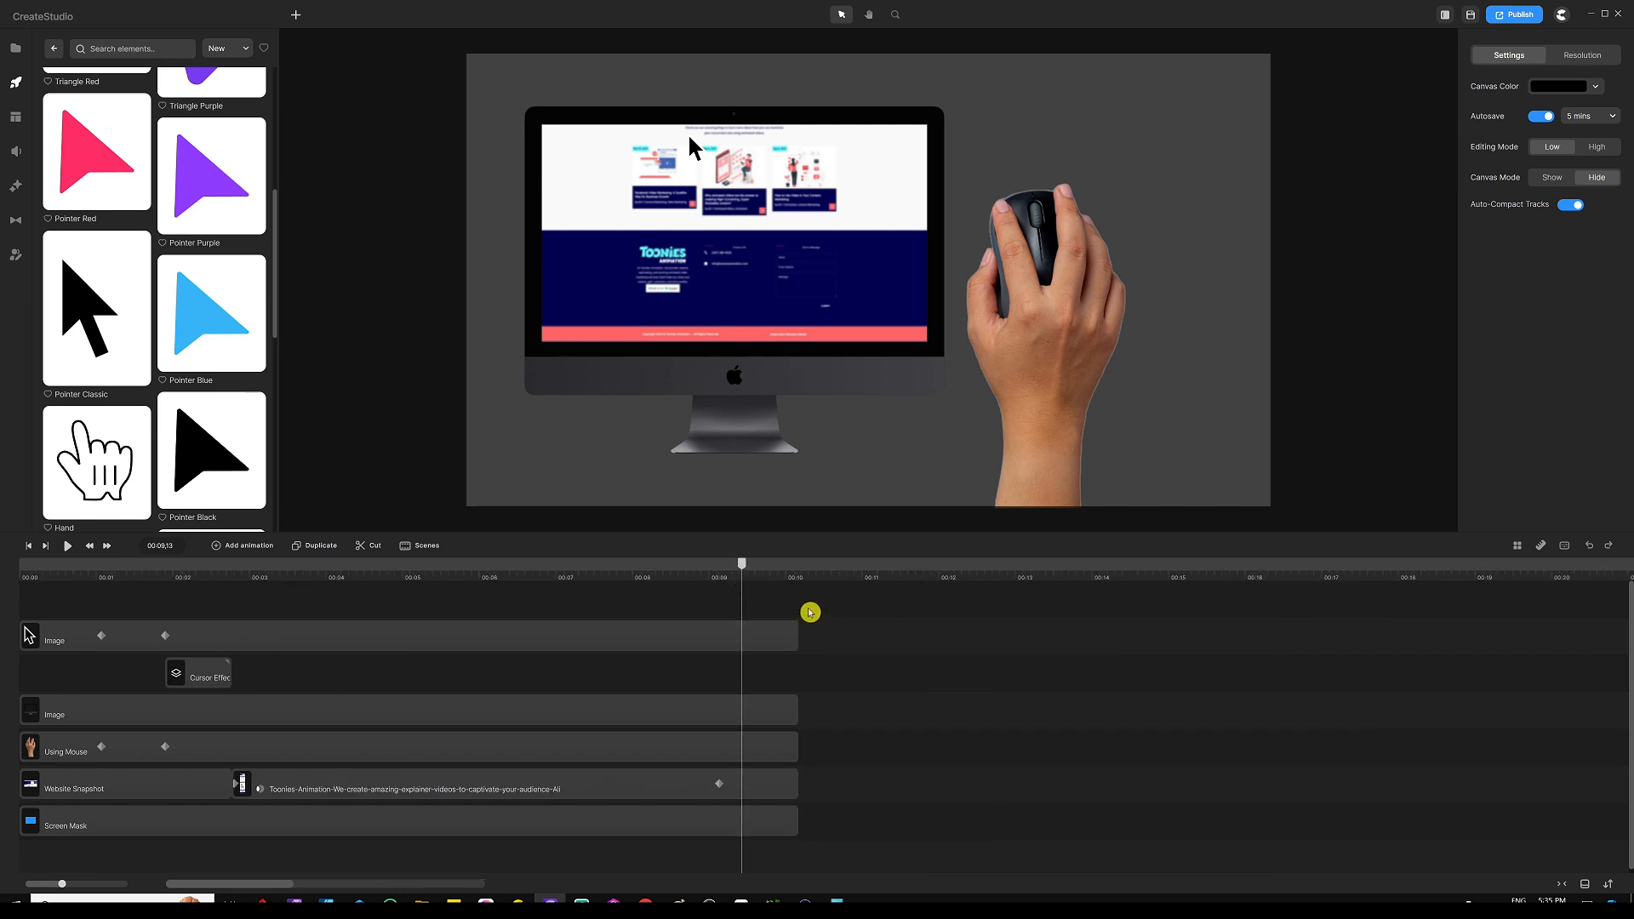
left_click_drag(800, 598, 755, 842)
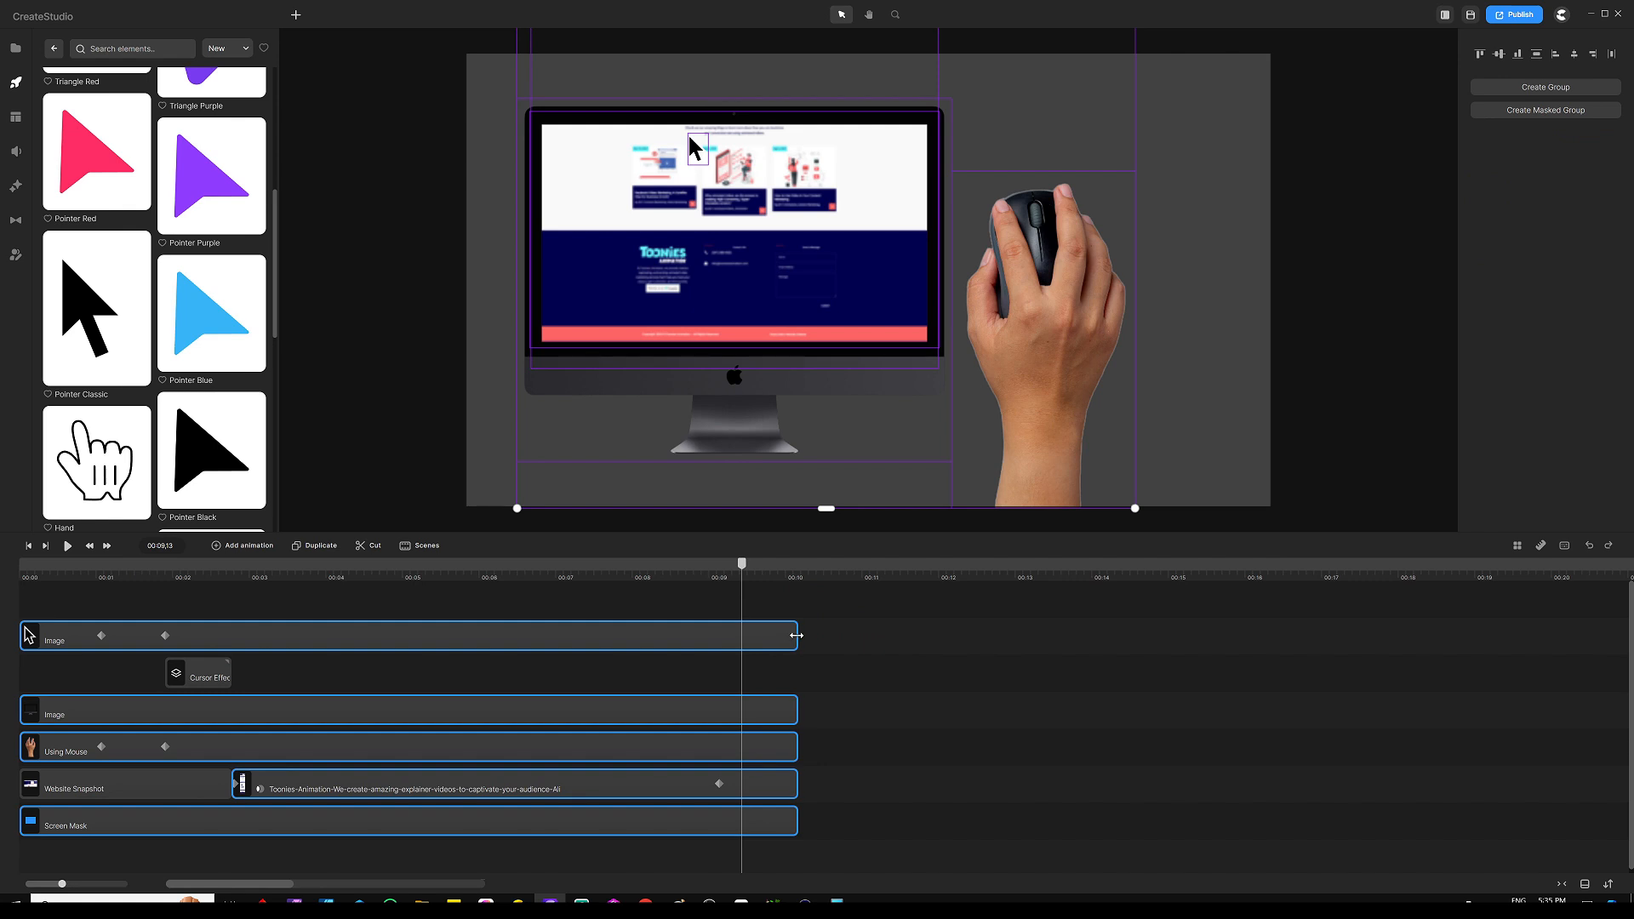
left_click_drag(796, 636, 1192, 618)
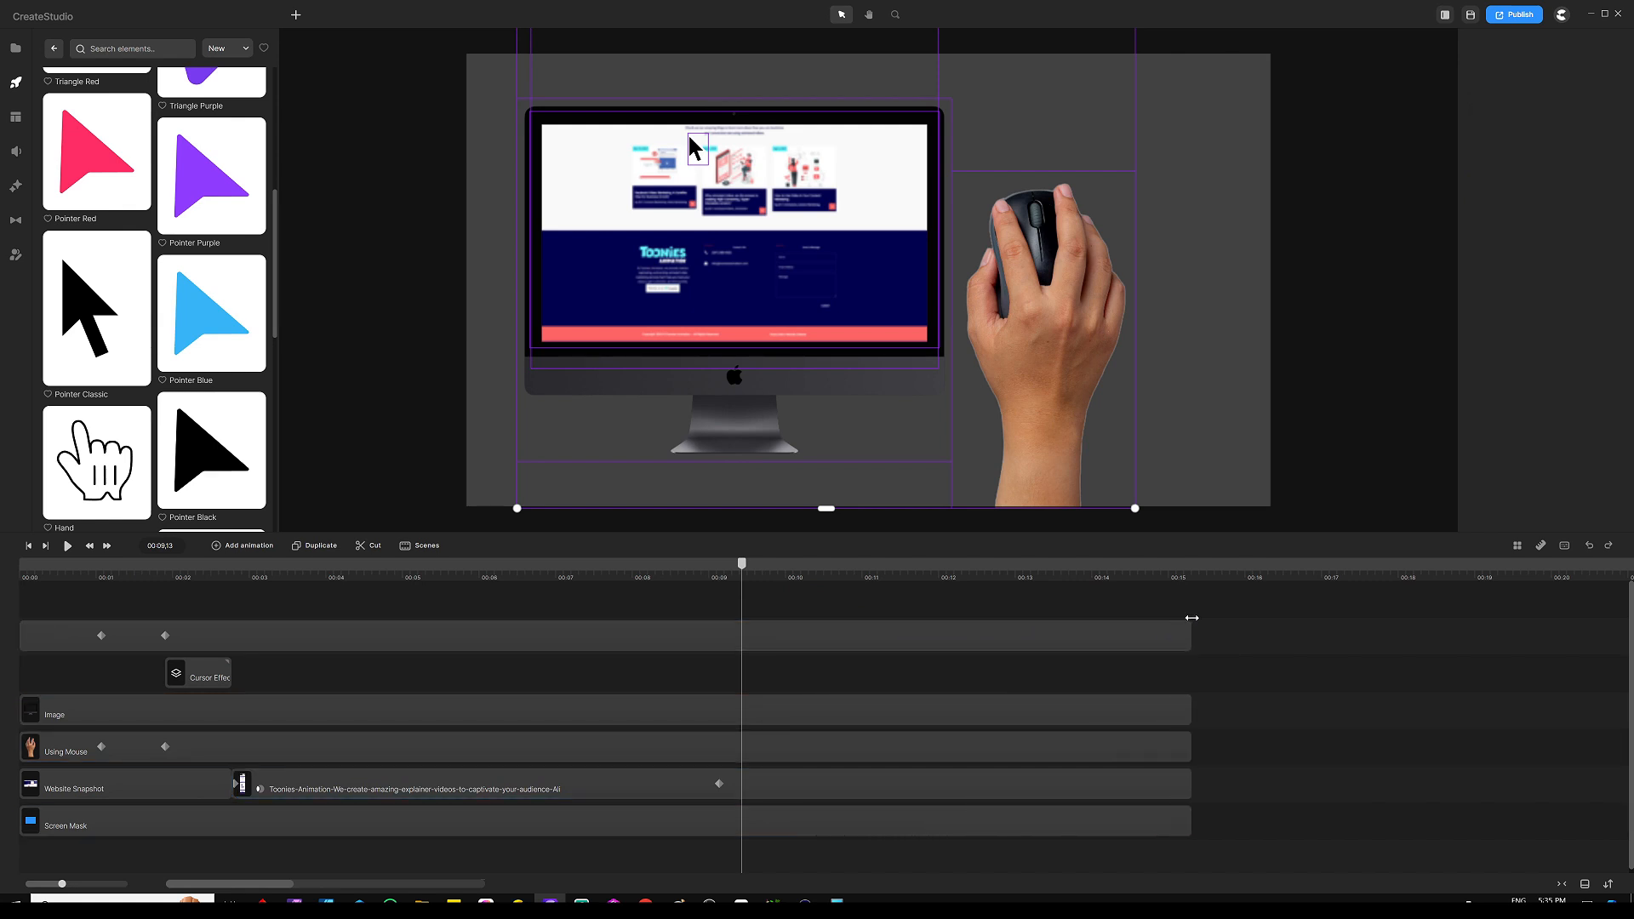
left_click(868, 602)
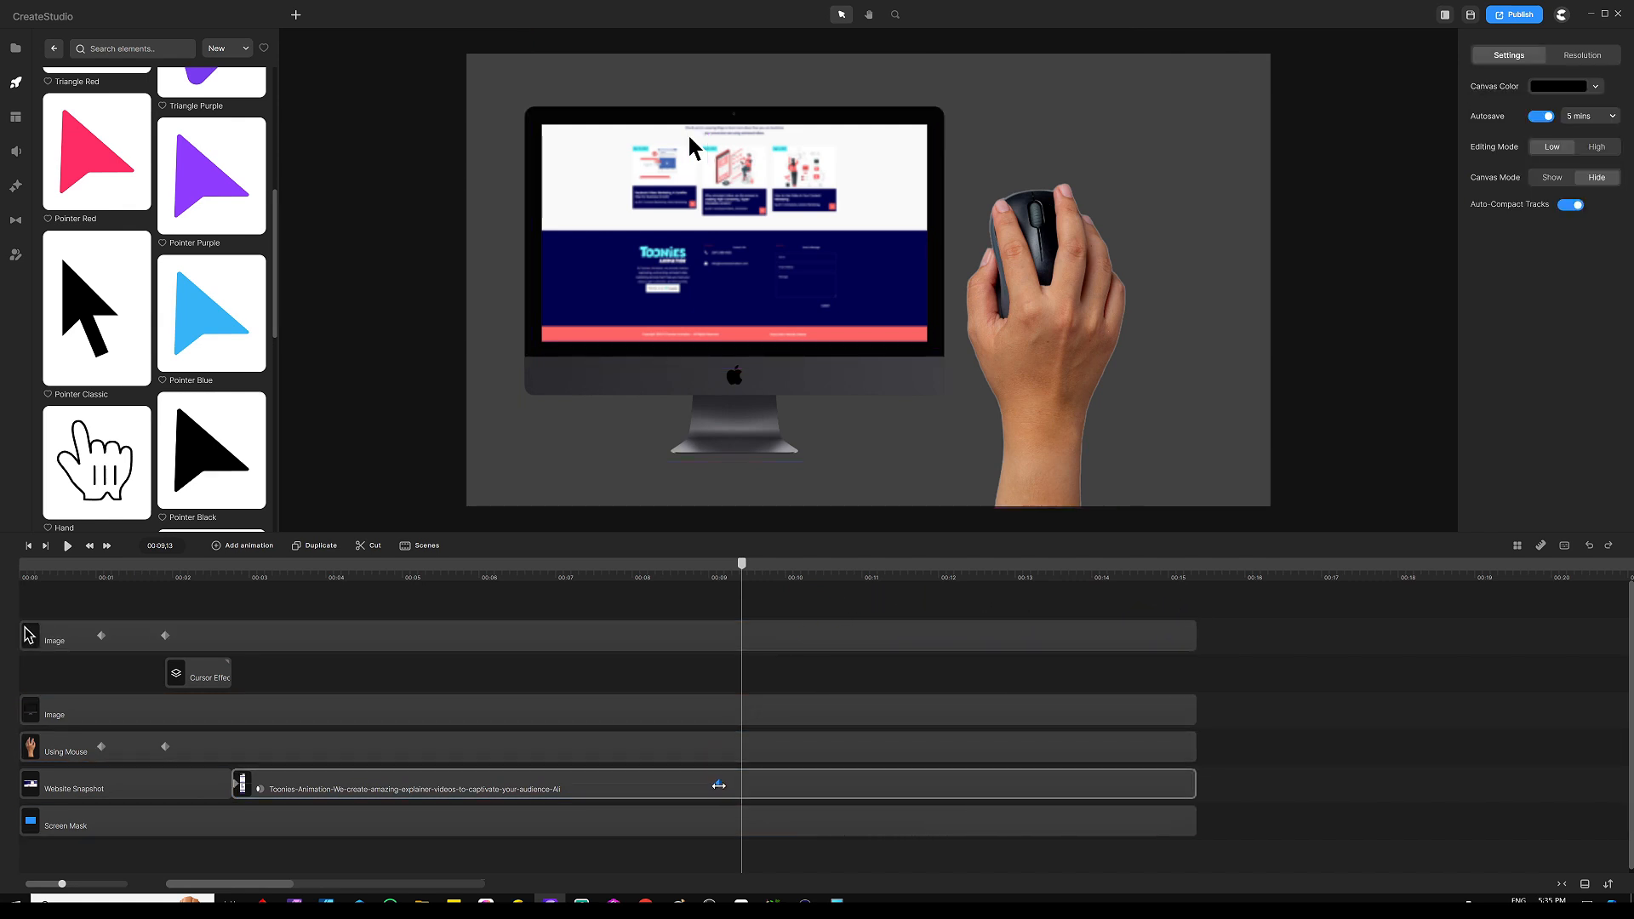
Slow the website scroll by moving its end keyframe to 00:14,08, and play the animation back from about 00:02,26
left_click_drag(719, 785, 1114, 784)
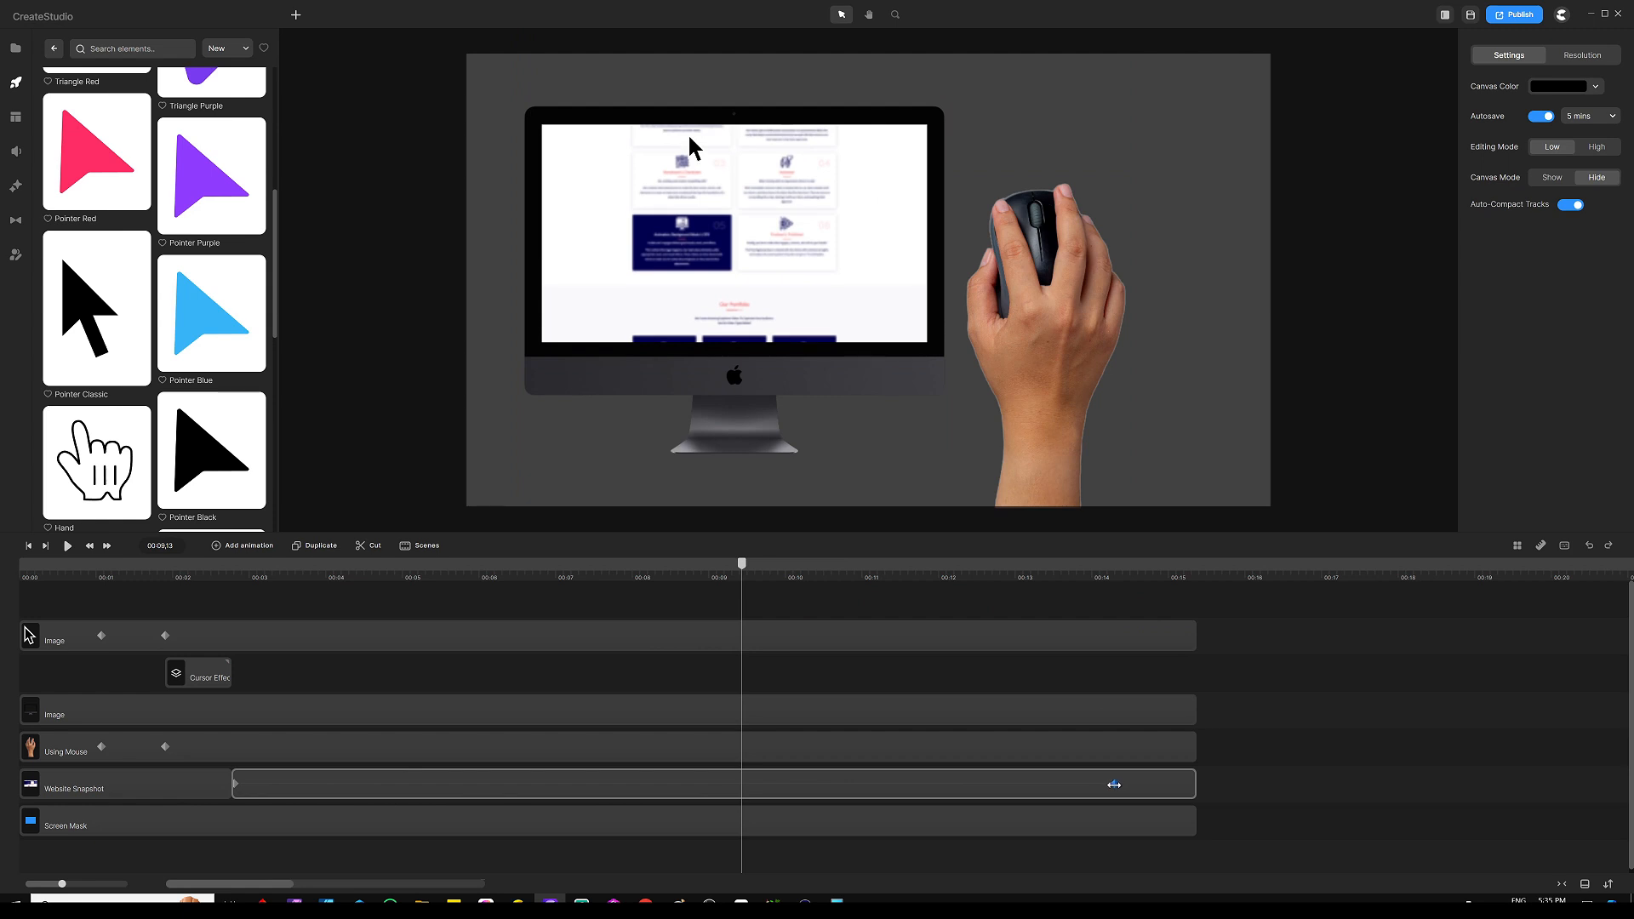
left_click(1114, 785)
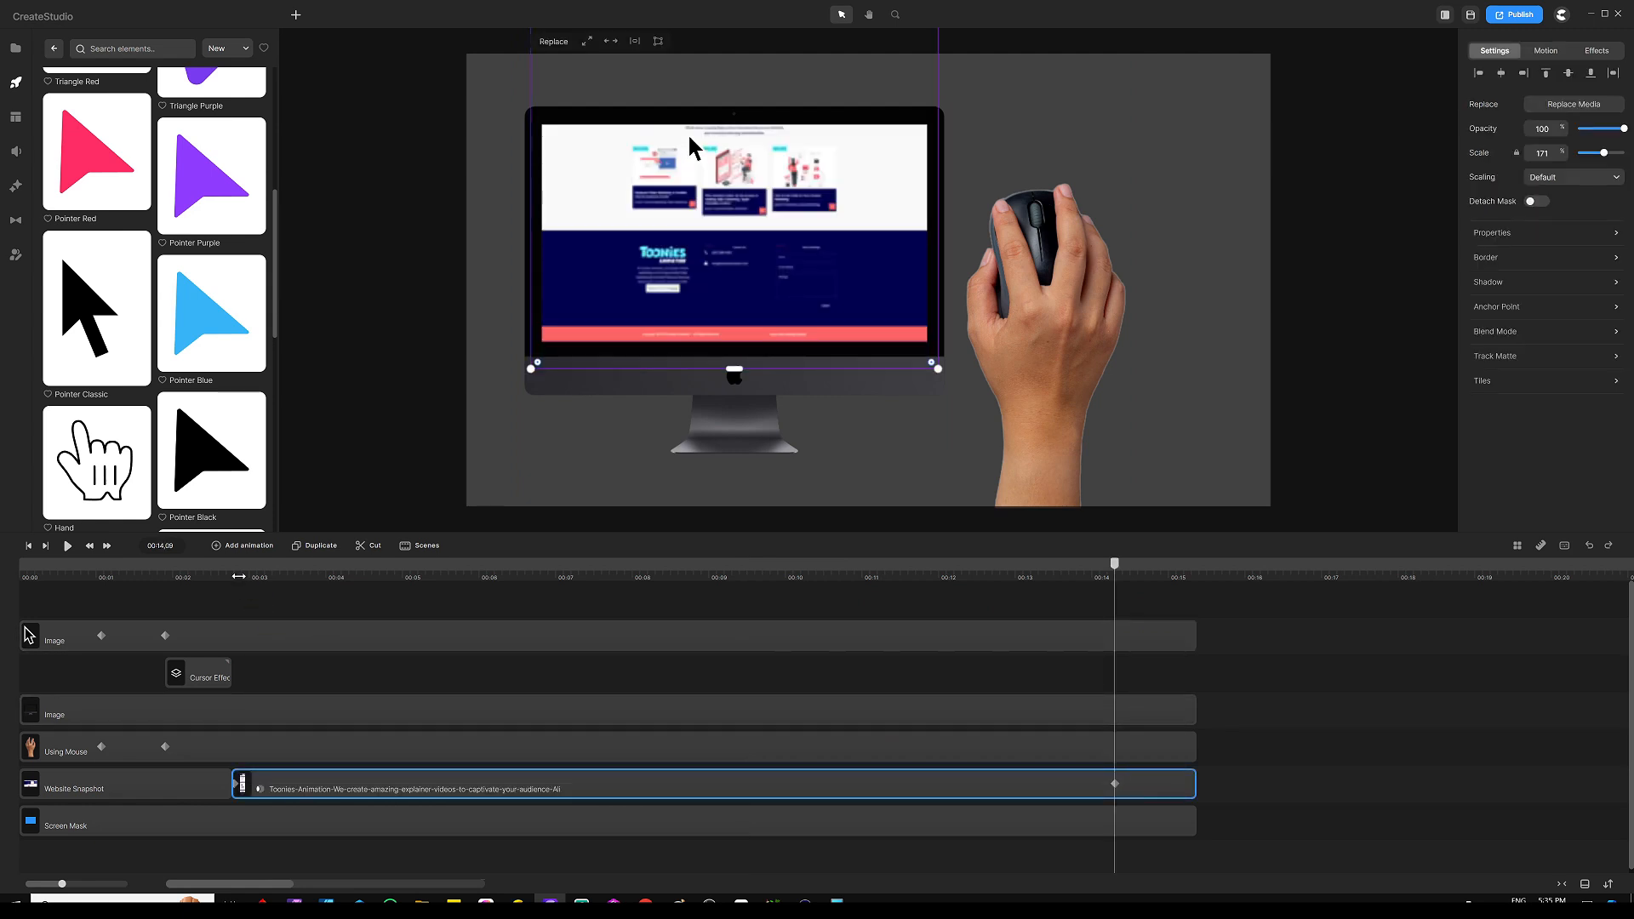
left_click(239, 573)
key("space")
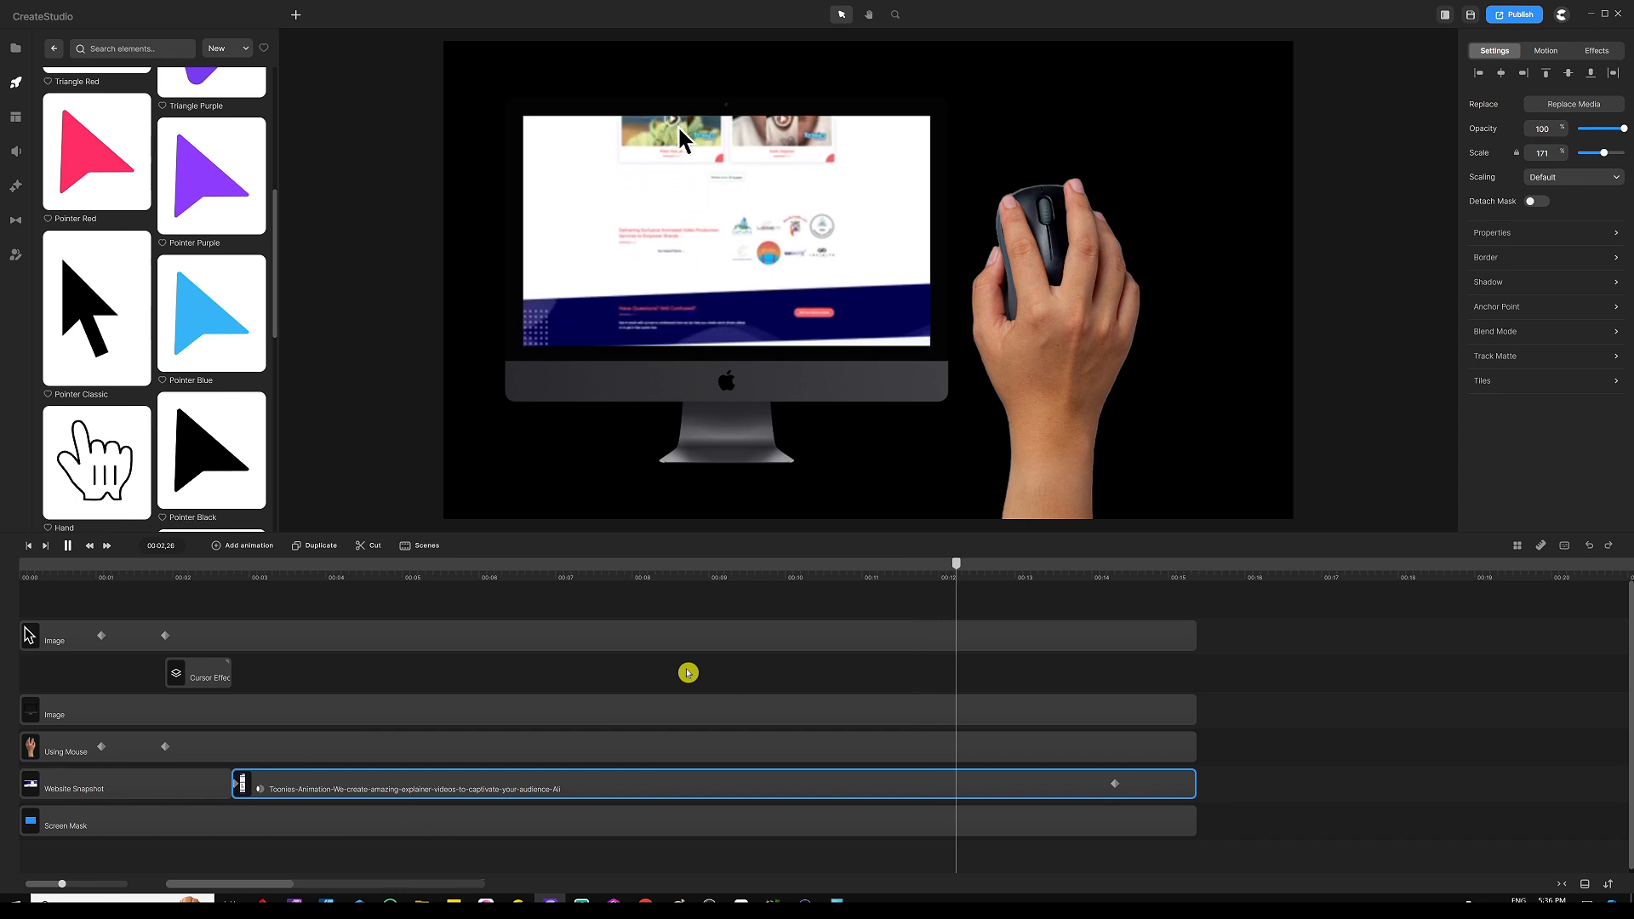
key("space")
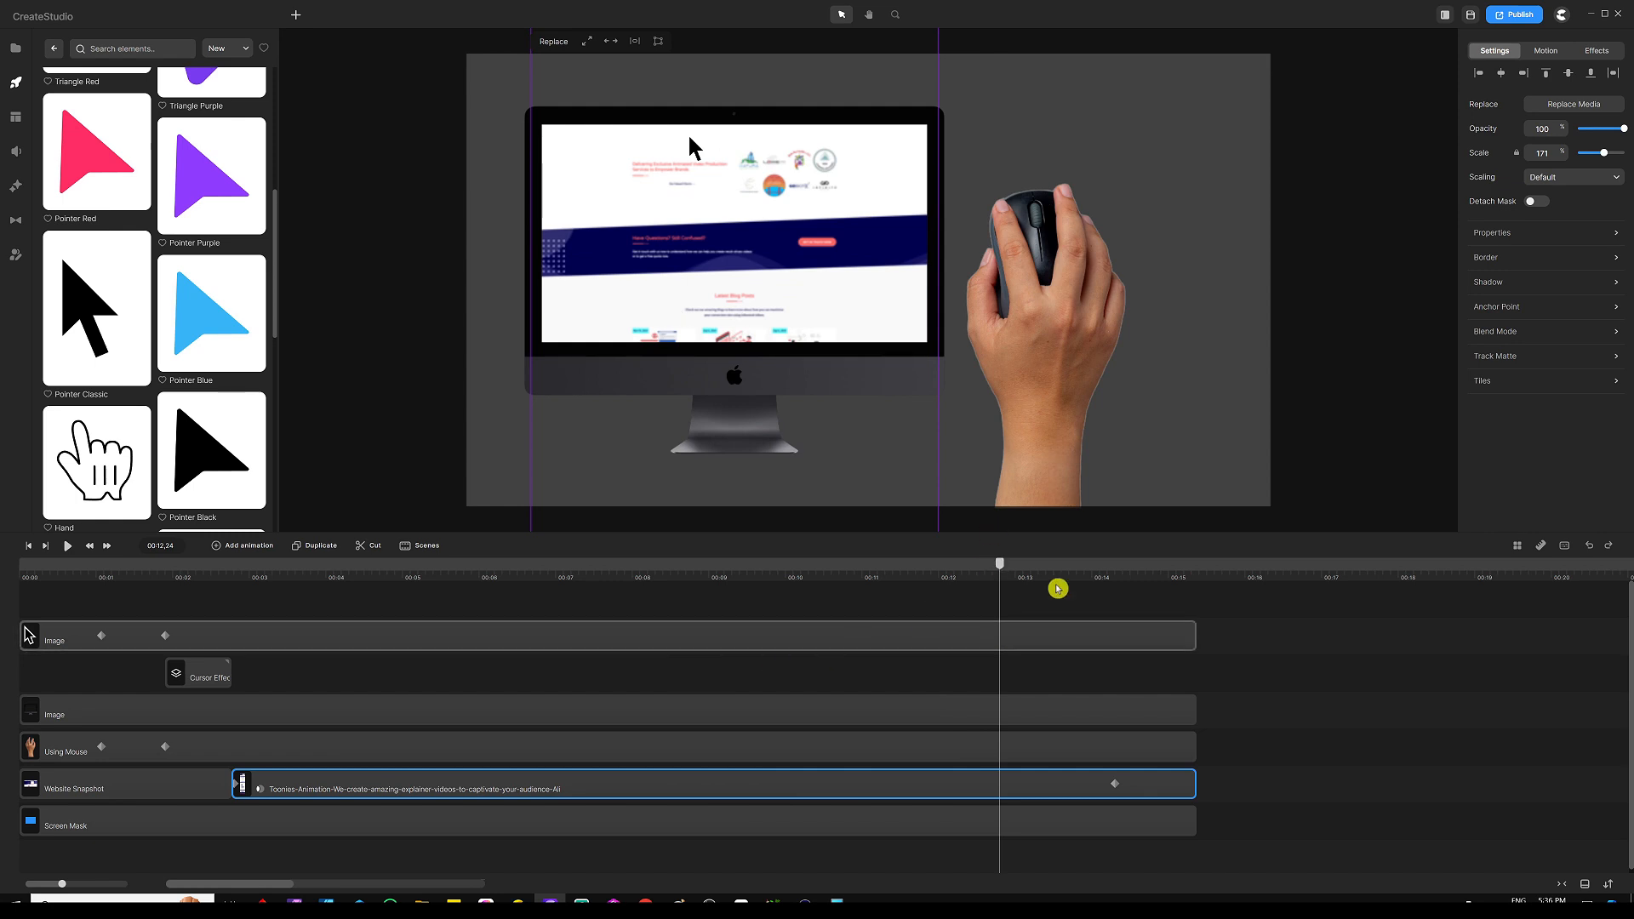
Add a rounded rectangle at 00:02,24, round its corners fully and narrow it to a thin vertical bar
left_click_drag(1001, 565, 238, 595)
left_click(279, 600)
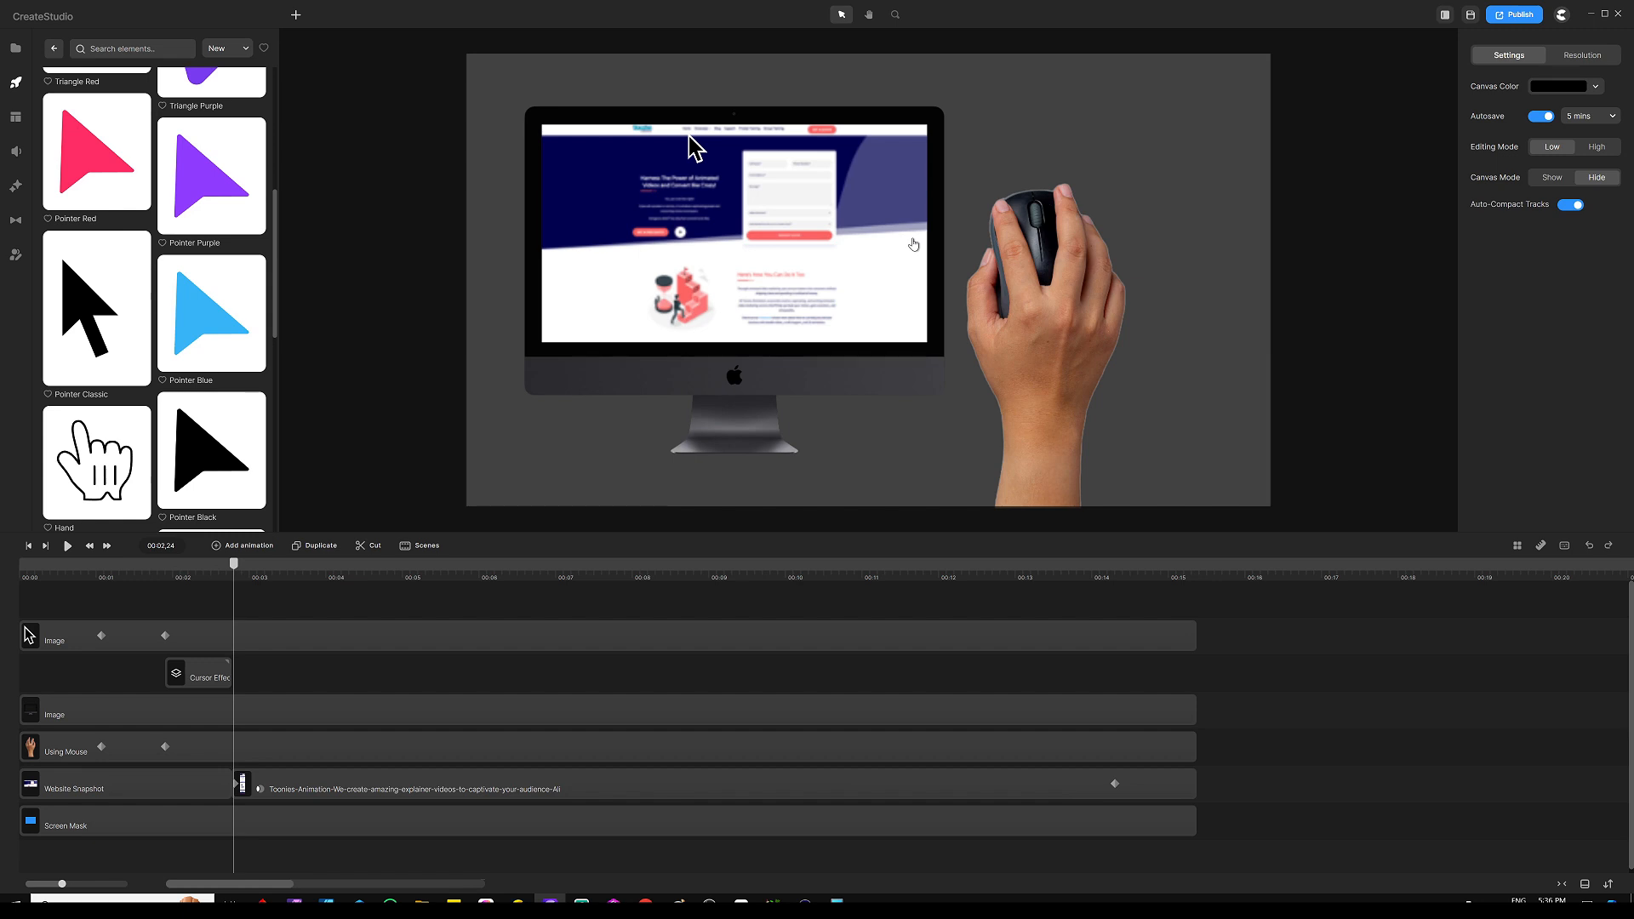
key("r")
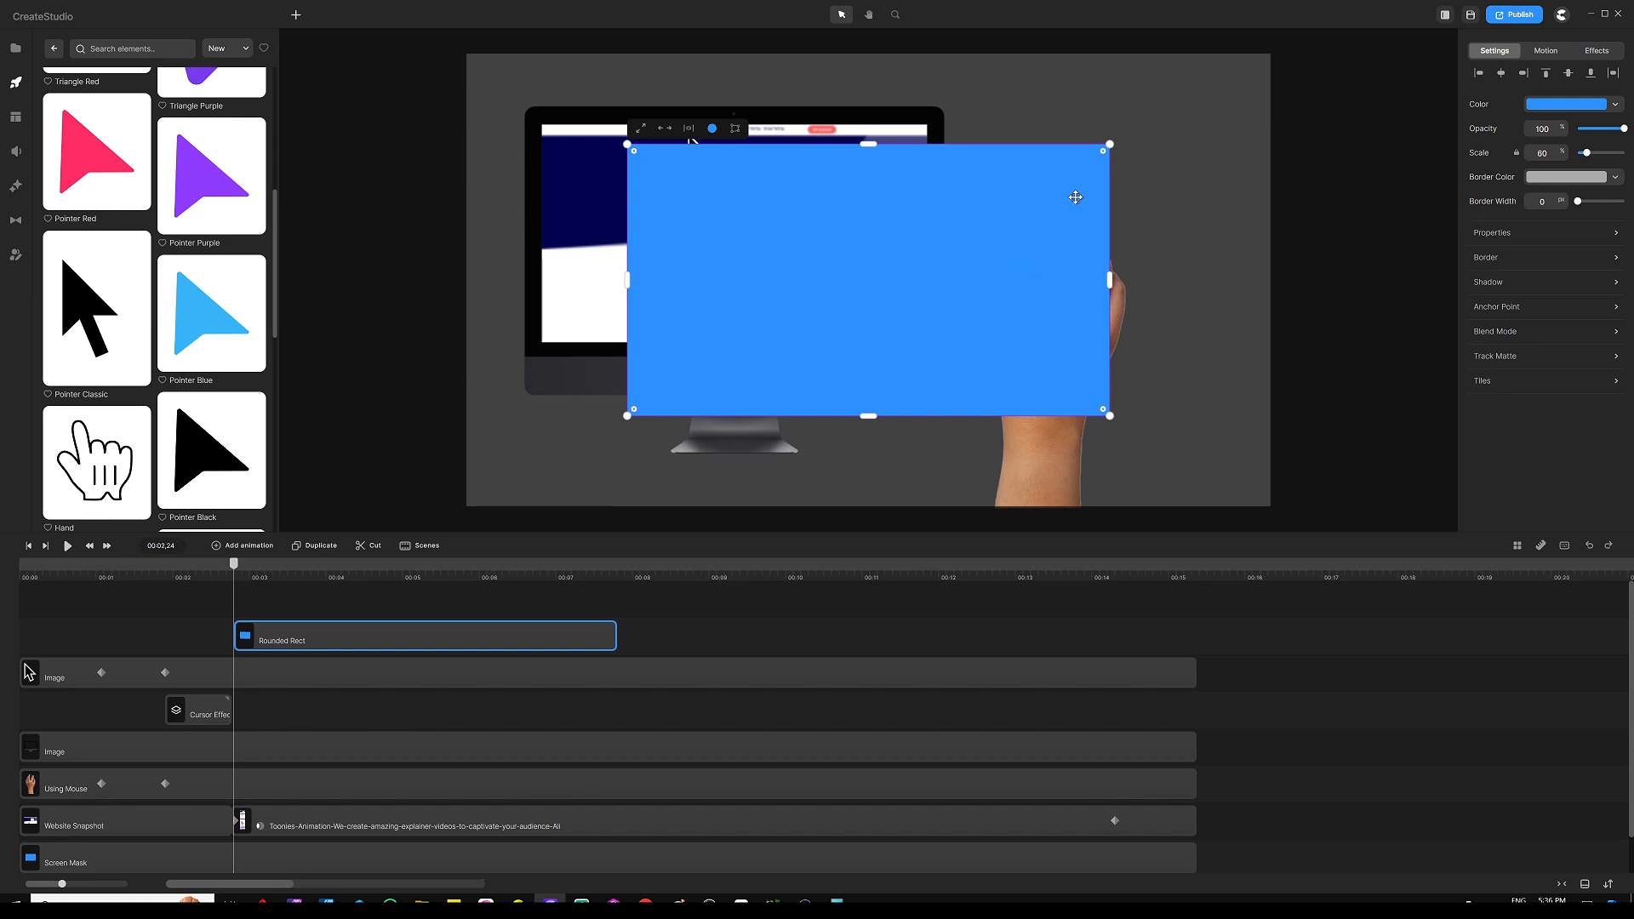
left_click_drag(1103, 151, 973, 280)
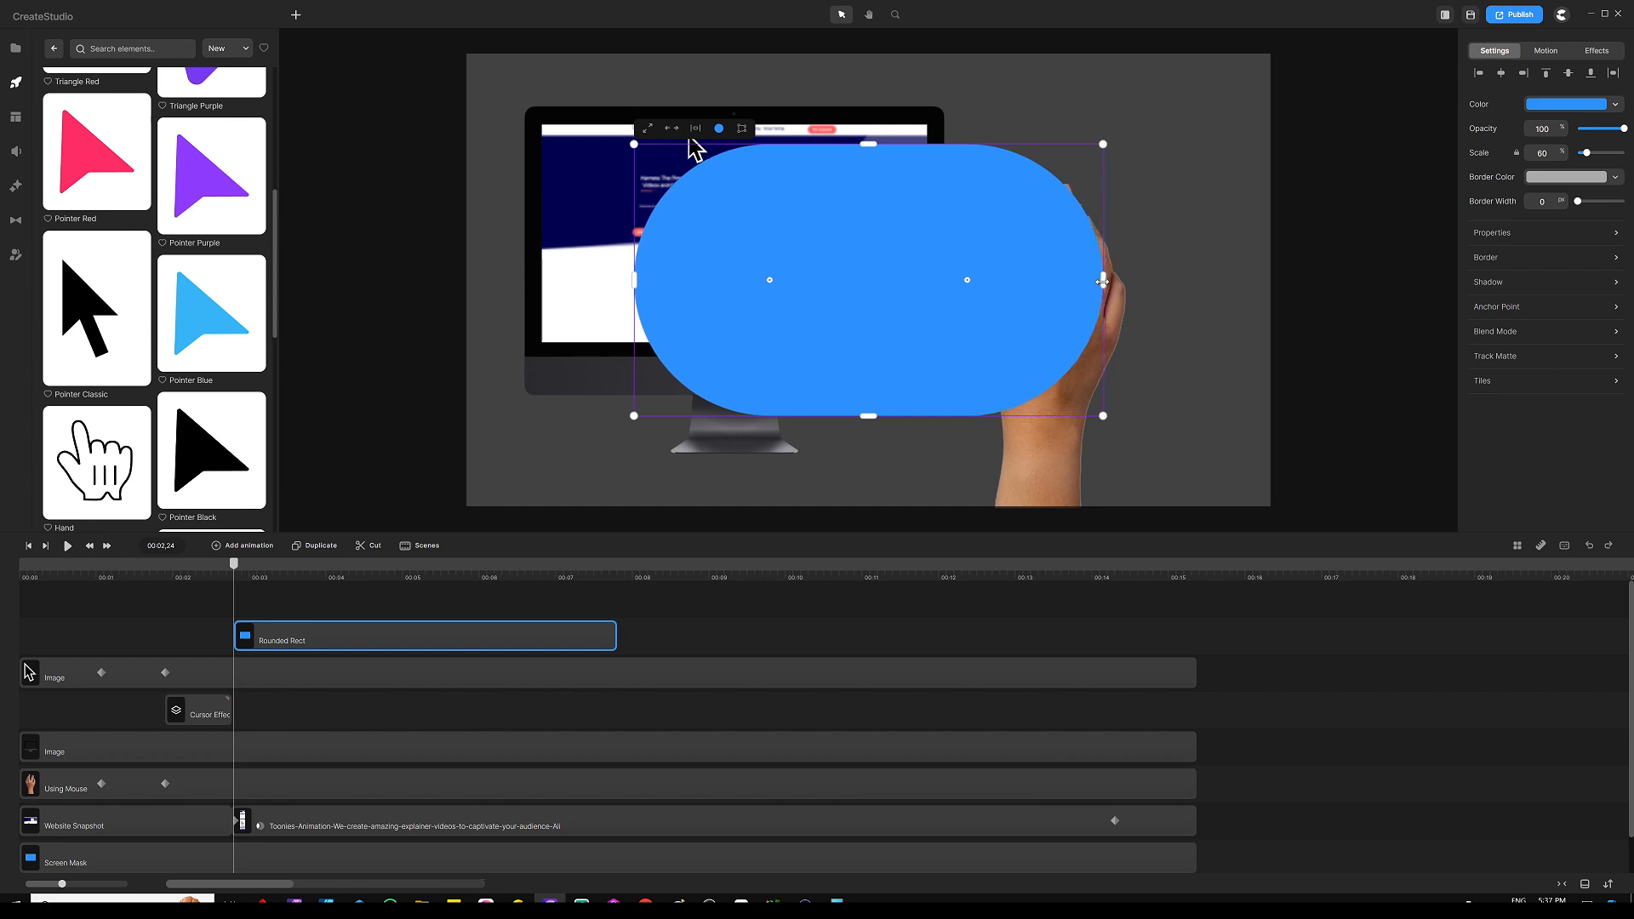
left_click_drag(1111, 280, 874, 295)
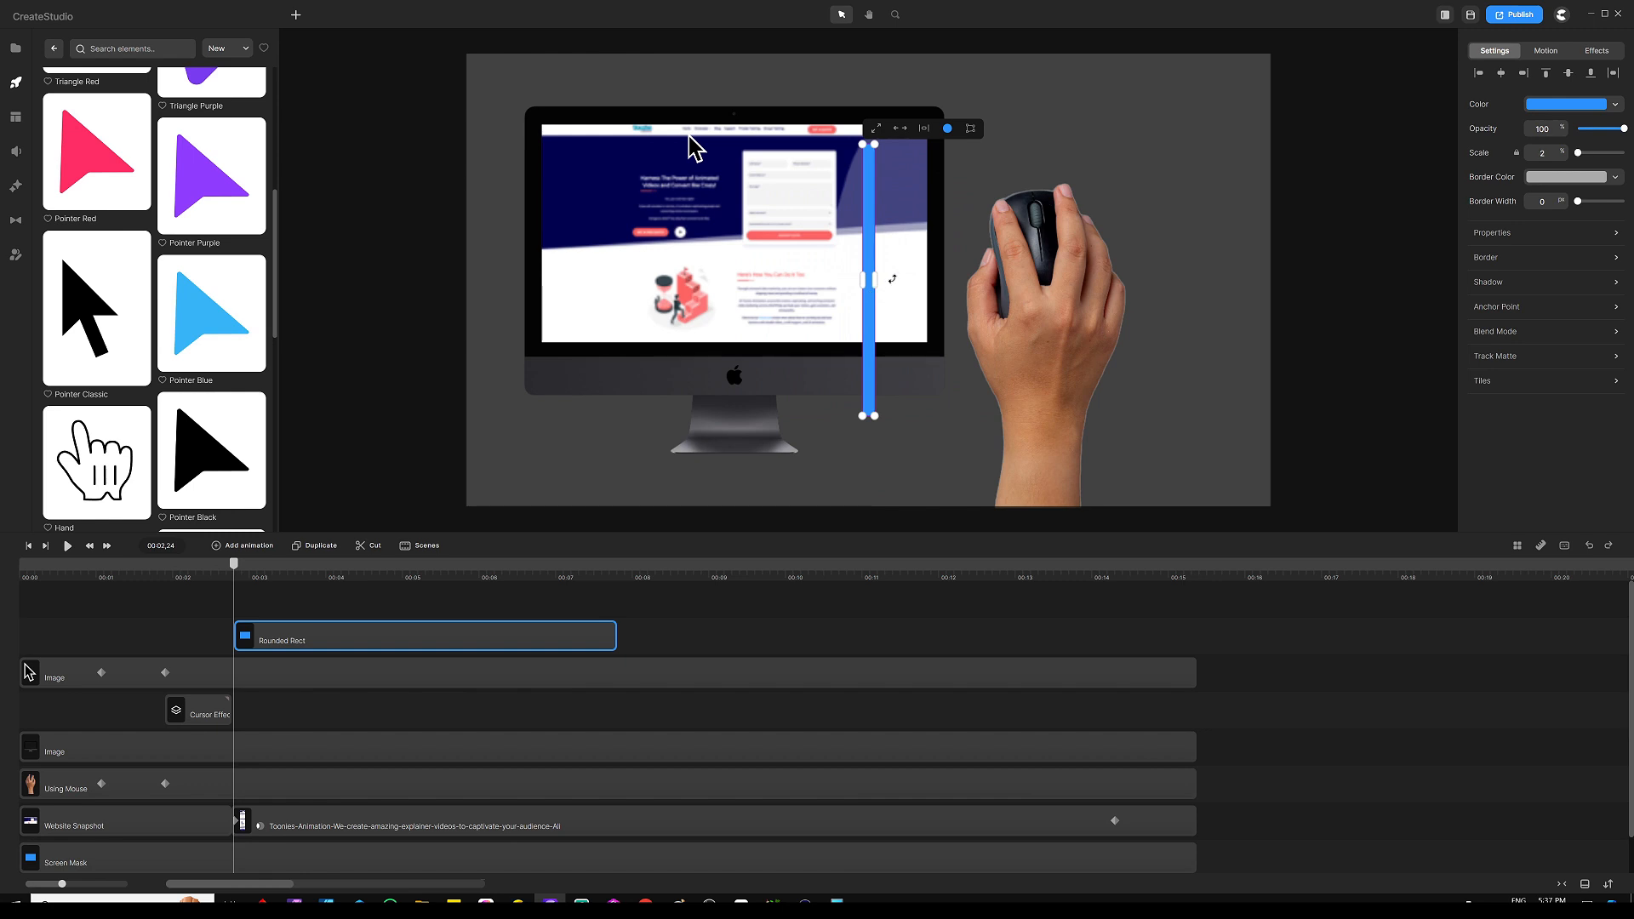
Fill the vertical bar with grey 666666 and shorten it to a small scrollbar handle
left_click(1536, 108)
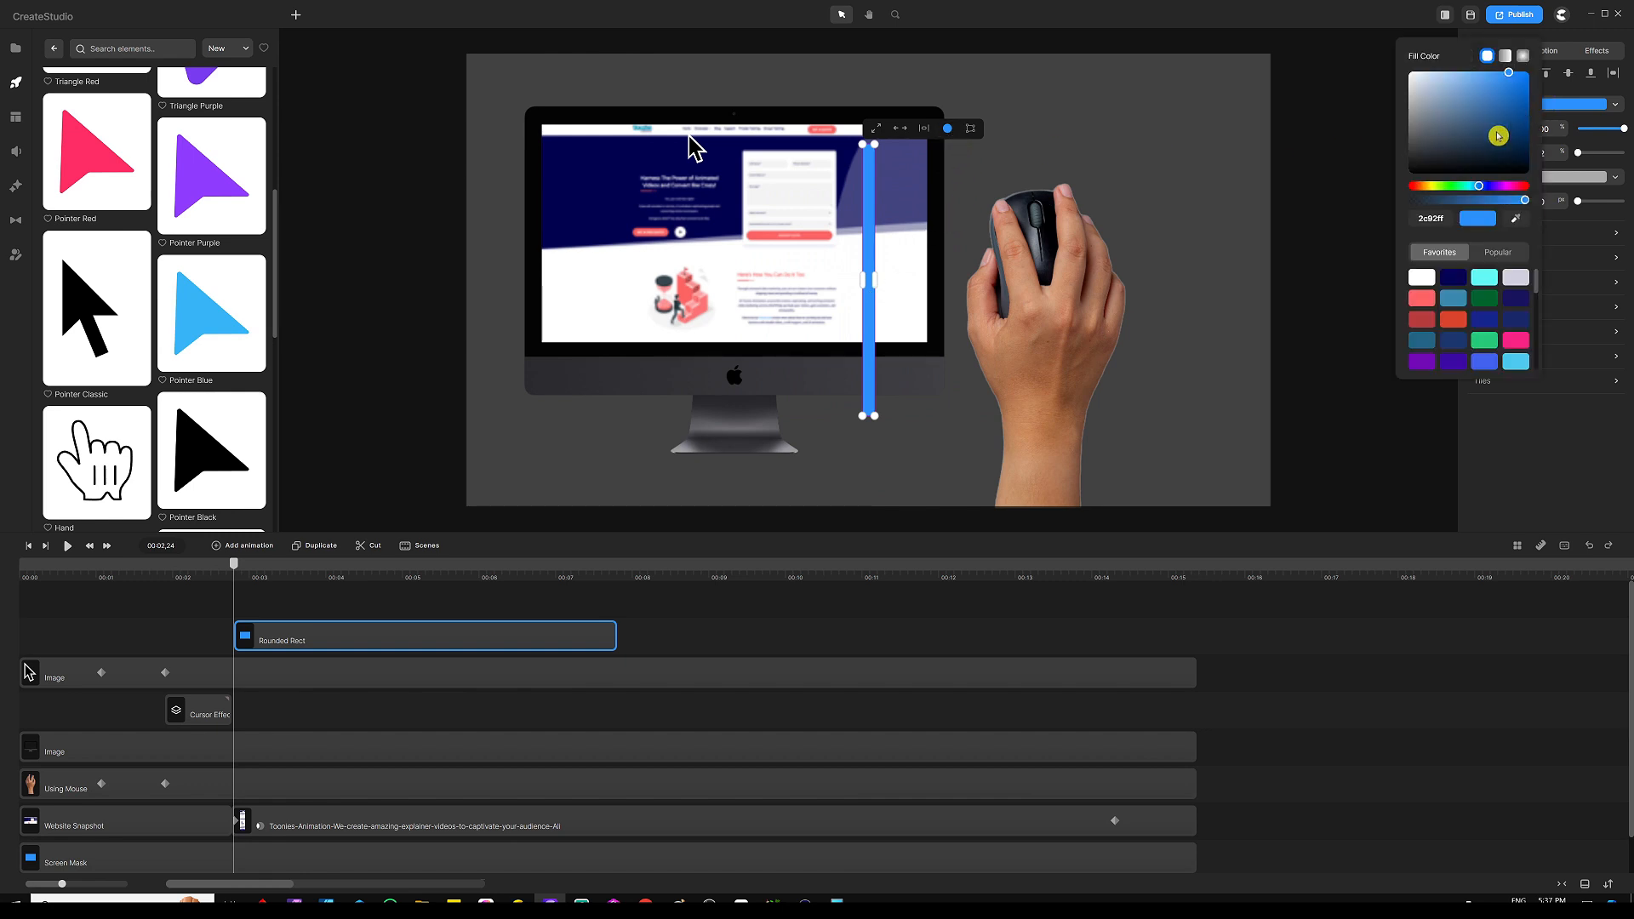
left_click_drag(1420, 138, 1403, 134)
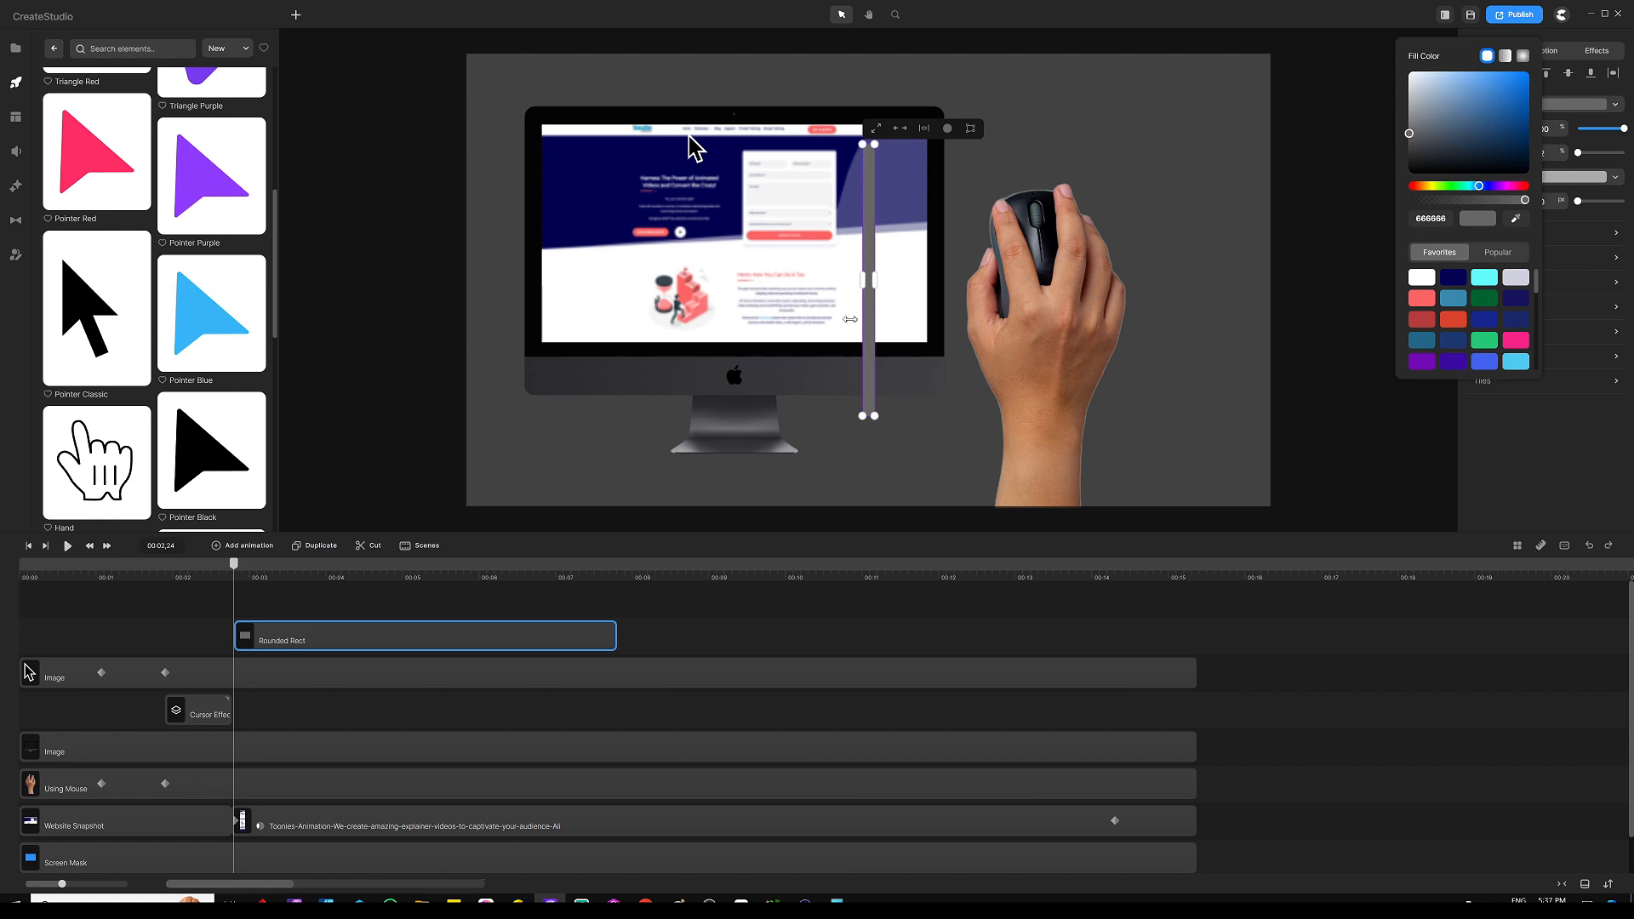
scroll(869, 373, "up", 5)
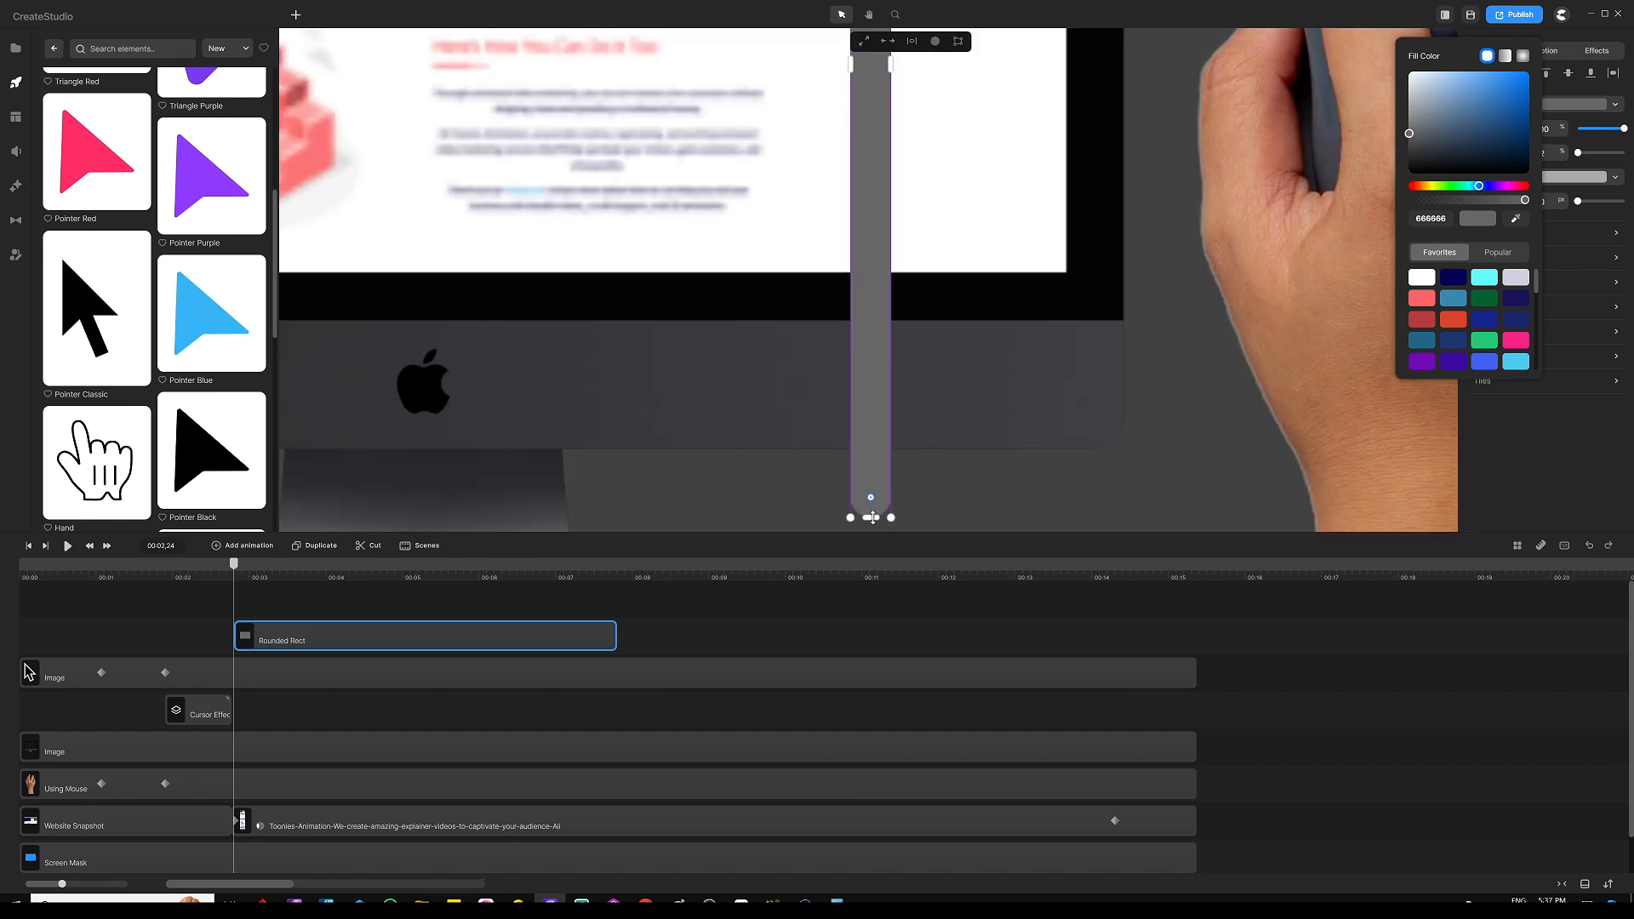
left_click_drag(872, 517, 870, 167)
scroll(925, 384, "down", 5)
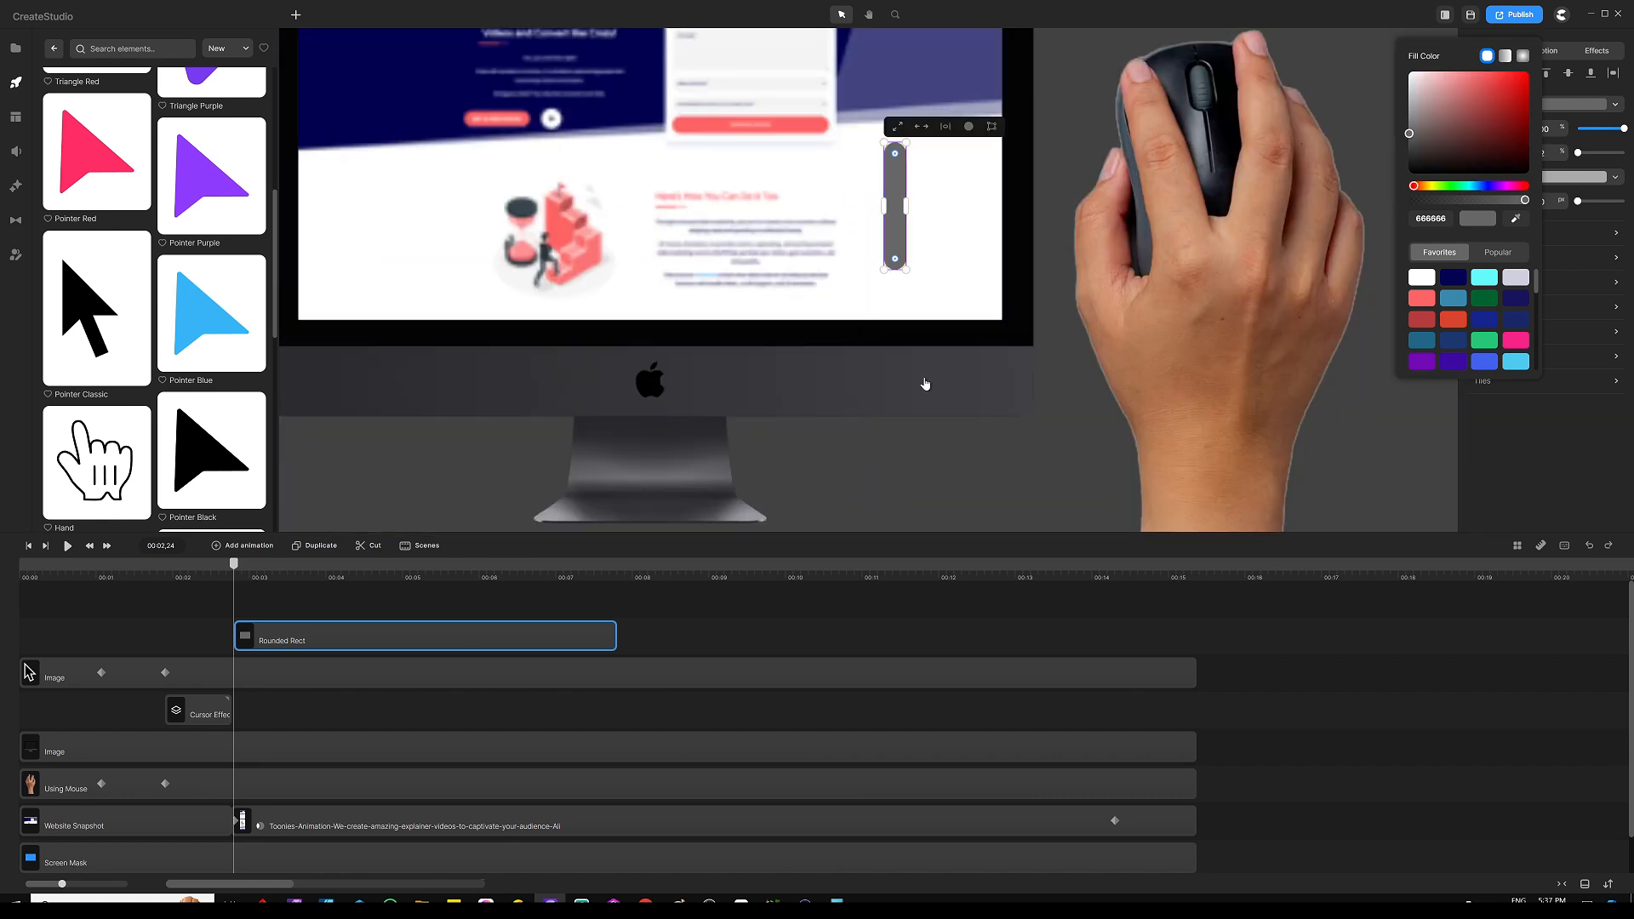
Narrow the grey scrollbar handle to roughly half its width
scroll(925, 383, "down", 3)
scroll(926, 281, "up", 3)
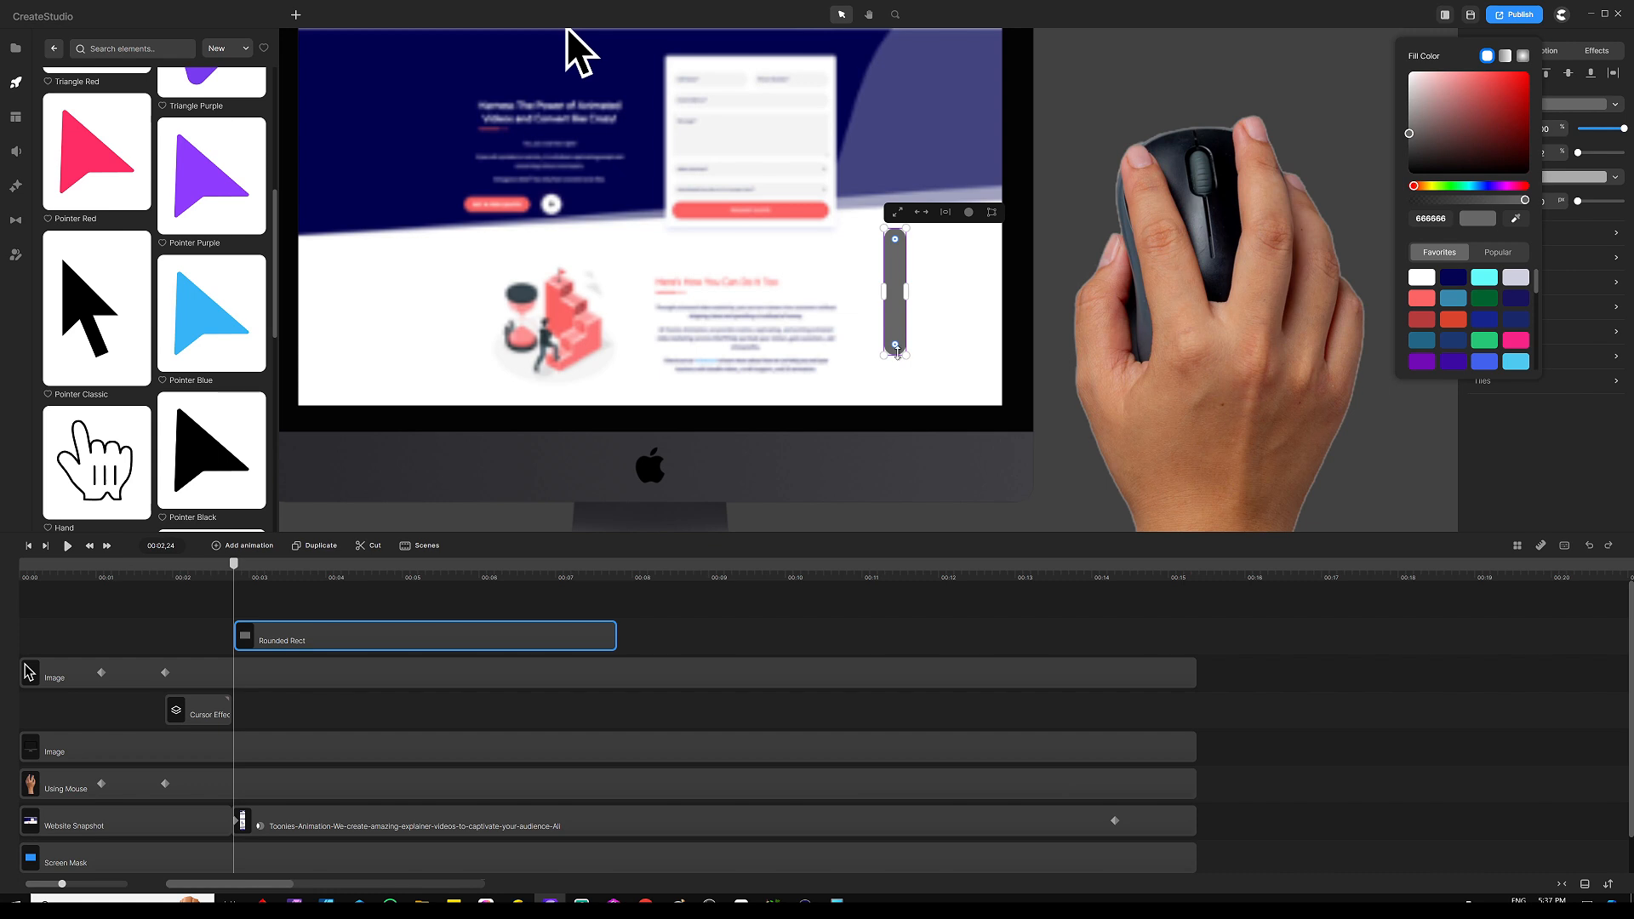
scroll(894, 356, "up", 6)
left_click_drag(899, 379, 919, 257)
scroll(905, 320, "down", 5)
scroll(925, 275, "up", 3)
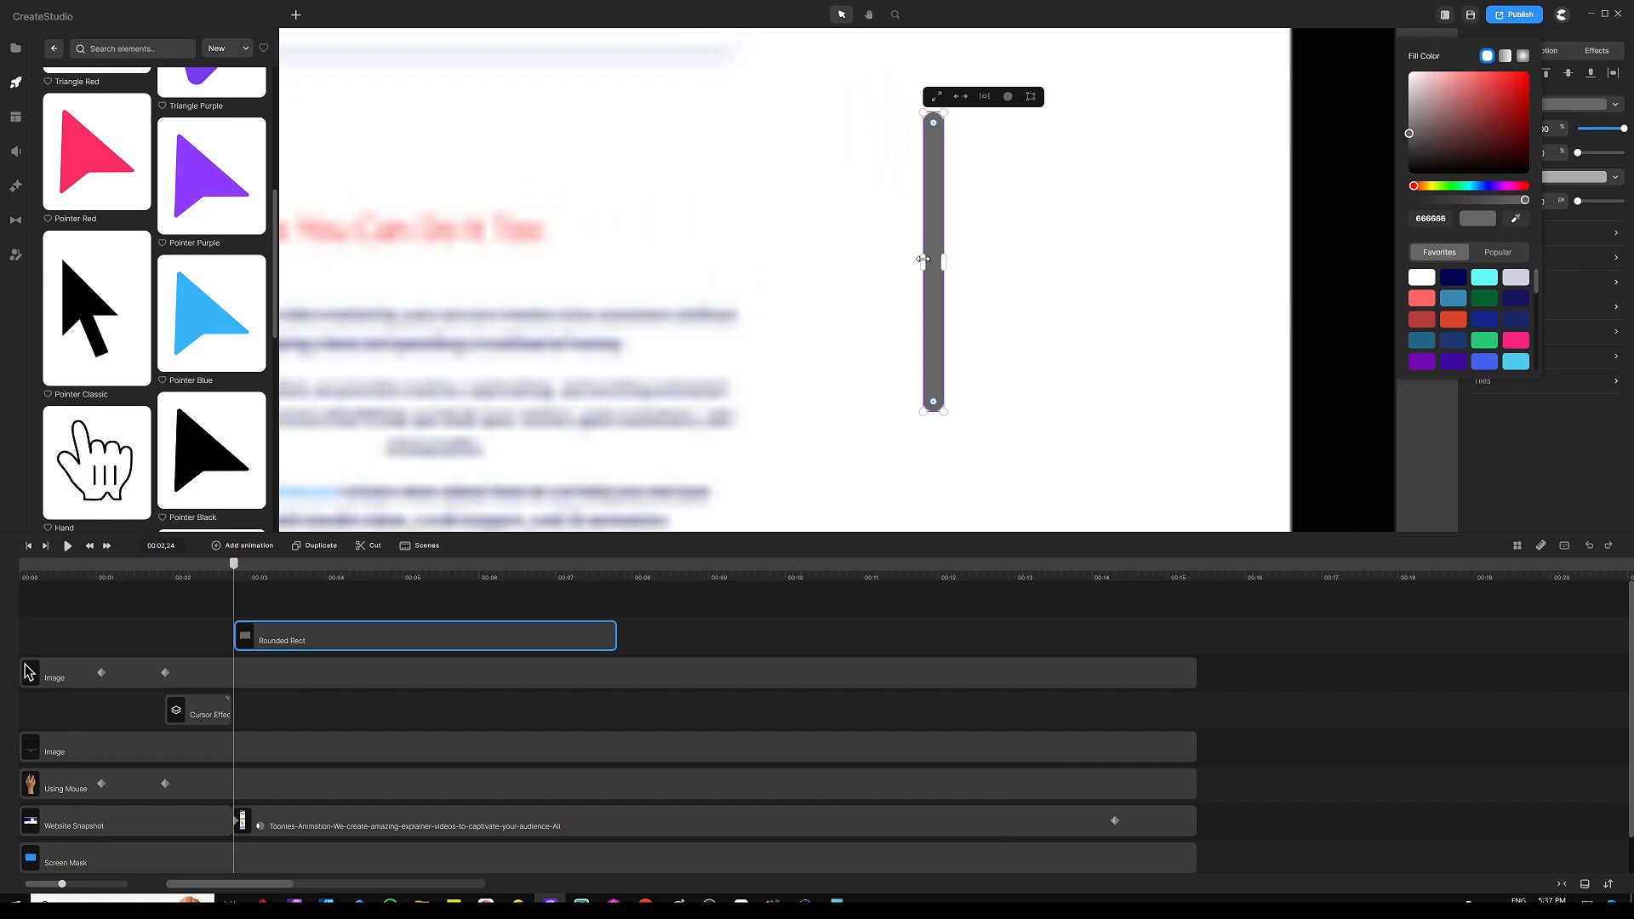
scroll(922, 259, "down", 3)
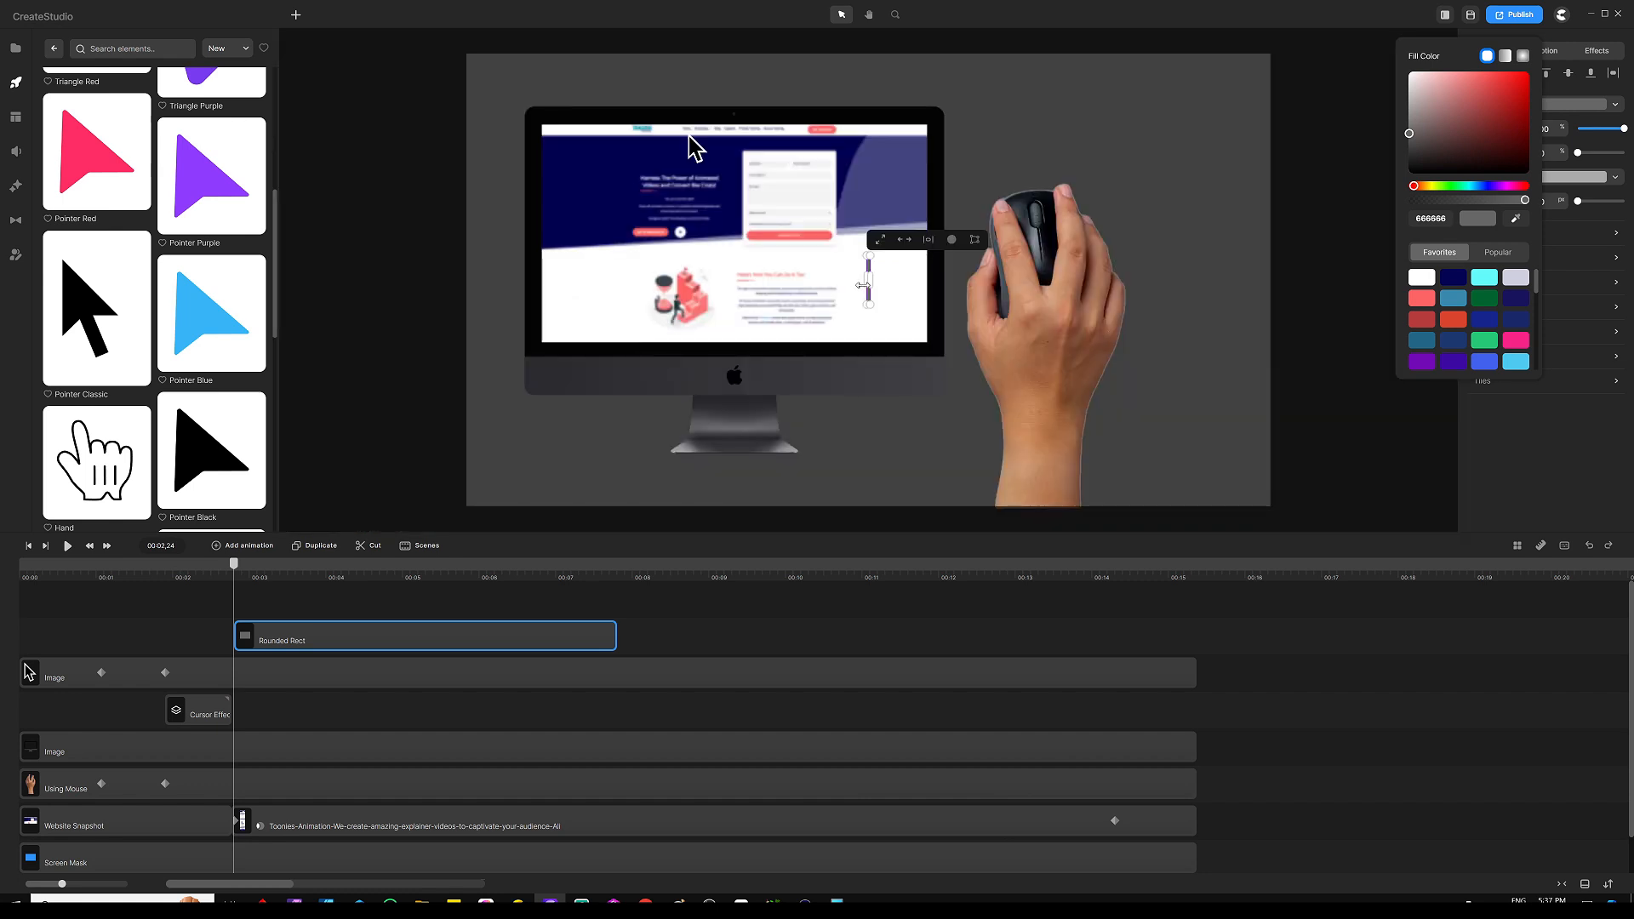
Move the scrollbar handle up and right to the upper right edge of the website inside the iMac screen
key("shift+Up")
key("shift+Up")
key("shift+Up")
key("shift+Up")
key("shift+Up")
key("shift+Up")
key("shift+Up")
key("shift+Up")
key("shift+Up")
key("shift+Up")
key("shift+Up")
key("shift+Up")
key("shift+Up")
key("shift+Up")
key("shift+Up")
key("shift+Up")
key("shift+Up")
key("shift+Up")
key("shift+Up")
key("shift+Up")
key("shift+Right")
key("shift+Right")
key("shift+Right")
key("shift+Right")
key("shift+Right")
key("shift+Right")
key("shift+Right")
key("shift+Right")
key("shift+Right")
key("shift+Right")
key("shift+Right")
key("shift+Right")
key("shift+Right")
left_click(772, 626)
Nudge the scrollbar handle slightly right so it sits flush against the website's right edge
scroll(912, 161, "up", 3)
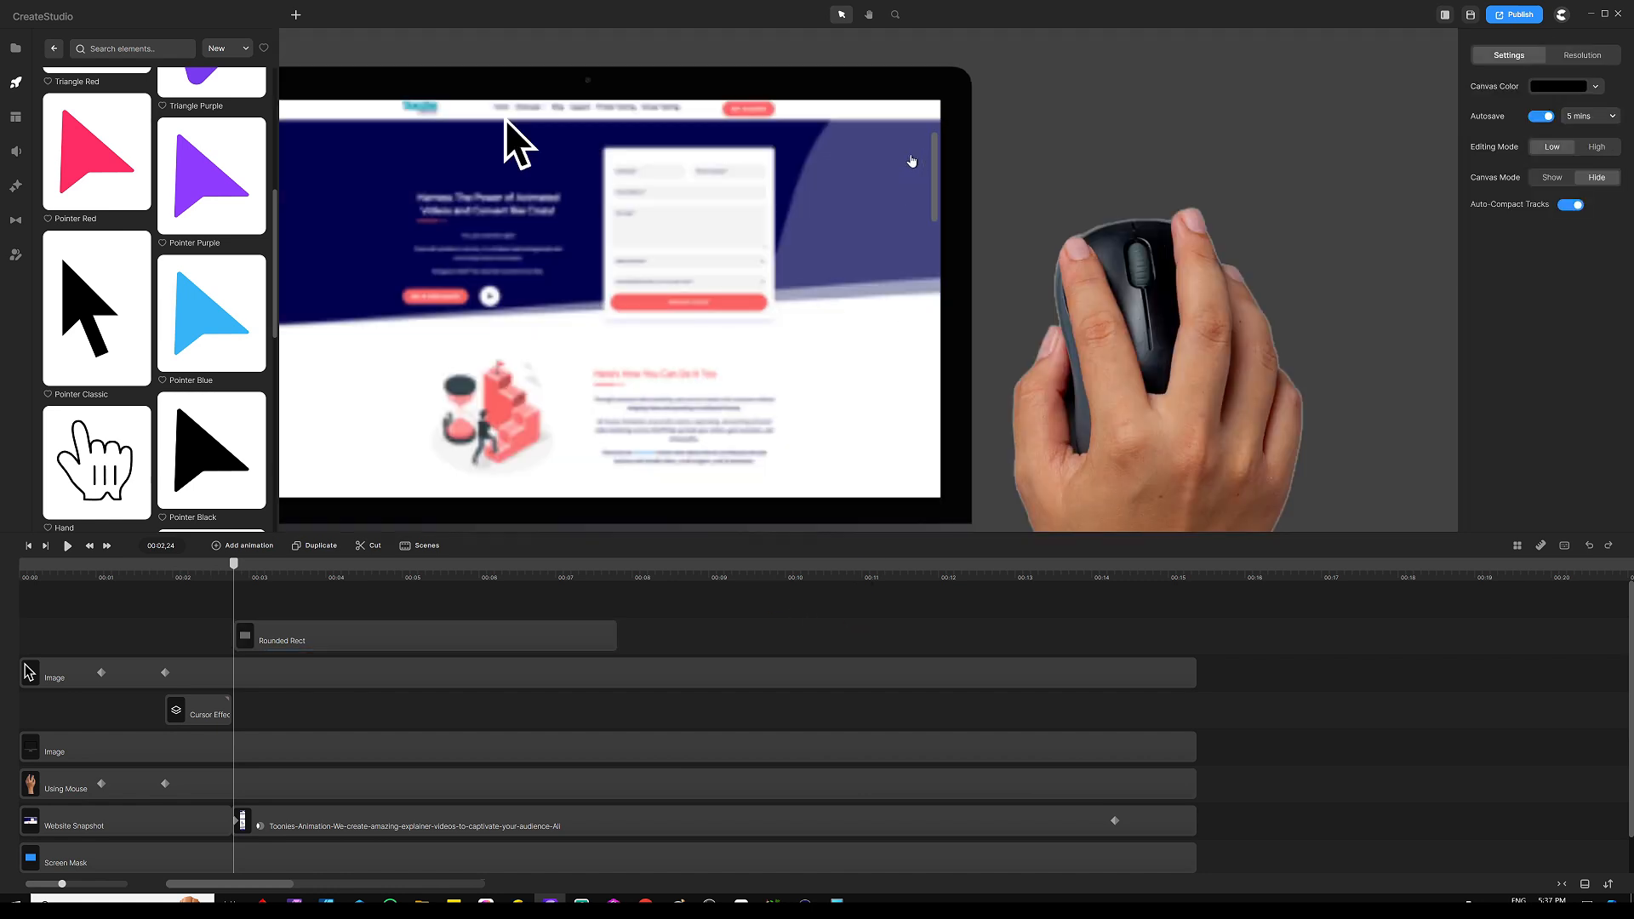
scroll(935, 168, "up", 5)
left_click(935, 169)
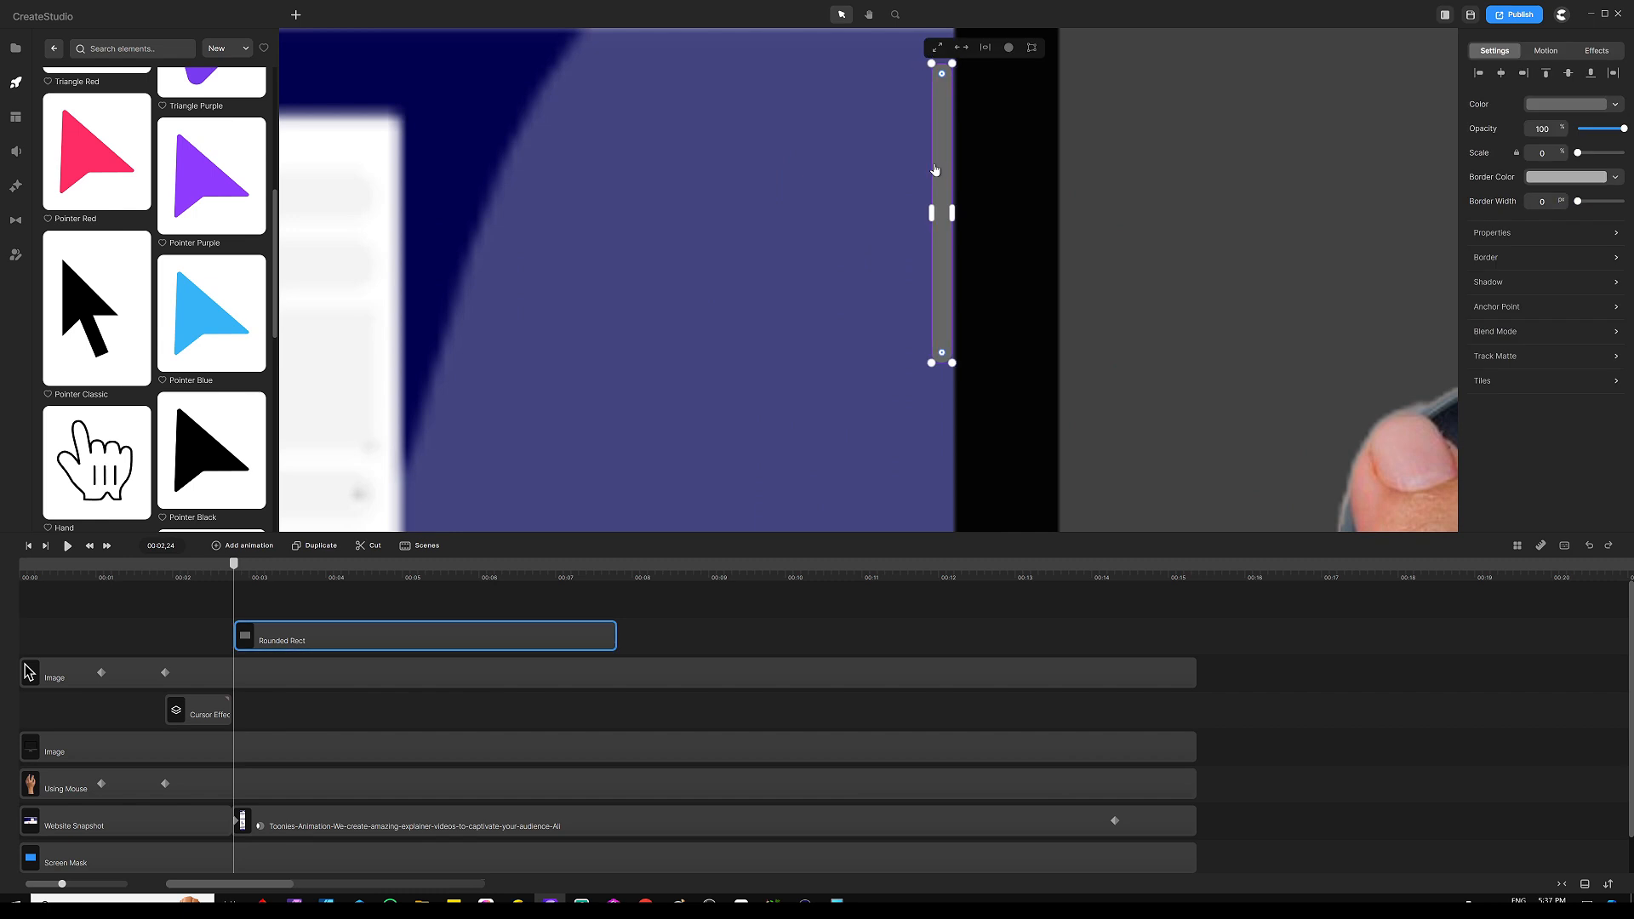
key("Right")
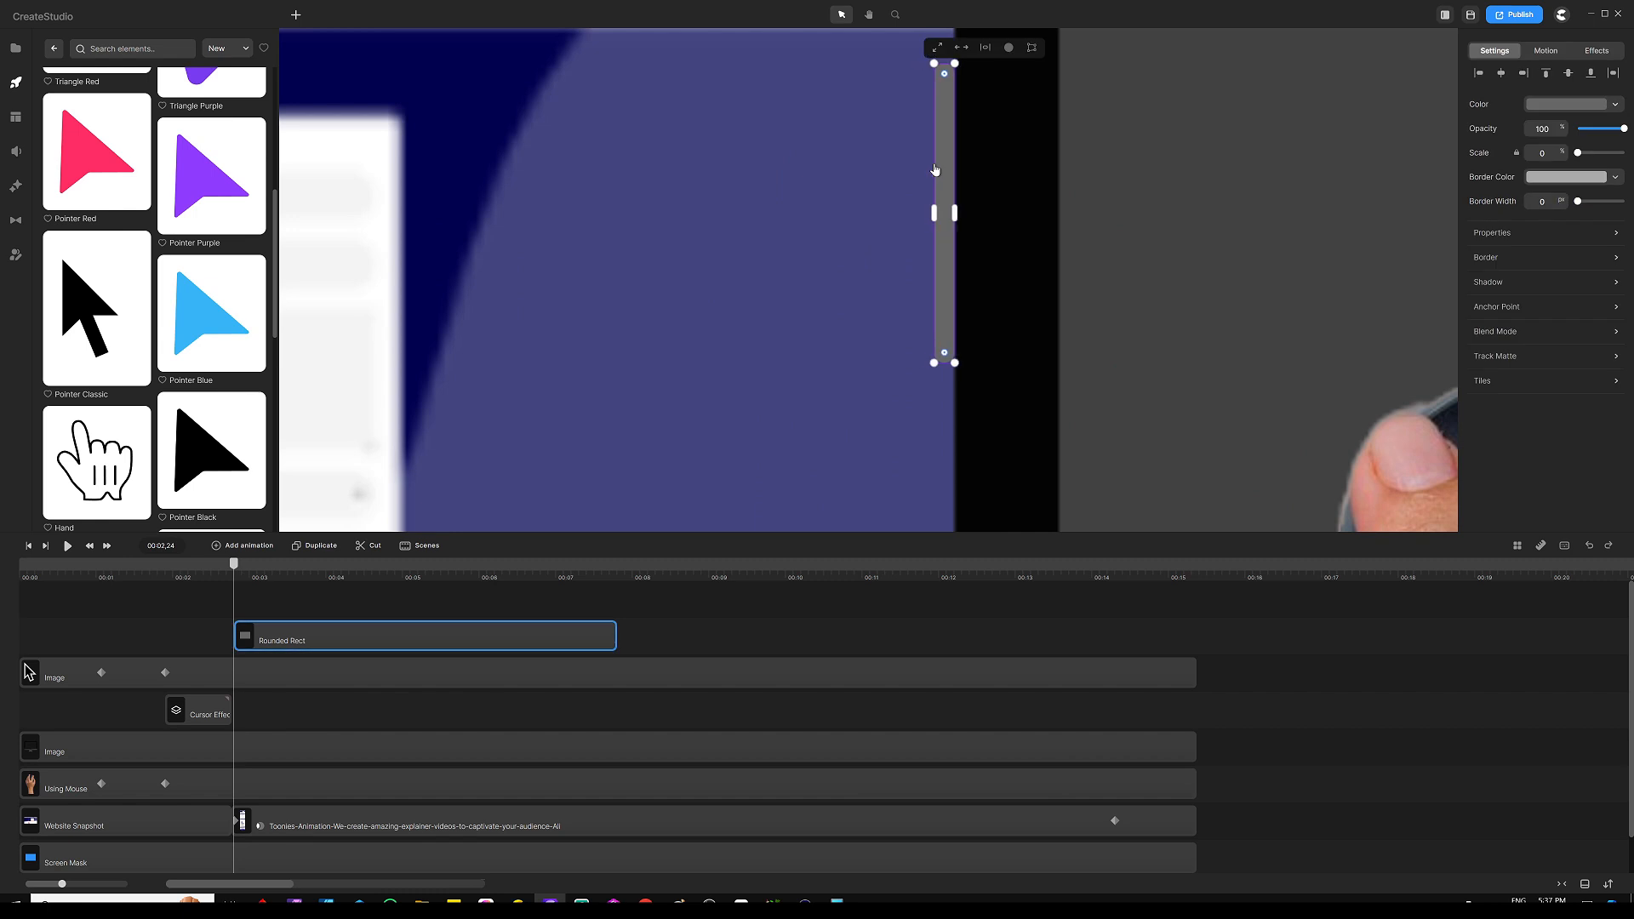
Extend the scrollbar handle's Rounded Rect clip so it ends together with the other layers at about 15 seconds
left_click(841, 620)
key("ctrl+0")
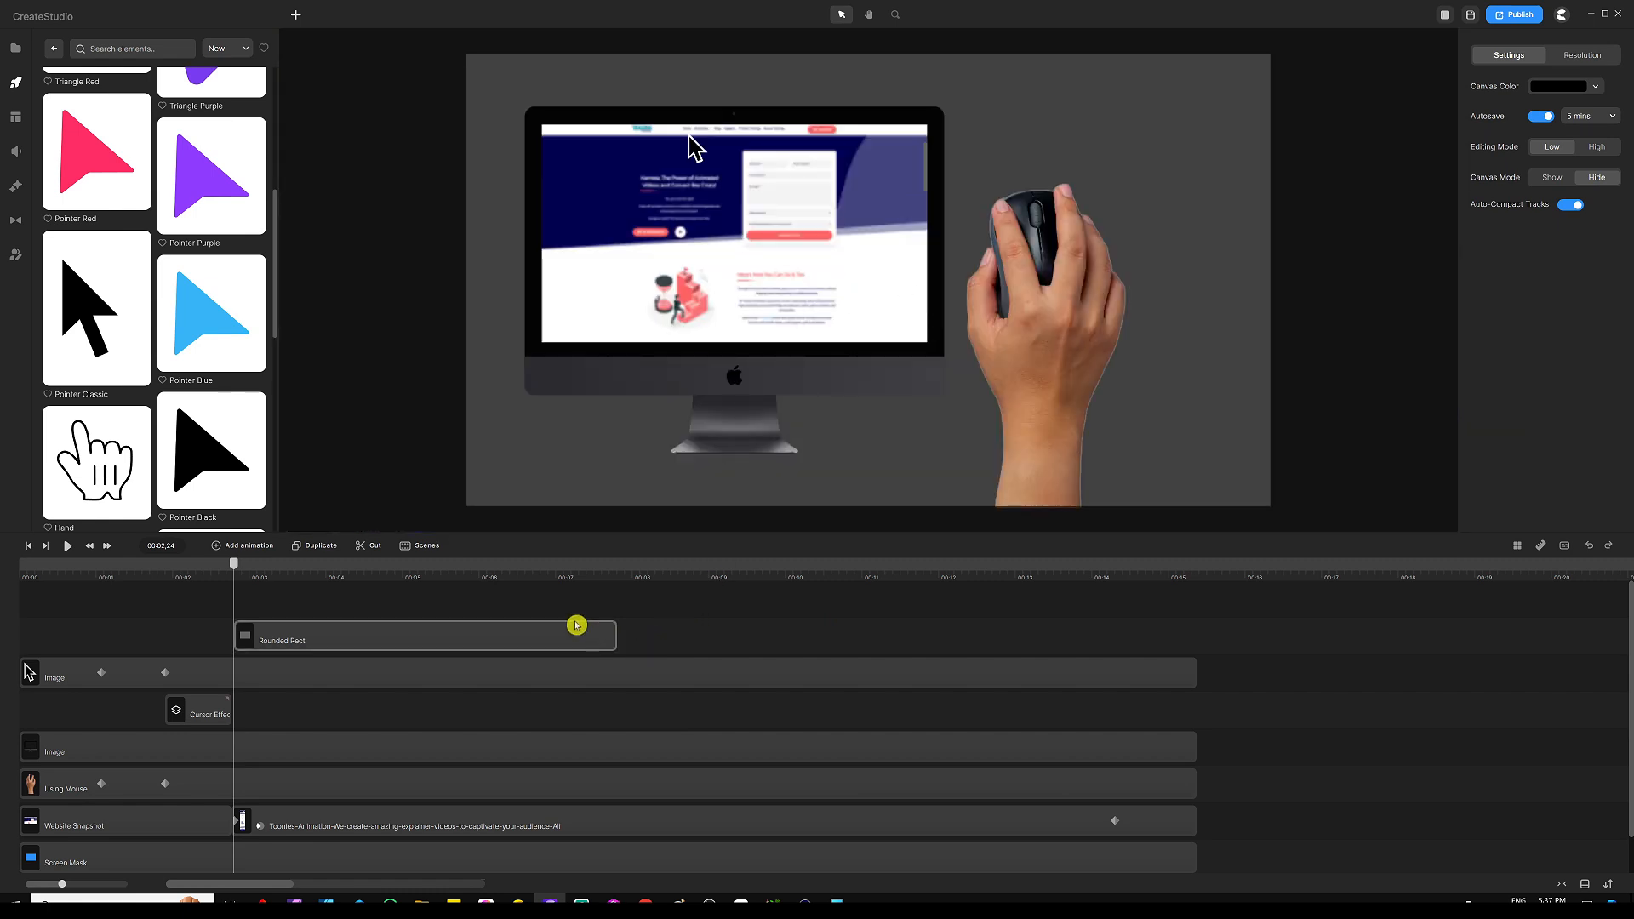
left_click(513, 635)
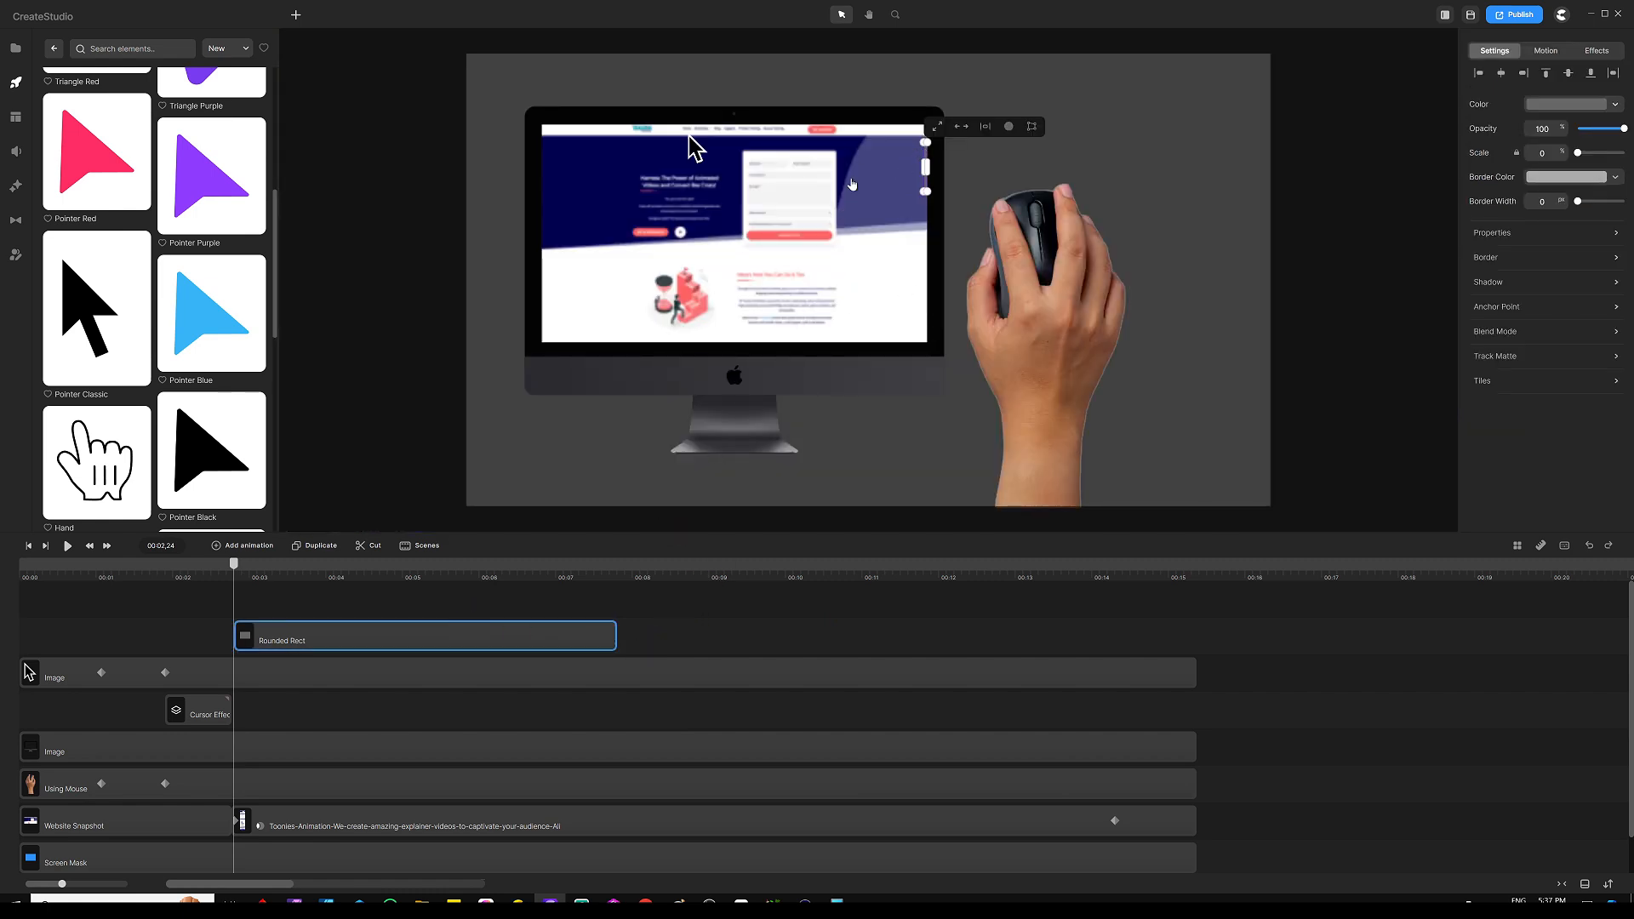
left_click_drag(422, 641, 417, 645)
left_click_drag(613, 640, 1196, 634)
left_click(810, 605)
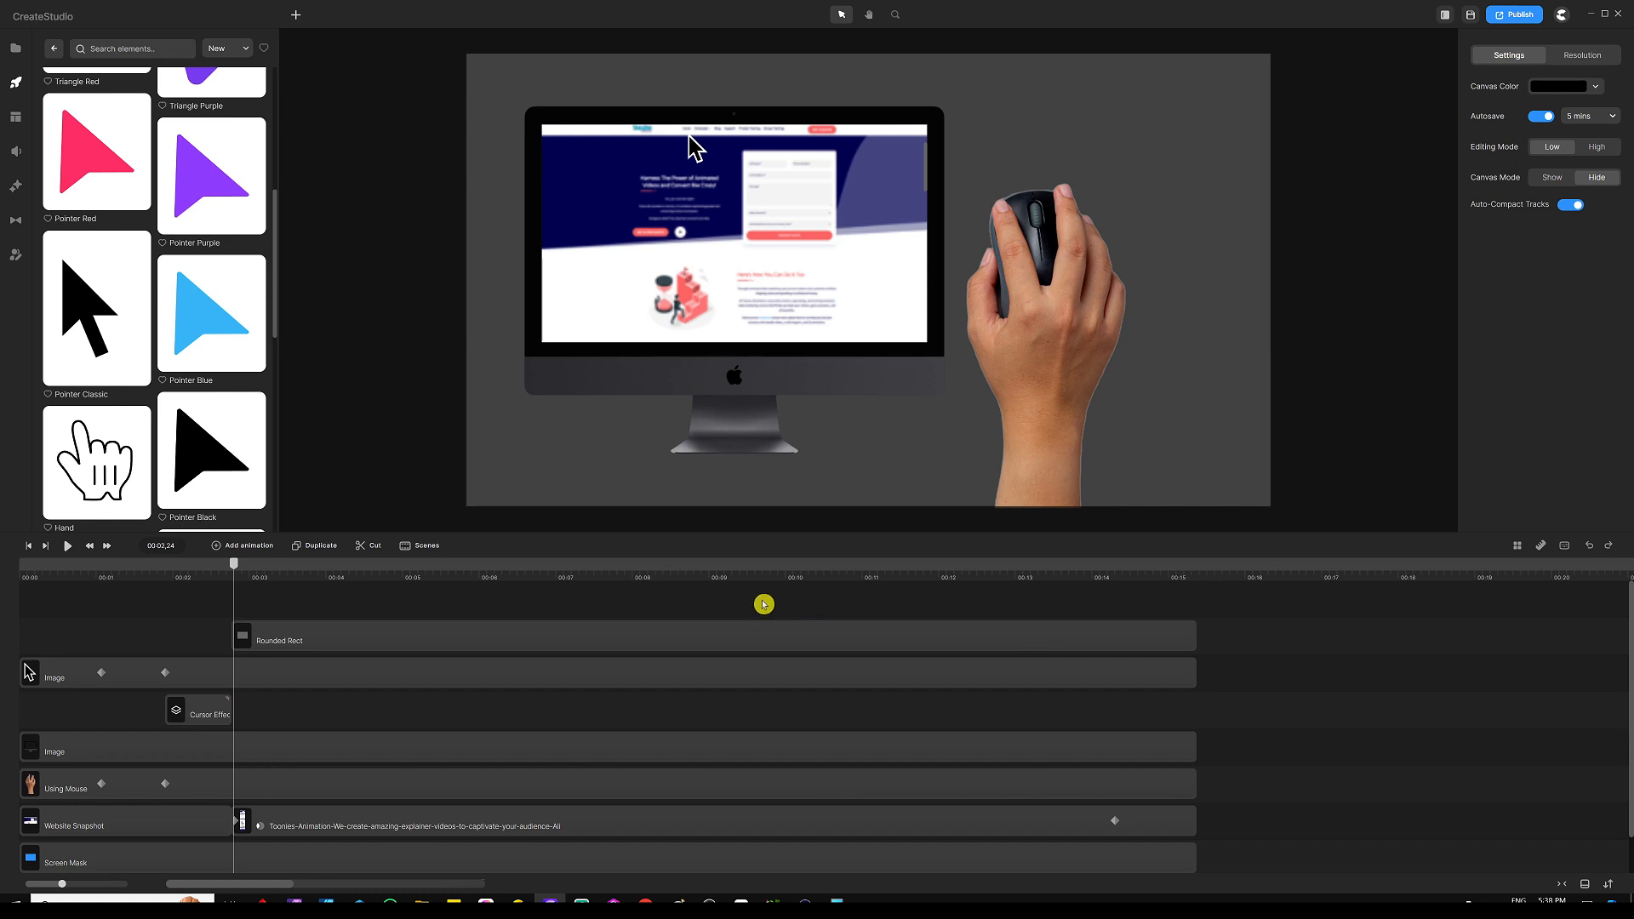
Move the Rounded Rect clip onto the Cursor Effect track, directly after that effect, and save the project
left_click(445, 644)
left_click_drag(440, 663, 441, 719)
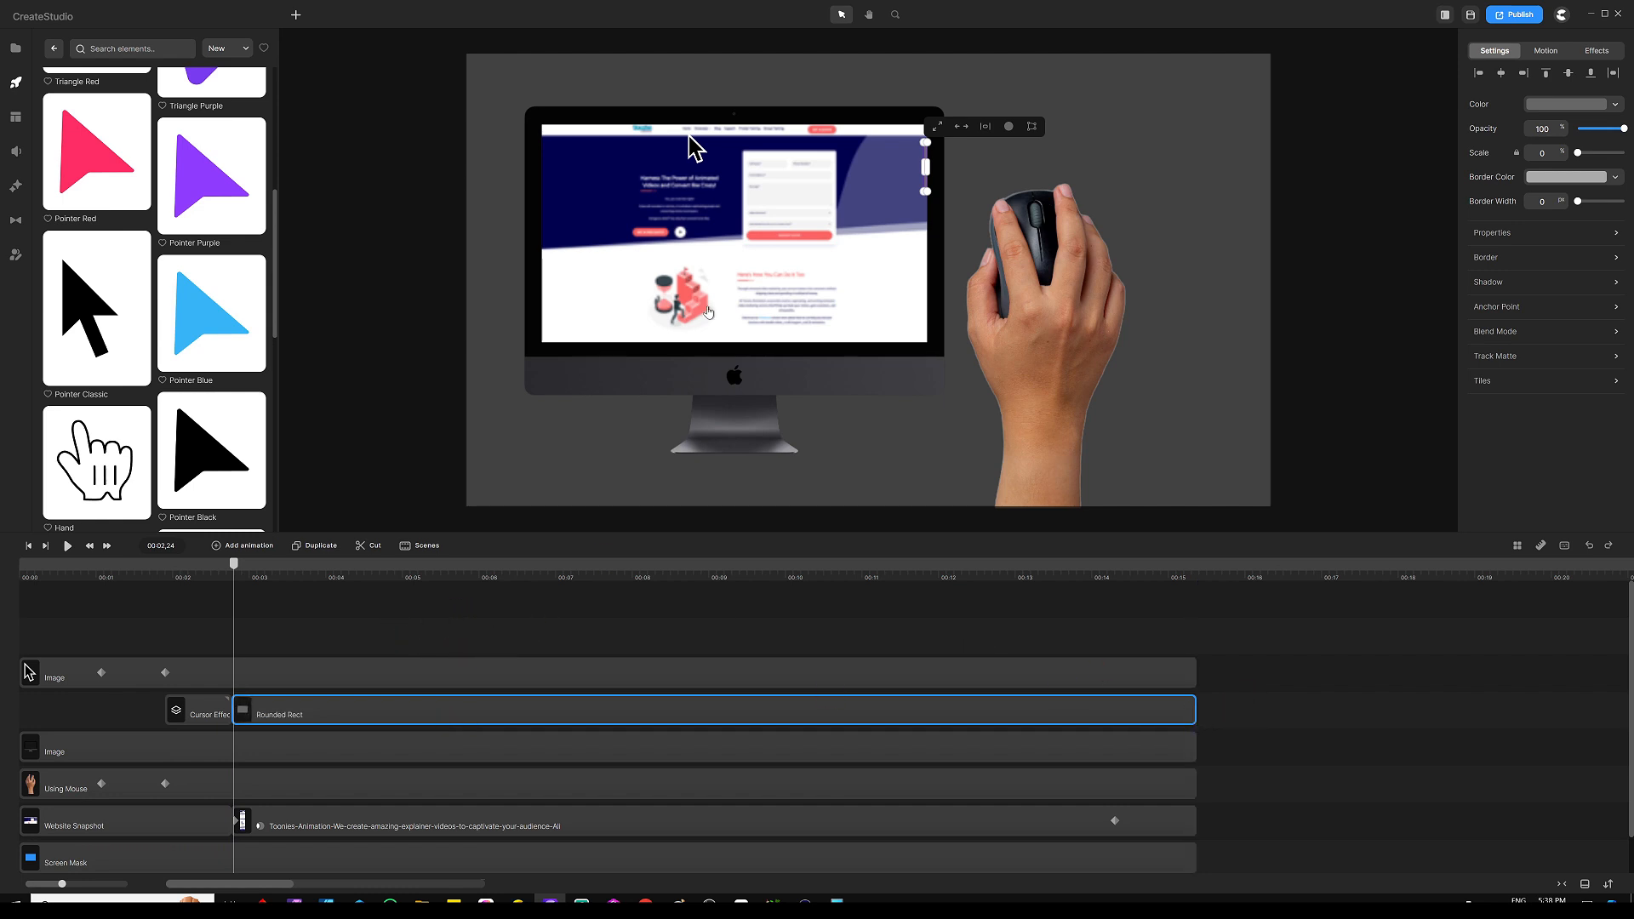
left_click(554, 601)
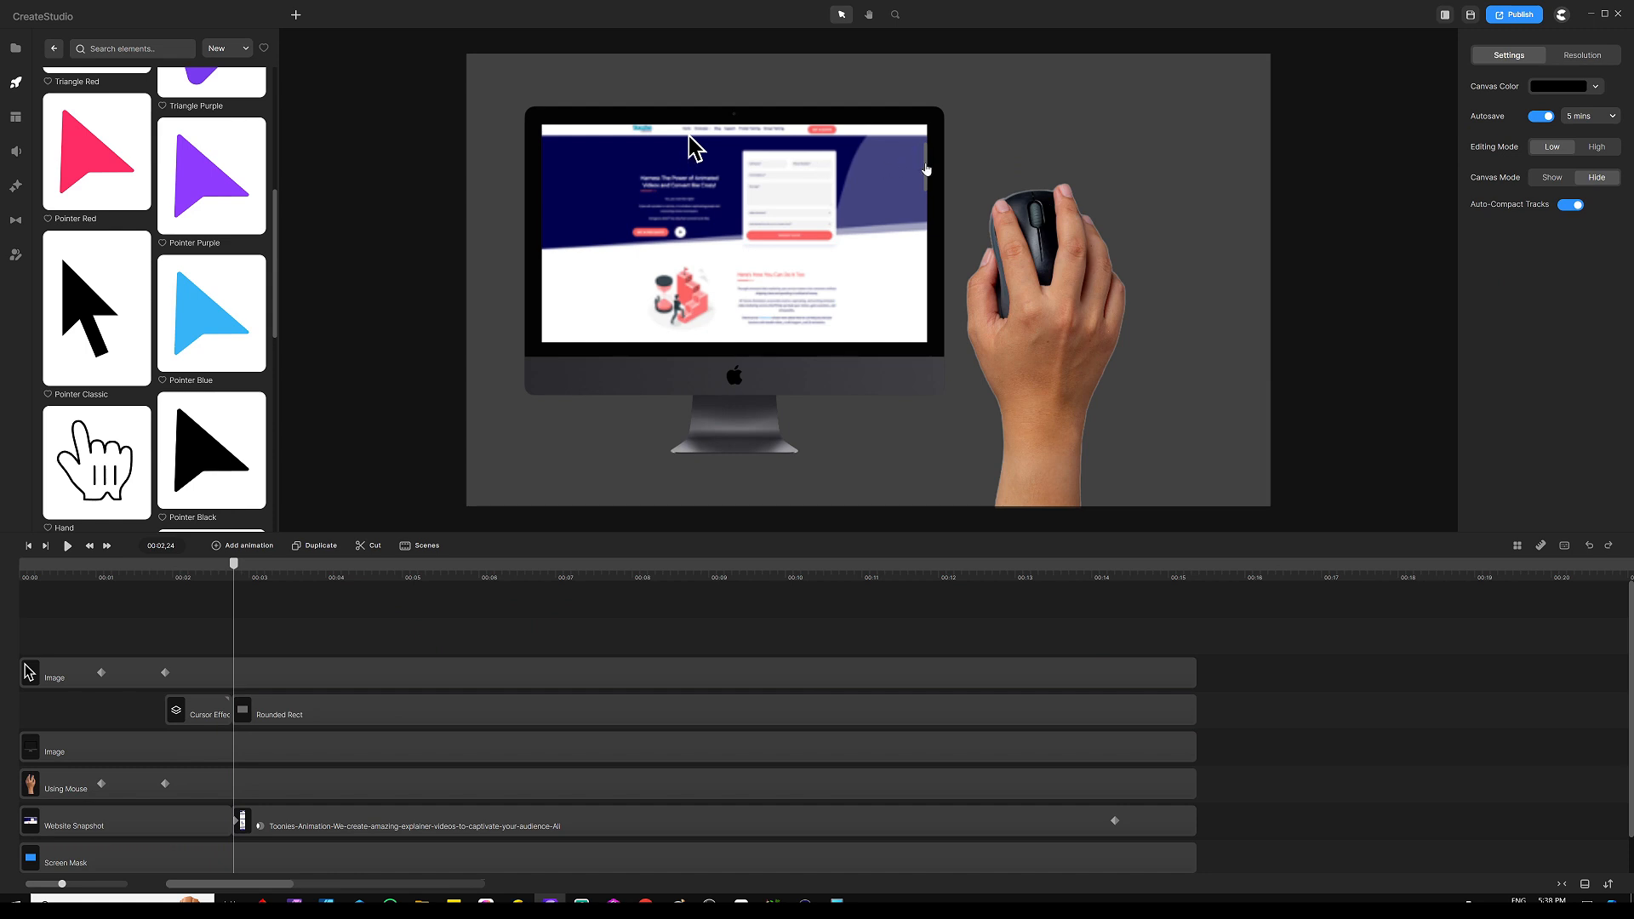
key("ctrl+s")
Add a Fade In entrance to the scrollbar handle and shorten the fade to about 0.6 seconds
left_click(312, 720)
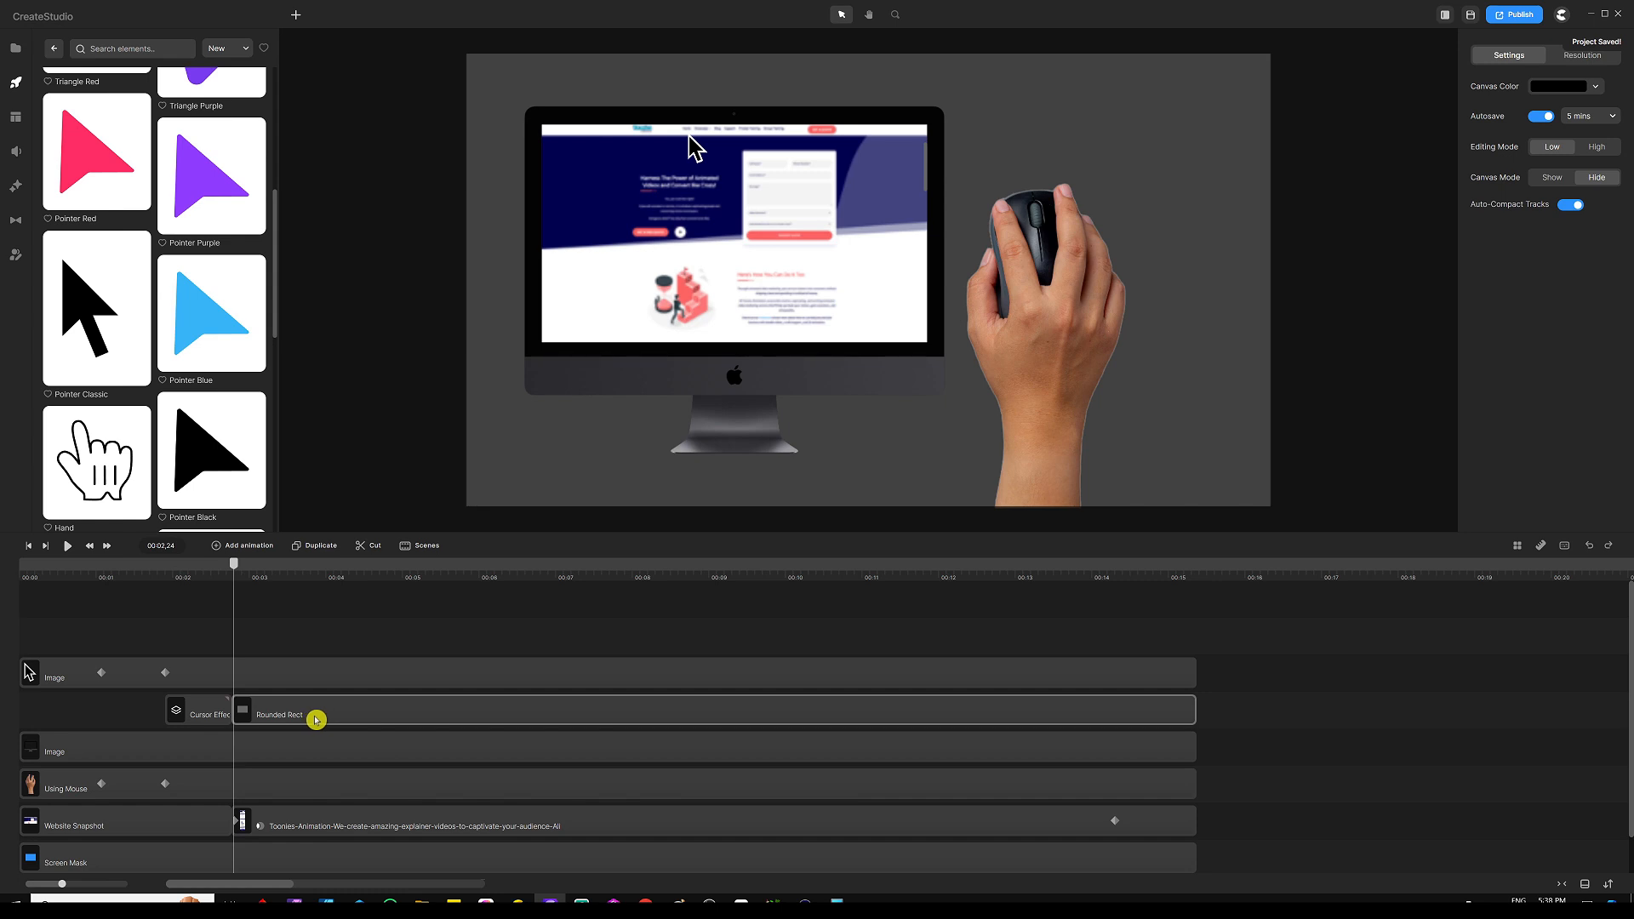
scroll(932, 170, "up", 5)
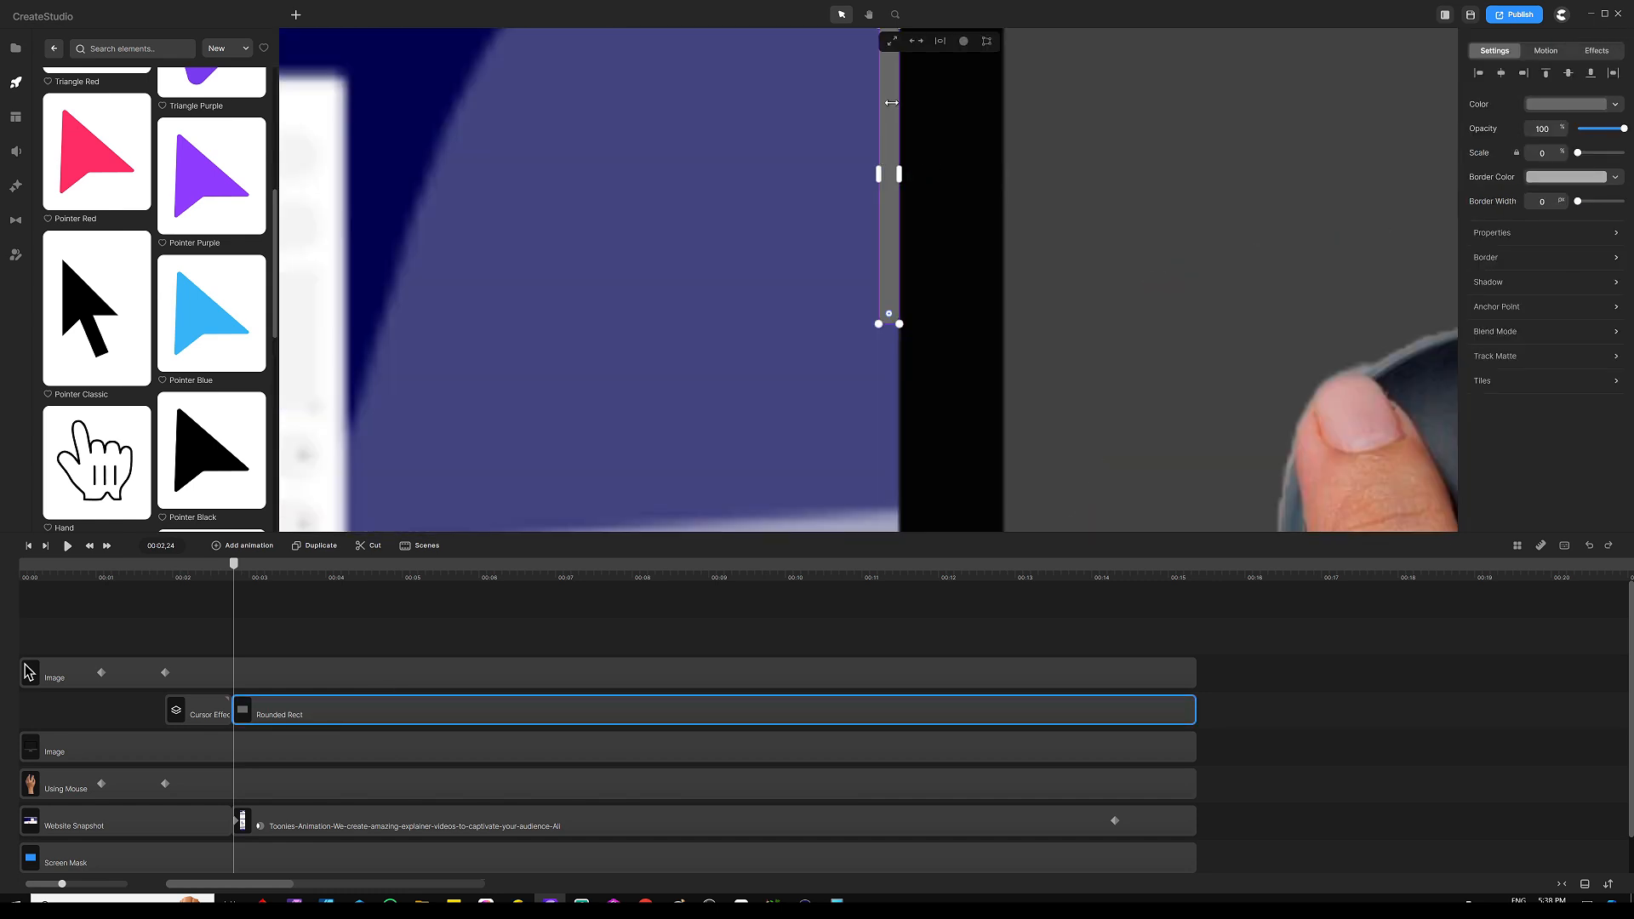
scroll(875, 110, "down", 5)
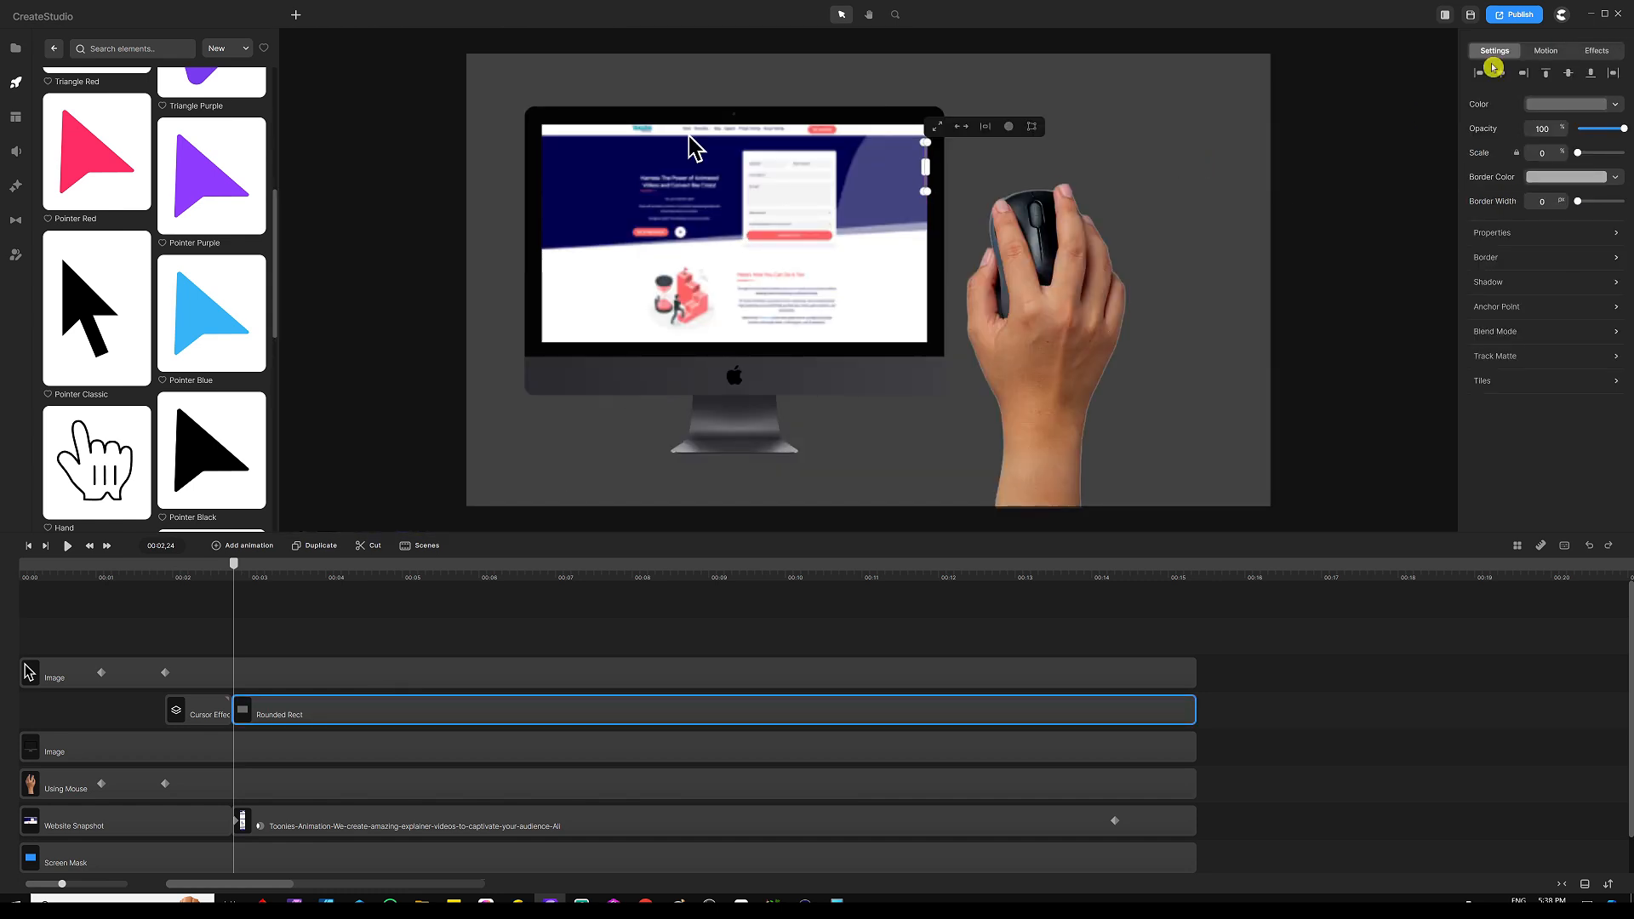
left_click(1547, 52)
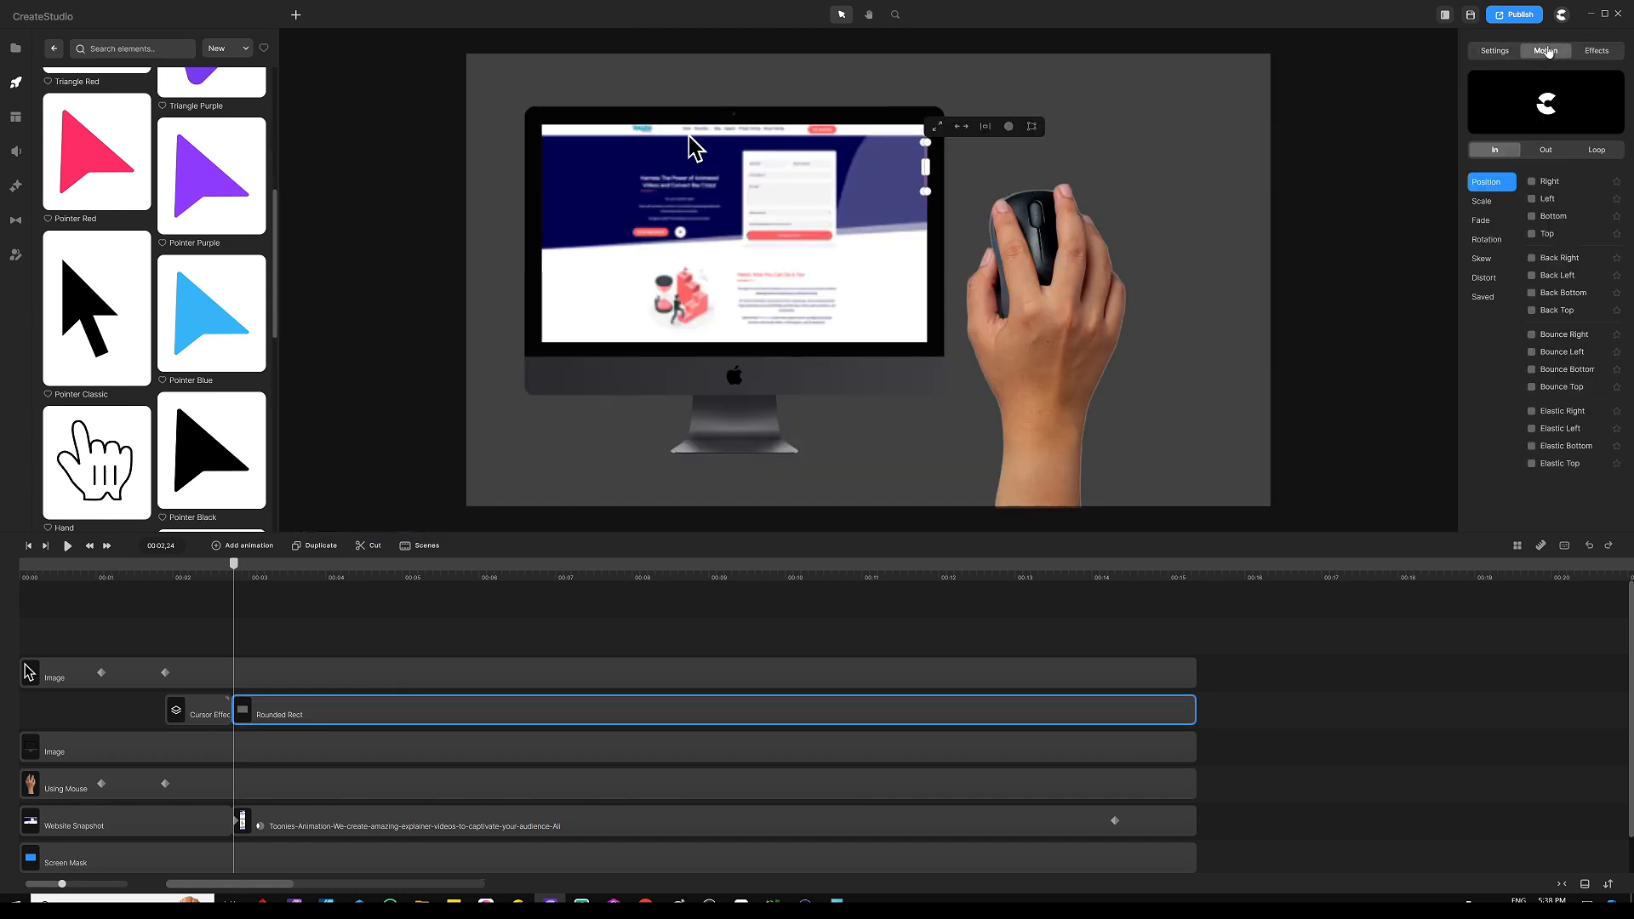
left_click(1489, 220)
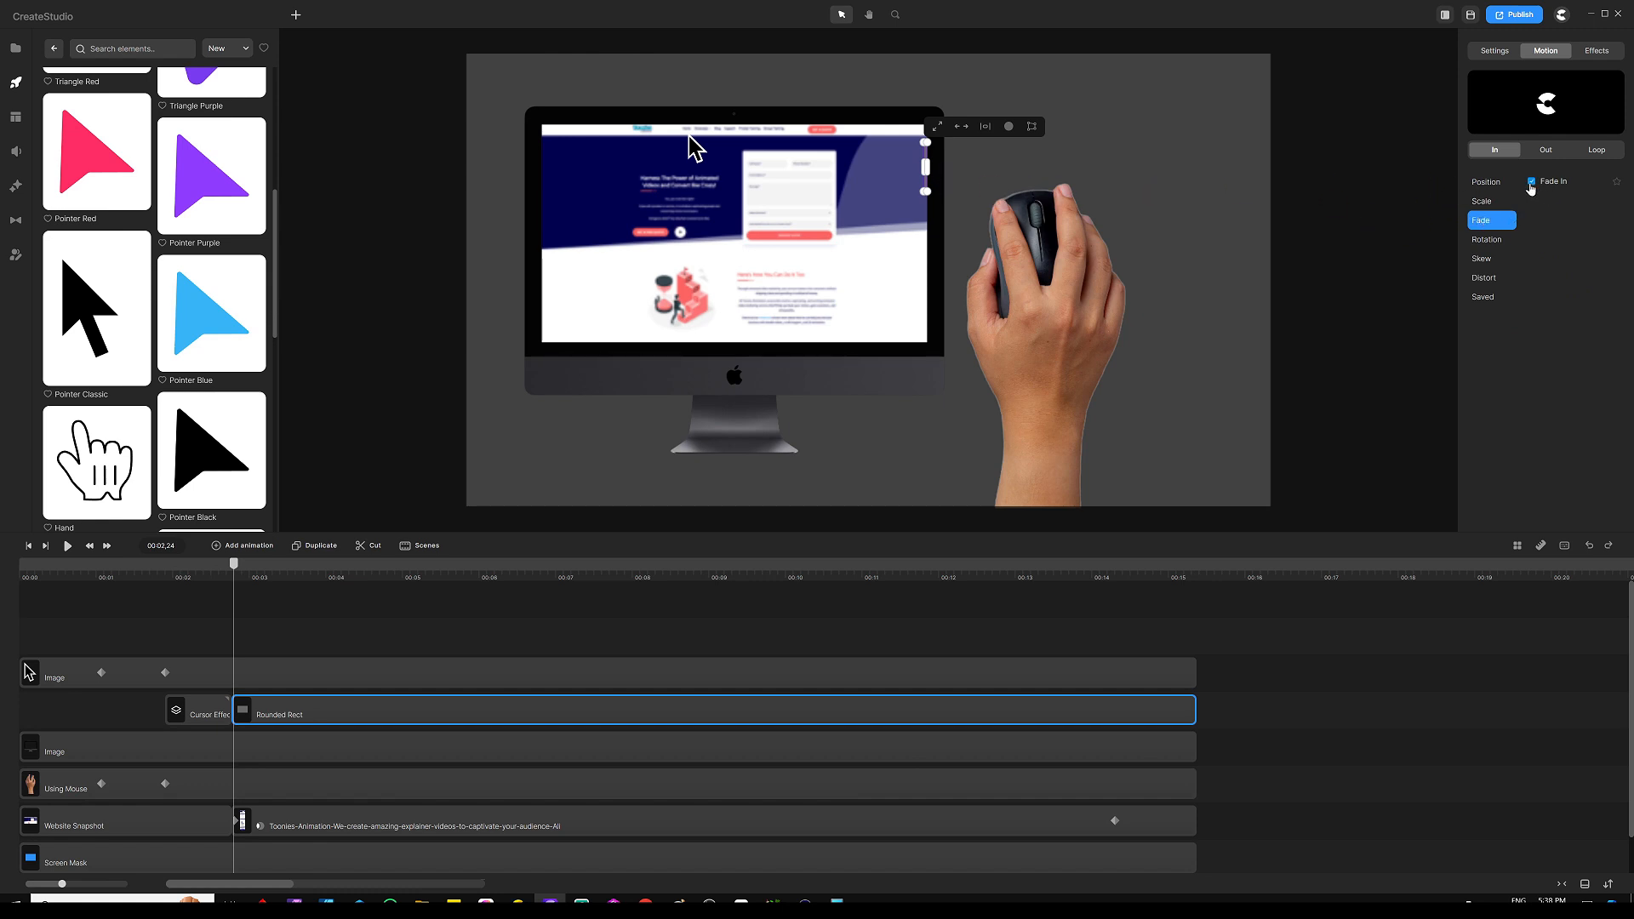
left_click(1531, 183)
left_click(347, 624)
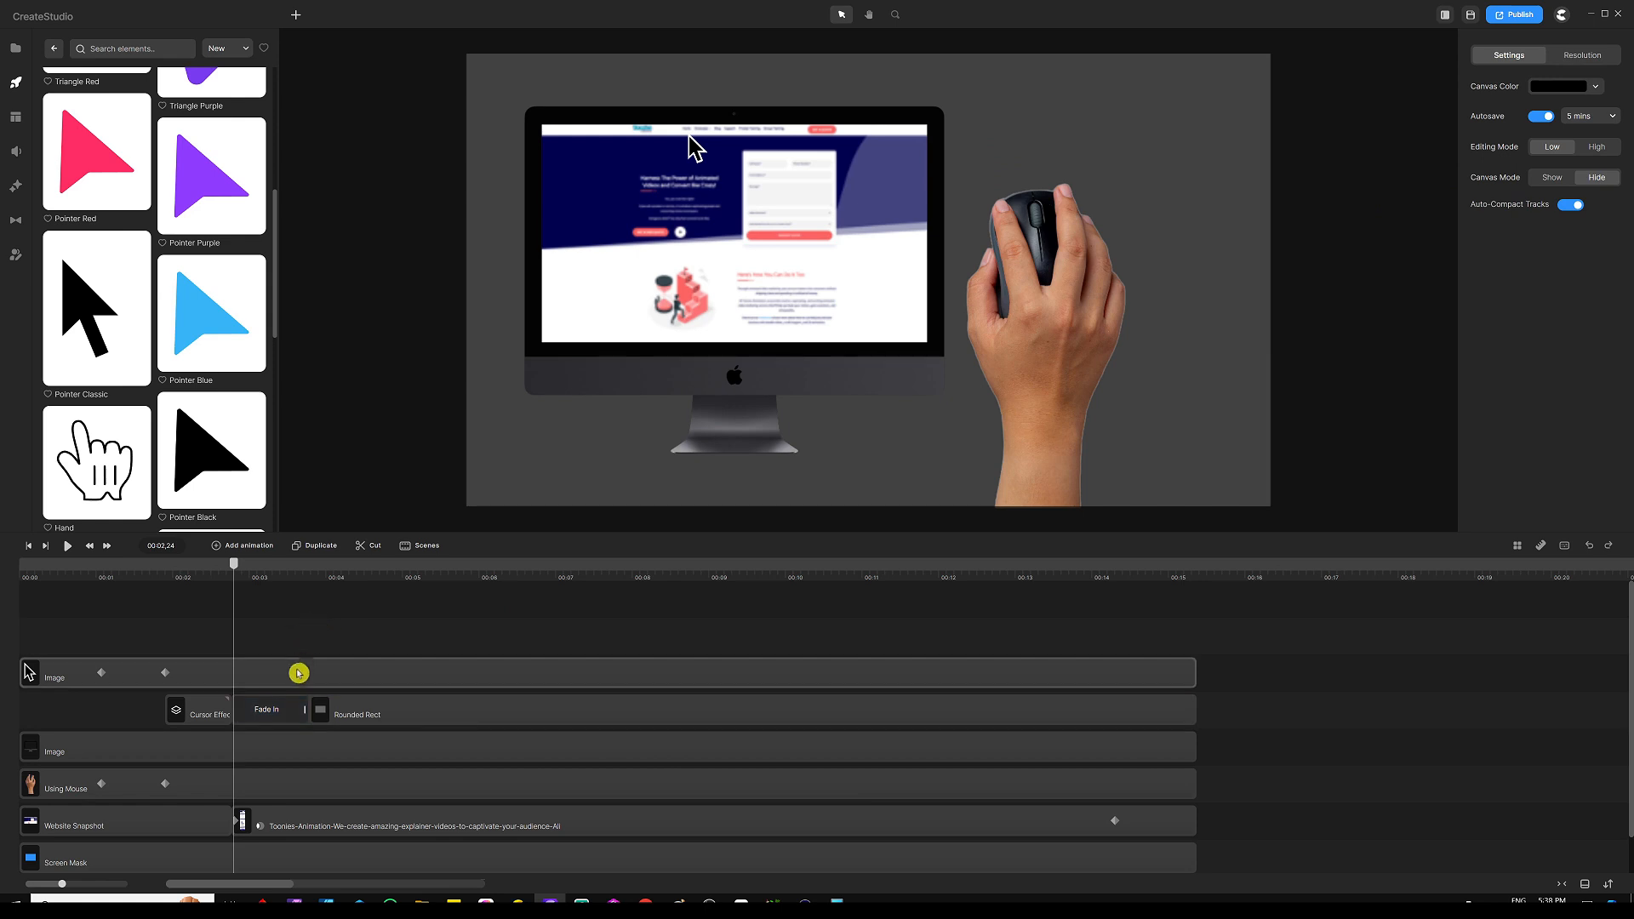
left_click_drag(305, 710, 274, 718)
left_click(358, 649)
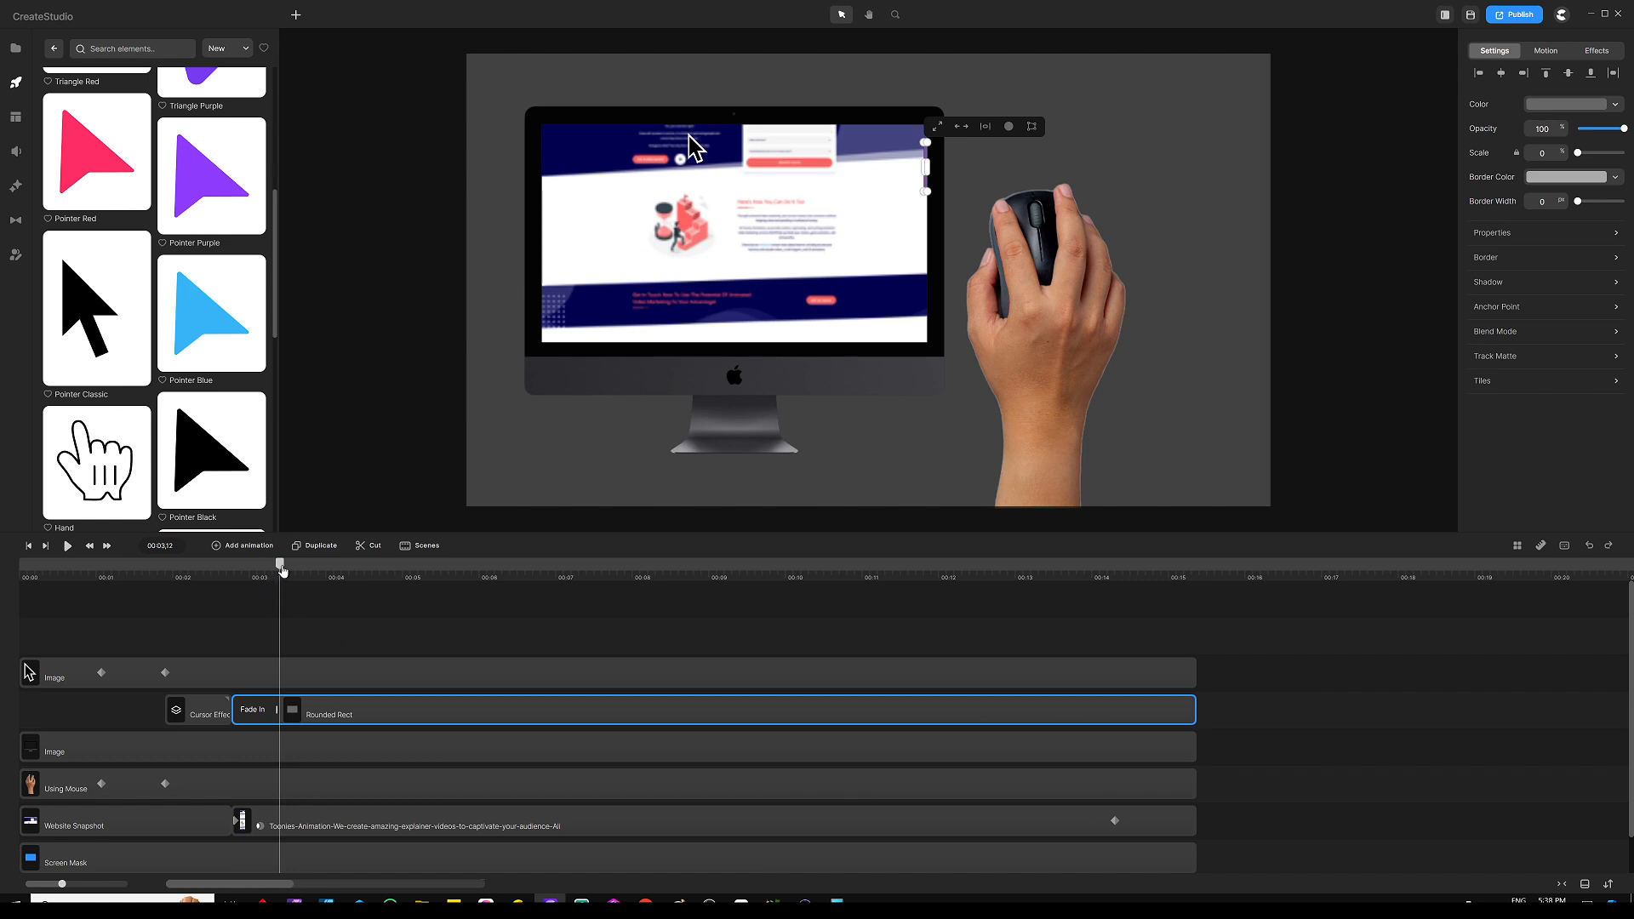
Add a Position animation with Smooth easing to the cursor image at 00:02,23, just as the scrollbar handle starts fading in
left_click_drag(280, 565, 233, 575)
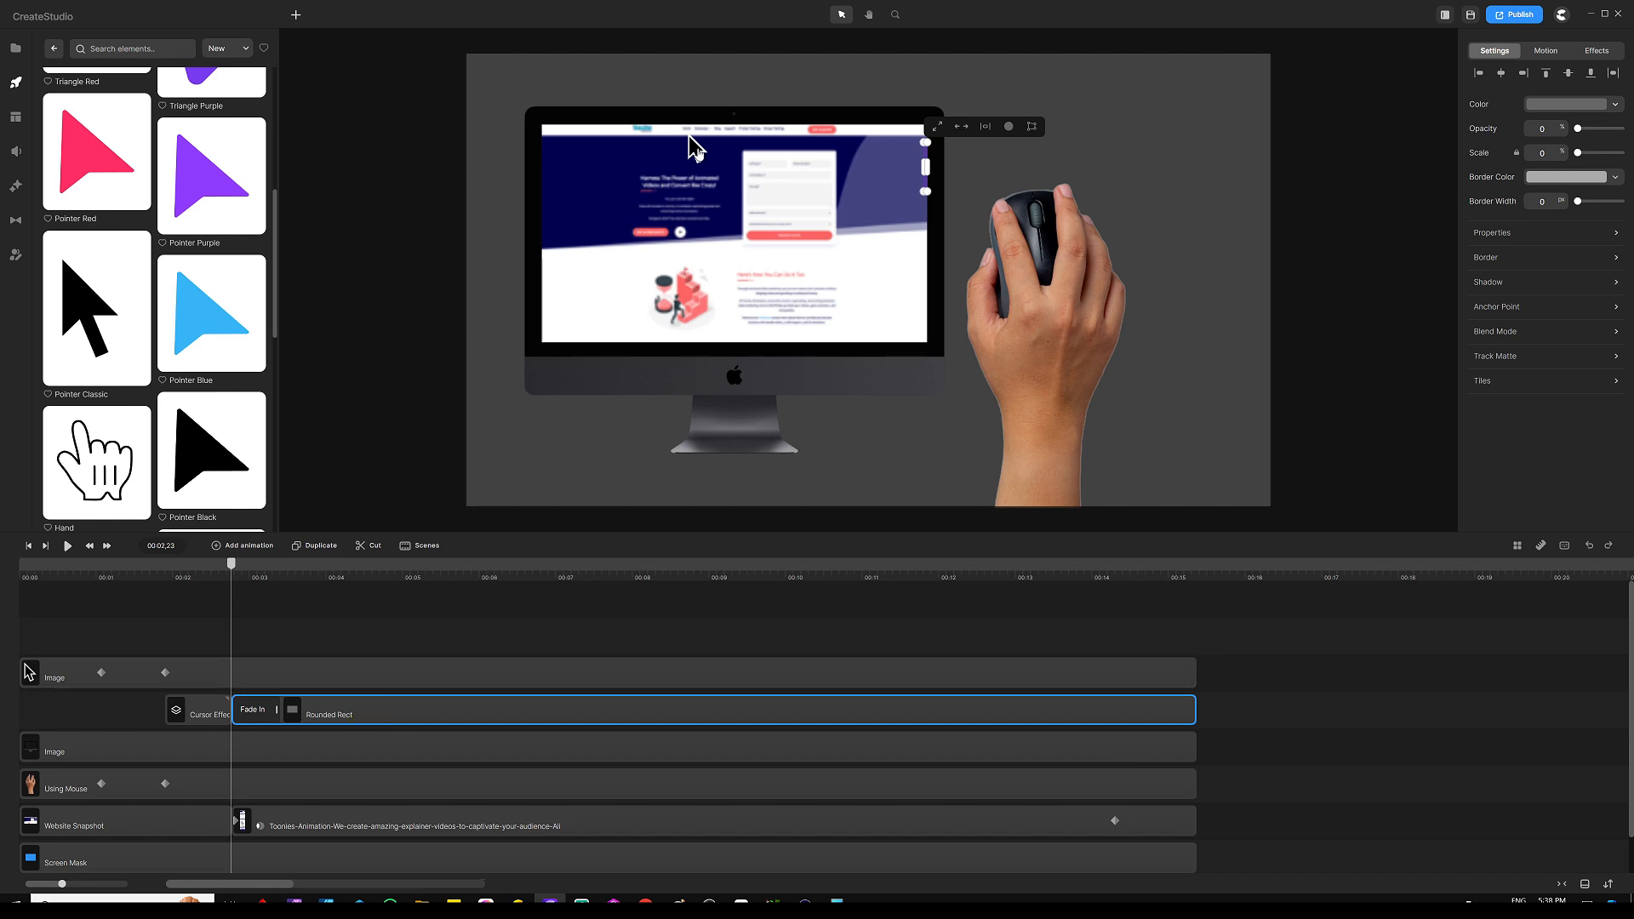
left_click(694, 143)
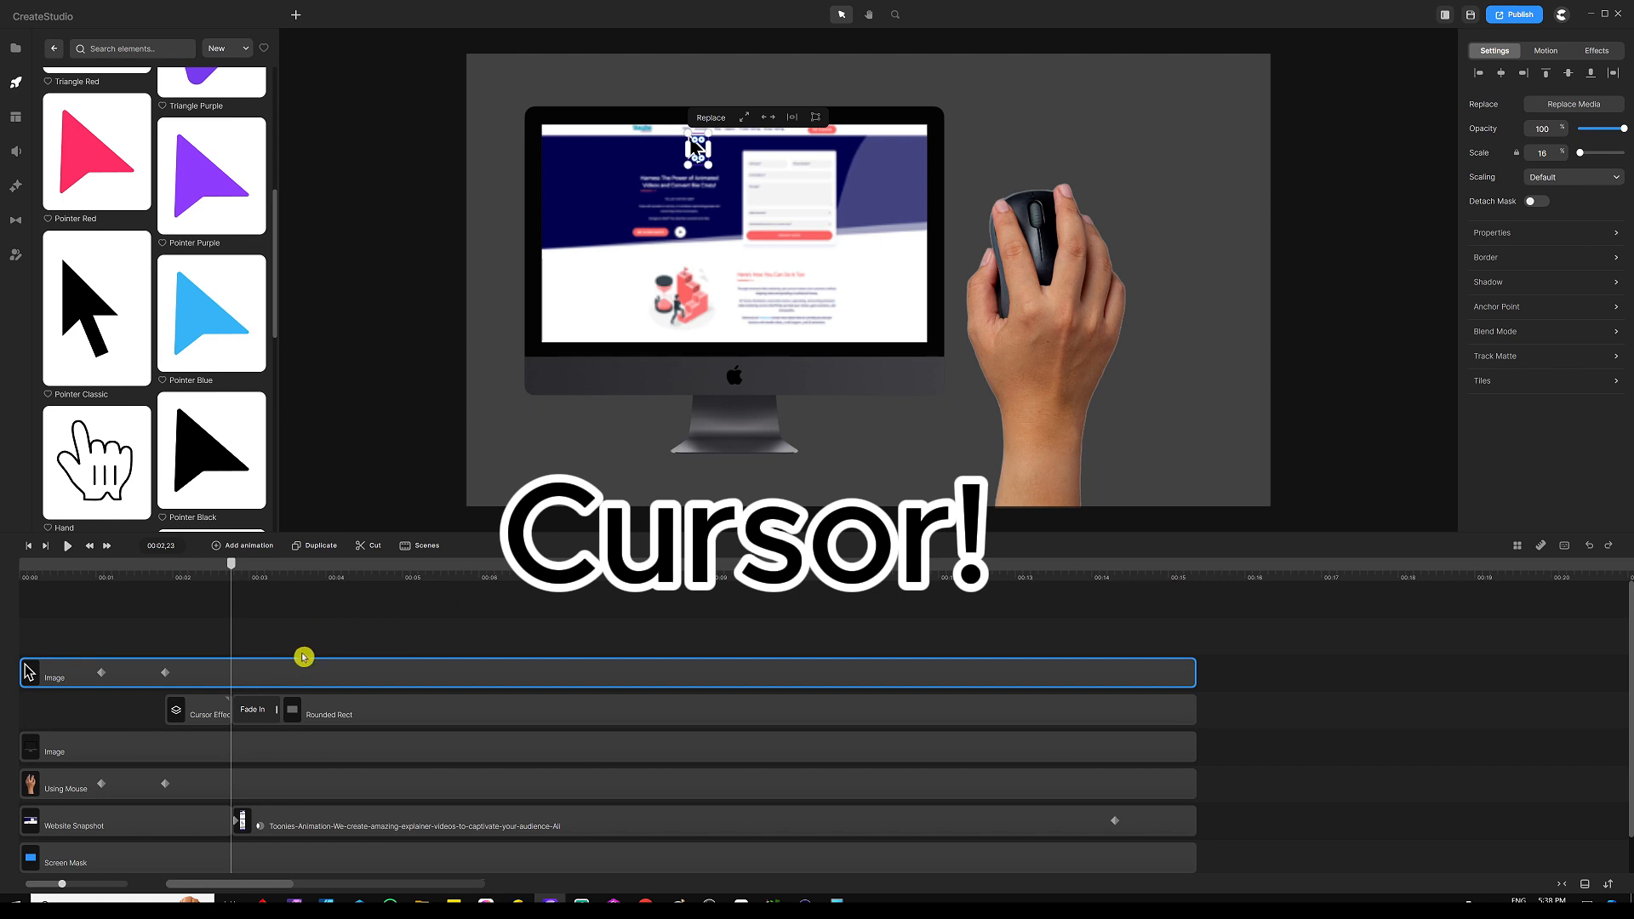
left_click(258, 549)
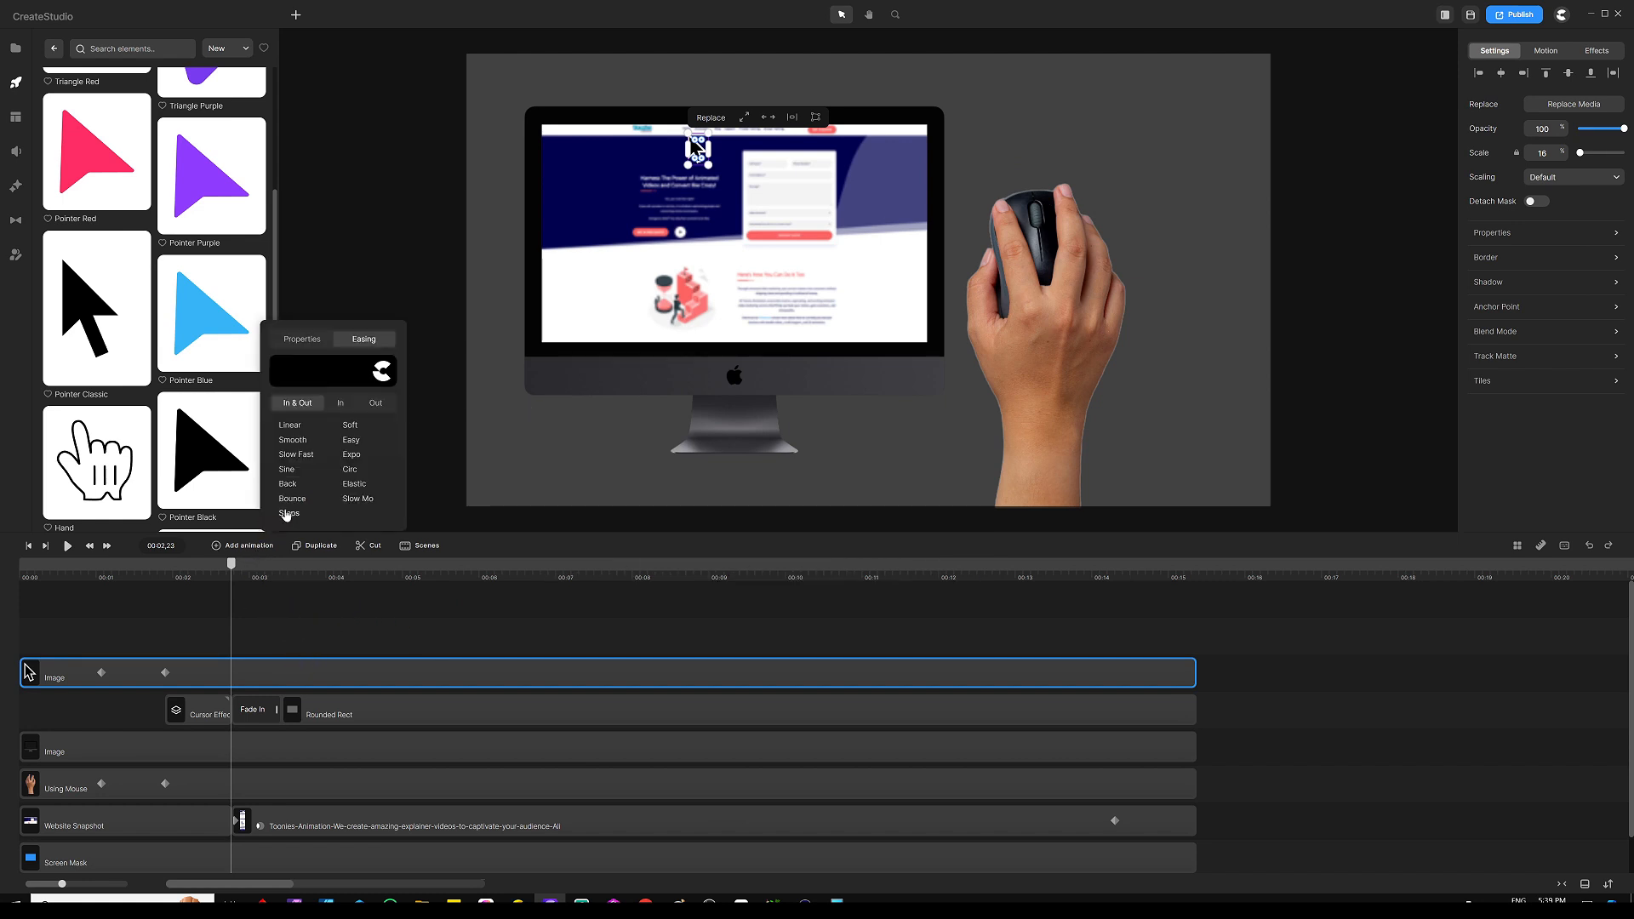
left_click(293, 441)
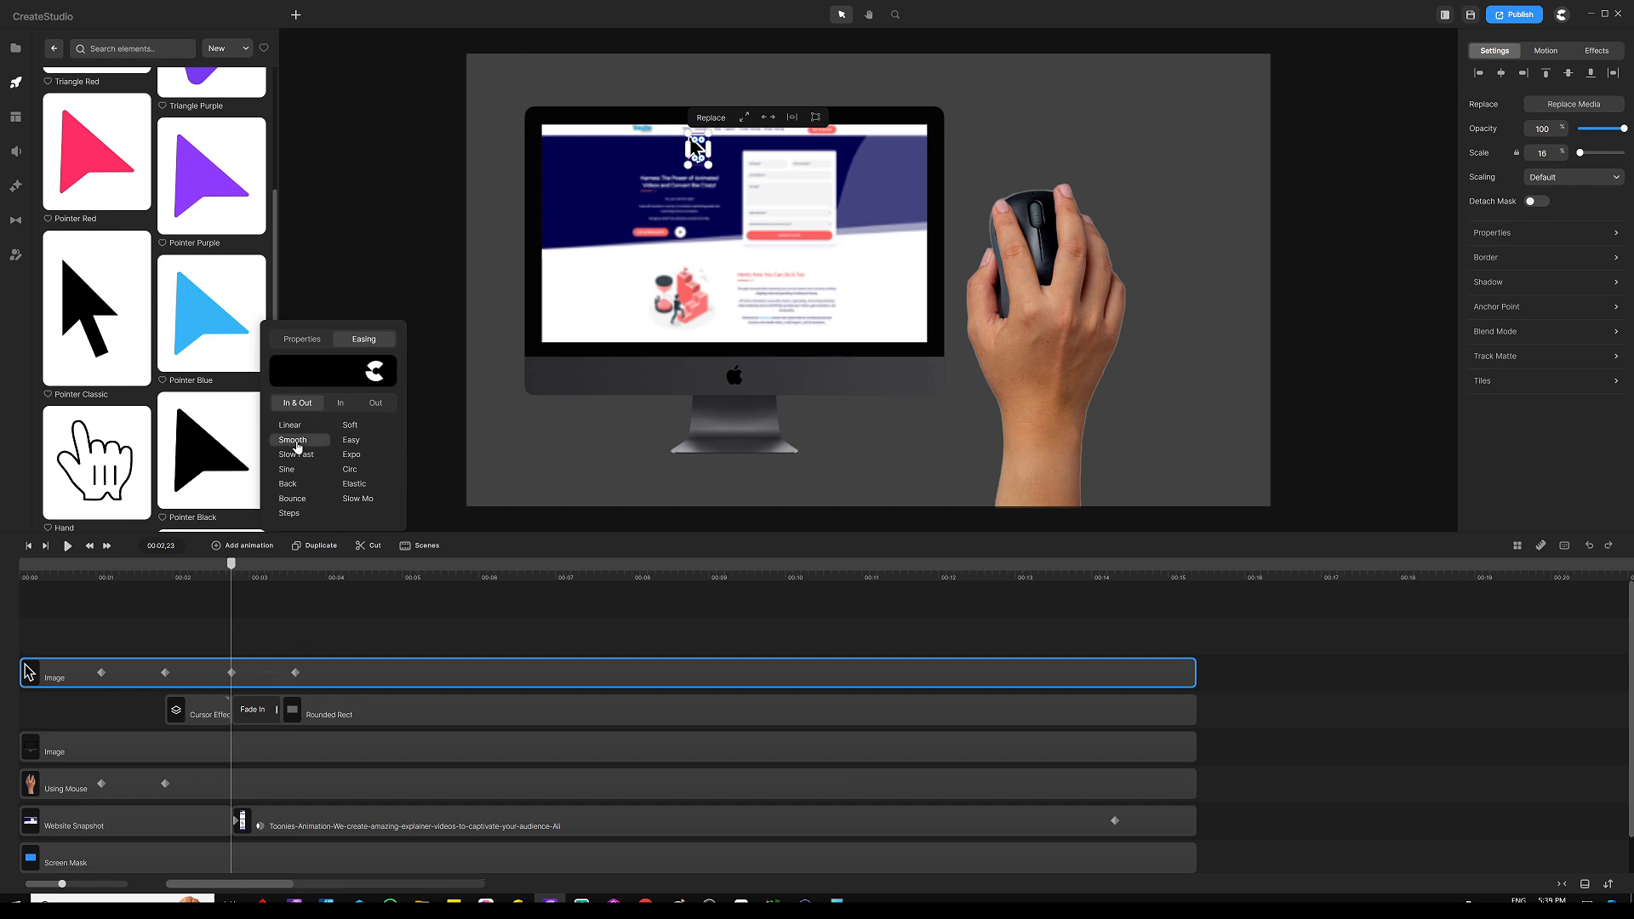
left_click(302, 340)
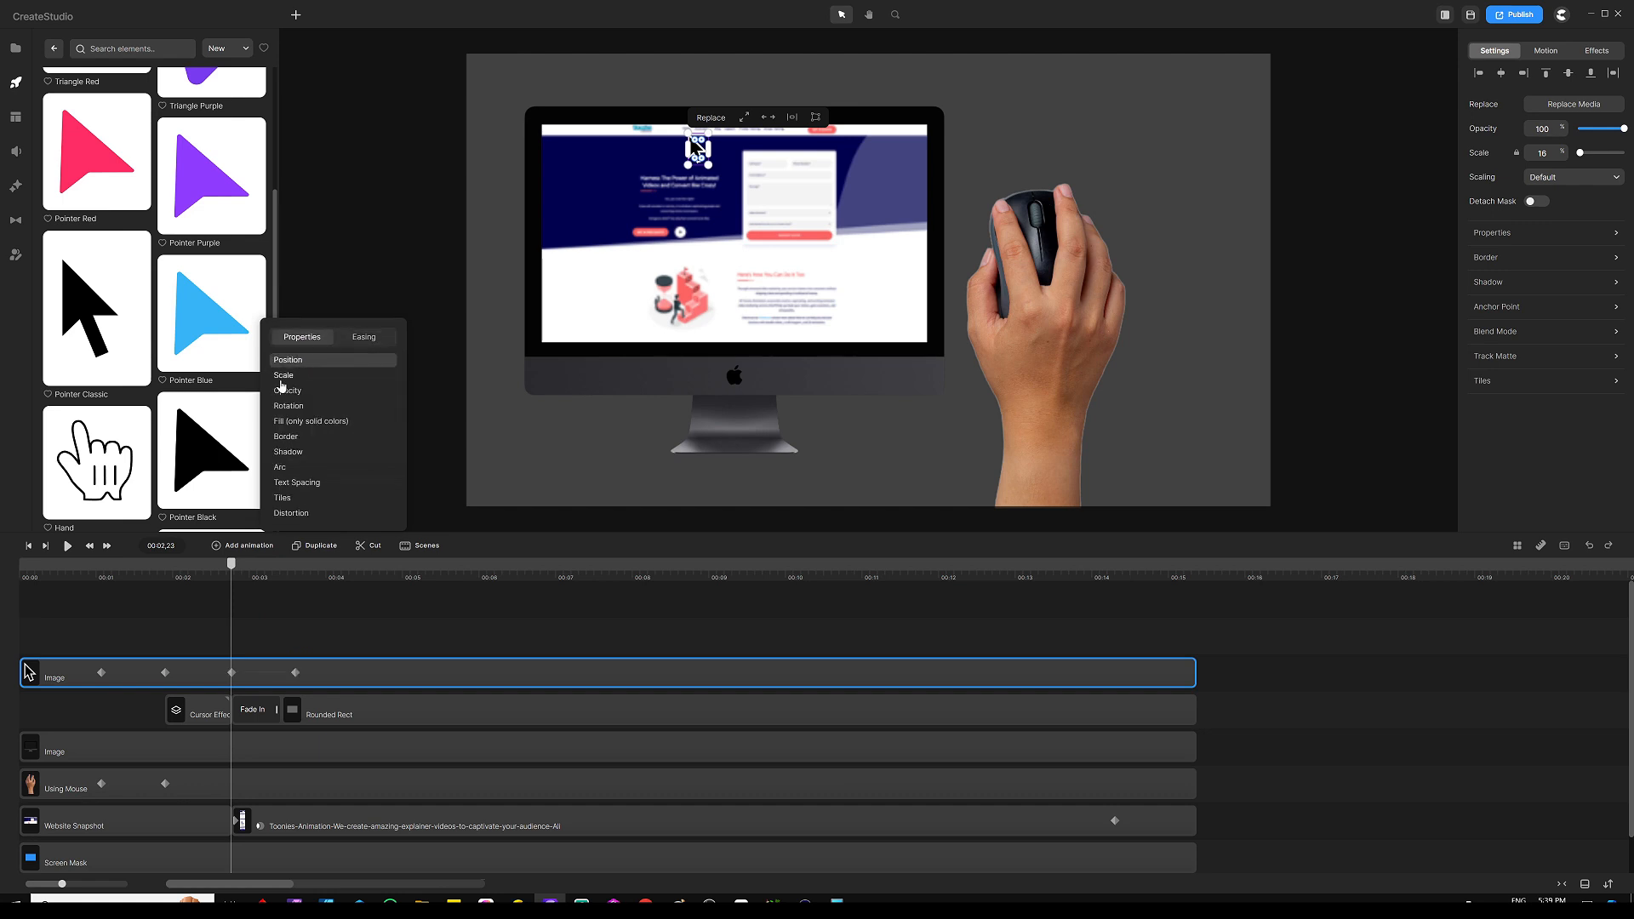
left_click(289, 611)
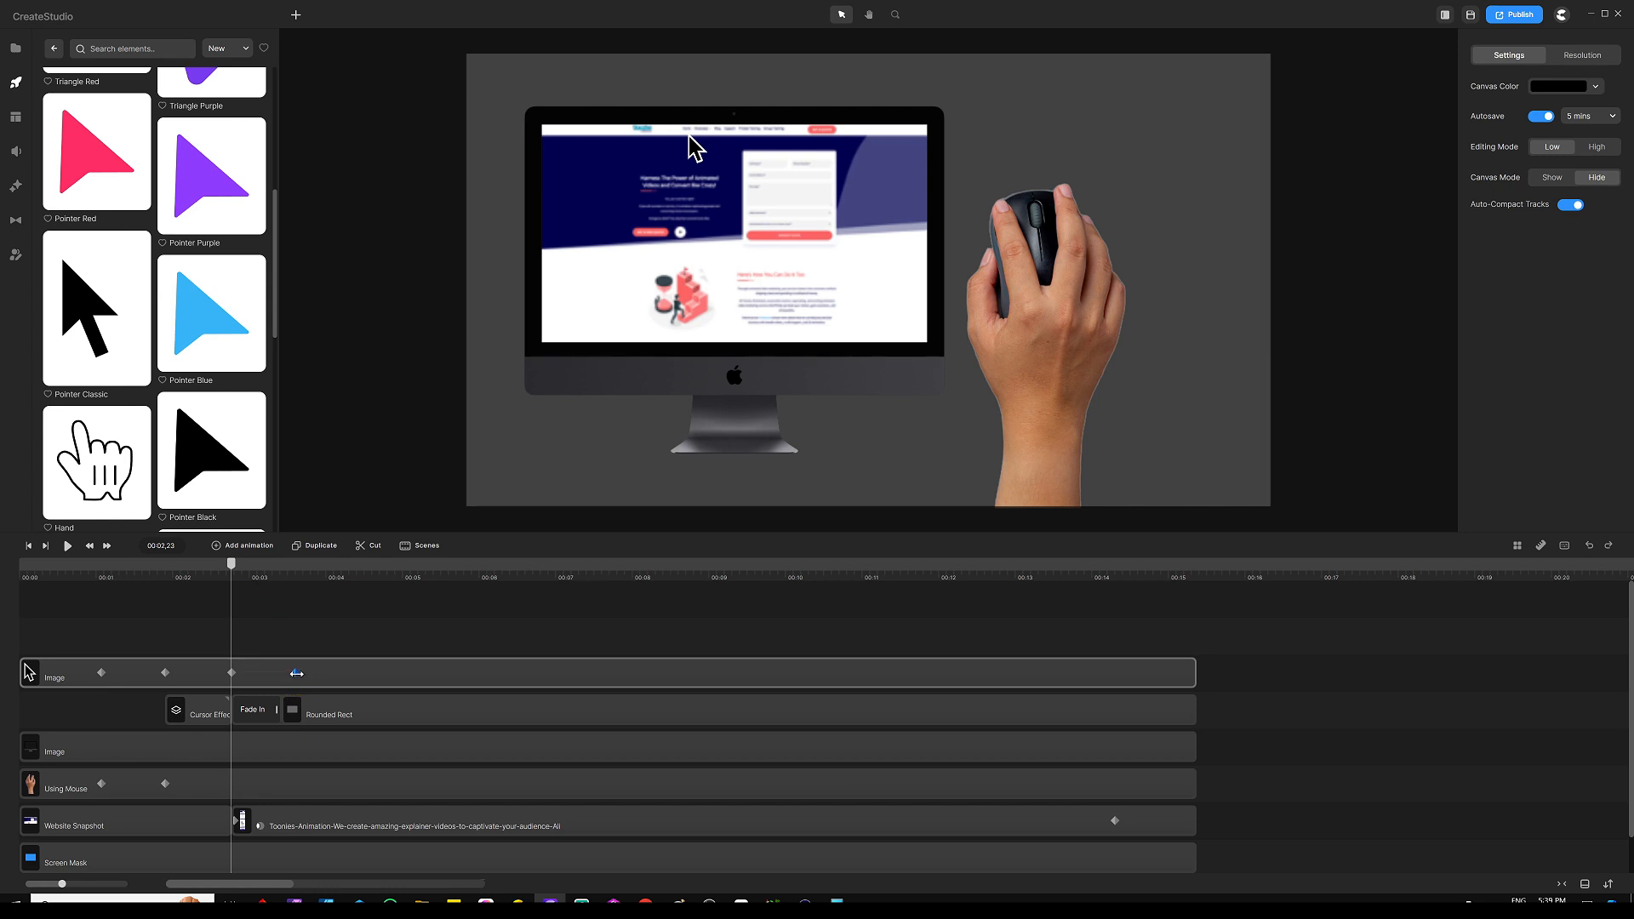
At the cursor's last keyframe, 00:03,18, move the cursor so its tip rests on the scrollbar handle
left_click(296, 673)
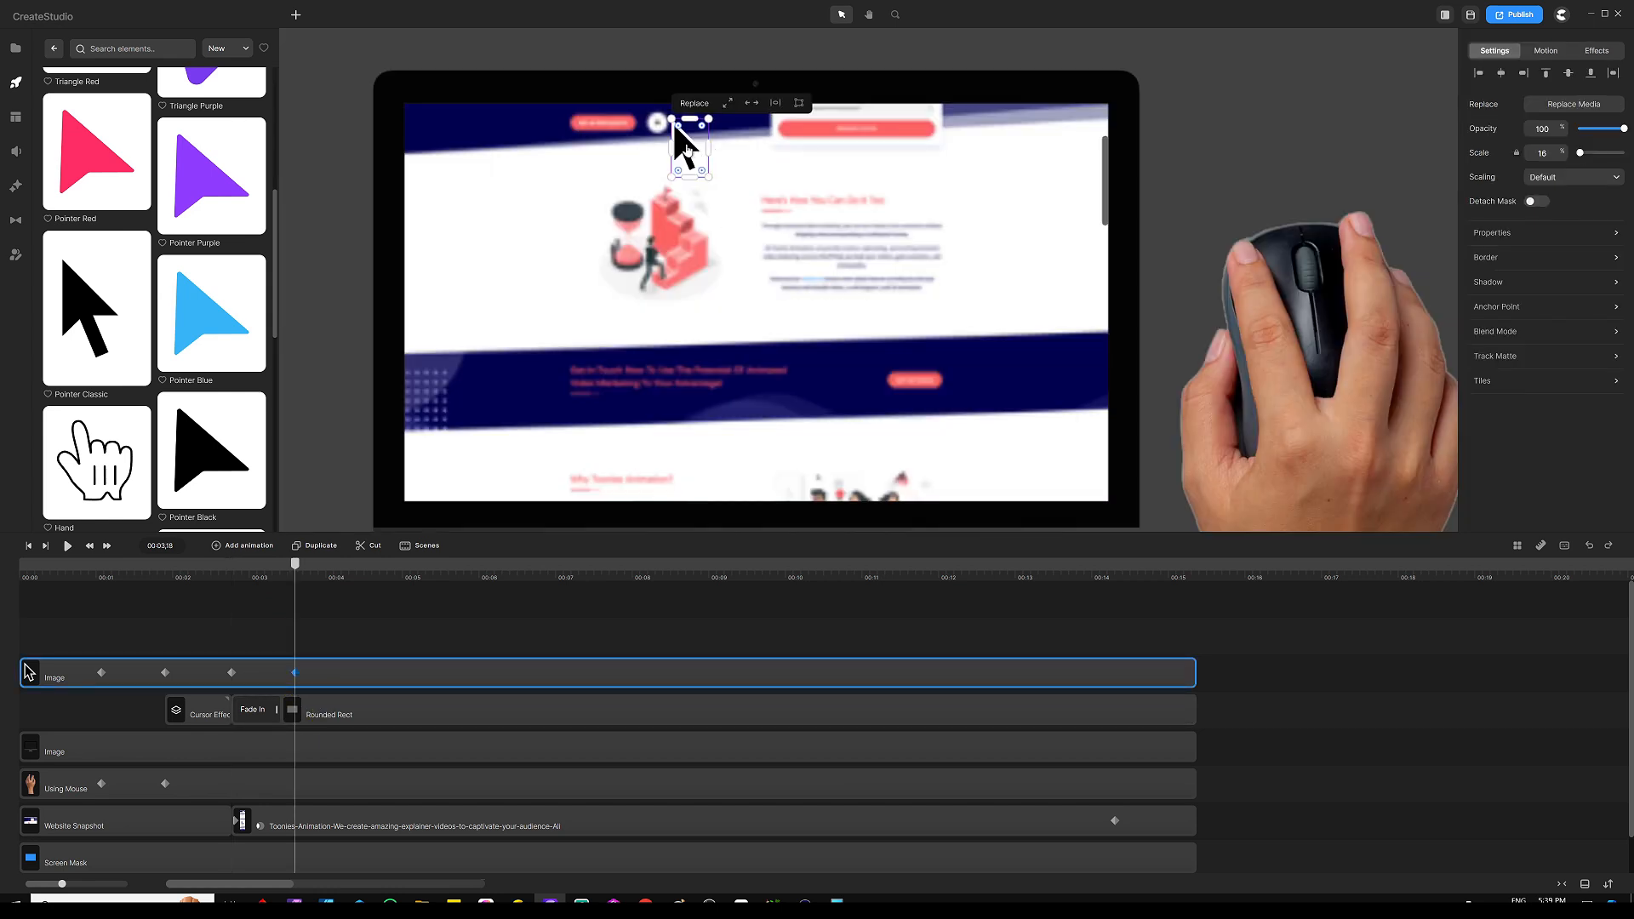
left_click_drag(1024, 189, 1122, 187)
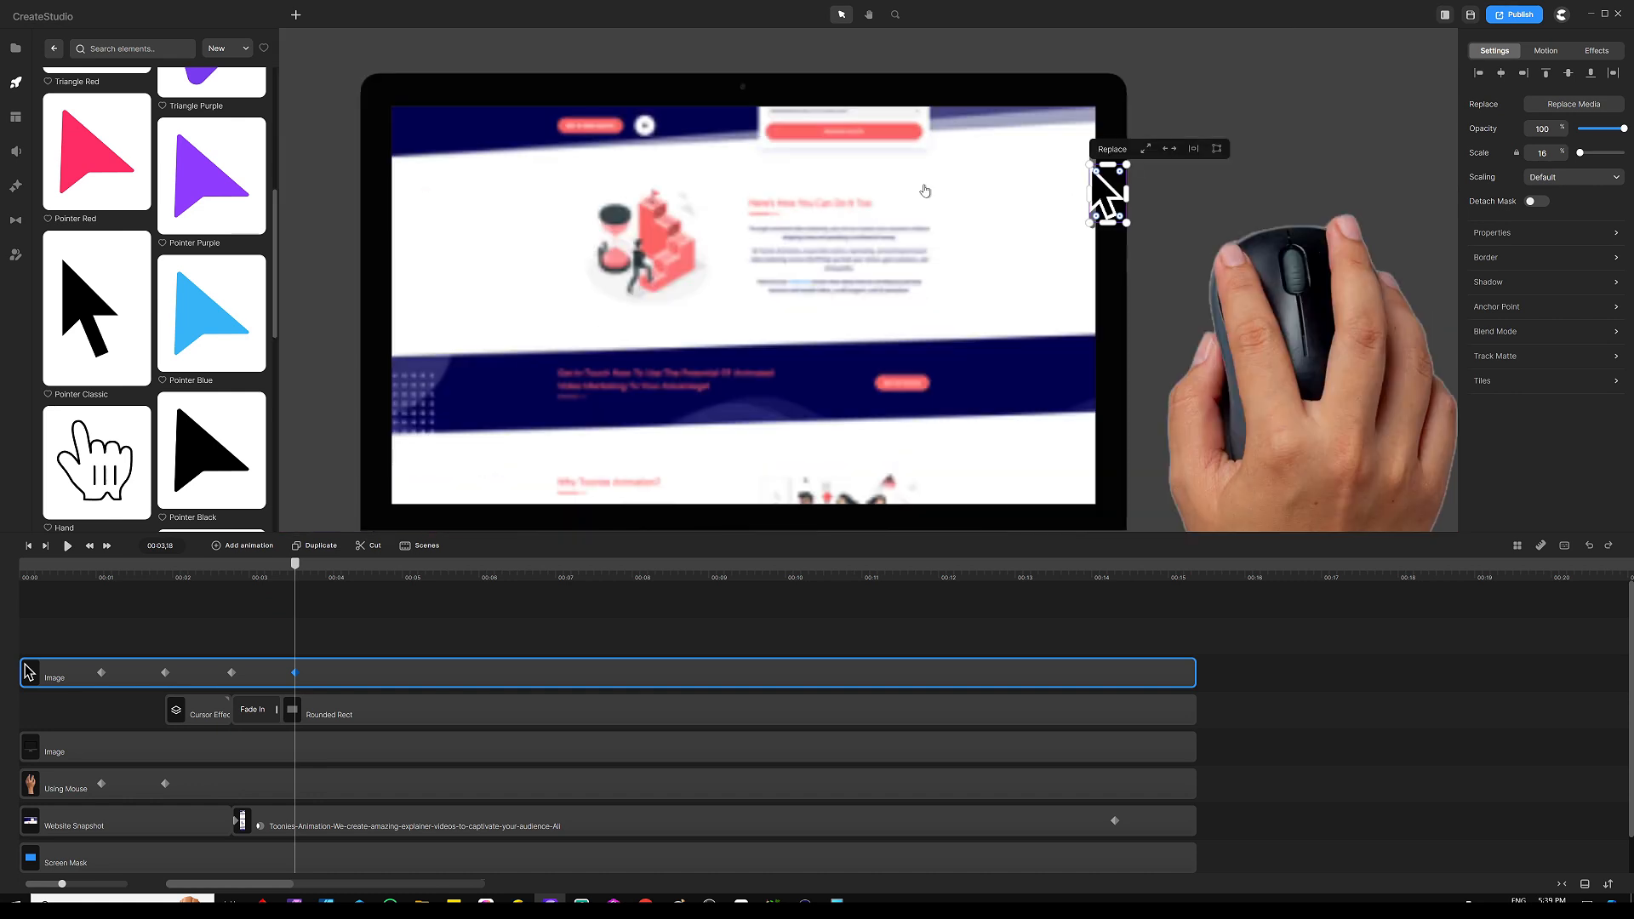
scroll(1141, 189, "up", 3)
scroll(1141, 189, "up", 3)
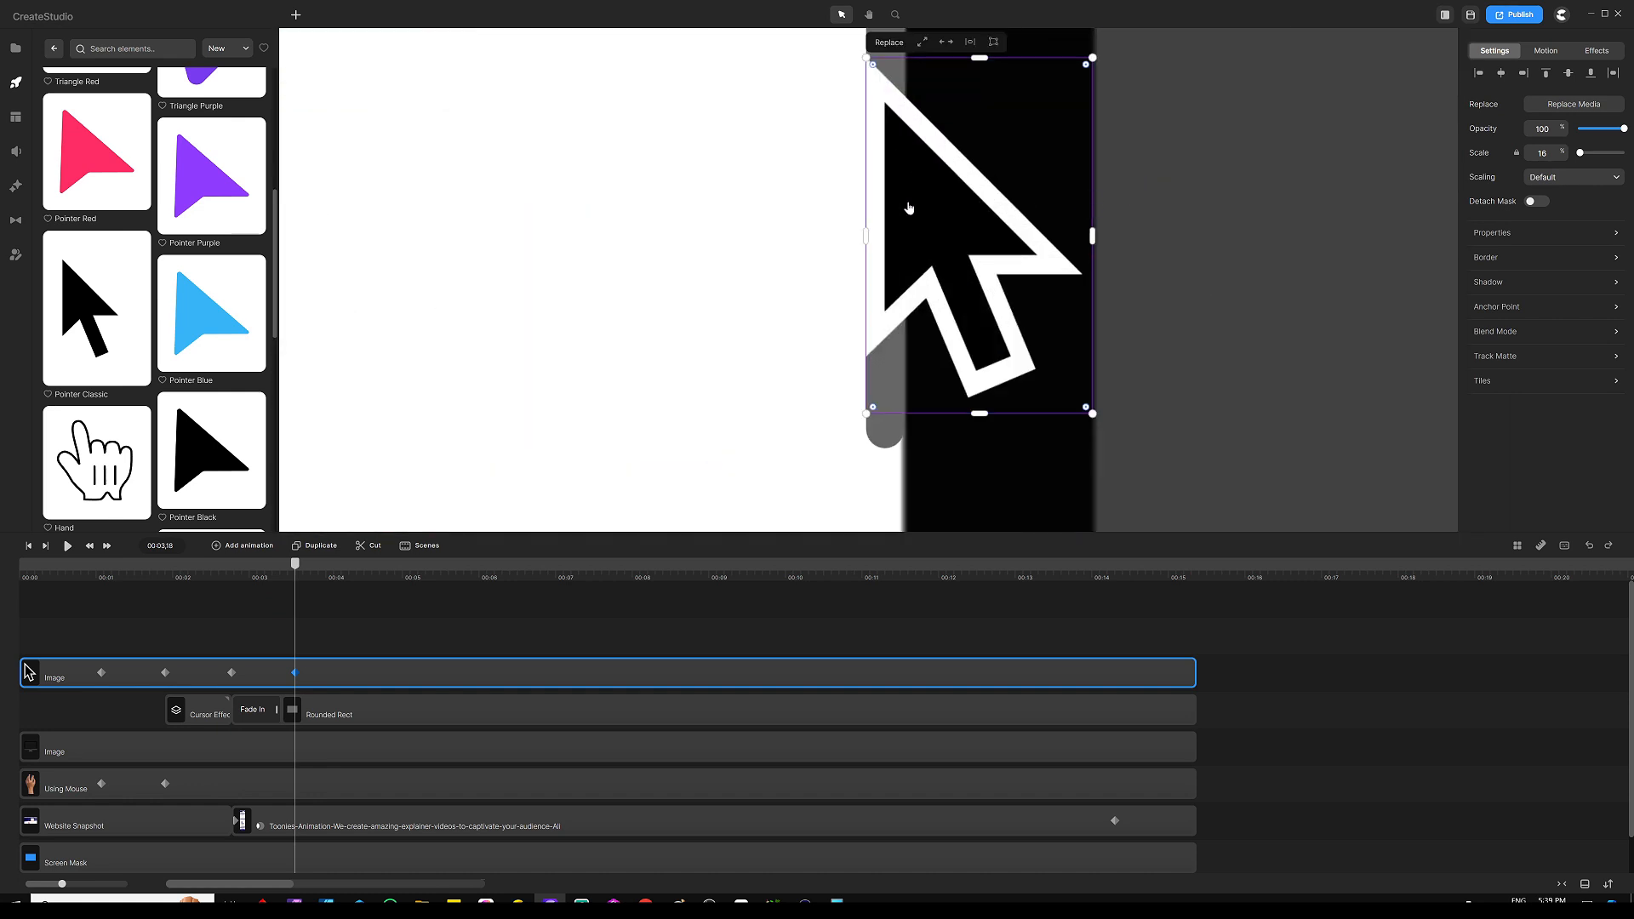
left_click_drag(932, 200, 954, 222)
scroll(943, 205, "down", 2)
scroll(945, 202, "down", 2)
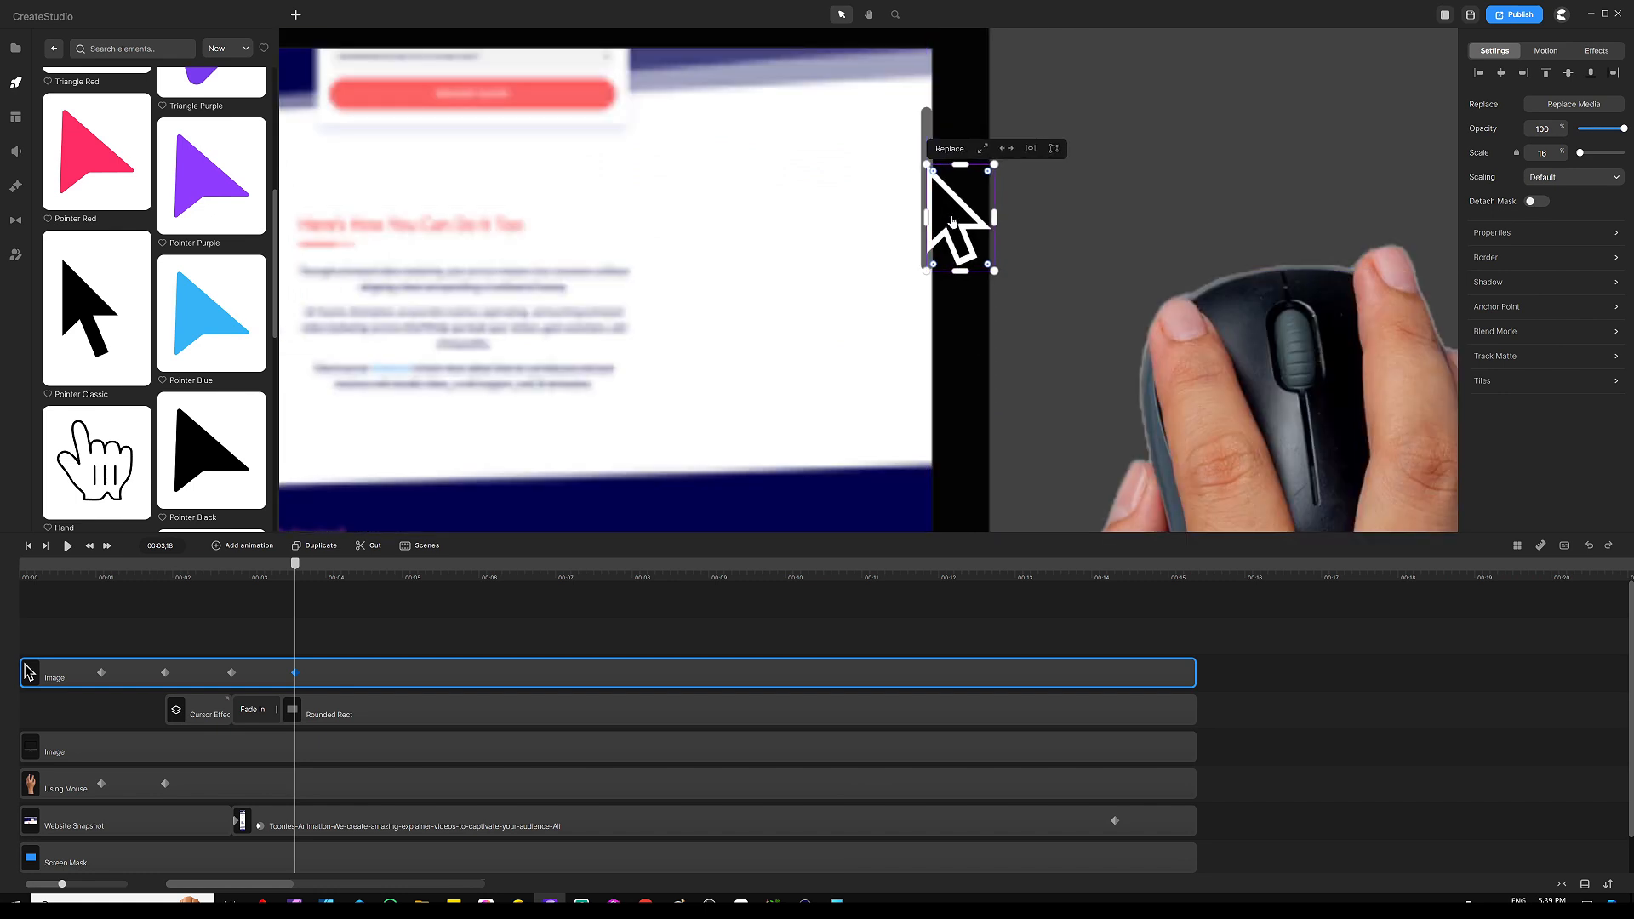
key("ctrl+0")
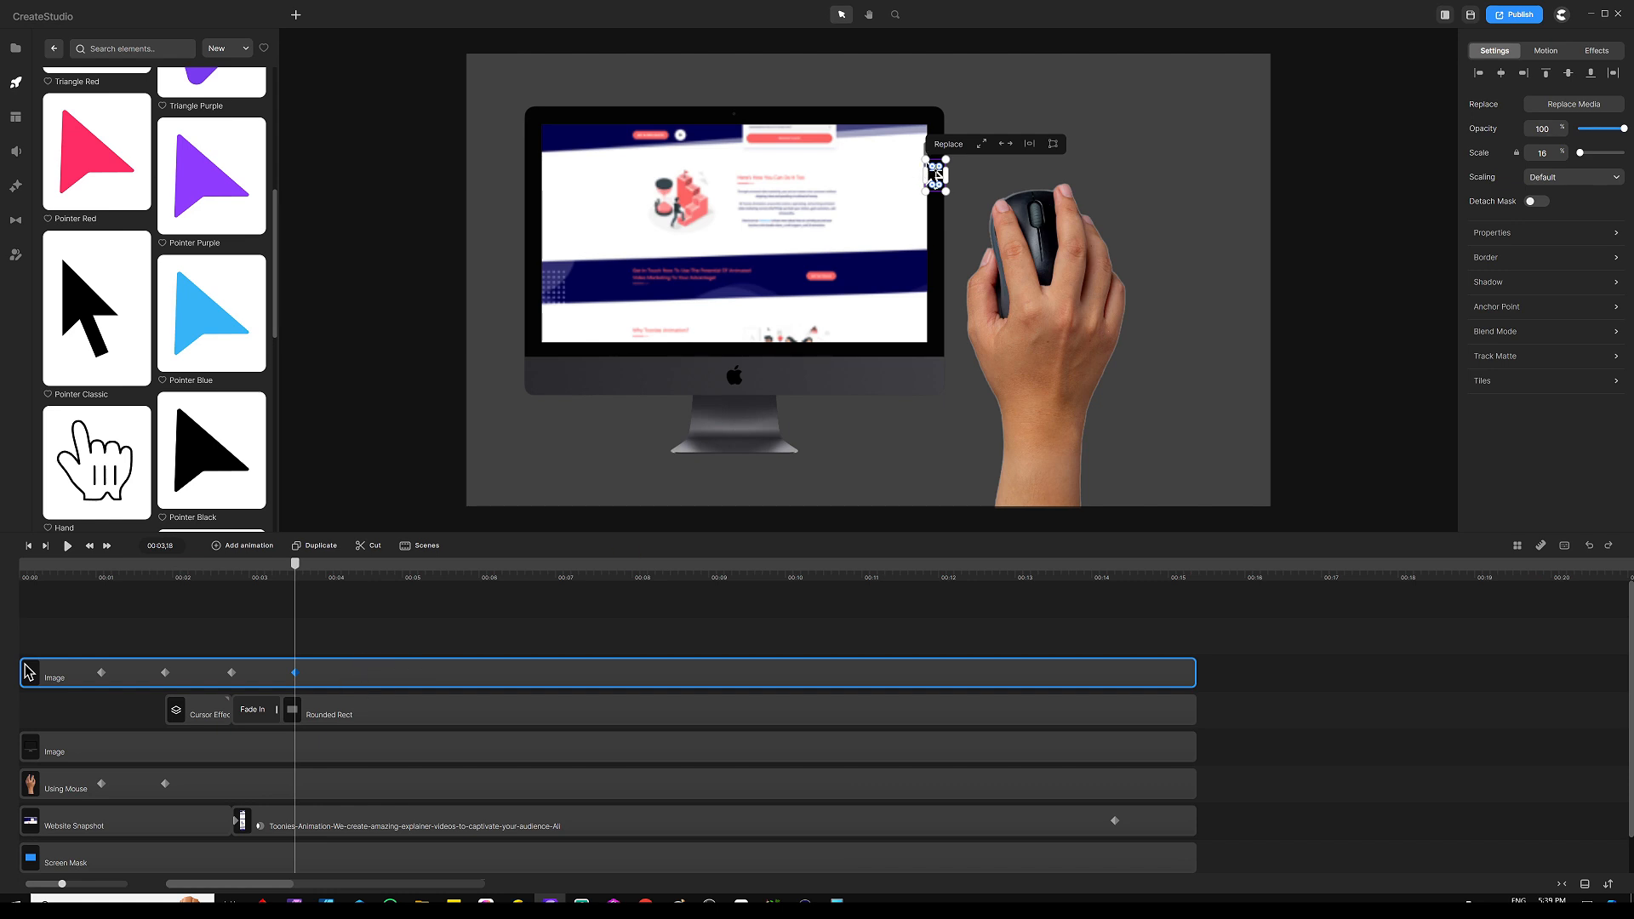
left_click(401, 605)
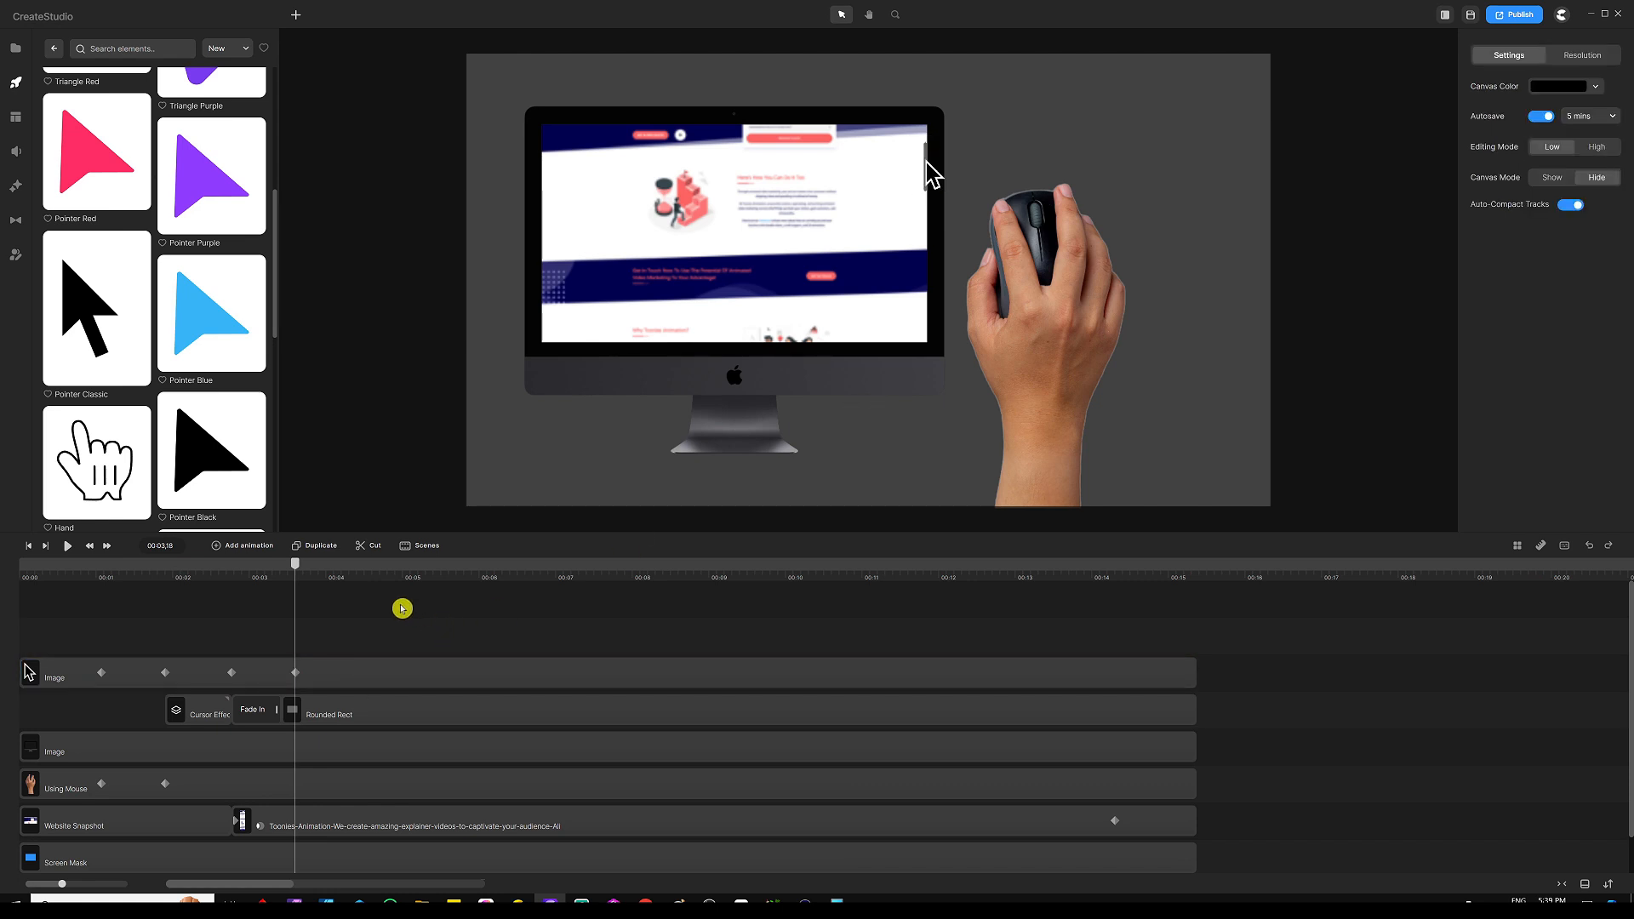
Add a Position animation with Smooth easing to the scrollbar handle, starting at 00:03,18
left_click(338, 712)
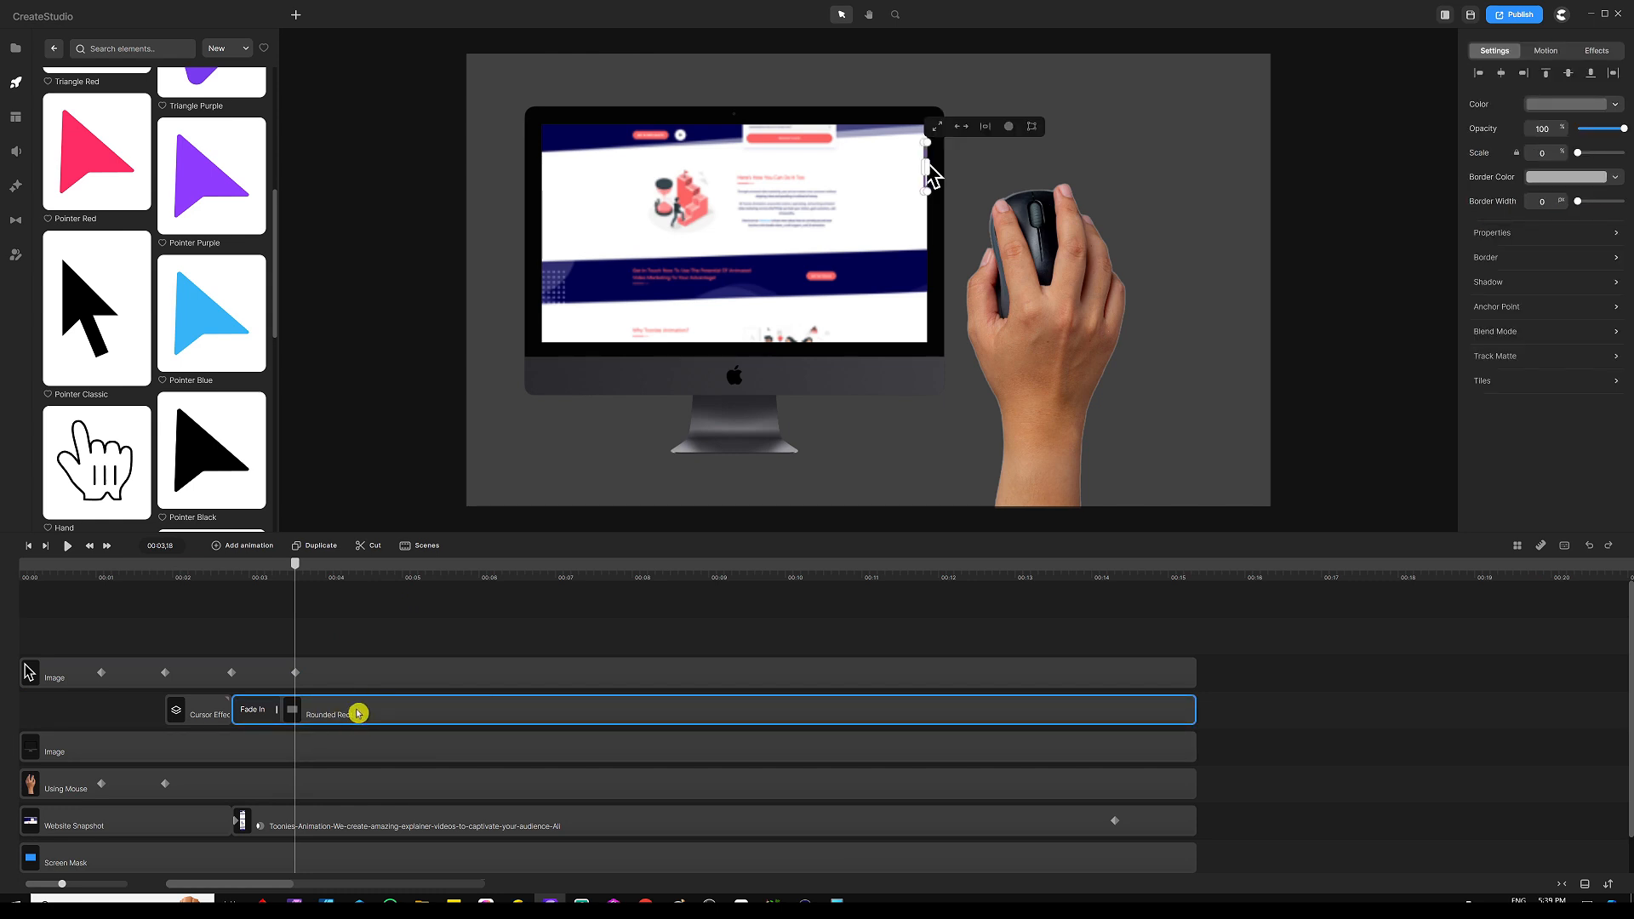
left_click(260, 548)
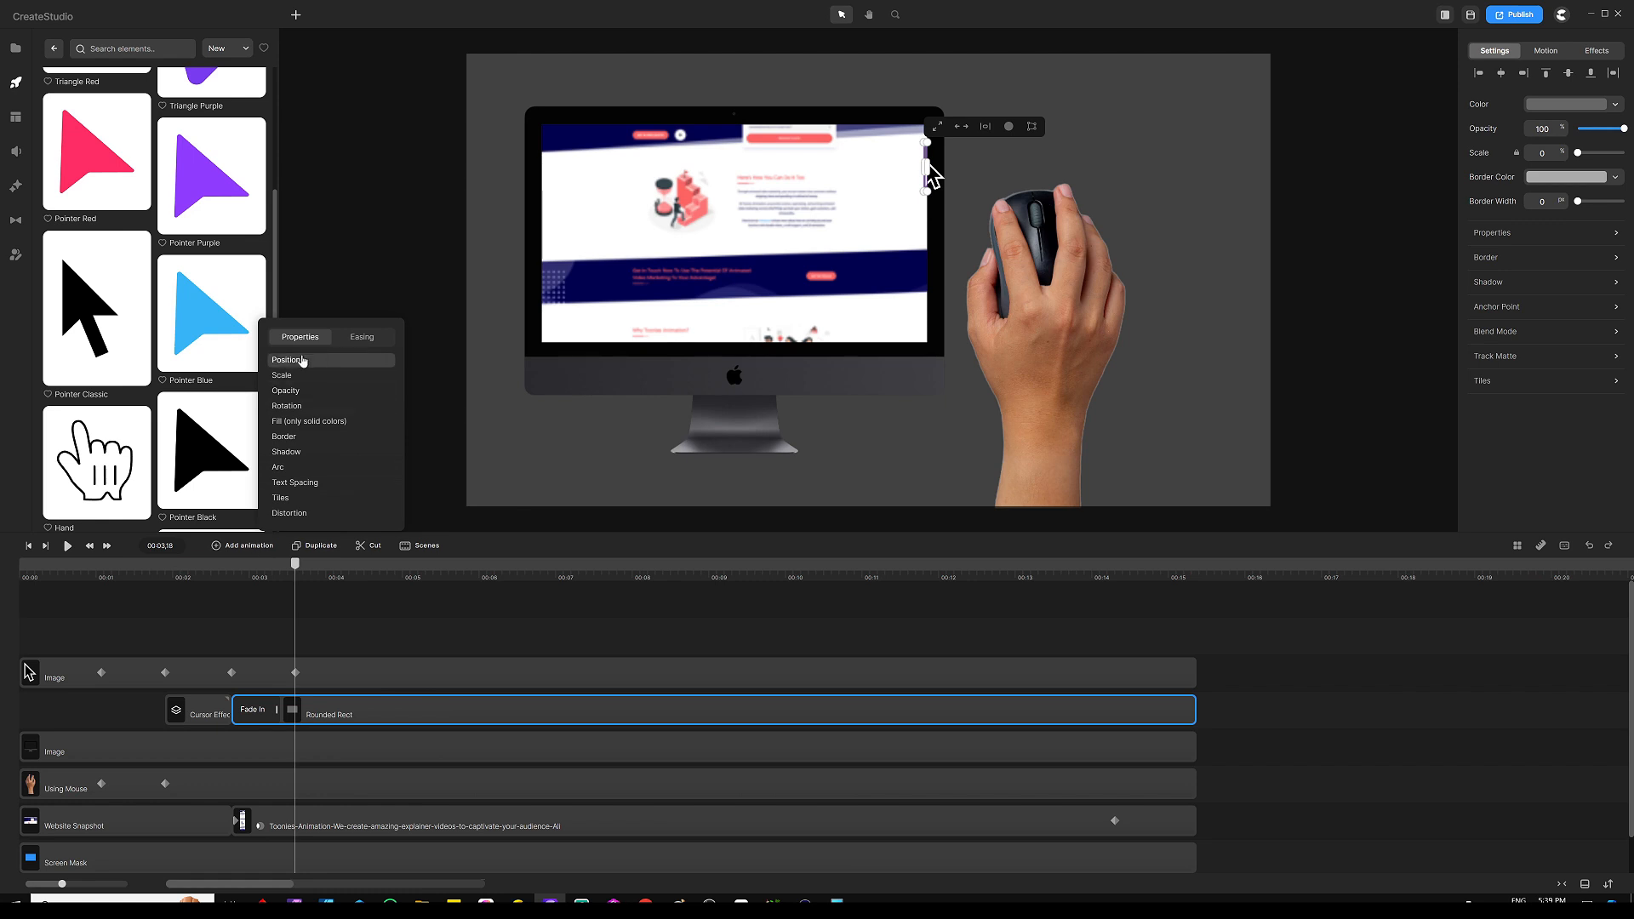
left_click(363, 339)
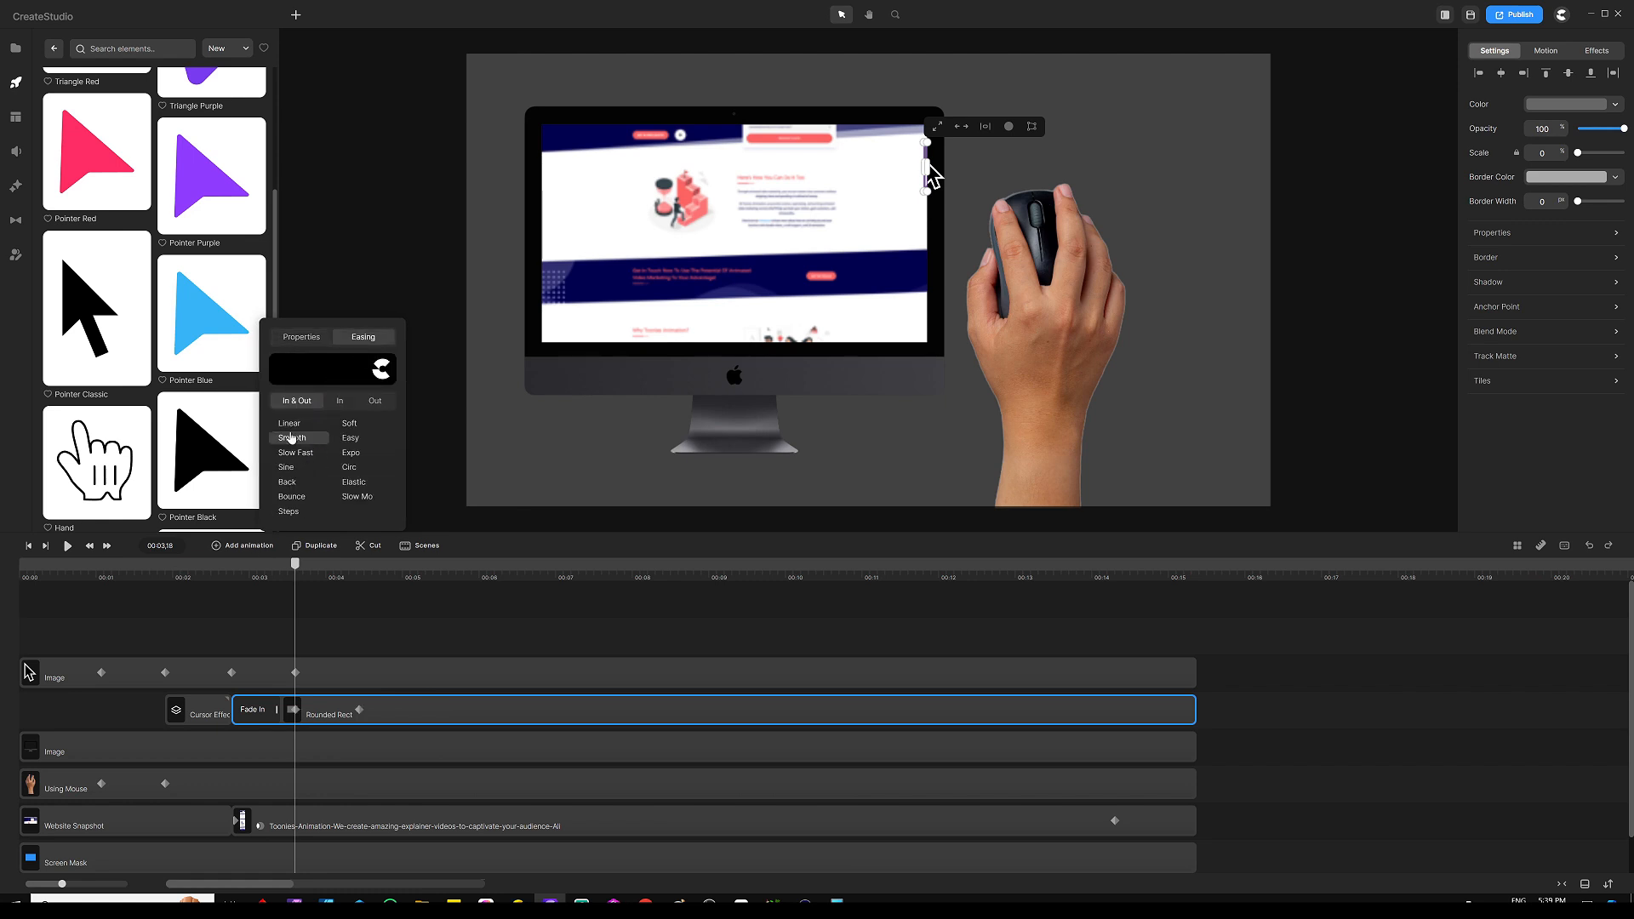
left_click(379, 628)
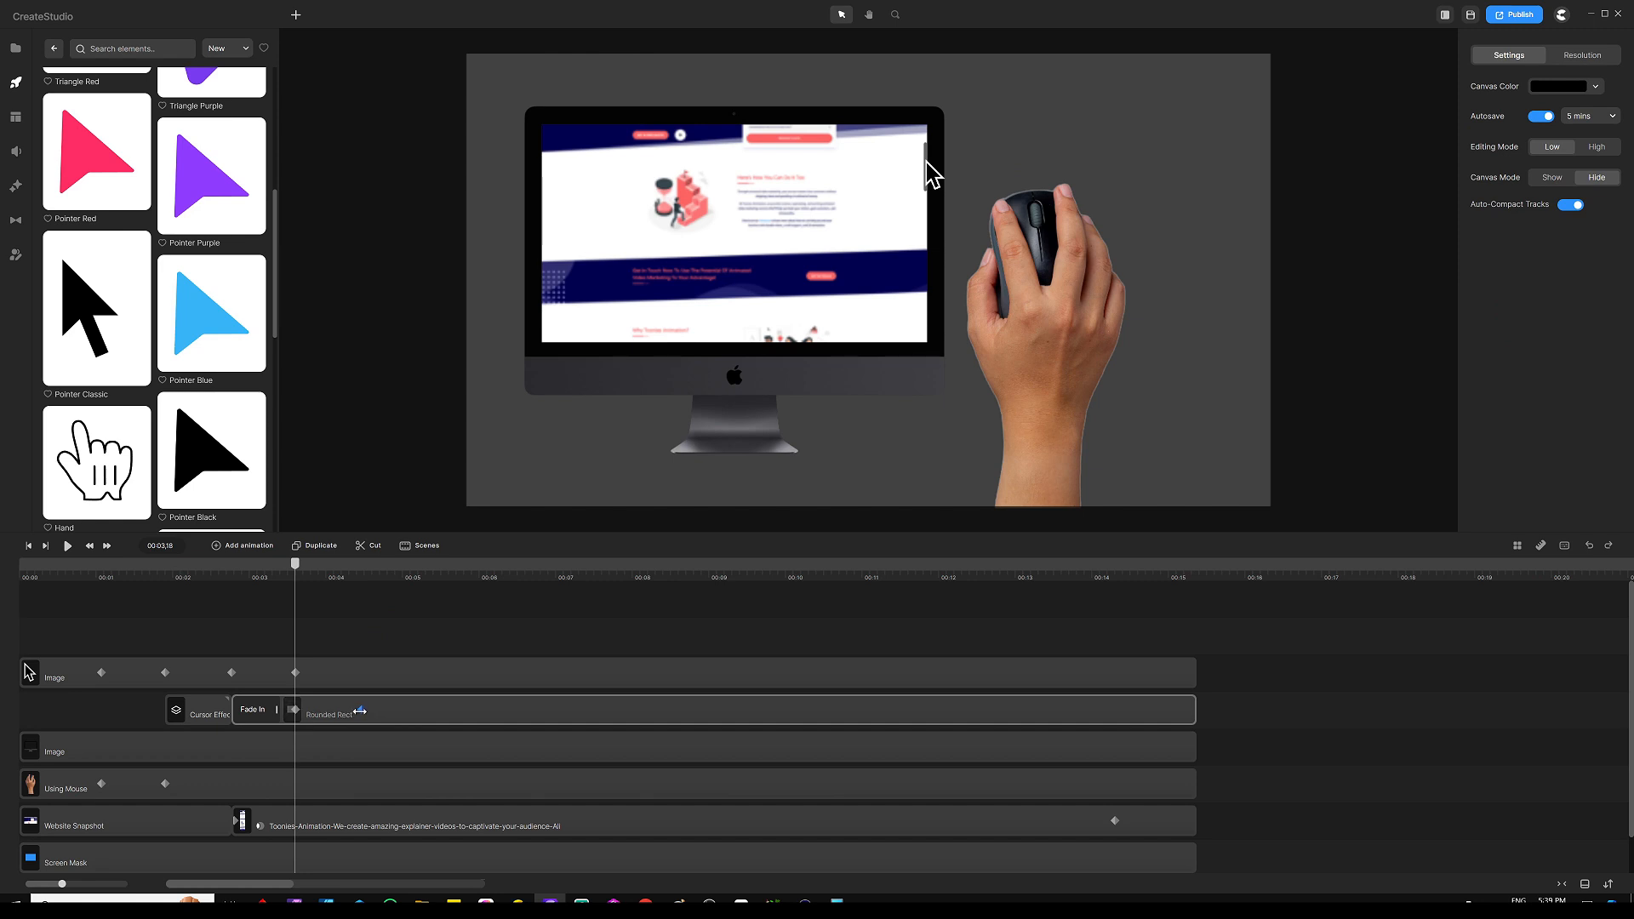
Move the scrollbar handle's end keyframe to about 00:14,06, near the website's last scroll keyframe
left_click_drag(358, 710, 368, 713)
left_click(1106, 716)
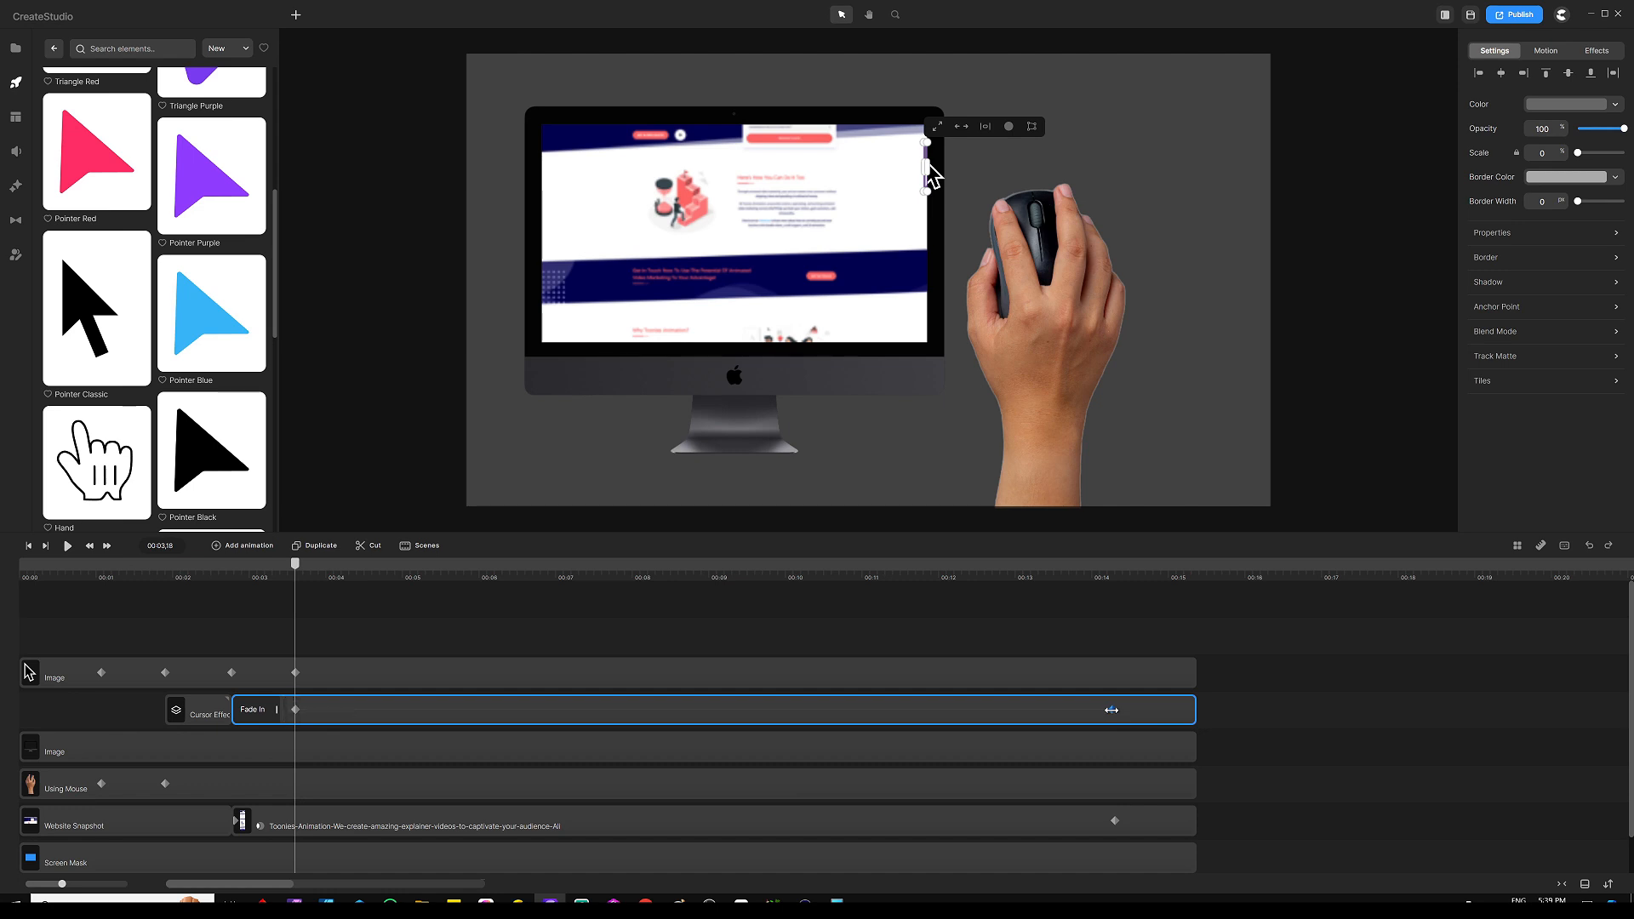
left_click(1111, 710)
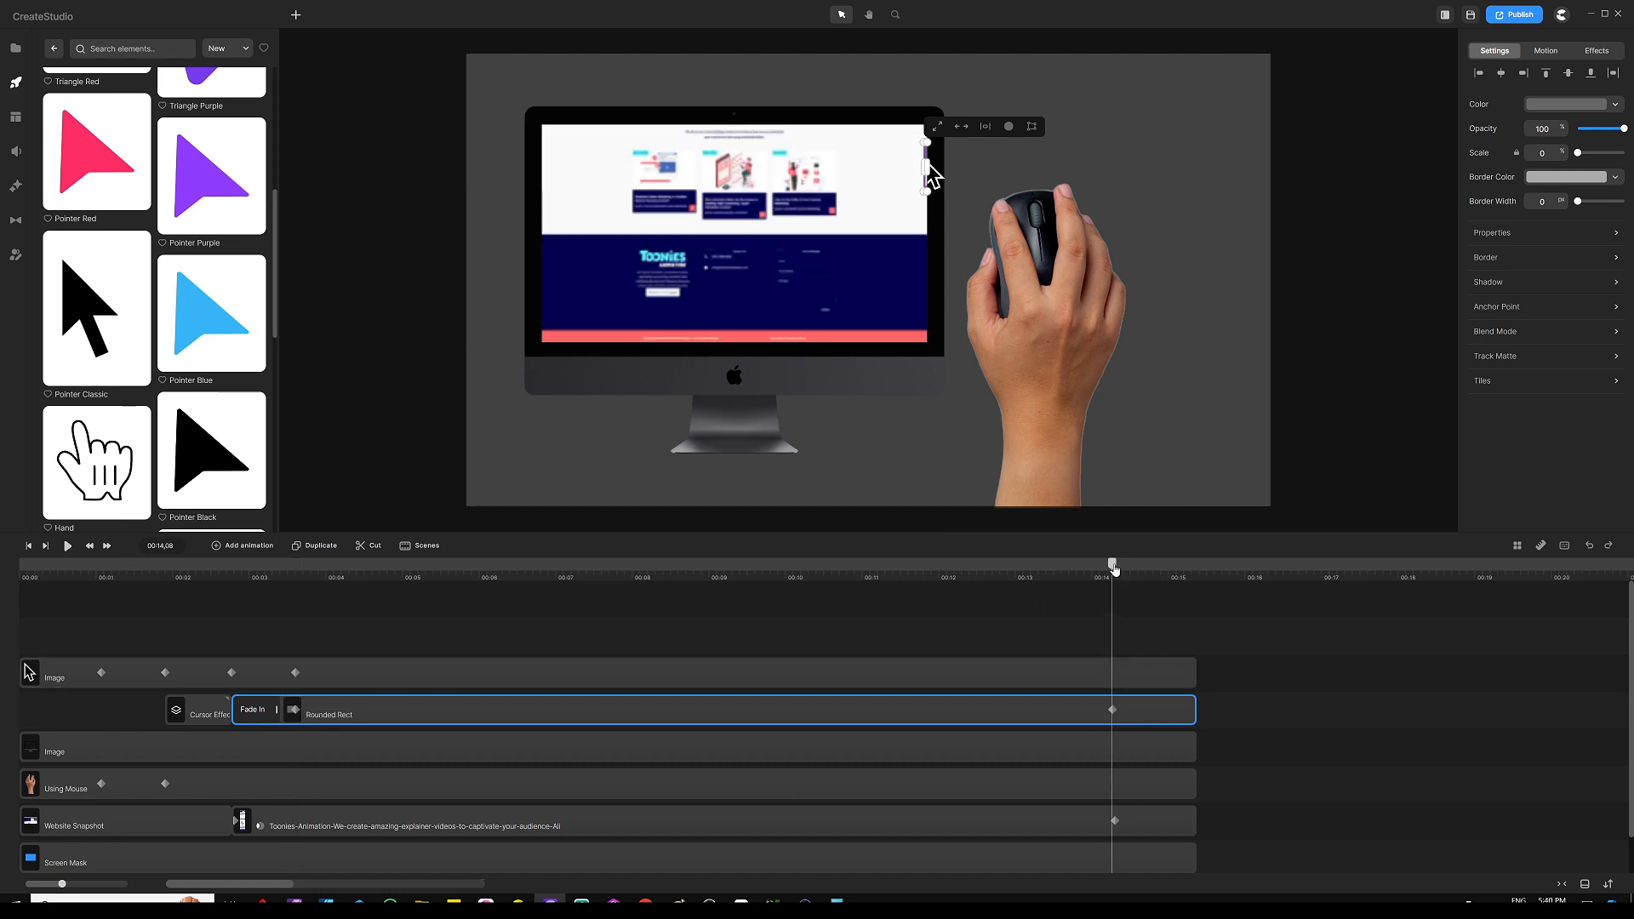
Move the website's first scroll keyframe to 00:03,18, in line with the cursor and scrollbar handle keyframes
left_click_drag(1114, 565, 299, 640)
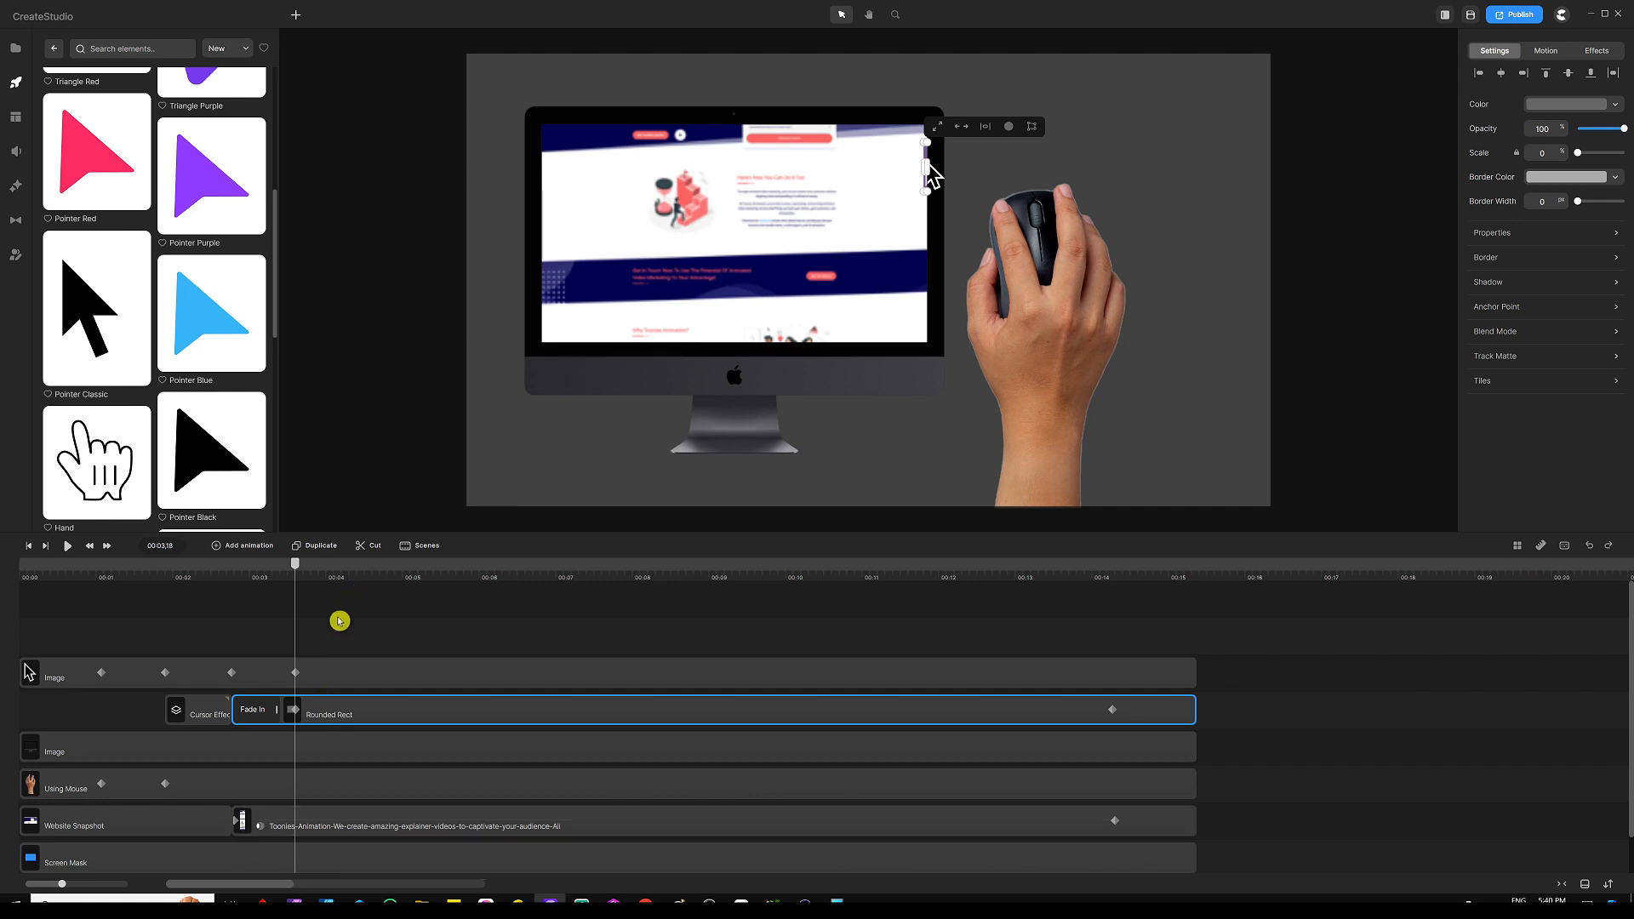
left_click_drag(304, 569, 290, 572)
scroll(514, 588, "up", 5)
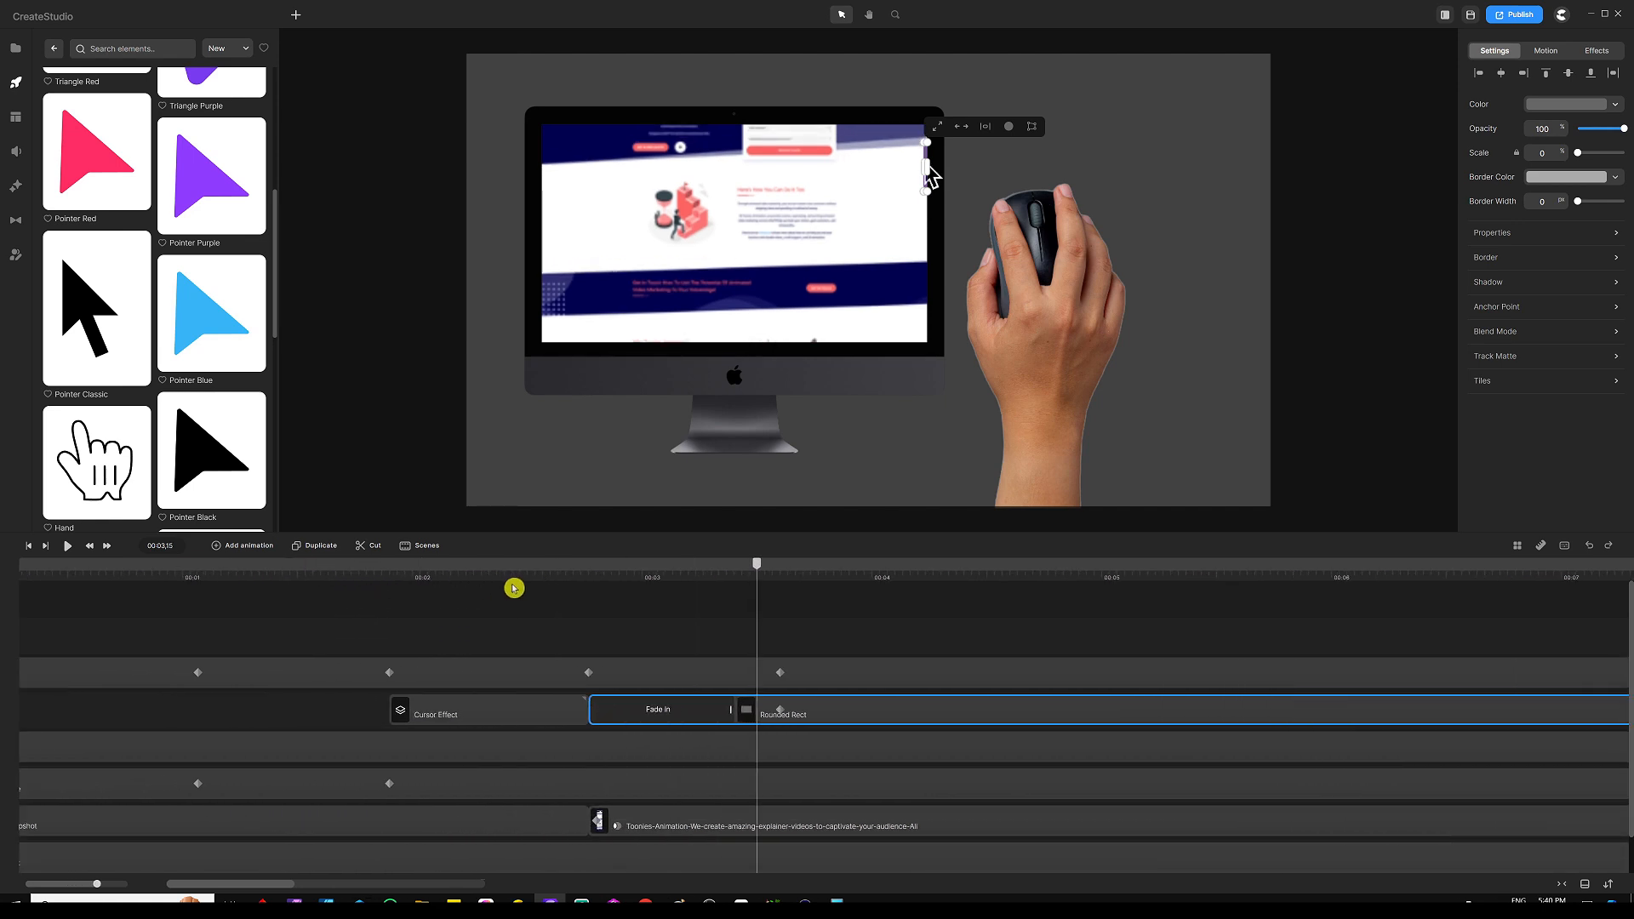
left_click_drag(502, 822, 759, 829)
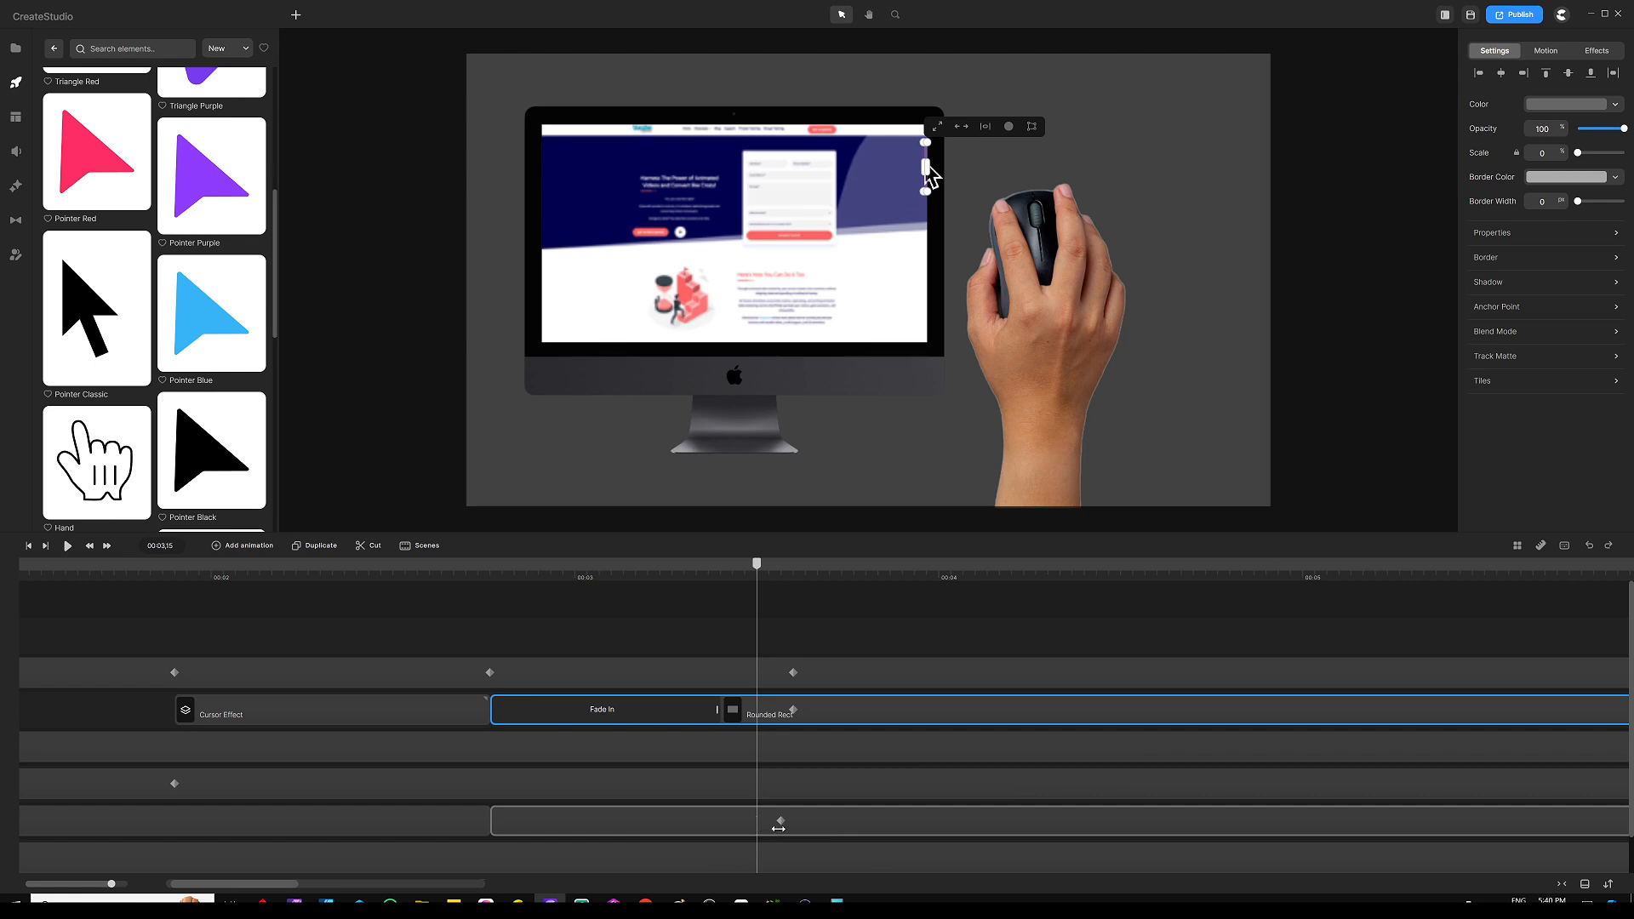
left_click(793, 826)
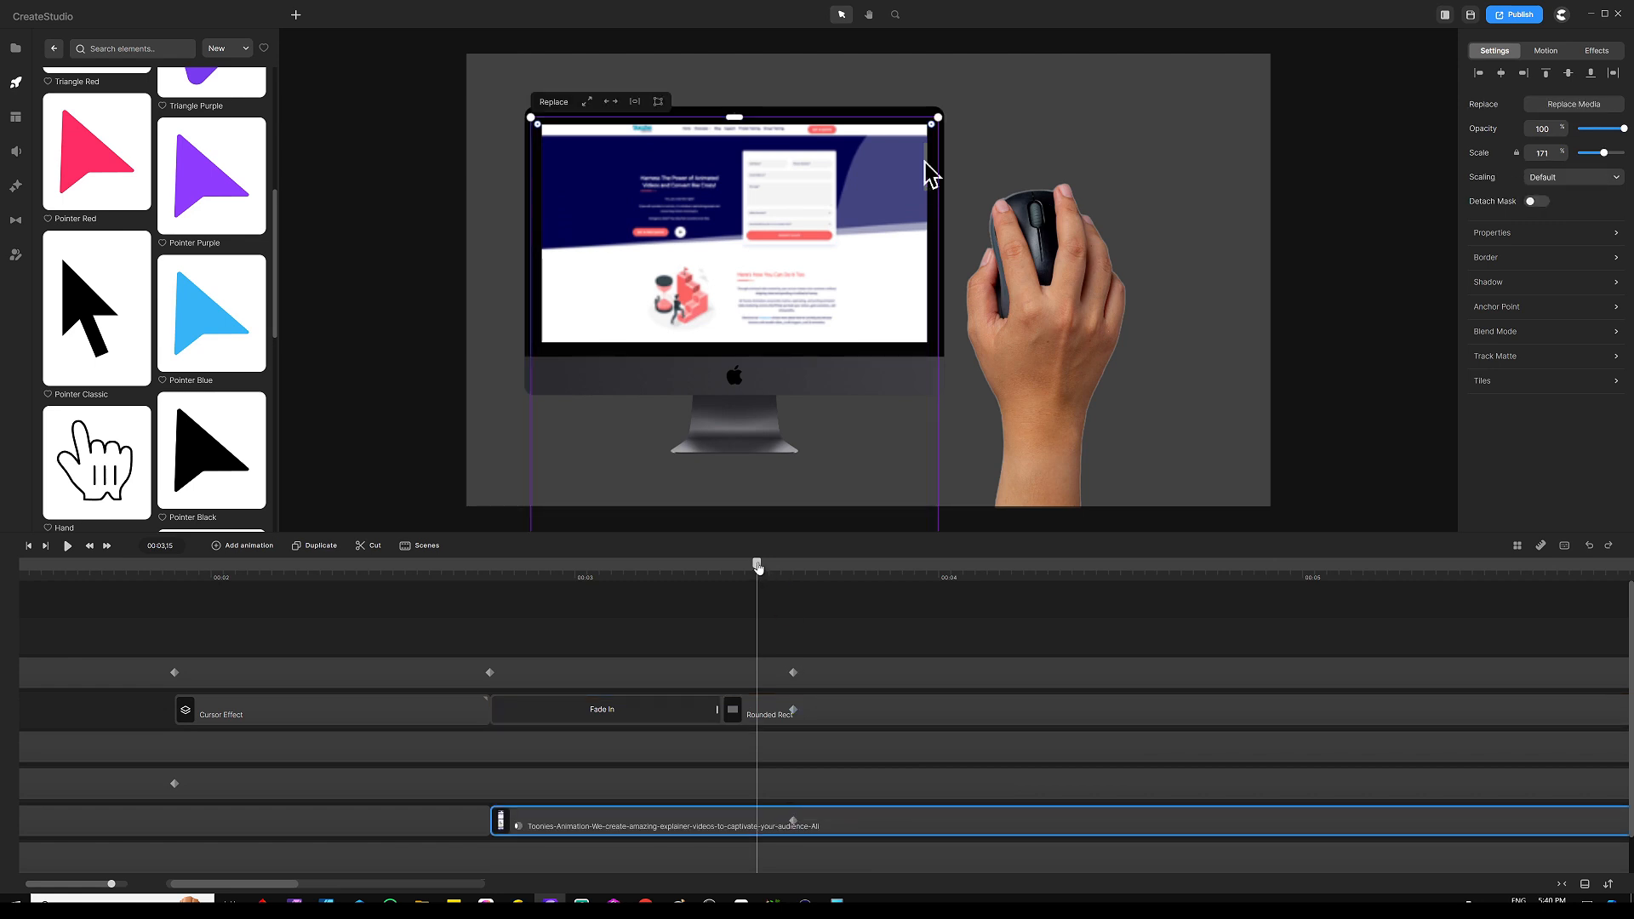
left_click_drag(757, 568, 792, 569)
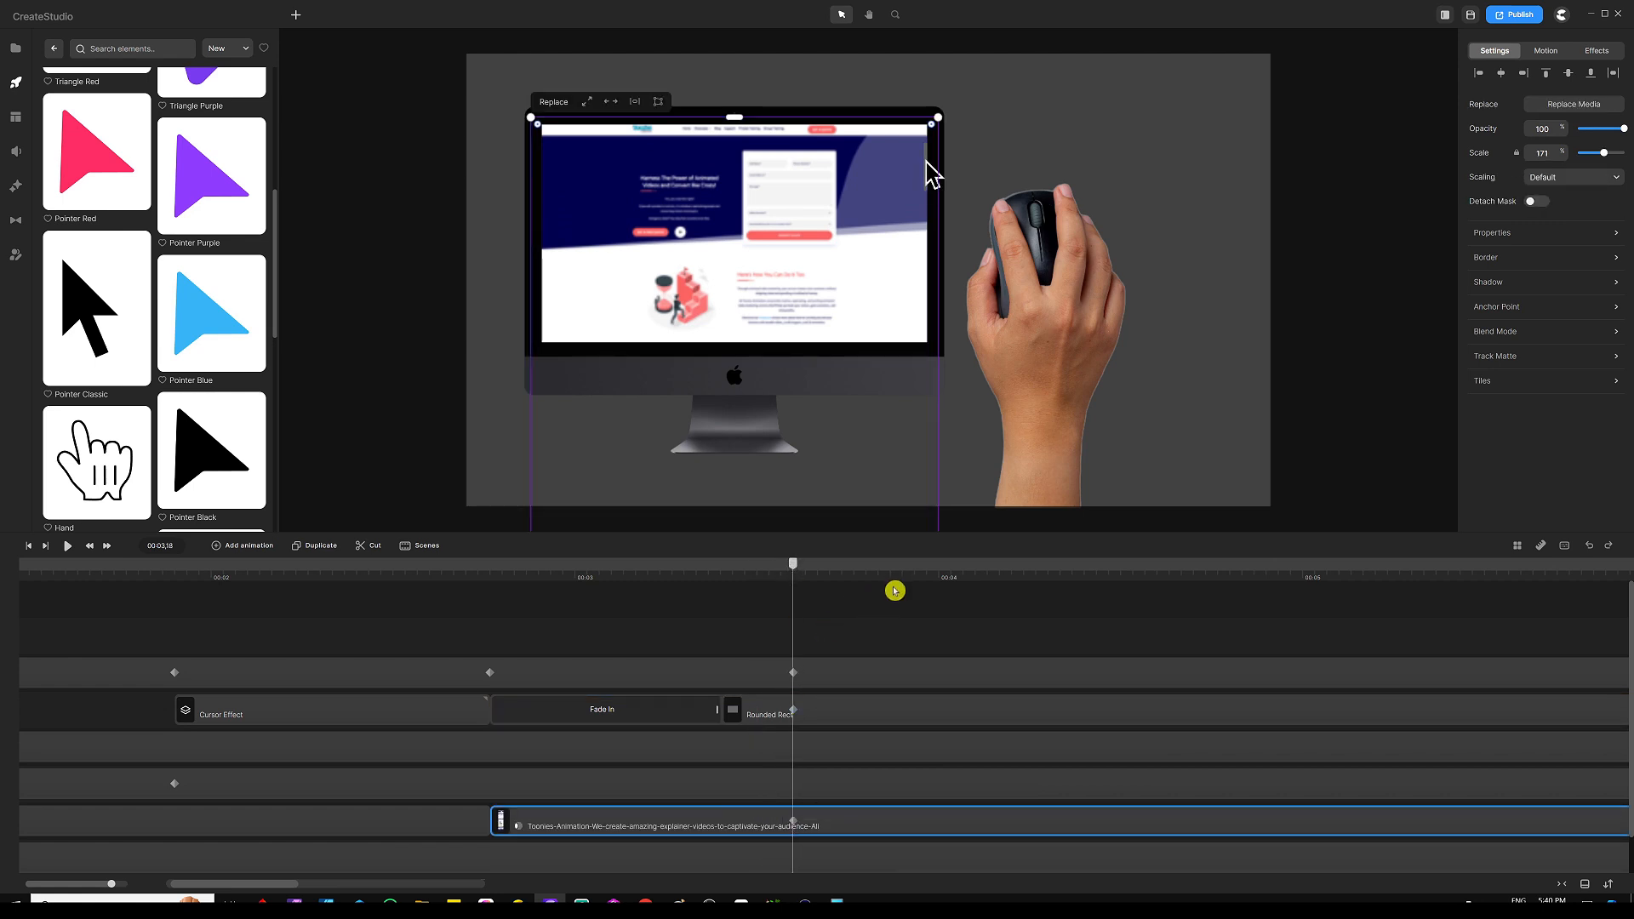
At the scrollbar handle's last keyframe, move the handle straight down until it reaches the bottom edge of the iMac screen
left_click_drag(888, 575, 584, 593)
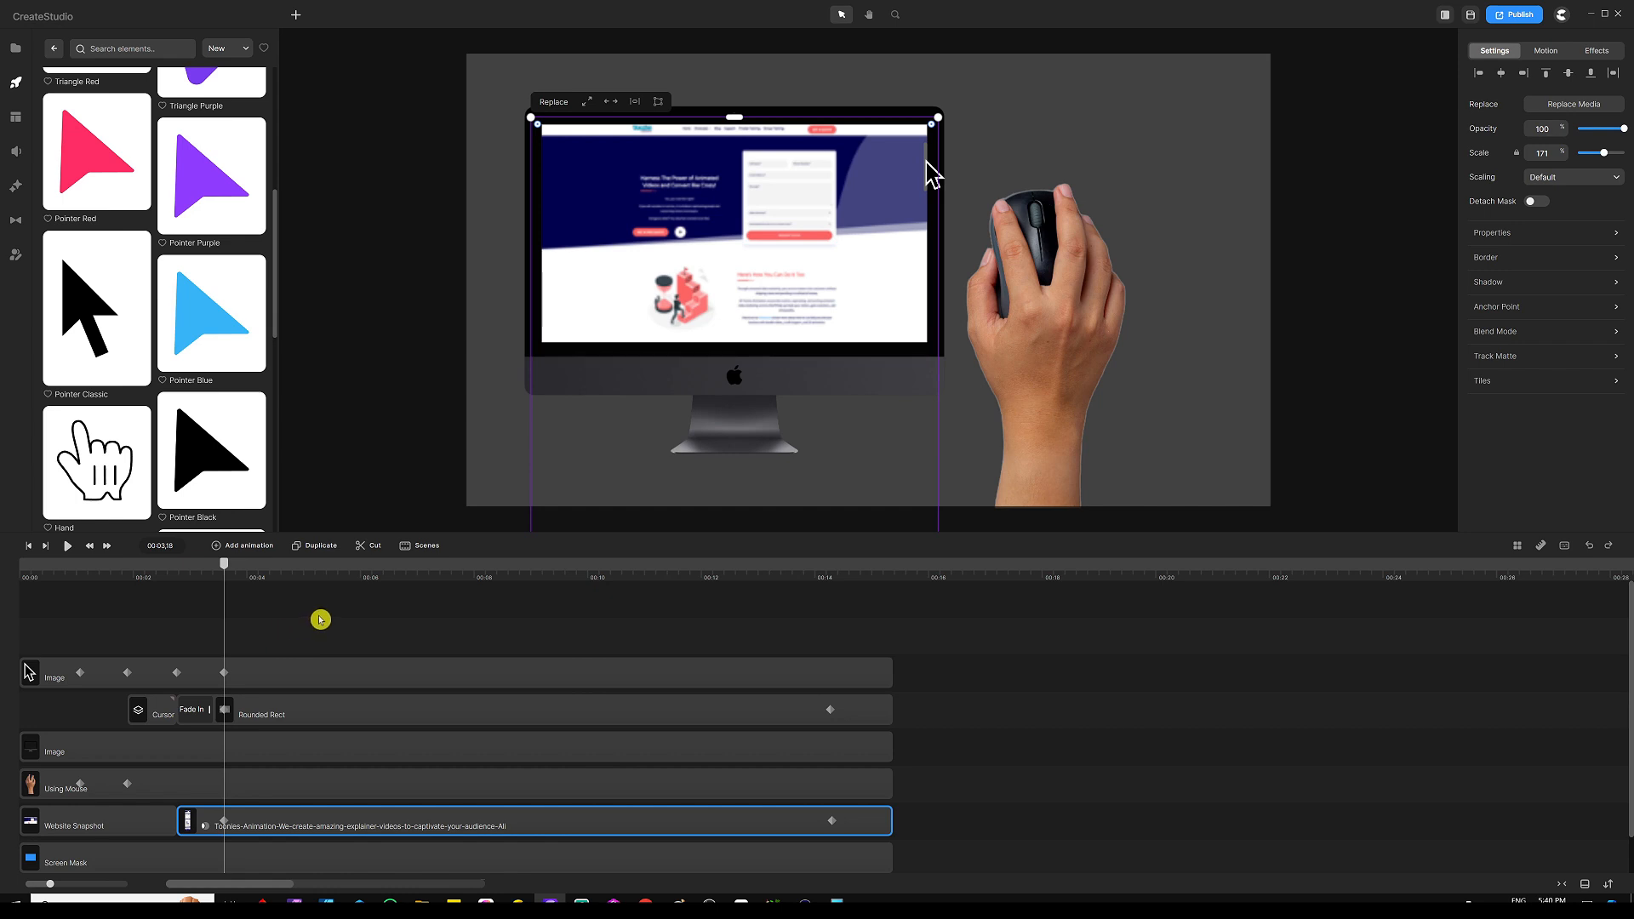
left_click(321, 621)
left_click_drag(228, 572, 457, 590)
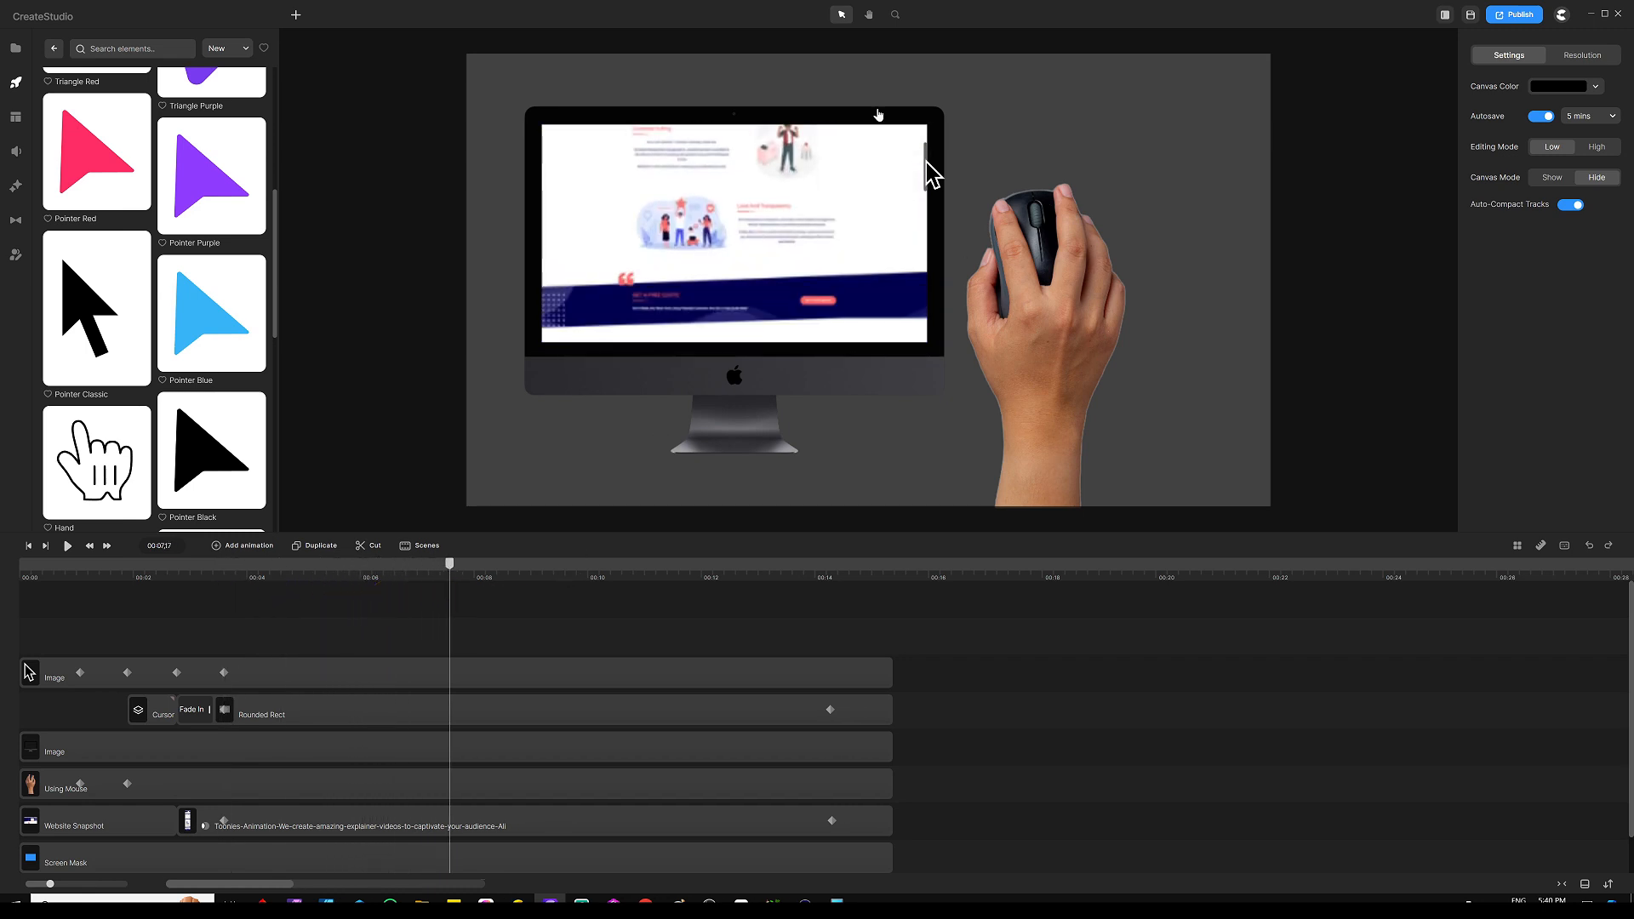
left_click(558, 749)
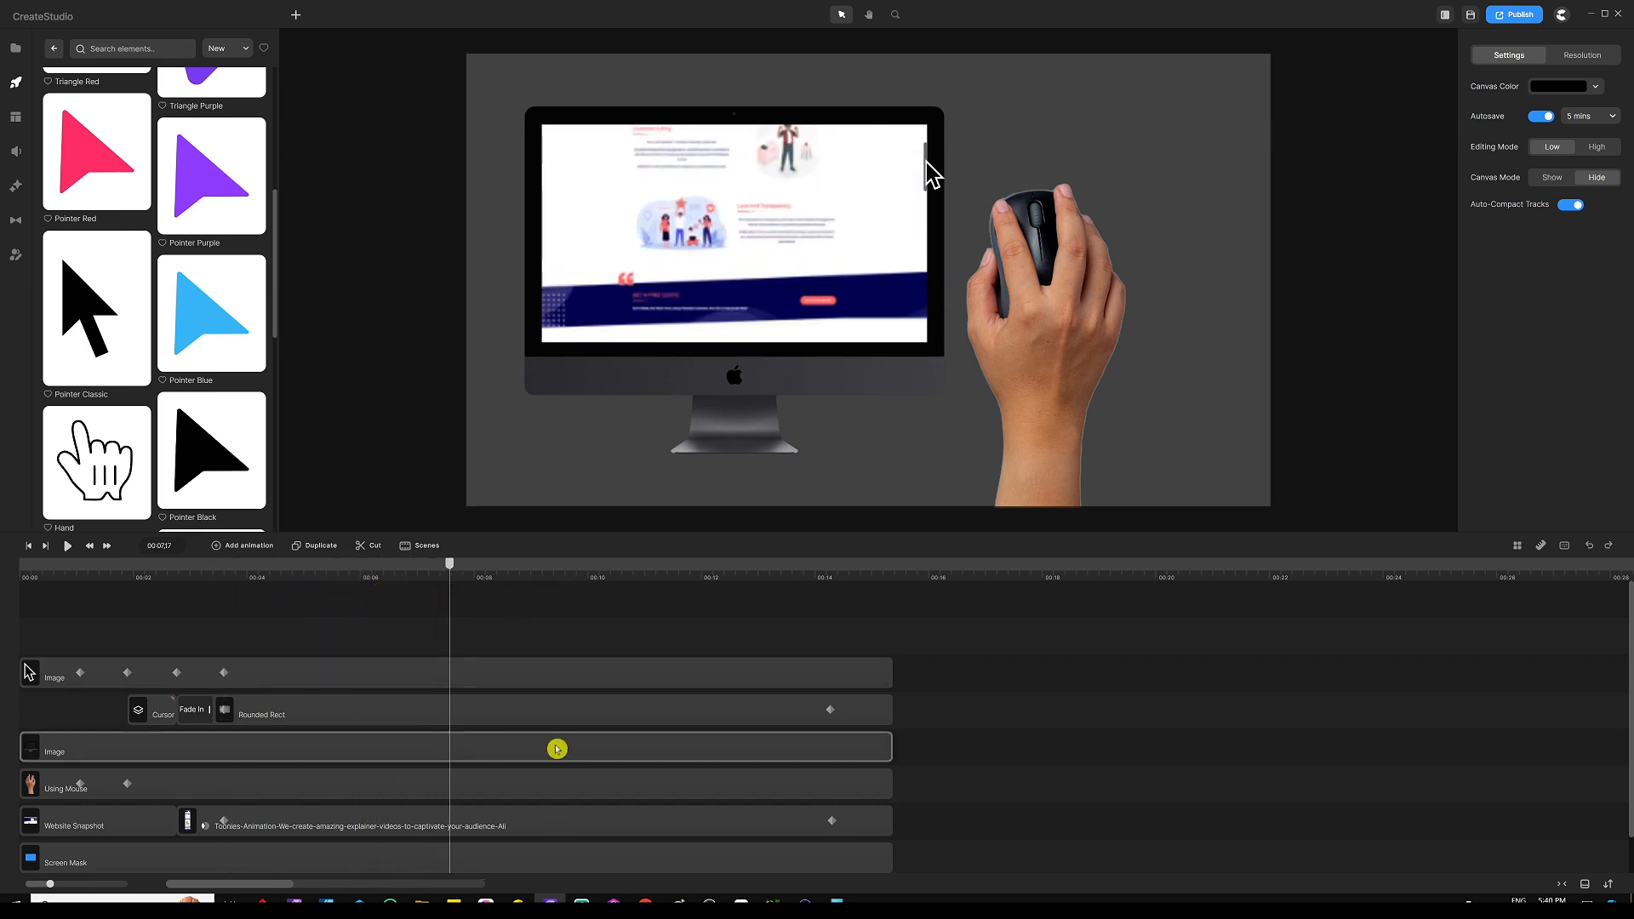
left_click(830, 710)
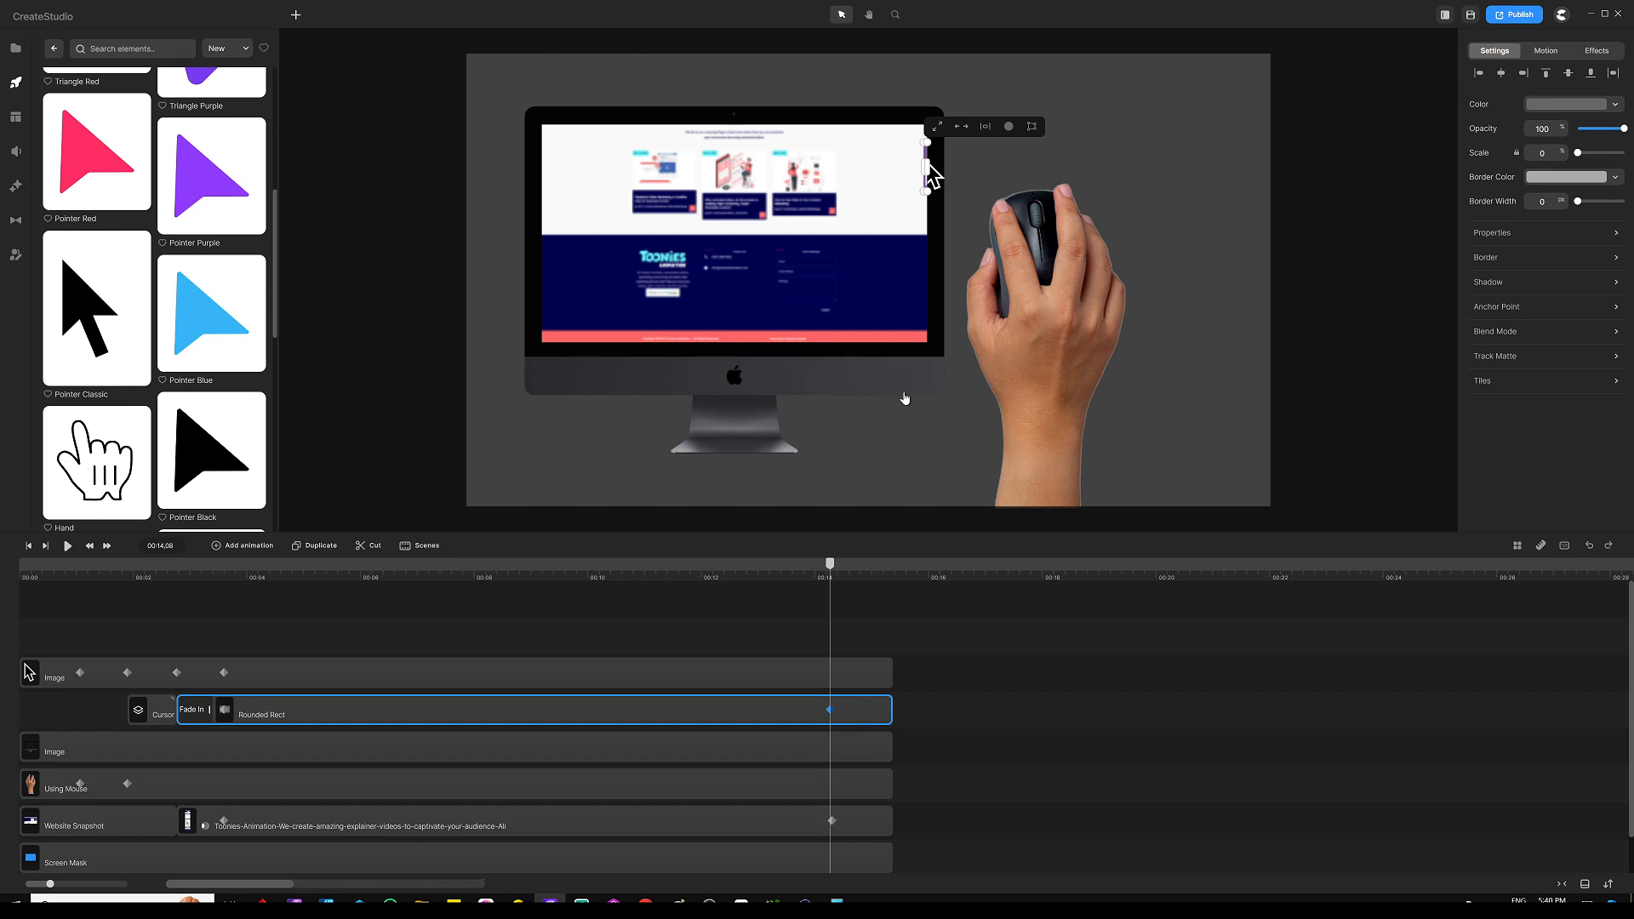
key("shift+Down")
key("shift+Down")
key("shift+Down")
key("shift+Down")
key("shift+Down")
key("shift+Down")
key("shift+Down")
key("shift+Down")
key("shift+Down")
key("shift+Down")
key("shift+Down")
key("shift+Down")
key("shift+Down")
key("shift+Down")
key("shift+Down")
key("shift+Down")
key("shift+Down")
key("shift+Down")
key("shift+Down")
key("shift+Down")
key("shift+Down")
key("shift+Down")
key("shift+Down")
key("shift+Down")
key("shift+Down")
key("shift+Down")
key("shift+Down")
key("shift+Down")
key("shift+Down")
key("shift+Down")
scroll(935, 347, "up", 5)
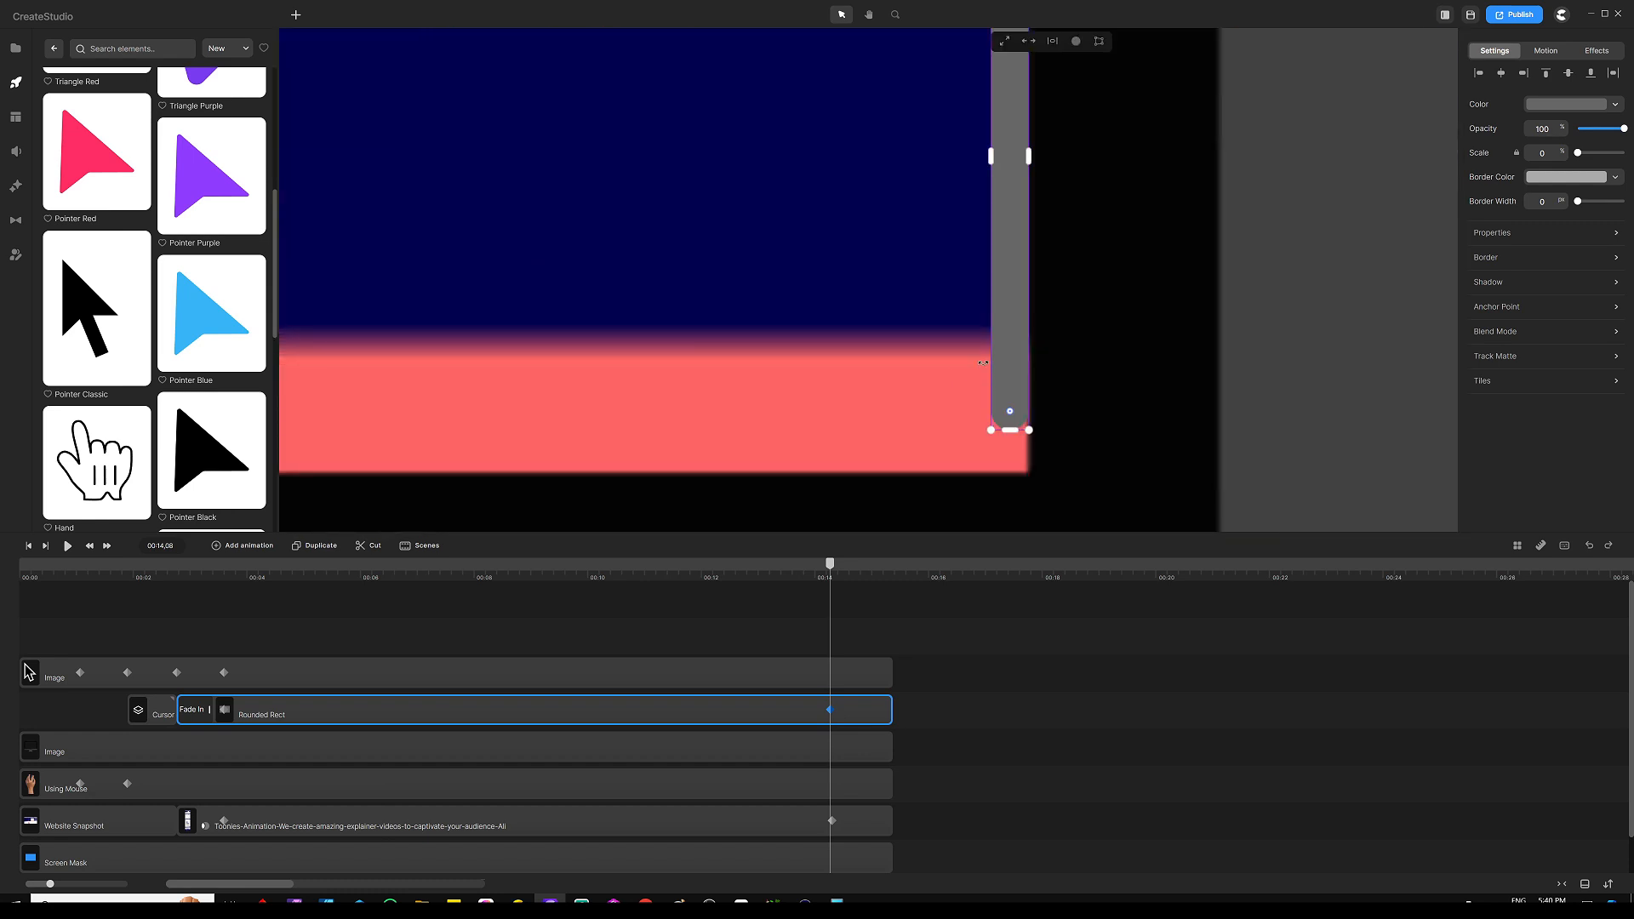
key("Down")
key("Down")
key("Down")
key("Down")
key("Down")
key("Down")
key("Down")
key("ctrl+0")
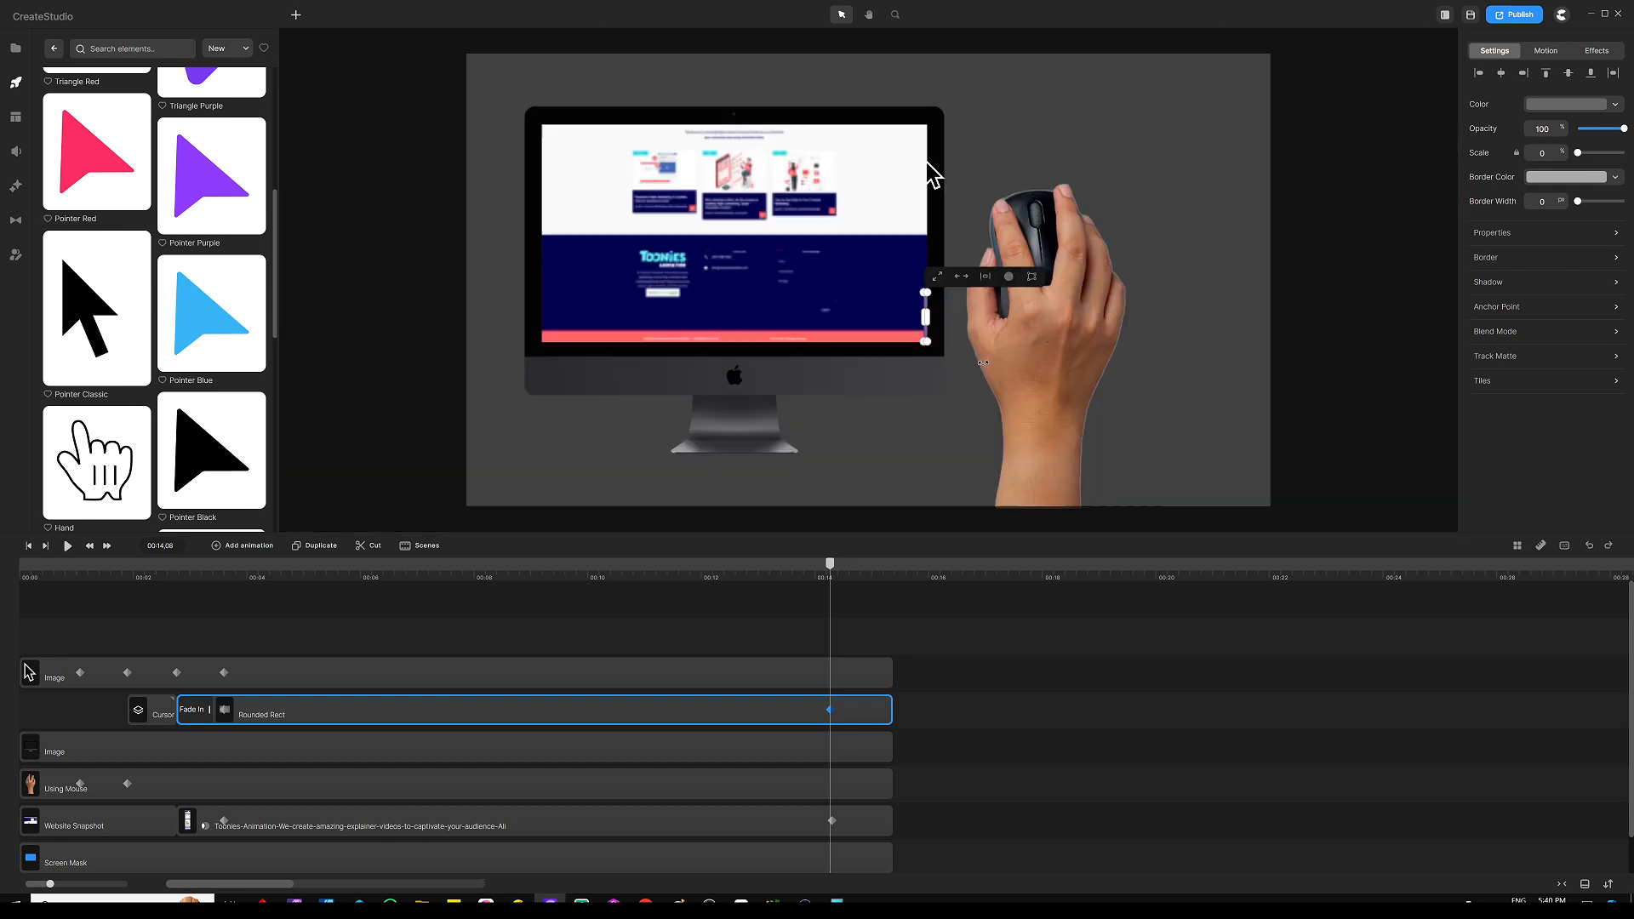
Add a Position animation with Linear easing to the cursor at 00:03,18 and extend it to the scrollbar handle's last keyframe
left_click(790, 661)
left_click_drag(830, 564, 301, 584)
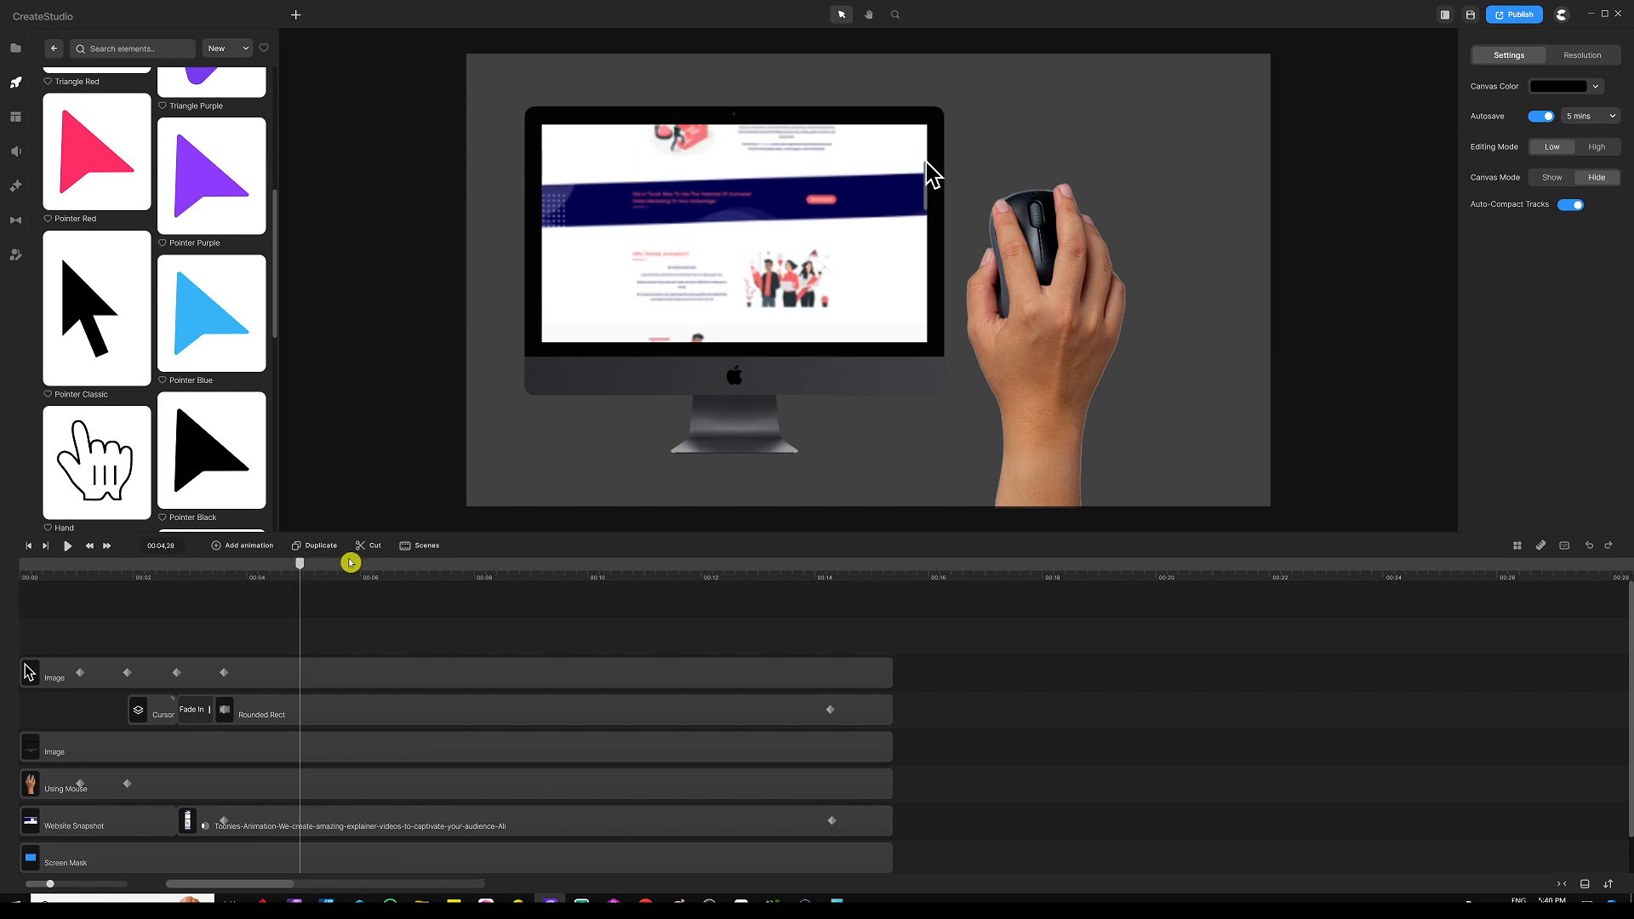
left_click_drag(300, 568, 225, 576)
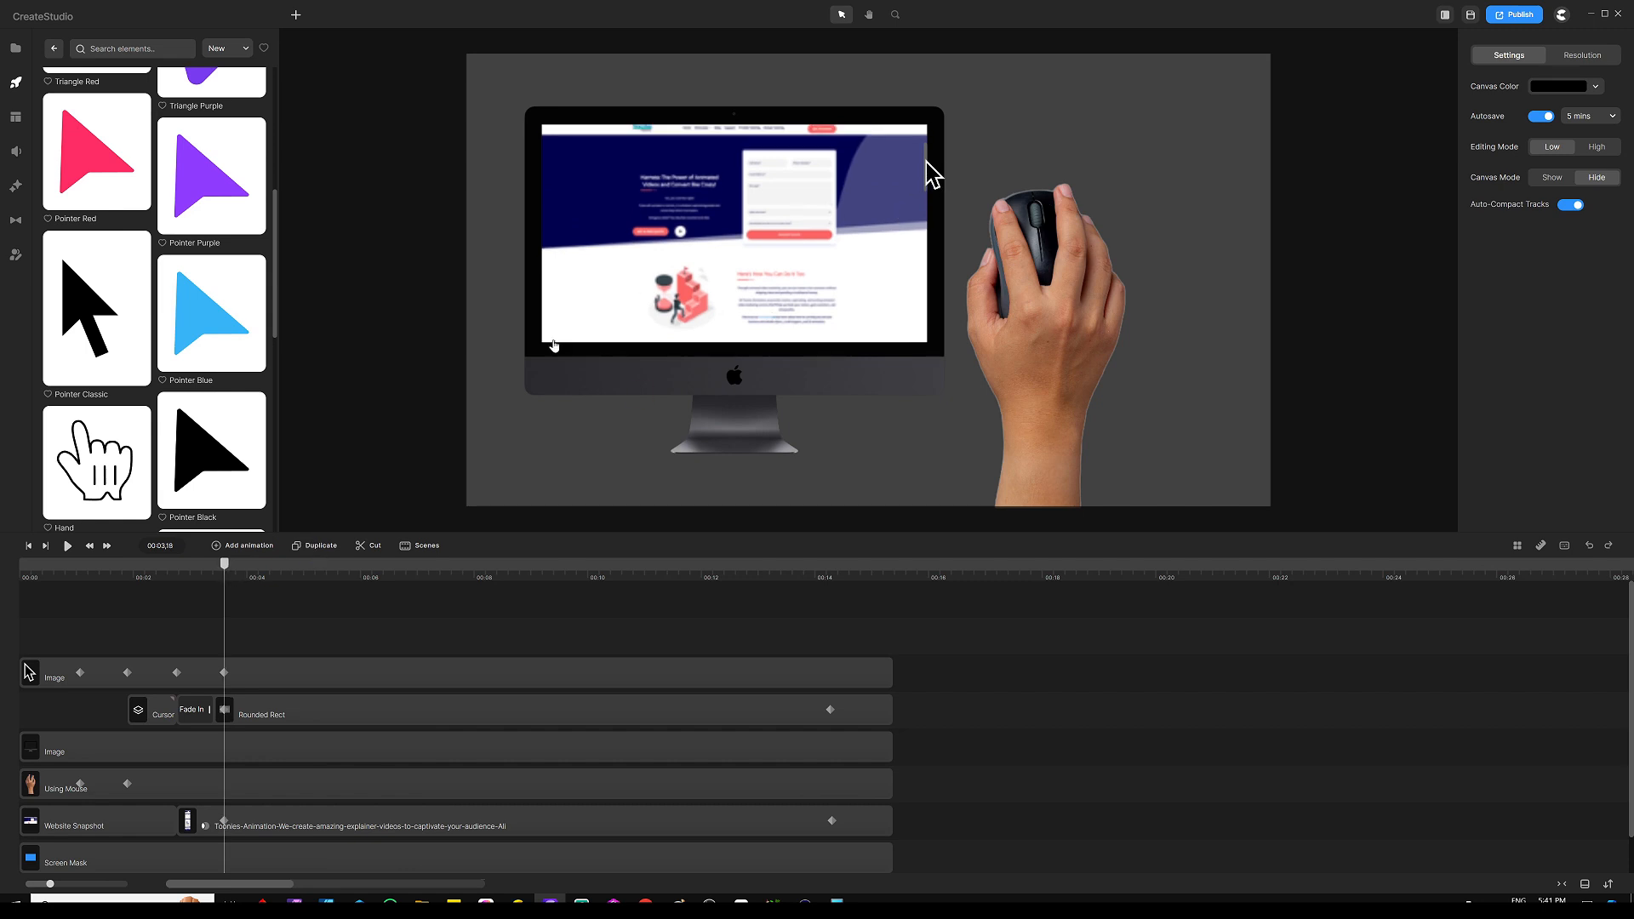
left_click(935, 176)
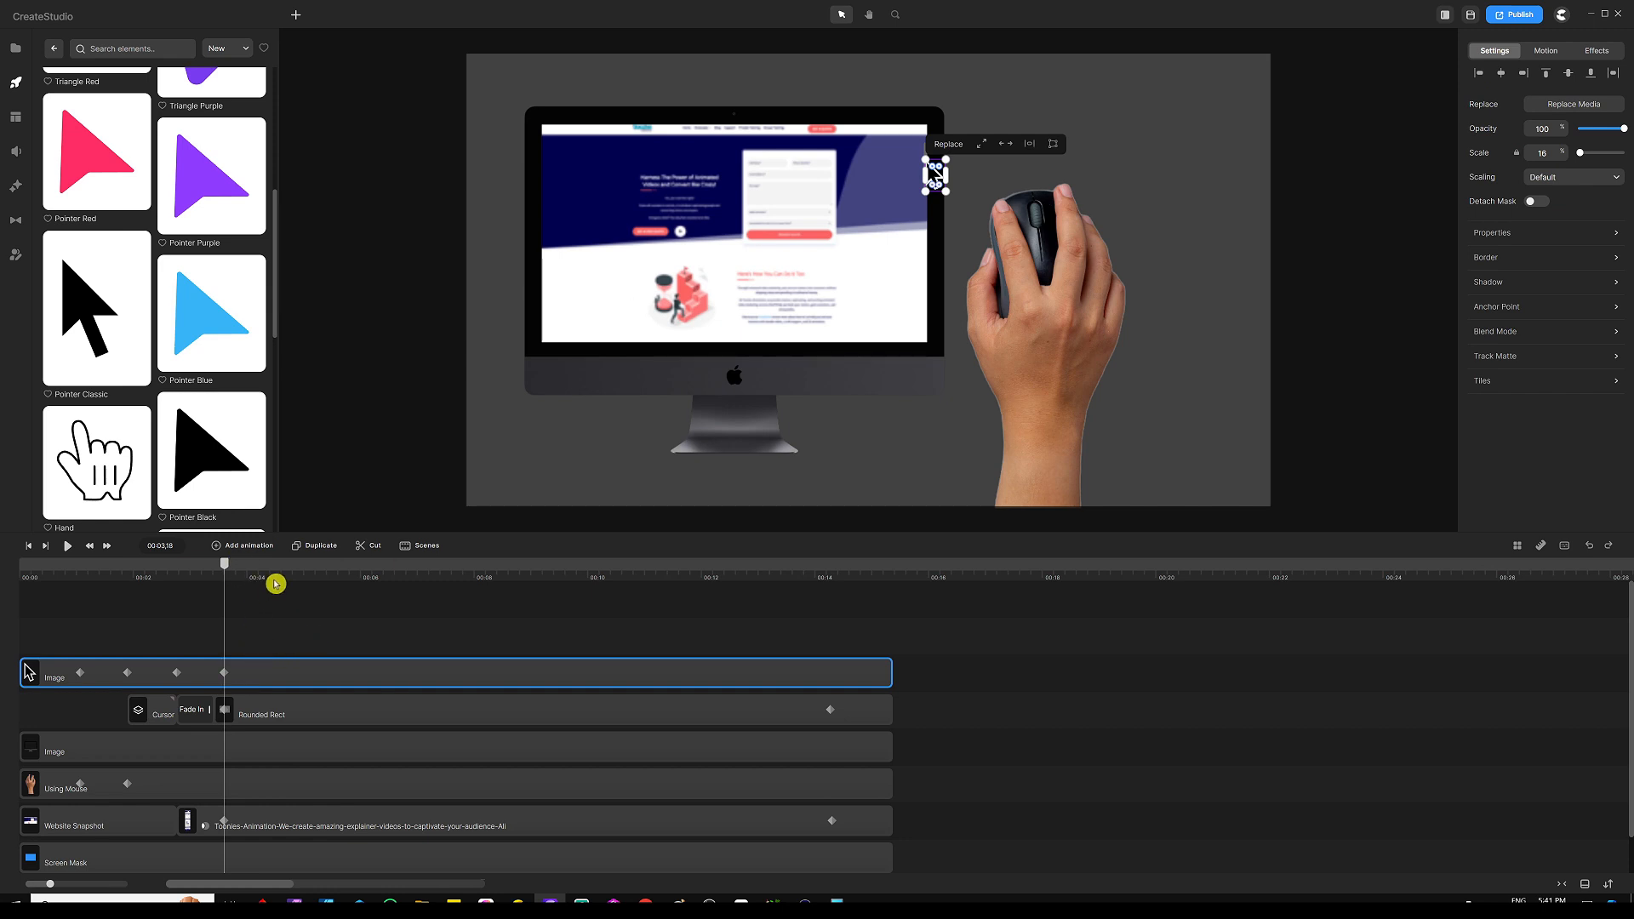
left_click(255, 547)
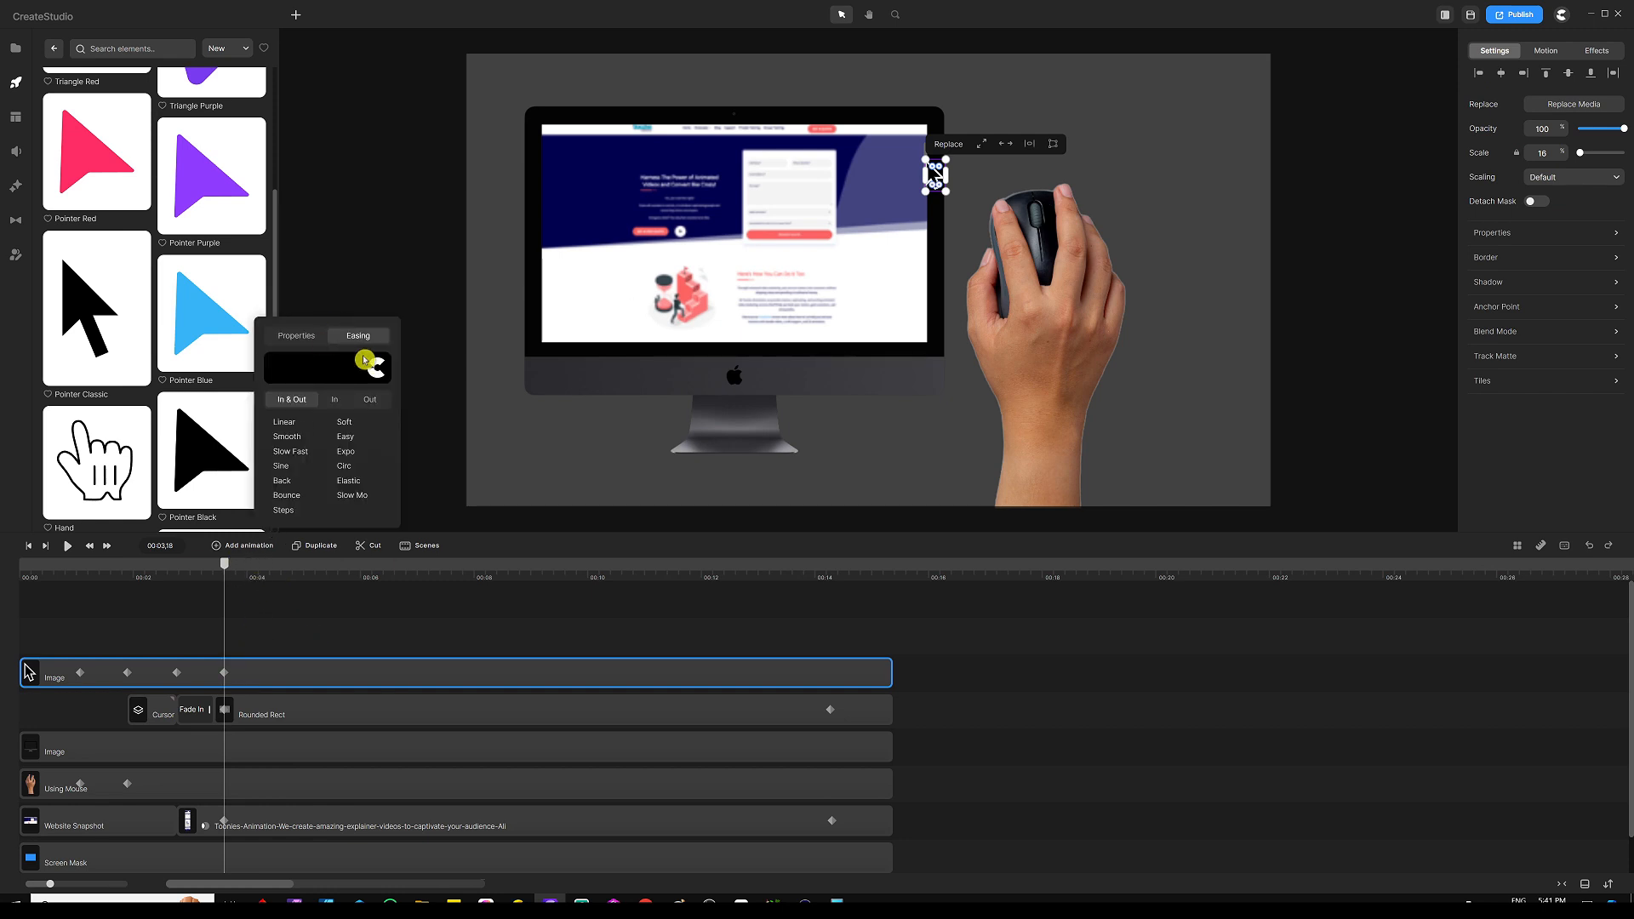
left_click(285, 423)
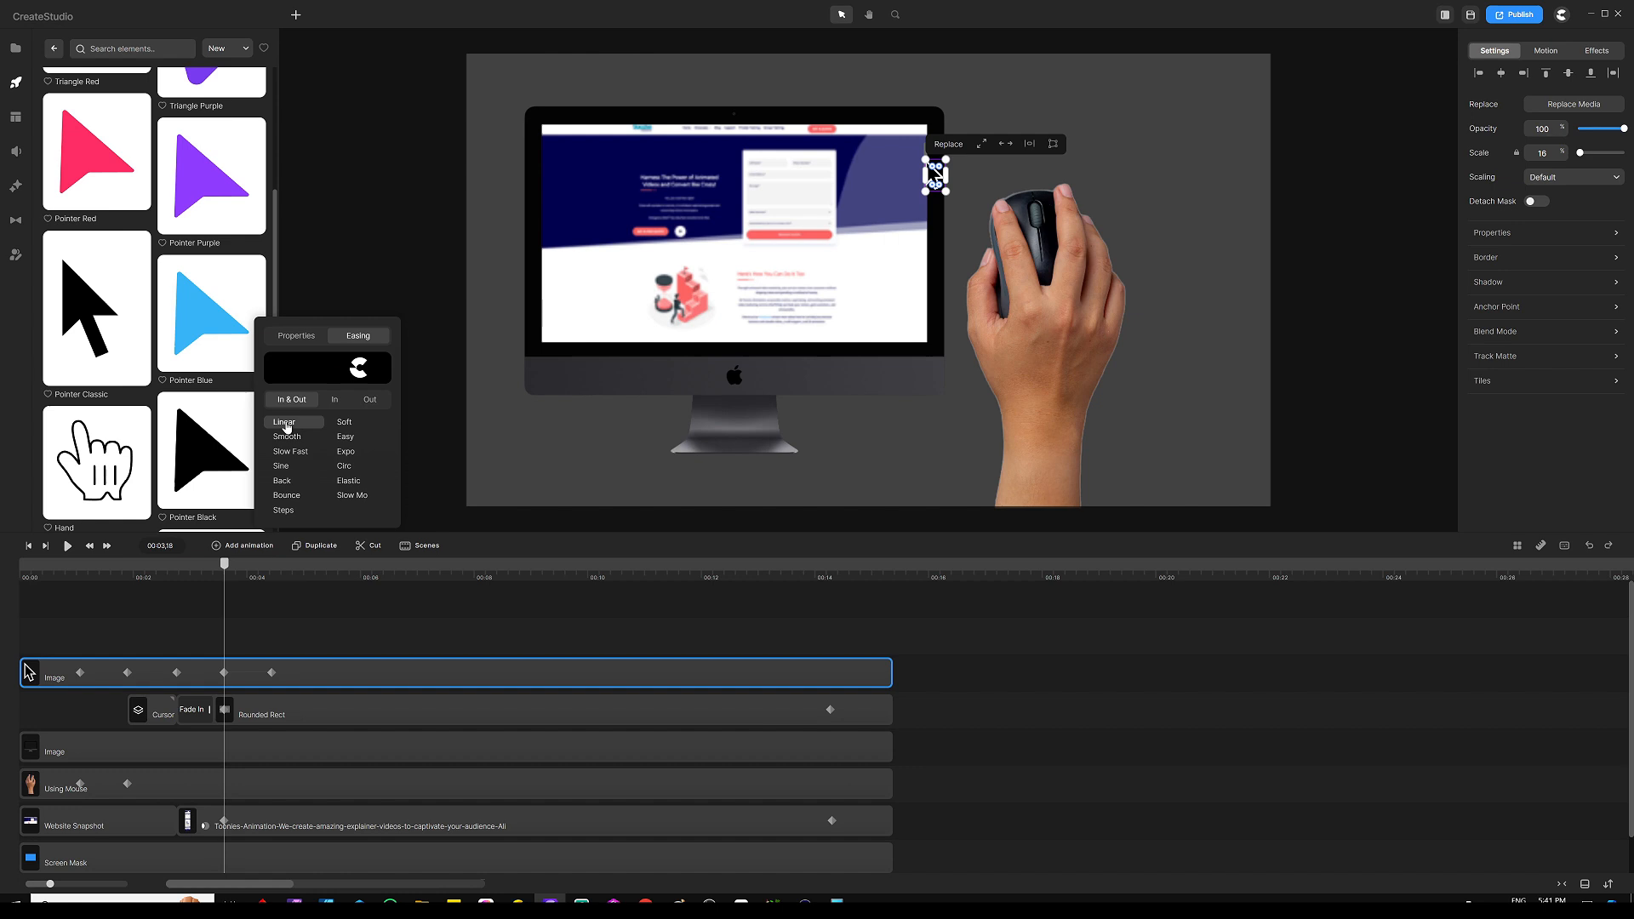
left_click(296, 334)
left_click_drag(230, 616, 410, 673)
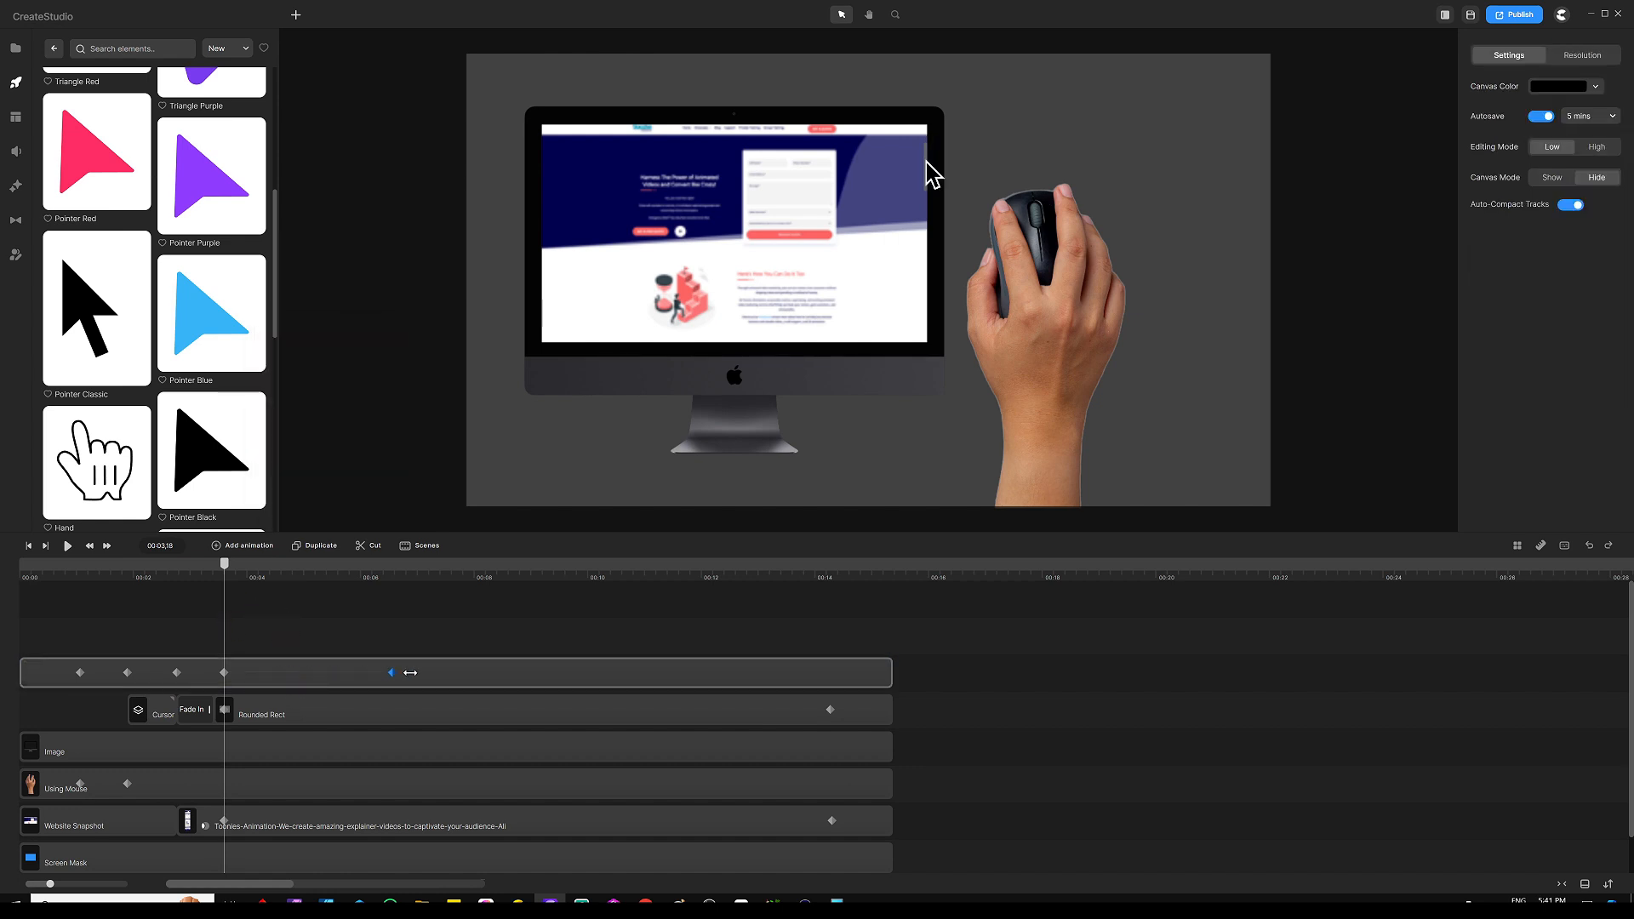
At the cursor's last keyframe, move the cursor straight down so its tip rests on the lowered scrollbar handle
left_click(830, 674)
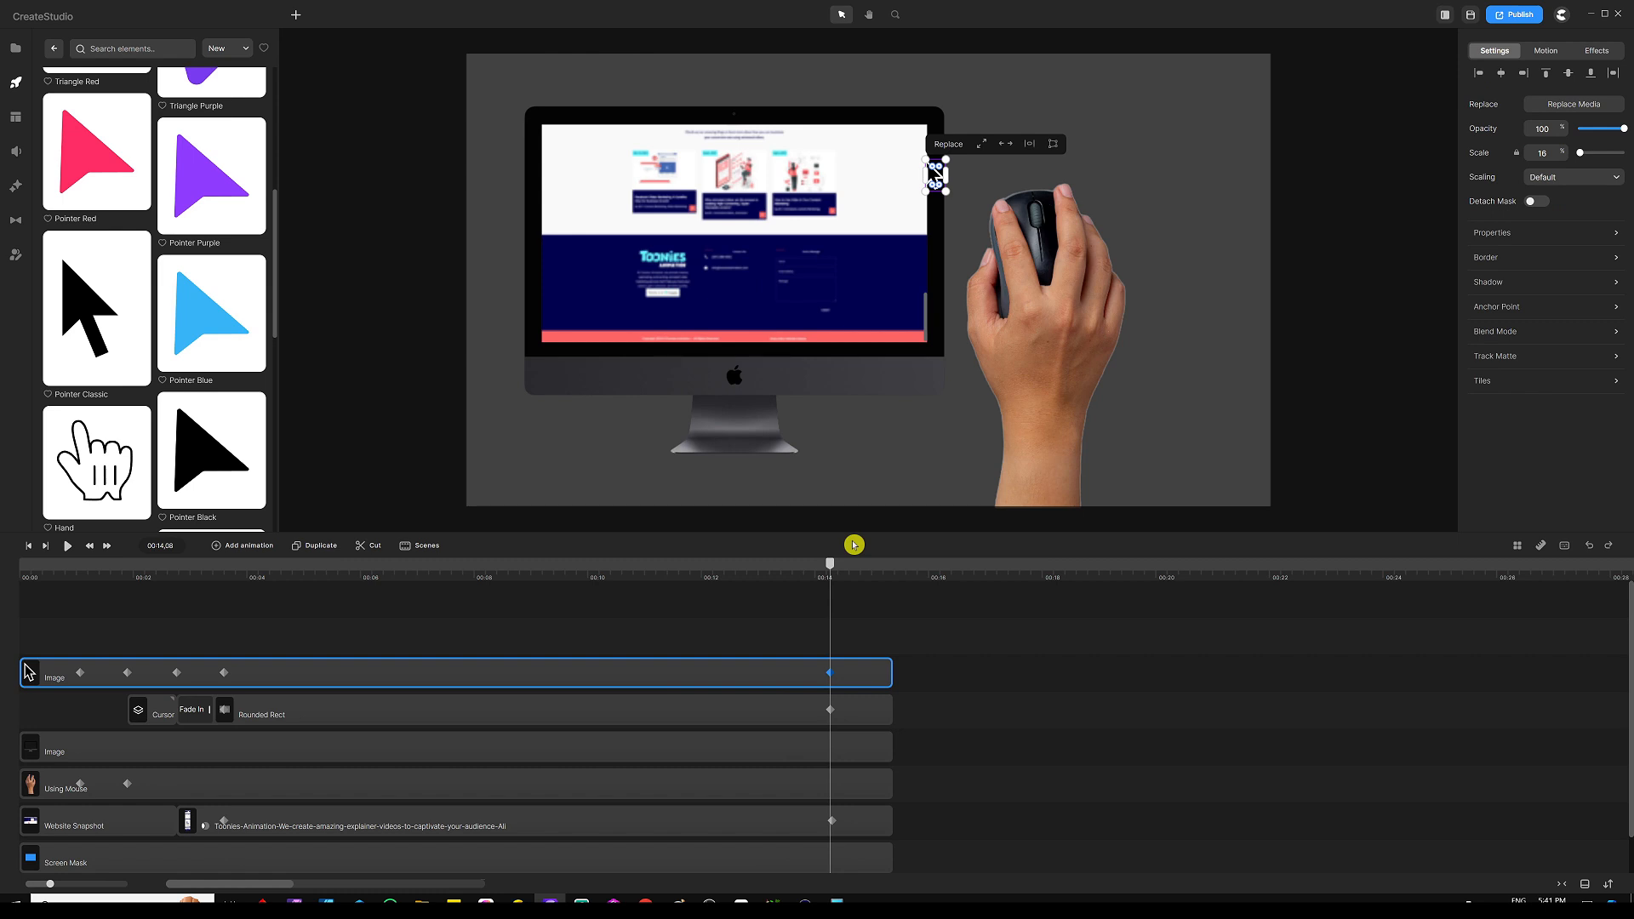
key("shift+Down")
key("shift+Down")
key("shift+Down")
key("shift+Down")
key("shift+Down")
key("shift+Down")
key("shift+Down")
key("shift+Down")
key("shift+Down")
key("shift+Down")
key("shift+Down")
key("shift+Down")
key("shift+Down")
key("shift+Down")
key("shift+Down")
key("shift+Down")
key("shift+Down")
key("shift+Down")
key("shift+Down")
key("shift+Down")
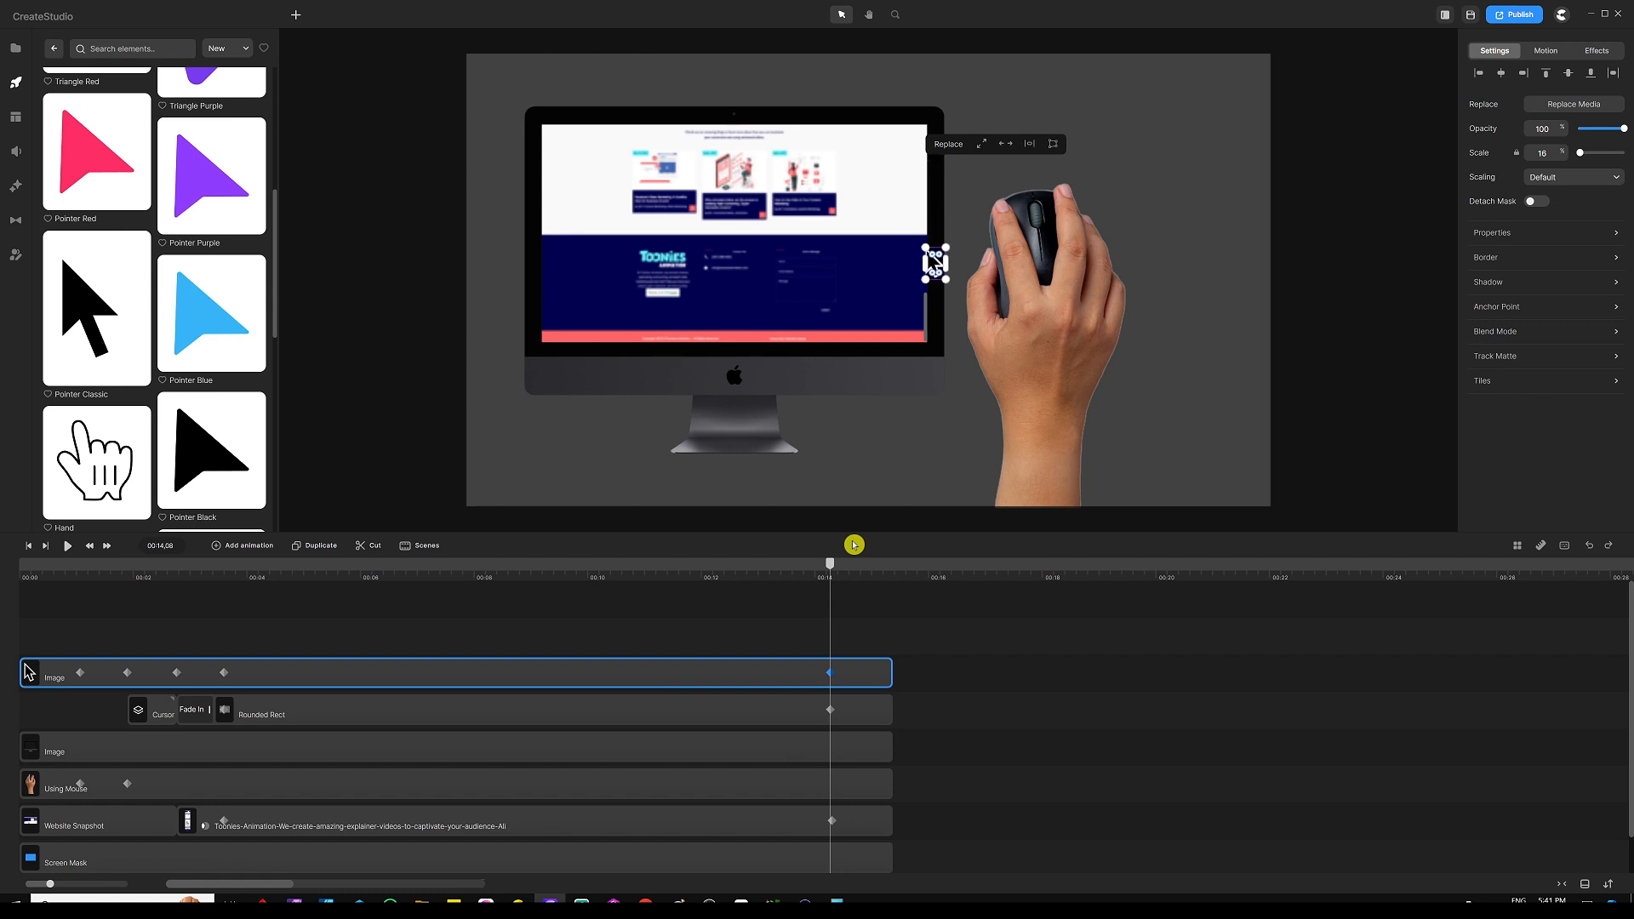
key("shift+Down")
key("shift+Down")
key("shift+Down")
key("shift+Down")
key("shift+Down")
key("shift+Down")
key("shift+Down")
key("shift+Down")
key("shift+Down")
key("shift+Down")
key("shift+Down")
key("shift+Down")
key("shift+Down")
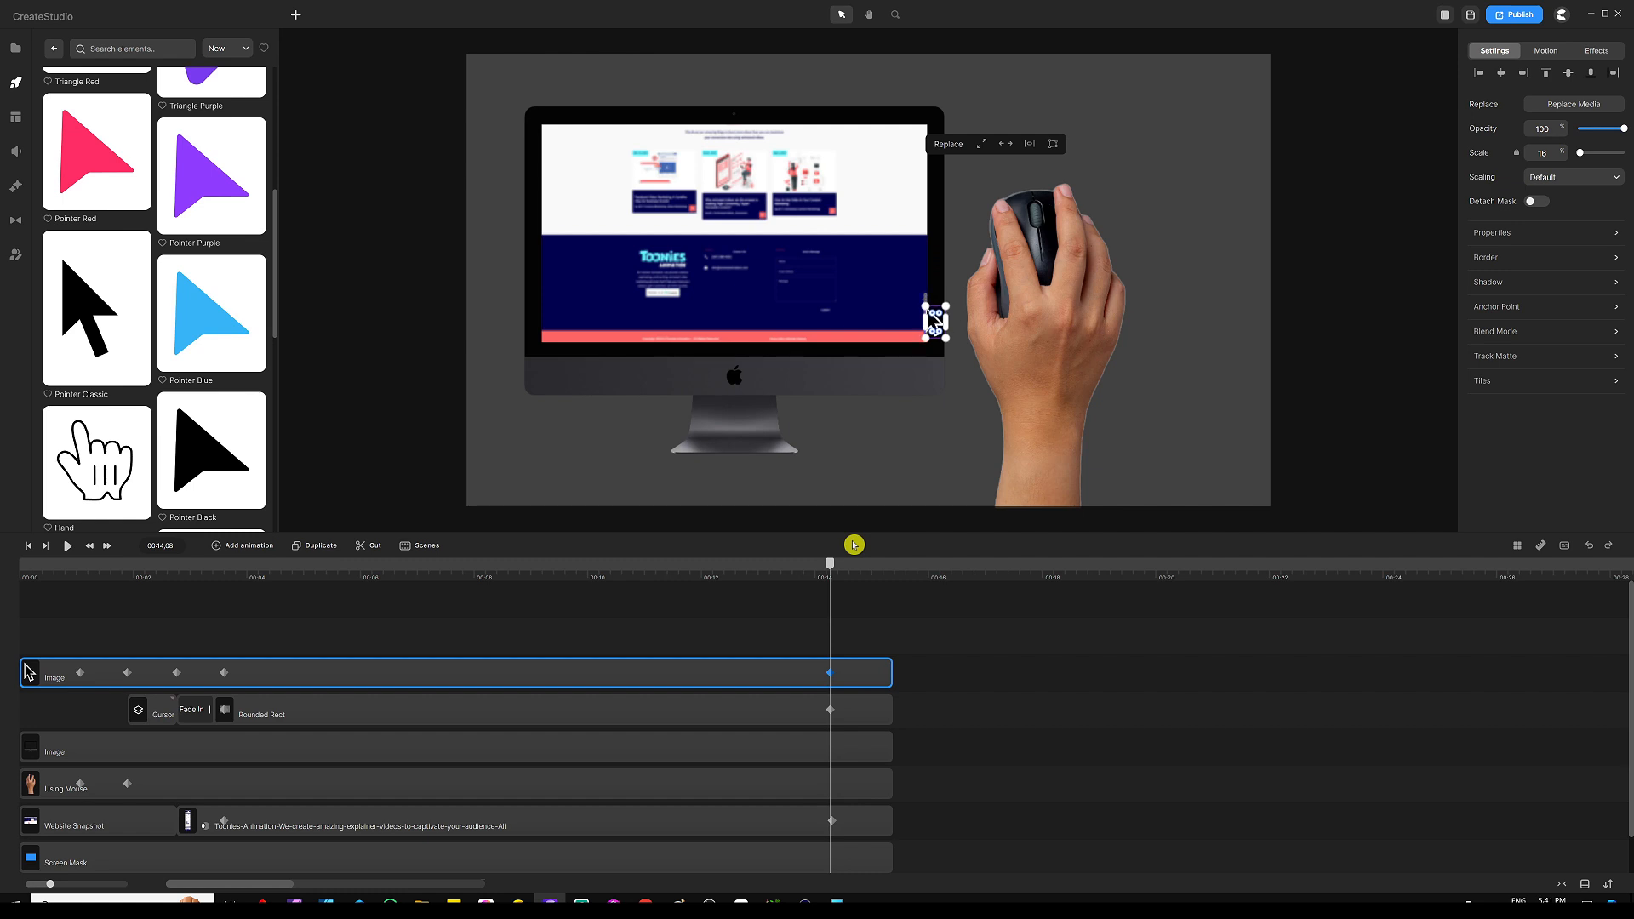
key("shift+Up")
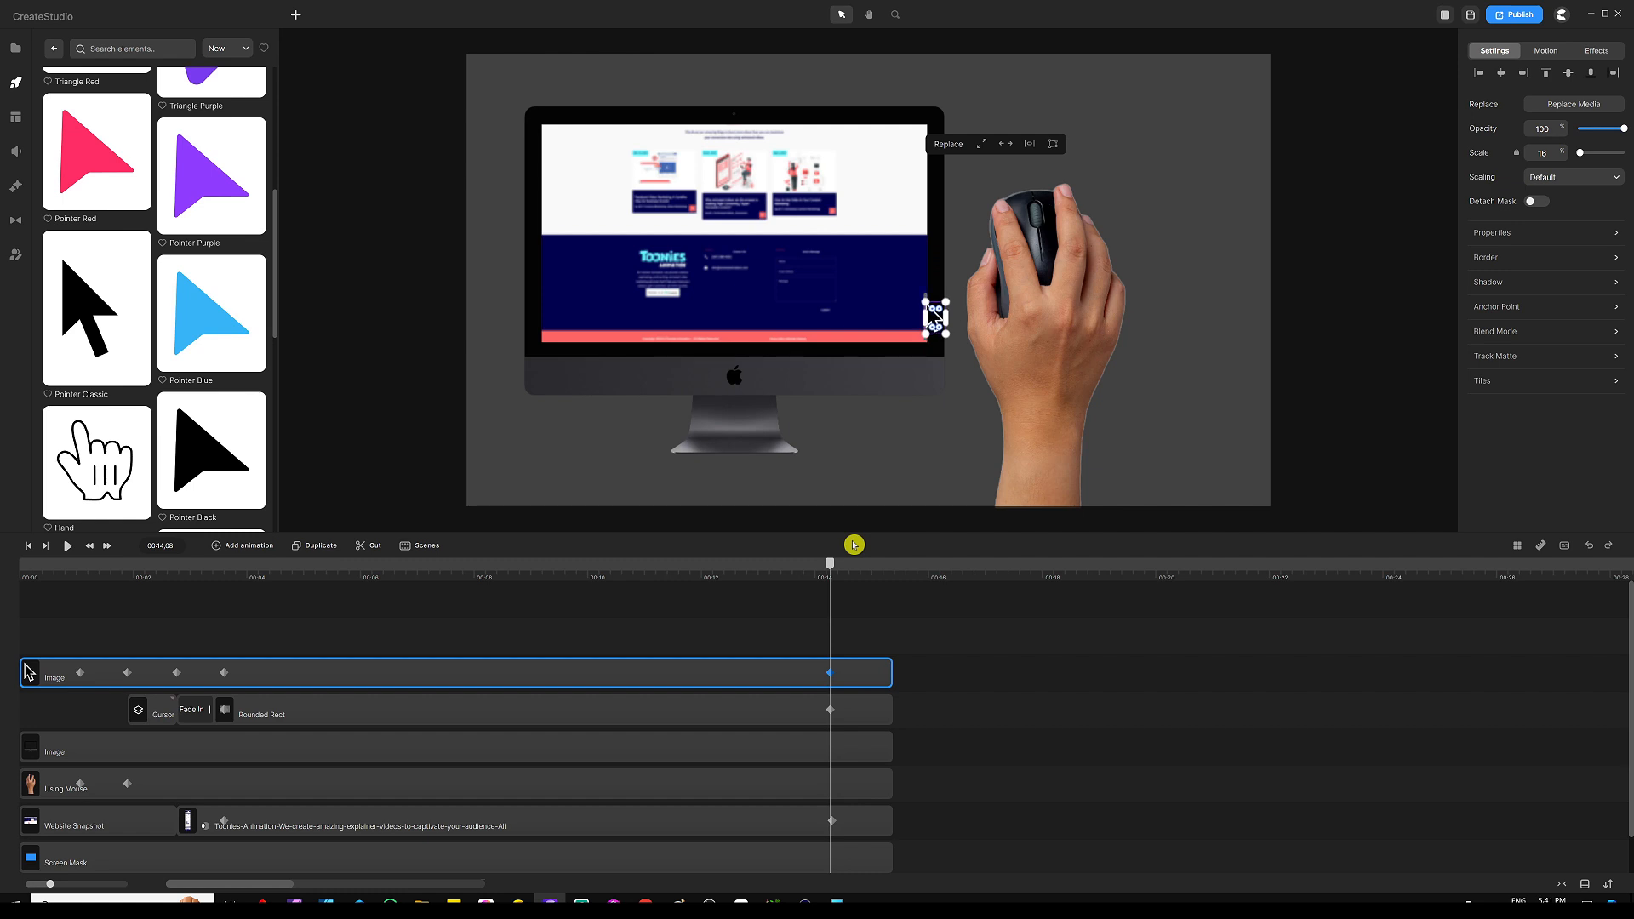
Play the animation from about 00:03 to check that the cursor, scrollbar handle and website scroll together
left_click(791, 652)
left_click_drag(831, 565, 192, 586)
key("space")
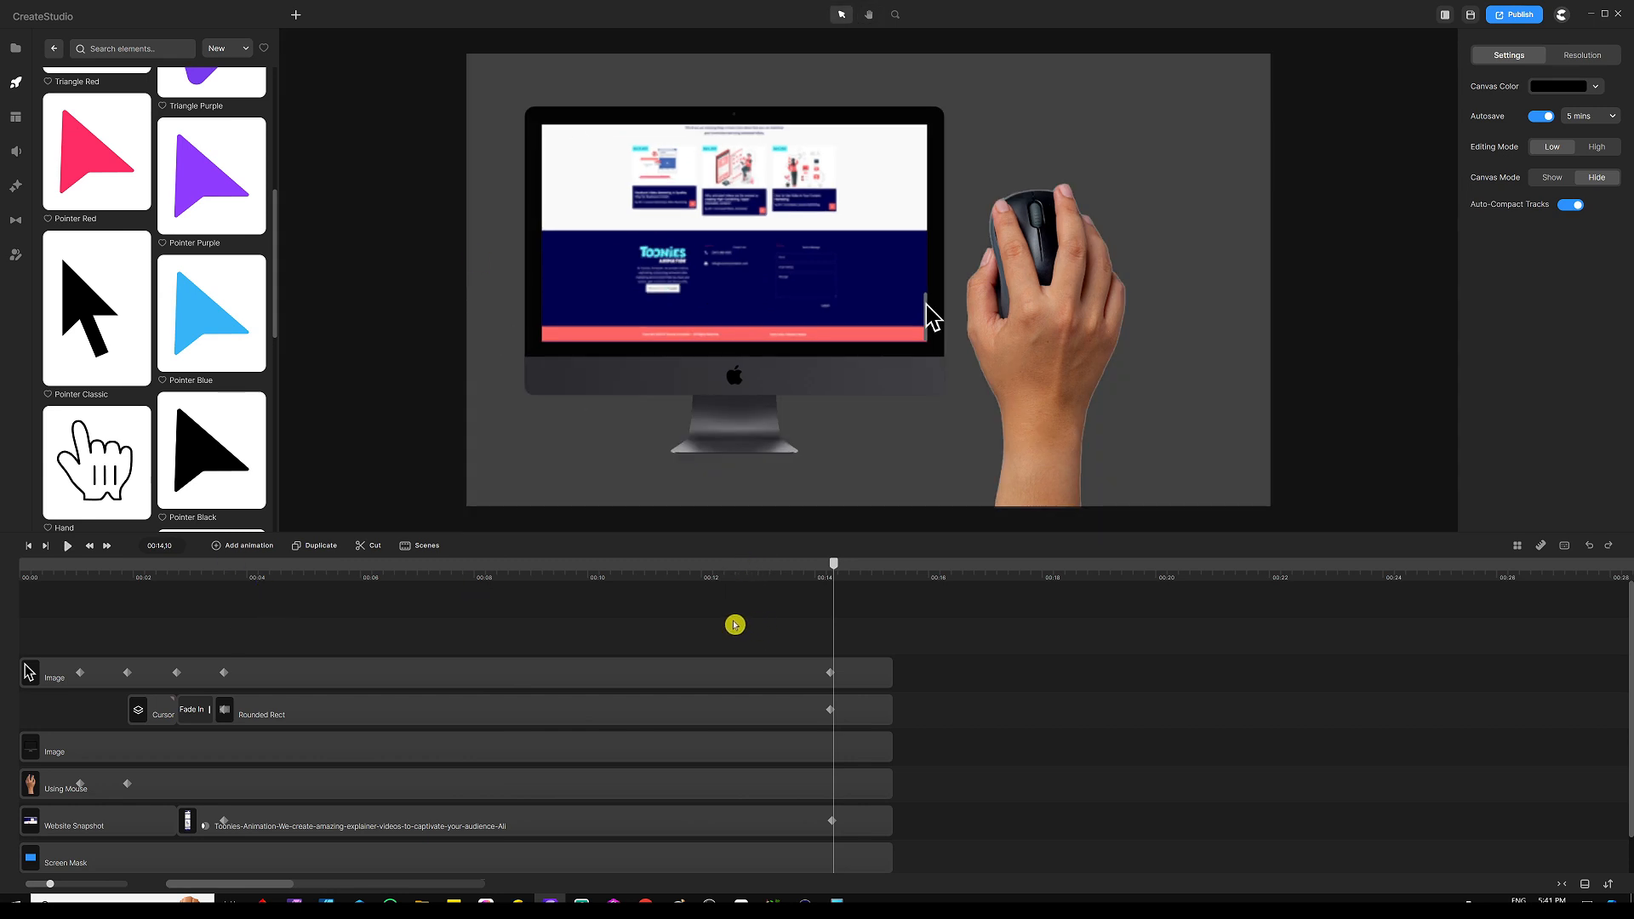
Add a Position animation with Smooth easing to the mouse hand at 00:02,23, moving the hand right and slightly down by 00:03,18
left_click_drag(840, 575, 186, 587)
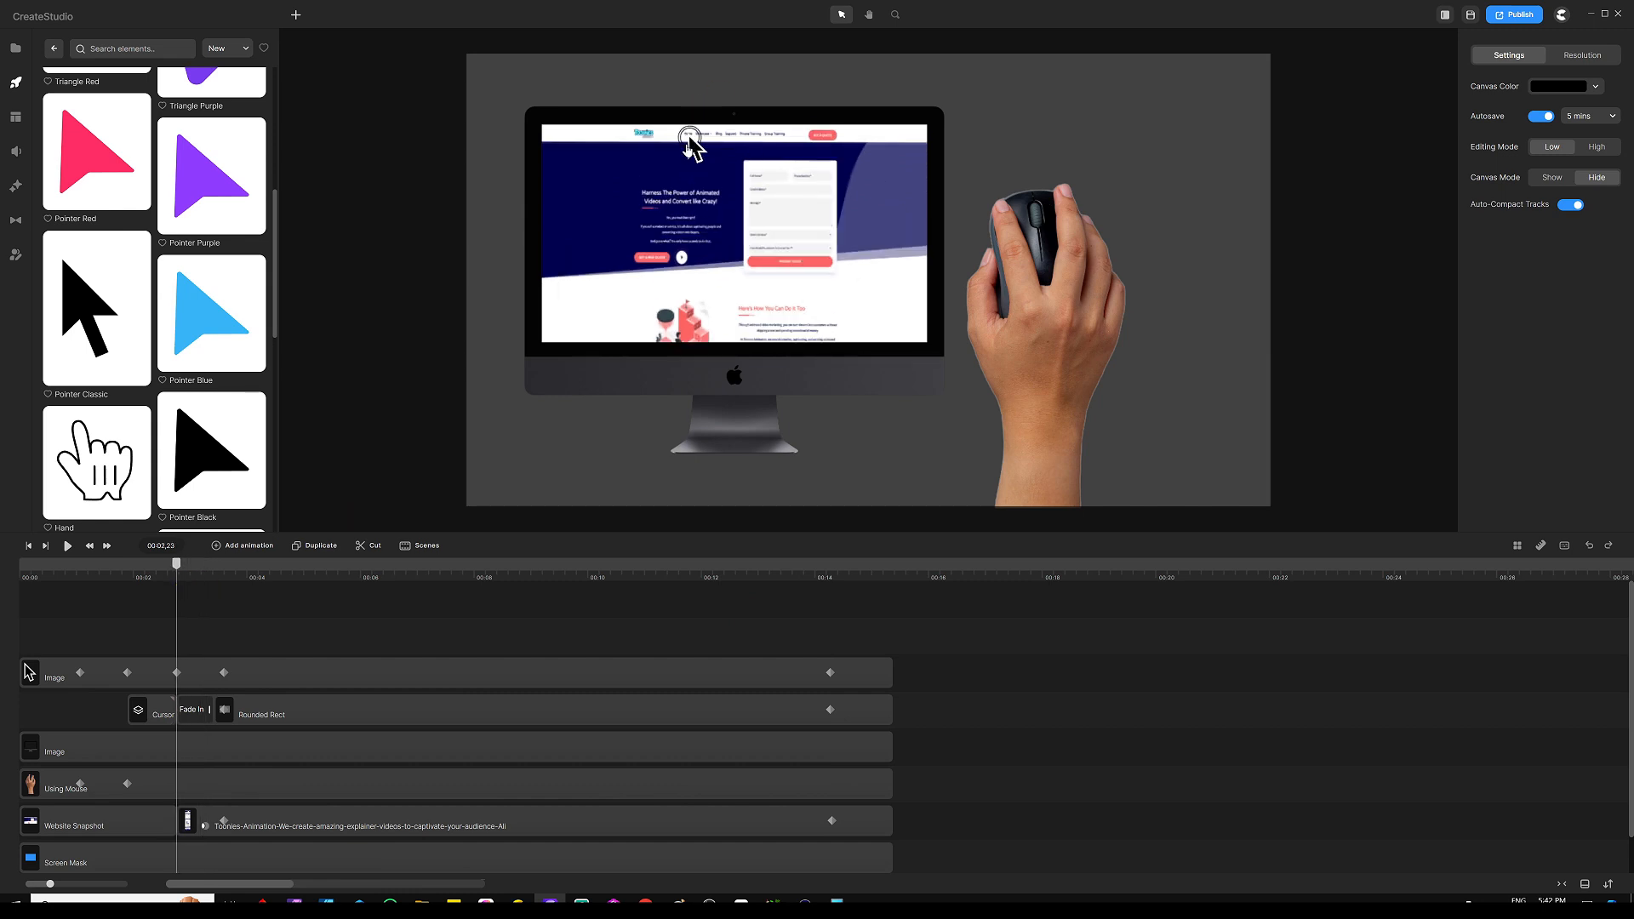
left_click(1062, 269)
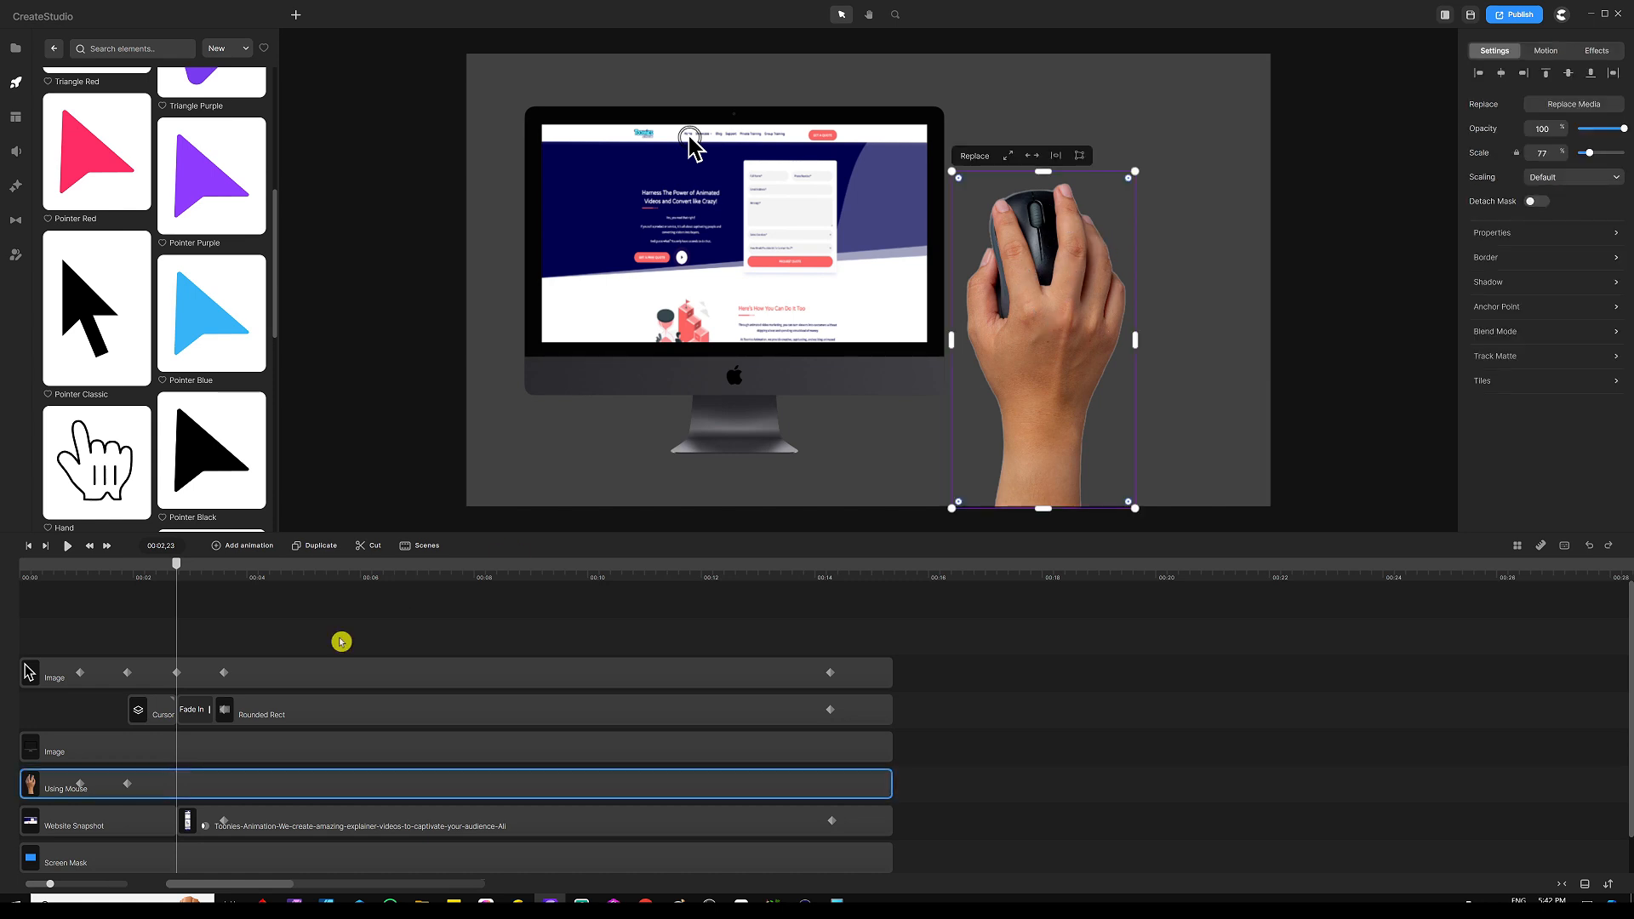
left_click(248, 547)
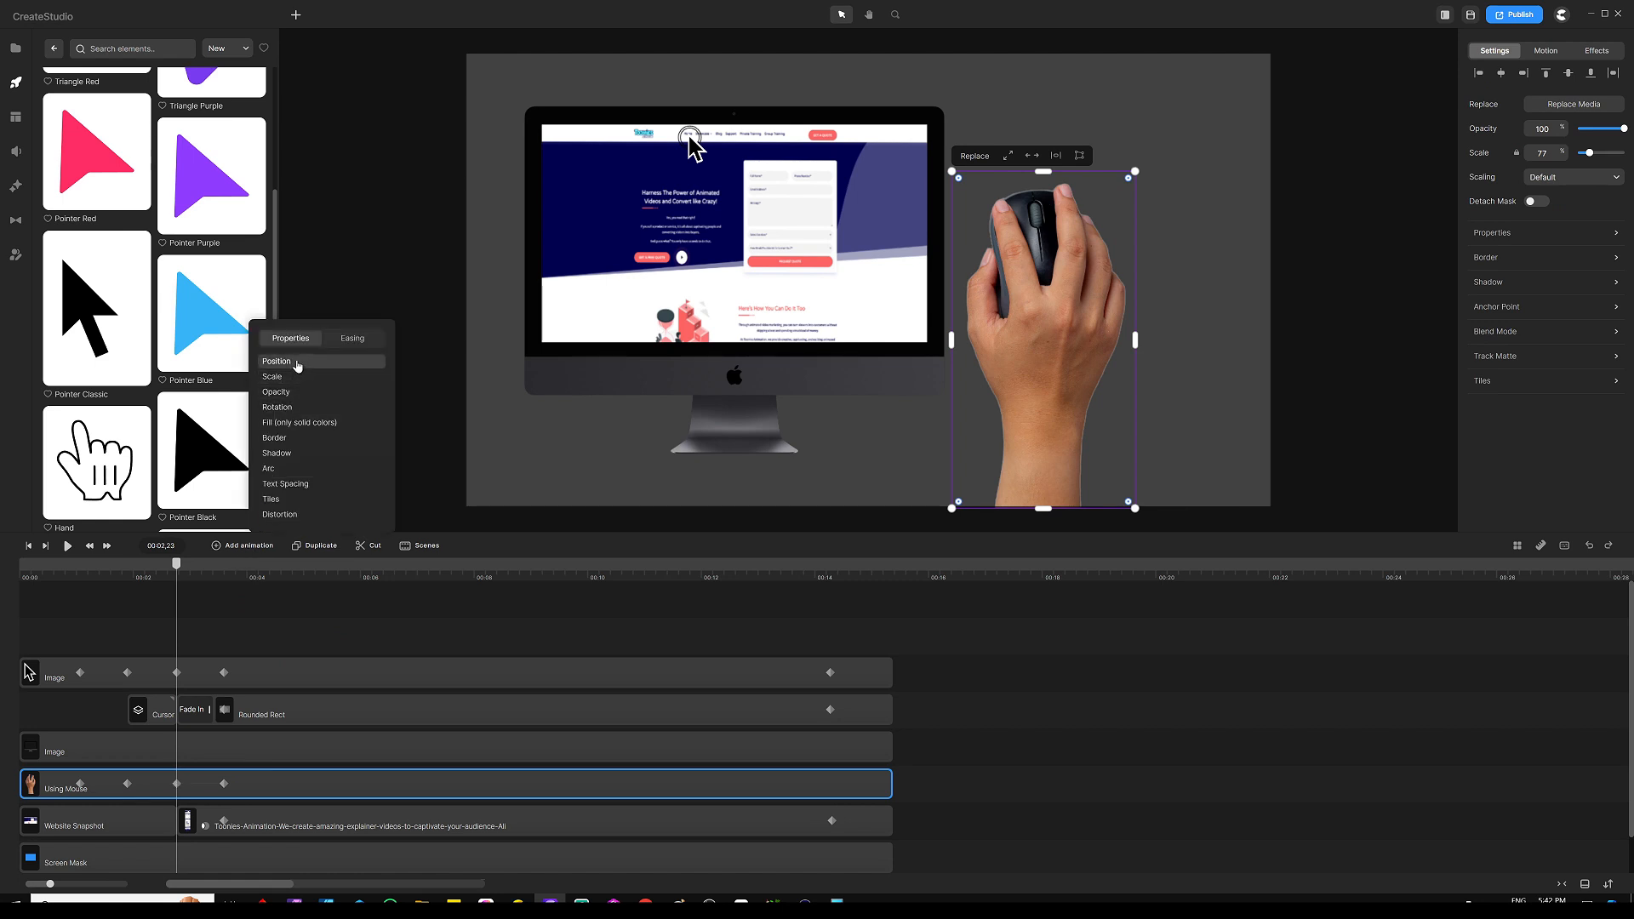
left_click(352, 340)
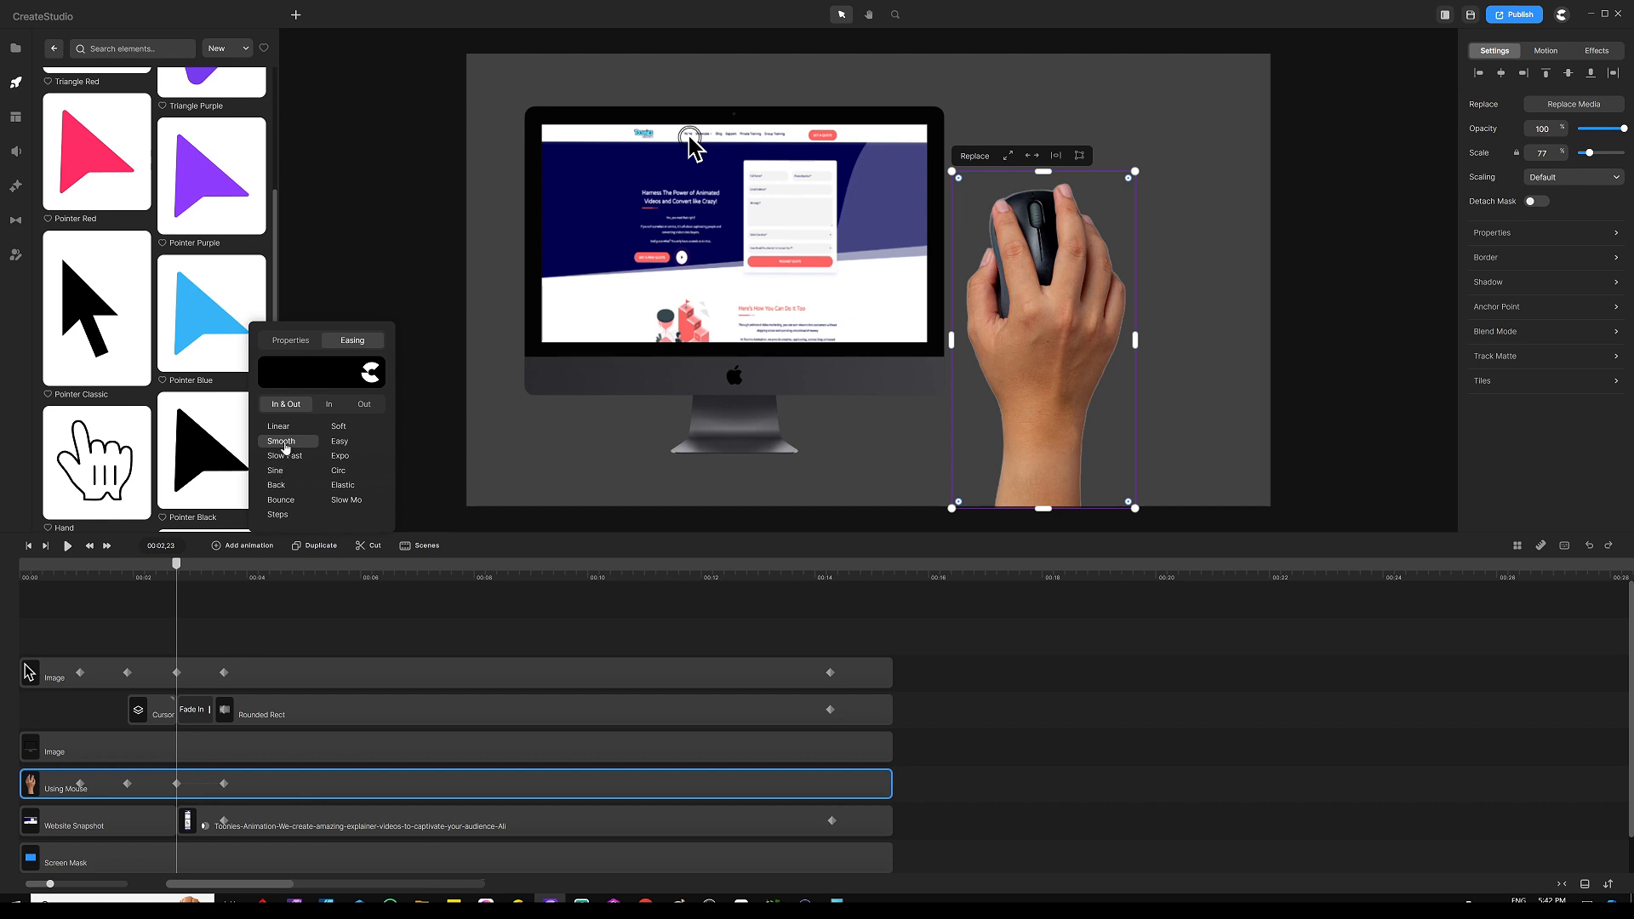
left_click(244, 637)
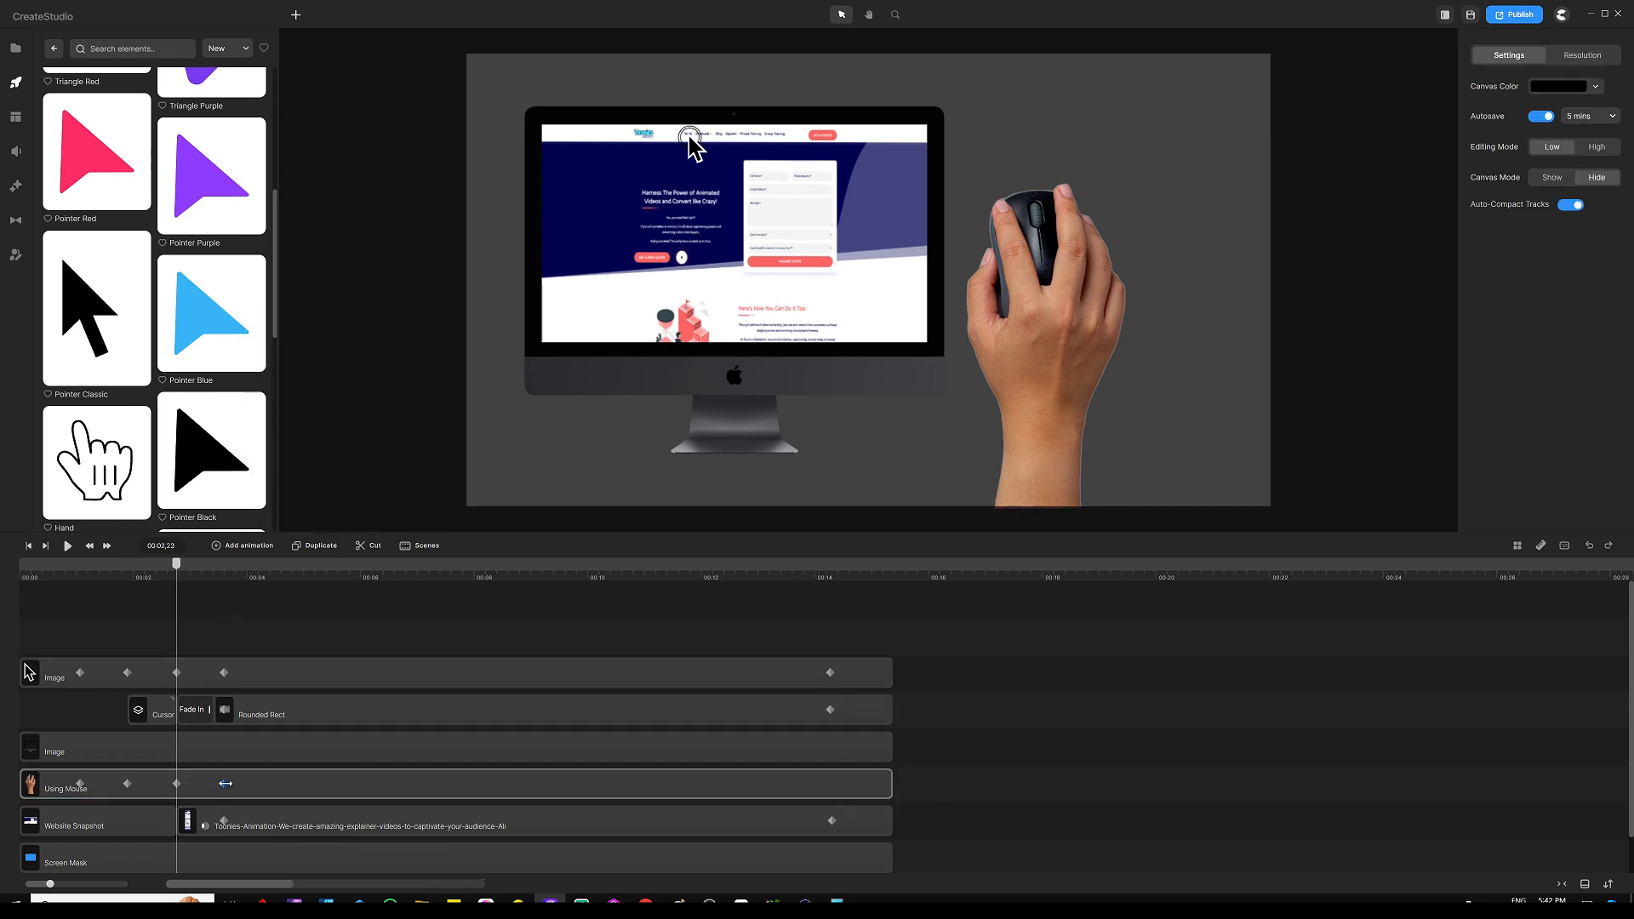
left_click(224, 783)
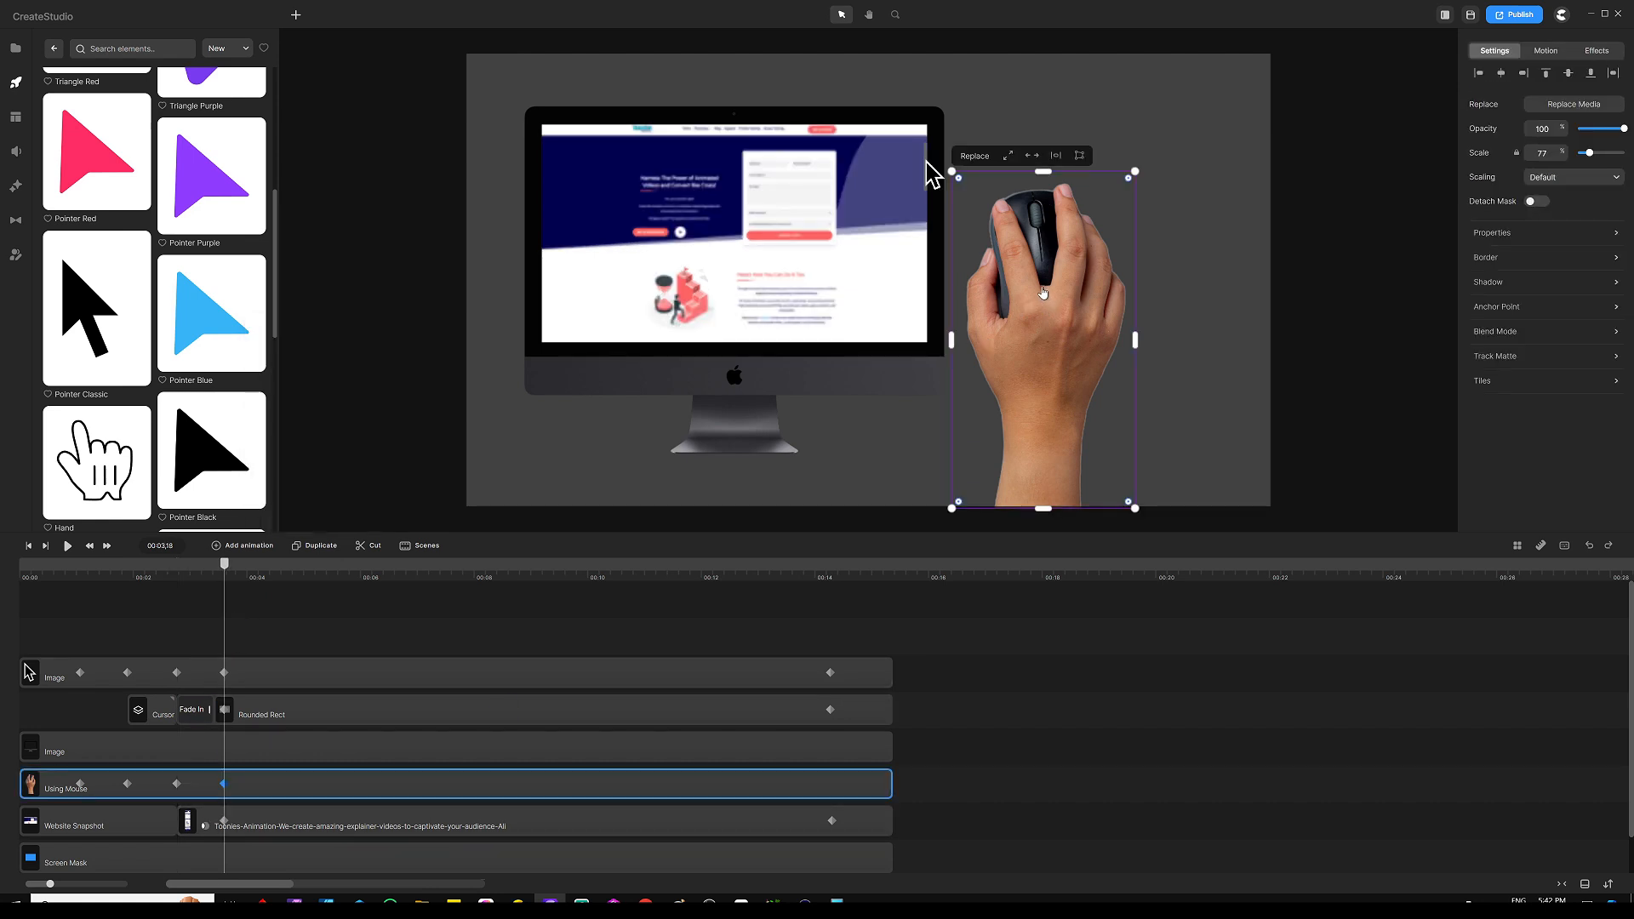
left_click_drag(1044, 293, 1168, 314)
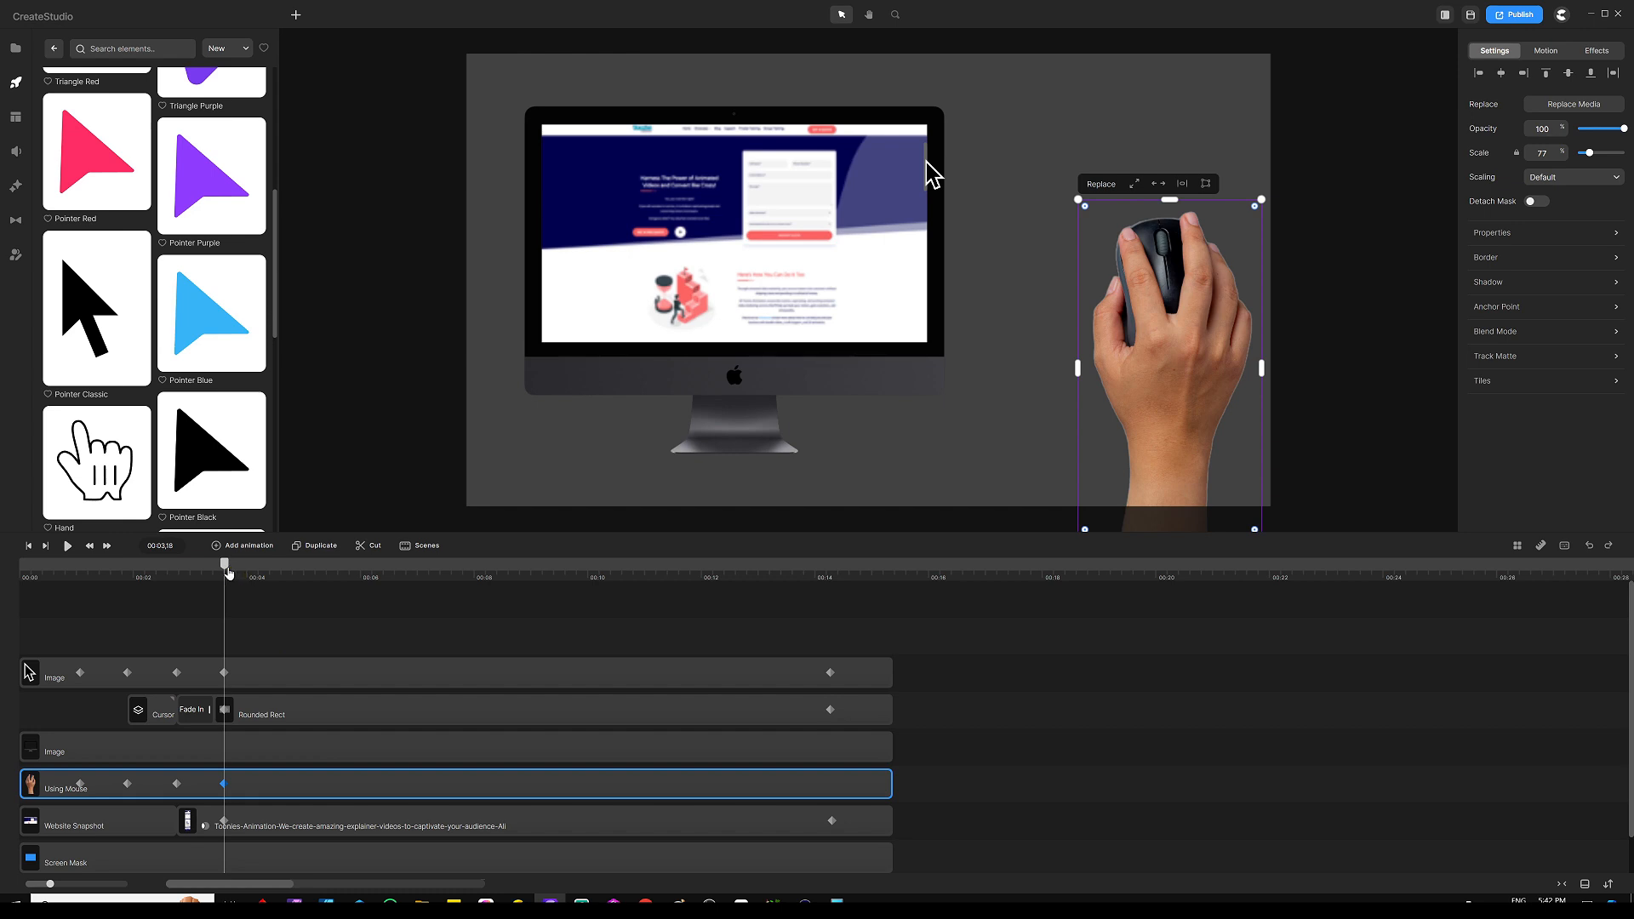
Add a Position animation with Linear easing to the mouse hand at 00:03,18 and extend it to the cursor's last keyframe
mouse_move(228, 573)
left_mouse_down()
mouse_move(188, 577)
mouse_move(228, 570)
left_mouse_up()
left_click(250, 548)
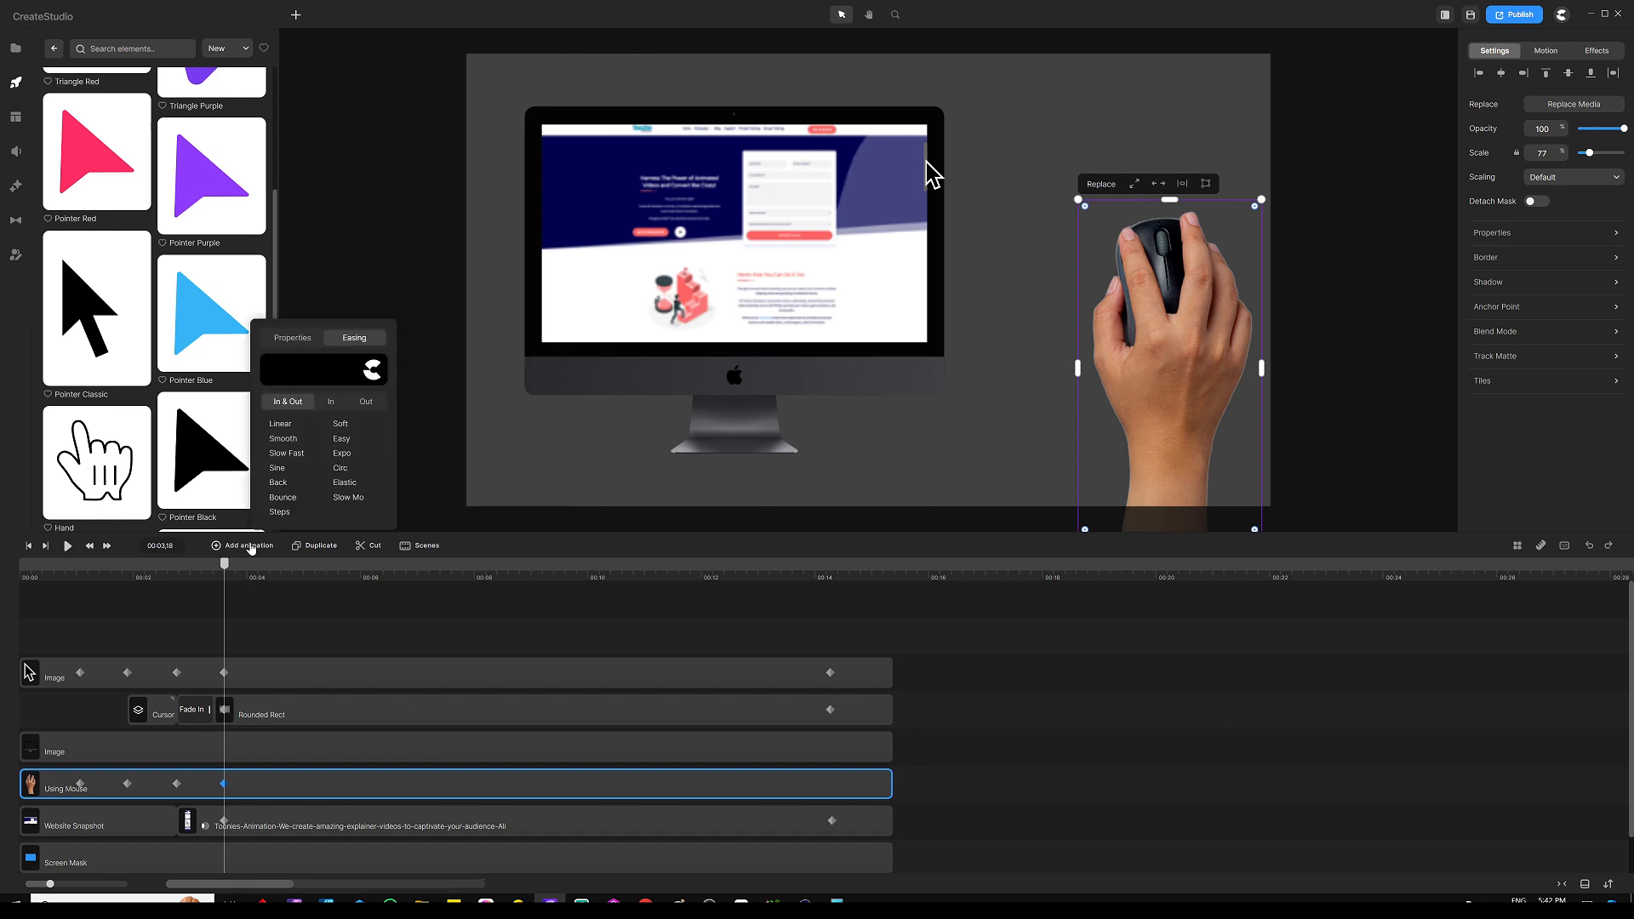
left_click(359, 359)
left_click(288, 424)
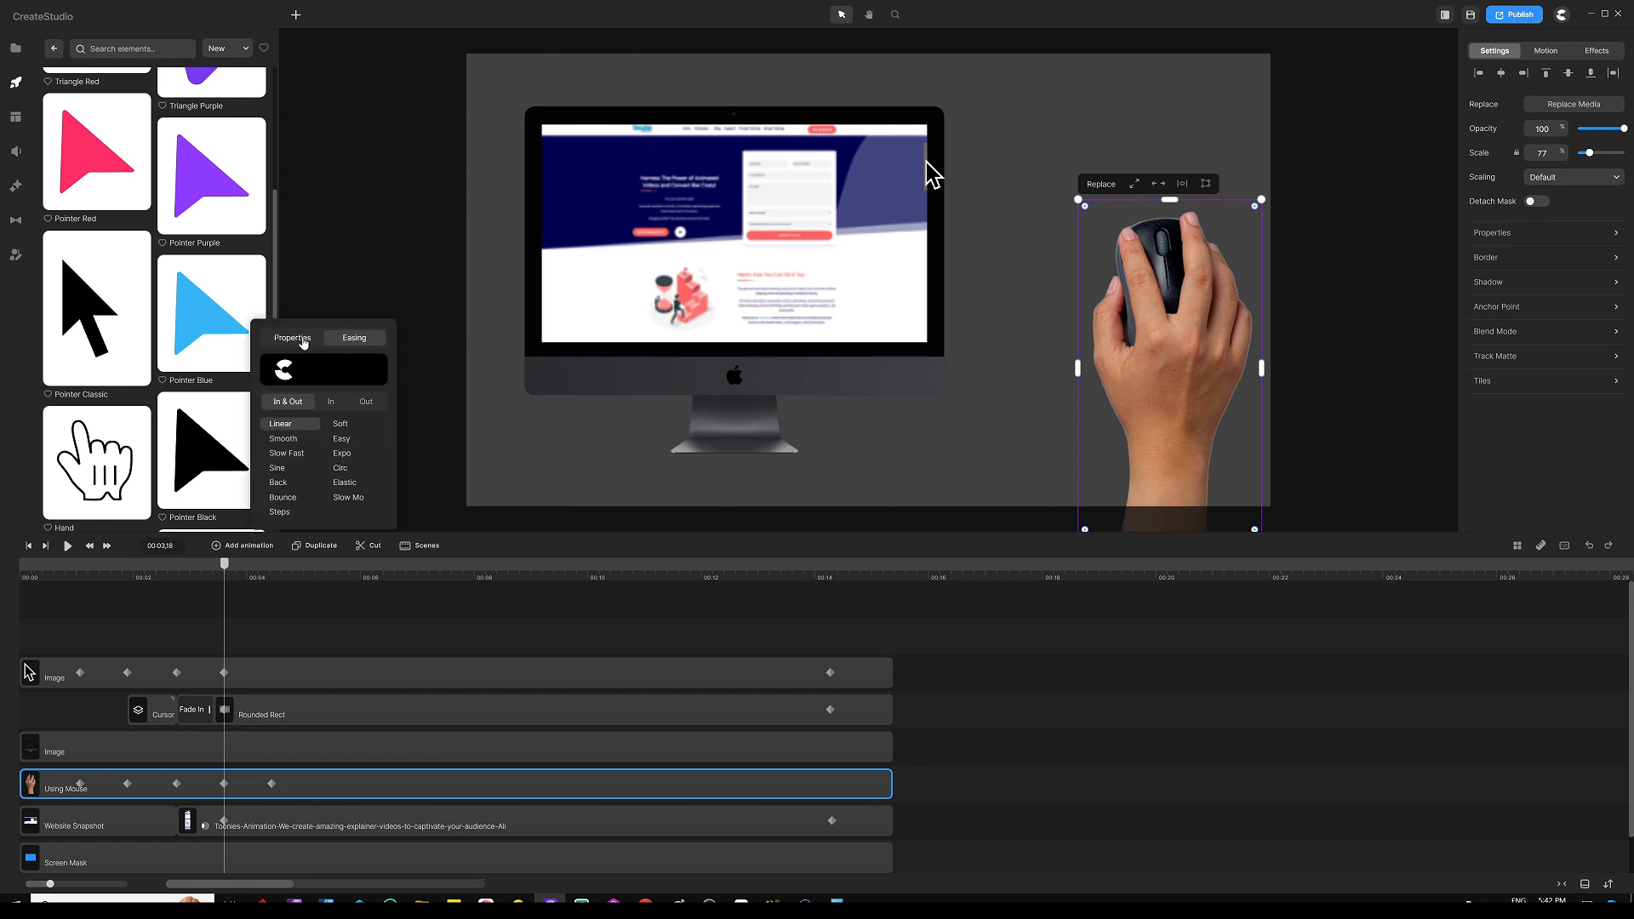
left_click(300, 610)
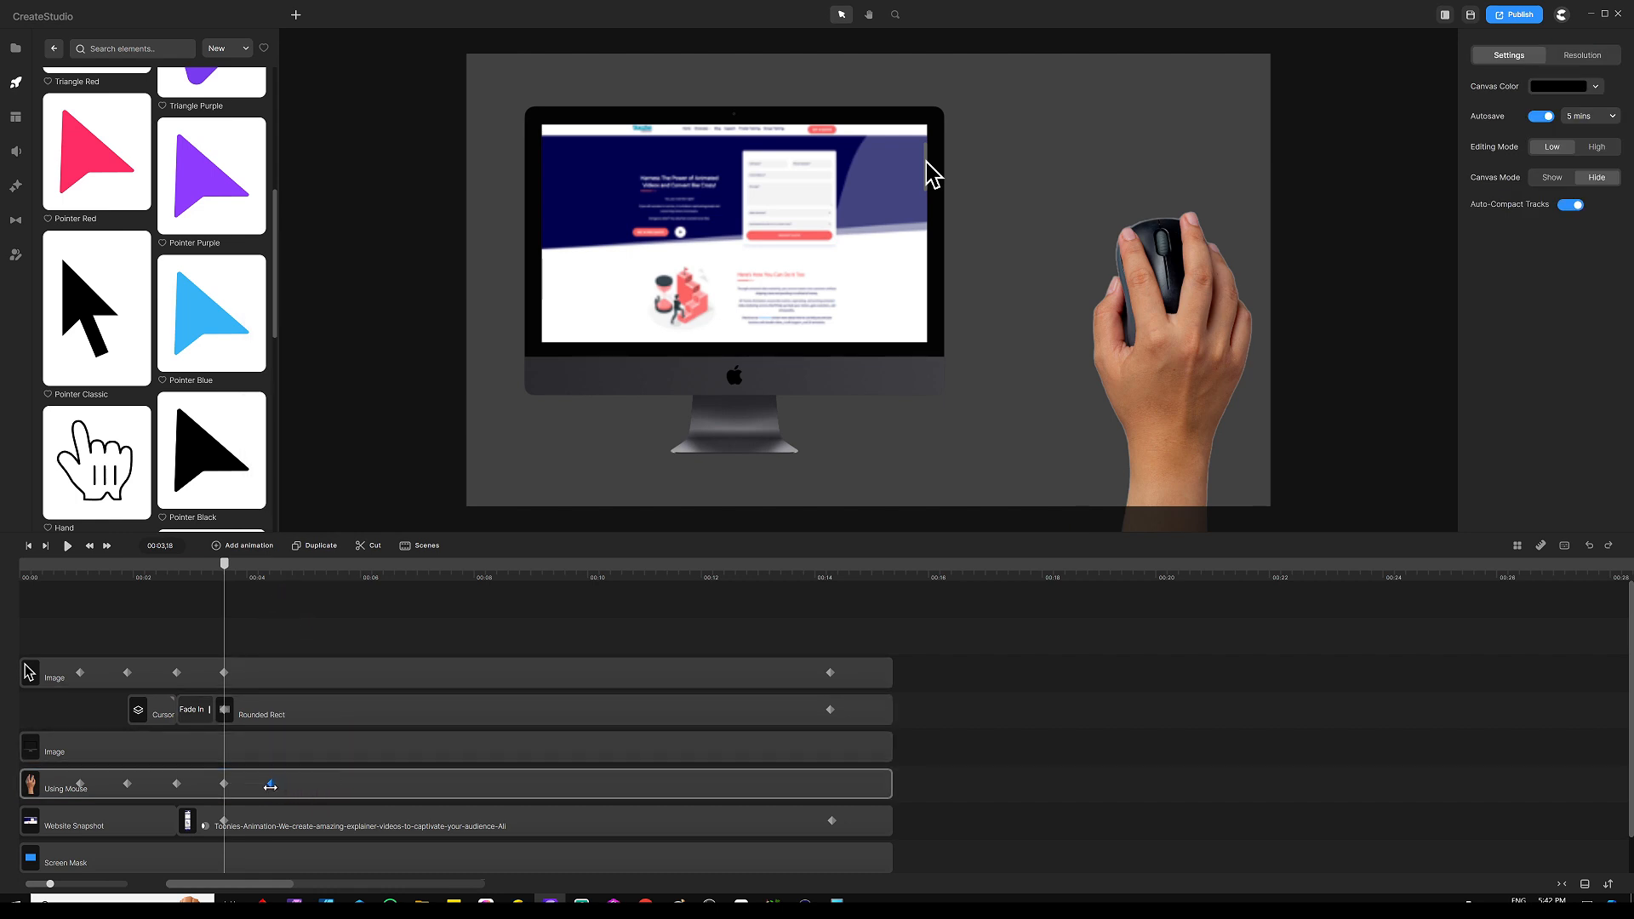
left_click_drag(271, 787, 723, 783)
At the mouse hand's last keyframe, move the hand straight down so its wrist runs off the canvas bottom
left_click(827, 786)
left_click_drag(830, 784, 830, 784)
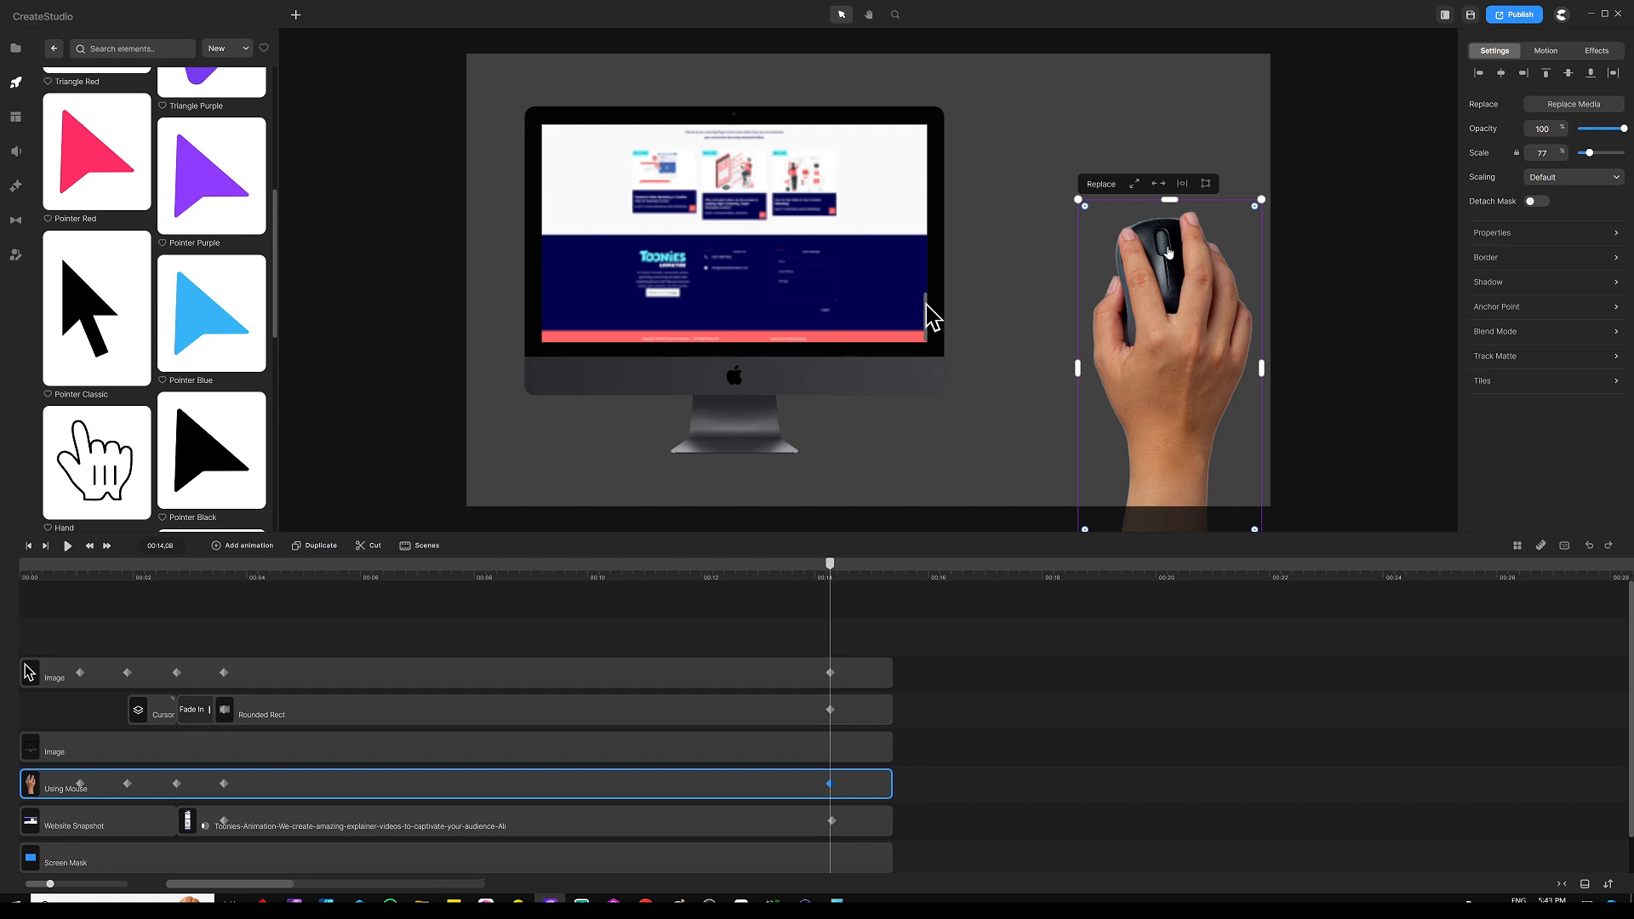
left_click_drag(1173, 262, 1165, 406)
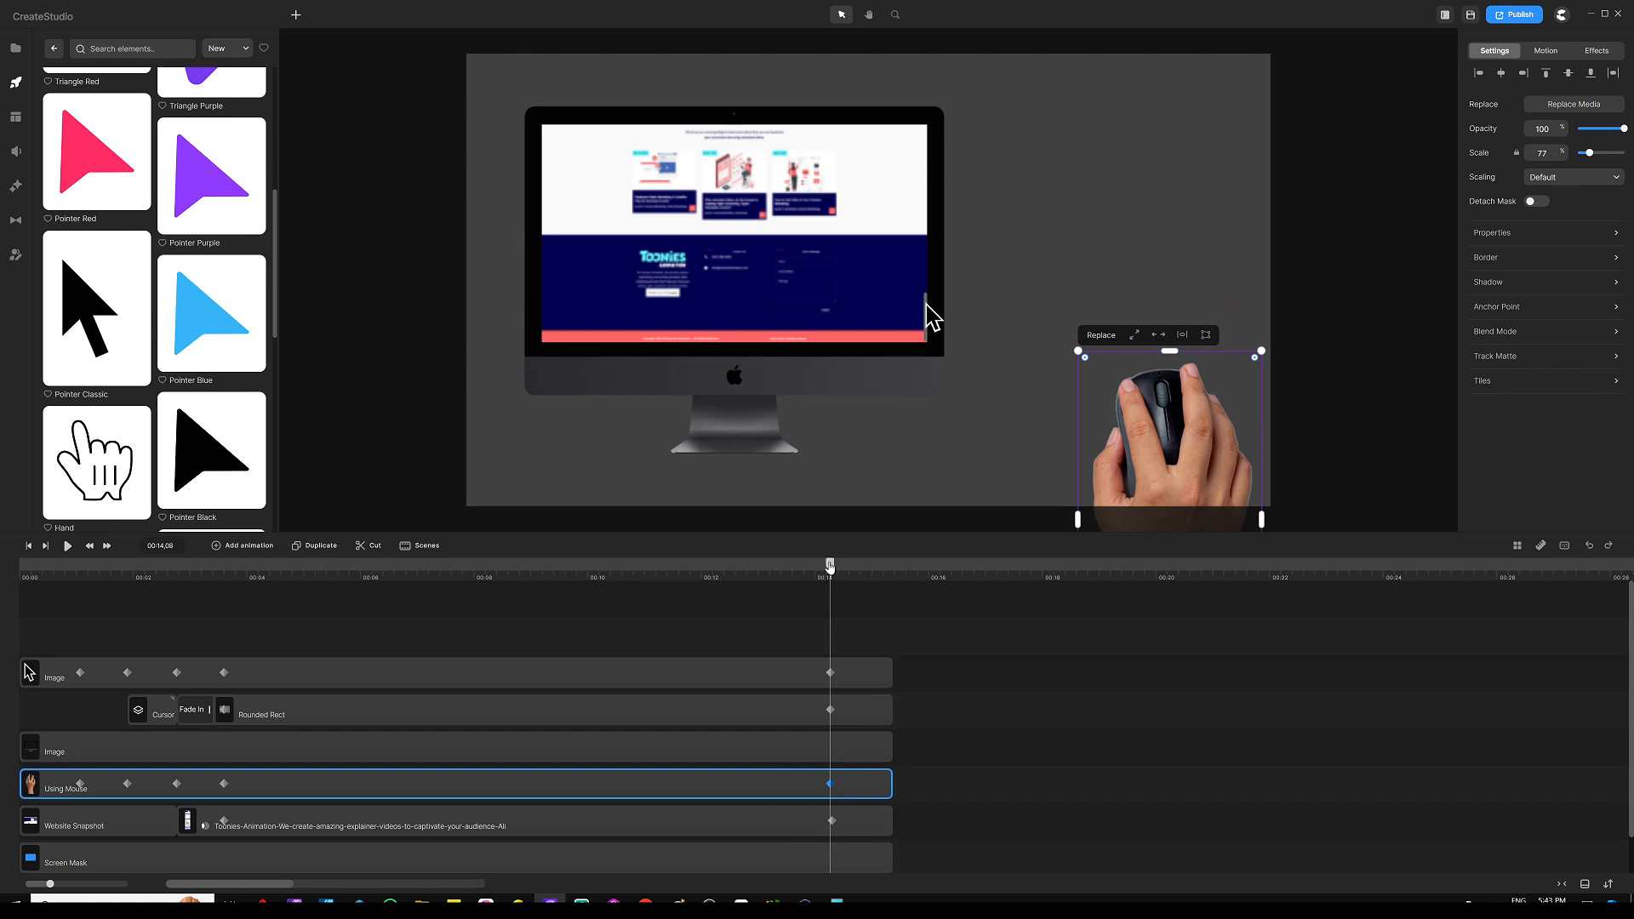
Play the whole animation from the start to check the hand, cursor and scrolling movements
left_click_drag(830, 564, 4, 601)
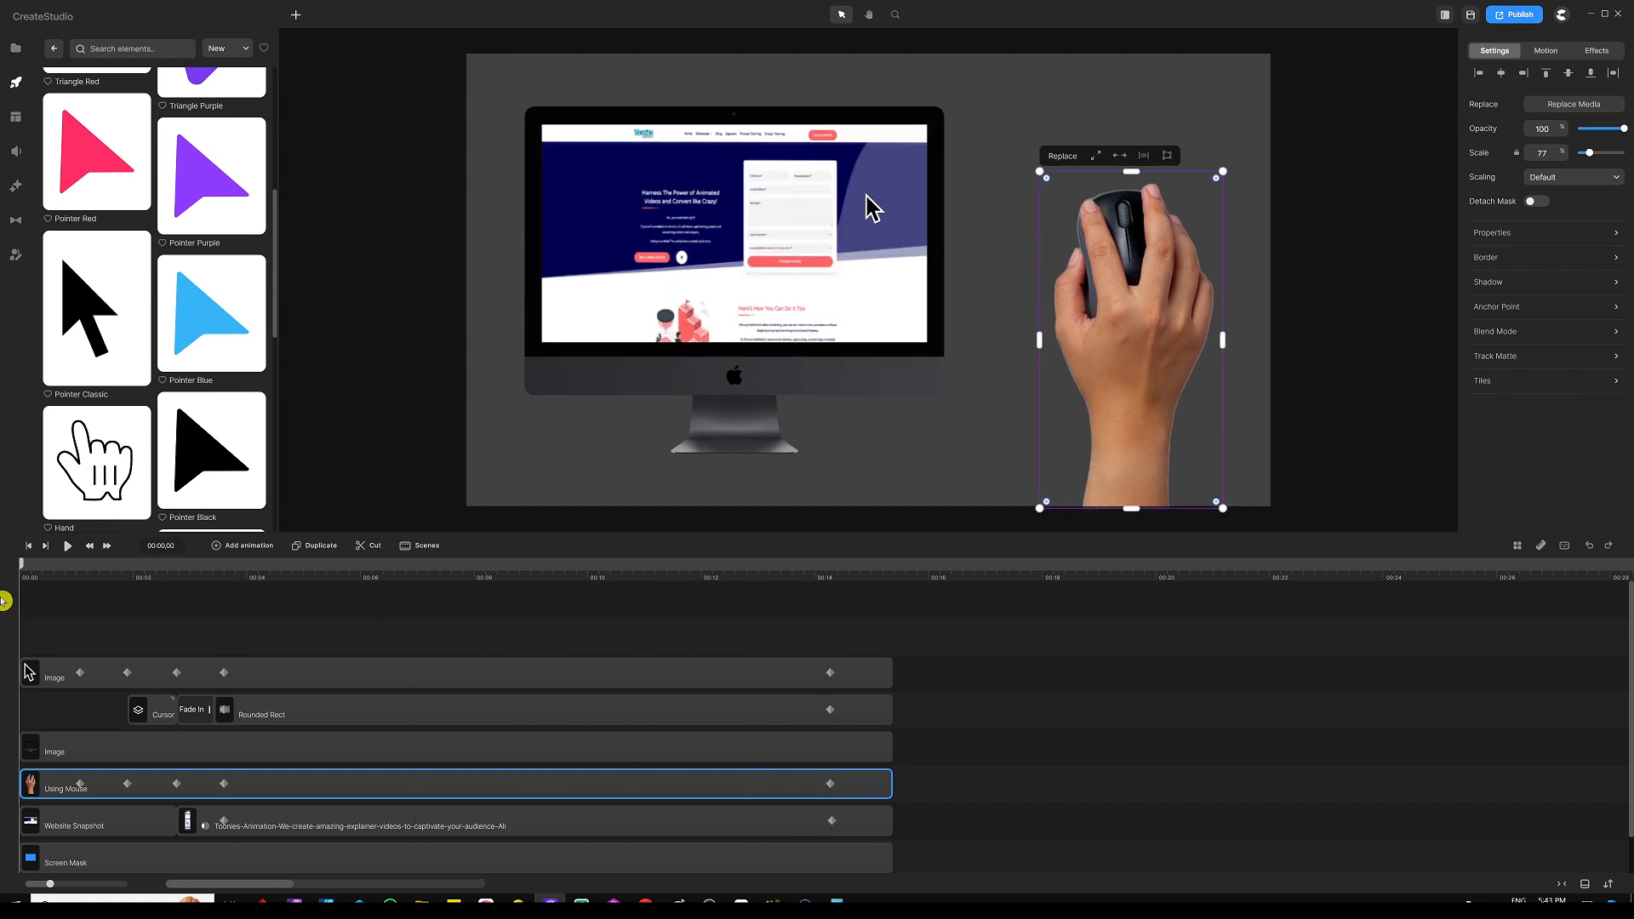
key("space")
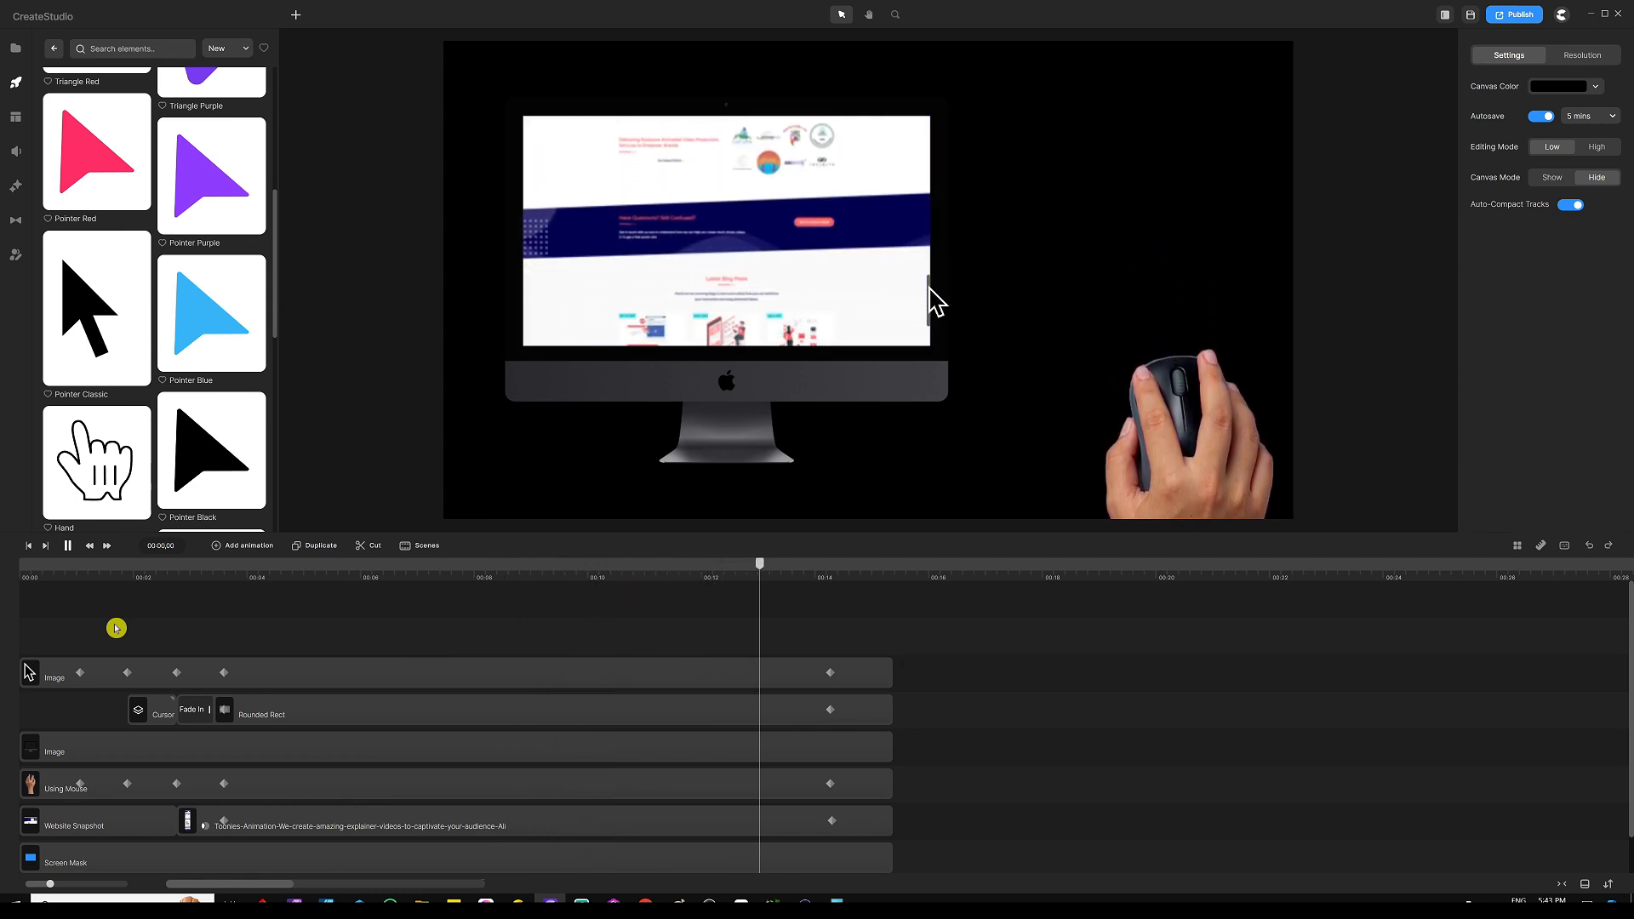
key("space")
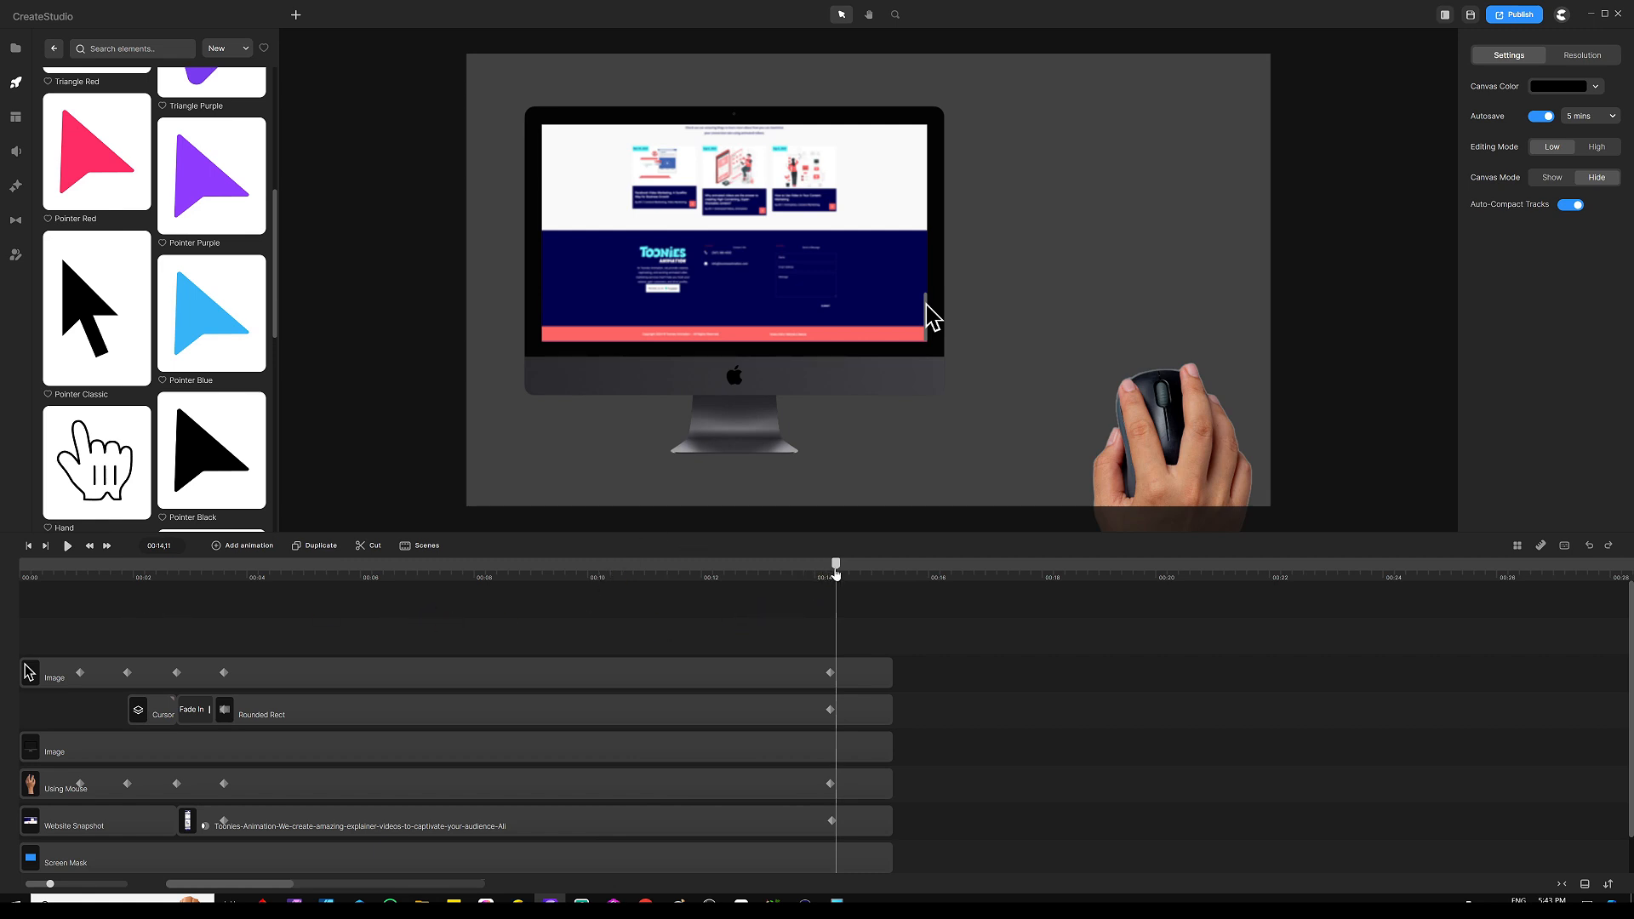
left_click_drag(837, 571, 831, 574)
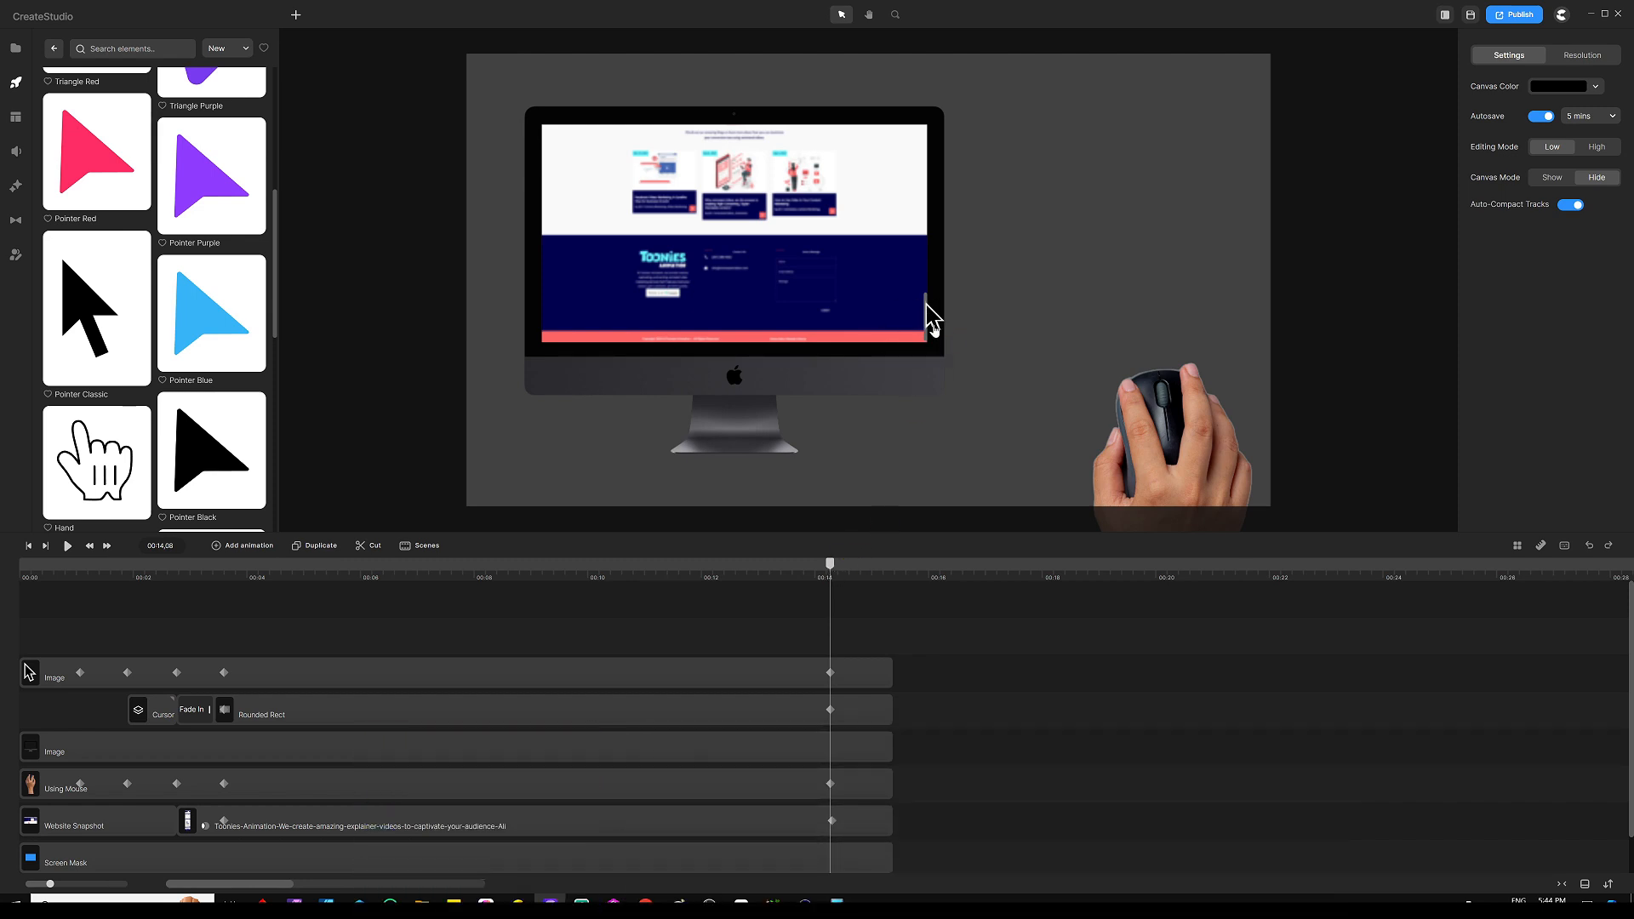
Add a rounded rectangle at about 00:02,21 and fit its edges to the iMac's screen area
left_click_drag(830, 564, 173, 596)
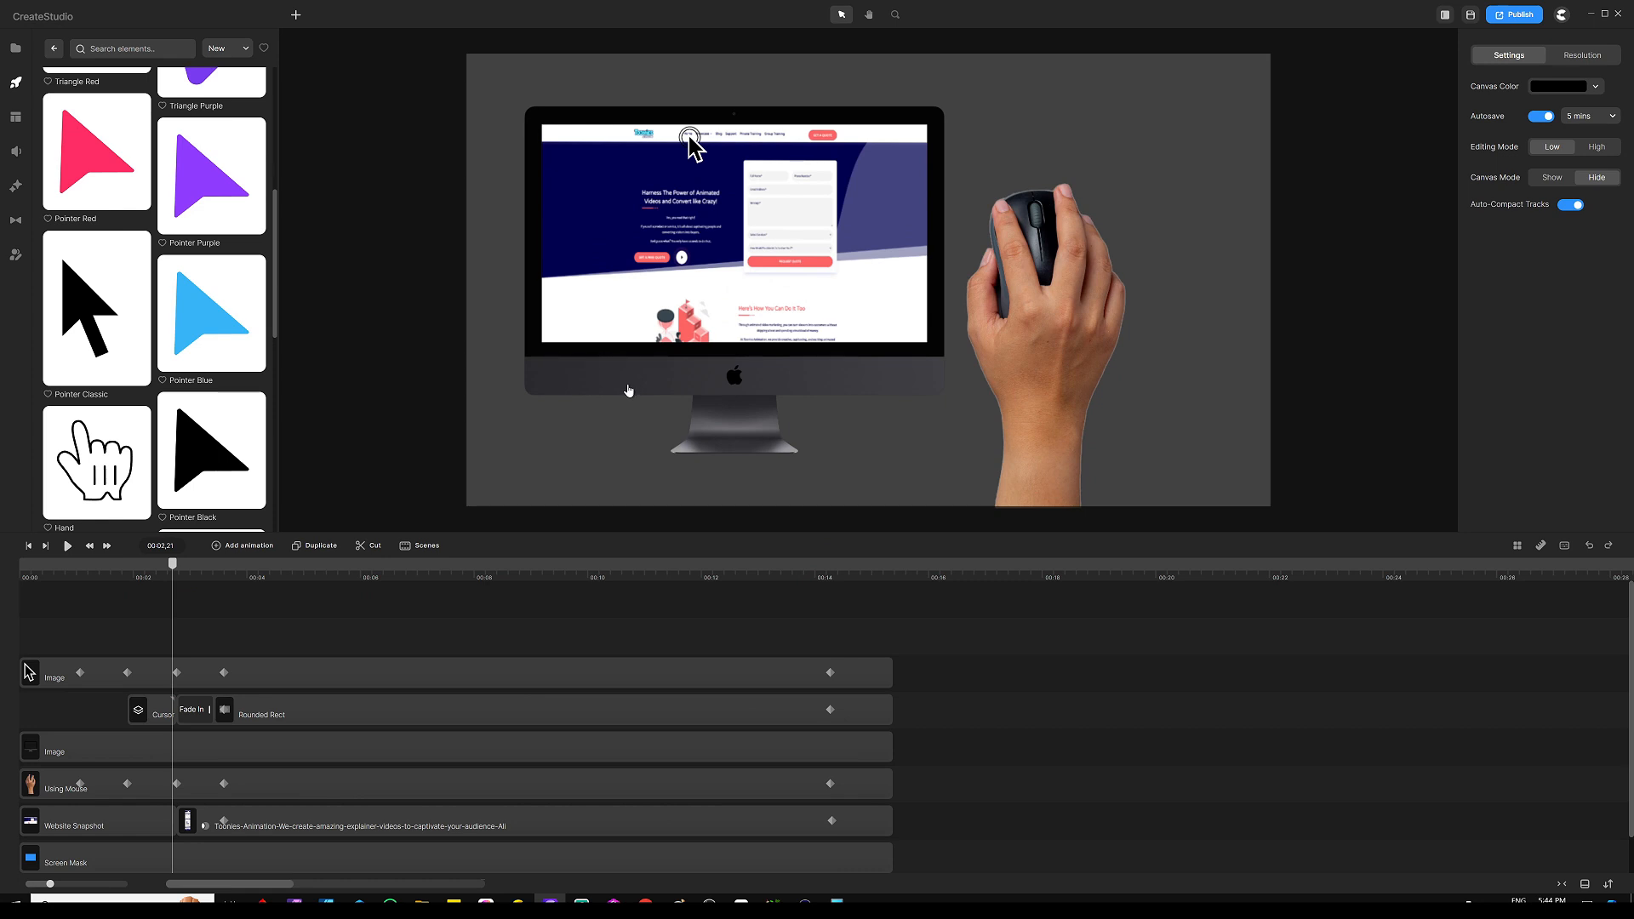
key("r")
left_click_drag(732, 257, 648, 232)
left_click_drag(1020, 251, 903, 304)
scroll(934, 245, "up", 5)
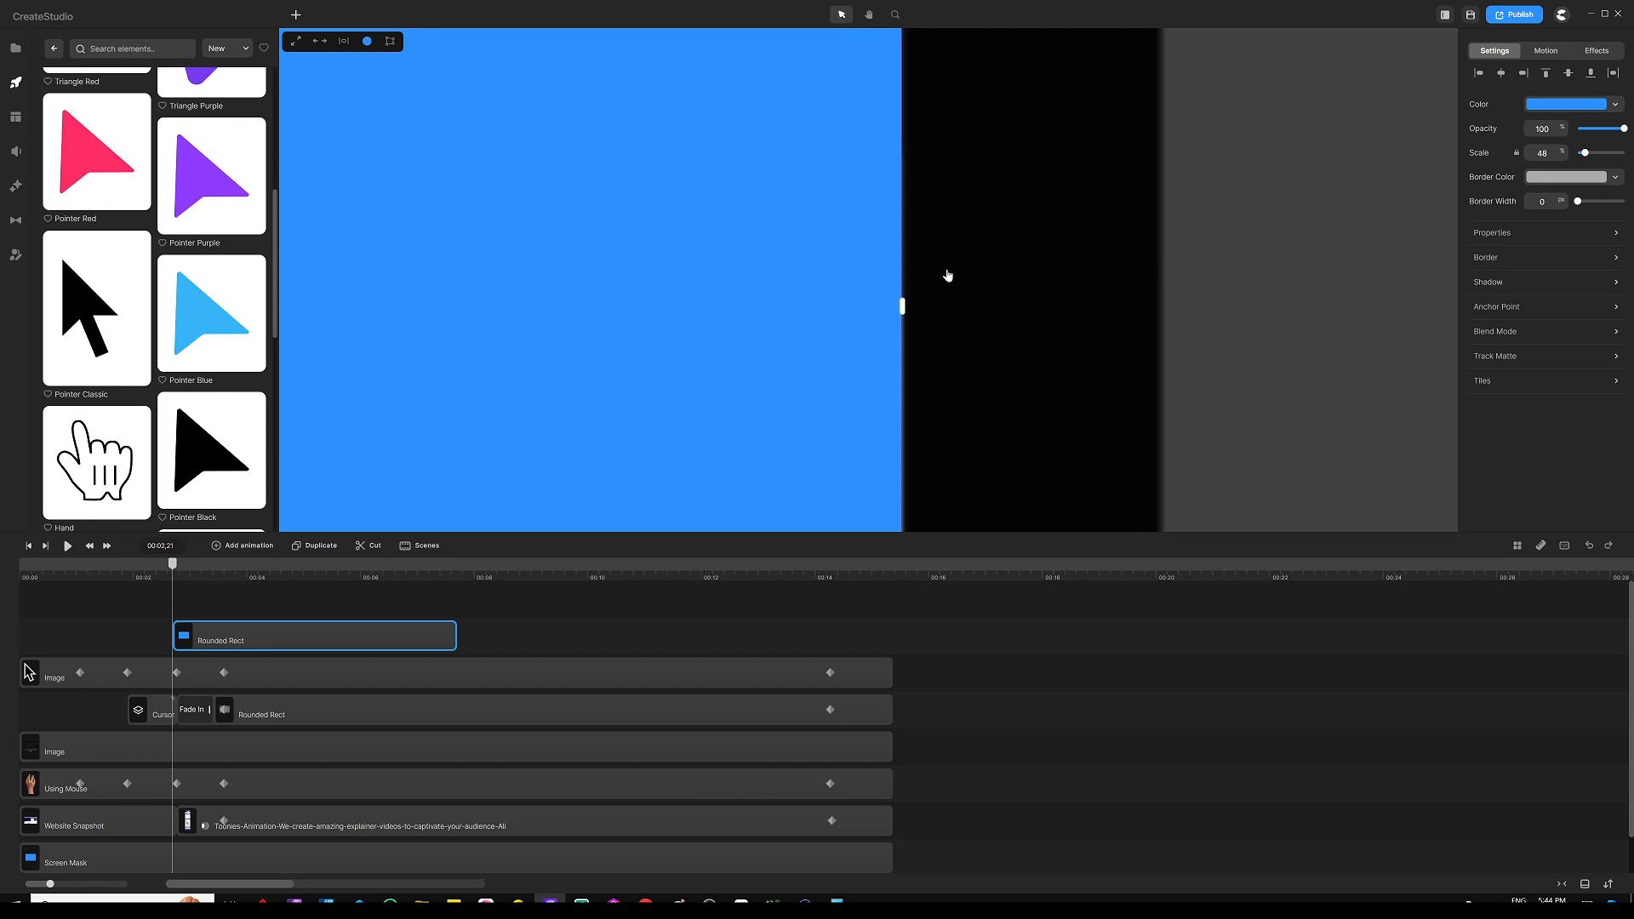
scroll(832, 171, "down", 3)
scroll(854, 165, "down", 3)
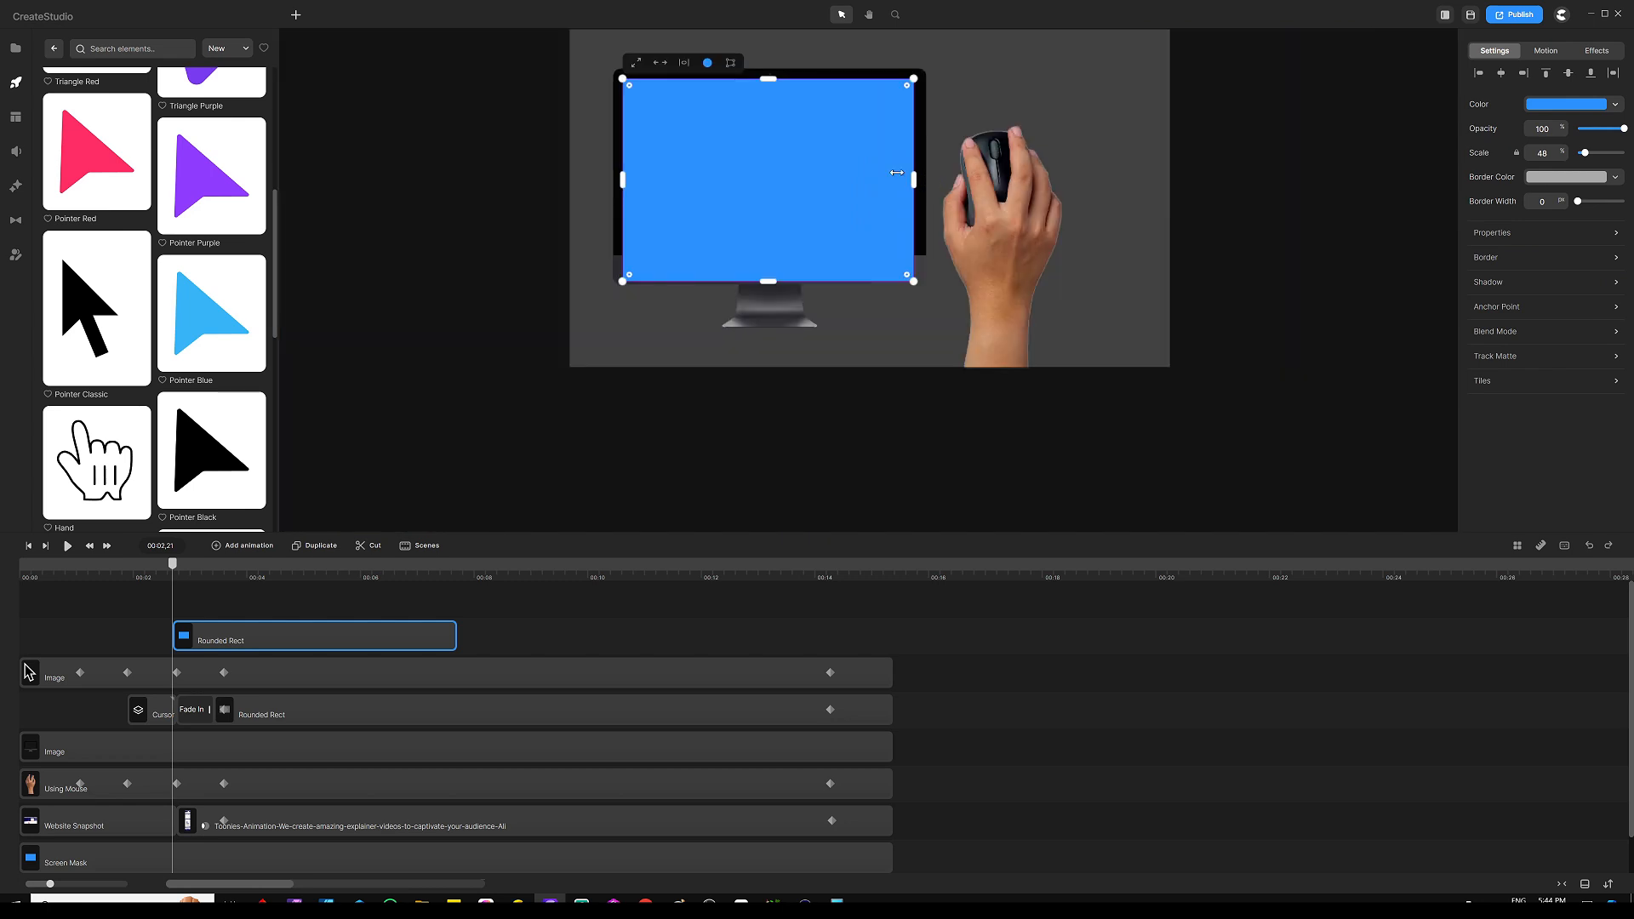
scroll(878, 153, "up", 2)
left_click_drag(676, 386, 684, 329)
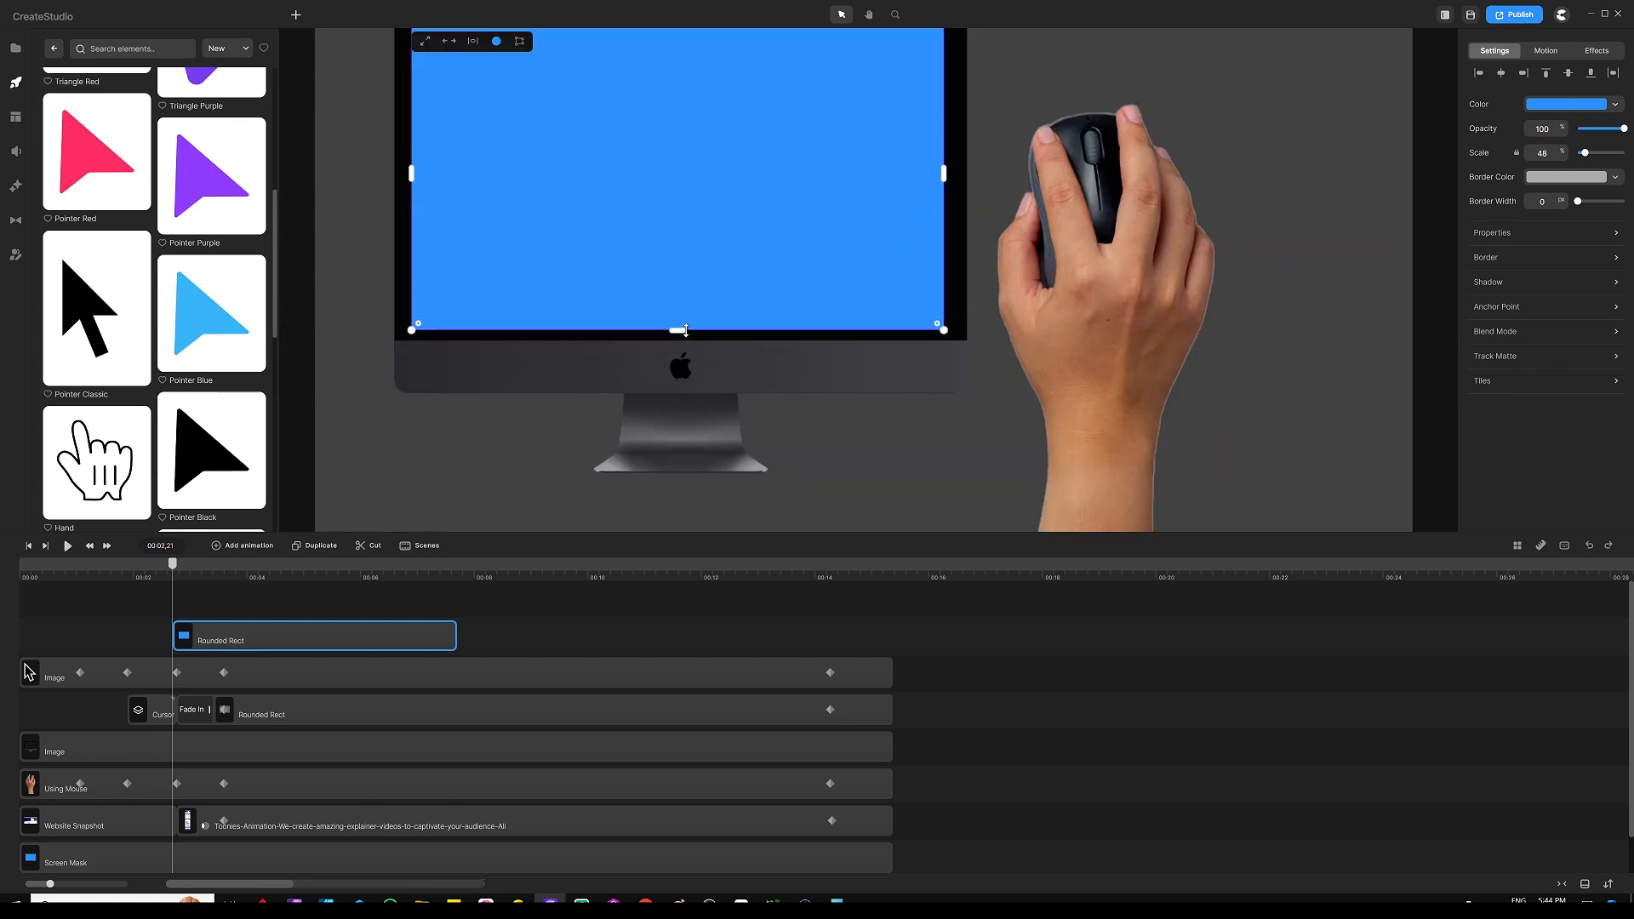
left_click(394, 599)
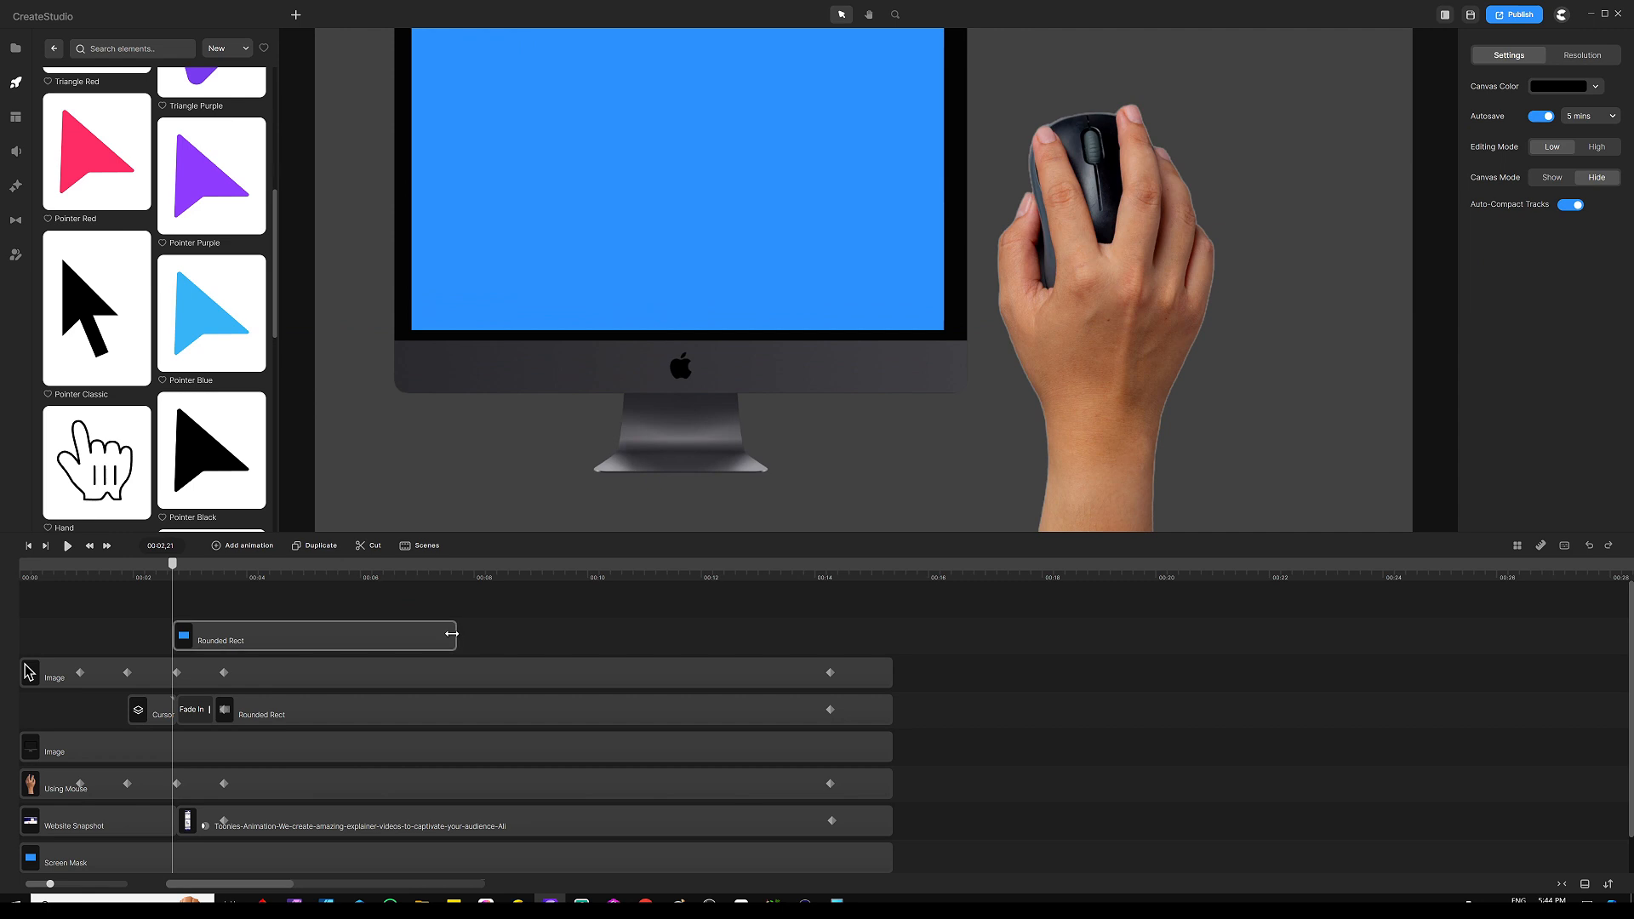
Extend the new rounded rectangle's clip at both ends so it spans the full length of the other layers
left_click_drag(456, 637, 891, 634)
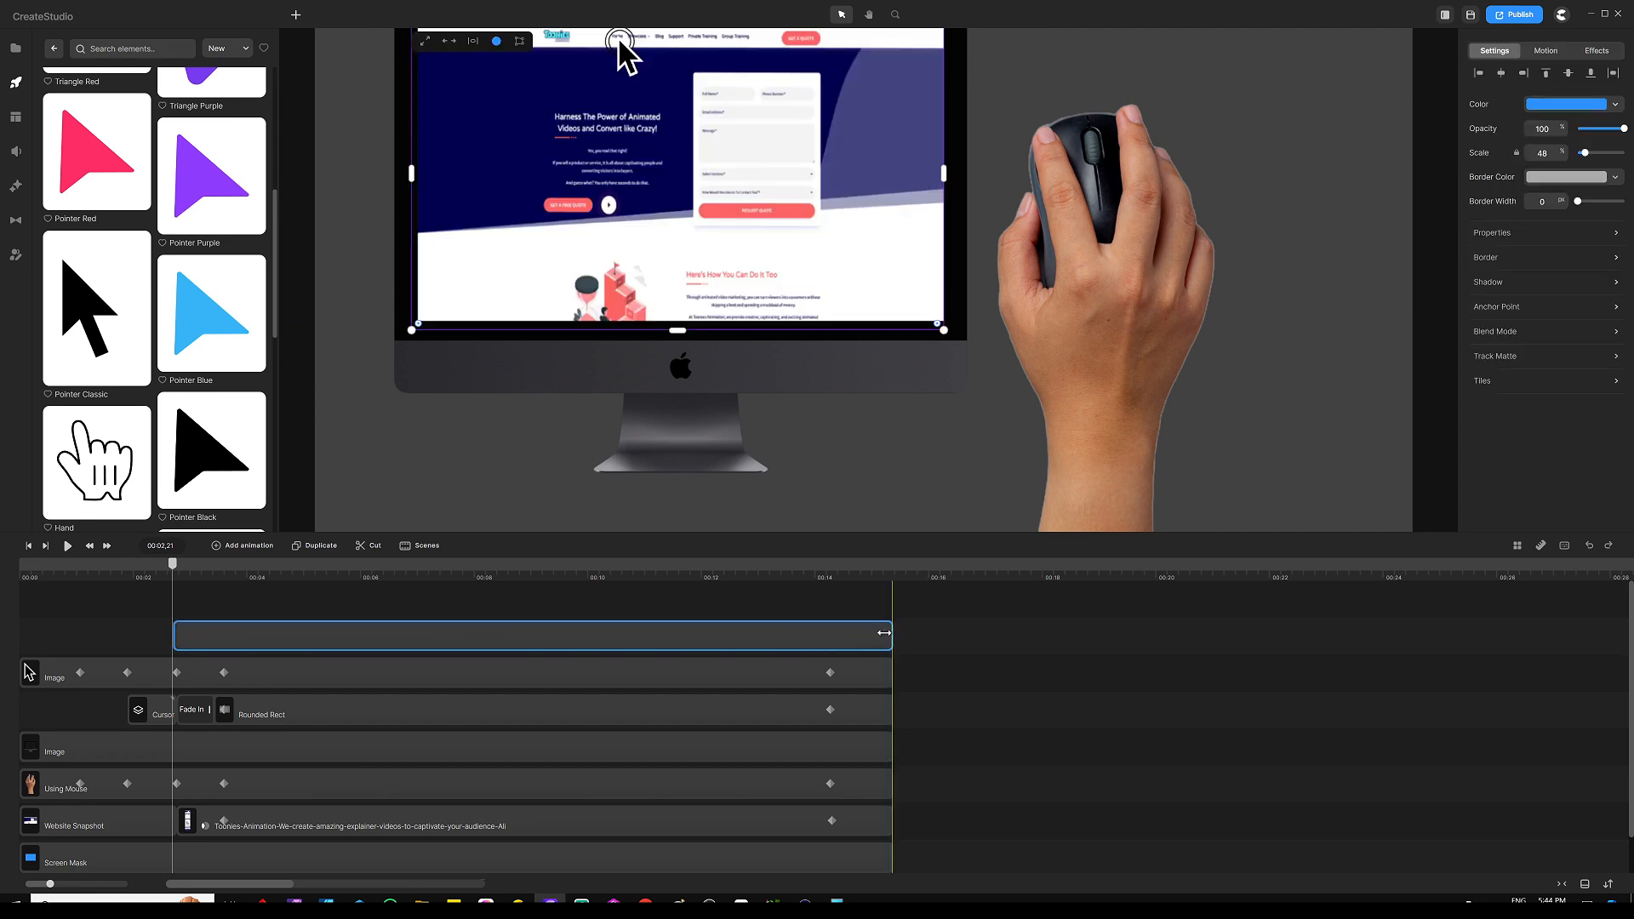
left_click(171, 645)
left_click_drag(169, 640, 22, 637)
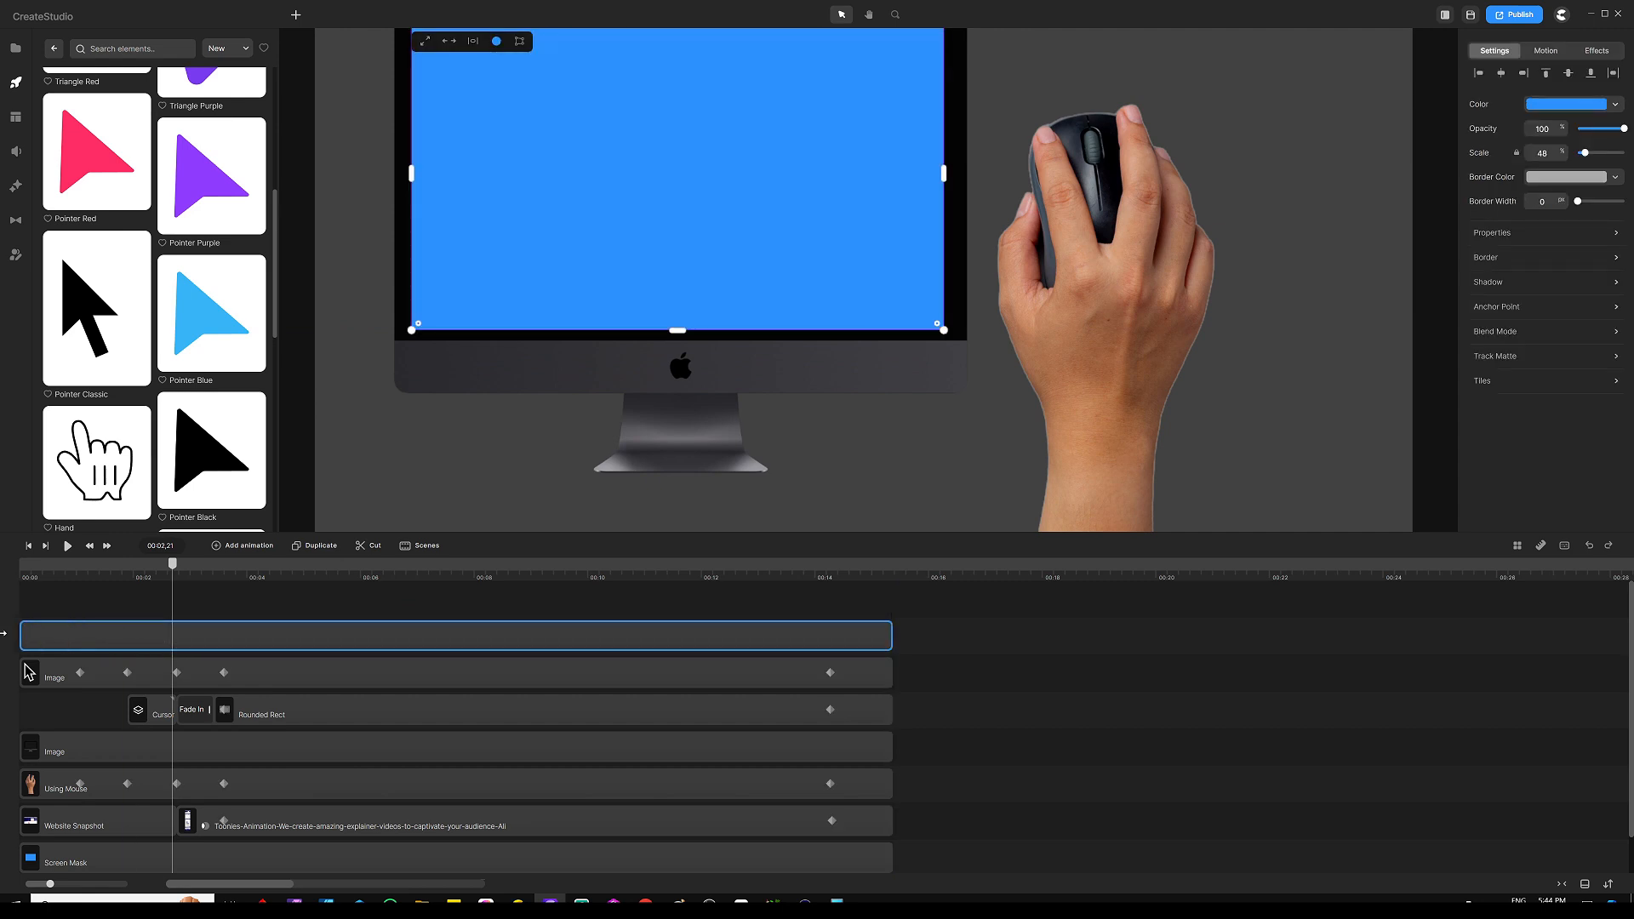
Rename the new rounded rectangle layer as Mouse Mask
right_click(415, 640)
left_click(455, 506)
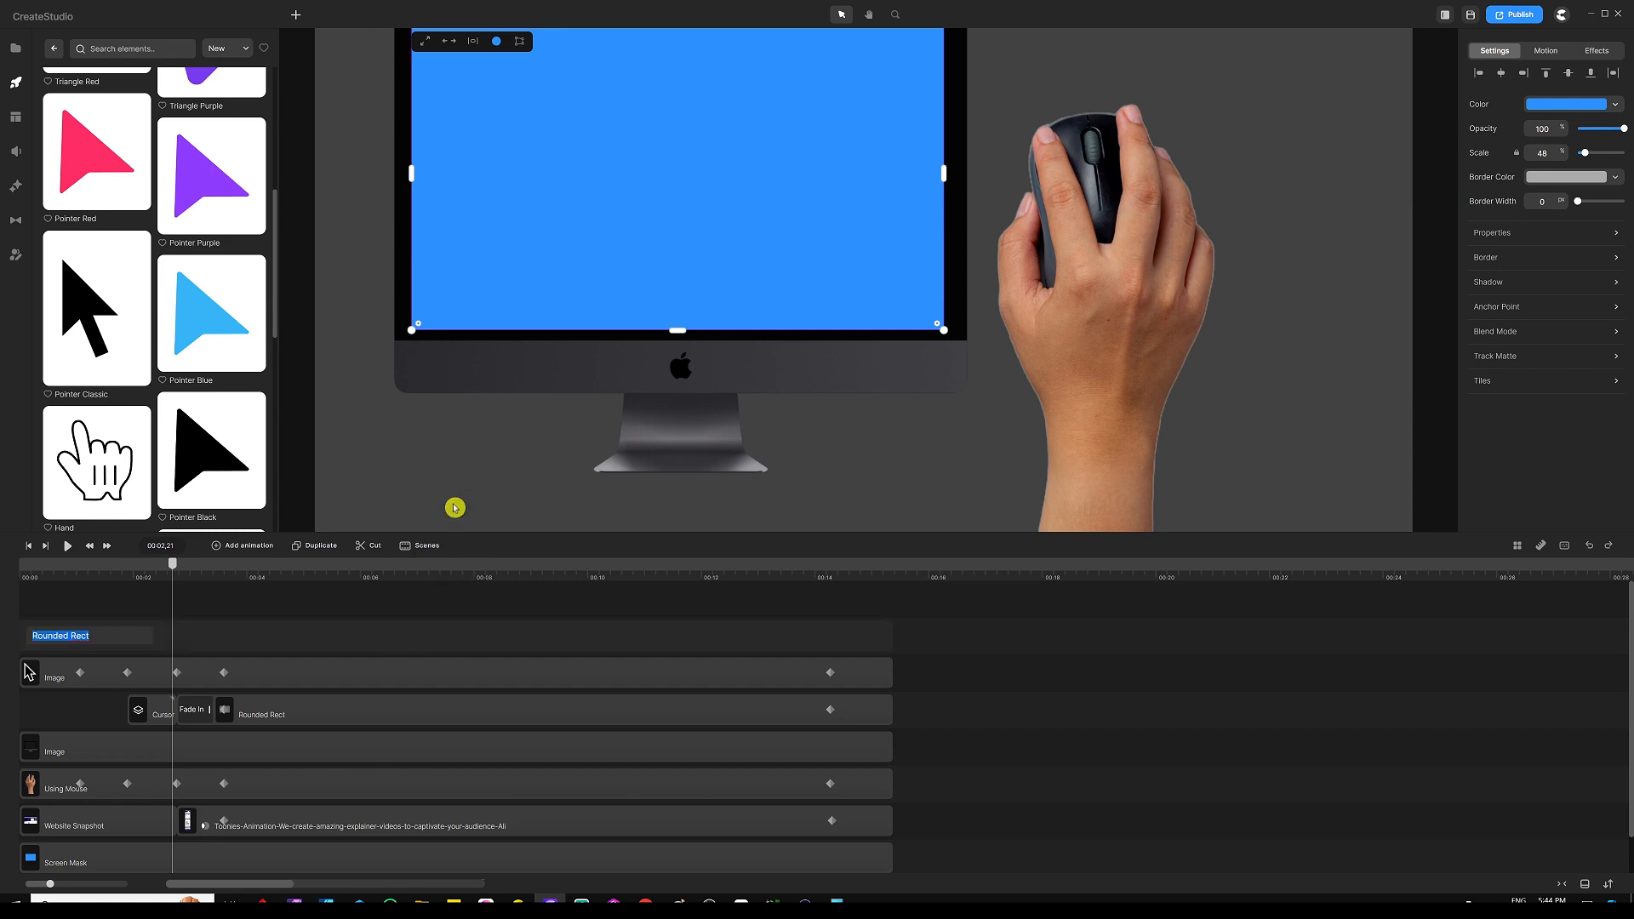
type("Mouse Mask")
key("Return")
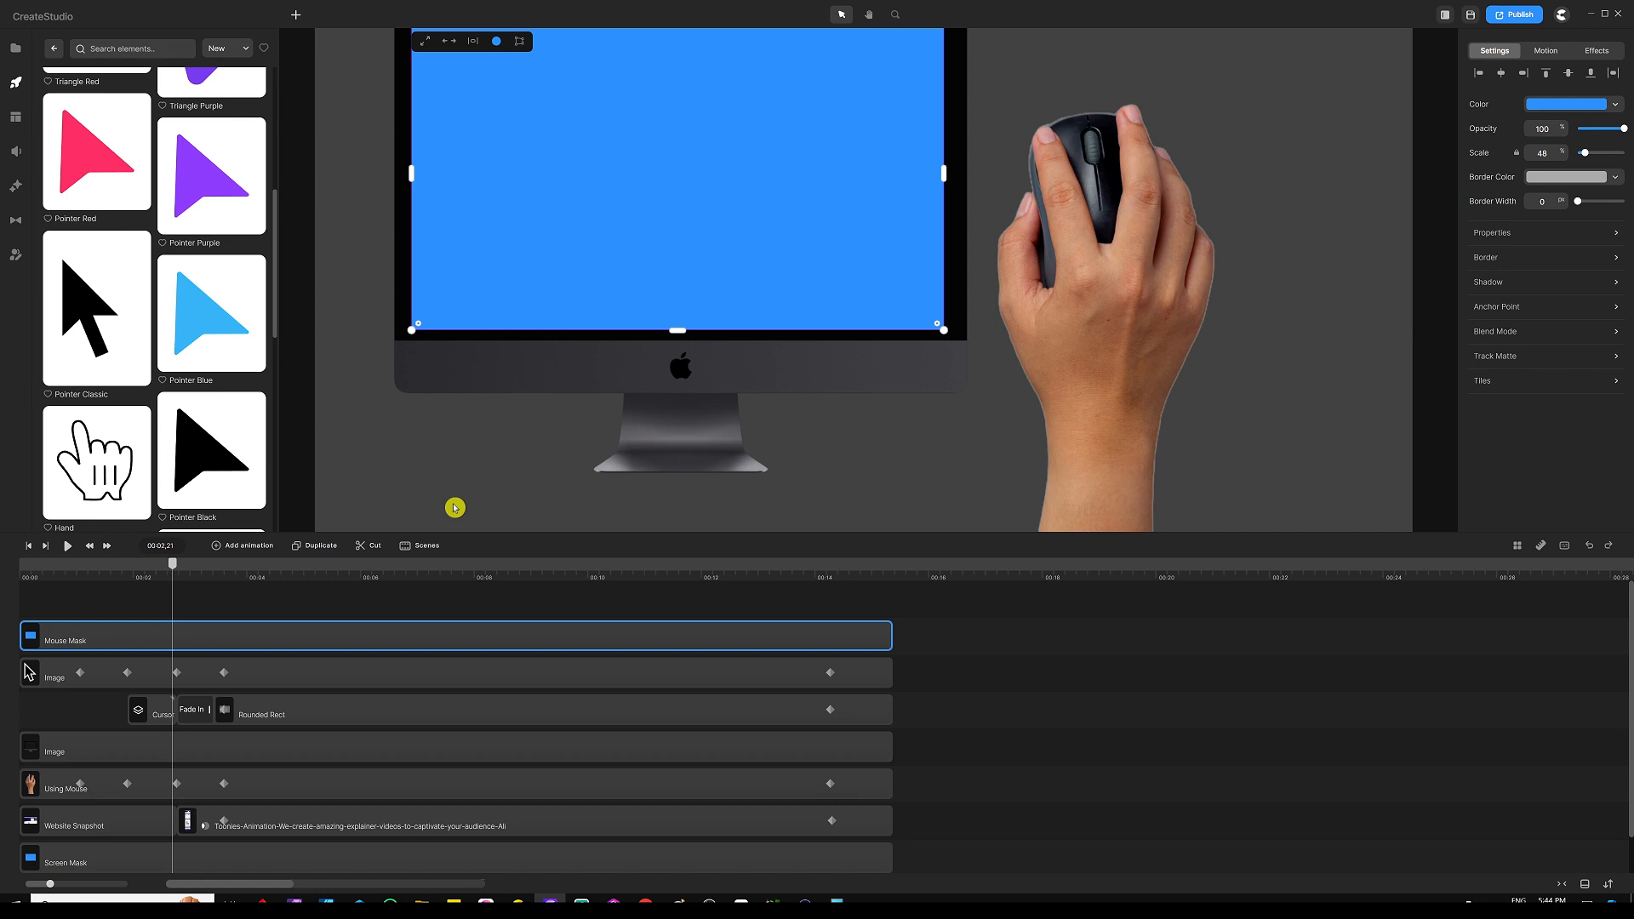
left_click(416, 600)
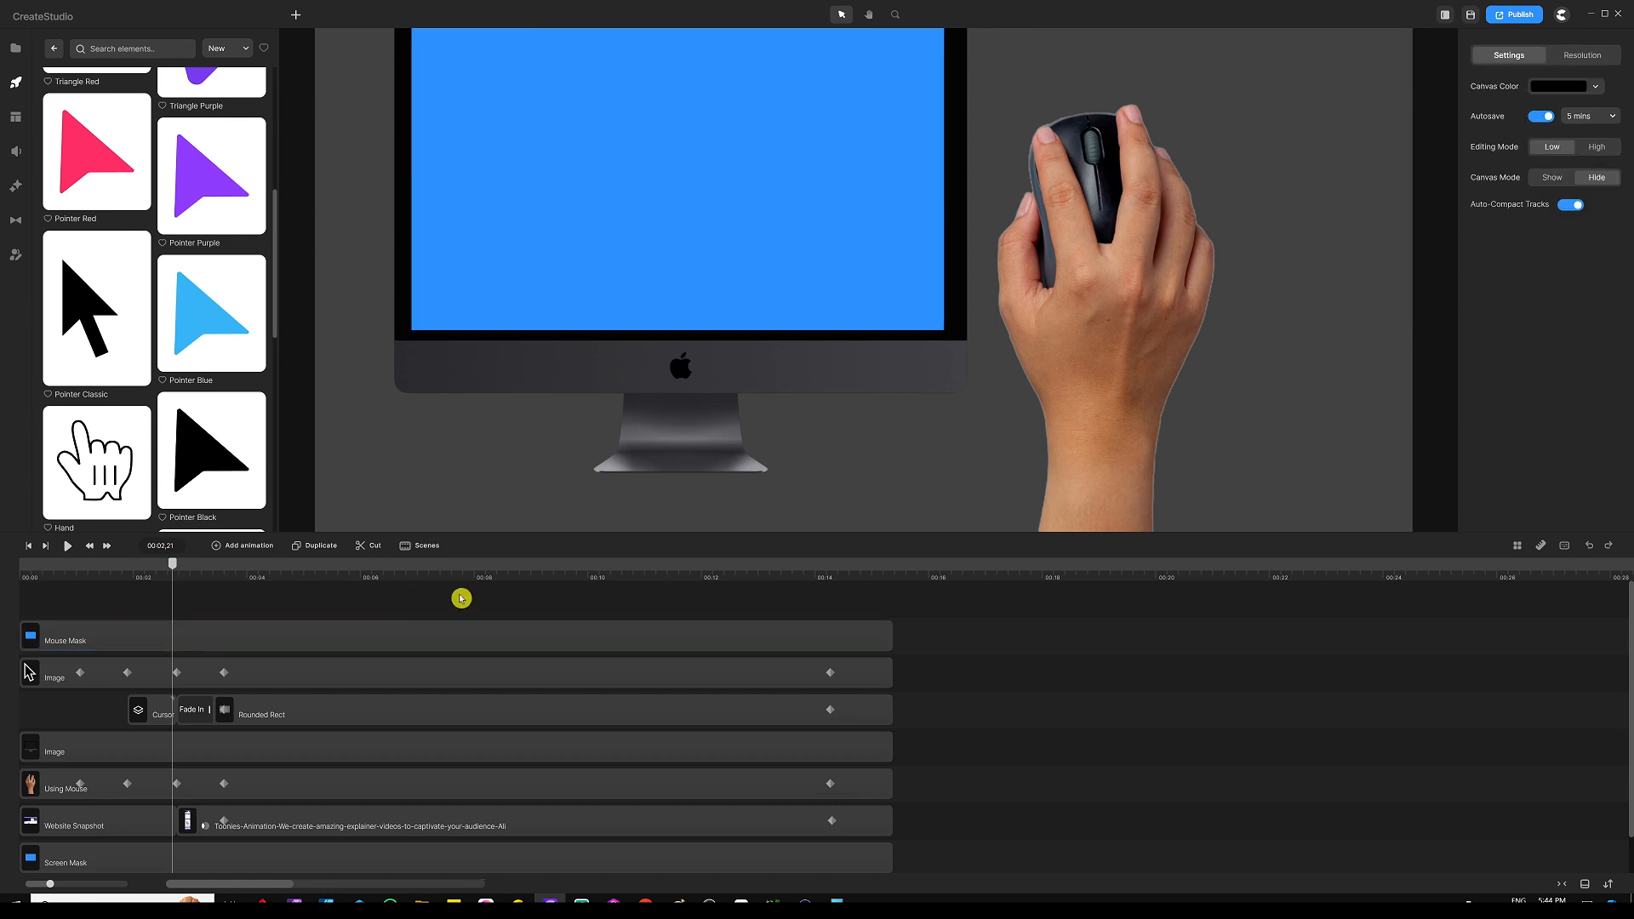
Set the cursor image's track matte to the Mouse Mask layer with the Alpha type
left_click(444, 666)
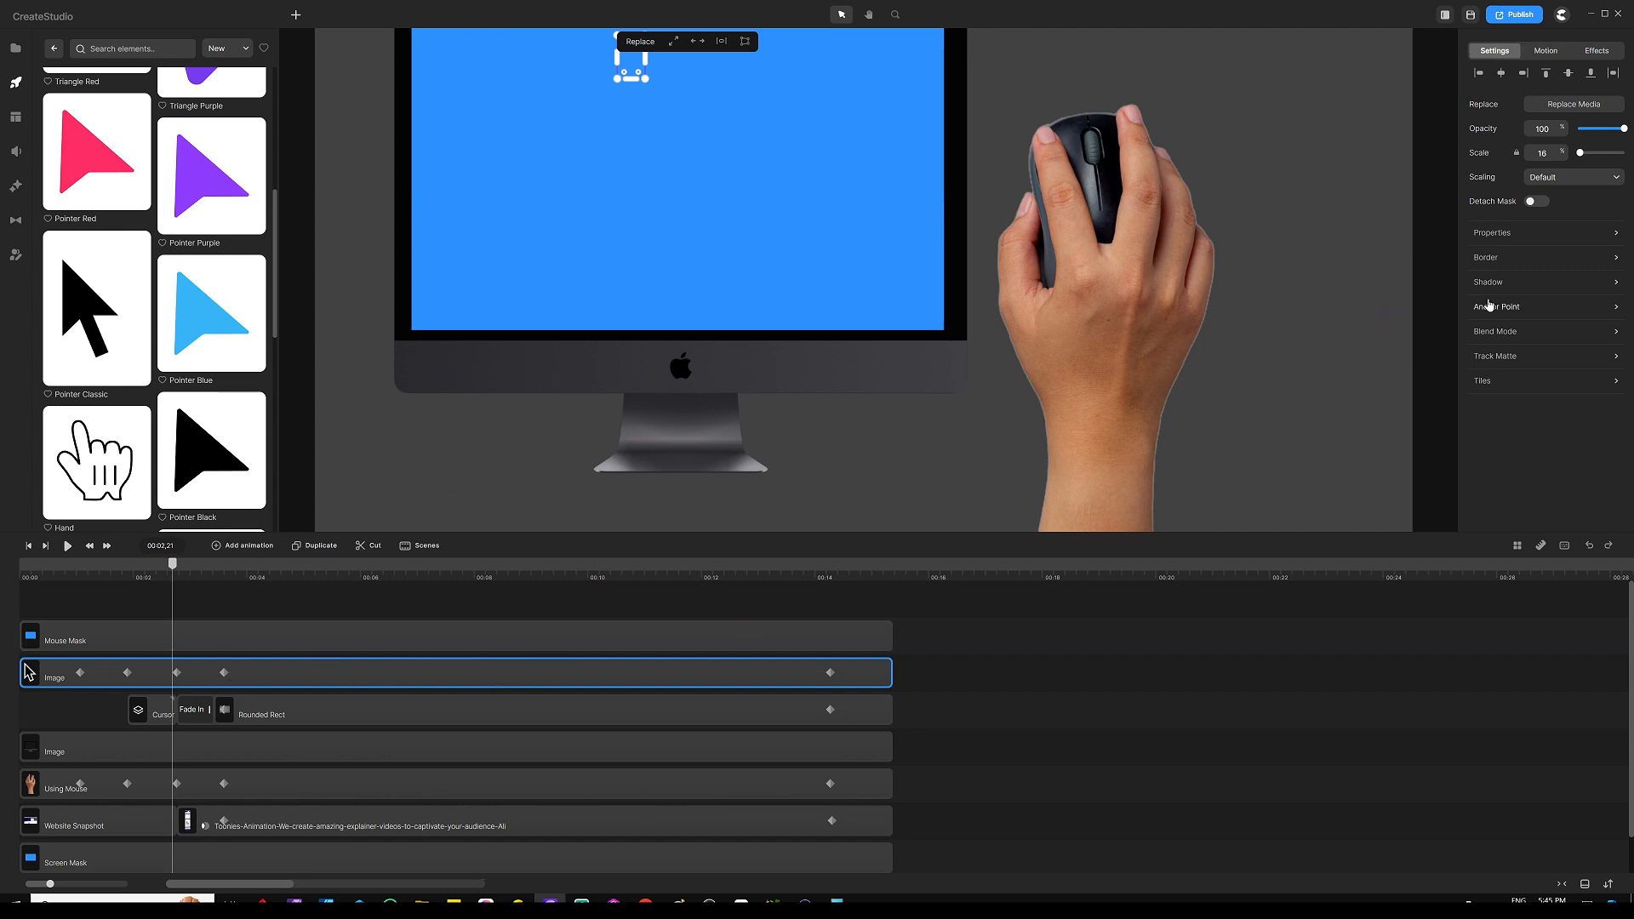
left_click(1501, 356)
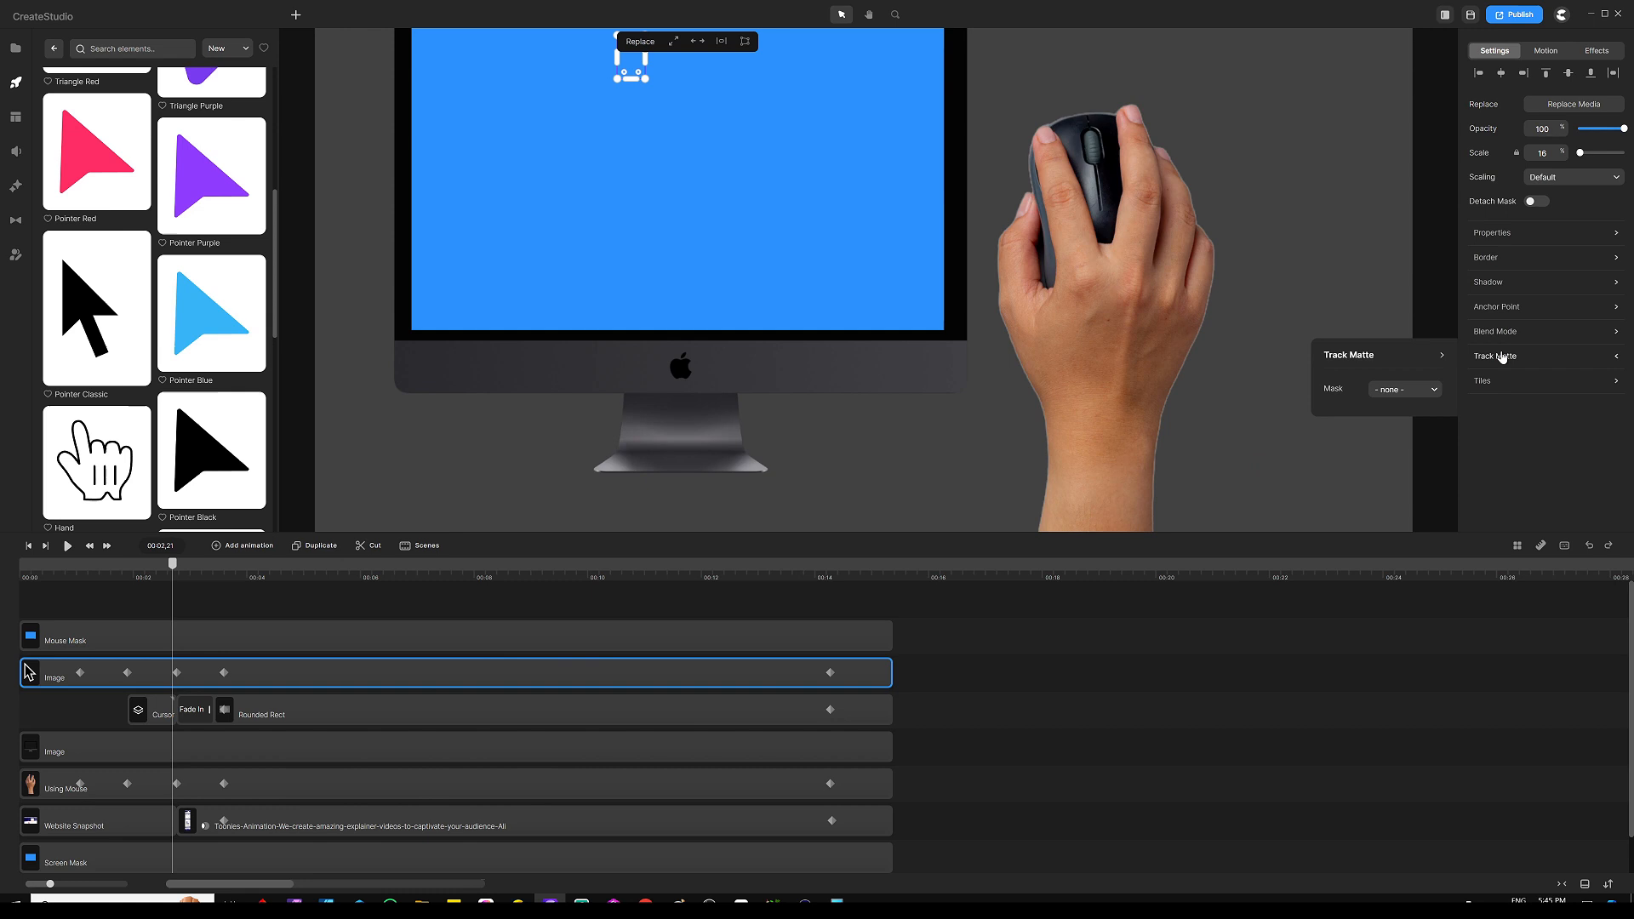
left_click(1416, 395)
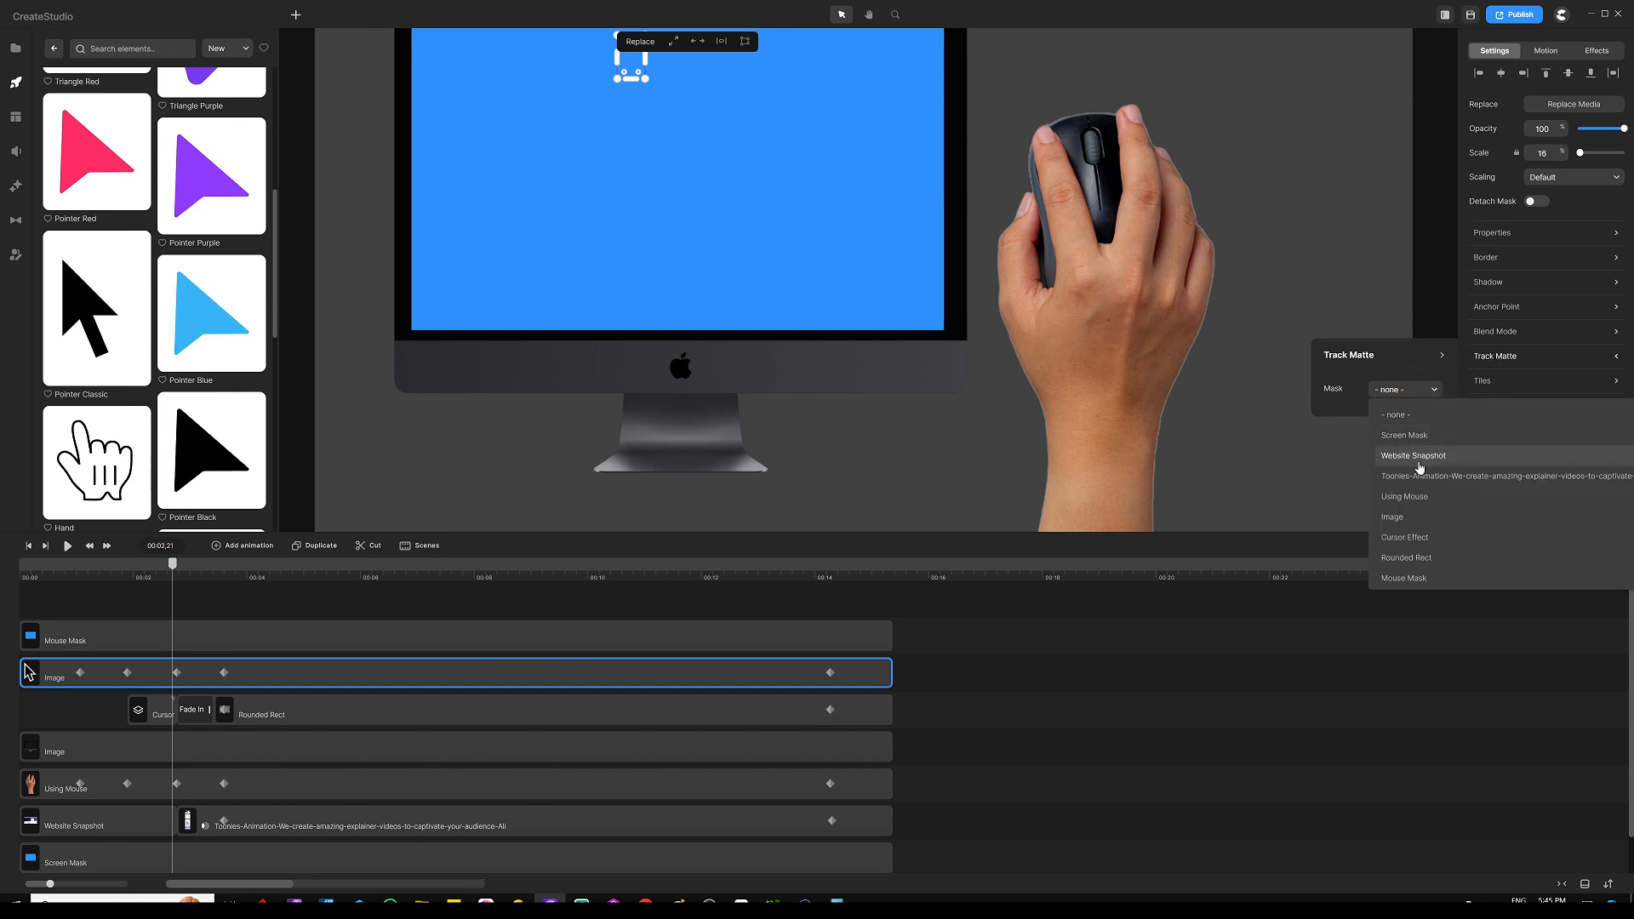
left_click(1406, 578)
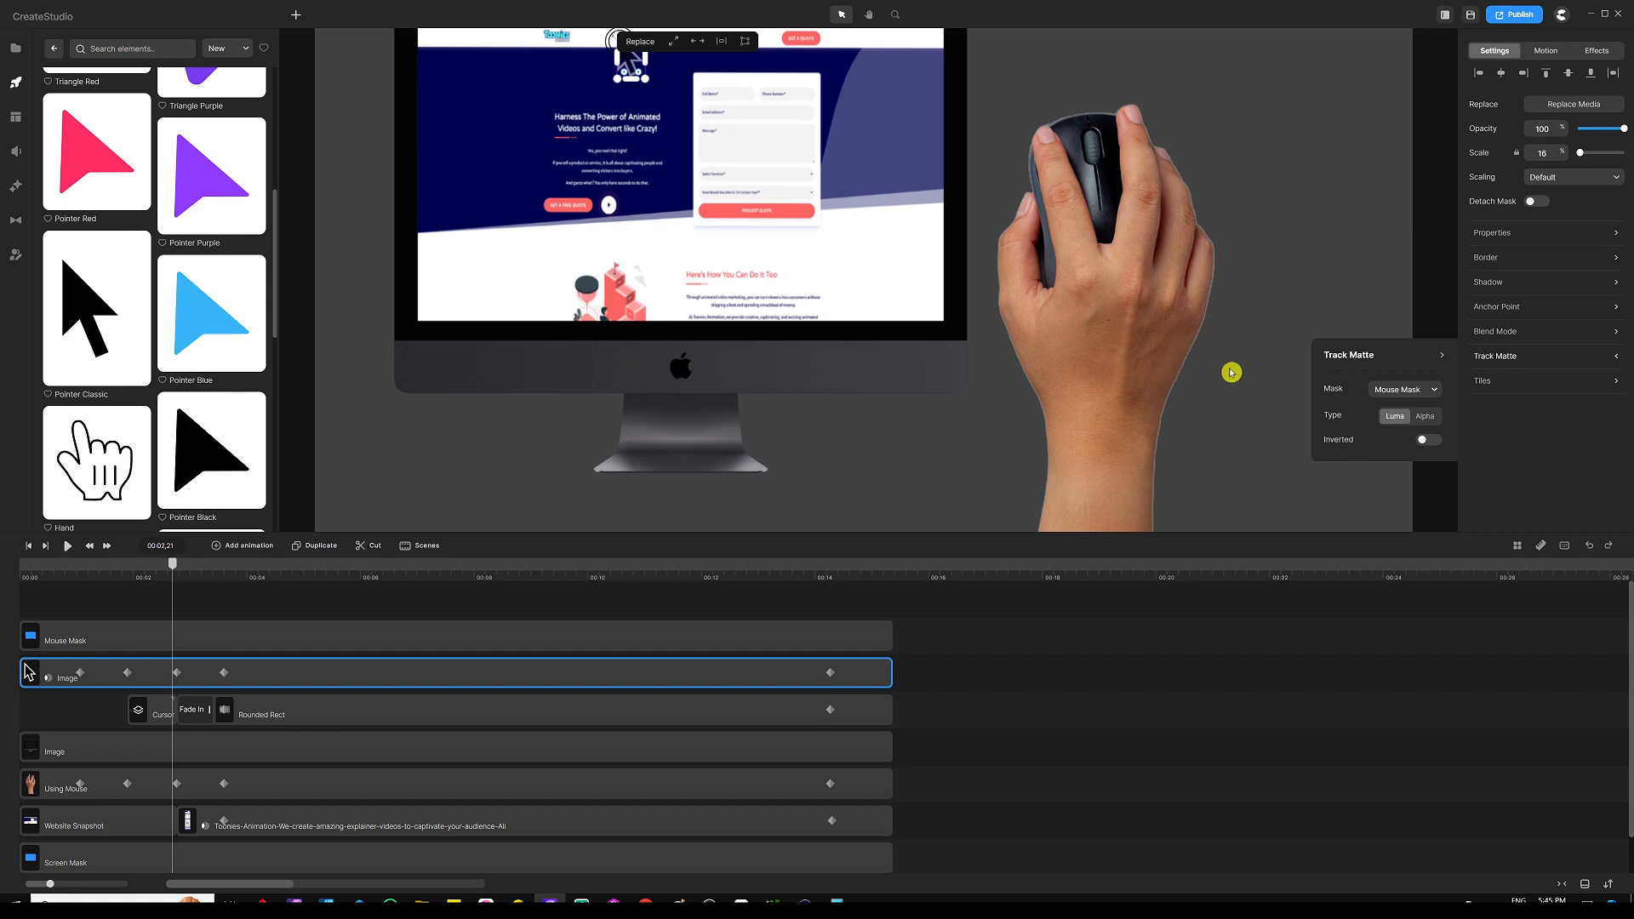
left_click(1425, 416)
left_click(518, 613)
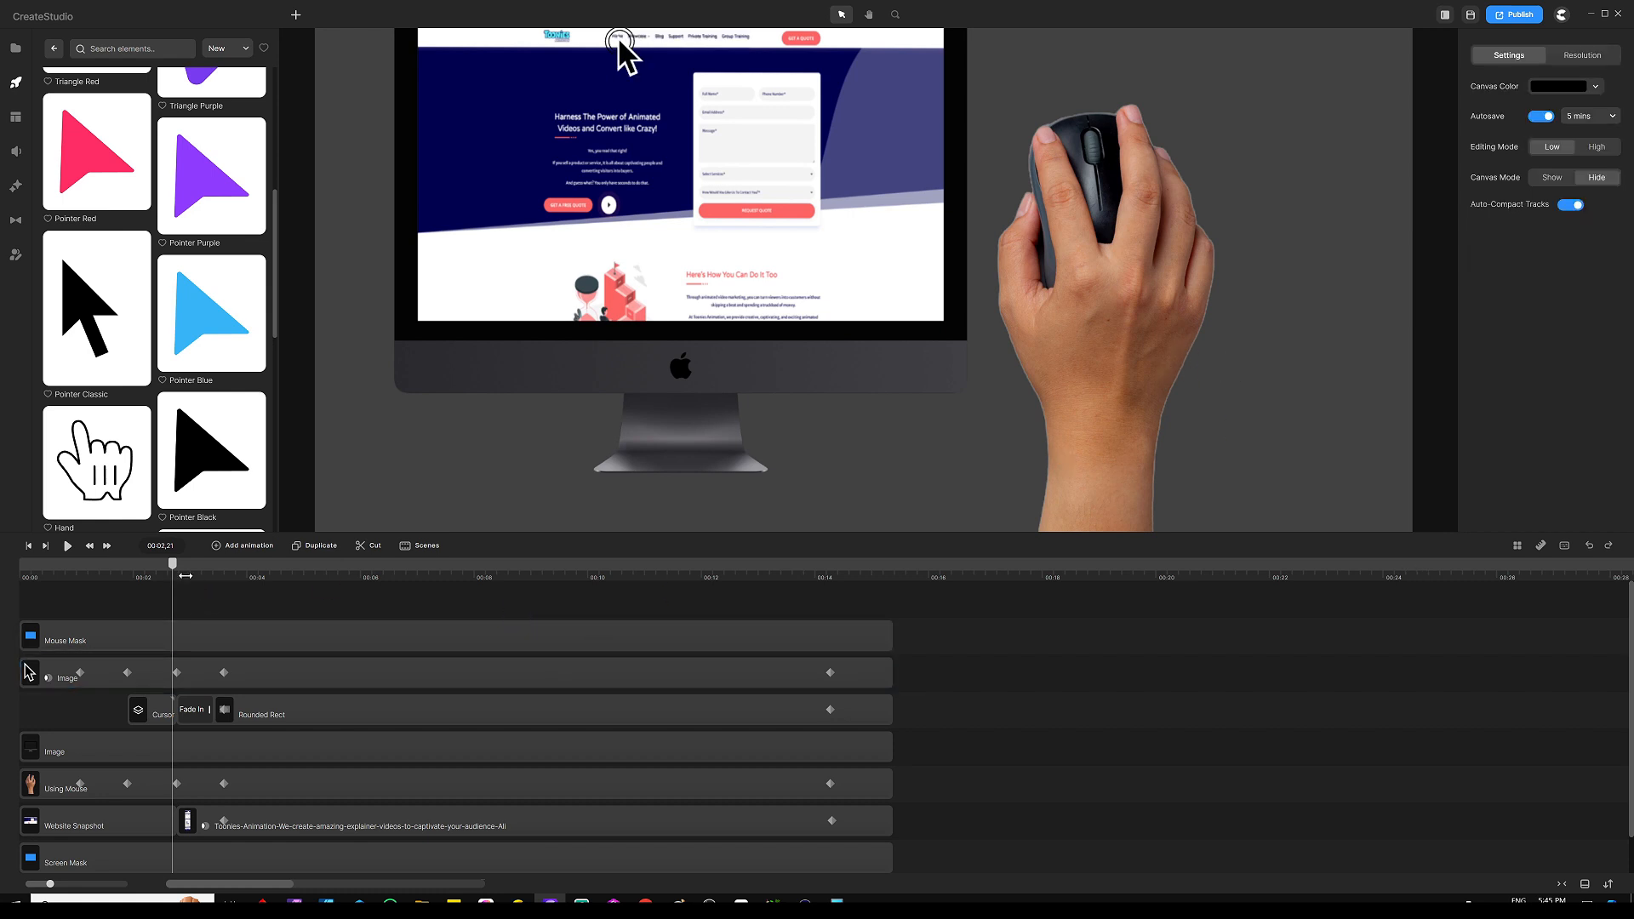
Play the animation from the start to check how the cursor is masked at the iMac screen's edge
left_click(30, 547)
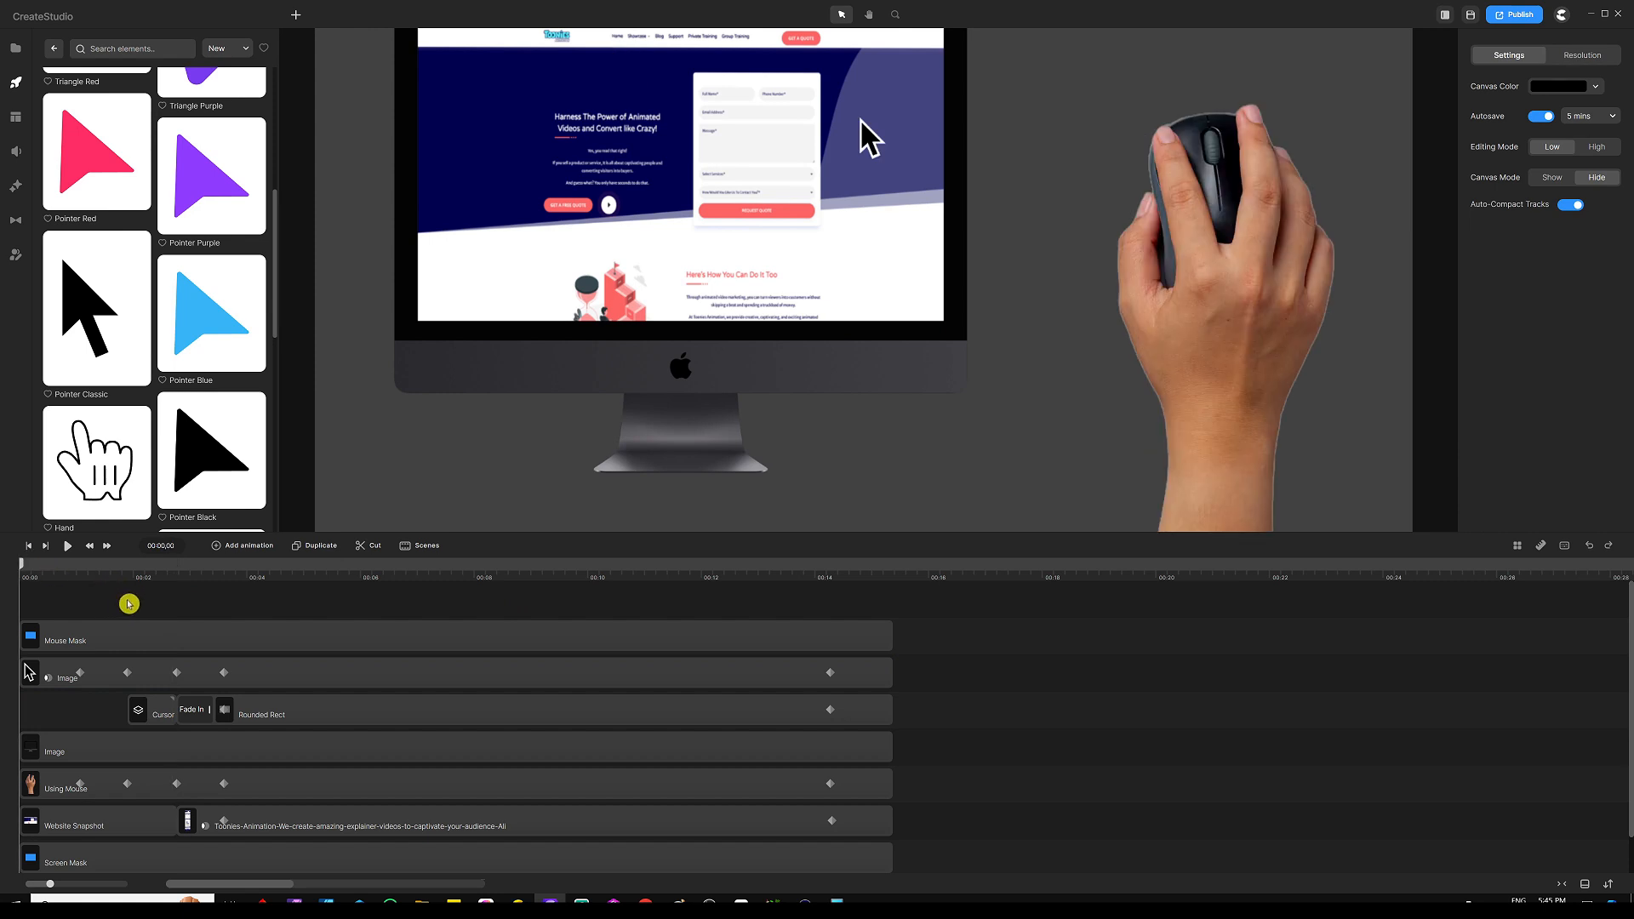
key("space")
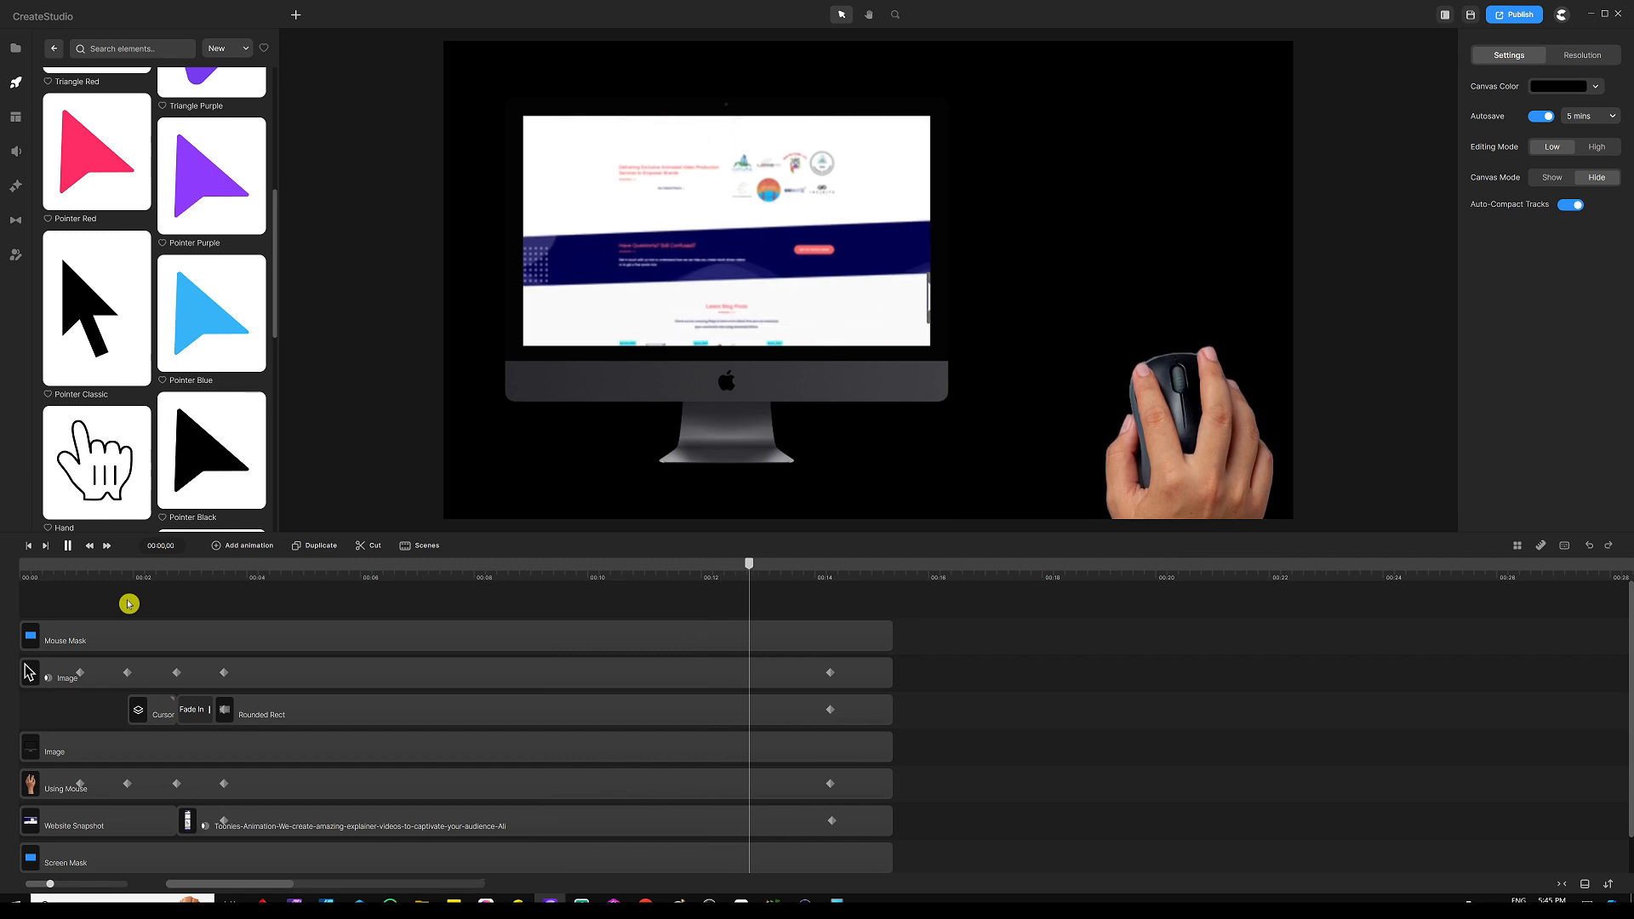
key("space")
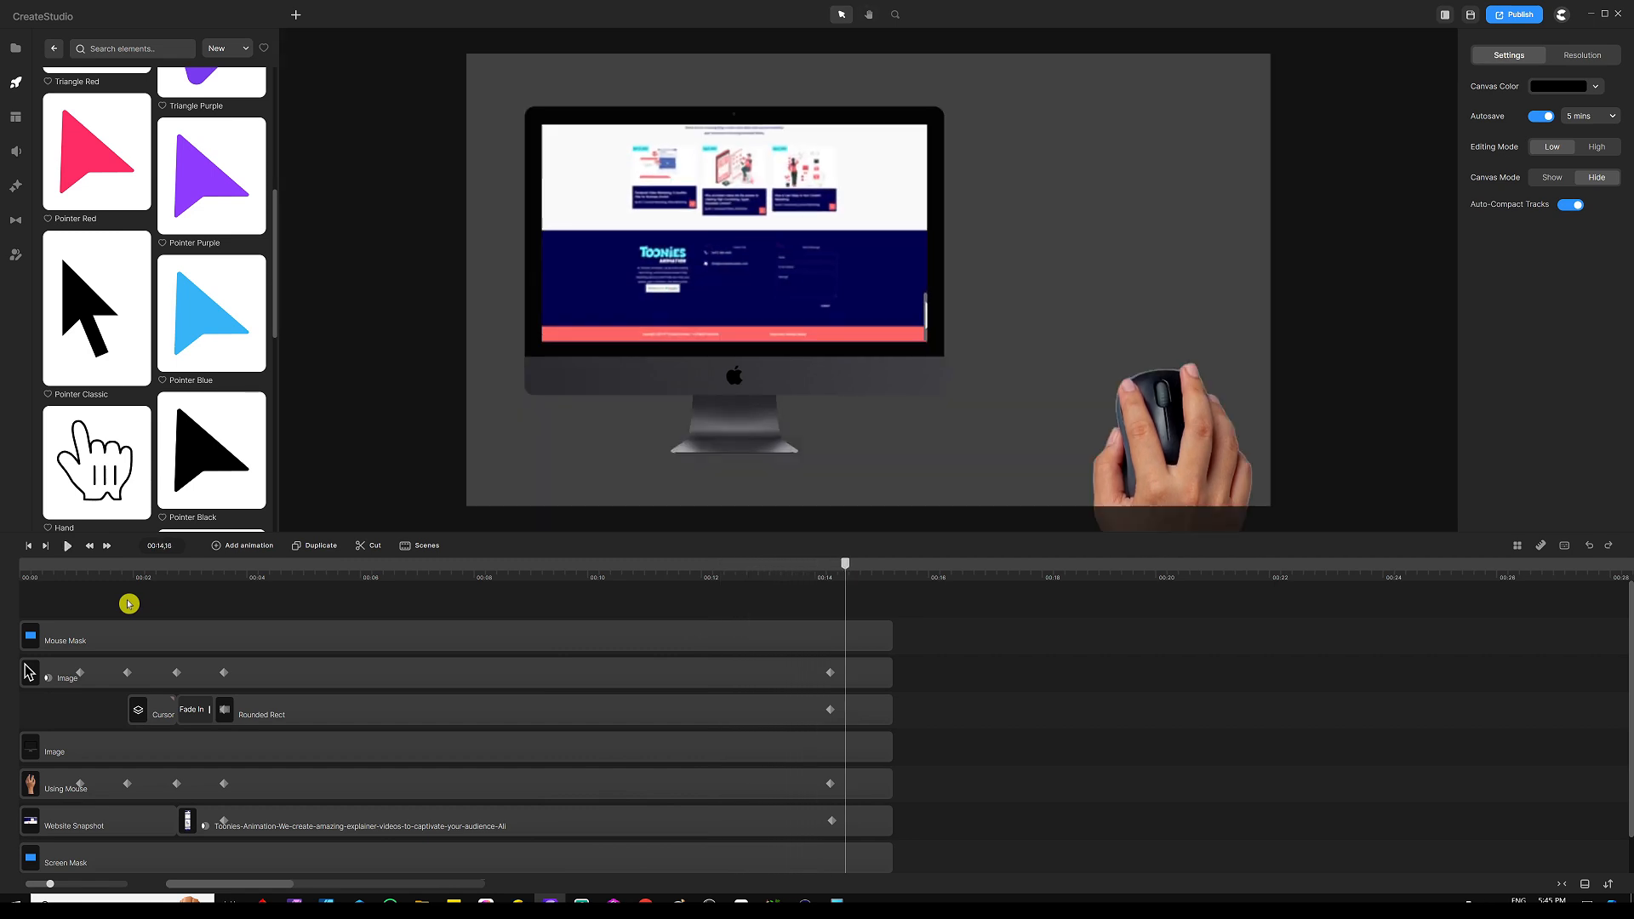